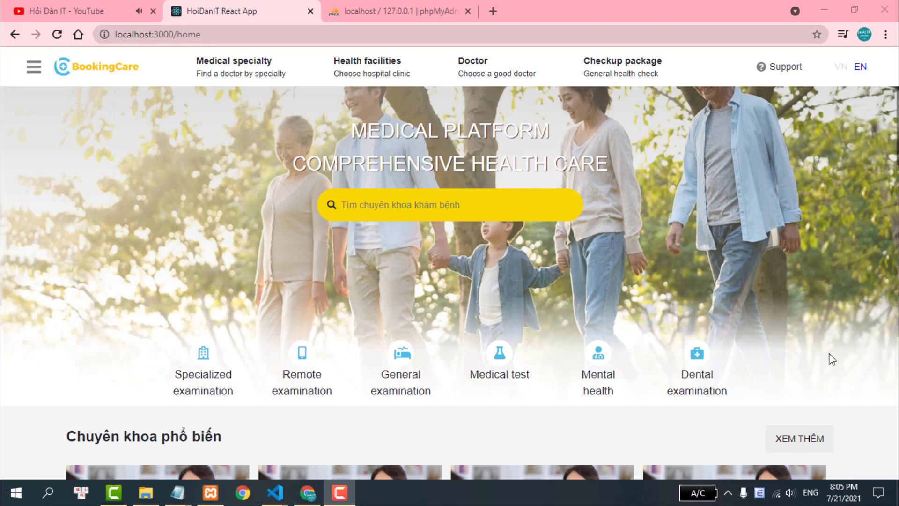
- Load the app's /login page from the address bar
double_click(350, 36)
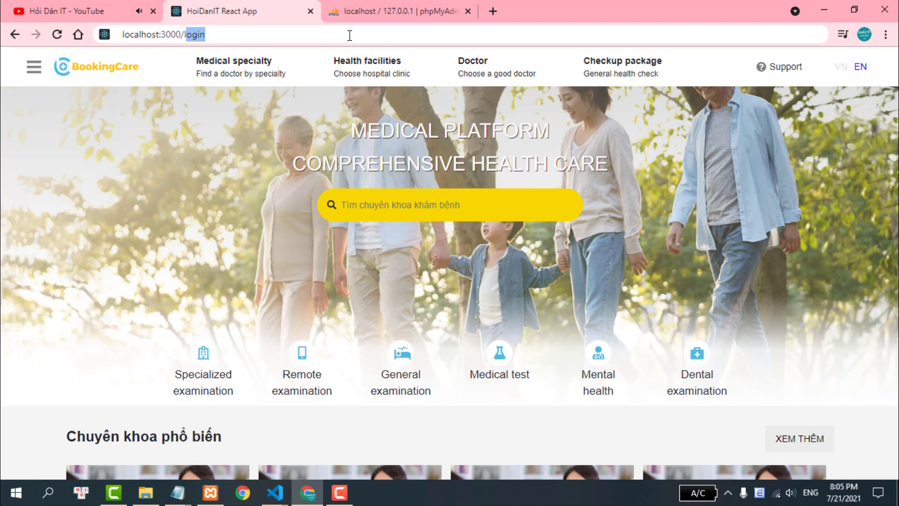
text(login)
key(Return)
mouse_move(39, 60)
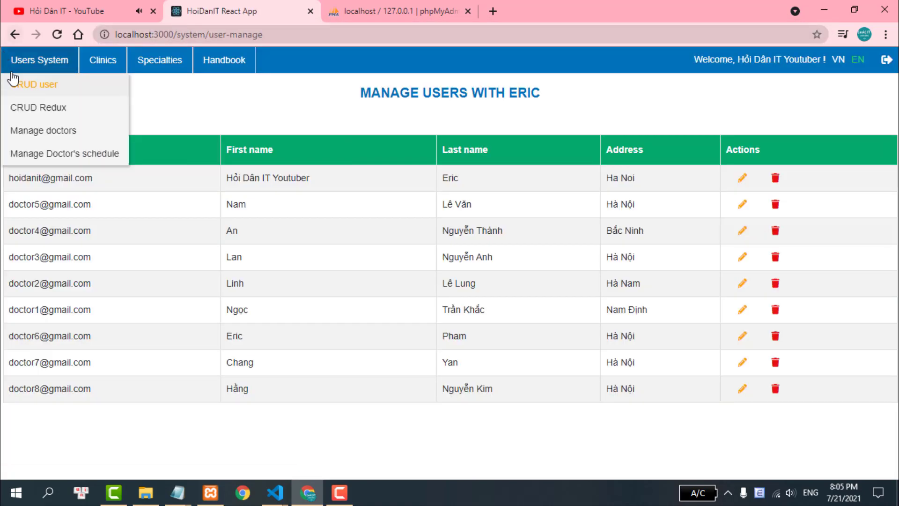
- On Manage Doctor's schedule, pick a doctor, date 22/07/2021 and the 8:00–11:00 AM slots
click(47, 151)
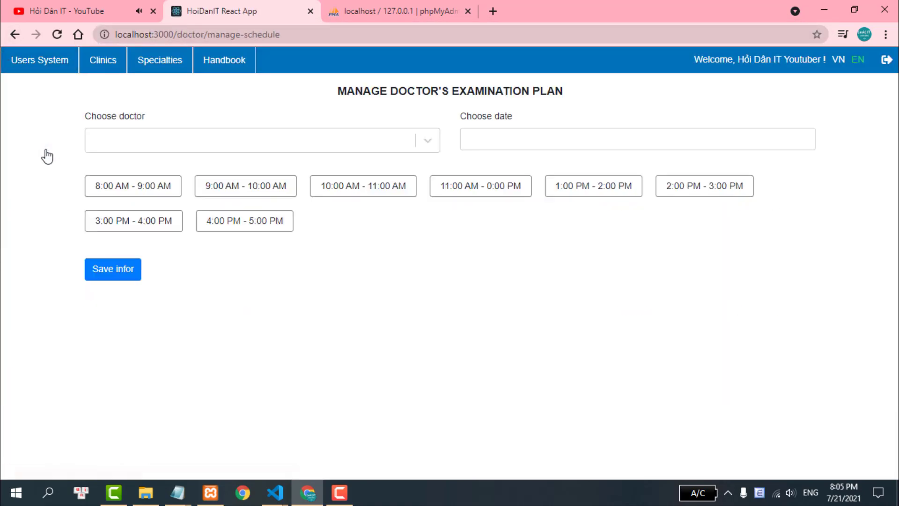
click(145, 187)
click(240, 190)
click(311, 139)
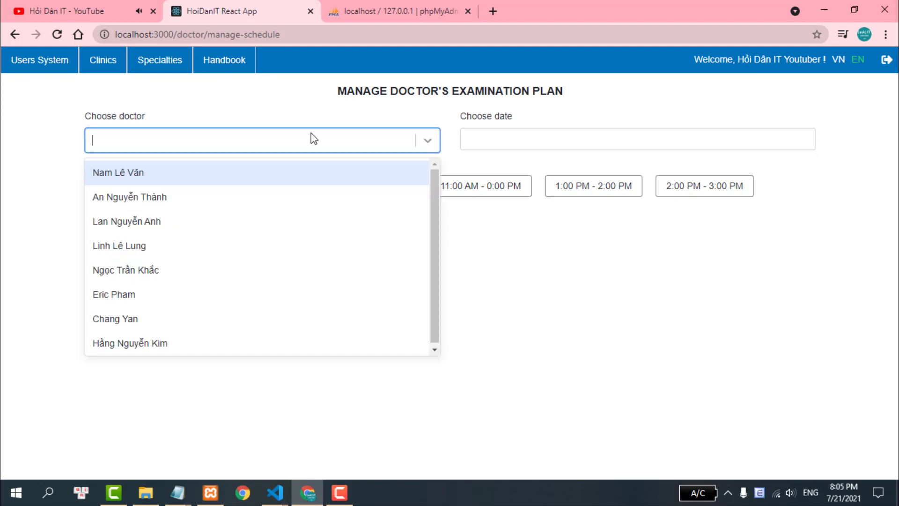
click(234, 207)
click(575, 142)
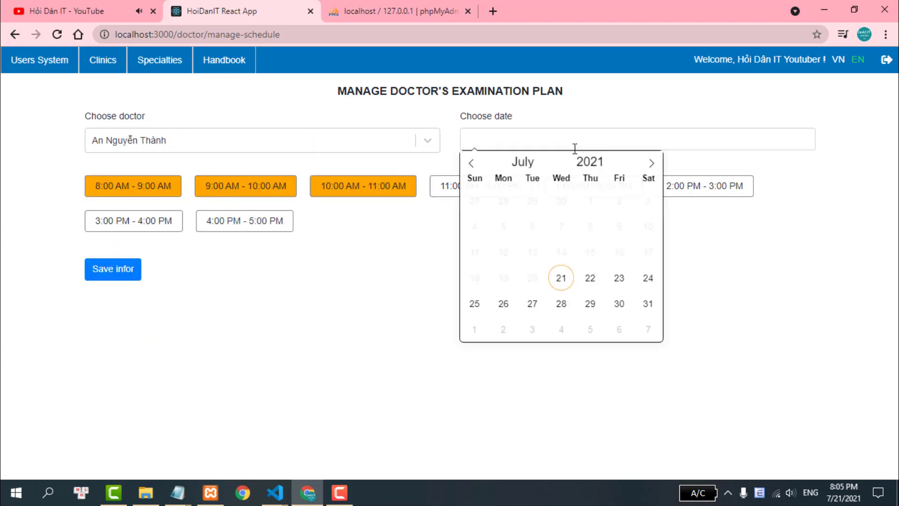
click(591, 277)
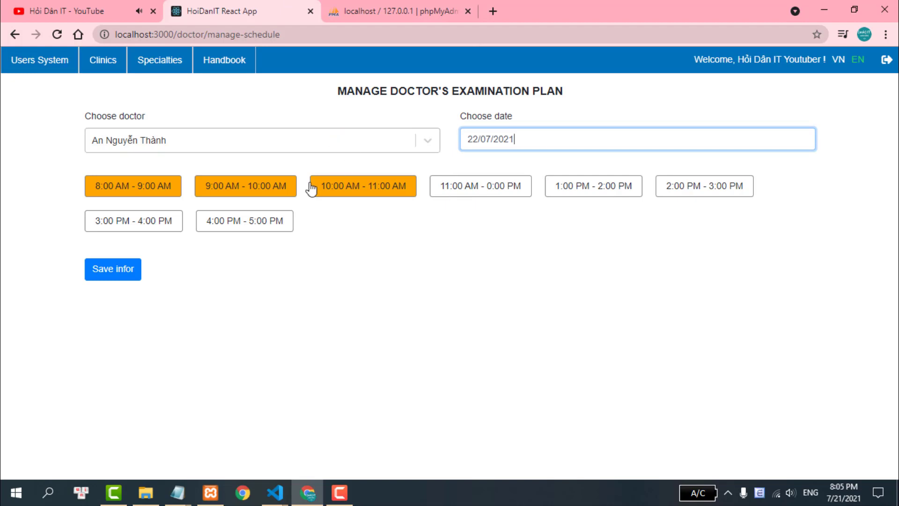
click(385, 7)
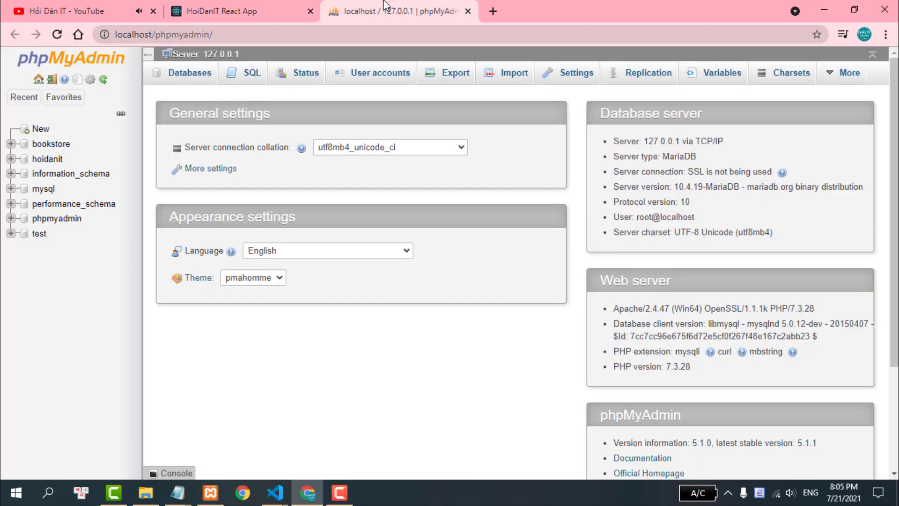
- Browse the hoidanit schedules table, scrolling through its 2021-07-22 rows for doctors 39–41
click(47, 159)
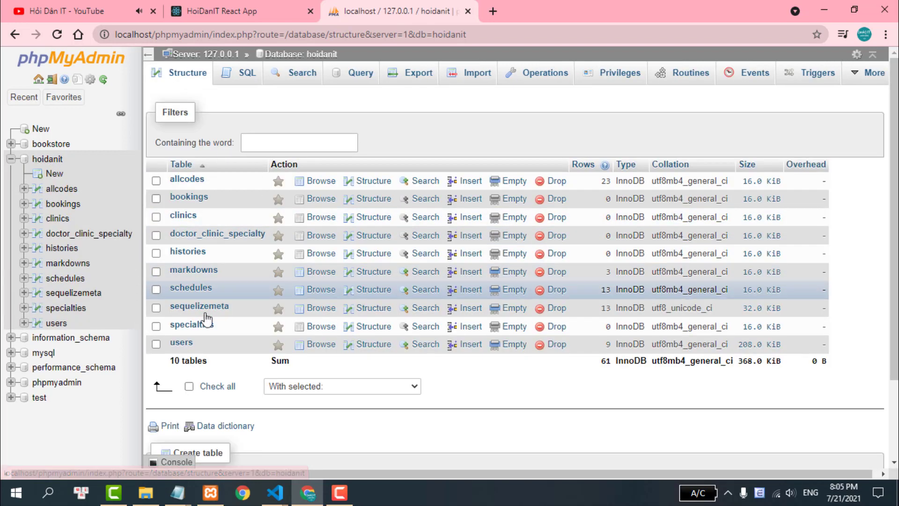
click(192, 290)
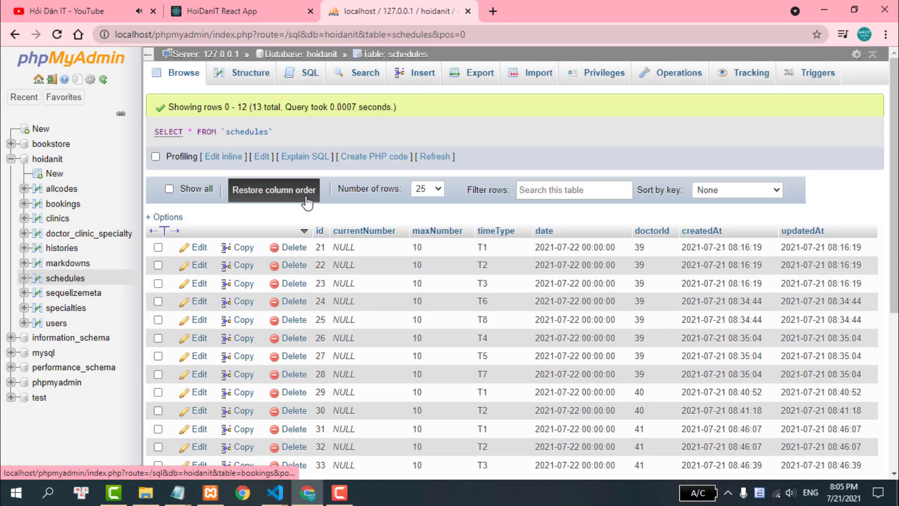
scroll(538, 155, down, 1)
scroll(515, 141, down, 1)
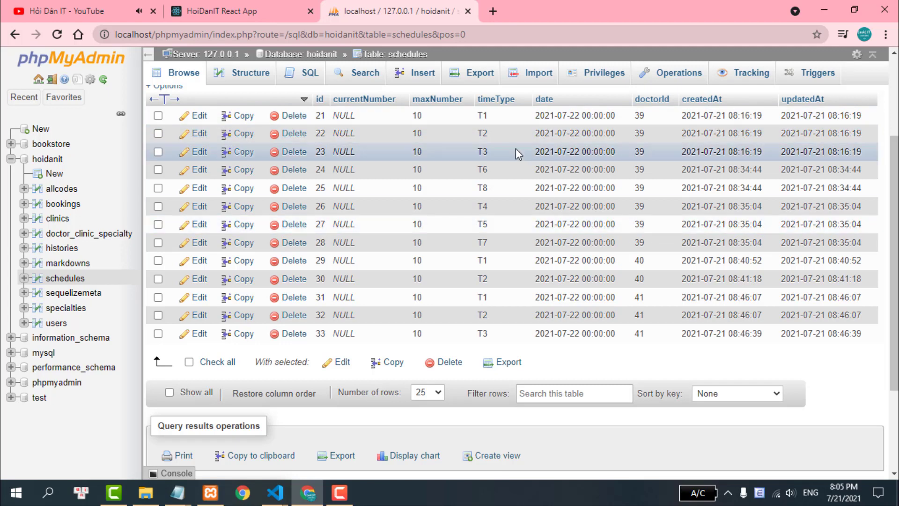
- Go to the /home page and open featured doctor 46's detail page
click(227, 13)
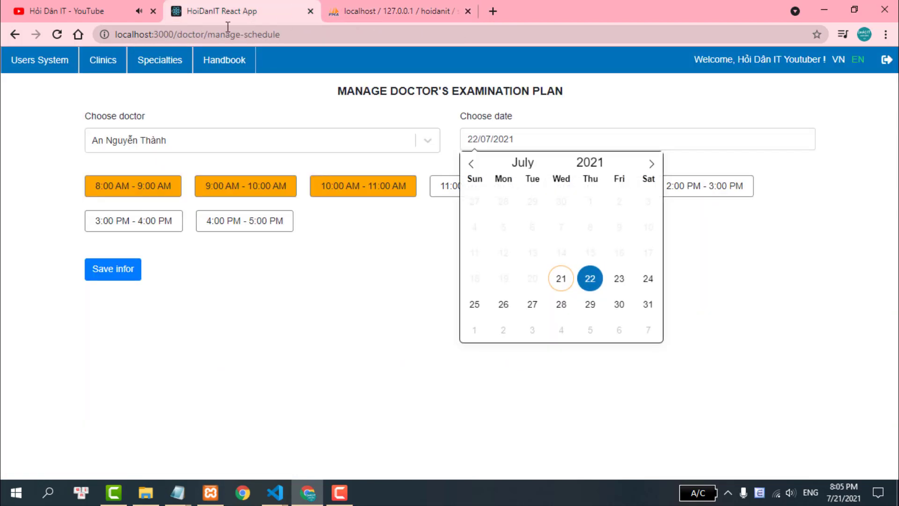
drag(285, 36, 181, 38)
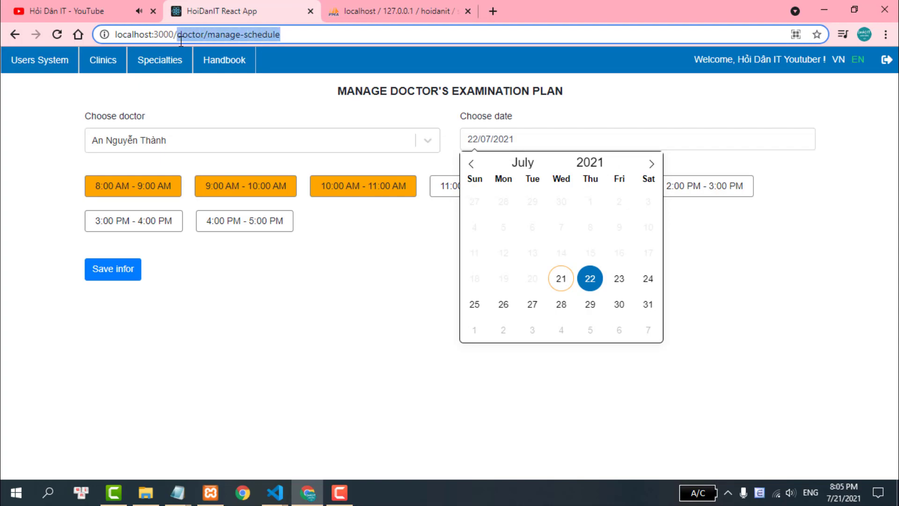
text(host:3000/ho)
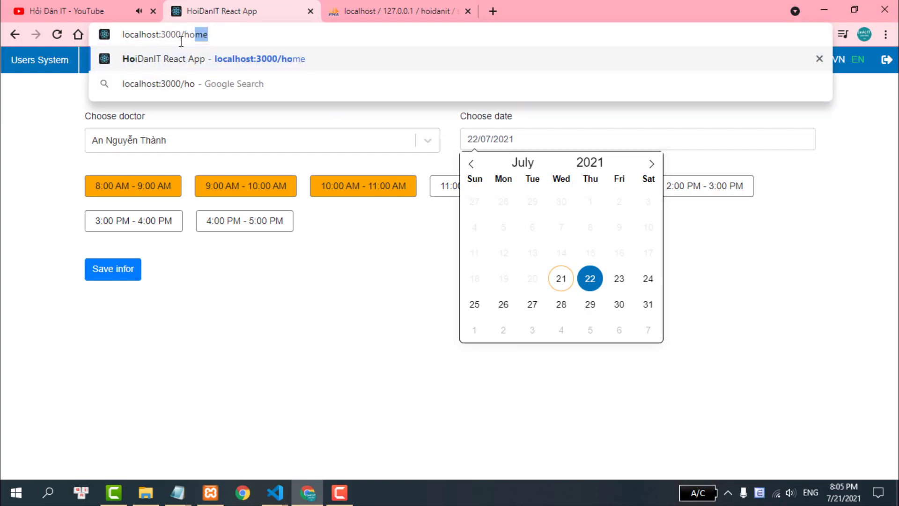
key(Return)
scroll(275, 186, down, 10)
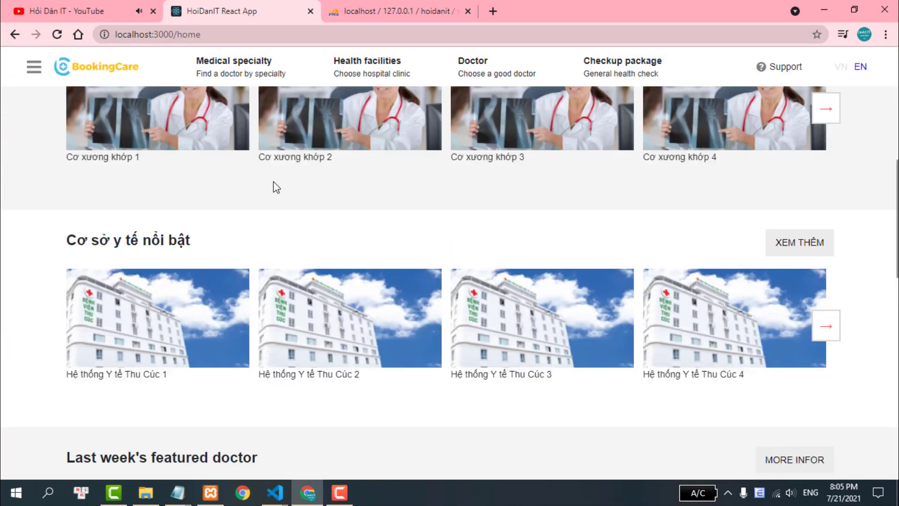
scroll(274, 186, down, 5)
scroll(140, 163, down, 3)
click(139, 163)
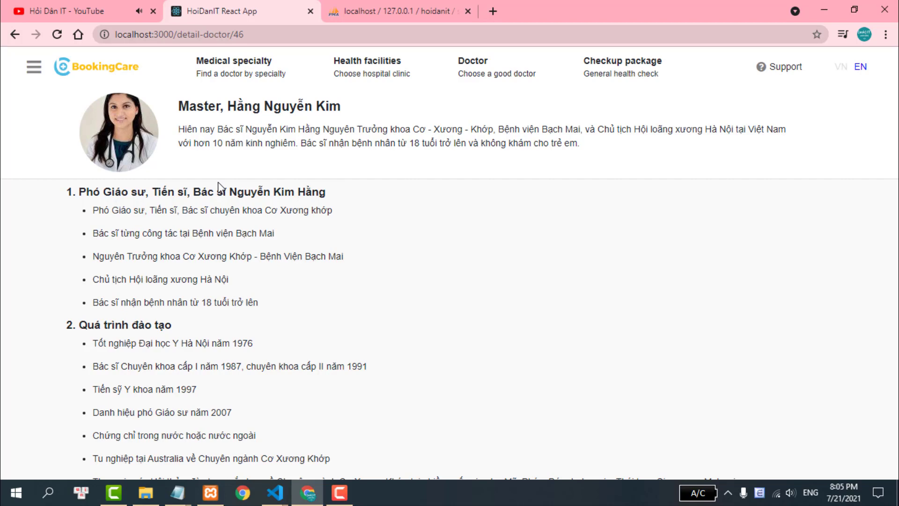
- Start the Fullstack course playlist from the channel's PLAYLISTS section
click(77, 3)
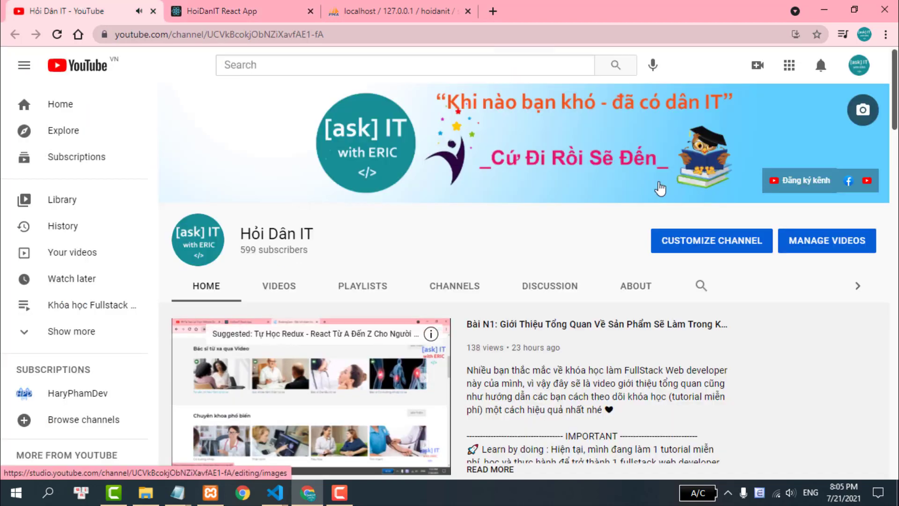
scroll(453, 163, down, 1)
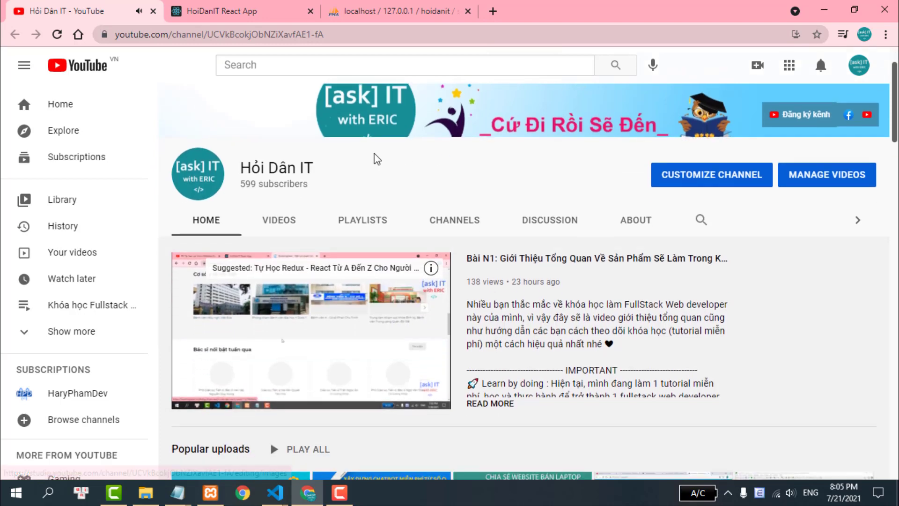
click(366, 222)
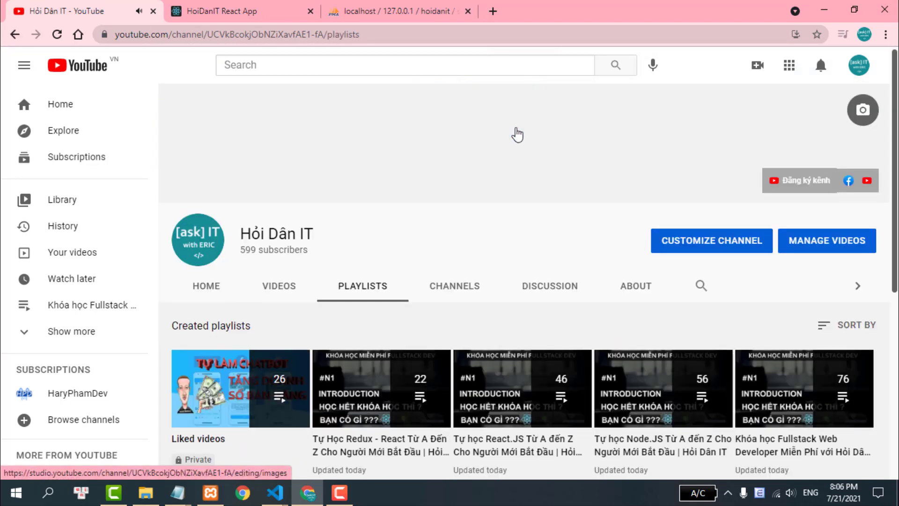
scroll(517, 136, down, 1)
click(786, 294)
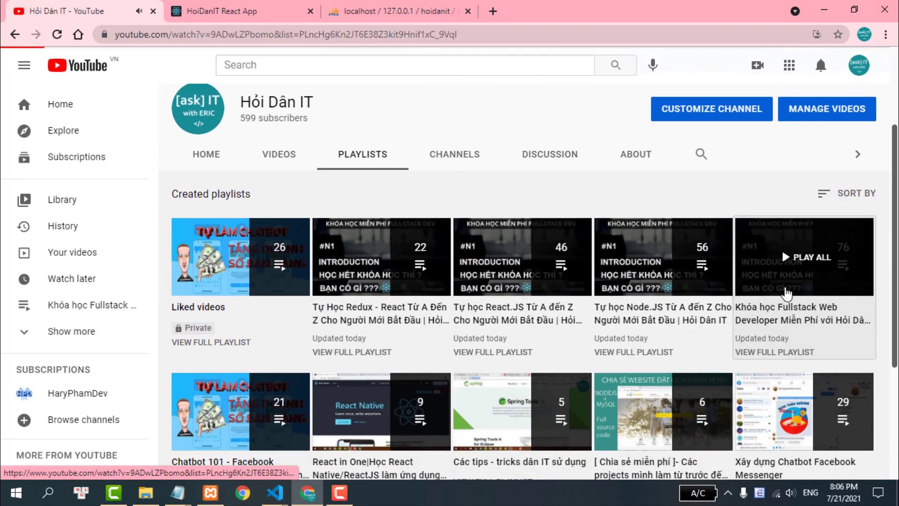
mouse_move(303, 257)
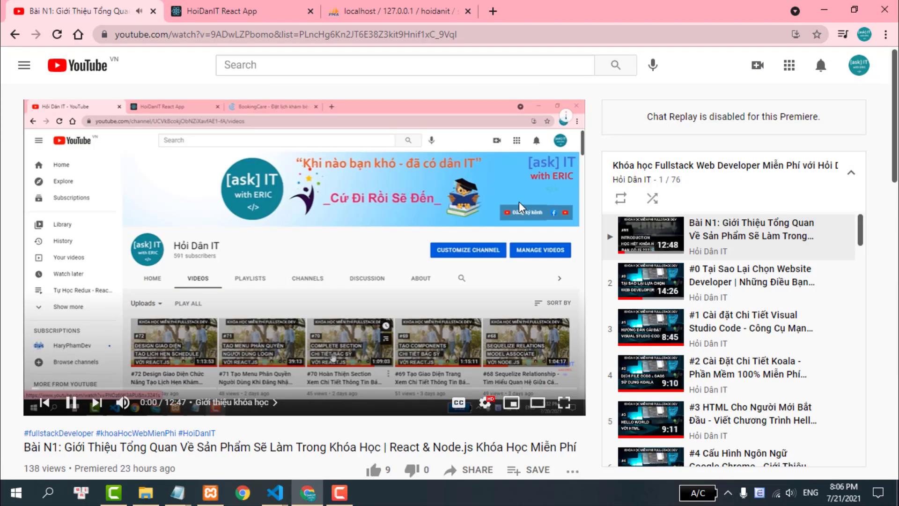
- Play video #73 from the playlist panel
scroll(679, 189, down, 1)
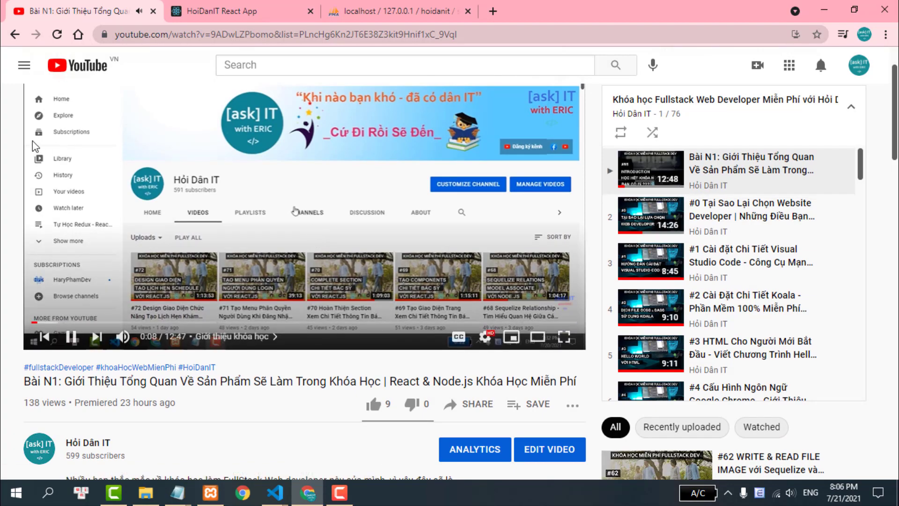
scroll(294, 211, down, 2)
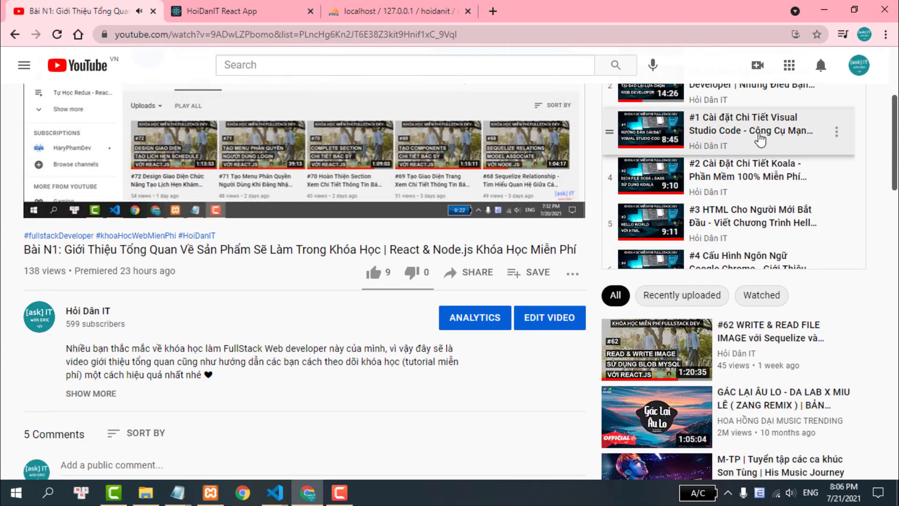
scroll(749, 163, down, 10)
scroll(749, 163, down, 10)
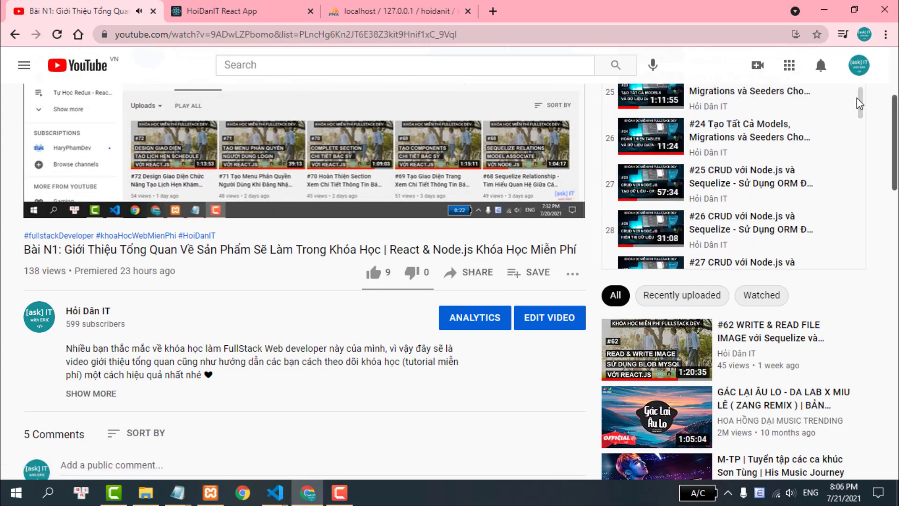
drag(859, 103, 860, 248)
click(740, 231)
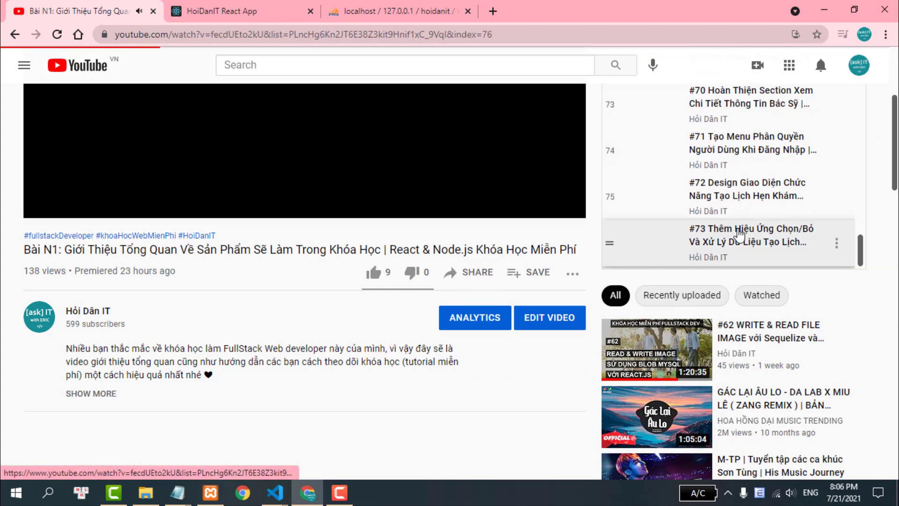
- Expand video #73's description and jump to the 1:18 demo timestamp
scroll(105, 201, down, 1)
scroll(79, 305, down, 3)
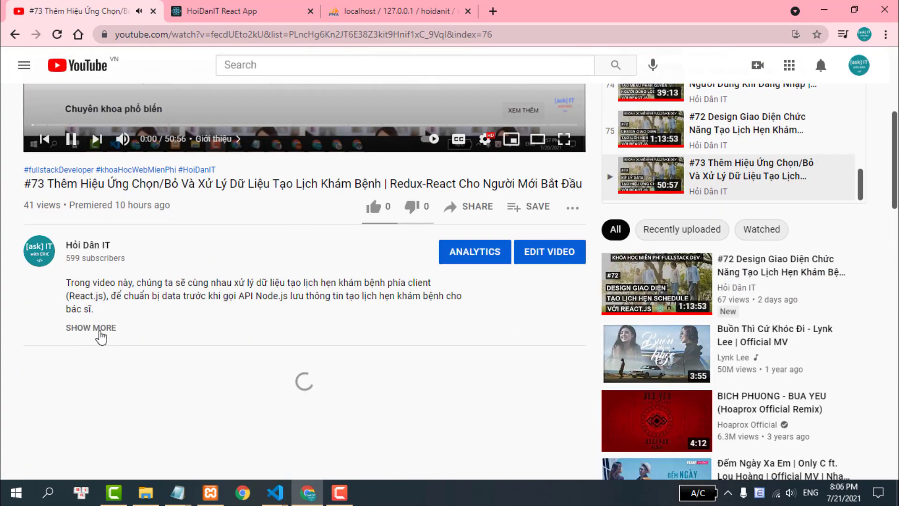
click(94, 327)
scroll(101, 304, down, 3)
mouse_move(66, 190)
mouse_down()
mouse_move(184, 197)
mouse_move(207, 211)
mouse_up()
click(173, 211)
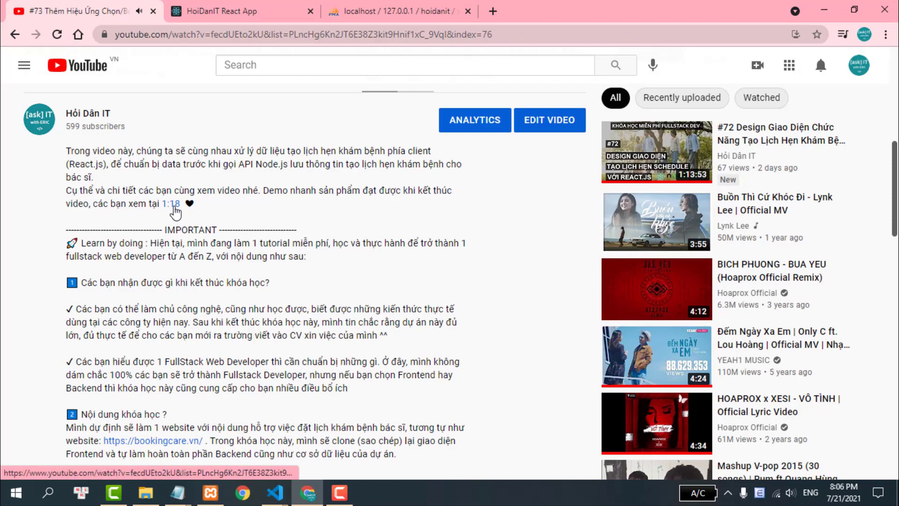
click(173, 207)
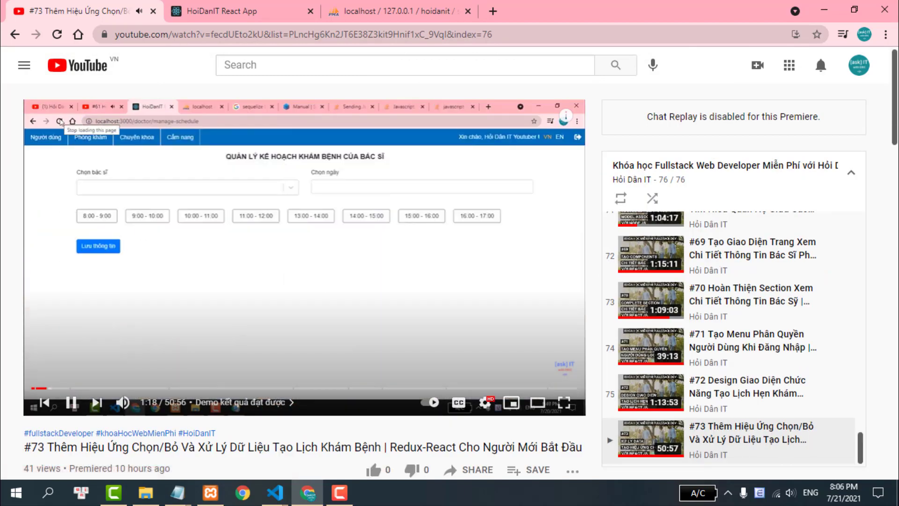
scroll(143, 242, down, 5)
scroll(144, 242, up, 5)
scroll(46, 227, down, 5)
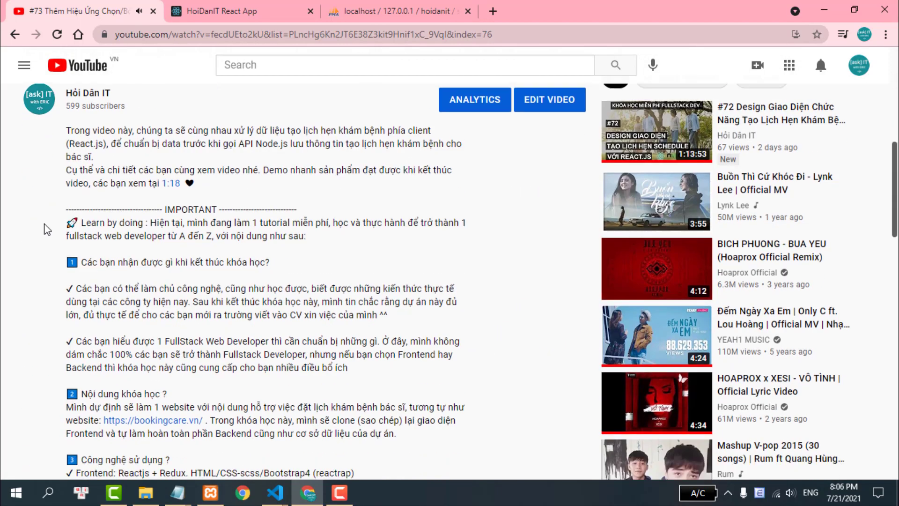
scroll(46, 226, down, 3)
scroll(226, 244, down, 3)
scroll(117, 190, down, 3)
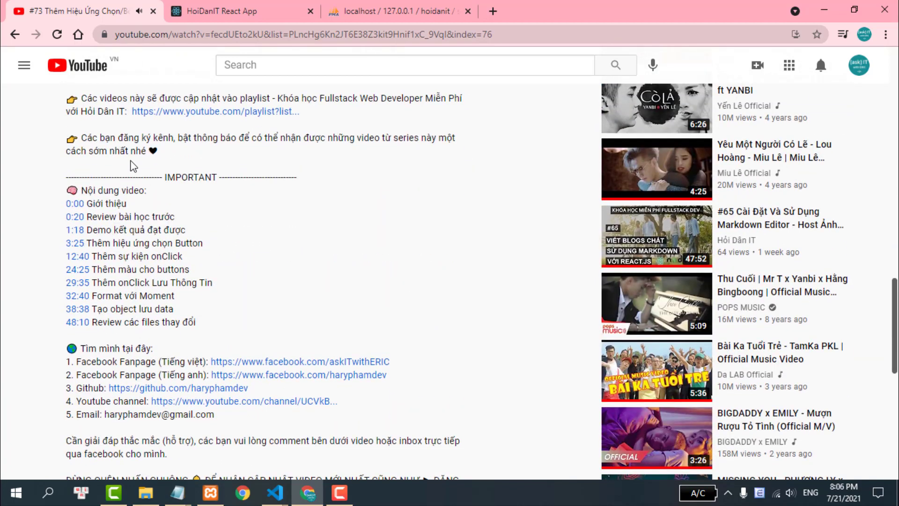
scroll(133, 166, up, 3)
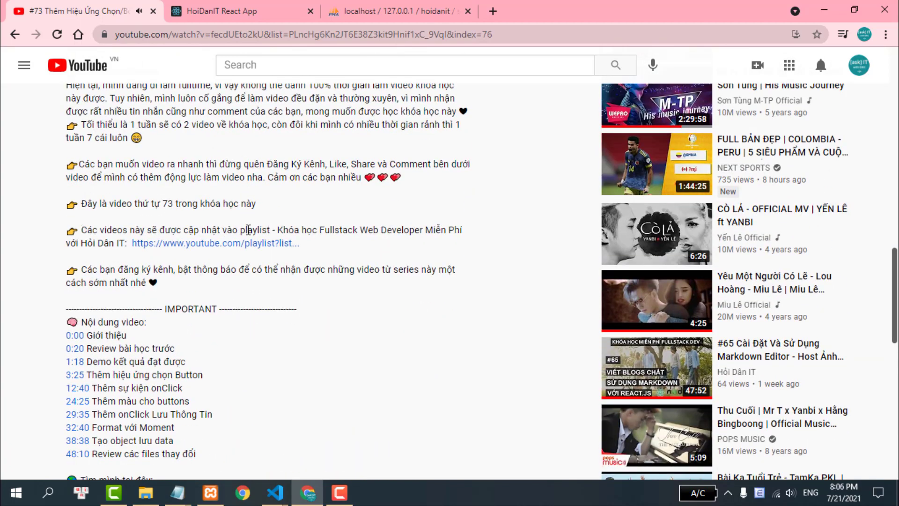
scroll(247, 227, down, 4)
scroll(247, 226, down, 9)
scroll(247, 232, down, 1)
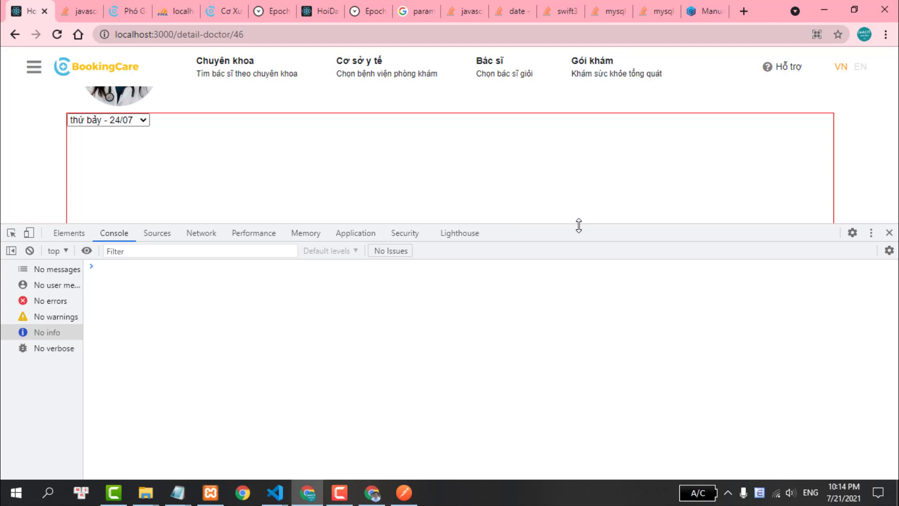
- Compare the schedule date list's day names in English and Vietnamese
drag(587, 236, 587, 413)
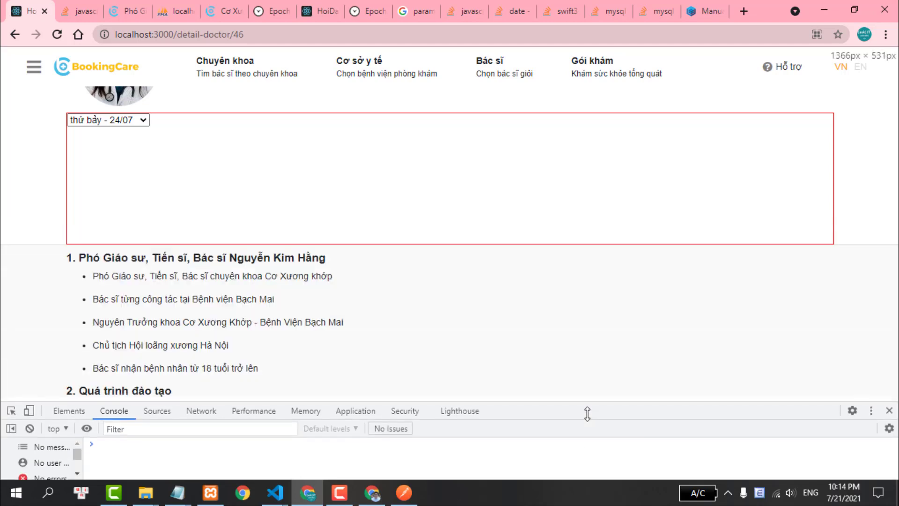
scroll(254, 243, up, 2)
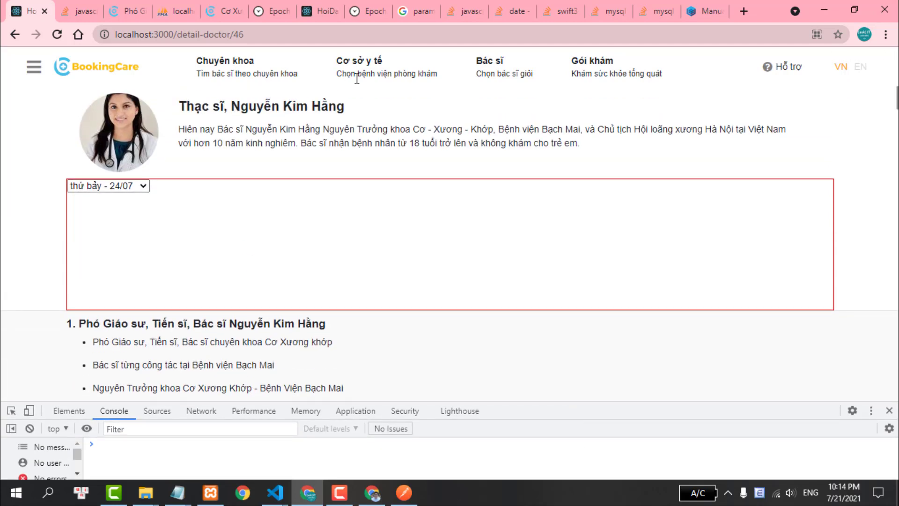
click(96, 184)
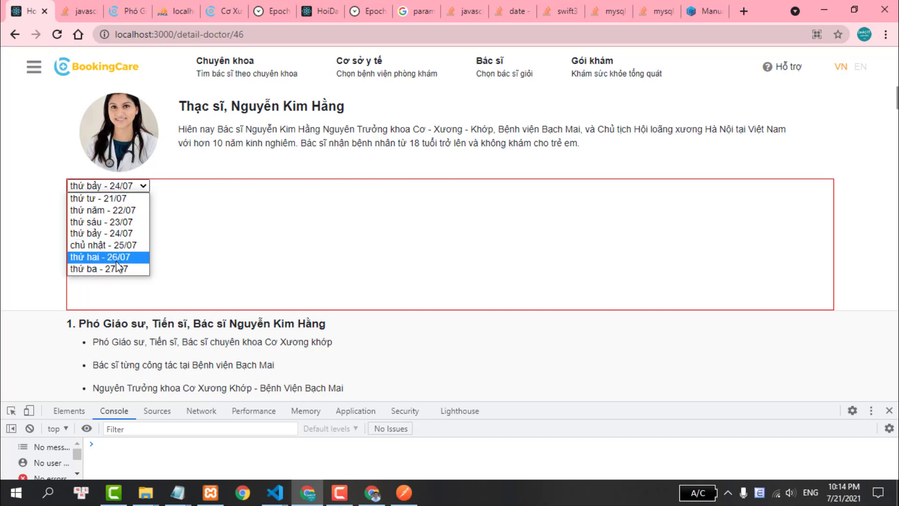
click(224, 187)
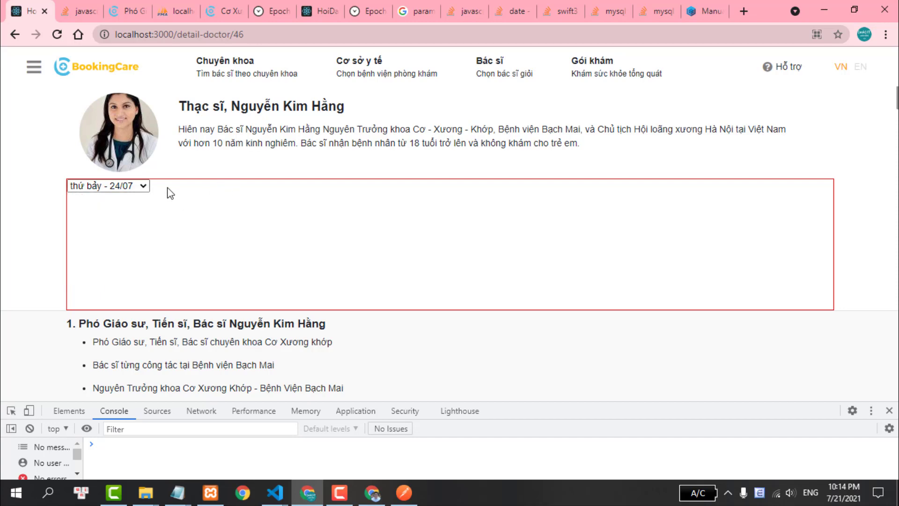
click(119, 188)
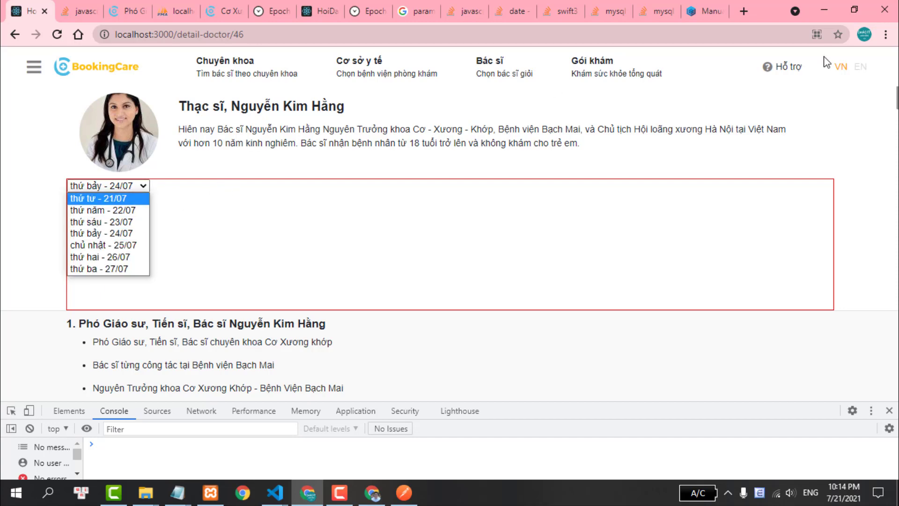
click(853, 67)
click(856, 68)
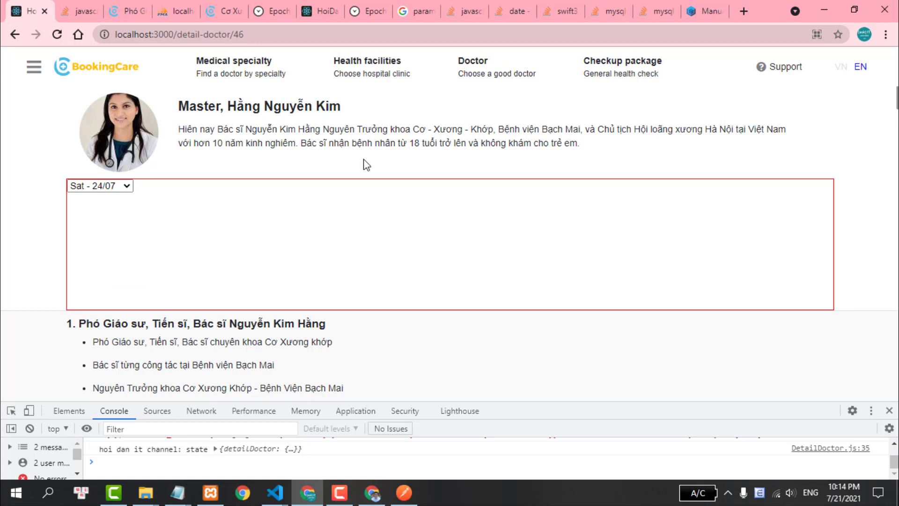
click(124, 185)
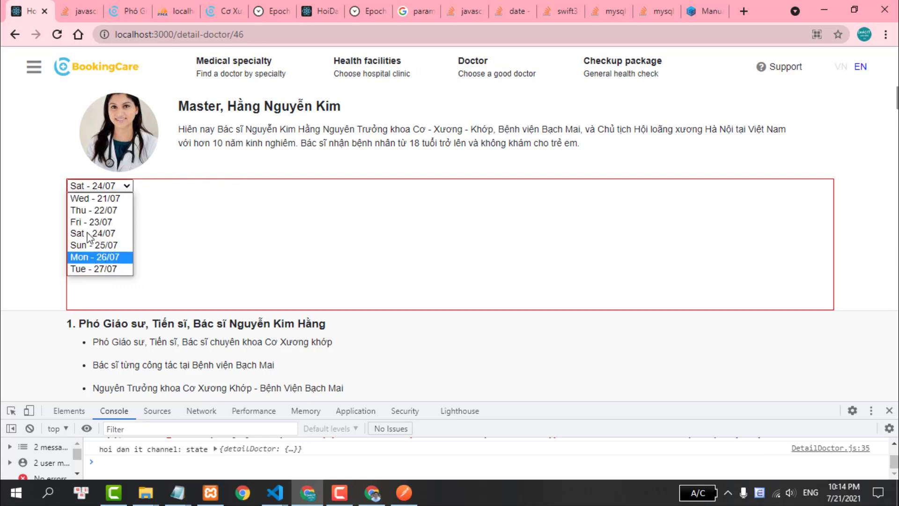
click(840, 68)
click(126, 188)
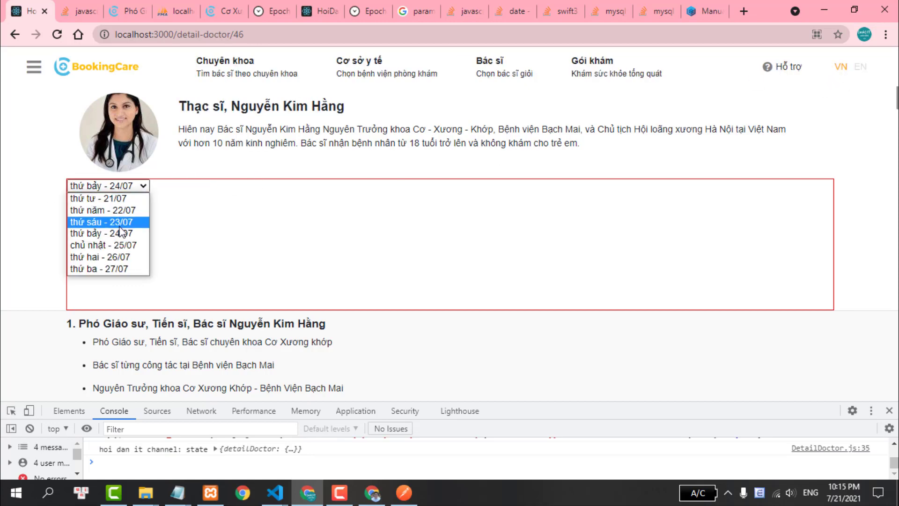
click(228, 216)
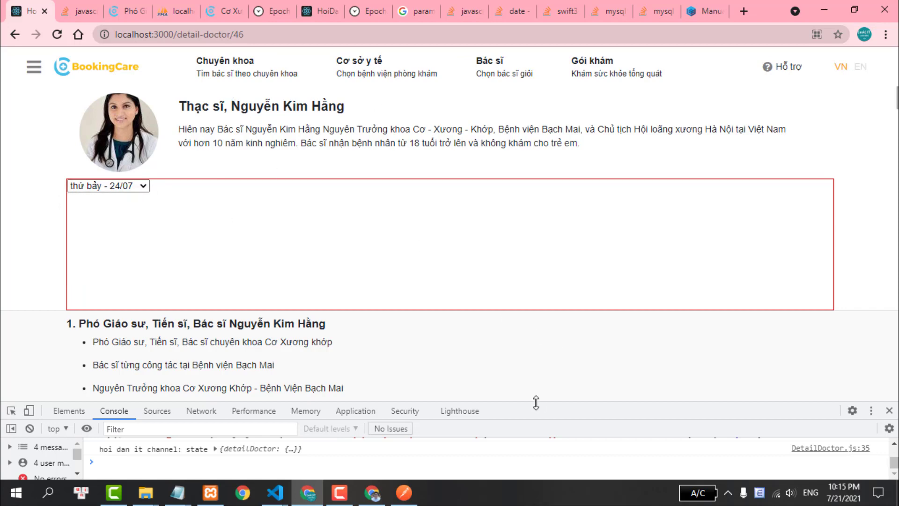
- Clear the console, pick thứ năm - 22/07 and expand its logged schedule response
drag(533, 405, 552, 217)
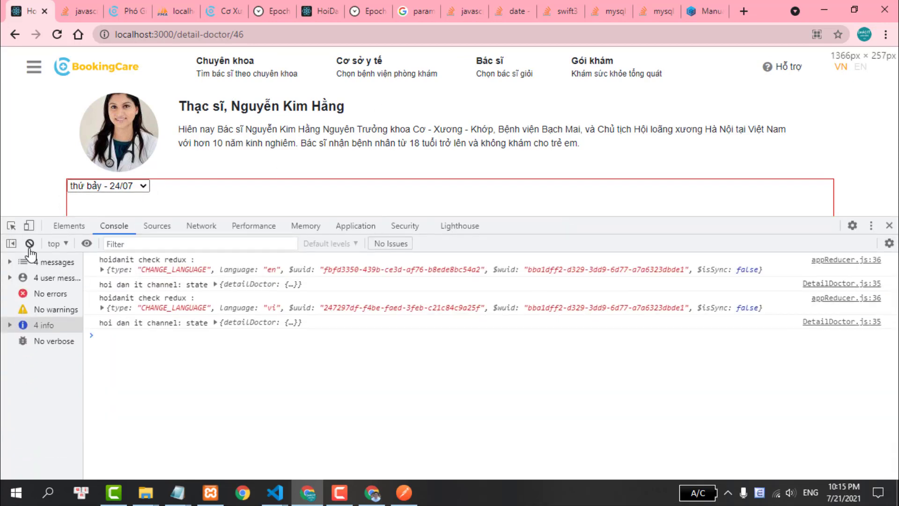
click(29, 243)
drag(633, 217, 627, 271)
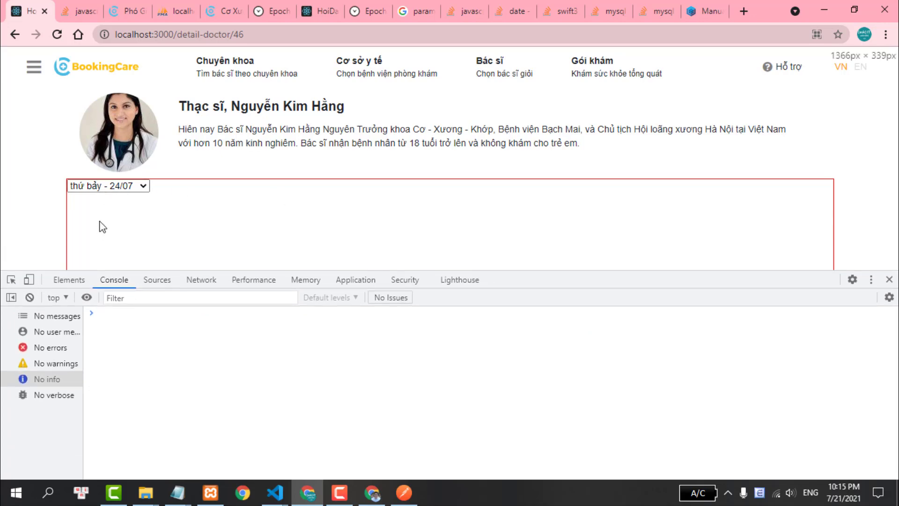
click(120, 186)
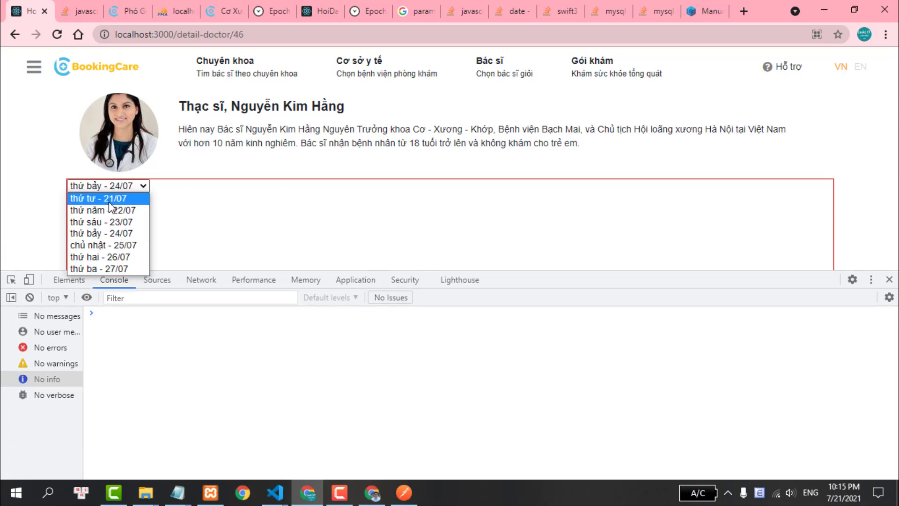
click(208, 200)
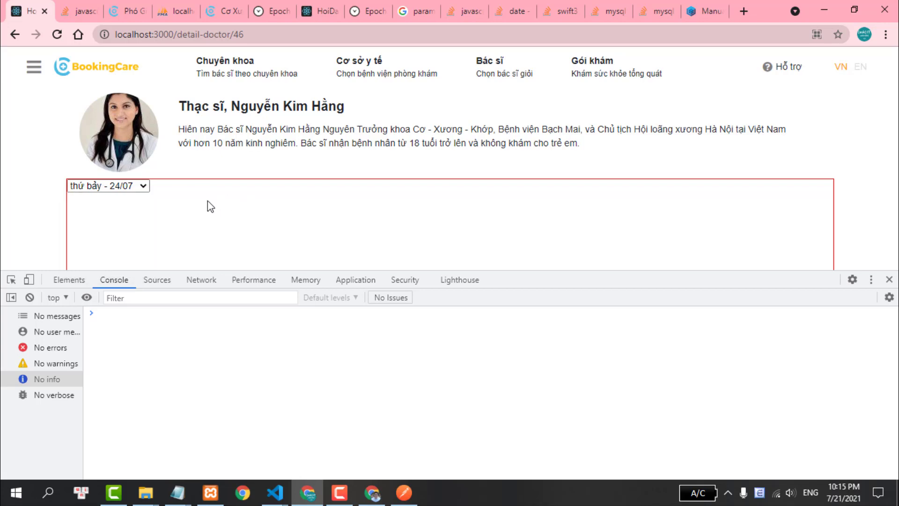
click(107, 186)
click(120, 210)
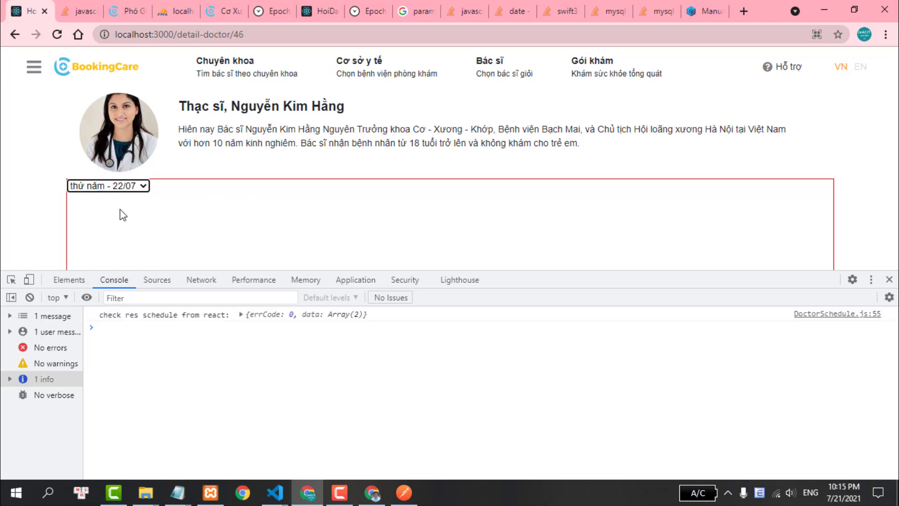
click(241, 314)
click(249, 324)
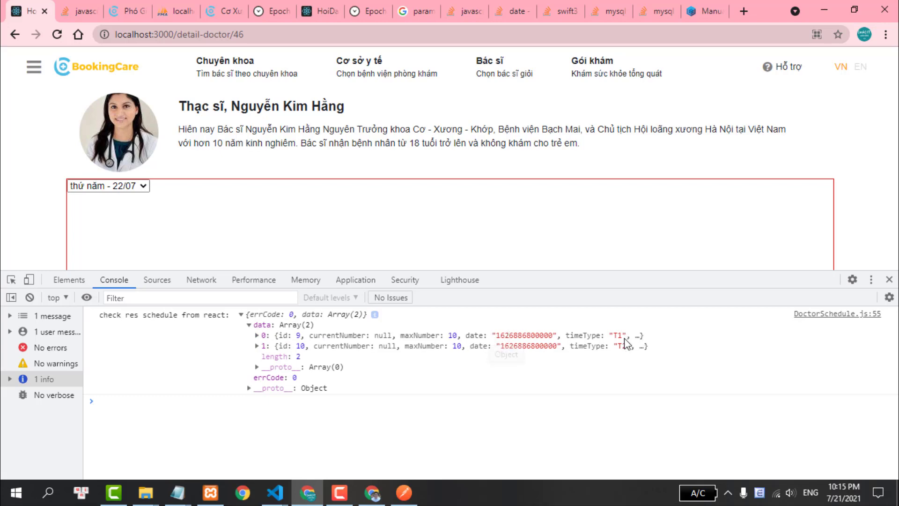
- Pick 23/07 and 24/07, expanding their logged responses with three and four slots
click(132, 187)
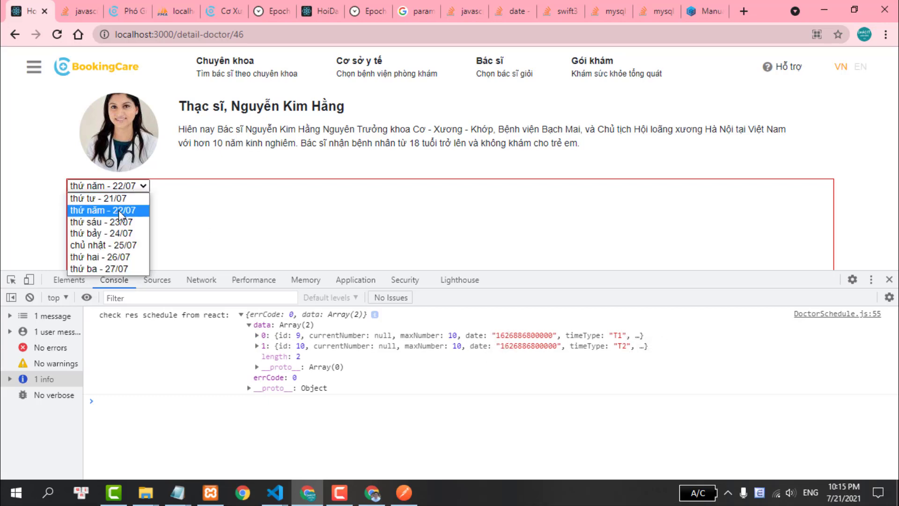
click(122, 222)
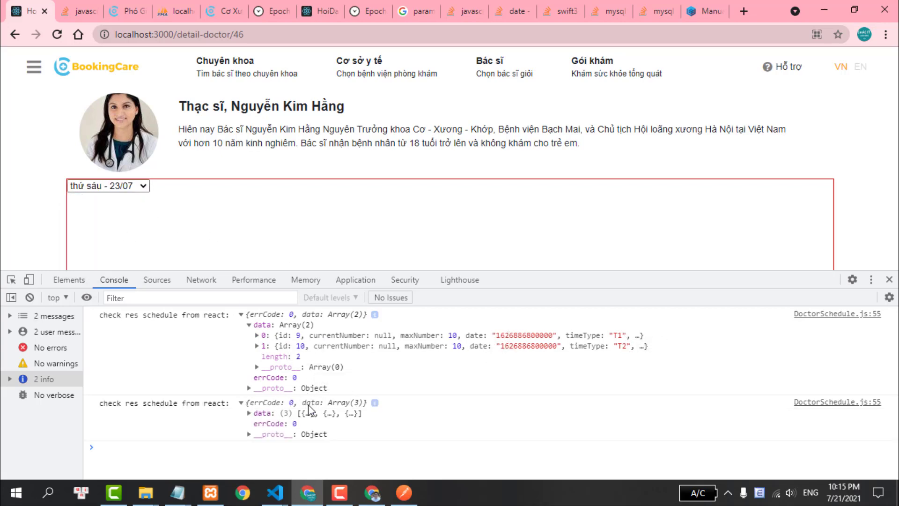
click(249, 413)
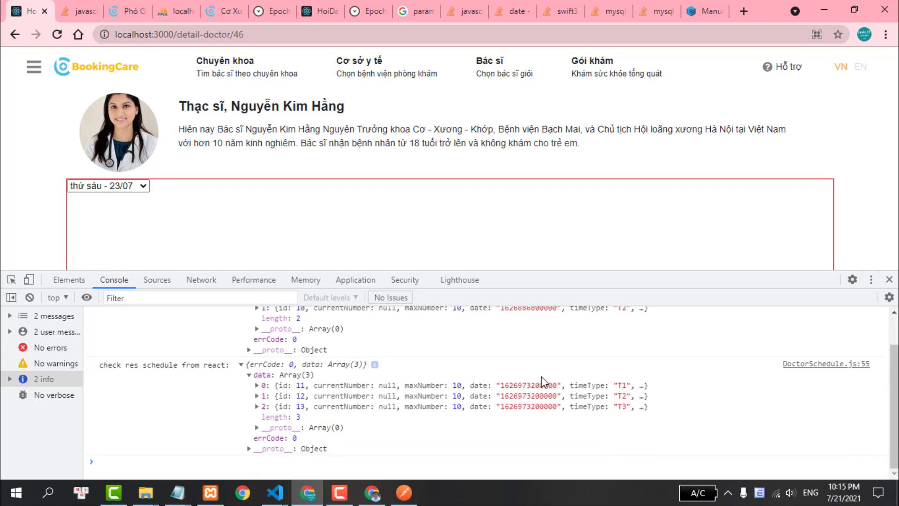
click(30, 297)
click(121, 186)
click(124, 234)
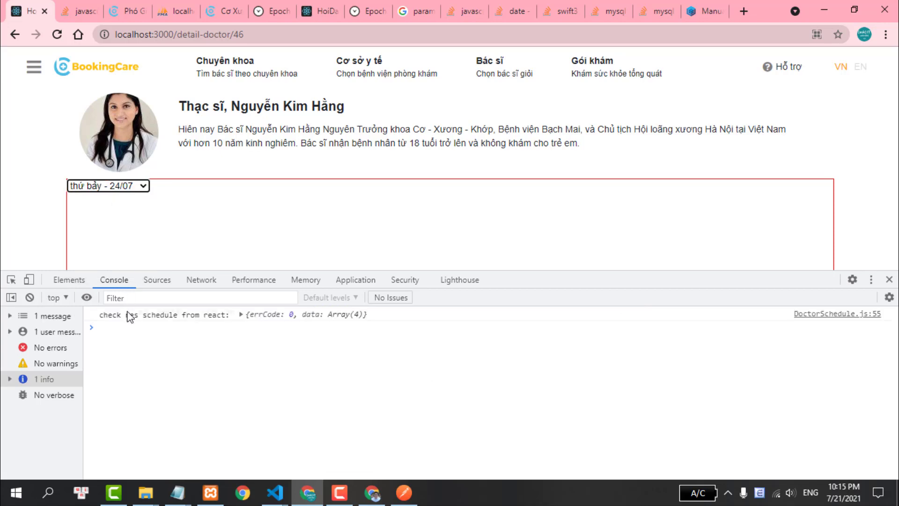
click(241, 314)
click(250, 325)
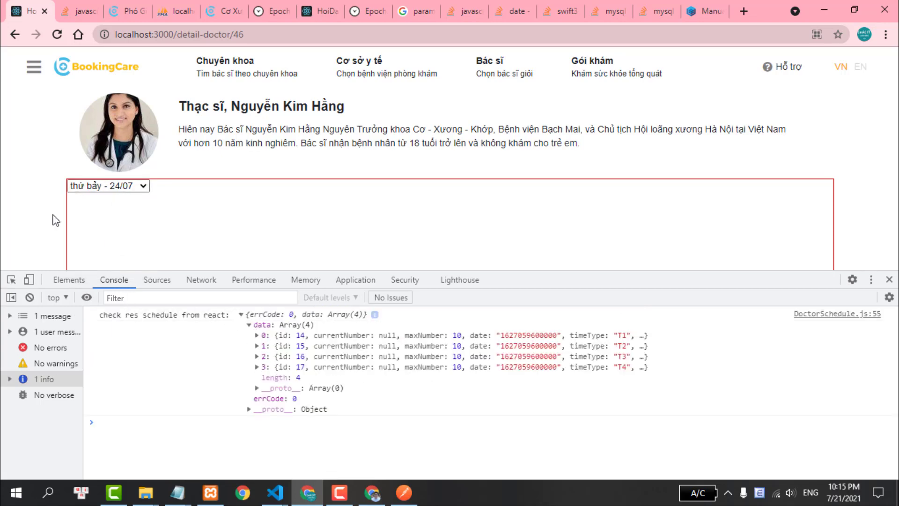
- Clear the console, pick thứ ba - 27/07, then return to thứ bảy - 24/07
click(30, 297)
click(114, 186)
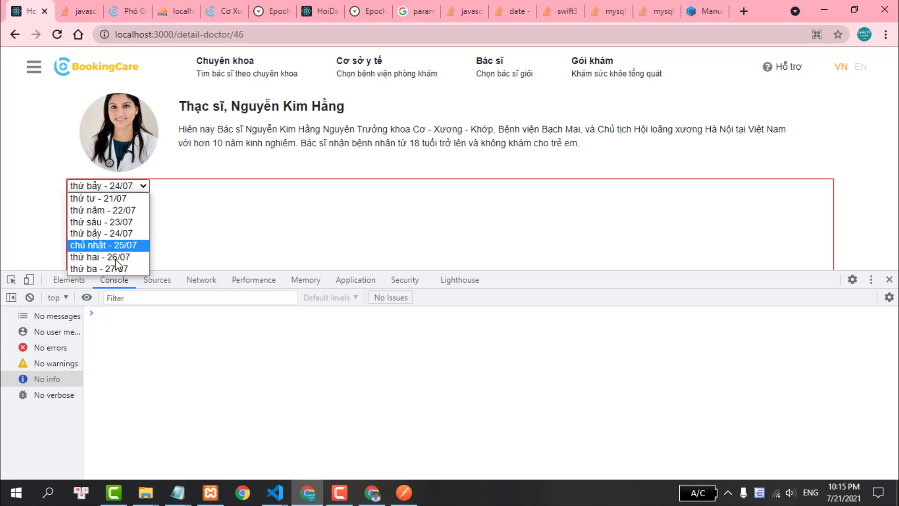
click(116, 266)
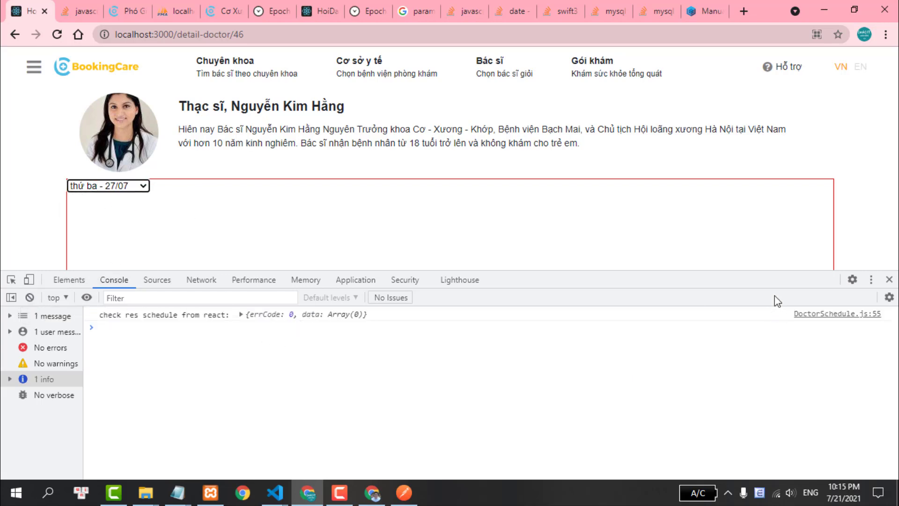
drag(757, 277, 725, 392)
click(117, 187)
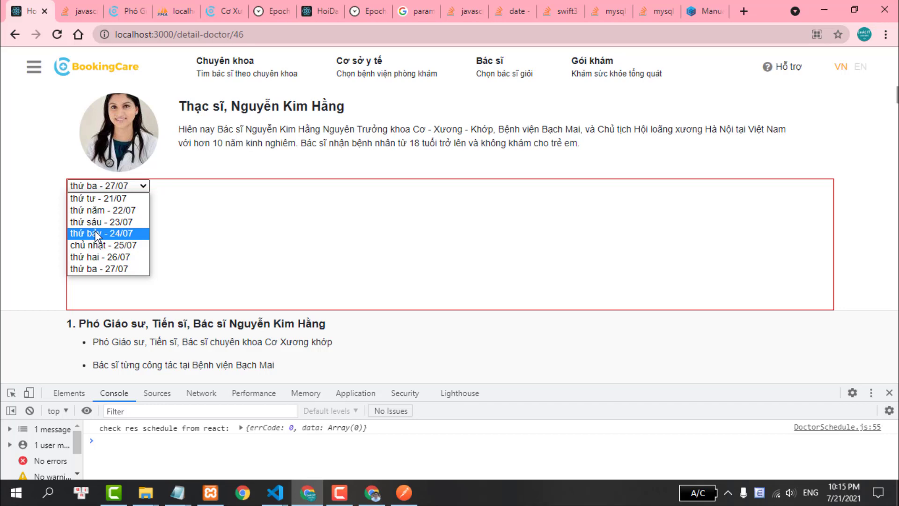
click(96, 232)
click(102, 228)
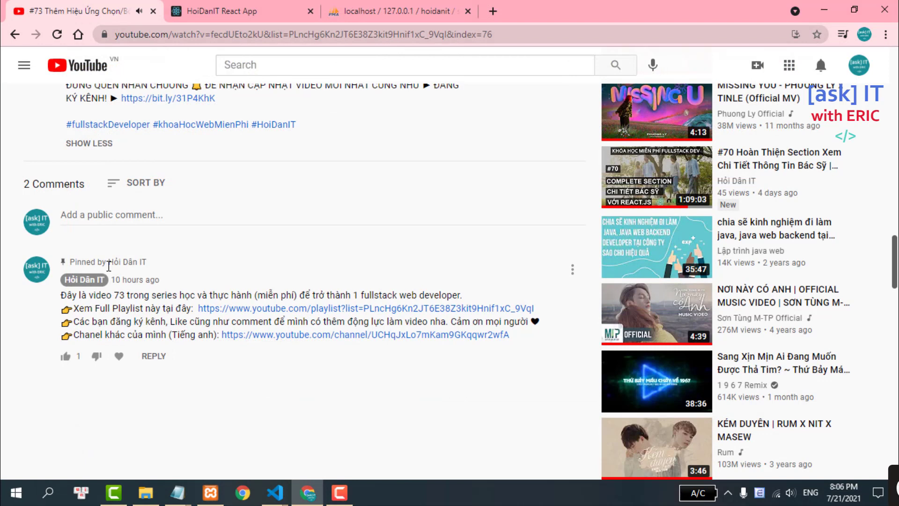
- Return to the local BookingCare tab and open a new browser tab
click(315, 7)
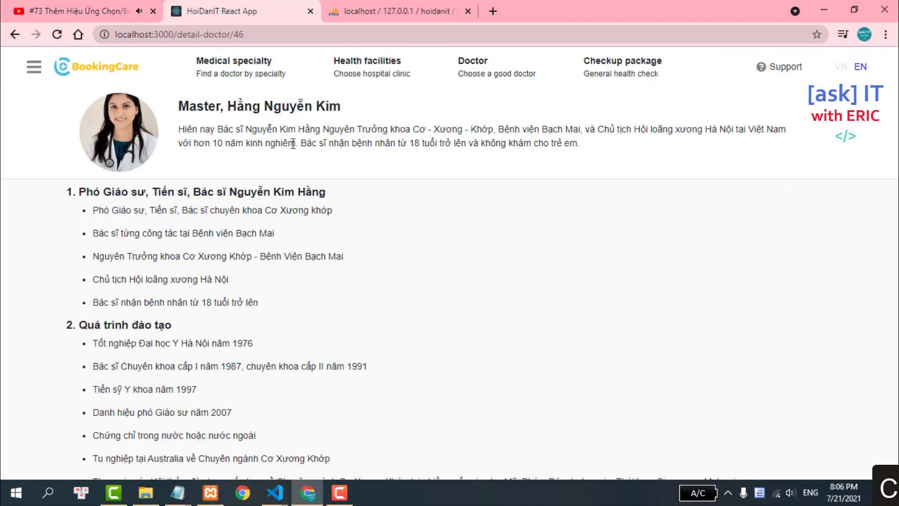
mouse_move(274, 491)
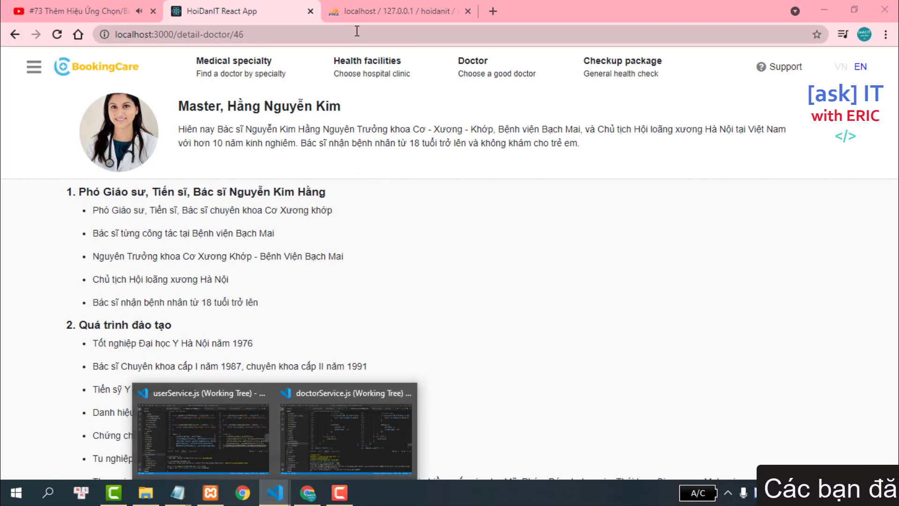
click(492, 12)
- Load bookingcare.vn and open a featured doctor's detail page
text(bookingcare.vn)
key(Return)
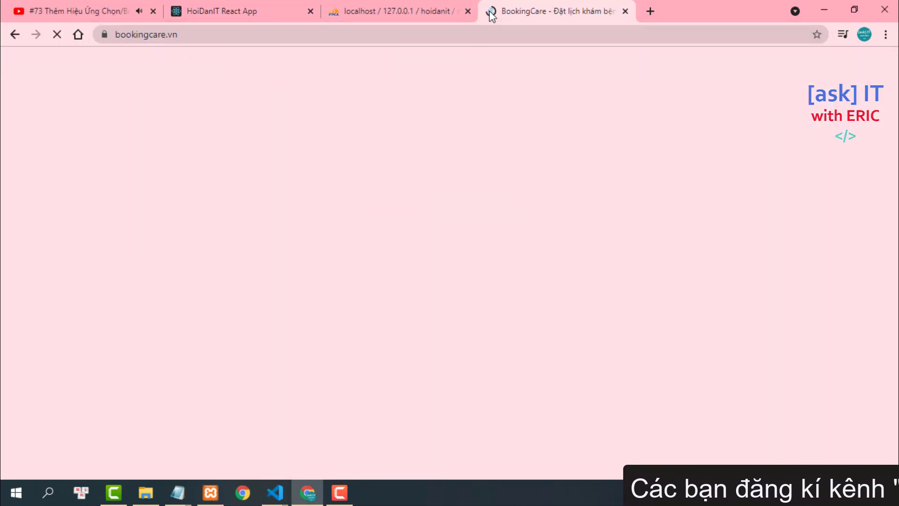
scroll(249, 302, down, 10)
scroll(252, 307, down, 5)
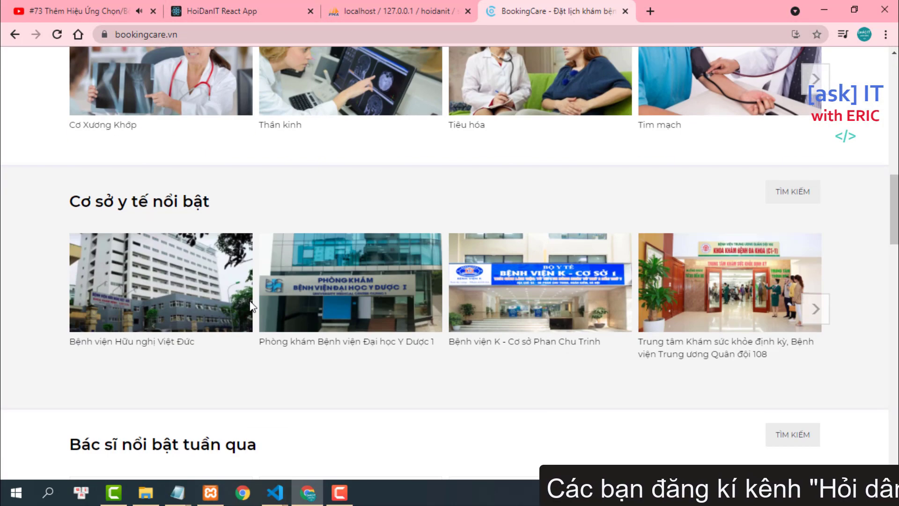
scroll(185, 287, down, 4)
scroll(171, 283, down, 2)
click(171, 283)
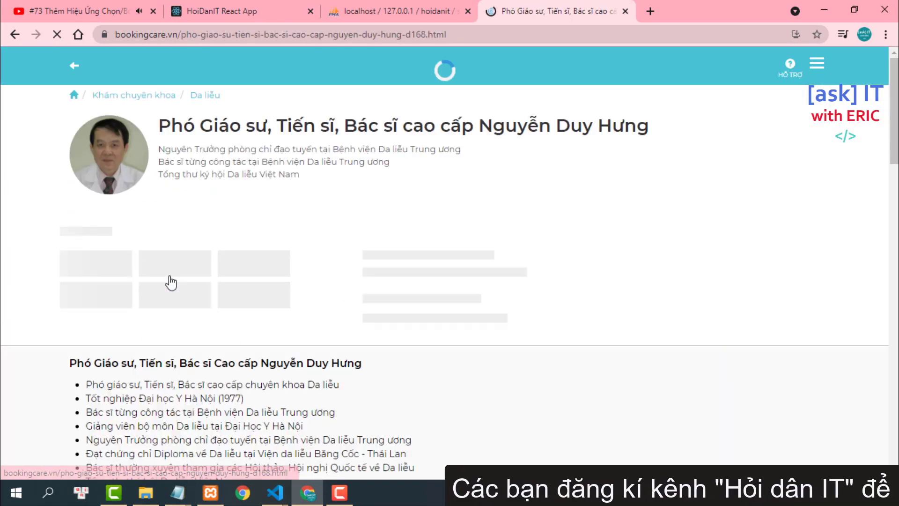
scroll(106, 135, down, 2)
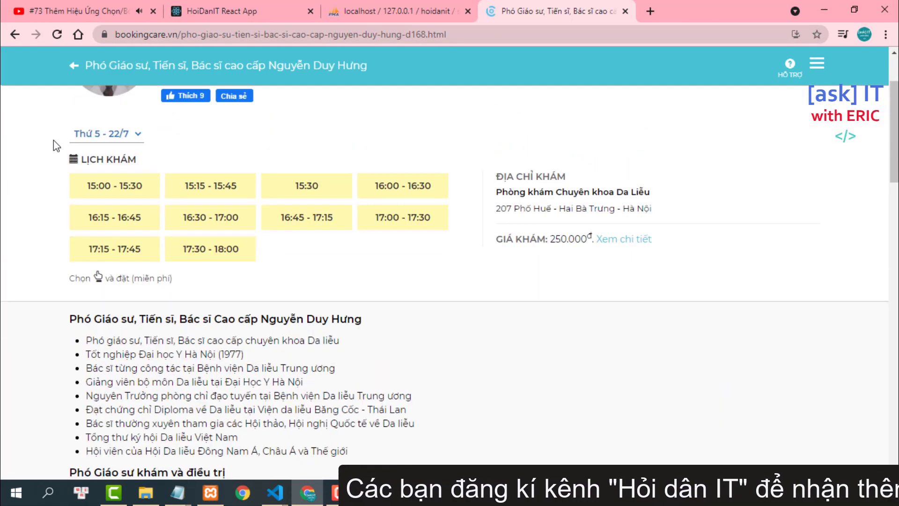
scroll(53, 139, up, 1)
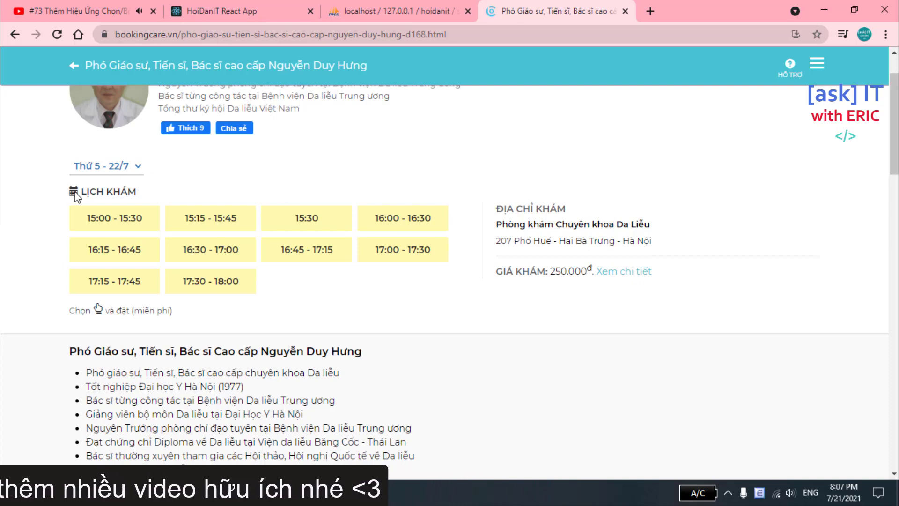
- Try Thứ 6 - 23/7 and Thứ 7 - 24/7 in the date list, ending on Thứ 5 - 22/7
click(121, 169)
click(101, 193)
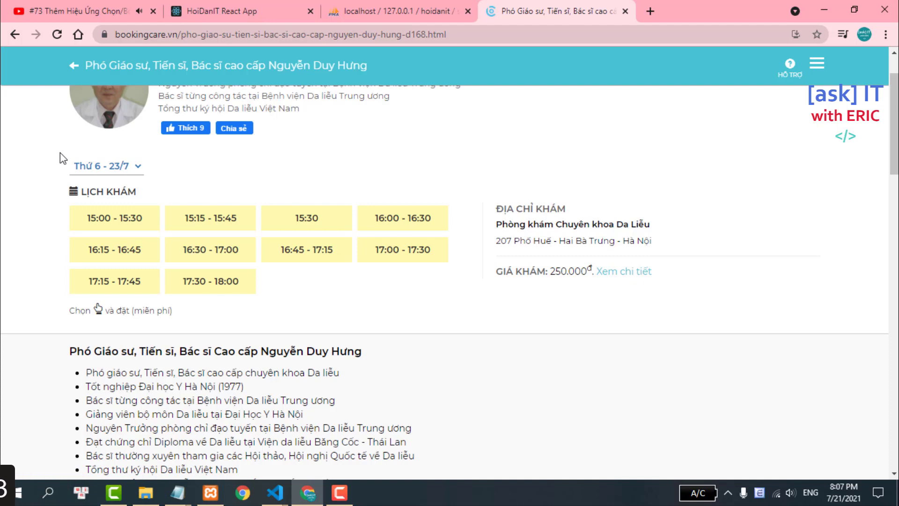
click(94, 165)
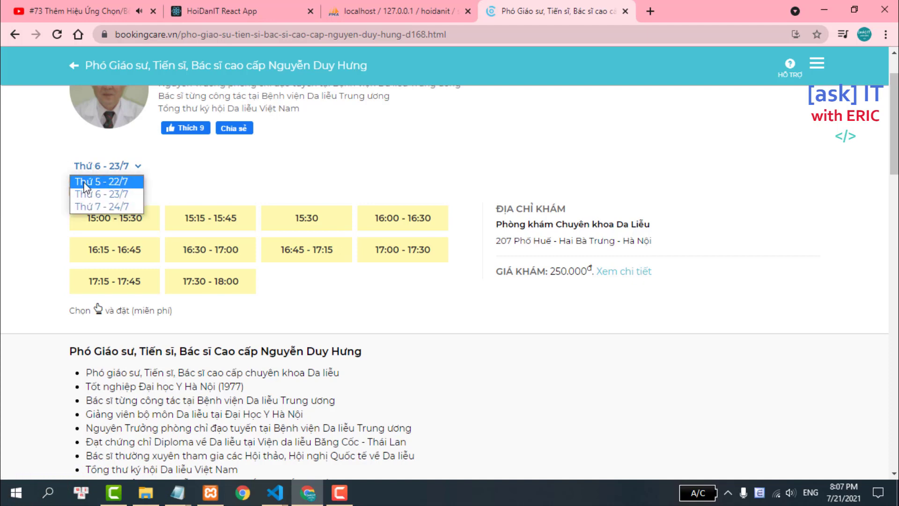
click(365, 184)
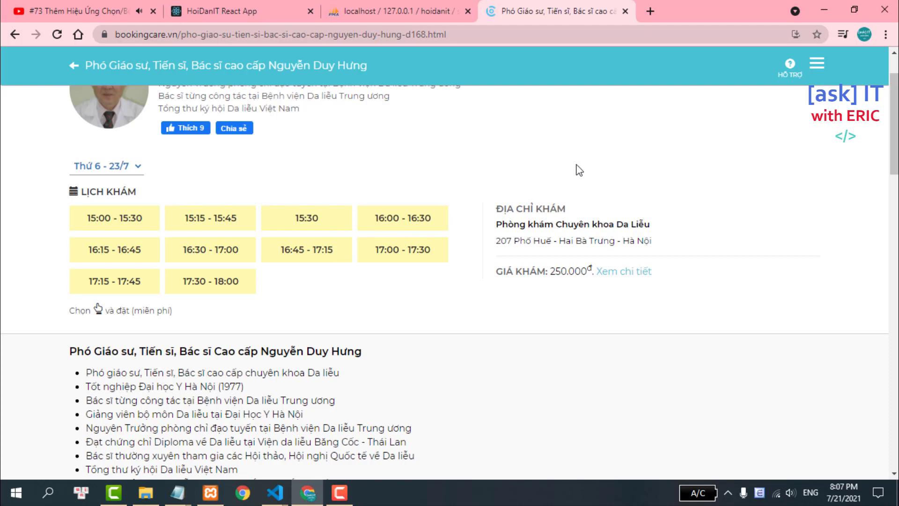
click(118, 165)
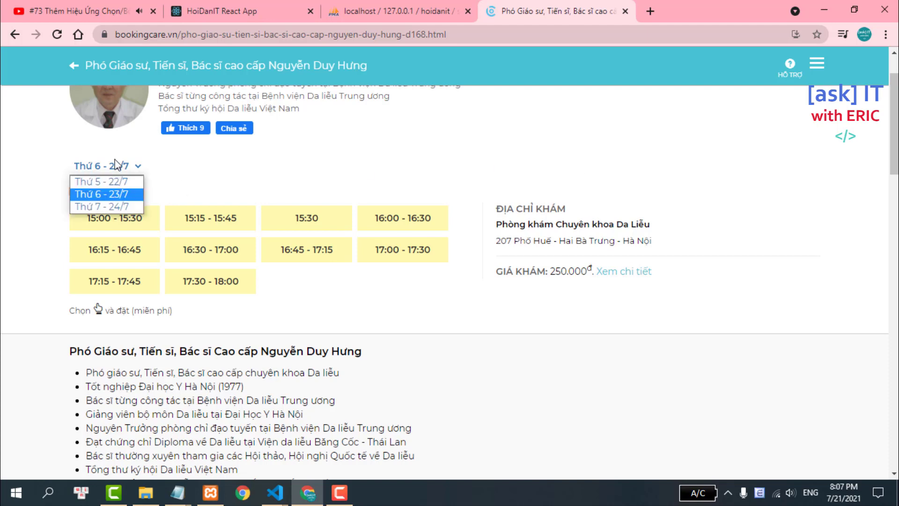
click(101, 204)
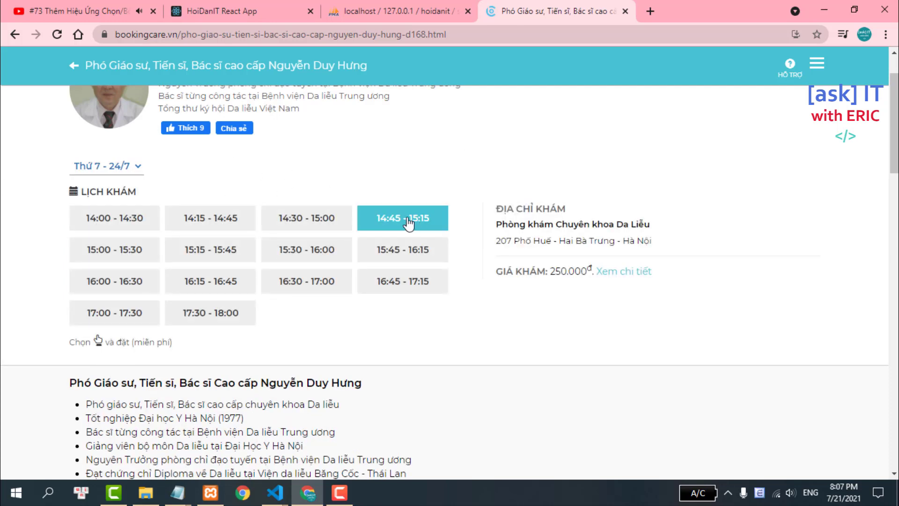
click(121, 168)
click(115, 181)
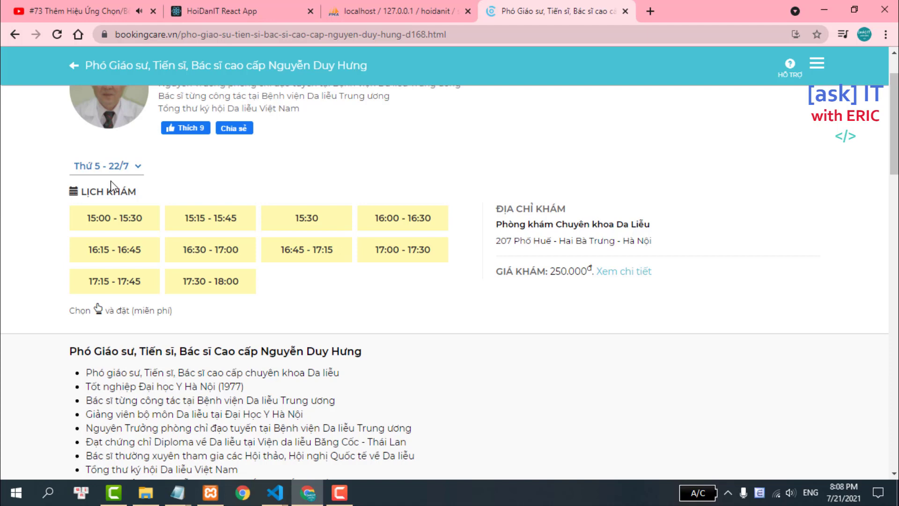
mouse_move(274, 492)
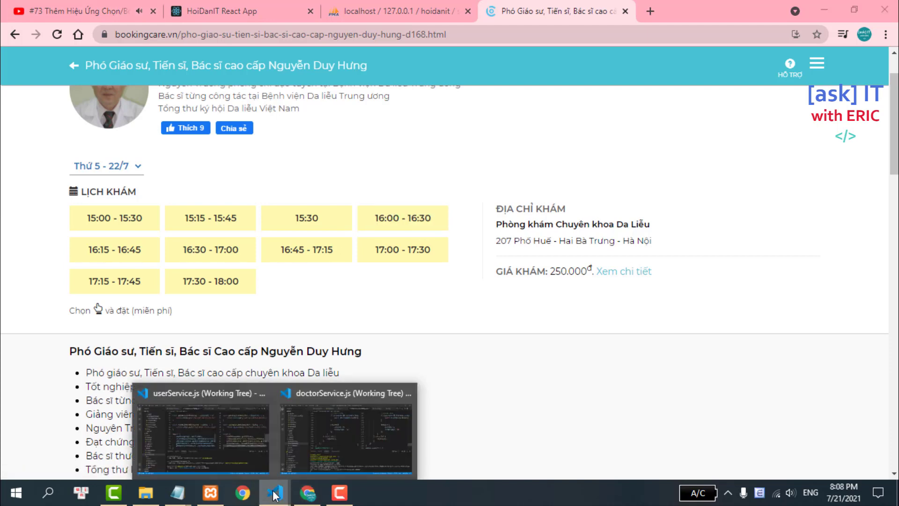
- In VS Code, close the userService.js (Working Tree) diff and expand Patient > Doctor in Explorer
click(237, 428)
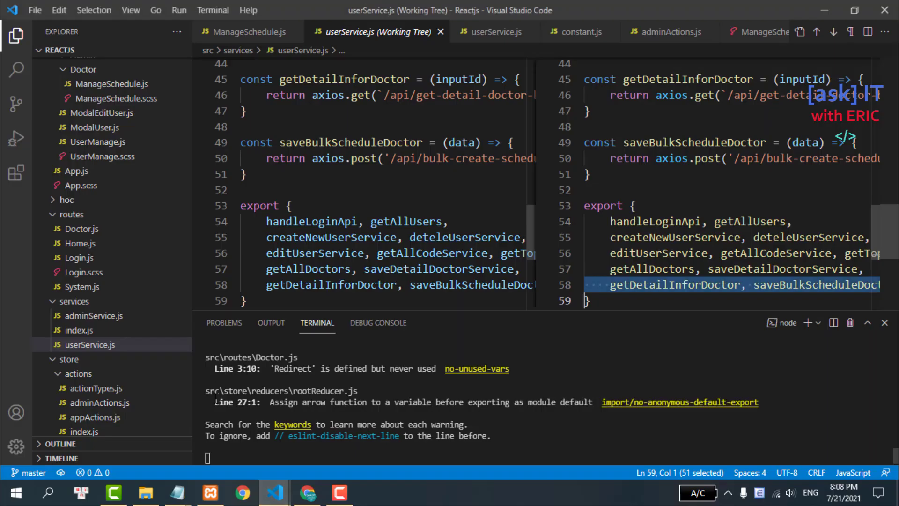
click(440, 32)
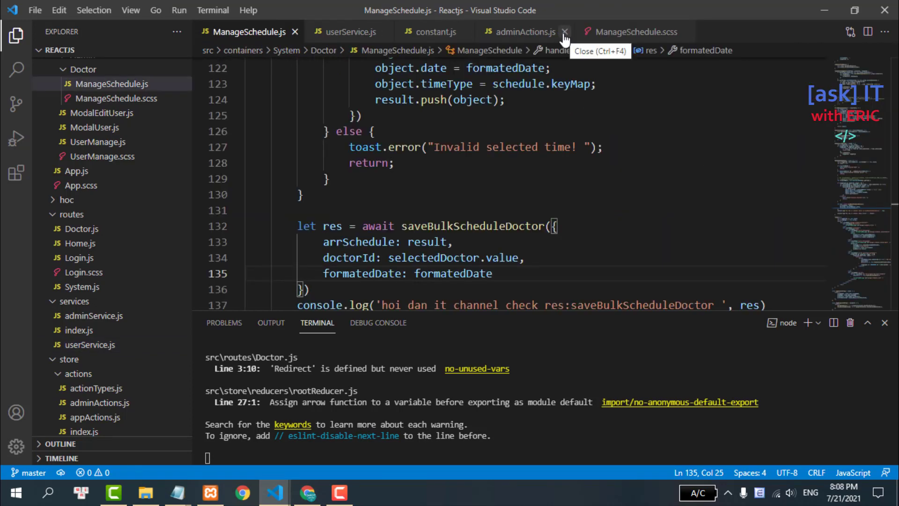
scroll(404, 246, up, 3)
scroll(386, 159, up, 2)
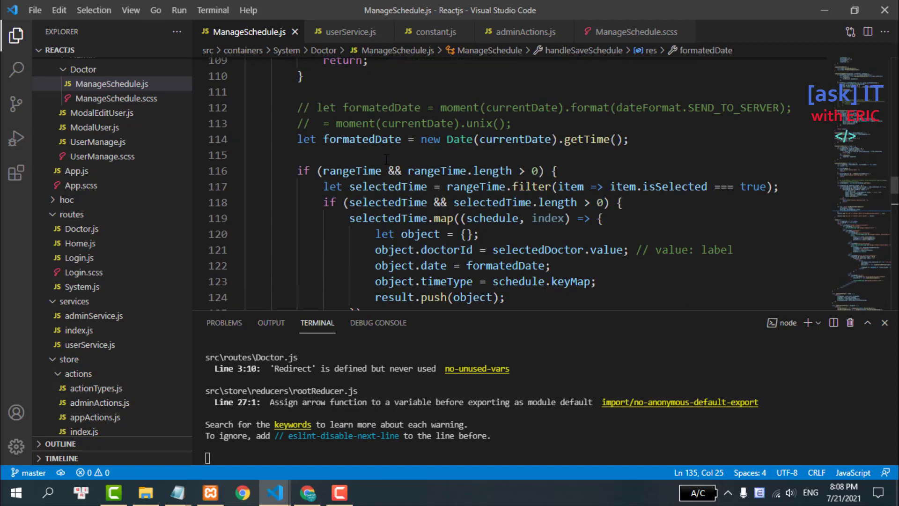
scroll(121, 108, up, 2)
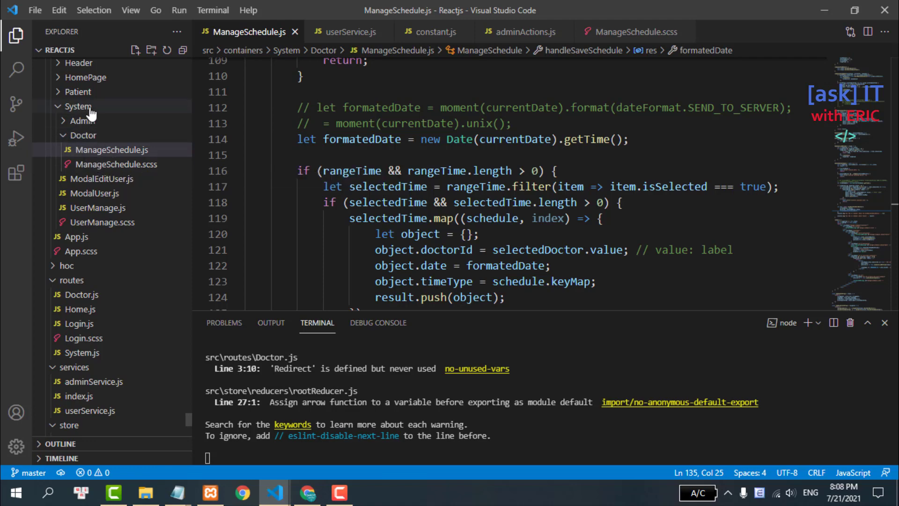
click(61, 91)
click(65, 121)
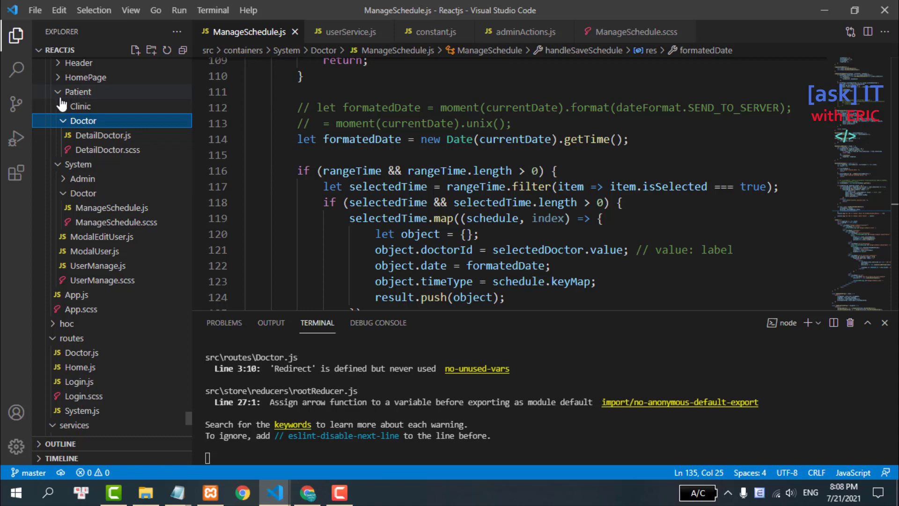
double_click(84, 121)
- Create a new DoctorSchedule.js file in Patient/Doctor
right_click(97, 126)
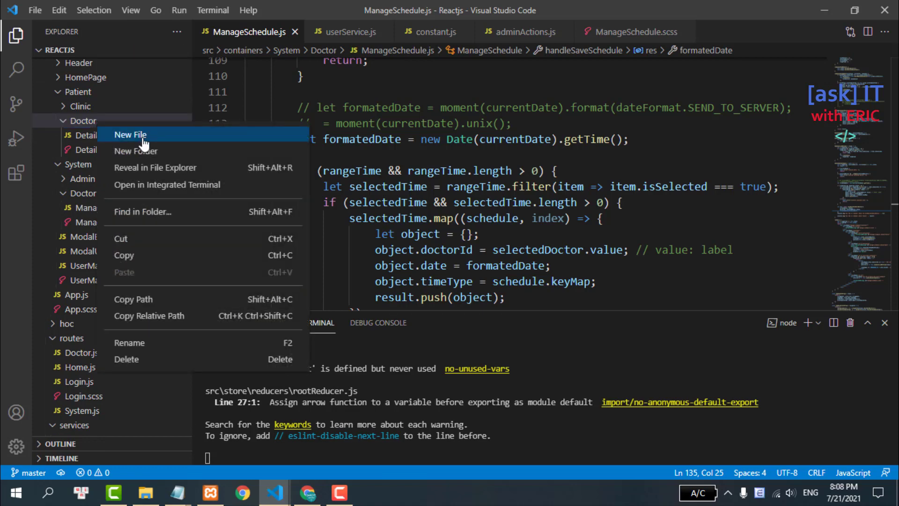
click(130, 135)
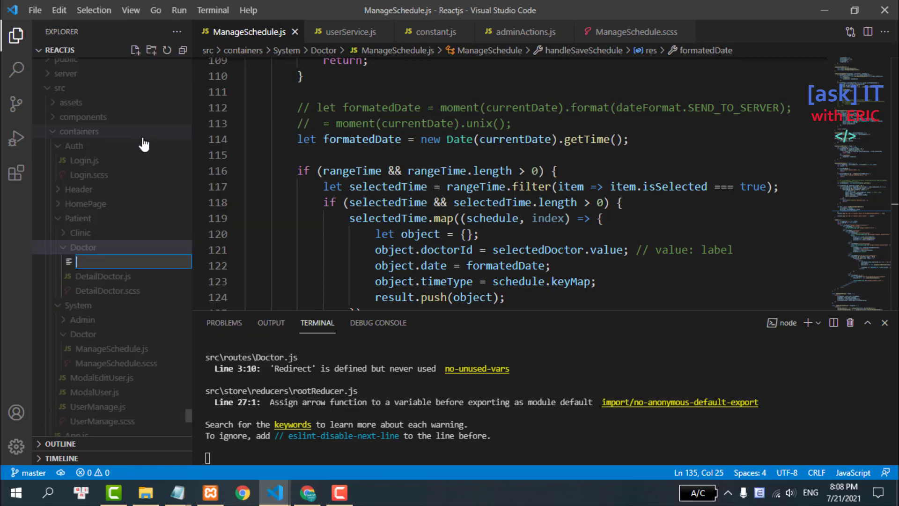
text(Sch)
key(BackSpace)
key(BackSpace)
key(BackSpace)
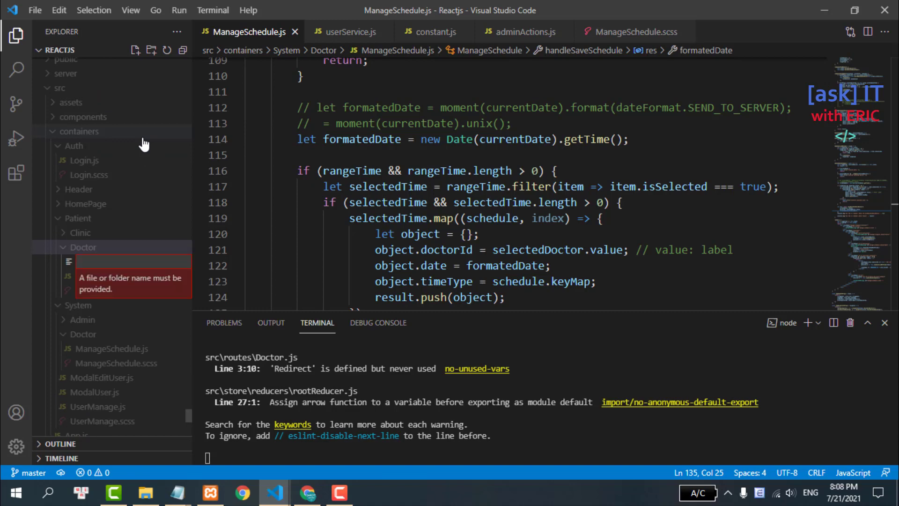
text(DoctorSchedu)
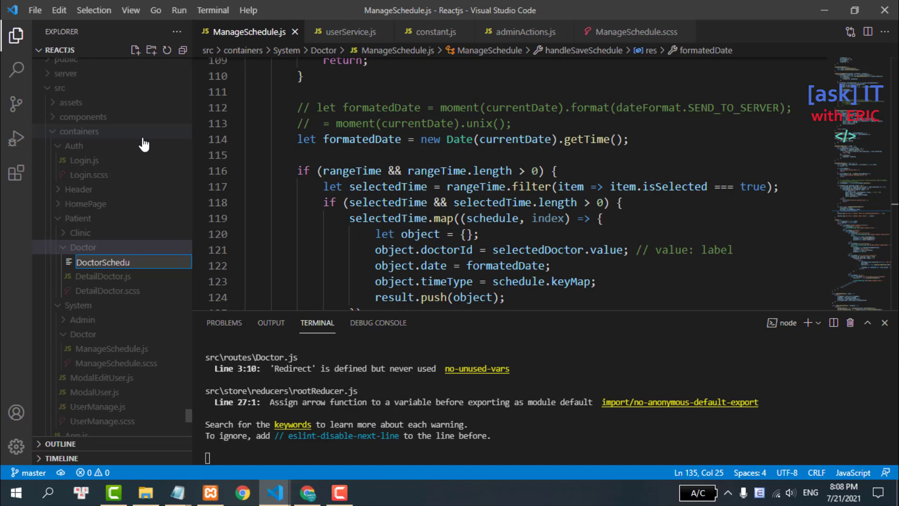
text(le.)
key(Escape)
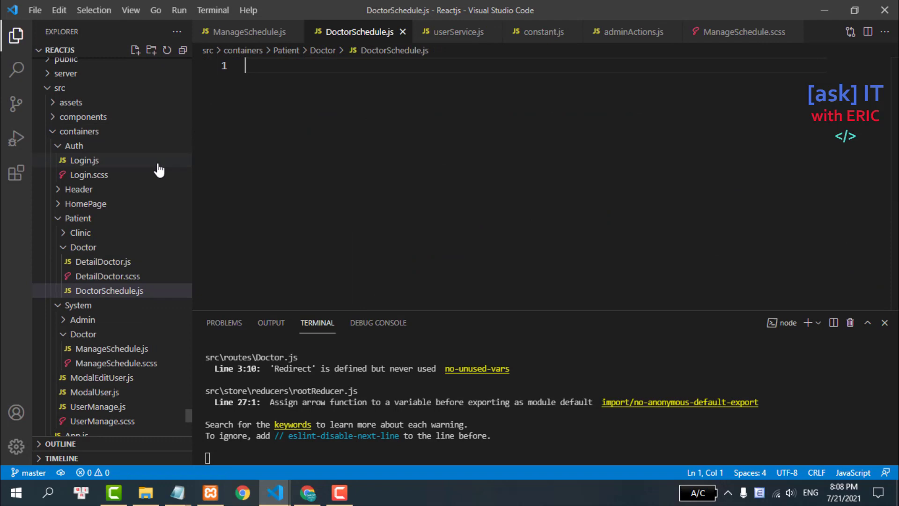
- Create a new DoctorSchedule.scss file in Patient/Doctor
right_click(78, 249)
click(108, 241)
text(DoctorSchedu)
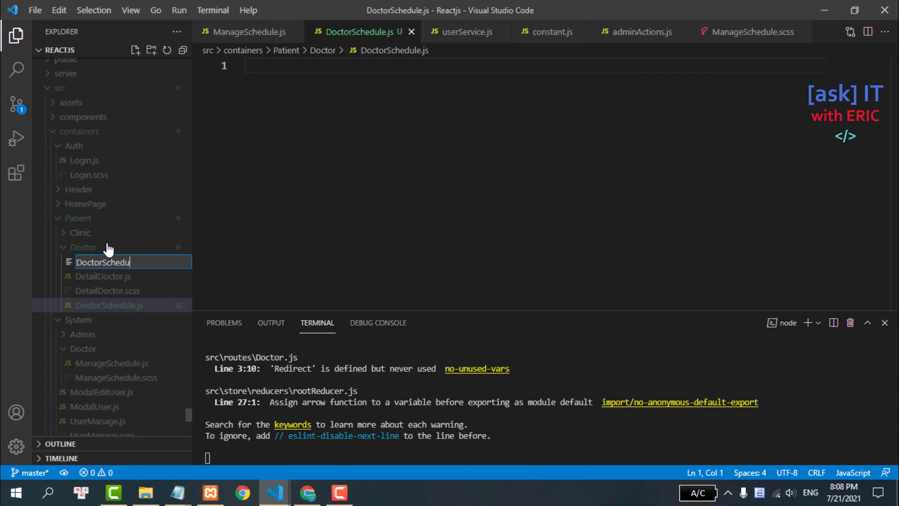
text(le.js)
key(BackSpace)
key(BackSpace)
text(sc)
text(ss)
key(Return)
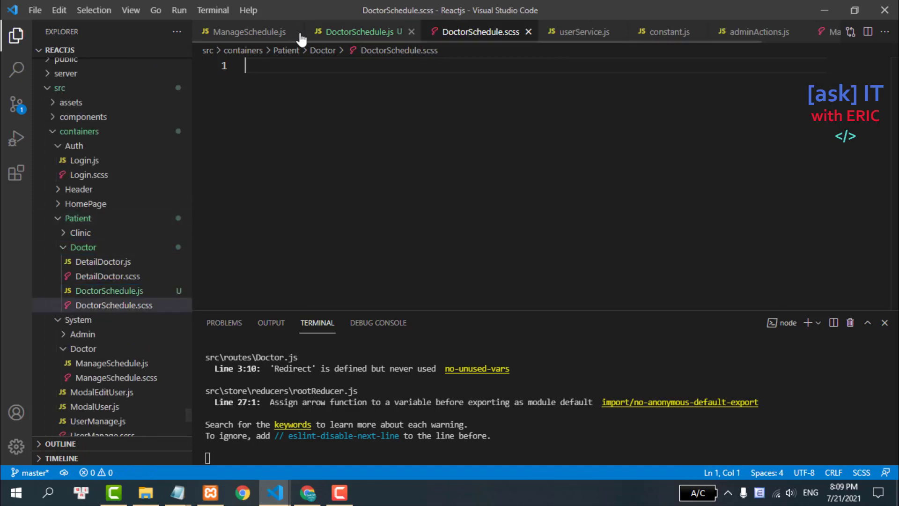
- Close ManageSchedule.js, userService.js, constant.js, adminActions.js and ManageSchedule.scss
click(293, 32)
click(506, 37)
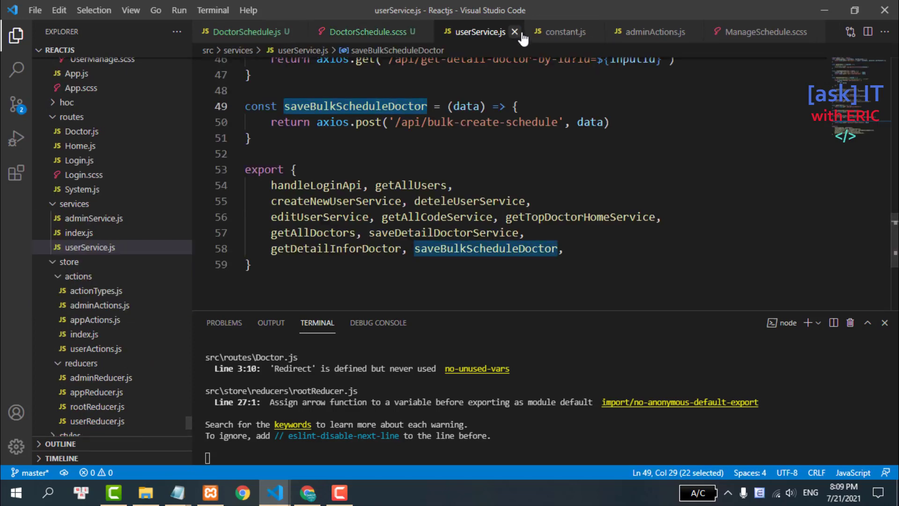
click(507, 33)
click(505, 32)
click(528, 32)
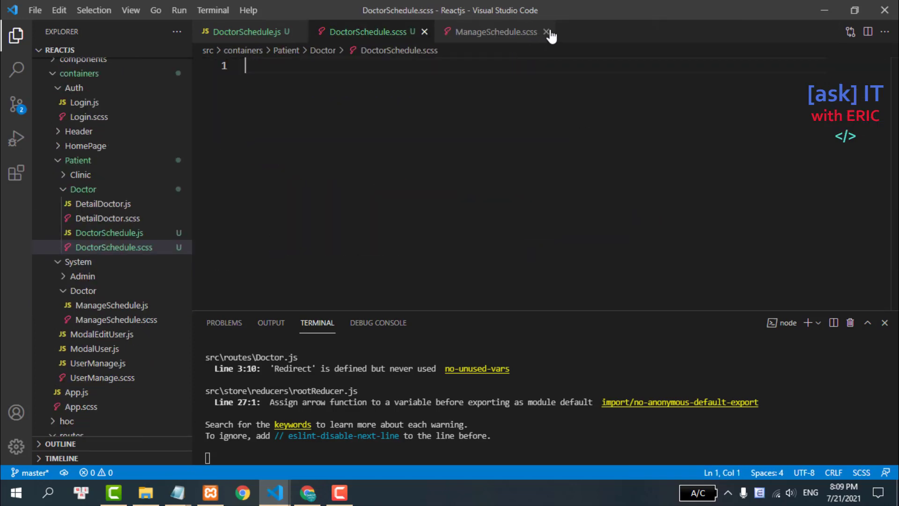
click(549, 32)
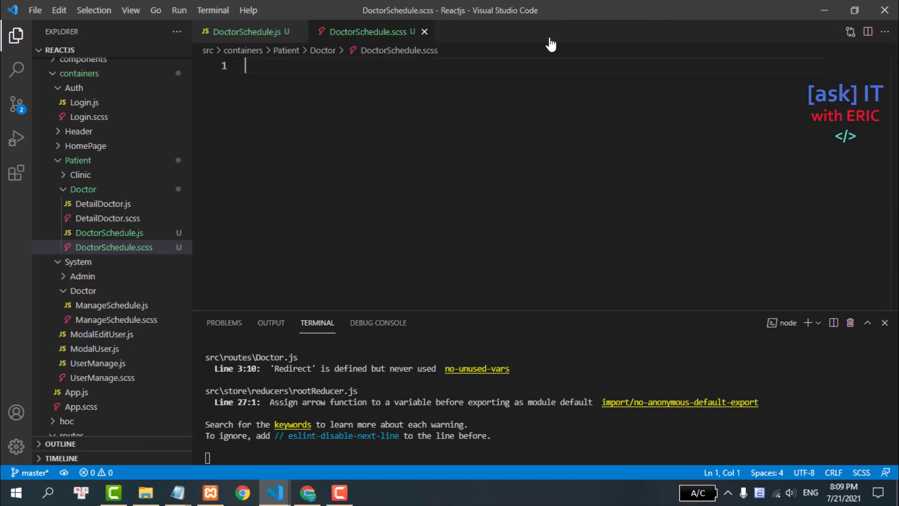
- Copy all of DetailDoctor.js's code into the empty DoctorSchedule.js file
click(105, 204)
scroll(572, 137, down, 3)
click(572, 138)
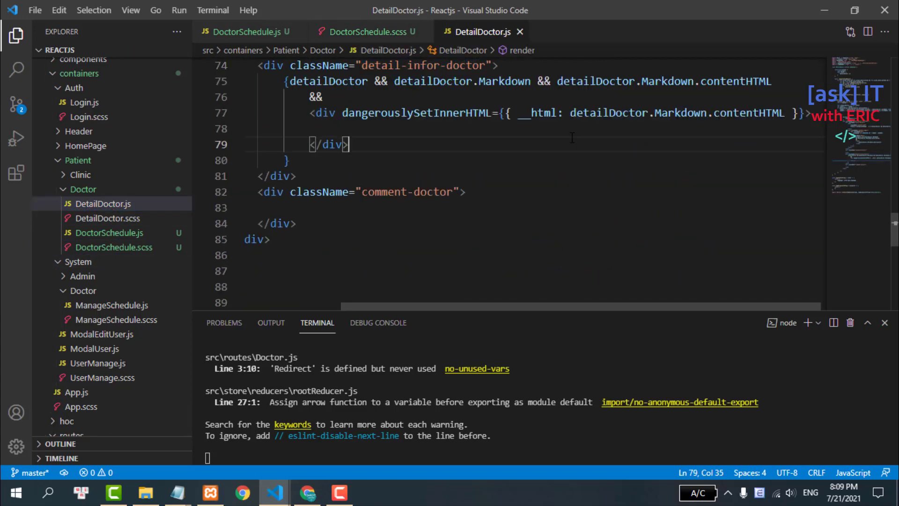
key(ctrl+a)
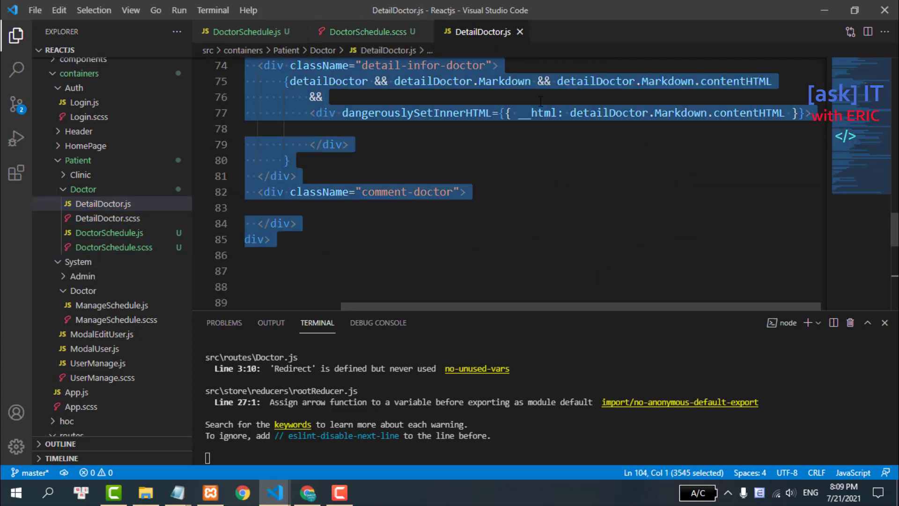
click(225, 32)
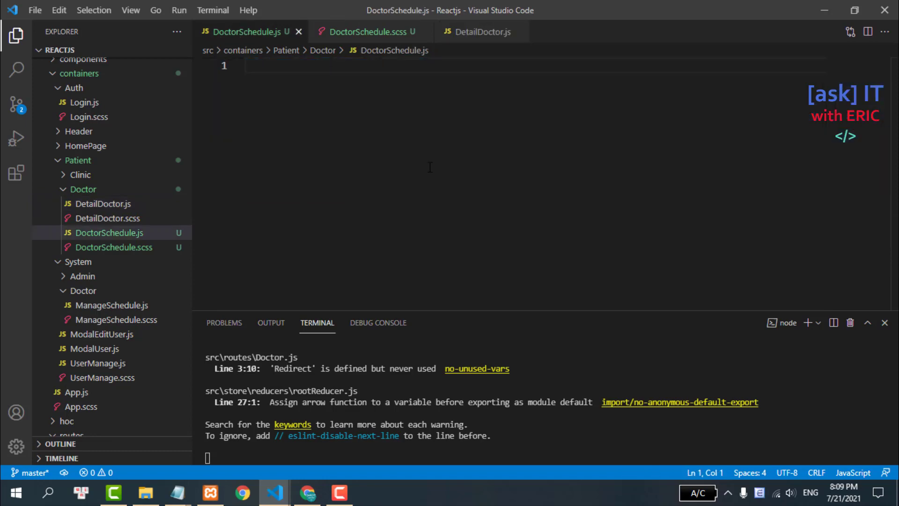
key(ctrl+v)
- Replace every DetailDoctor occurrence in DoctorSchedule.js with DoctorSchedule using Replace All
scroll(543, 148, down, 2)
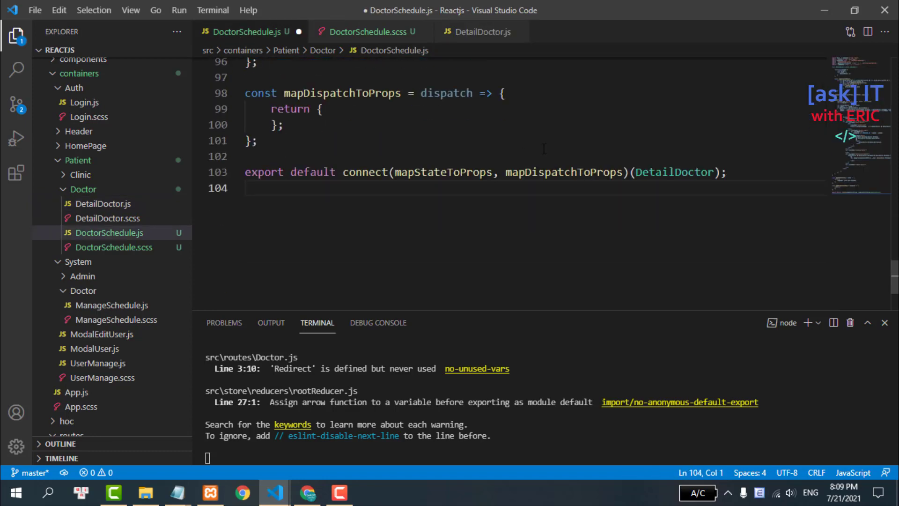
double_click(669, 171)
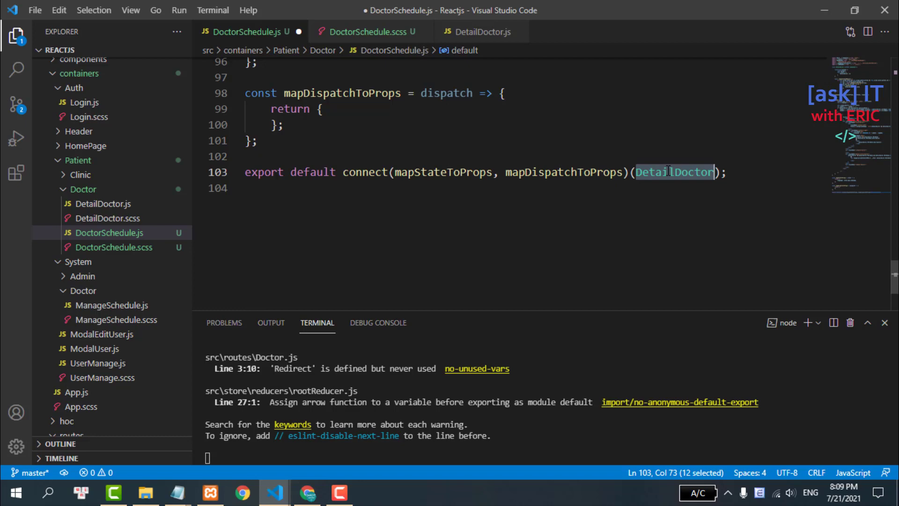
key(ctrl+f)
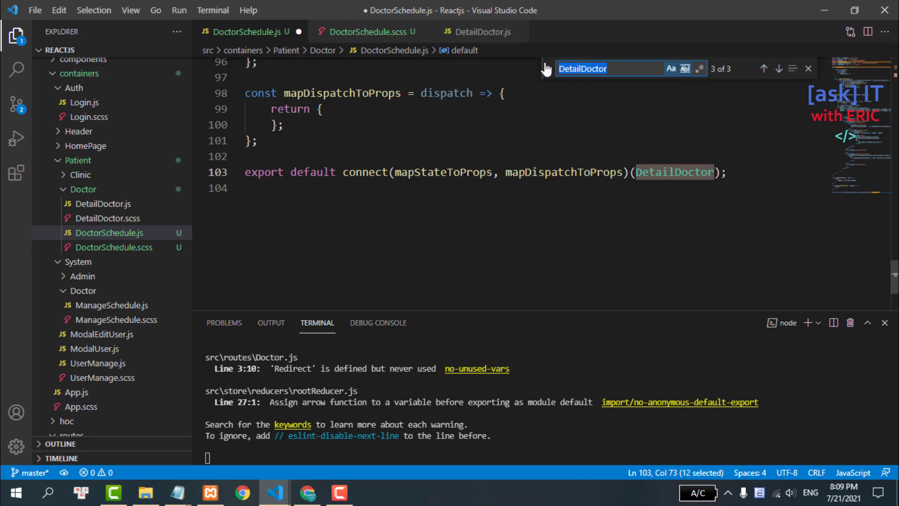
click(546, 69)
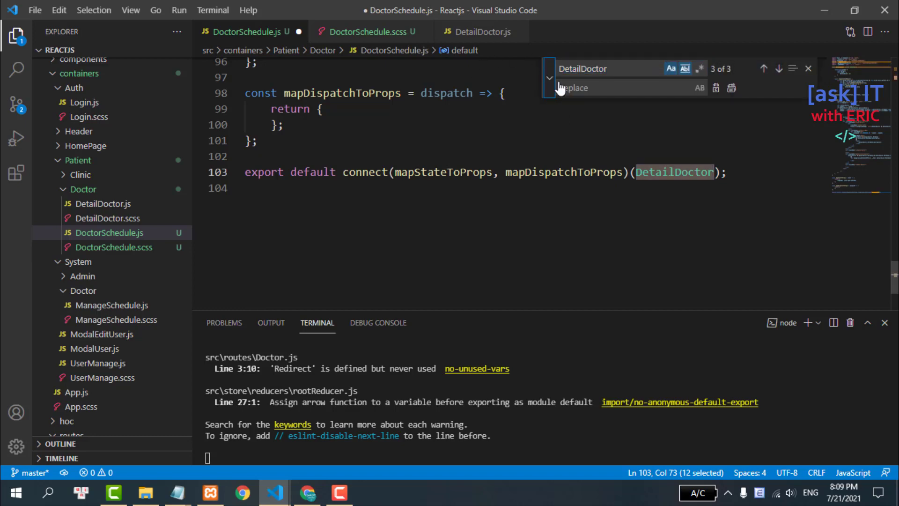
click(107, 245)
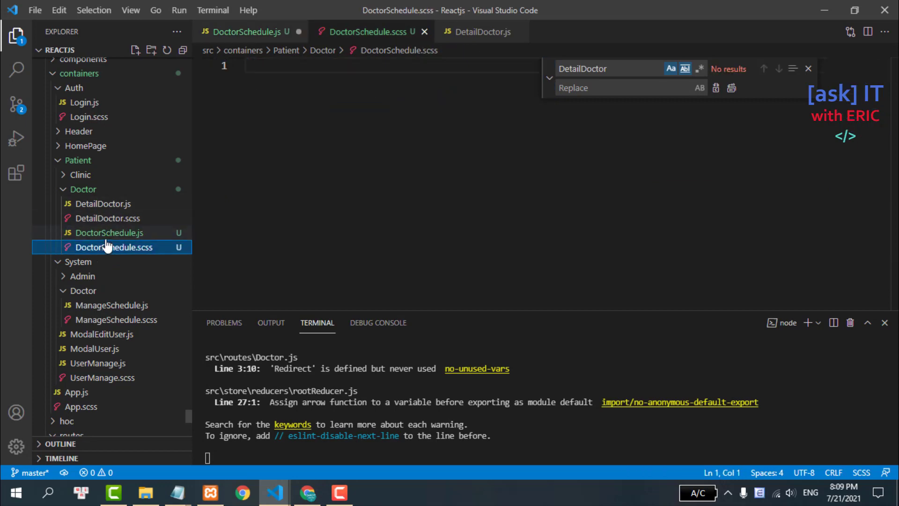
click(109, 233)
right_click(122, 232)
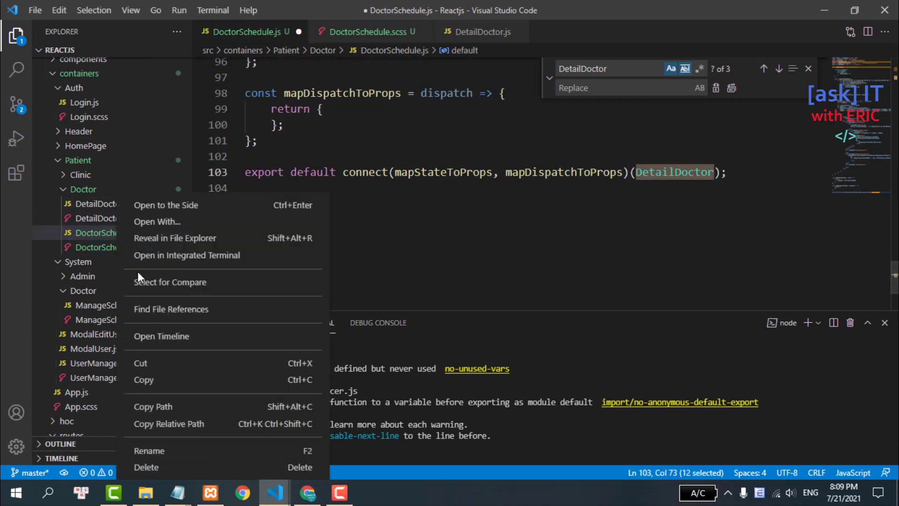
click(156, 451)
key(Escape)
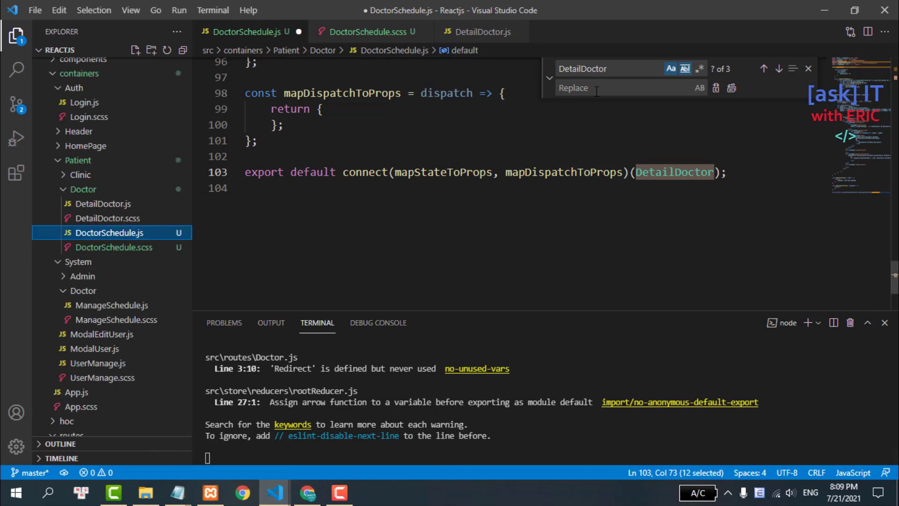
click(600, 88)
text(DoctorSchedule)
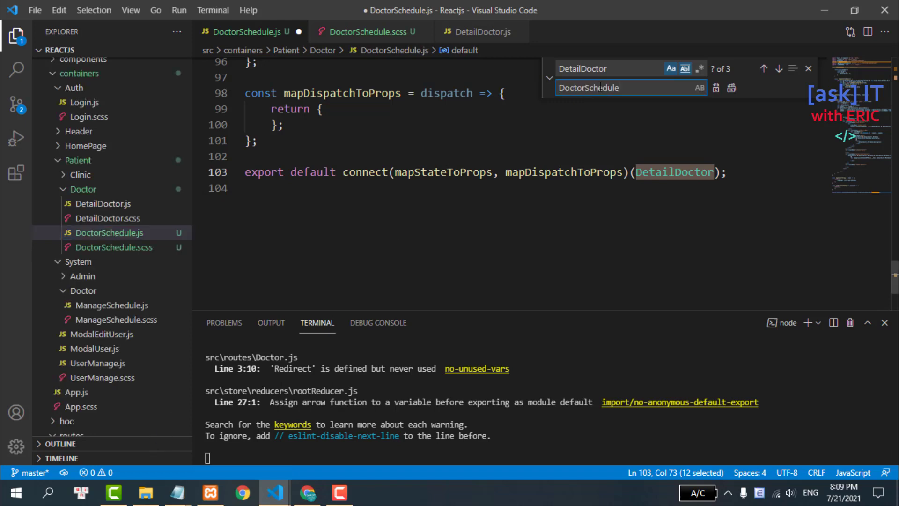
click(731, 88)
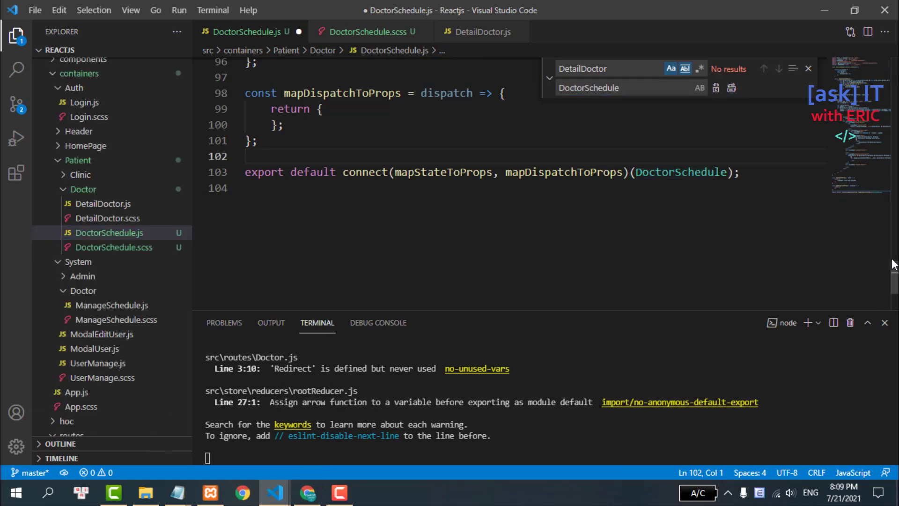
- Delete the console log and name-building code from DoctorSchedule's render method
scroll(749, 191, up, 2)
scroll(750, 191, up, 3)
scroll(364, 209, up, 3)
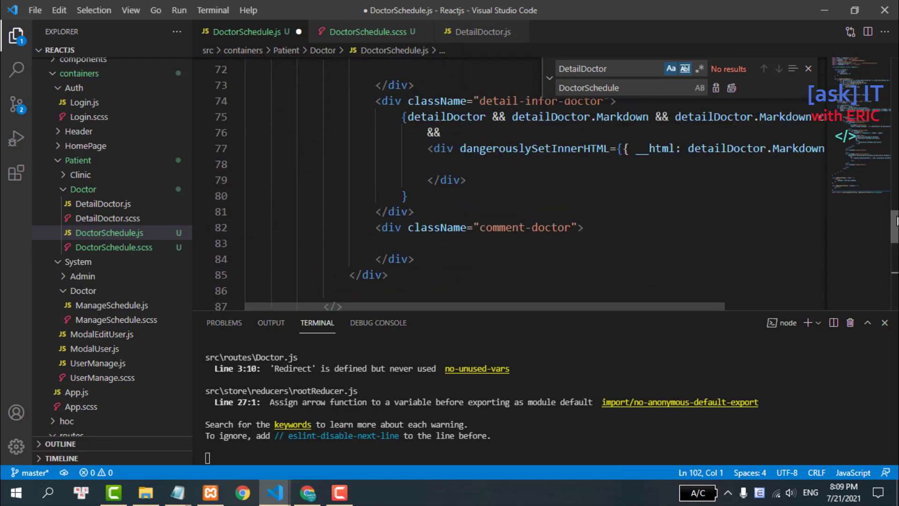
scroll(364, 210, down, 2)
scroll(364, 209, up, 2)
scroll(364, 209, up, 7)
scroll(364, 209, up, 4)
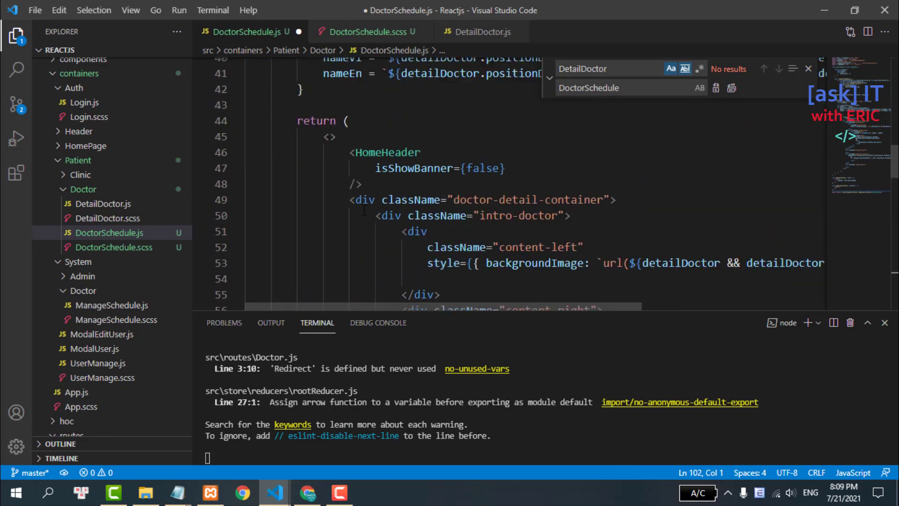
scroll(258, 200, up, 1)
scroll(250, 155, up, 3)
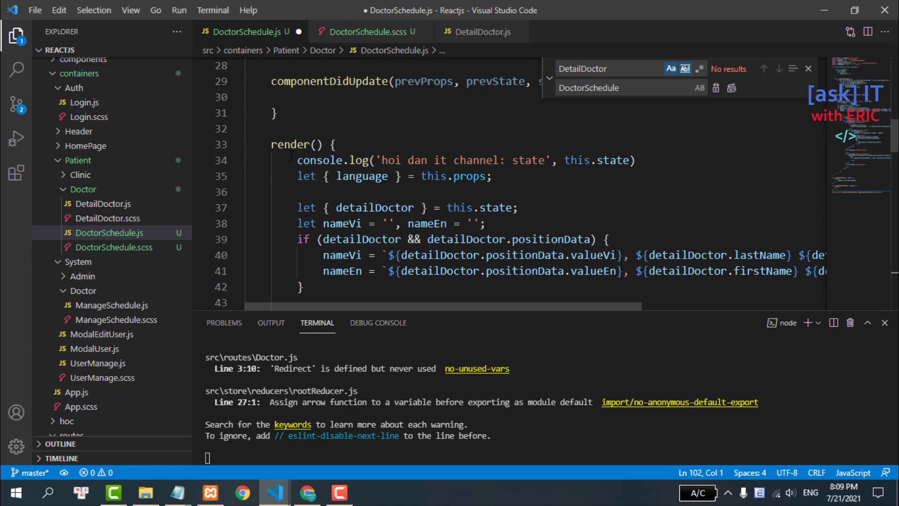
drag(291, 156, 363, 229)
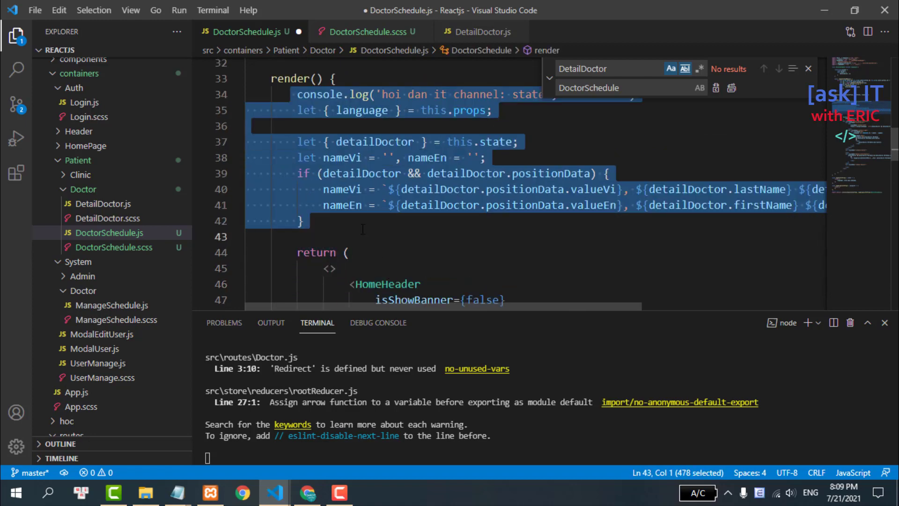
key(Delete)
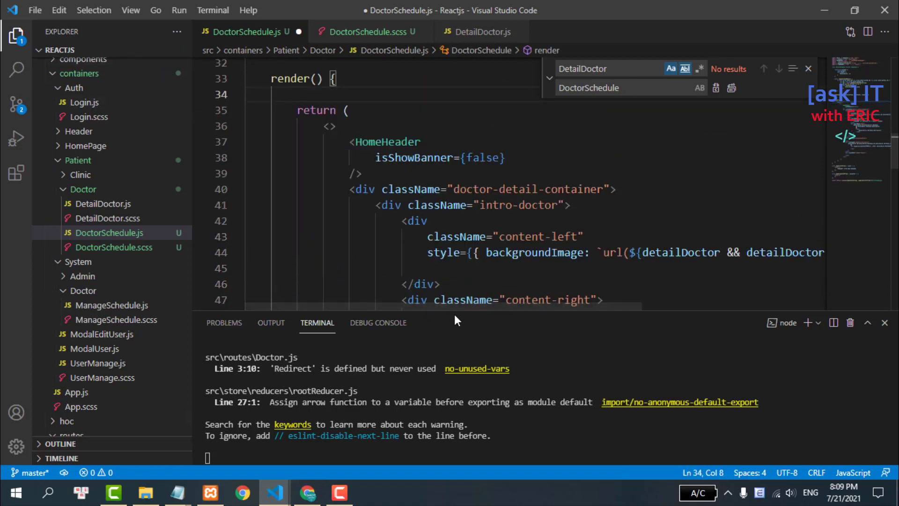
- Replace the copied detail-doctor markup in the return with <div>doctor schedule</div>
drag(454, 312, 455, 413)
click(16, 35)
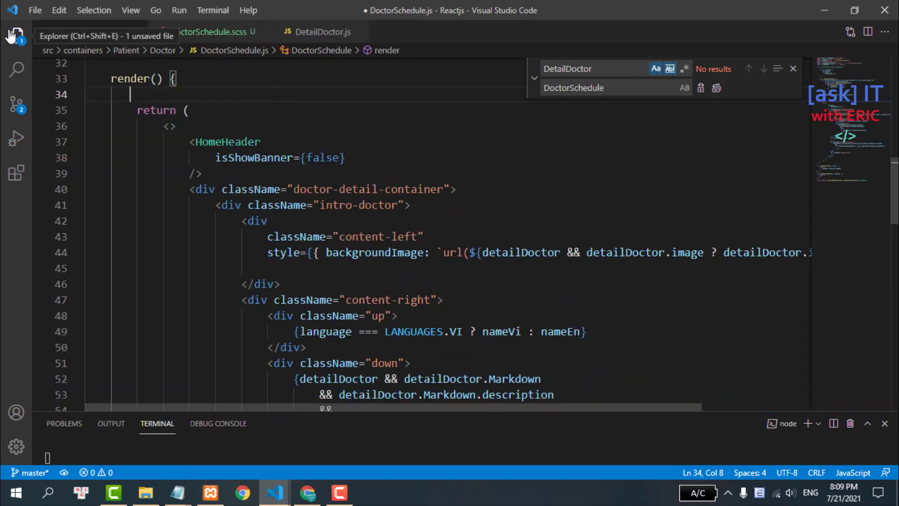
click(16, 35)
click(16, 36)
scroll(210, 140, down, 2)
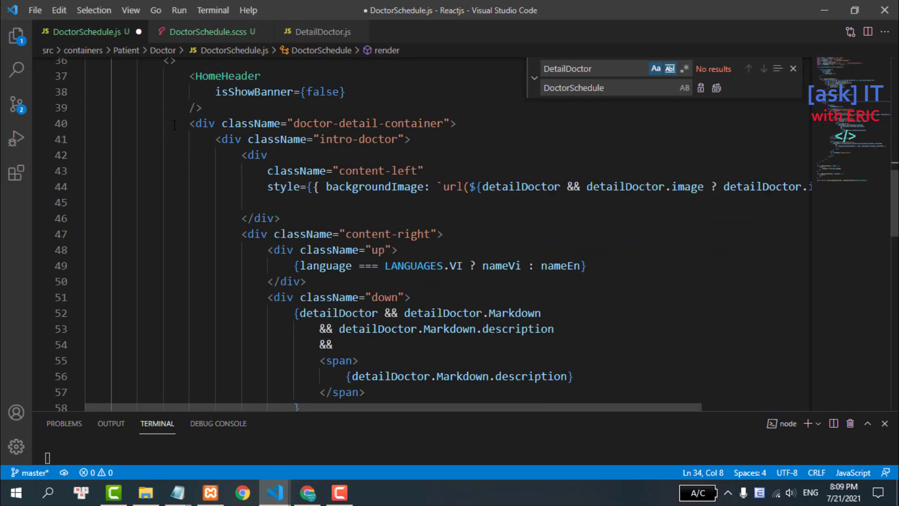
click(174, 125)
scroll(174, 125, up, 2)
drag(218, 186, 246, 265)
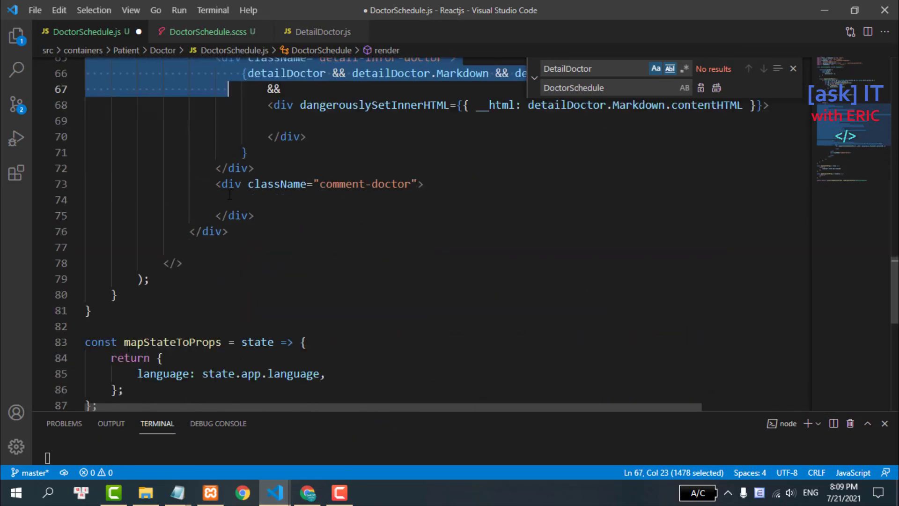
key(BackSpace)
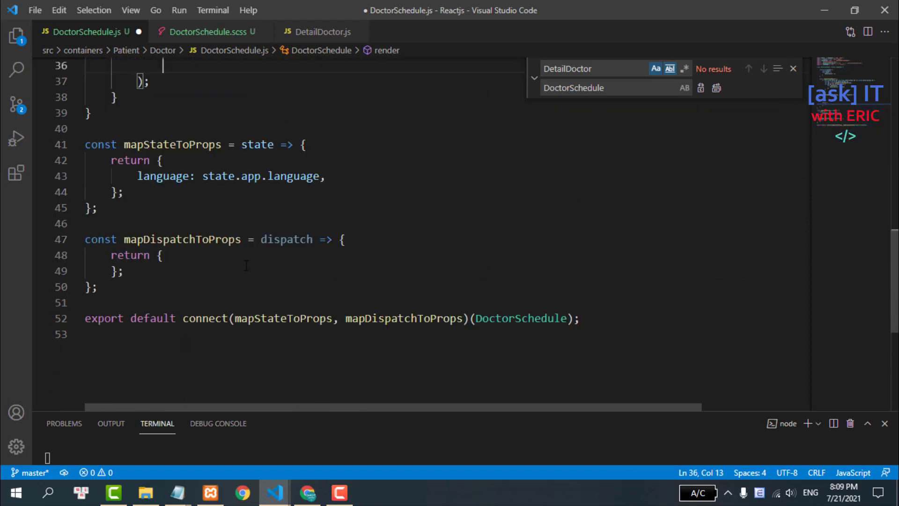
scroll(253, 260, up, 5)
text(<div)
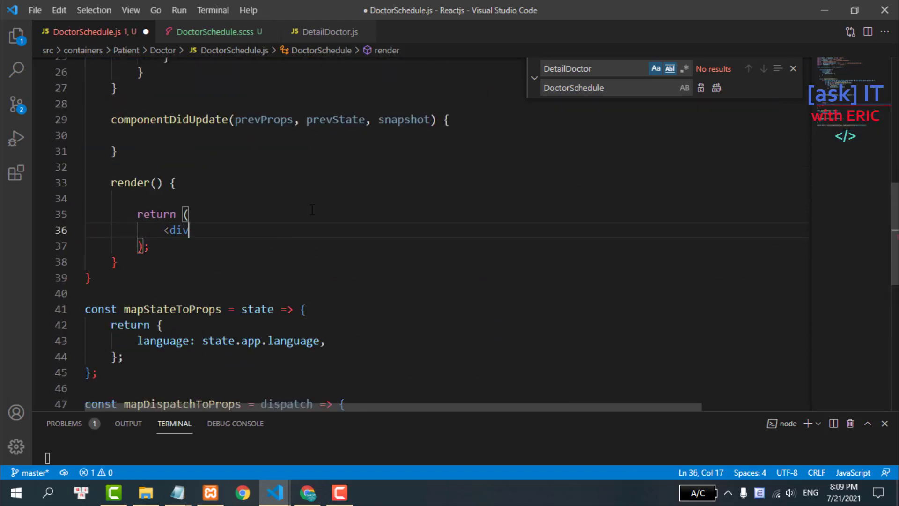
text(>doc)
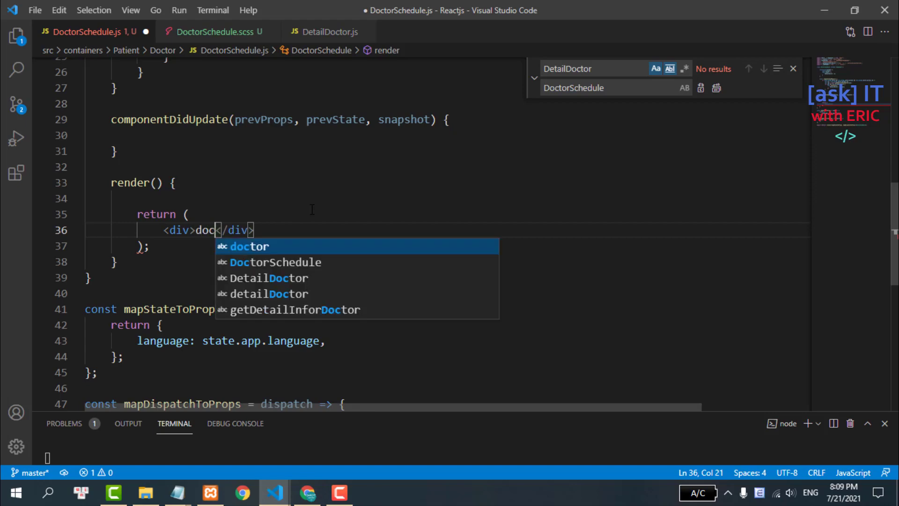
text(tor sho)
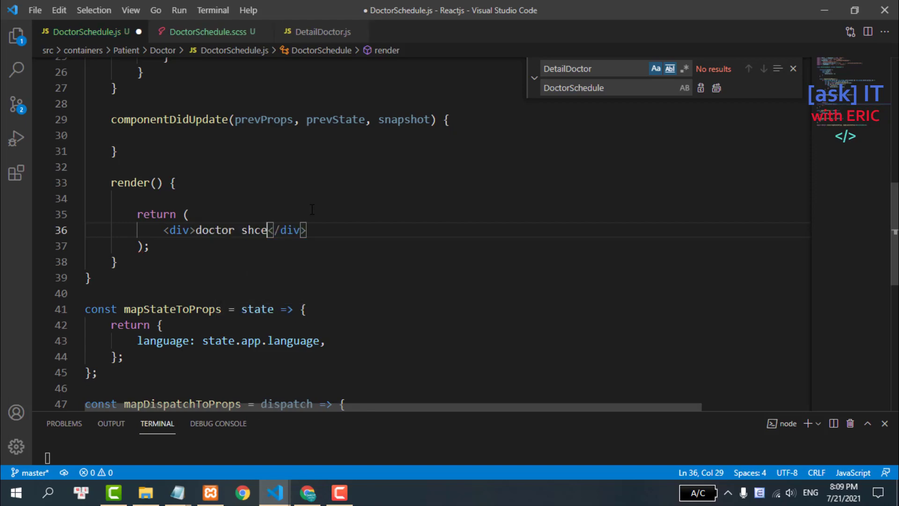
key(BackSpace)
key(BackSpace)
text(chedule)
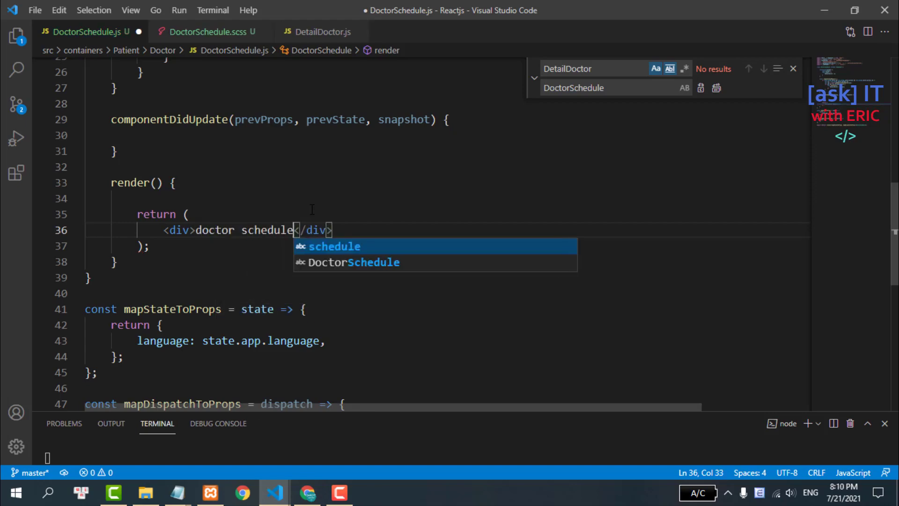
click(317, 187)
- Empty componentDidMount's data-fetching code and remove the detailDoctor entry from state
scroll(131, 165, up, 2)
scroll(131, 165, up, 2)
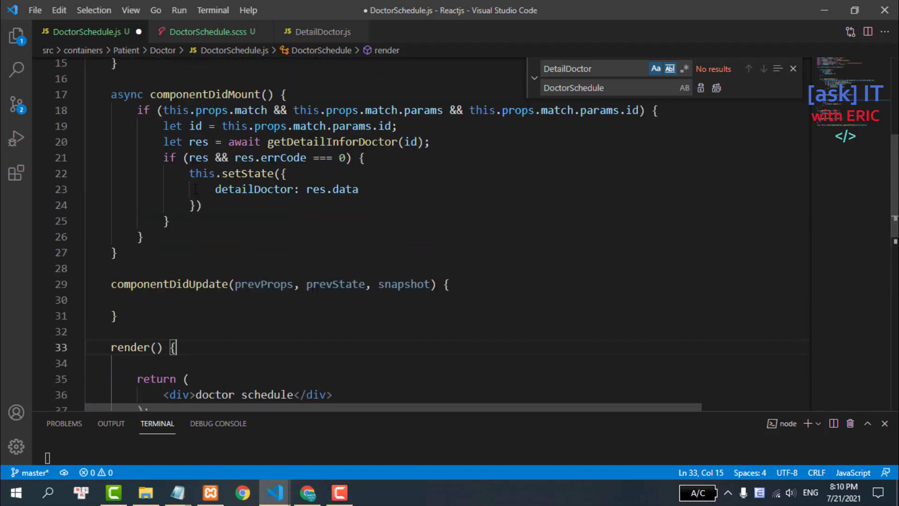
drag(134, 143, 196, 271)
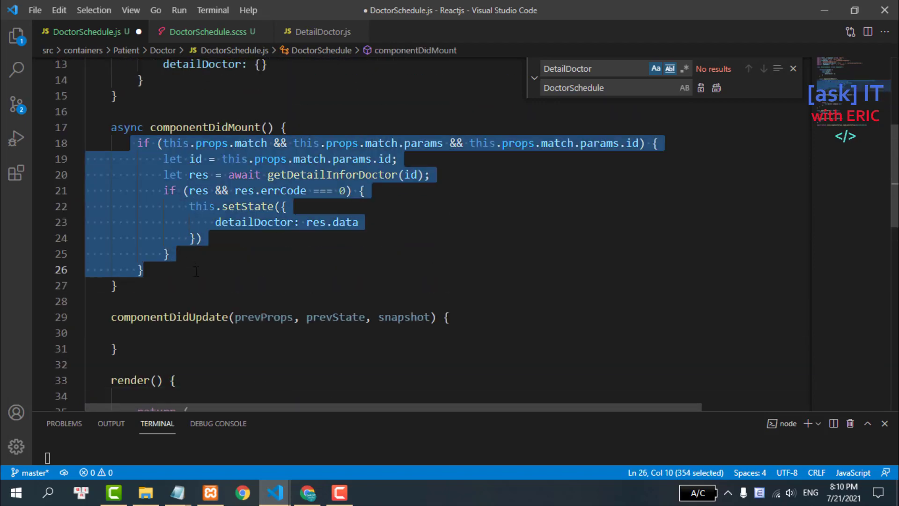
key(BackSpace)
scroll(196, 271, up, 2)
drag(153, 164, 313, 164)
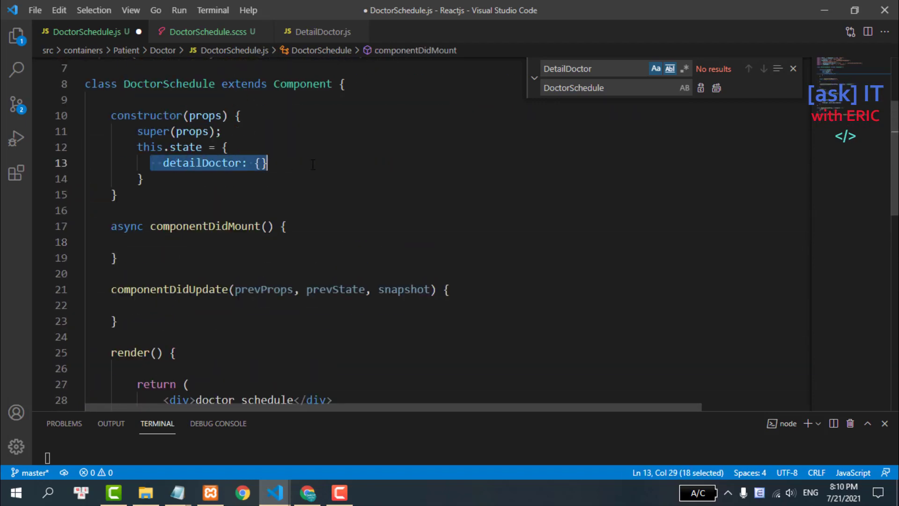
key(BackSpace)
- Remove the unused LANGUAGES and HomeHeader imports and the extra blank line, then save
scroll(313, 164, up, 3)
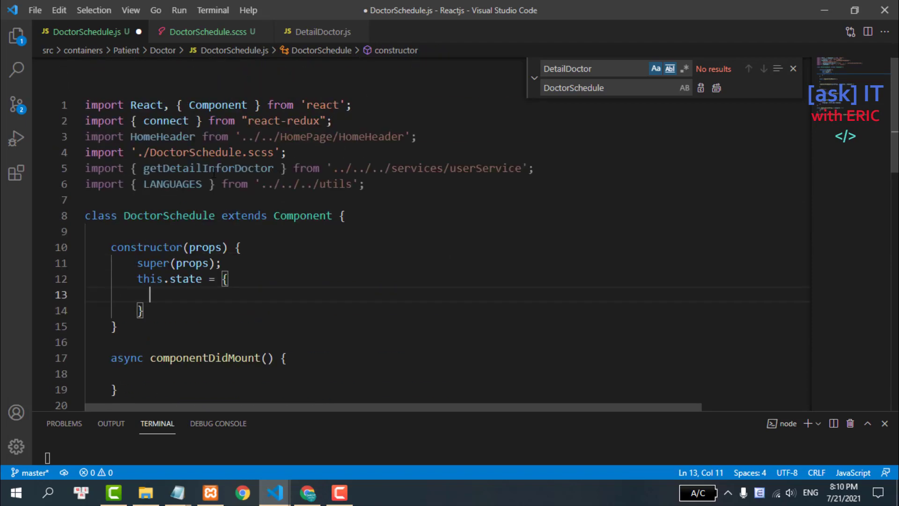
drag(365, 184, 86, 168)
mouse_move(365, 184)
mouse_down()
mouse_move(58, 151)
mouse_move(61, 184)
mouse_move(58, 171)
mouse_up()
key(BackSpace)
click(157, 136)
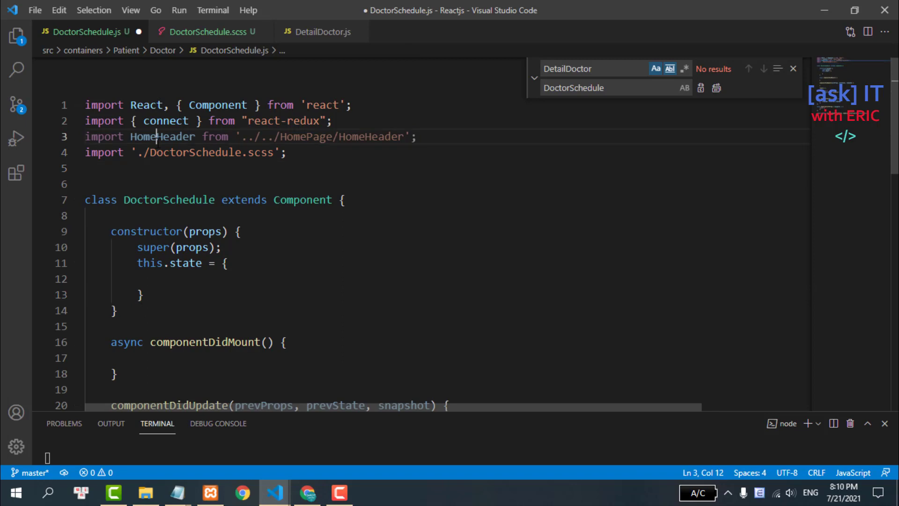
triple_click(157, 136)
key(BackSpace)
click(158, 152)
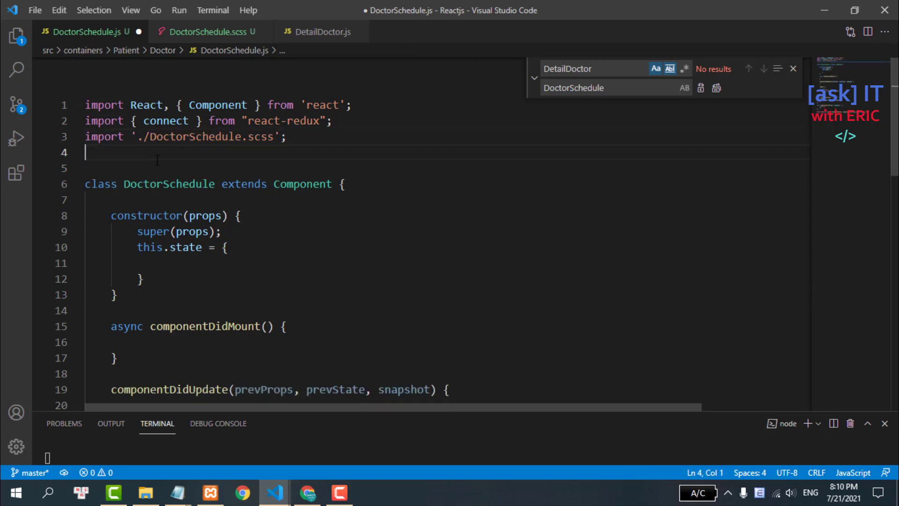
key(BackSpace)
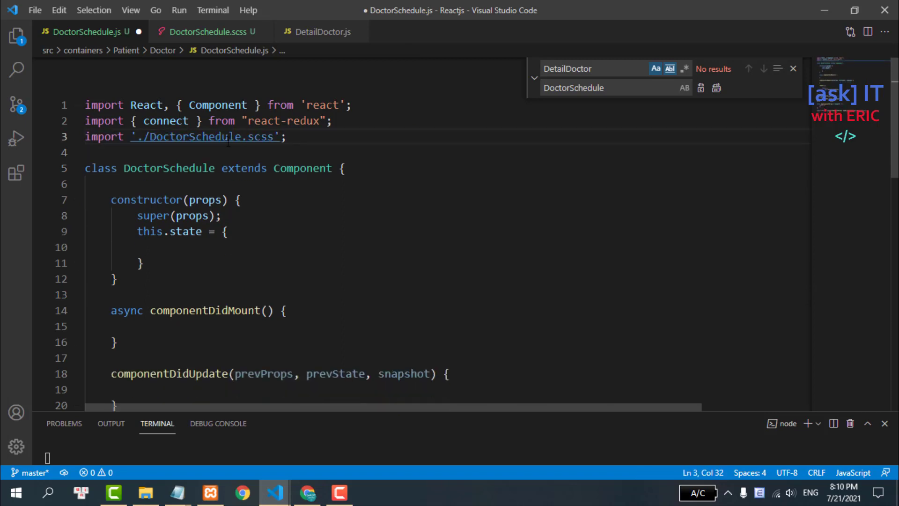
key(ctrl+s)
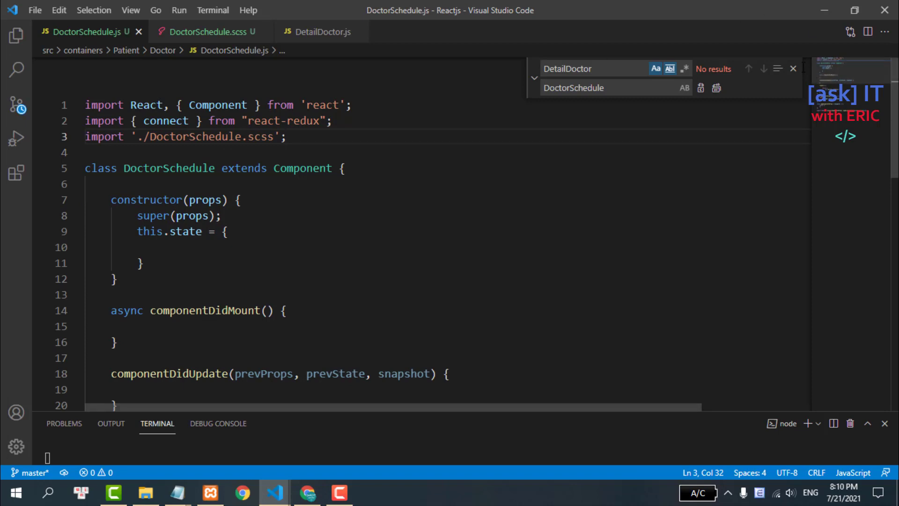
- Close the find panel, review the pared-down DoctorSchedule class, and reopen the Explorer file tree
click(793, 68)
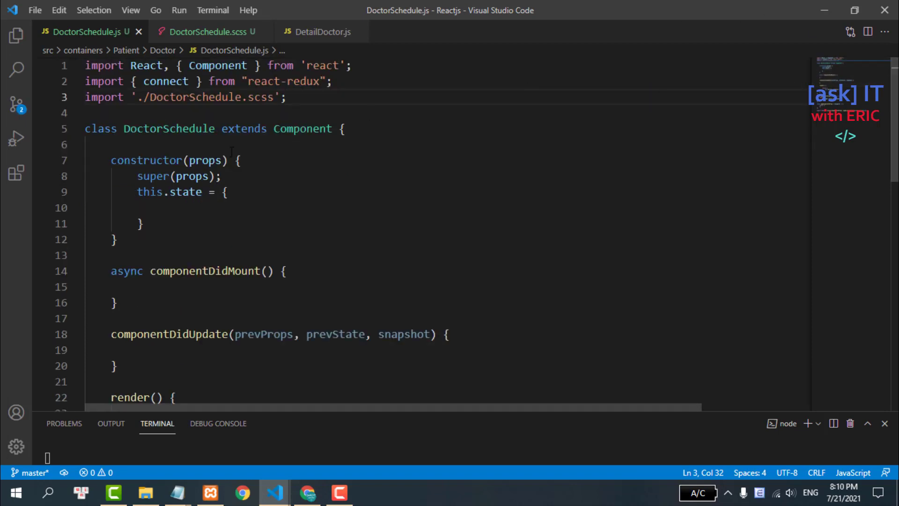
click(77, 129)
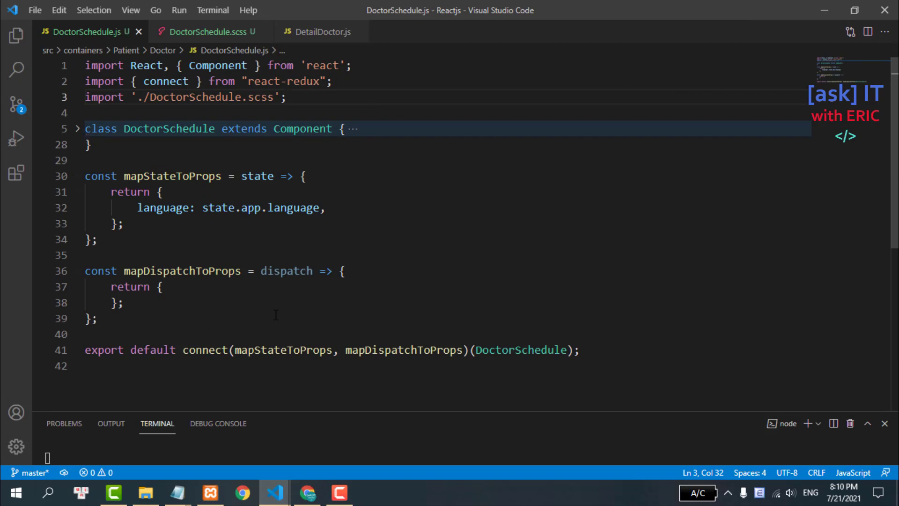
click(503, 360)
double_click(180, 101)
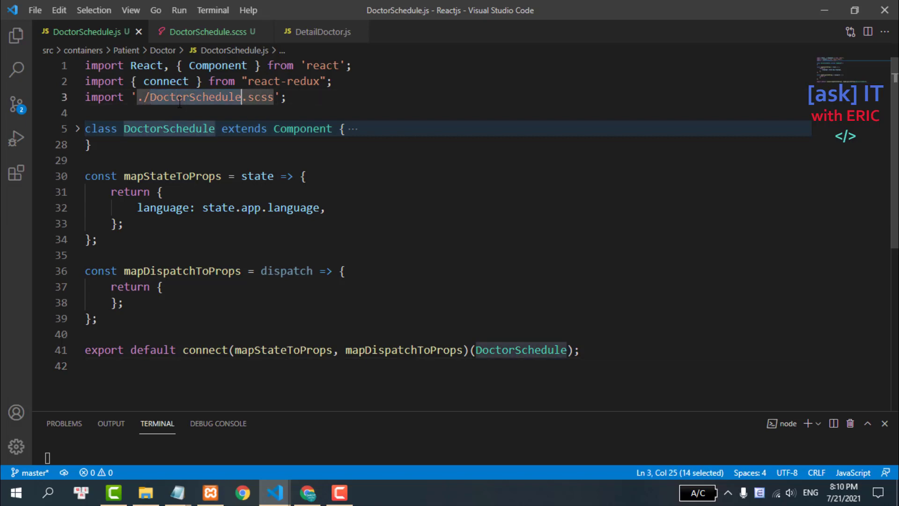
click(78, 128)
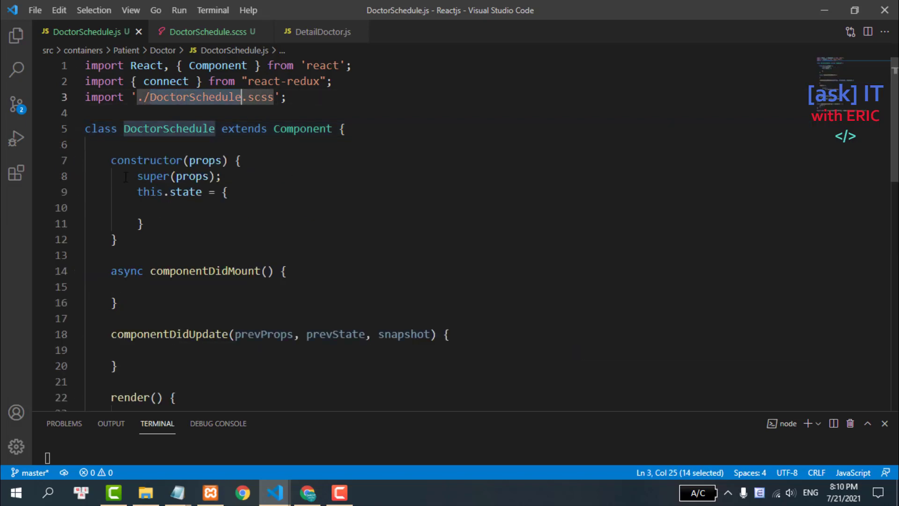
drag(248, 160, 130, 176)
drag(154, 214, 117, 240)
scroll(258, 188, down, 2)
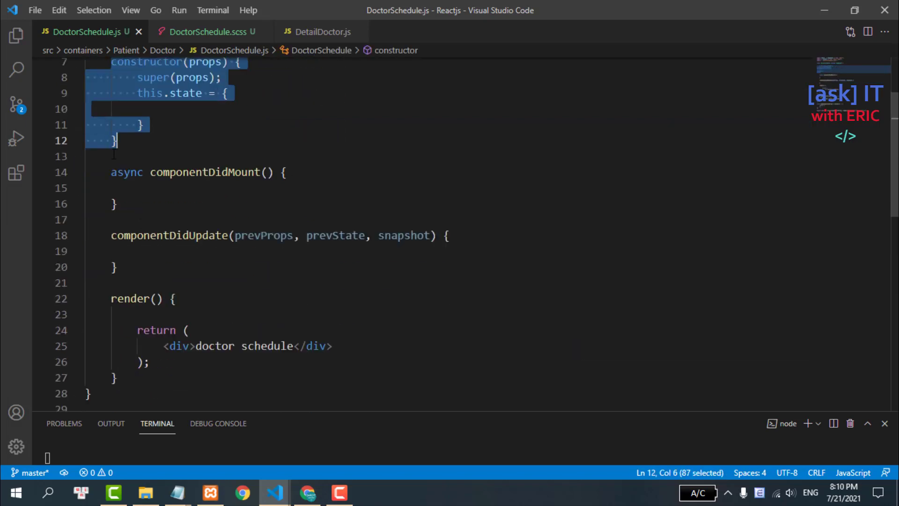
drag(106, 172, 85, 220)
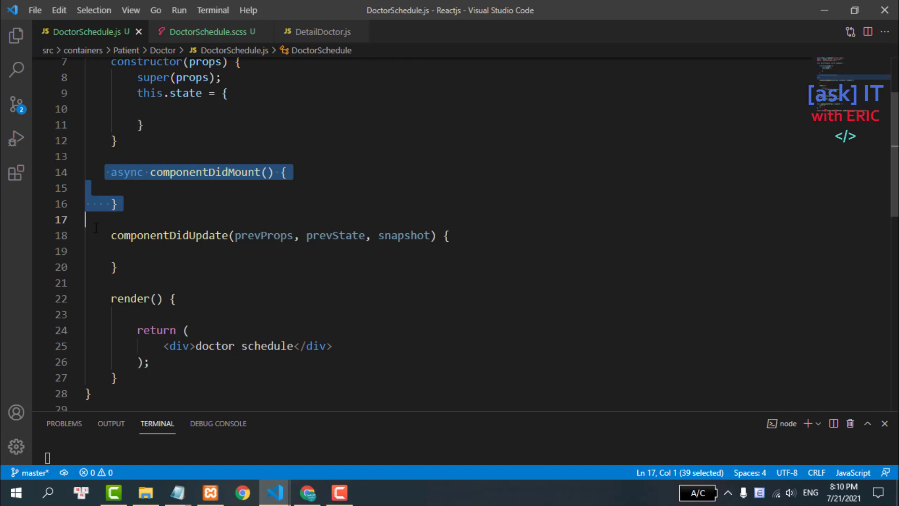
click(14, 37)
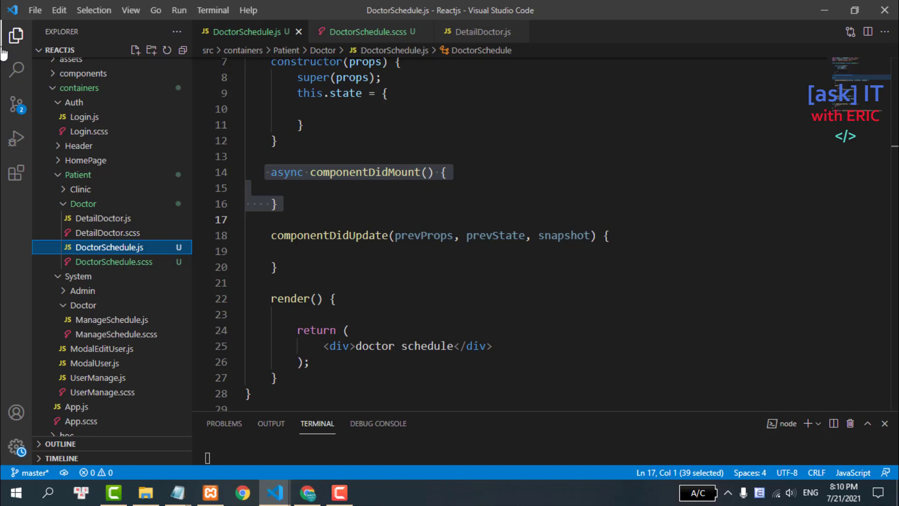
click(306, 495)
click(240, 10)
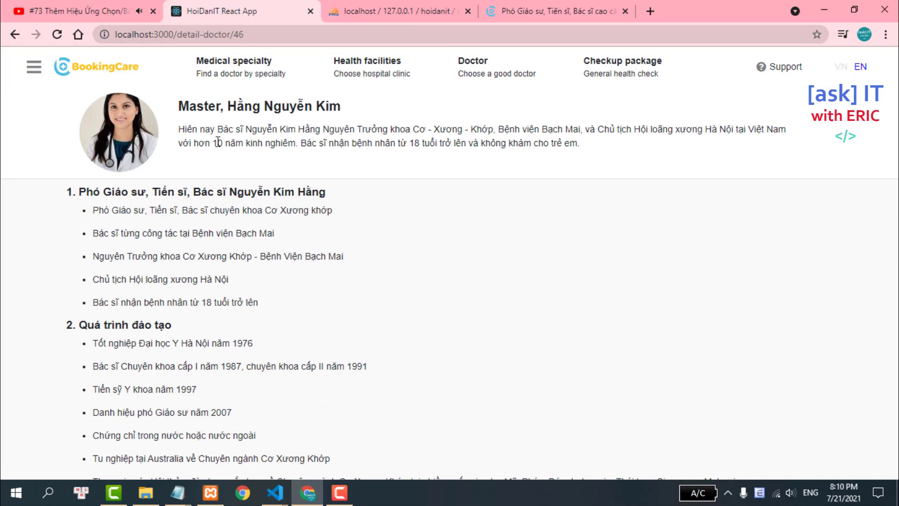
click(504, 8)
scroll(215, 248, up, 2)
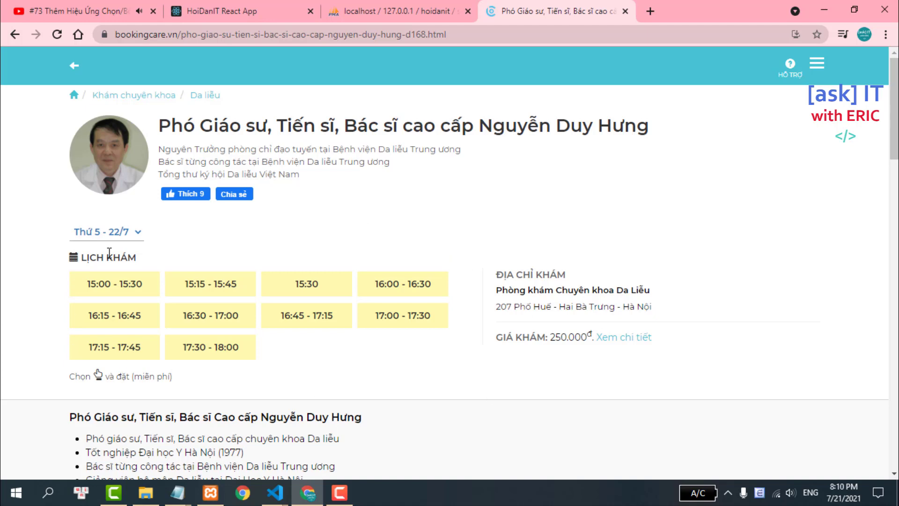
click(309, 4)
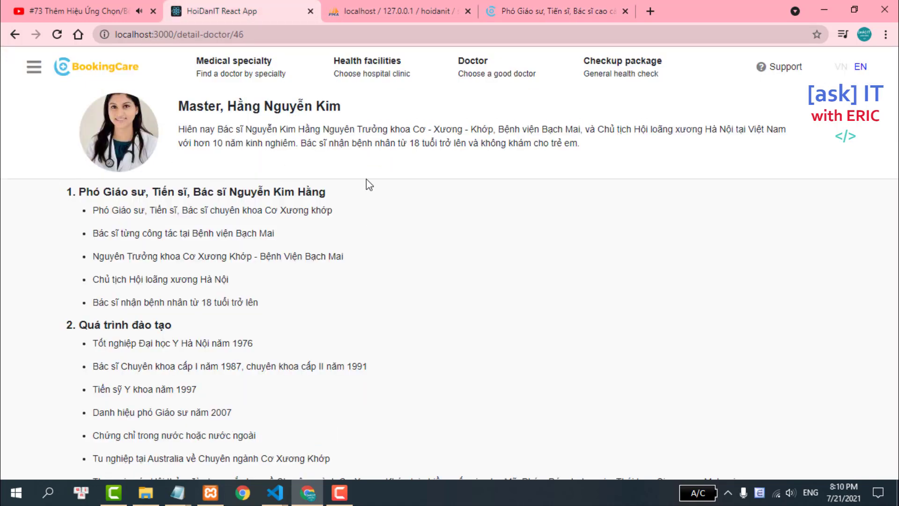
mouse_move(274, 493)
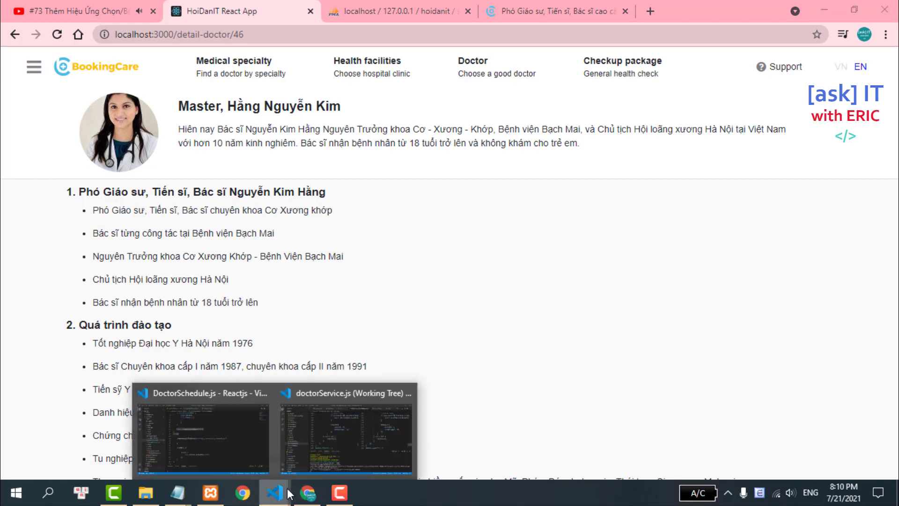
click(224, 439)
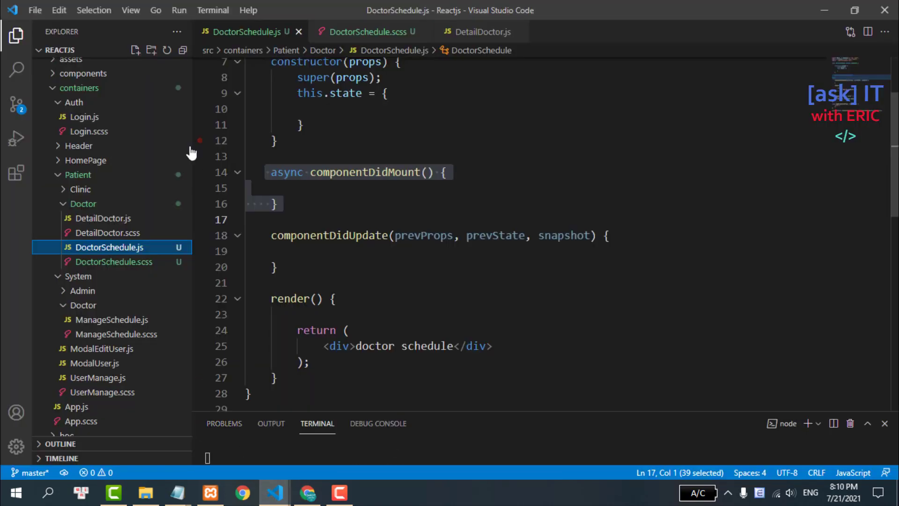
- Add a <div className="content-left"> block inside DetailDoctor.js's schedule-doctor div
click(95, 220)
key(Escape)
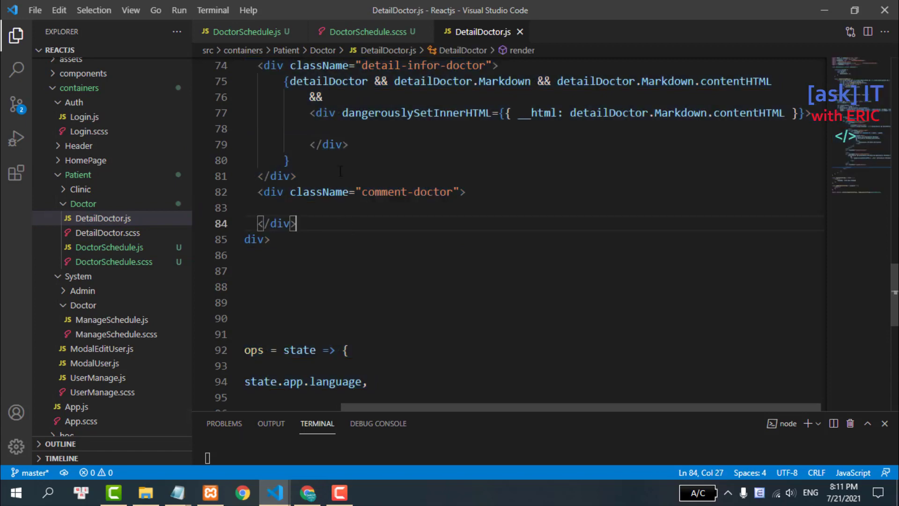
scroll(340, 168, up, 2)
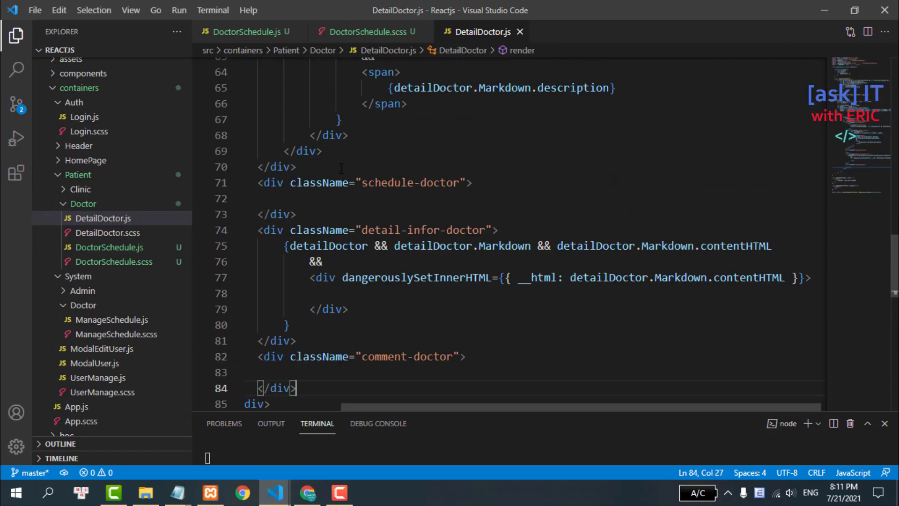
click(472, 201)
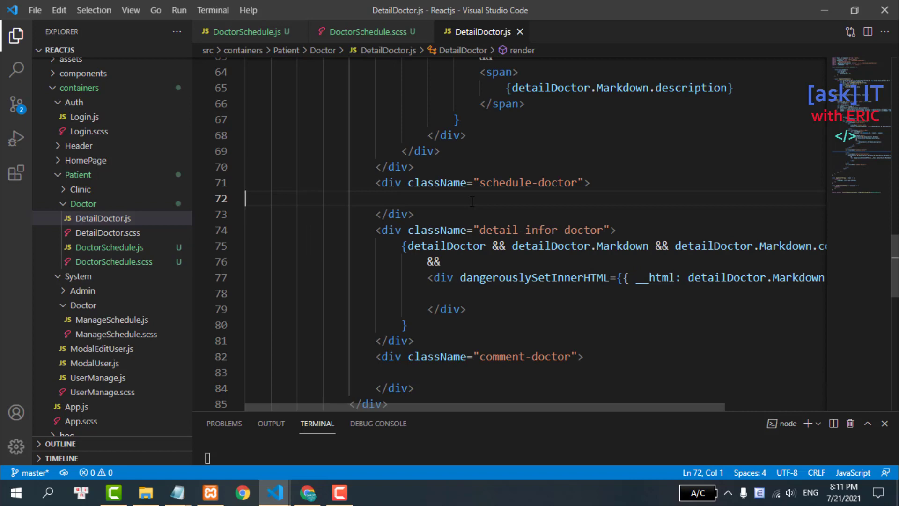
key(Tab)
key(Tab)
key(Tab)
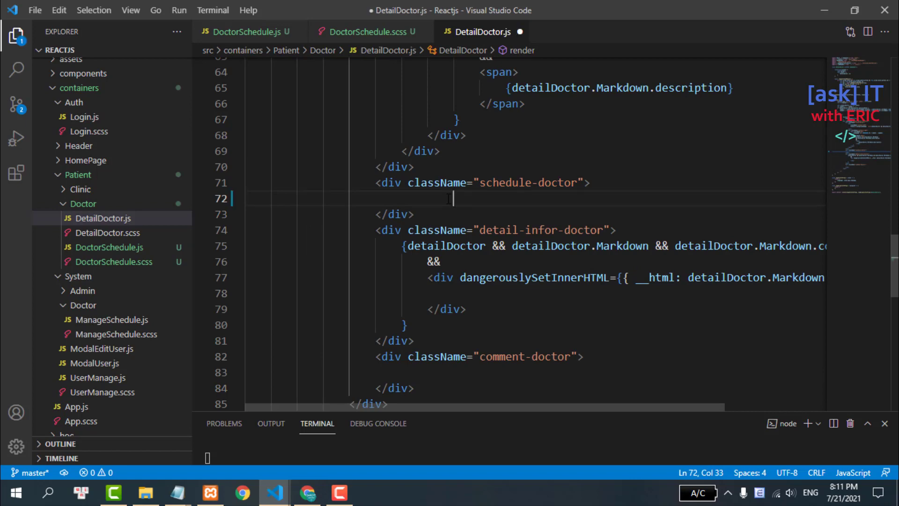
key(BackSpace)
text(div)
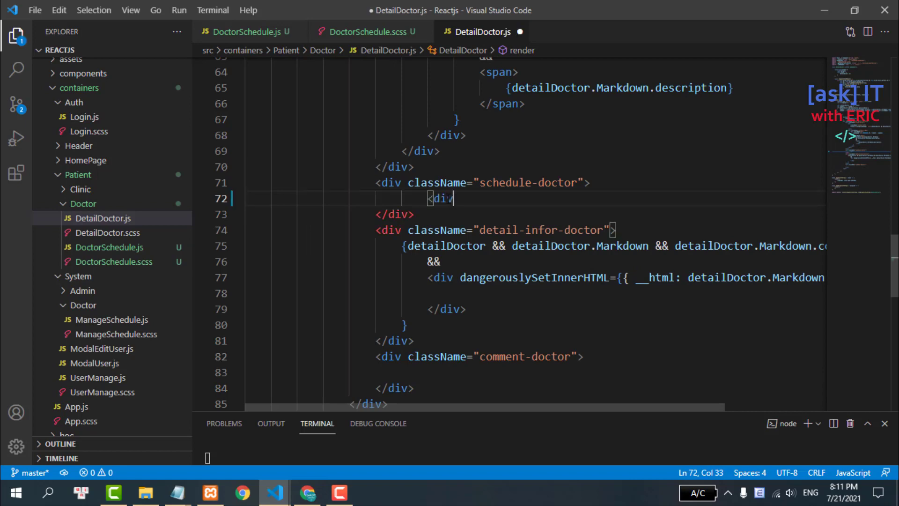
key(Tab)
key(Return)
key(Up)
text(c)
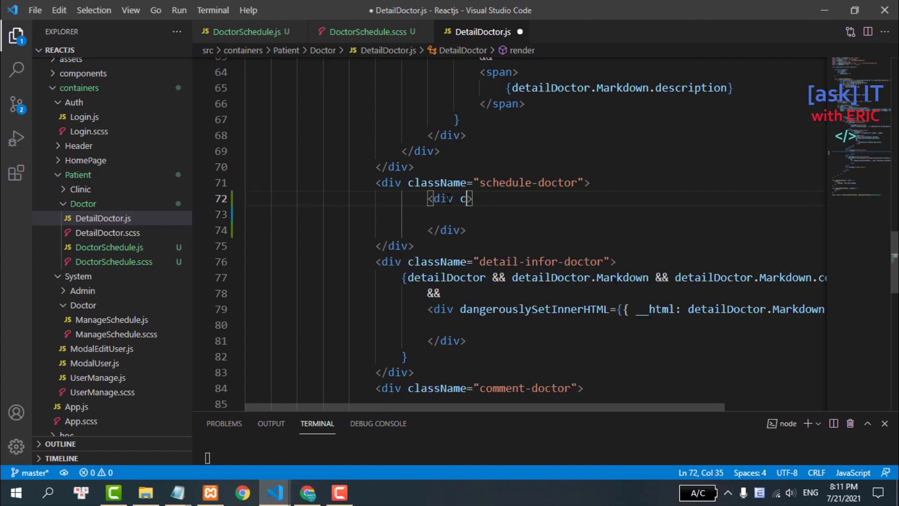
text(ontent-)
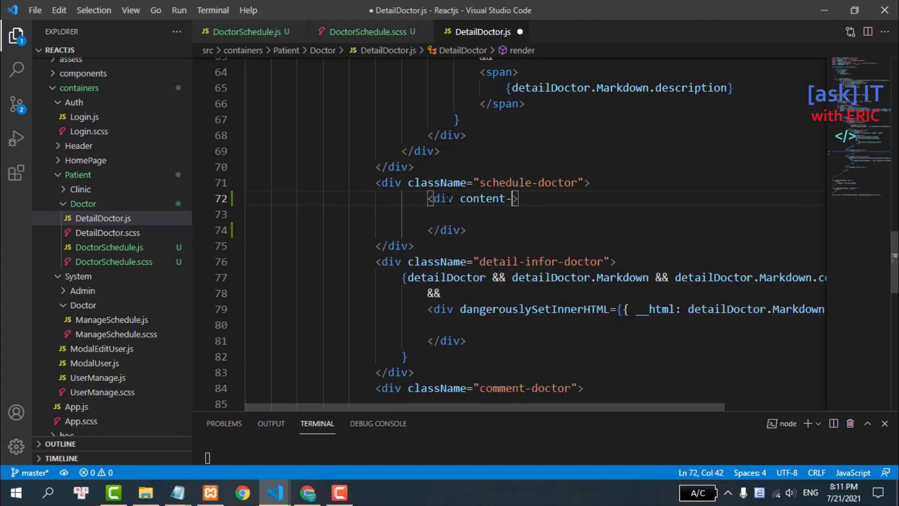
text(left)
key(BackSpace)
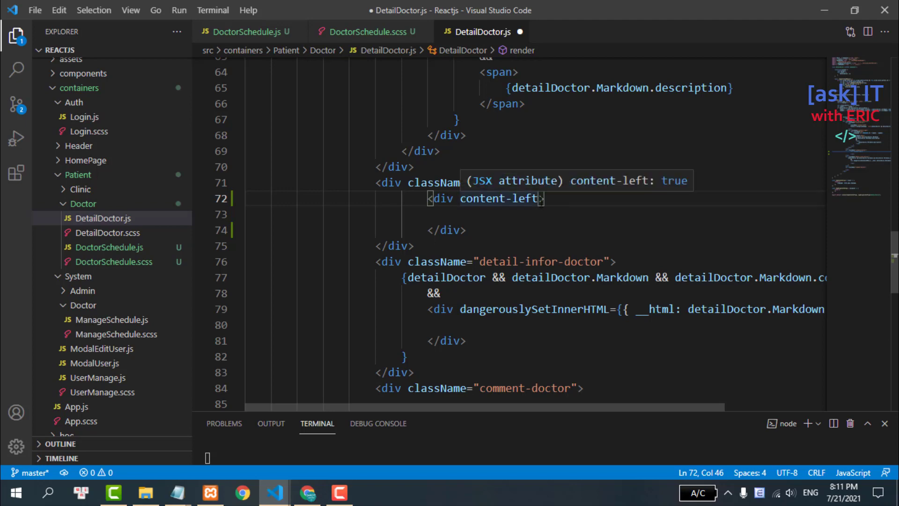
key(BackSpace)
key(BackSpace)
key(BackSpace)
key(BackSpace)
text(cla>)
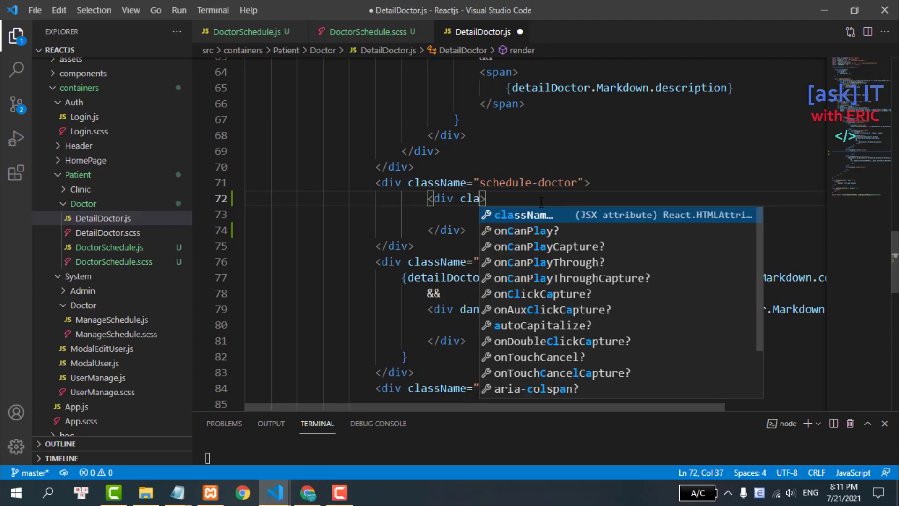
key(Return)
text(="con)
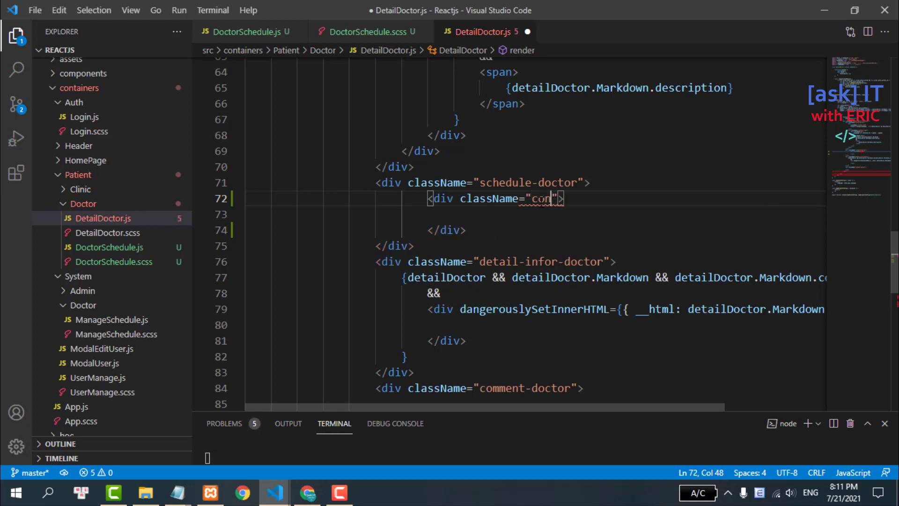
text(tent)
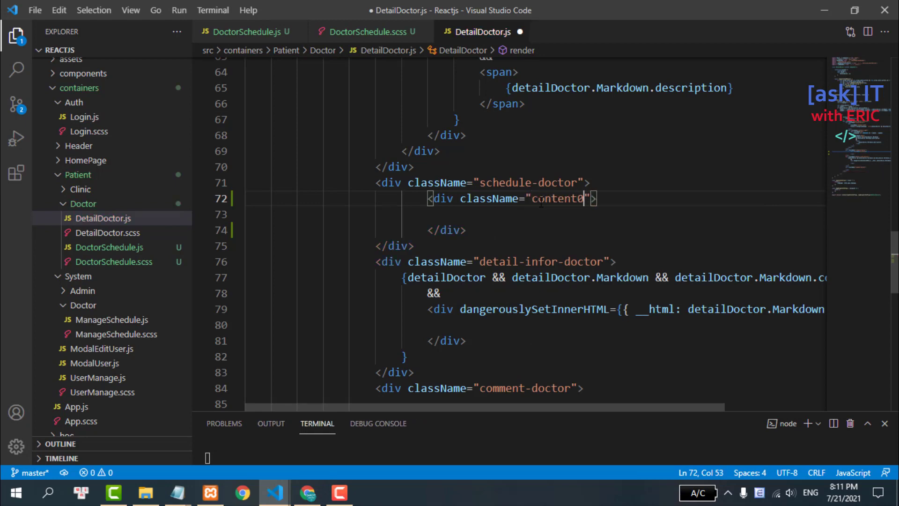
text(-left)
- Add a <div className="content-right"> block after it, reformat, and save DetailDoctor.js
click(497, 225)
key(Return)
text(di)
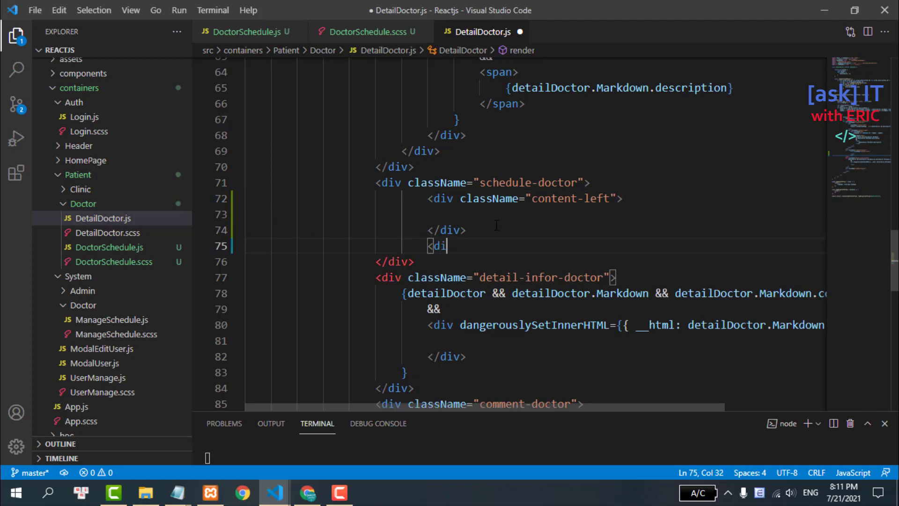
text(v>)
key(Tab)
key(Up)
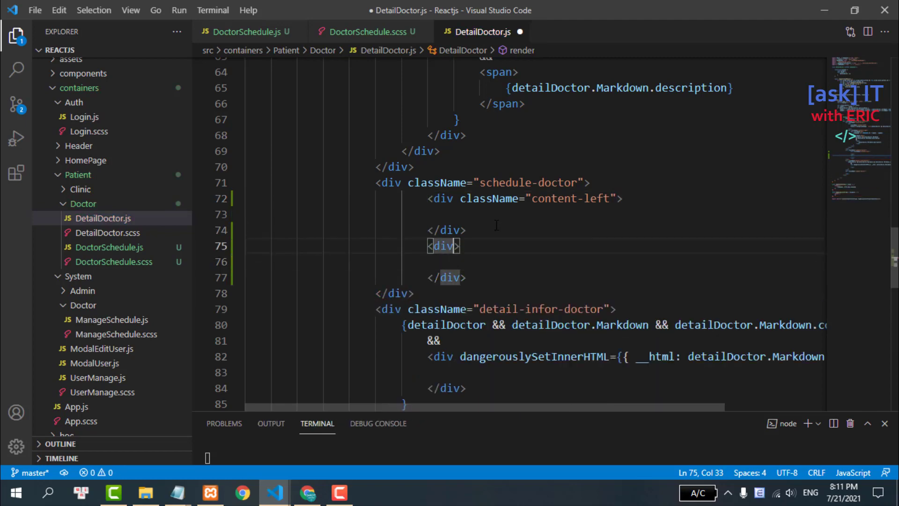
text(cas)
key(Tab)
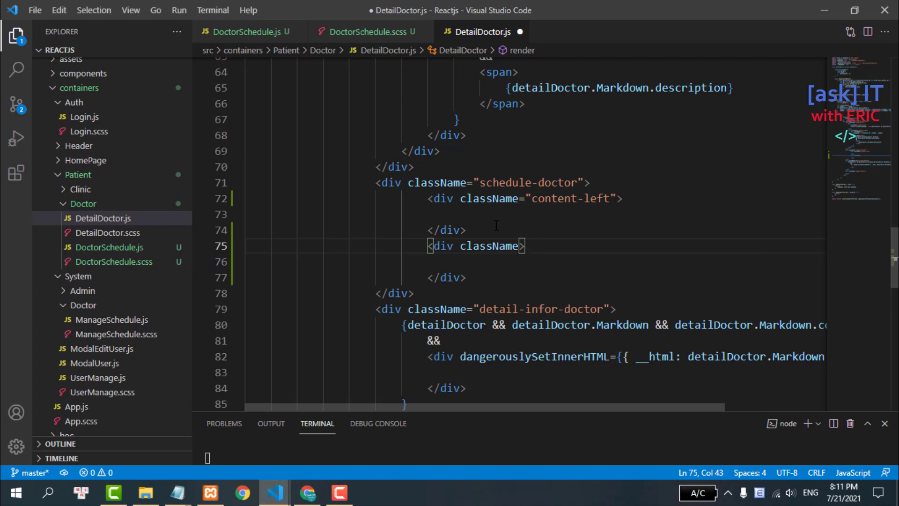
text(="conte)
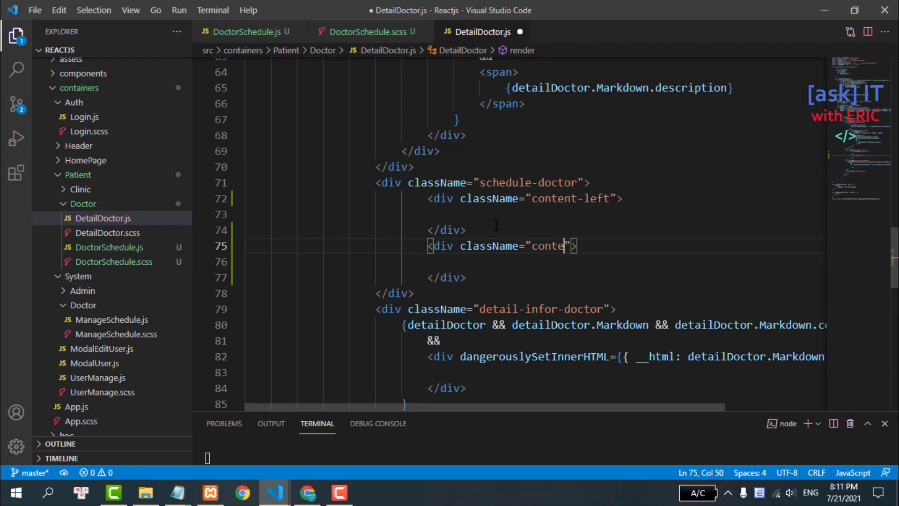
text(nt-right)
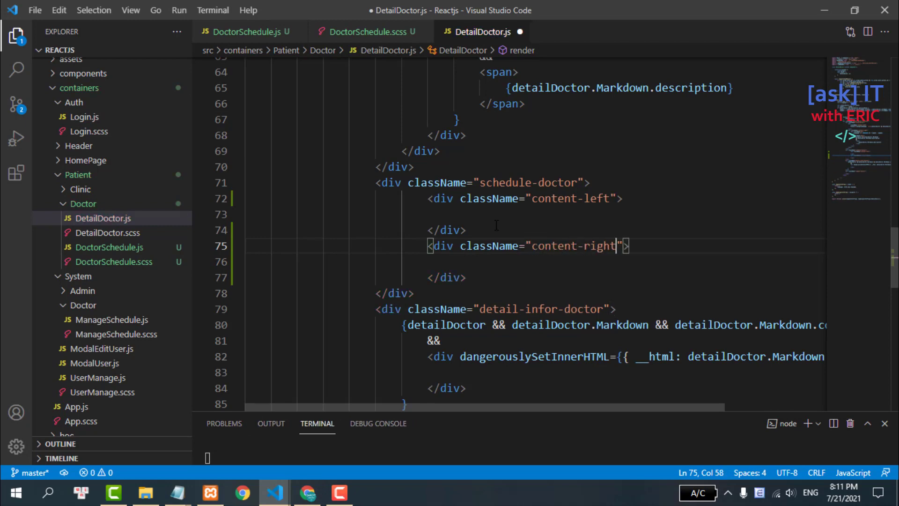
key(shift+alt+f)
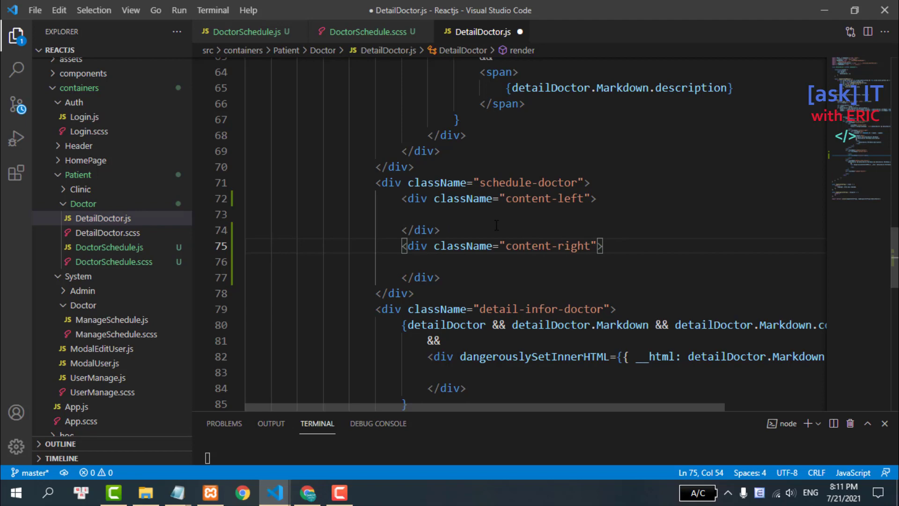
key(ctrl+s)
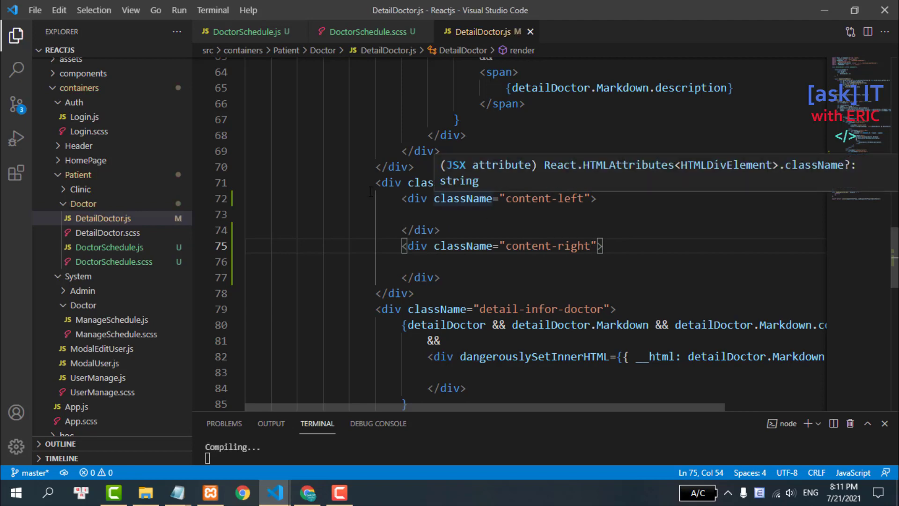
drag(480, 183, 584, 183)
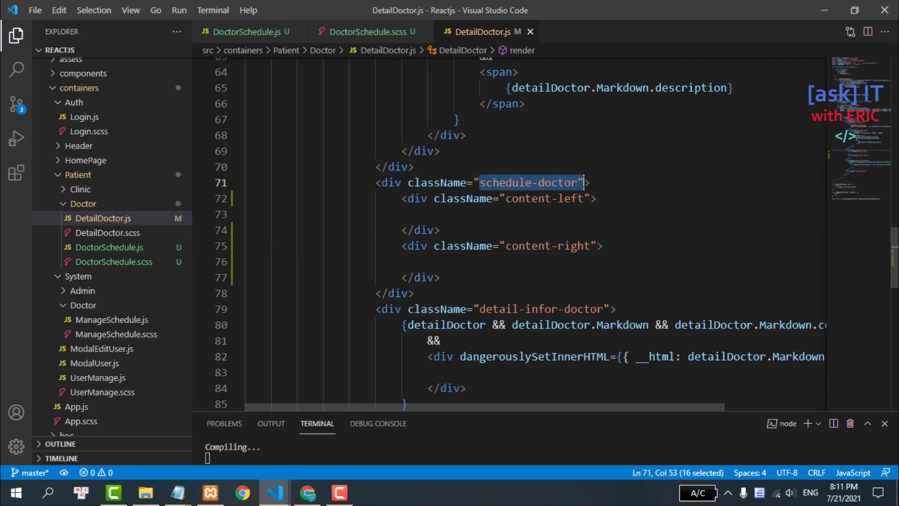
click(308, 492)
- On the live bookingcare.vn doctor page, inspect the clinic address and price column
drag(142, 172, 384, 171)
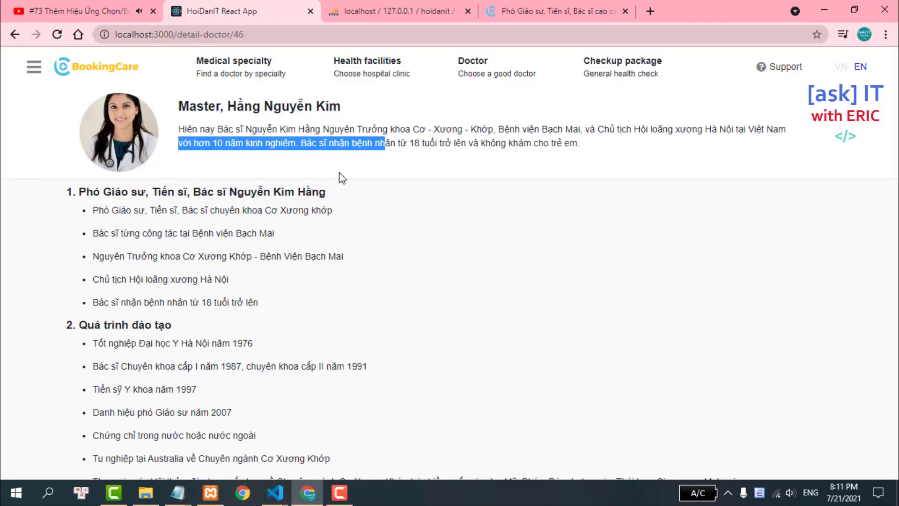
click(553, 11)
scroll(438, 126, down, 2)
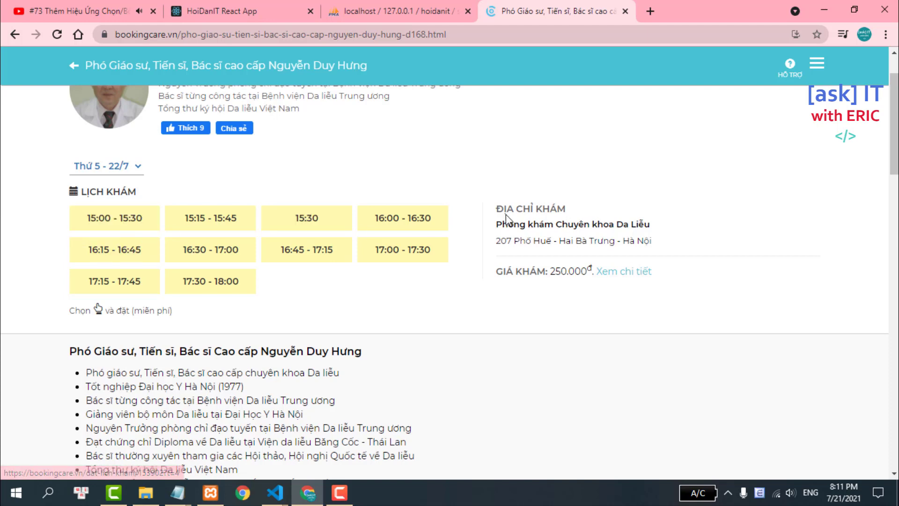
drag(497, 206, 660, 271)
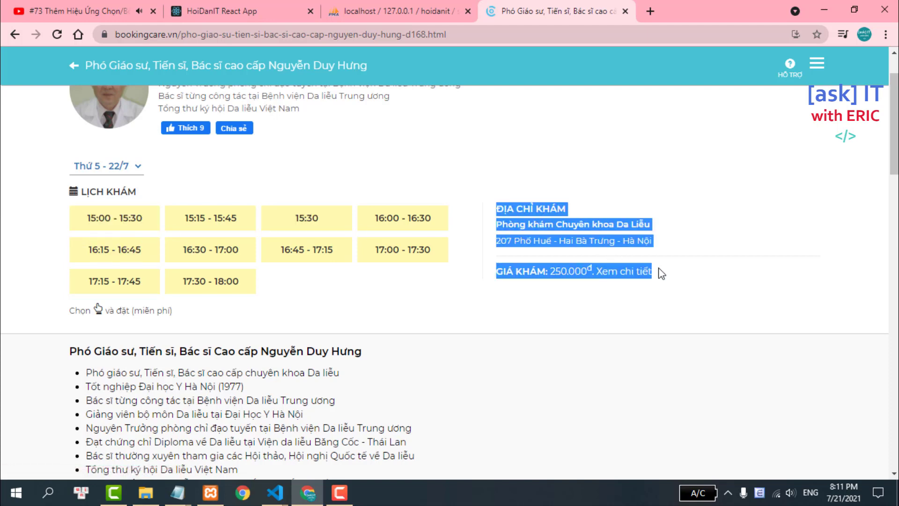
click(630, 182)
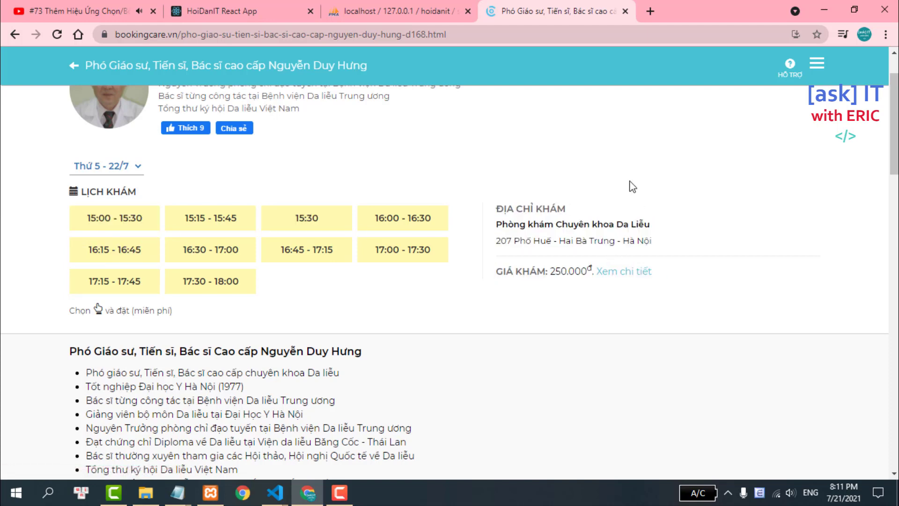
drag(495, 208, 669, 274)
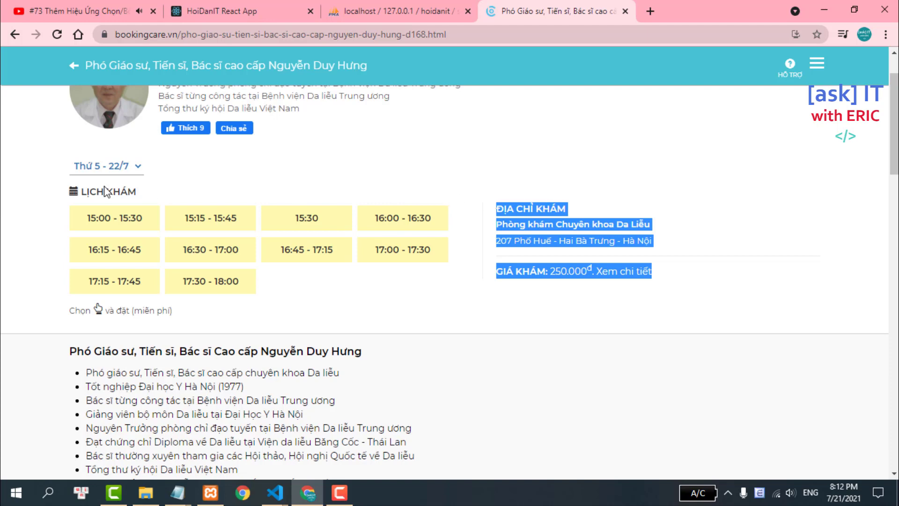
- Compare the date/time-slot schedule column with the clinic address, and toggle the 'Xem chi tiết' price panel
drag(66, 187, 346, 286)
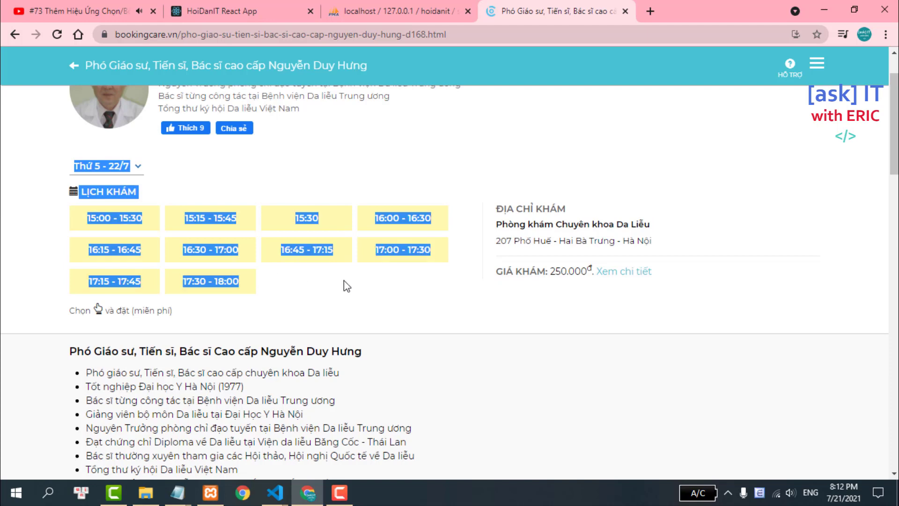
click(523, 195)
drag(494, 202, 672, 257)
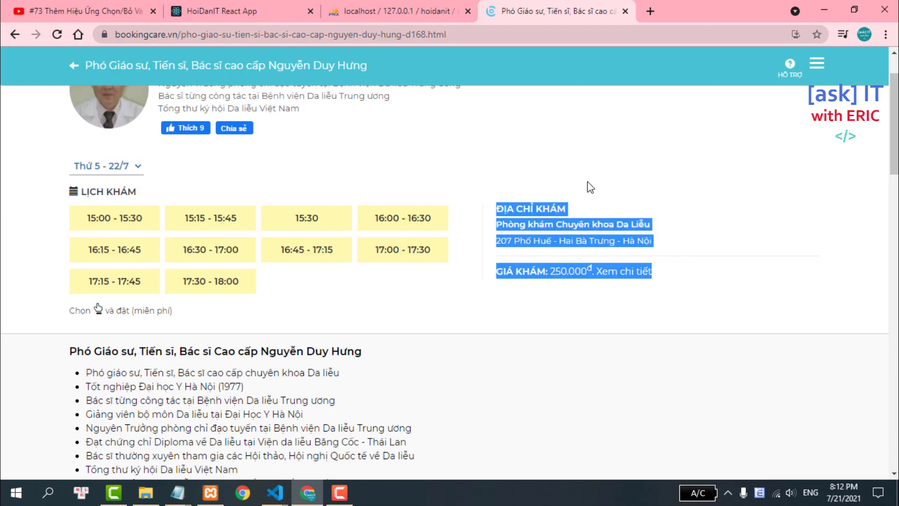
click(550, 206)
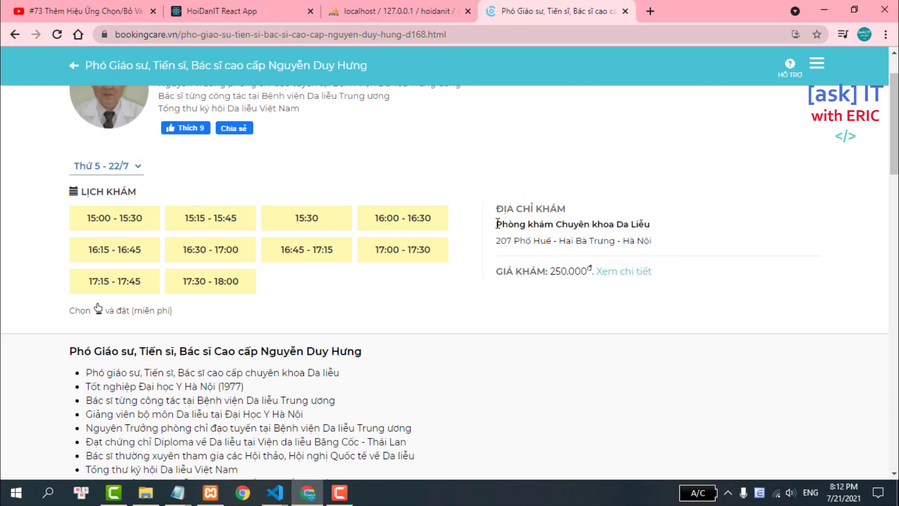
drag(496, 221, 681, 244)
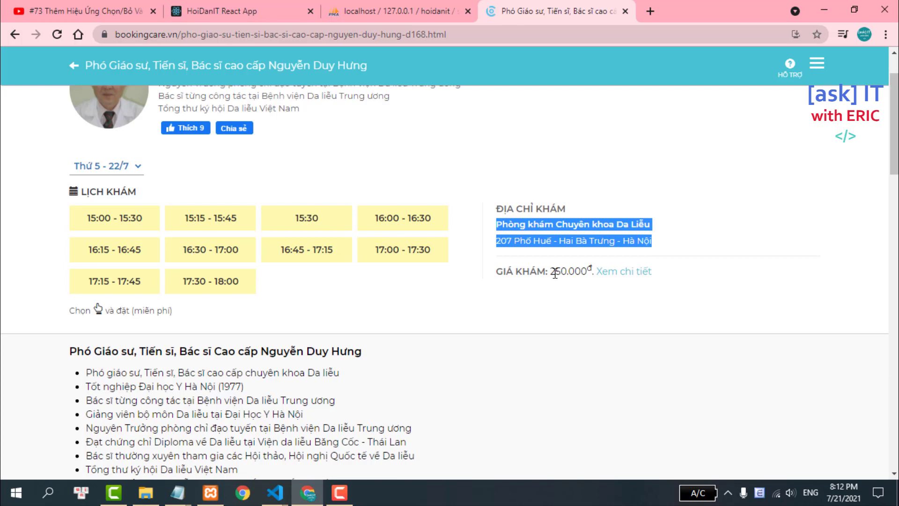
click(612, 265)
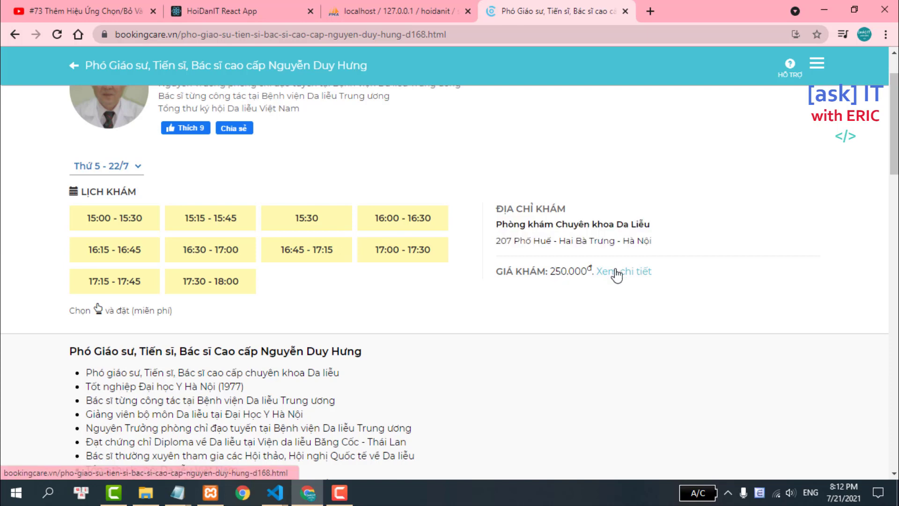
click(614, 272)
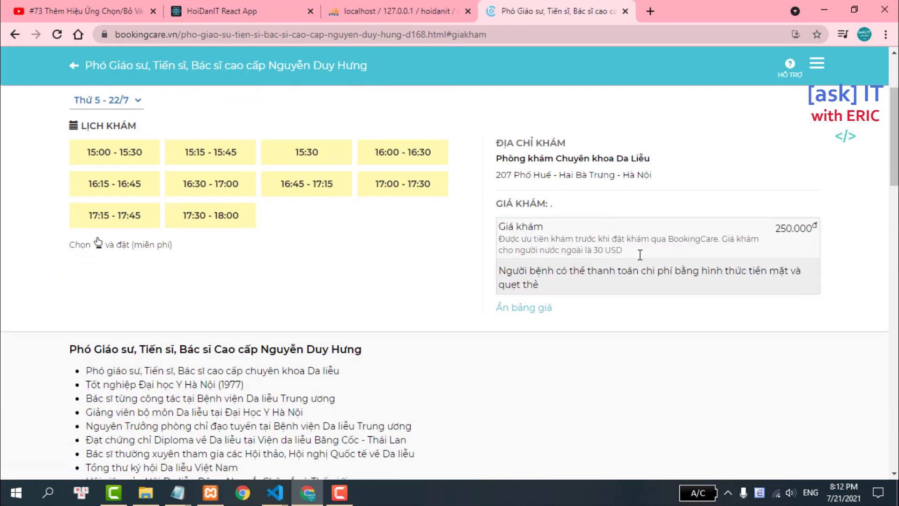
click(536, 308)
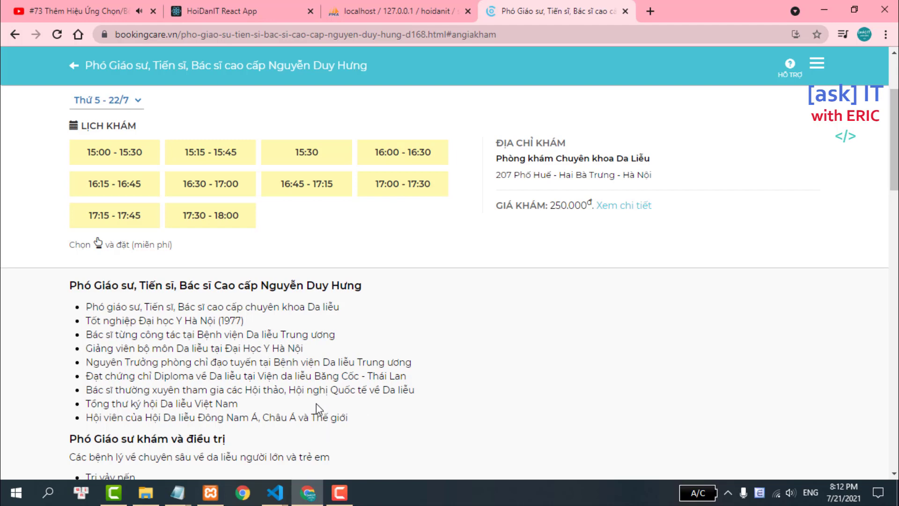
mouse_move(274, 492)
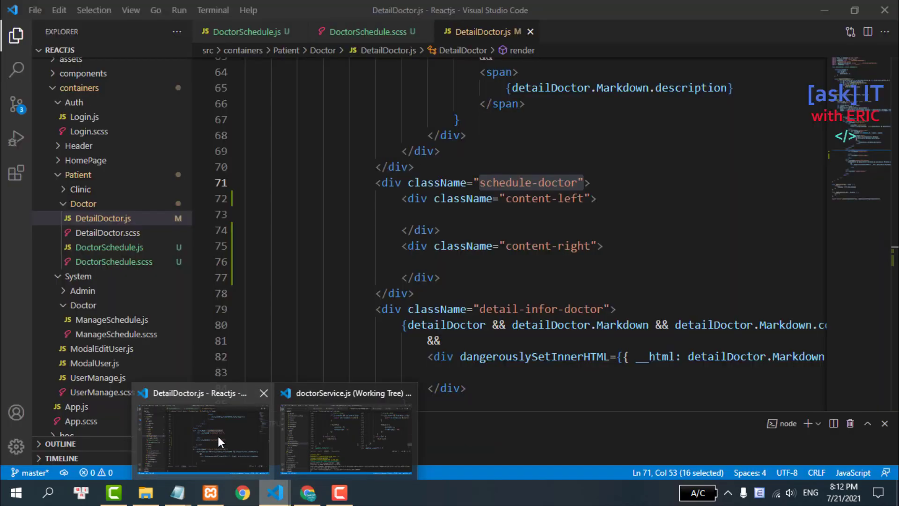
click(218, 436)
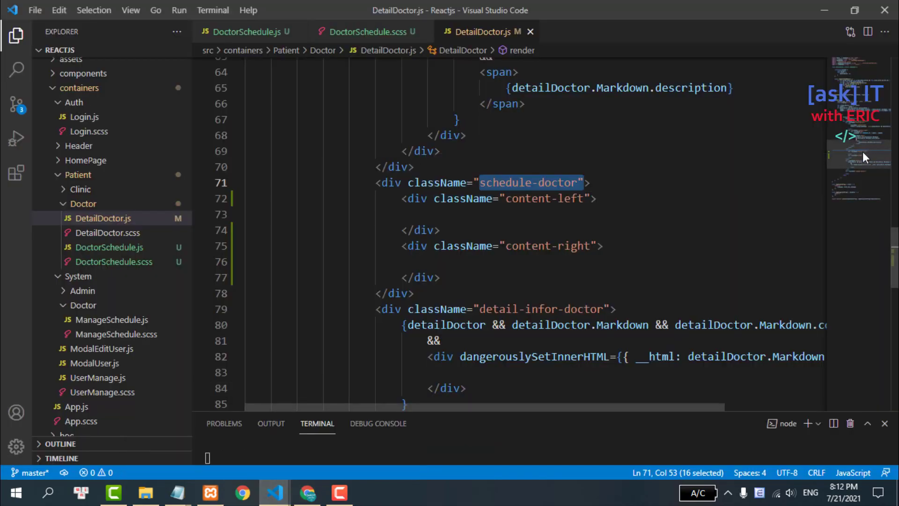
- Add import DoctorSchedule from './DoctorSchedule' below DetailDoctor.js's existing imports
scroll(278, 168, up, 20)
click(278, 161)
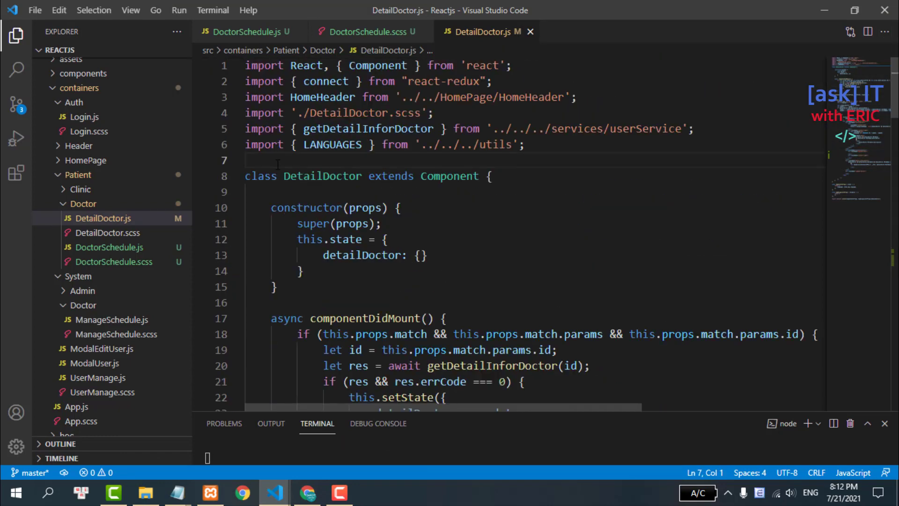
text(import )
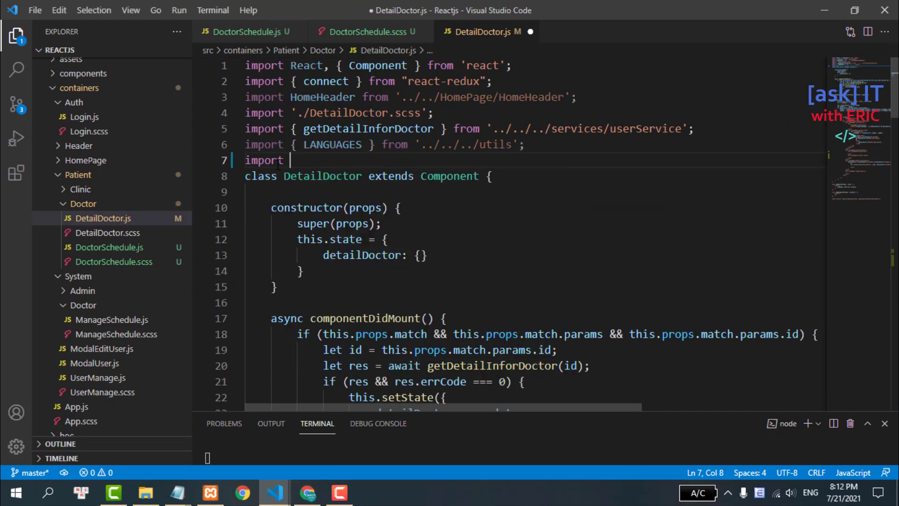
text(Doct)
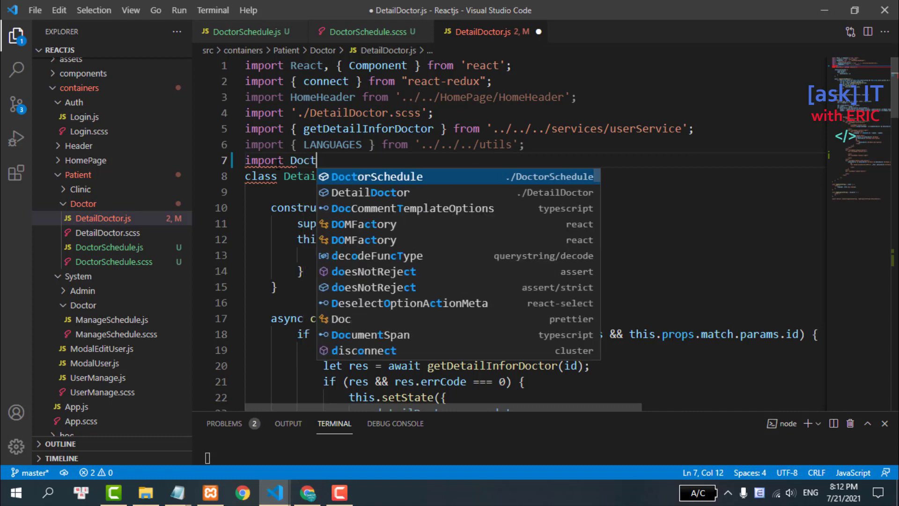
key(Return)
key(Return)
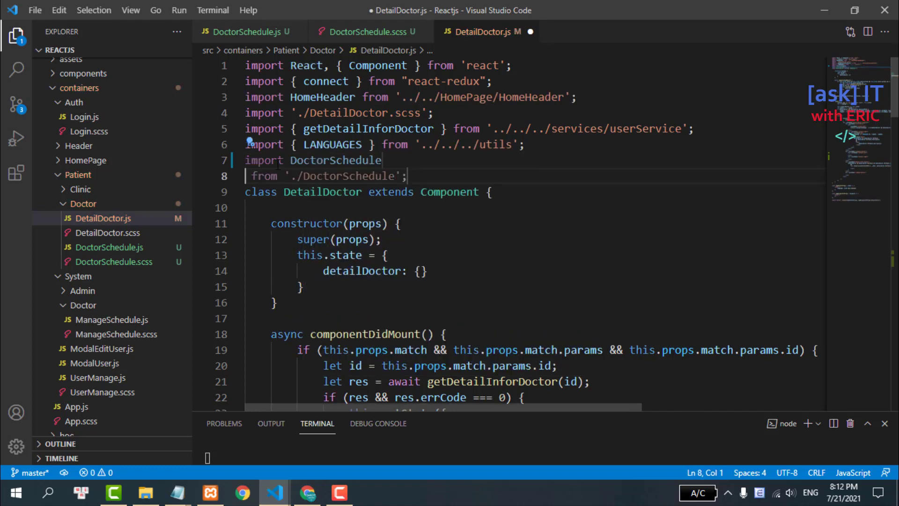
key(BackSpace)
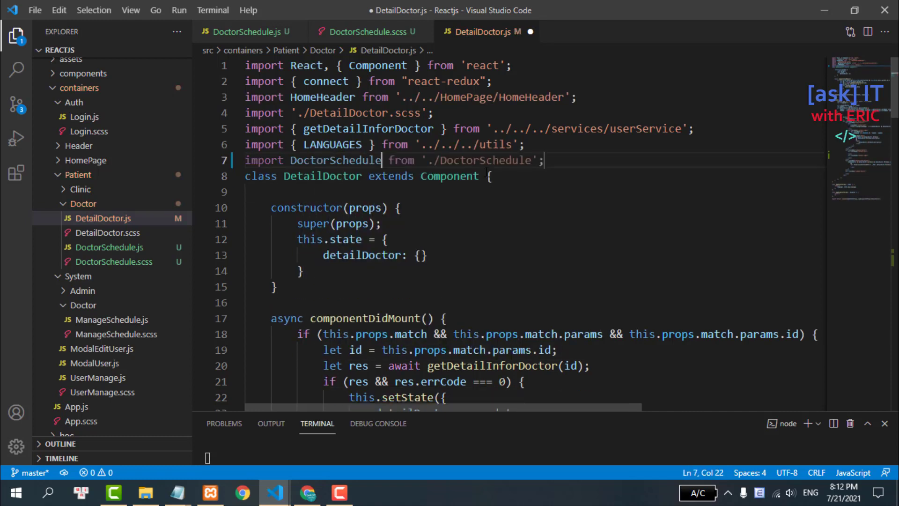
click(559, 165)
key(Return)
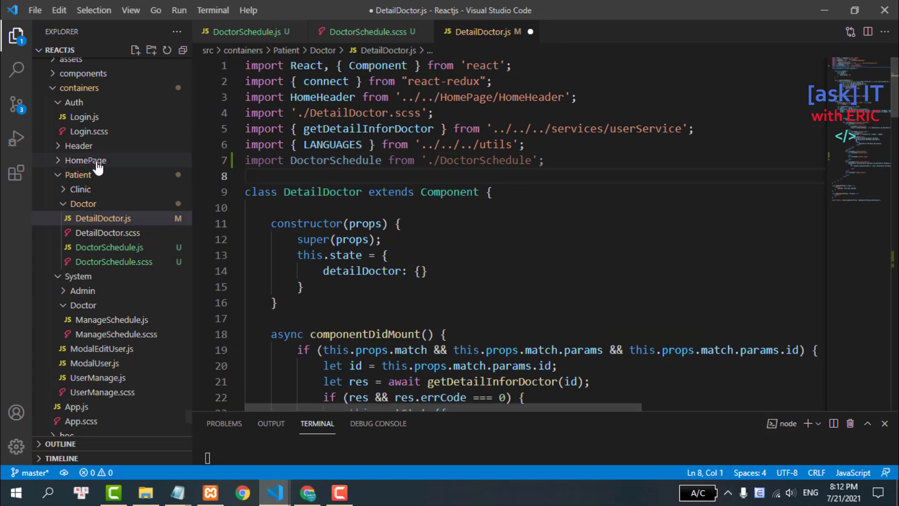
- Glance at DetailDoctor.scss, then return to DetailDoctor.js and scroll down to the render code
click(117, 233)
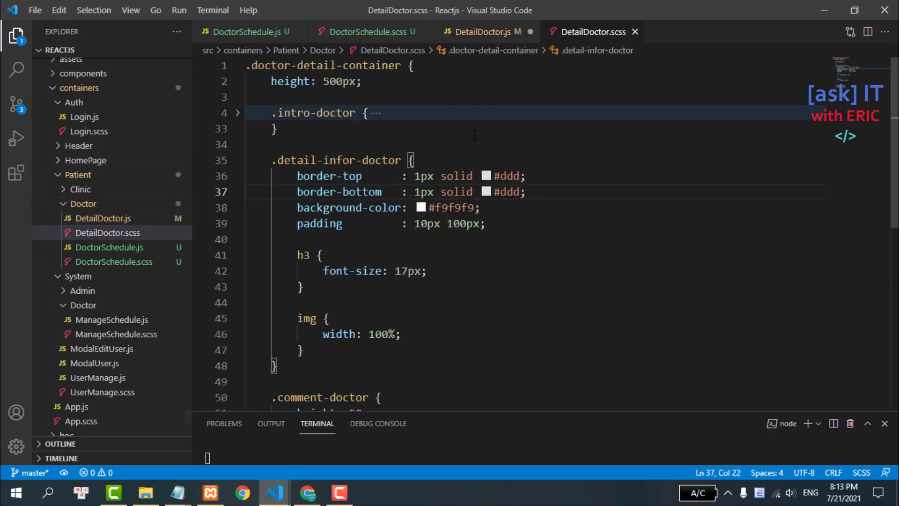
scroll(474, 135, down, 2)
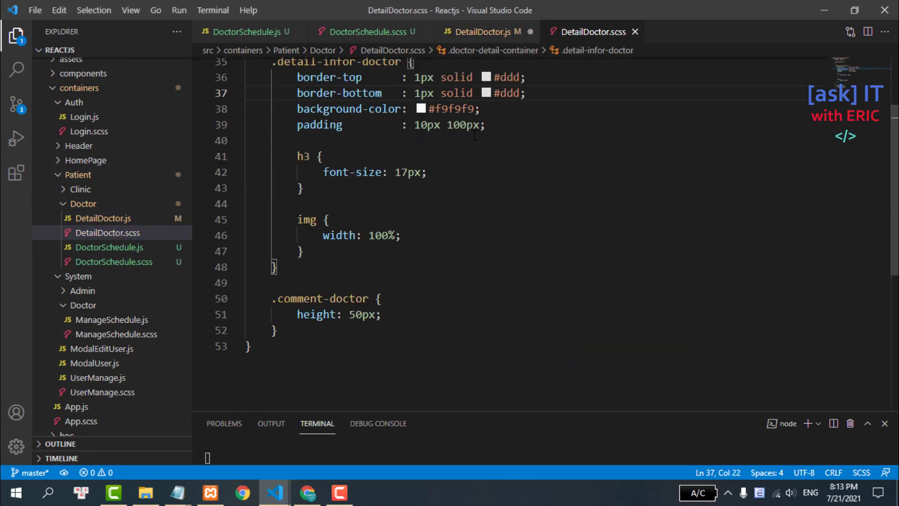
click(473, 32)
scroll(540, 196, down, 5)
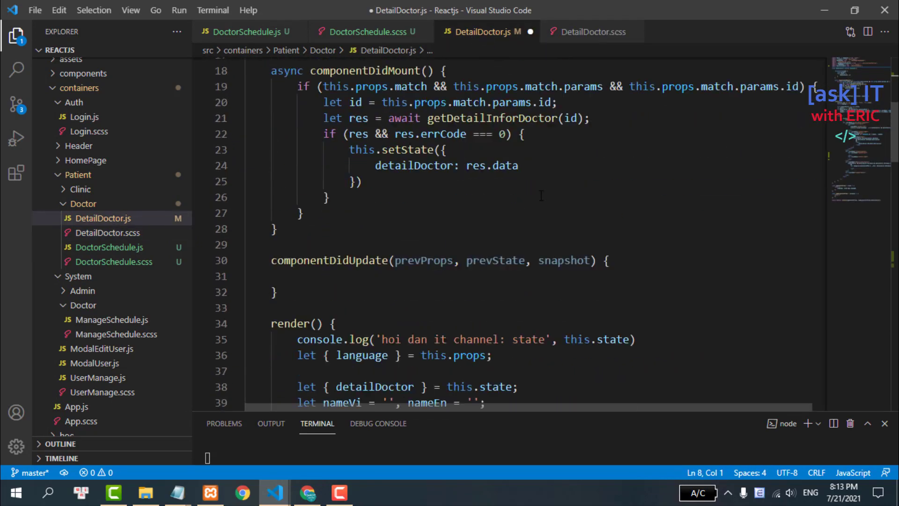
scroll(541, 196, down, 8)
scroll(541, 196, down, 5)
- Insert <DoctorSchedule /> inside the content-left div on line 74 and save DetailDoctor.js
scroll(541, 196, down, 2)
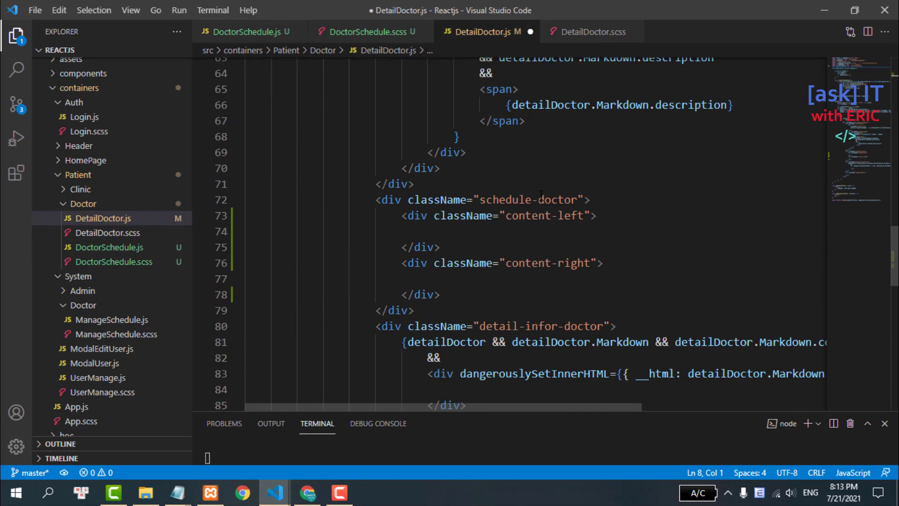
click(474, 231)
text(<)
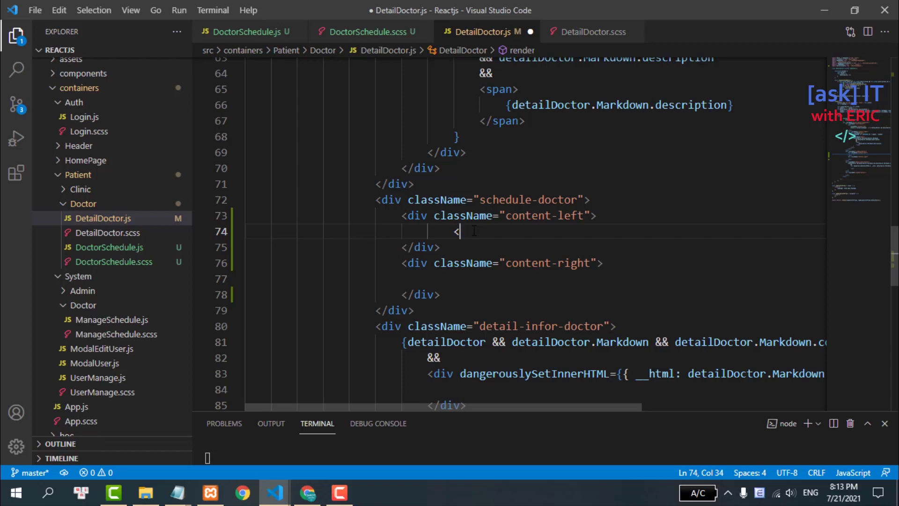
text(deta)
key(Return)
text(/)
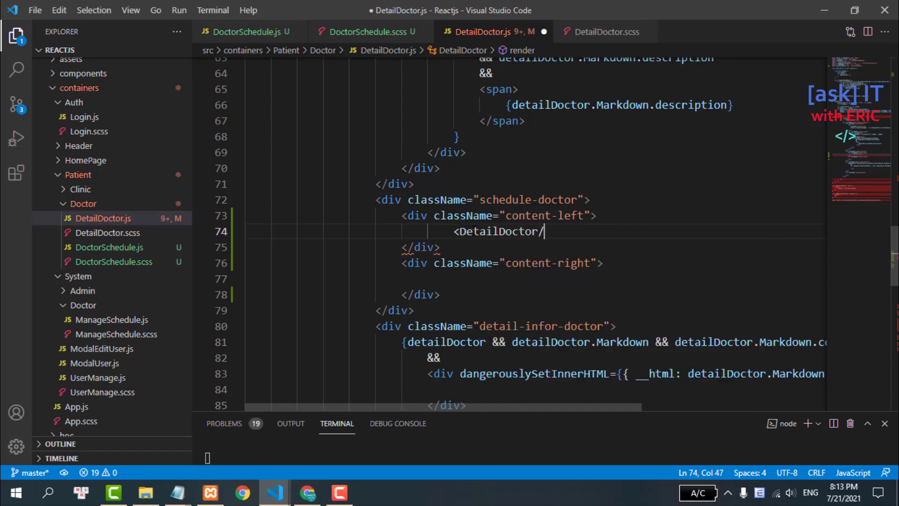
text(>)
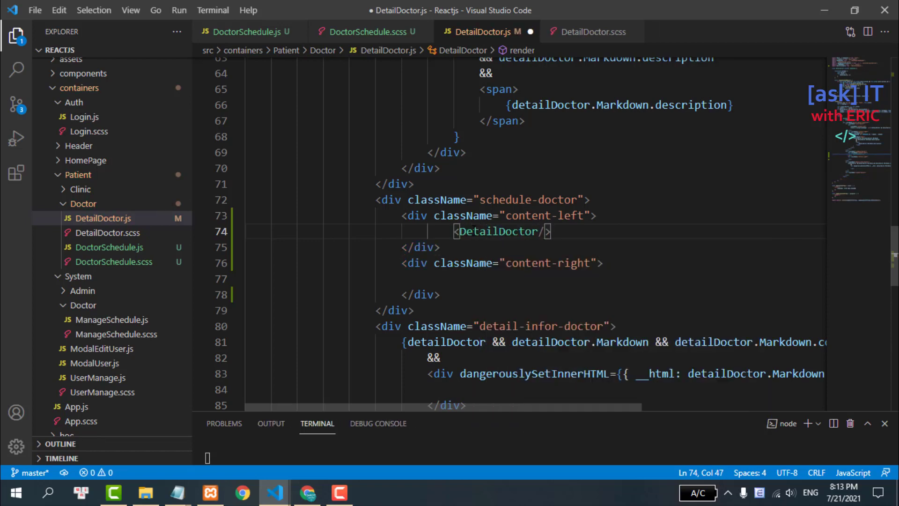
double_click(511, 234)
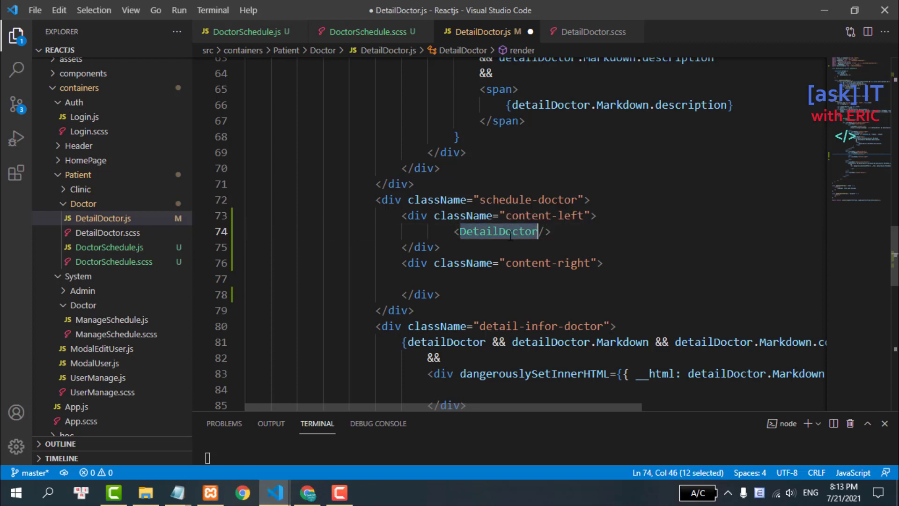
text(Doct)
key(Return)
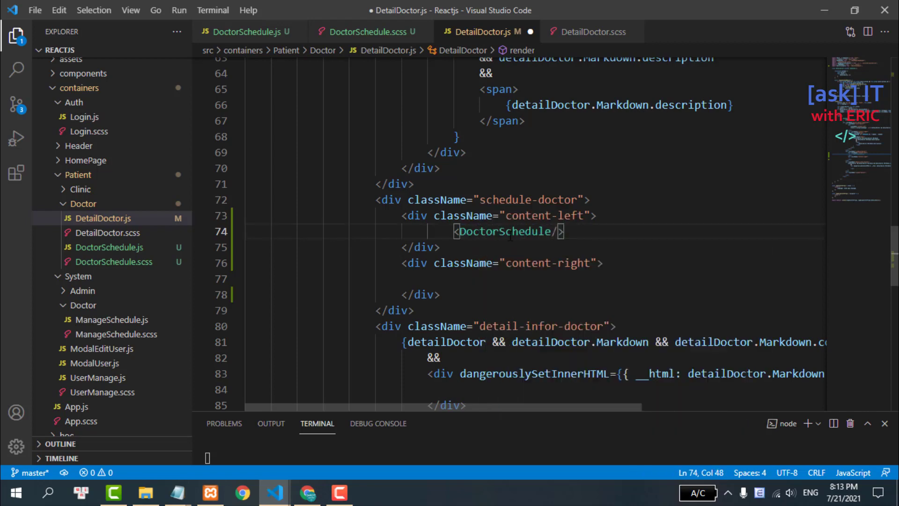
key(ctrl+s)
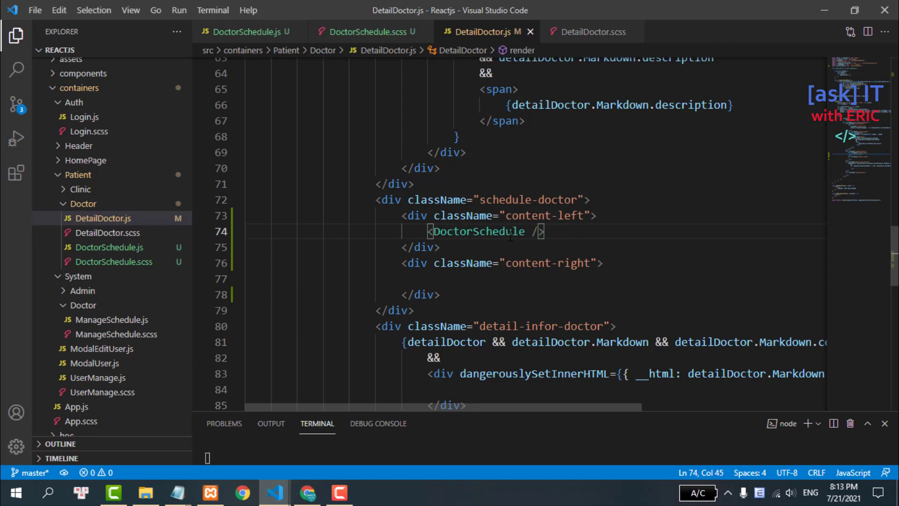
click(246, 32)
- Check the local doctor 46 page, where 'doctor schedule' now appears below the introduction
scroll(399, 253, down, 2)
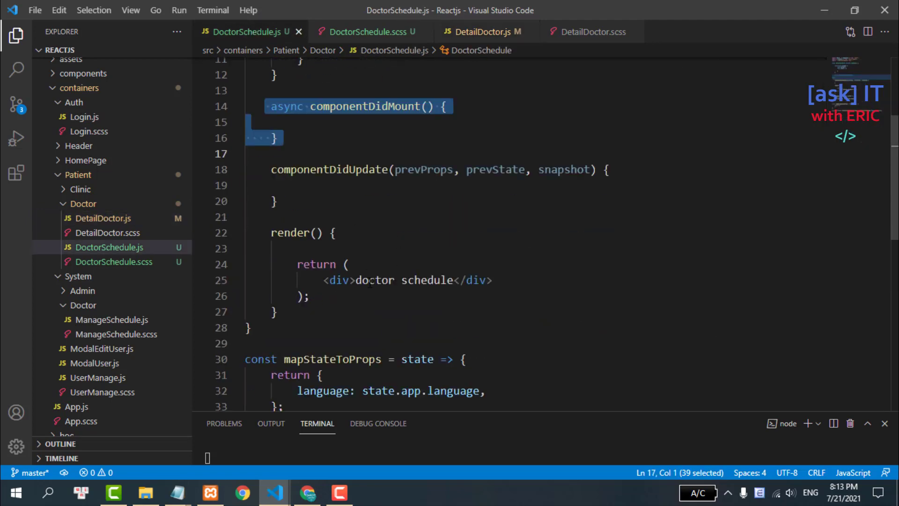
click(307, 492)
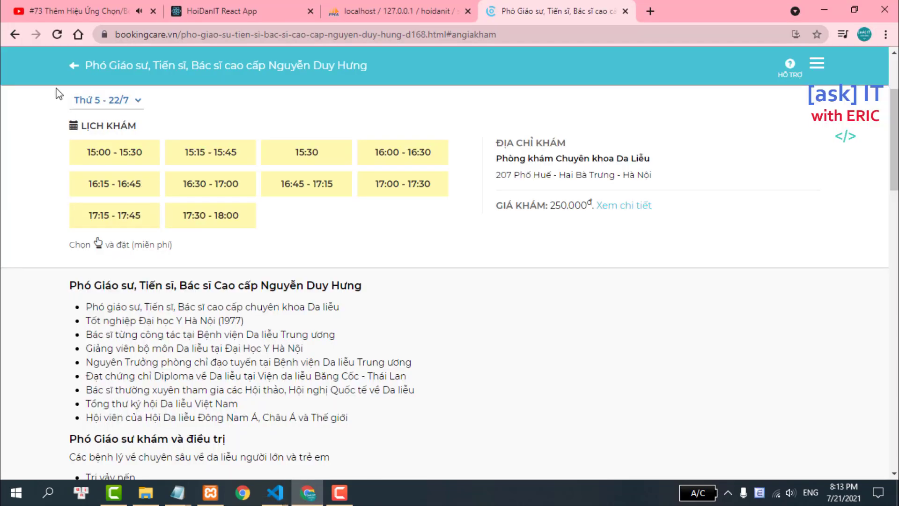
click(190, 7)
drag(73, 185, 2, 184)
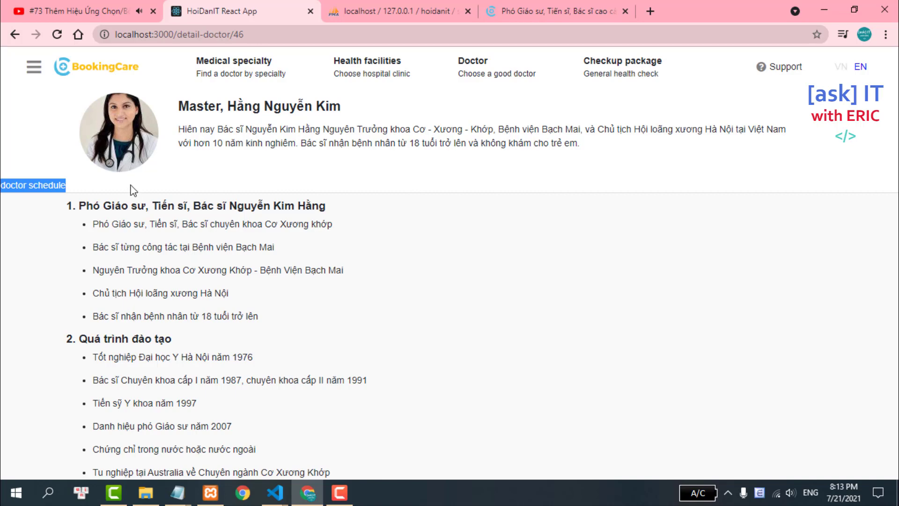
- Go back to DetailDoctor.js in VS Code and select the schedule-doctor class name
click(275, 492)
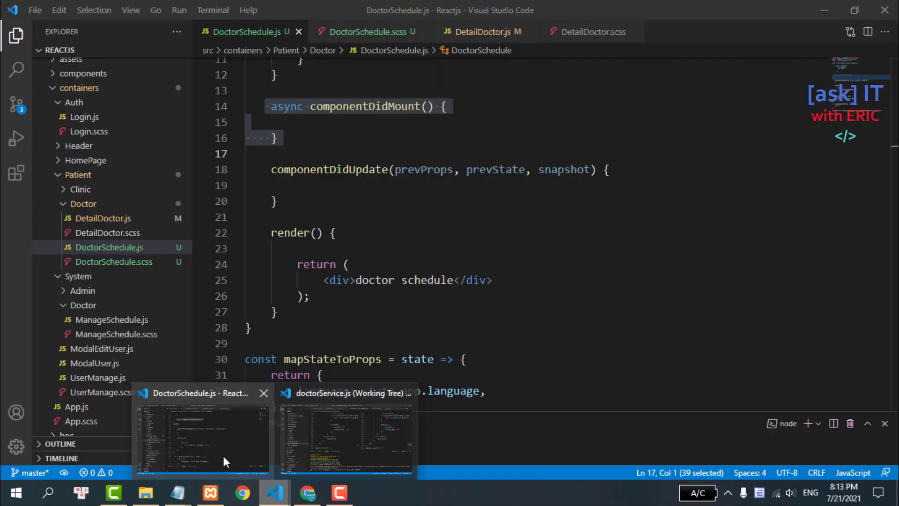
click(223, 454)
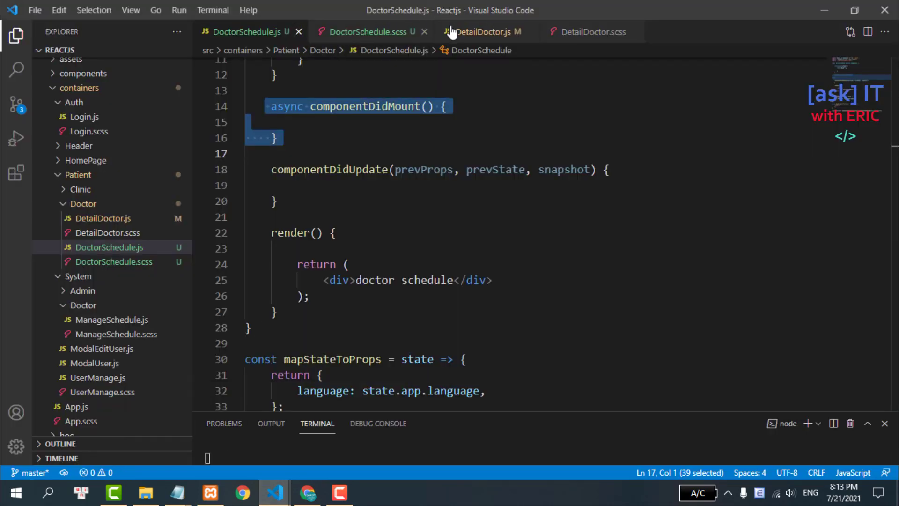
click(487, 32)
drag(480, 199, 579, 199)
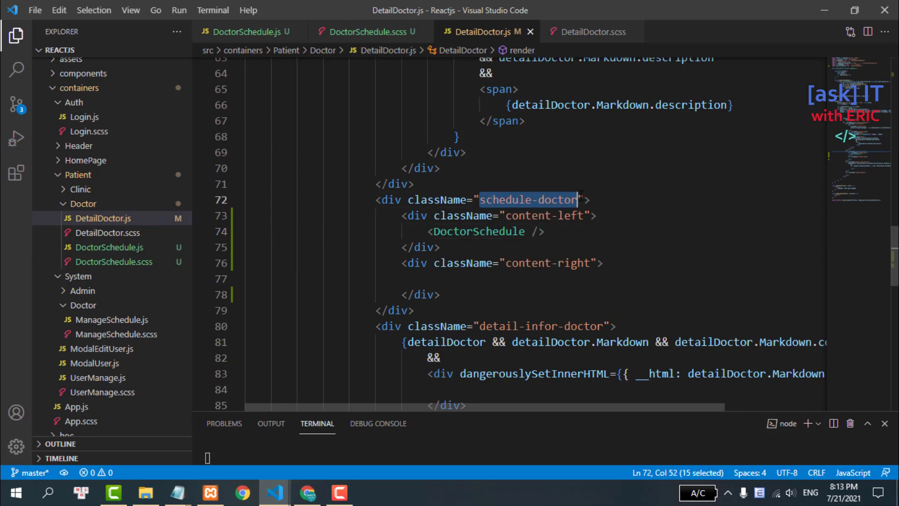
- In DetailDoctor.scss, fold the .intro-doctor and .detail-infor-doctor blocks and go to the end of .intro-doctor
click(591, 31)
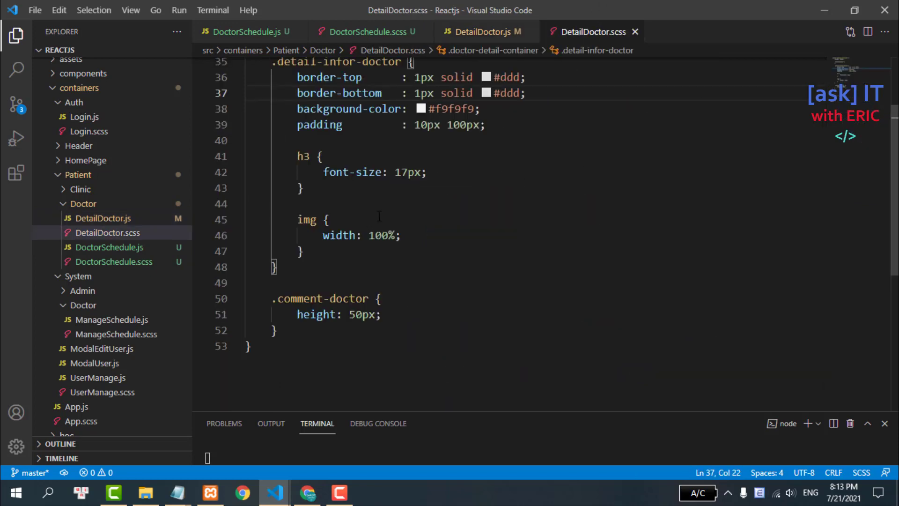
scroll(379, 217, up, 2)
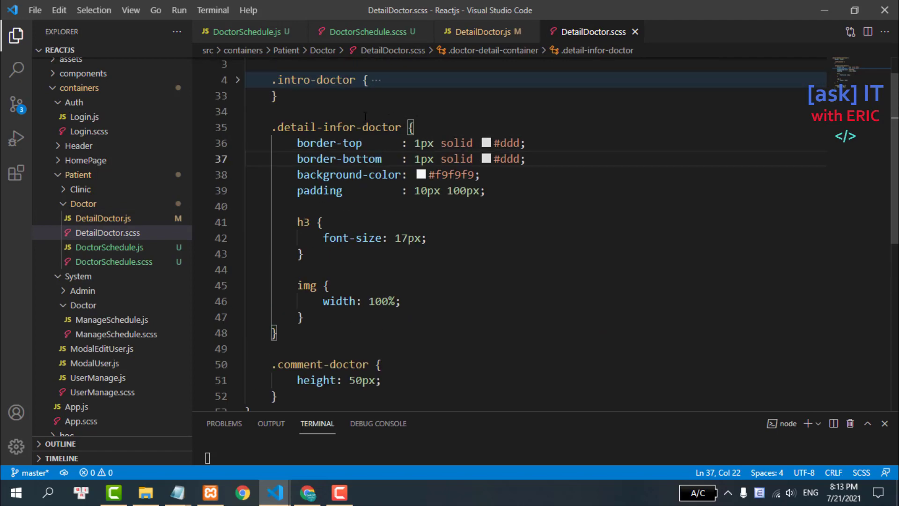
scroll(365, 116, up, 1)
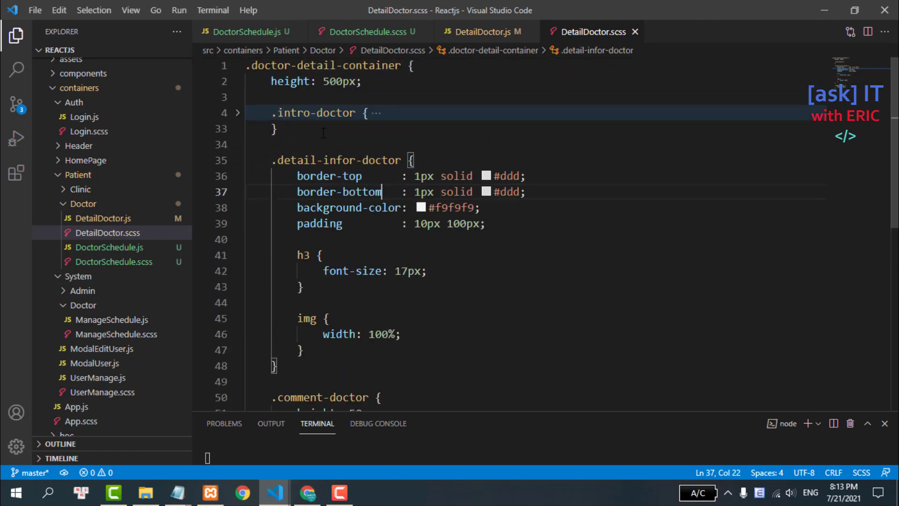
click(238, 113)
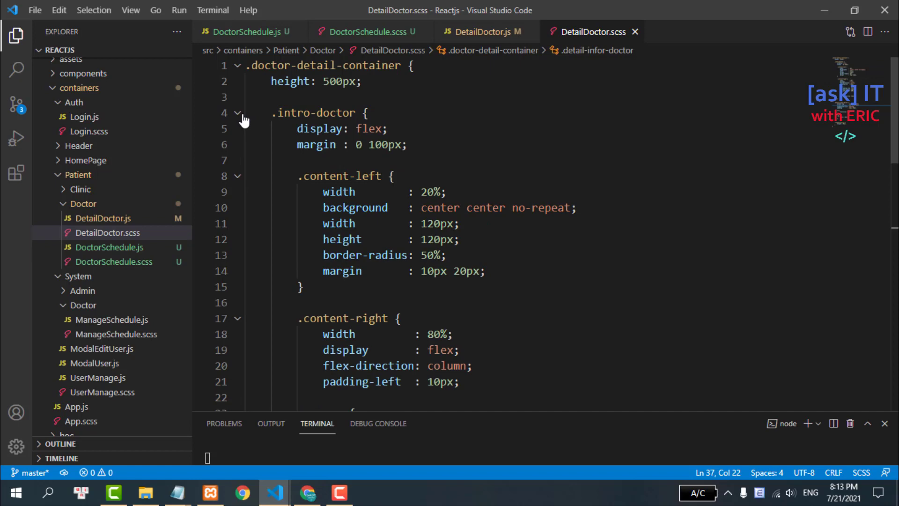
click(239, 114)
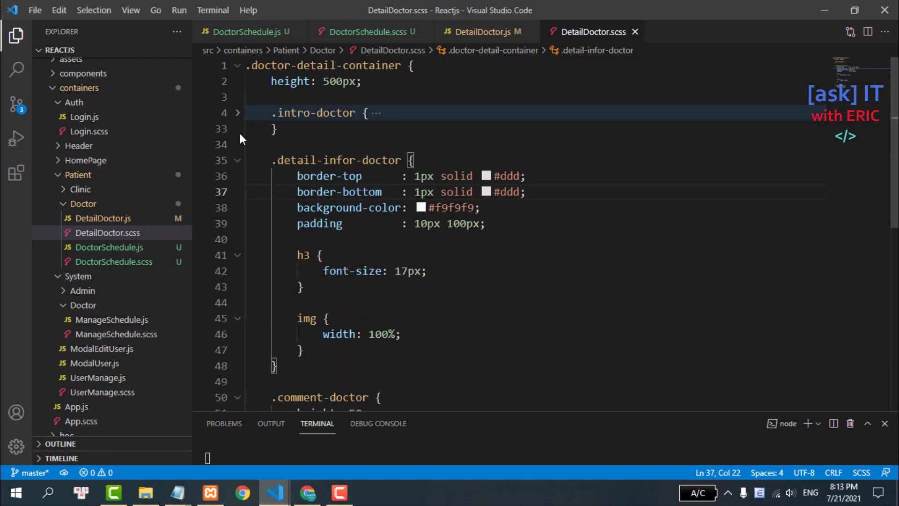
click(238, 161)
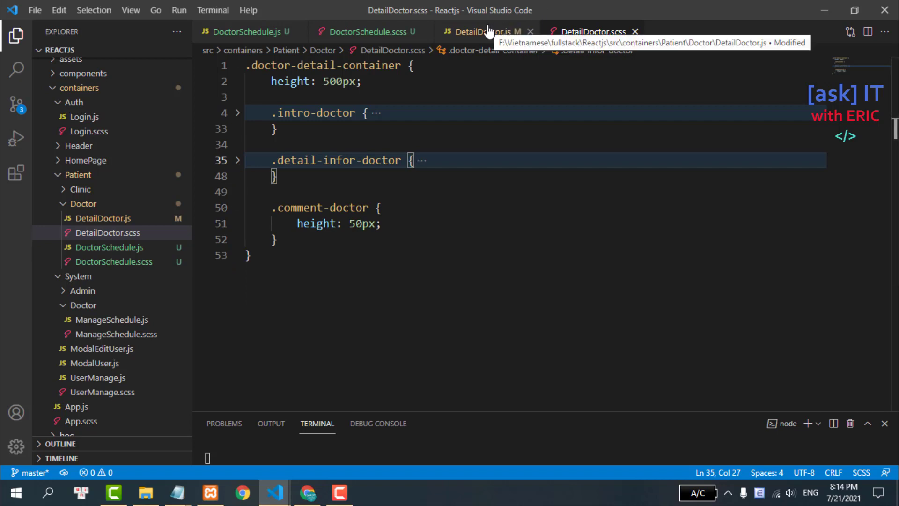
click(350, 130)
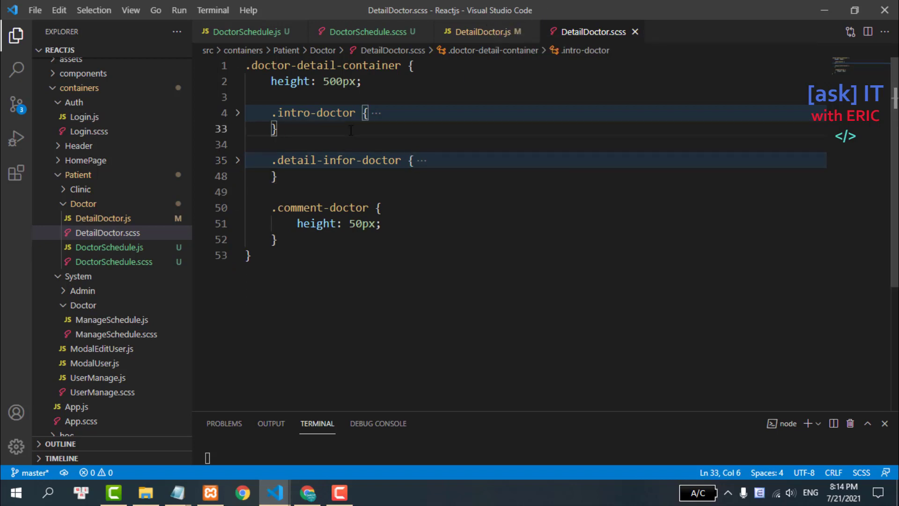
- Add a .schedule-doctor rule with margin 0 100px
key(Return)
key(Return)
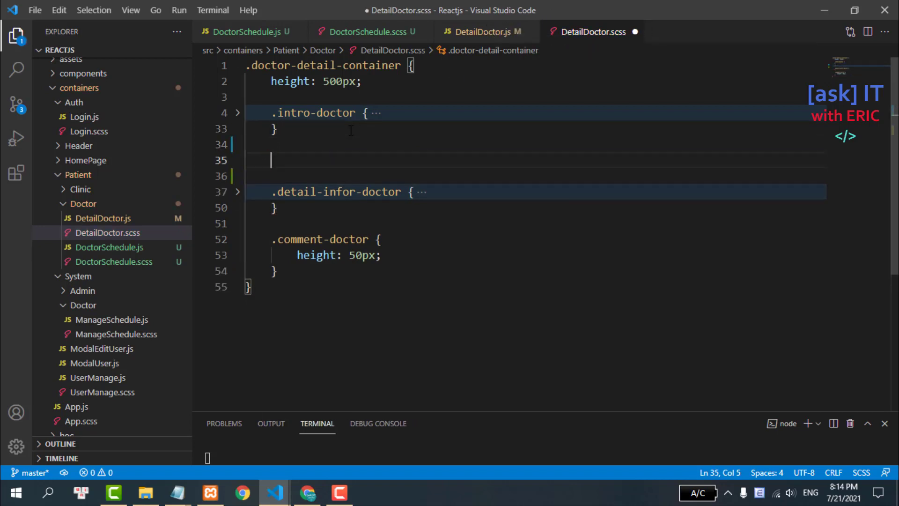
text(.schedule-doctor {)
key(Return)
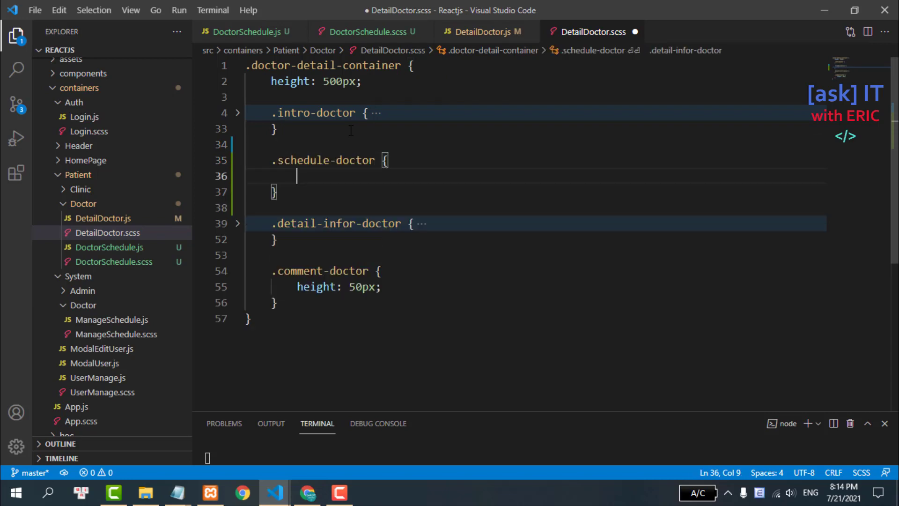
text(margin)
key(Return)
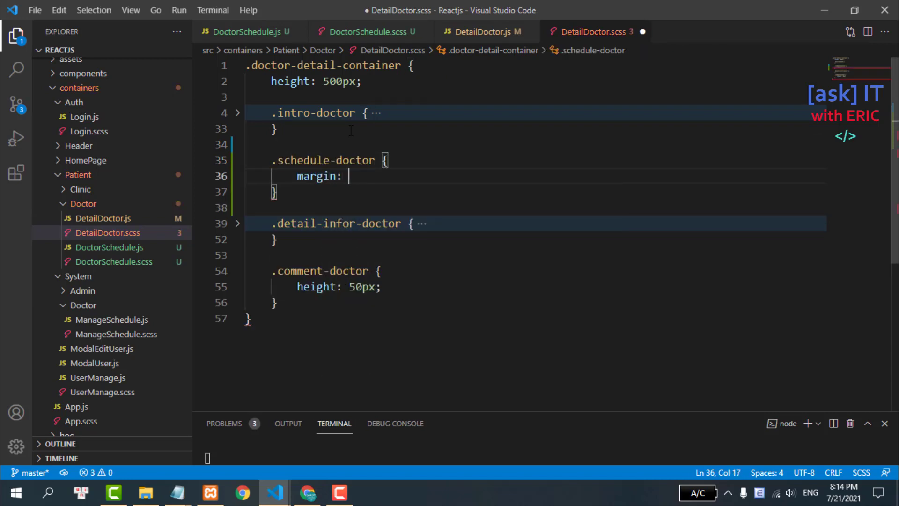
text(0 100px;)
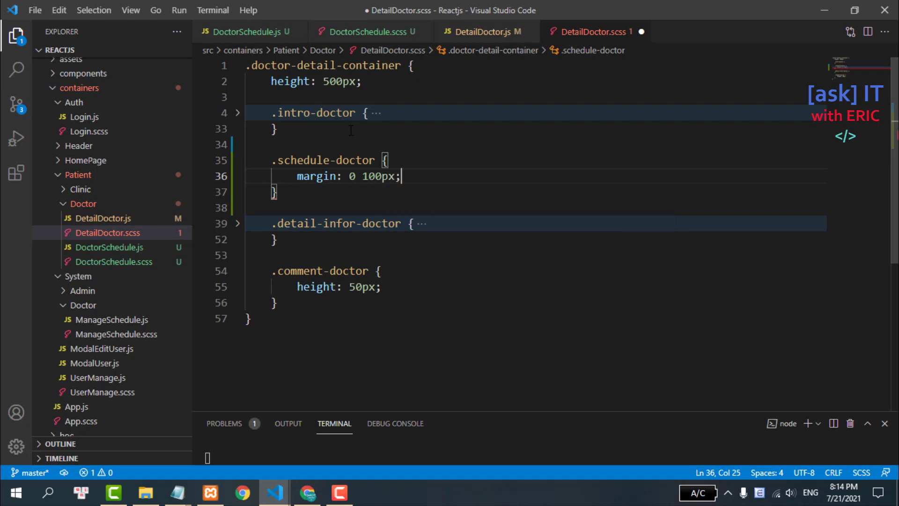
key(Return)
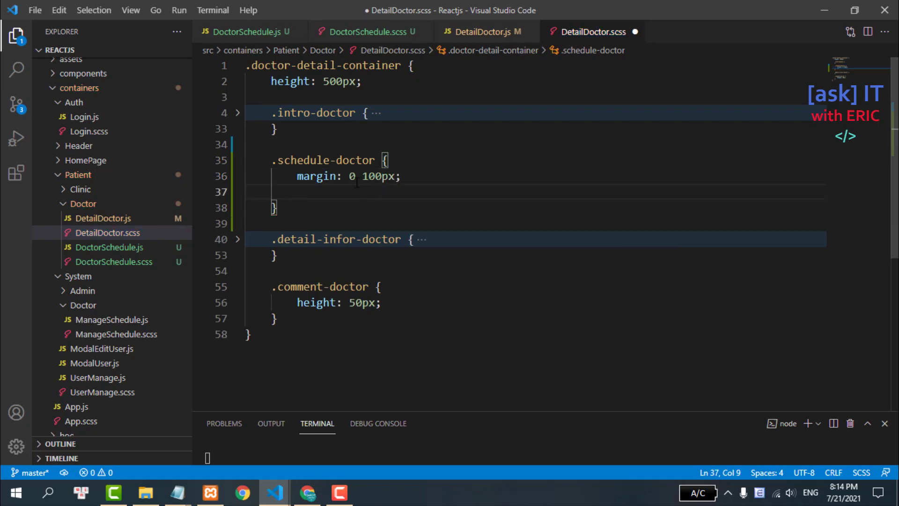
click(381, 177)
click(312, 192)
- Give .schedule-doctor display: flex
text(dis)
key(Return)
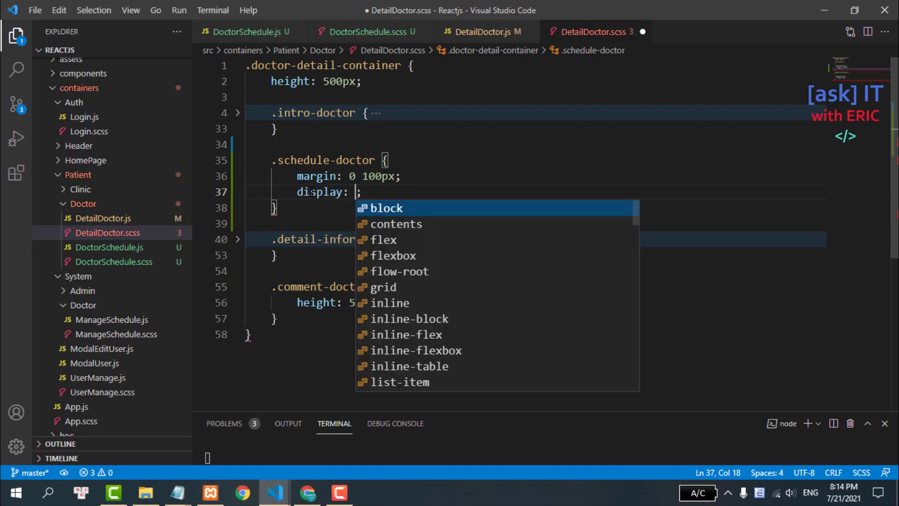
text(flex)
key(Escape)
key(Return)
key(Return)
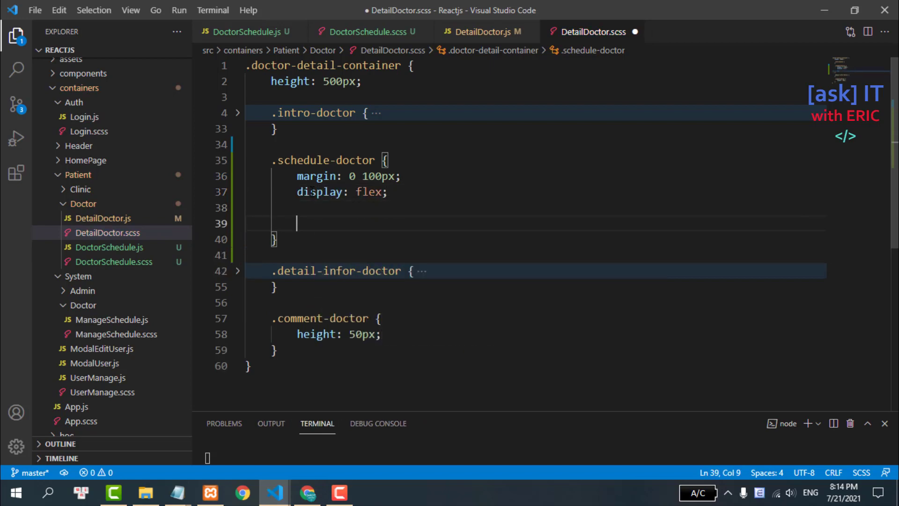
- Nest a .content-left rule with width 50% inside .schedule-doctor
text(content)
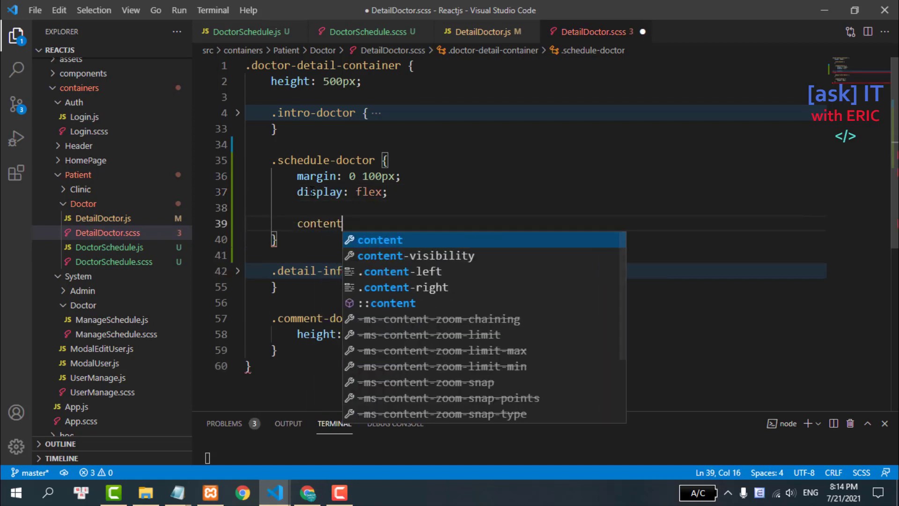
key(BackSpace)
key(BackSpace)
key(BackSpace)
key(BackSpace)
key(BackSpace)
key(BackSpace)
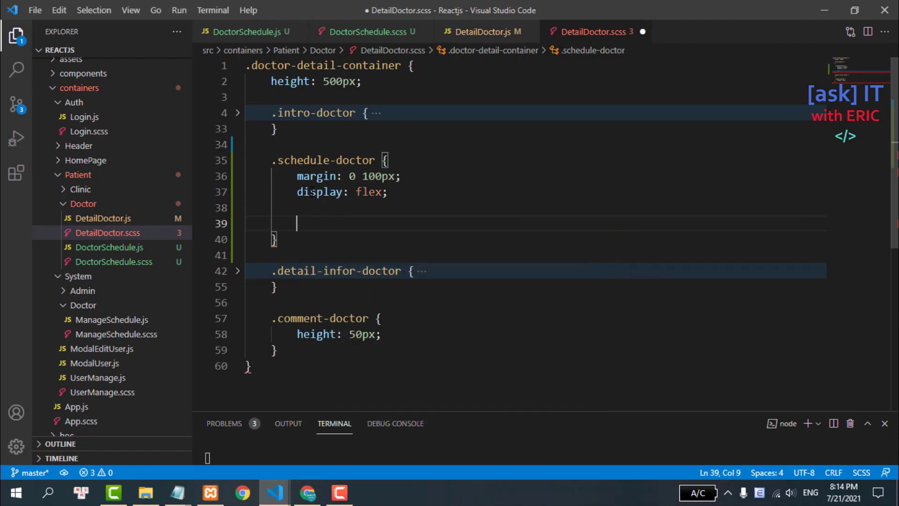
text(con)
key(BackSpace)
key(BackSpace)
key(BackSpace)
text(.c)
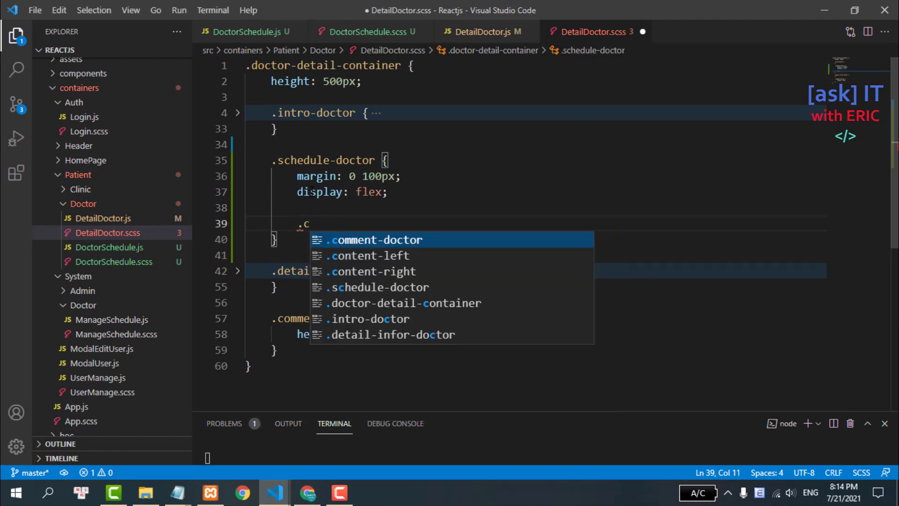
text(oten)
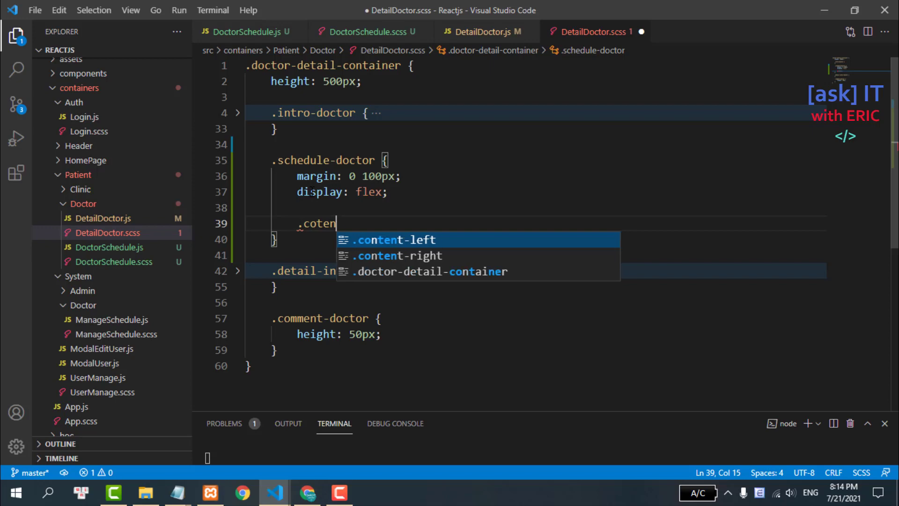
key(BackSpace)
key(BackSpace)
text(ontent)
key(Escape)
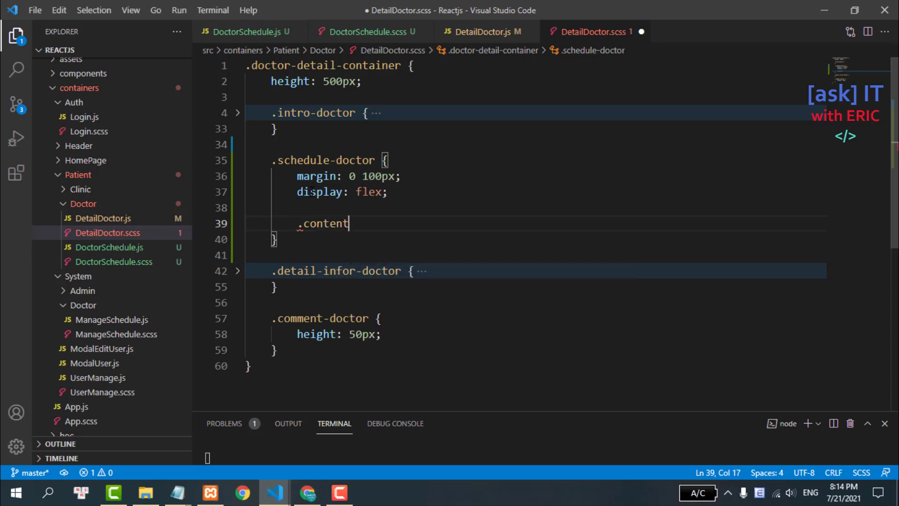
text(-left:)
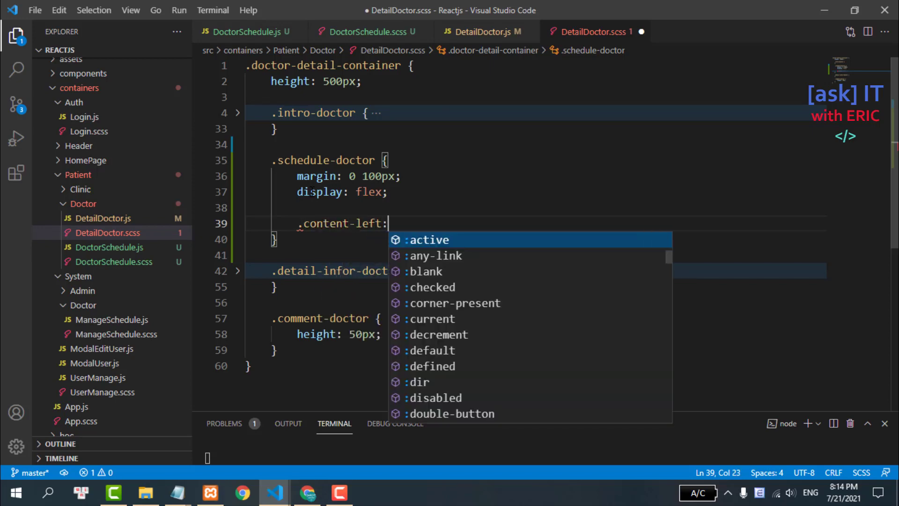
key(Escape)
text({)
key(Return)
text(wid)
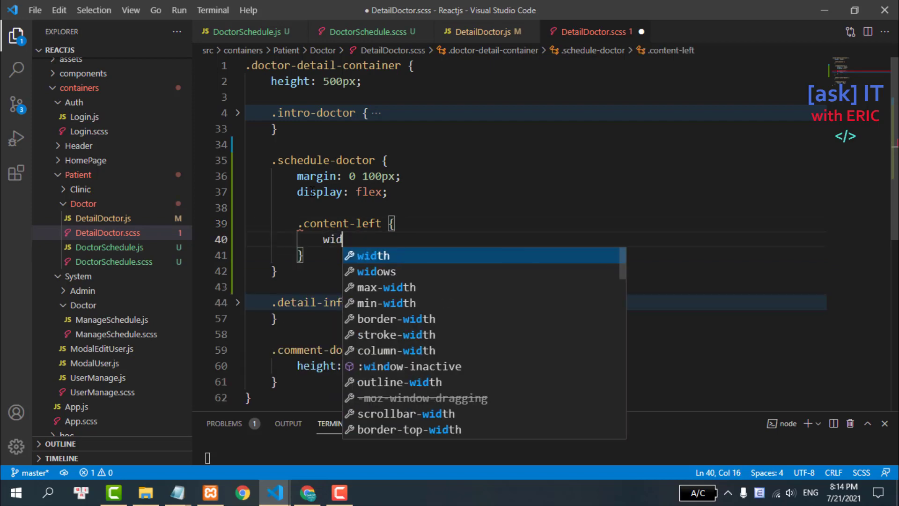
key(Return)
key(Escape)
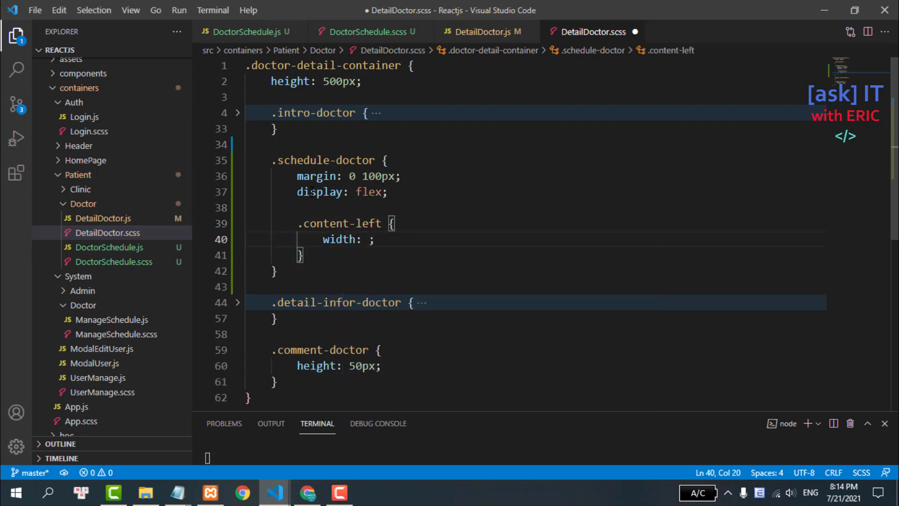
text(50%)
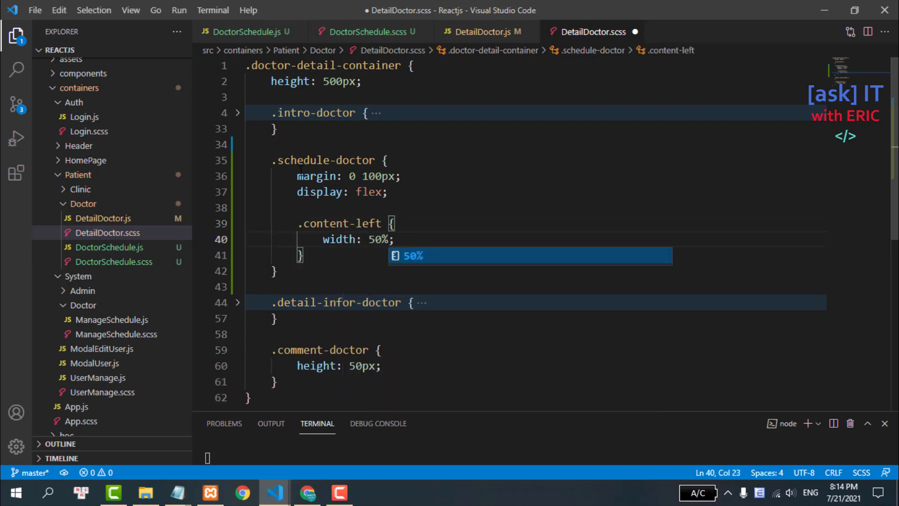
- Duplicate the content-left rule as a 50%-wide .content-right rule
click(283, 223)
drag(283, 223, 309, 248)
key(ctrl+c)
click(327, 259)
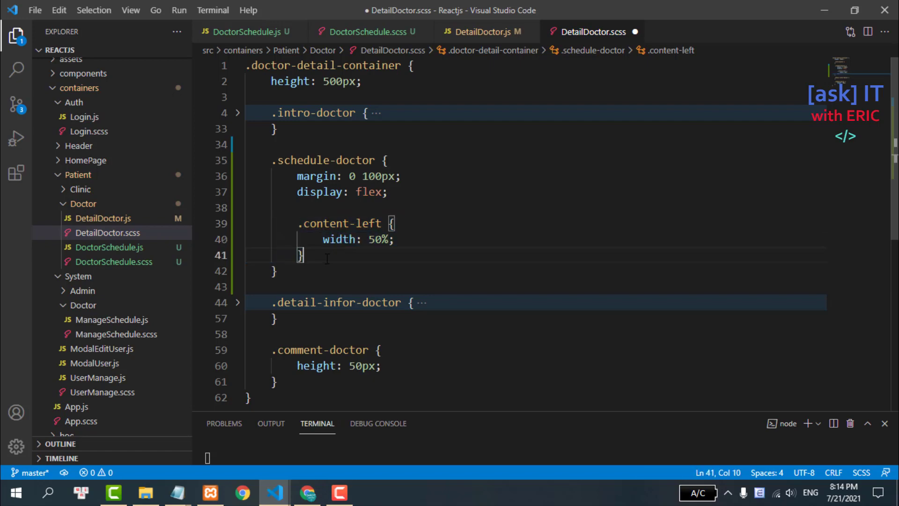
key(Return)
key(ctrl+v)
click(378, 271)
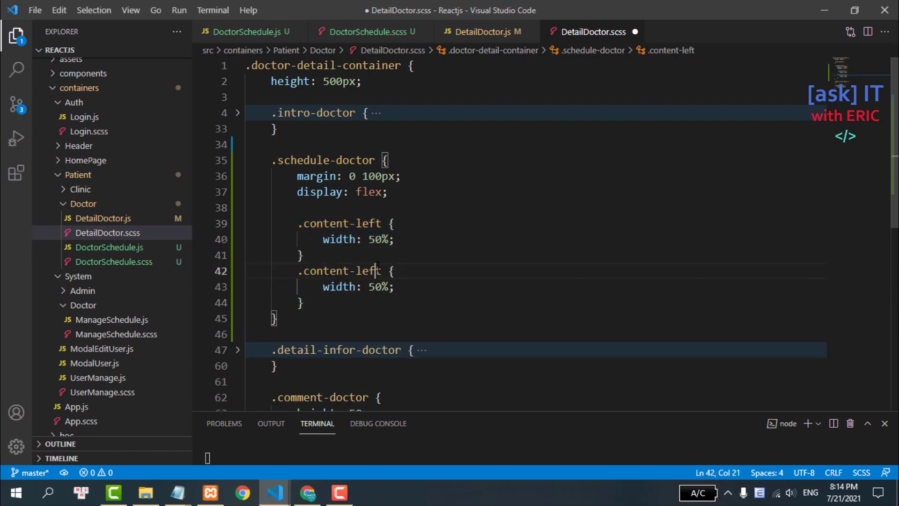
click(383, 270)
key(BackSpace)
key(BackSpace)
key(BackSpace)
key(BackSpace)
key(BackSpace)
text(-)
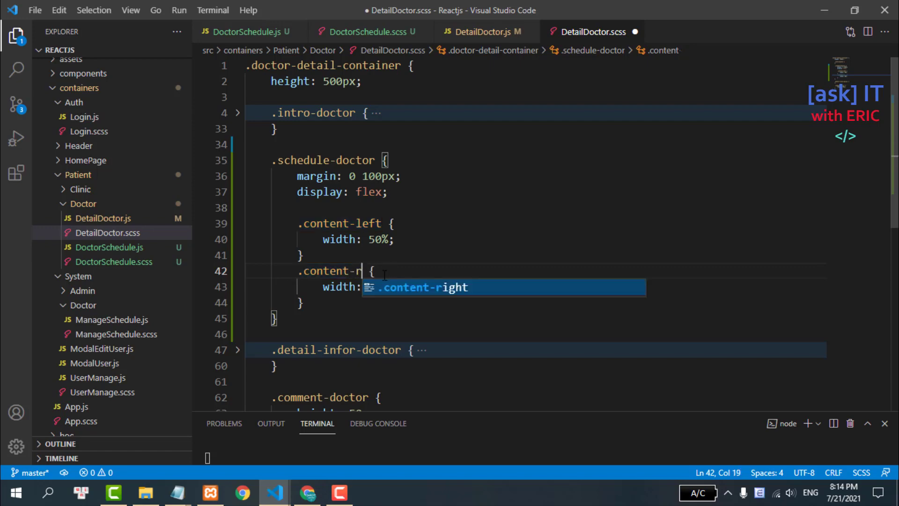
text(right)
- Add height 200px and a 1px solid red border to .schedule-doctor, then save the stylesheet
click(408, 197)
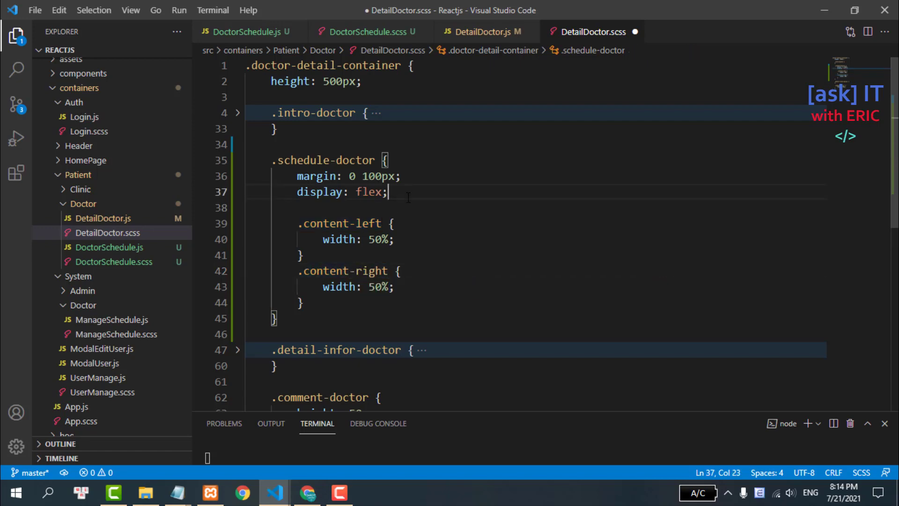
key(Return)
text(he)
text(igt)
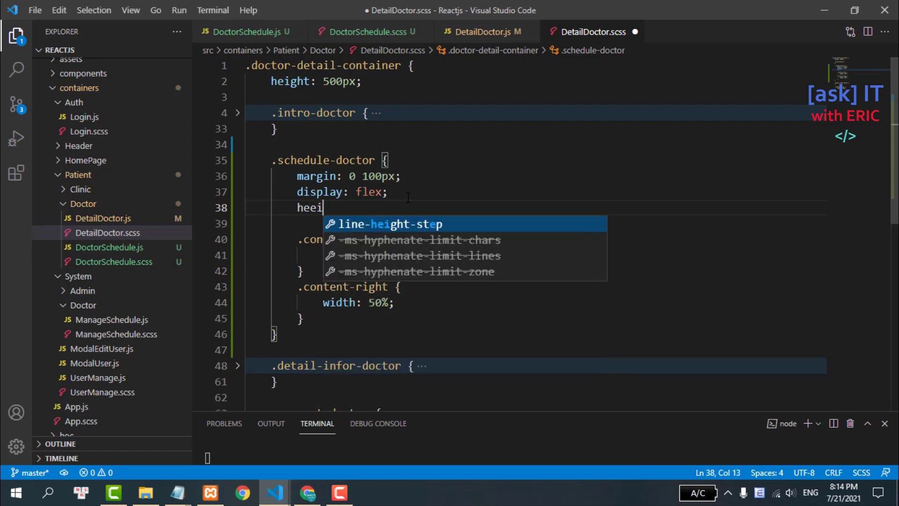
key(BackSpace)
key(BackSpace)
text(igt)
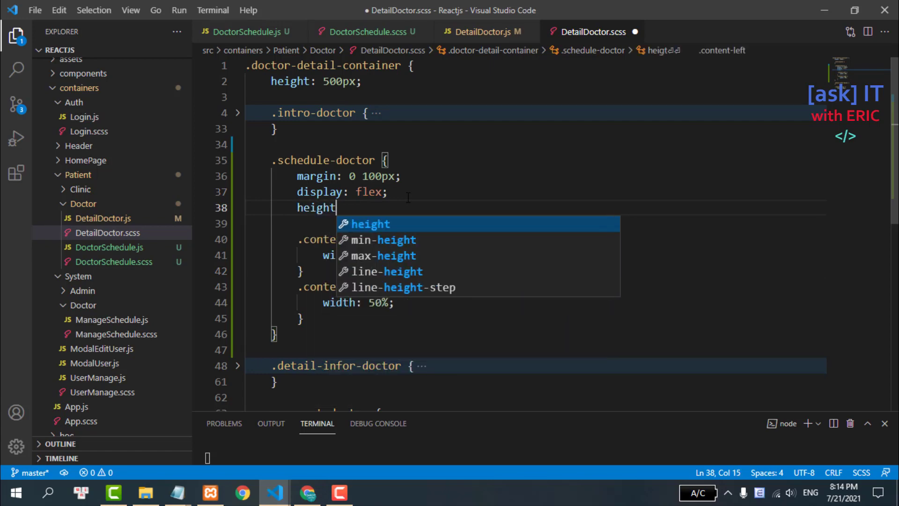
key(Return)
text(200)
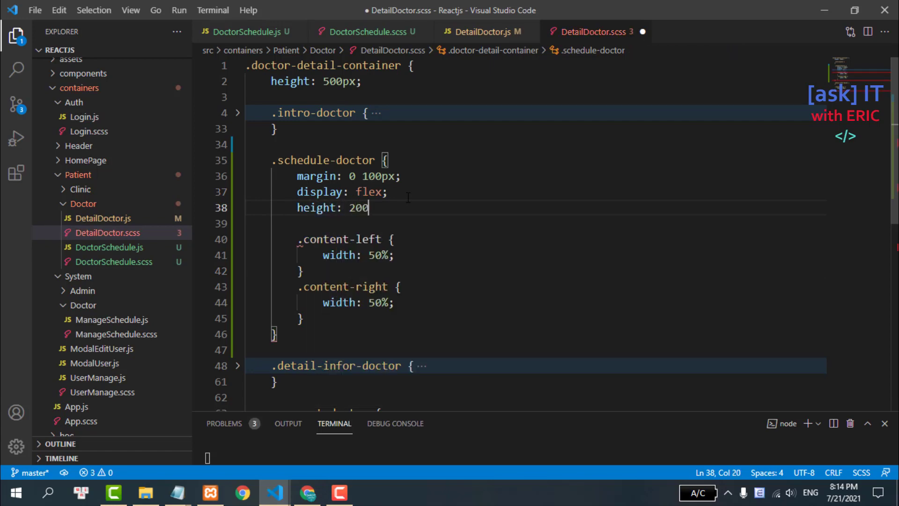
text(px;)
key(Return)
text(border)
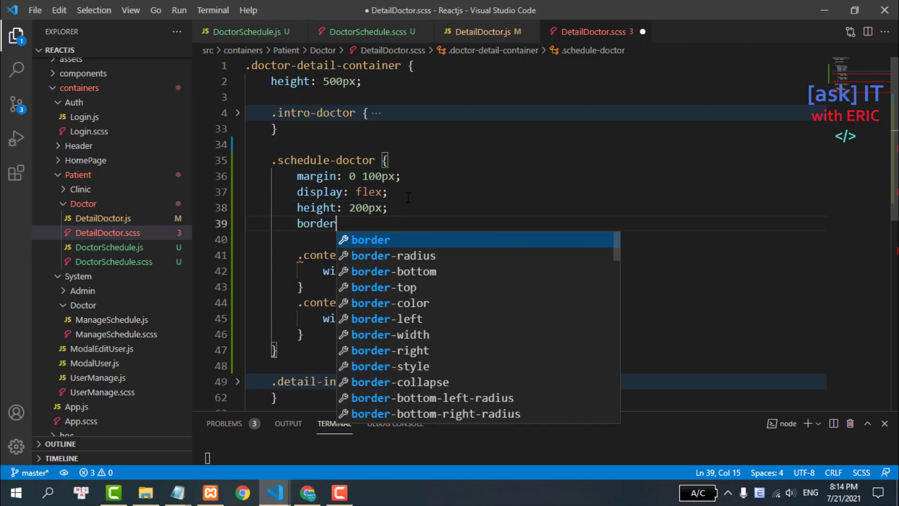
key(Return)
text(1px d)
key(BackSpace)
text(s)
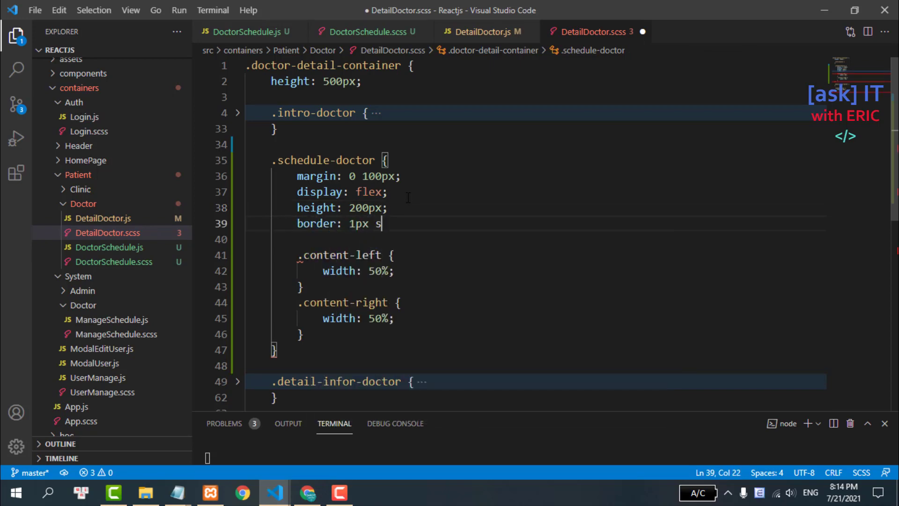
text(li)
key(BackSpace)
key(BackSpace)
text(olid)
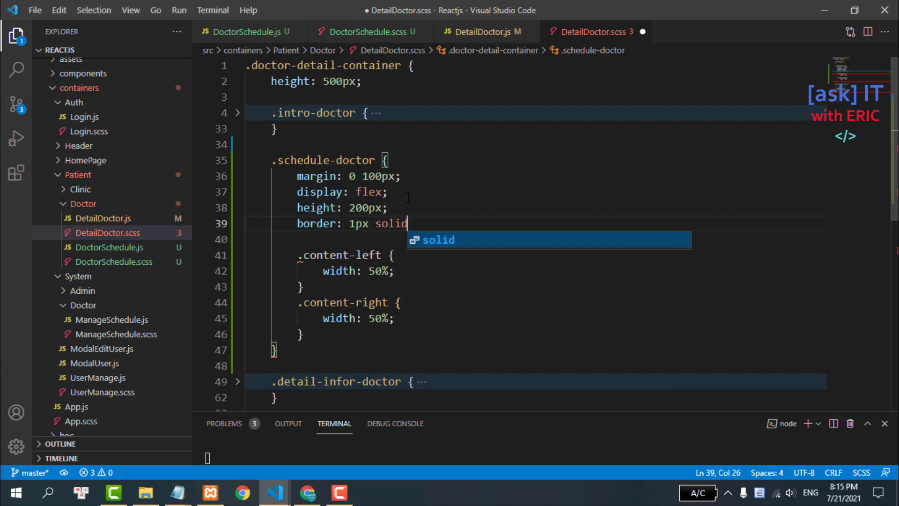
text( red;)
key(ctrl+s)
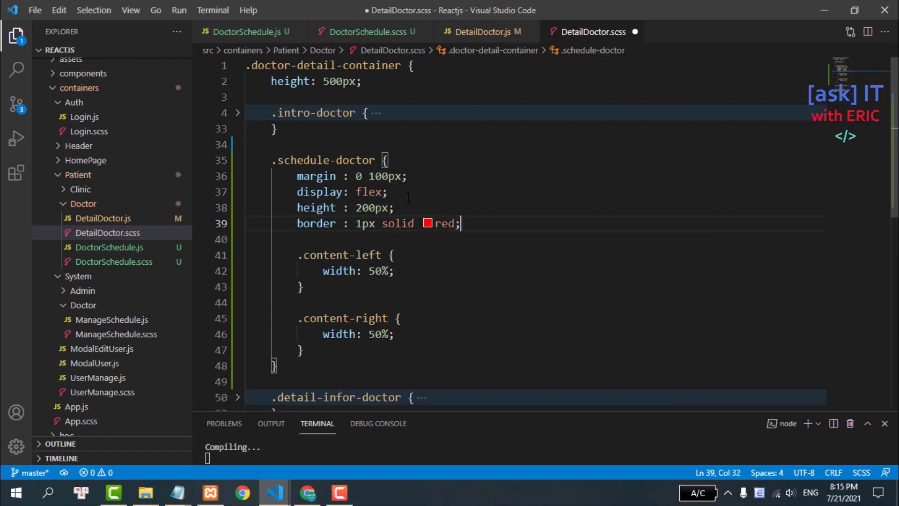
scroll(477, 180, down, 2)
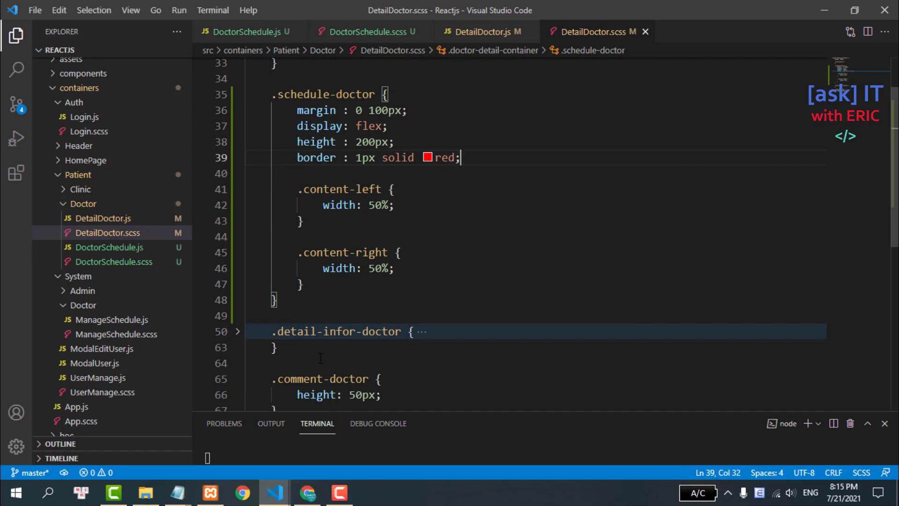
- In Chrome, inspect the red-bordered schedule box on the doctor page
click(308, 492)
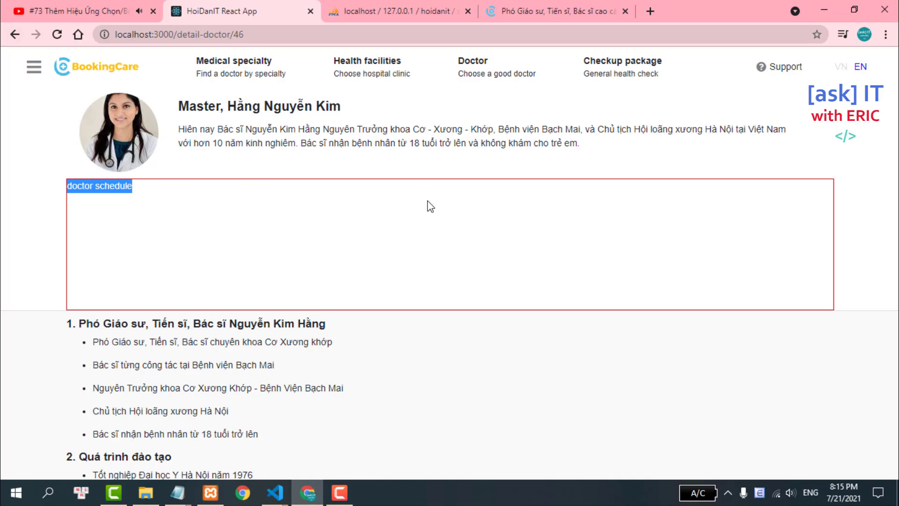
right_click(375, 210)
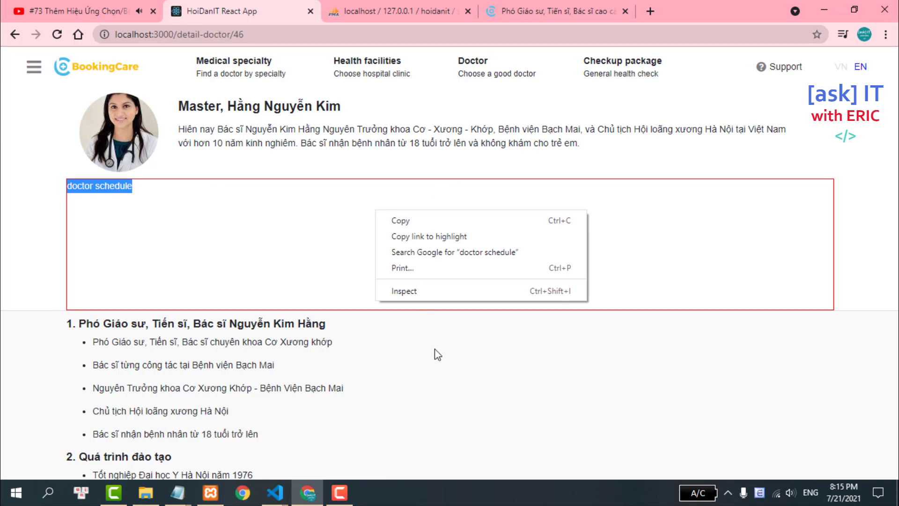
click(435, 290)
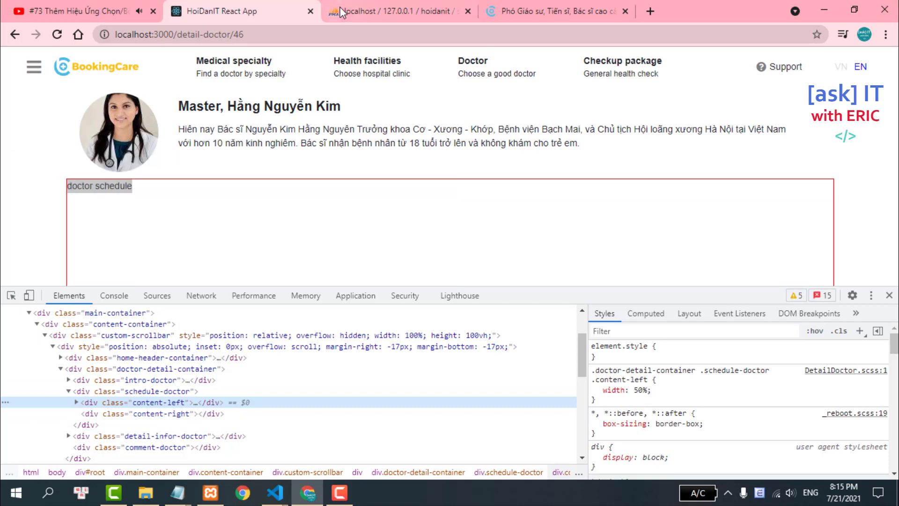
- Show the bookingcare.vn doctor page for reference on the schedule layout
click(365, 11)
click(496, 11)
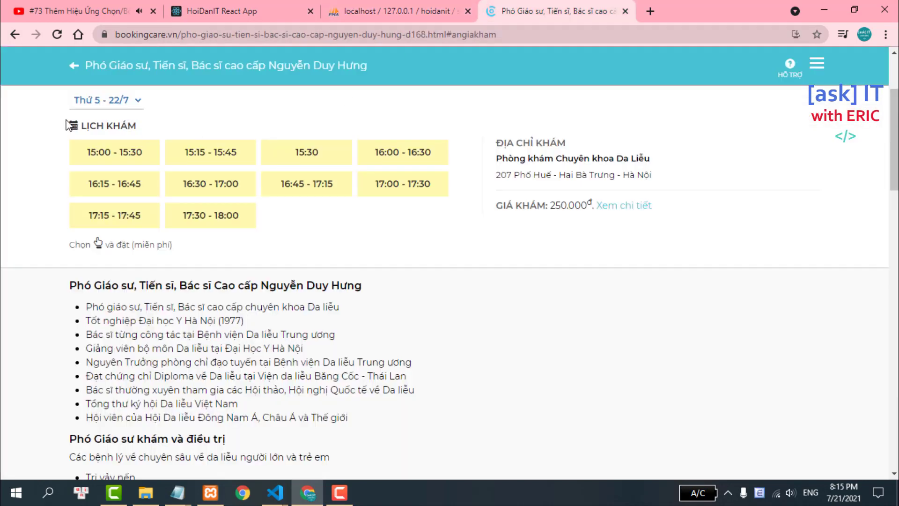
scroll(115, 184, up, 2)
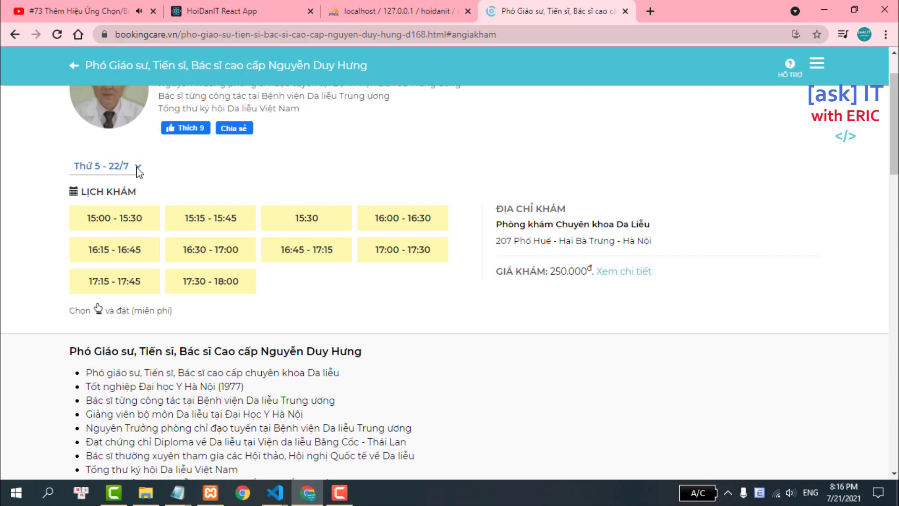
- Compare the doctor's appointment day list, keeping Thứ 5 - 22/7, against today's system date
click(132, 167)
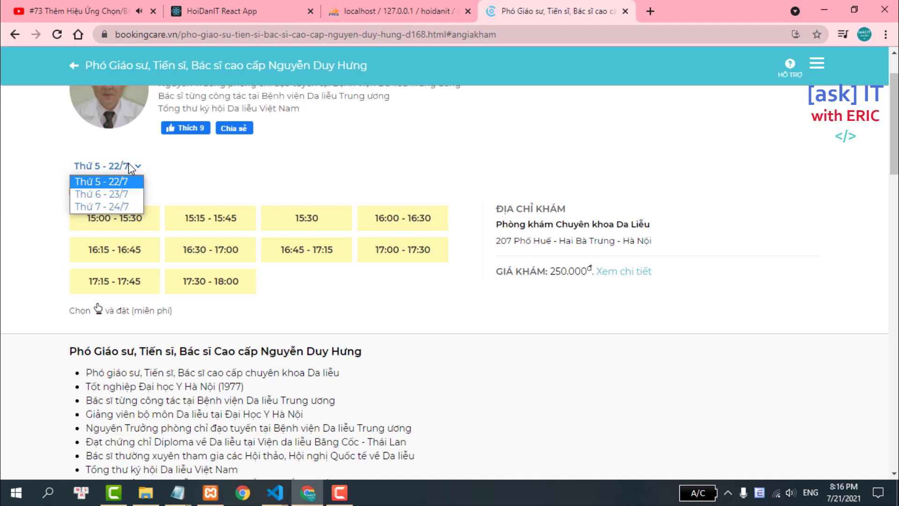
click(844, 494)
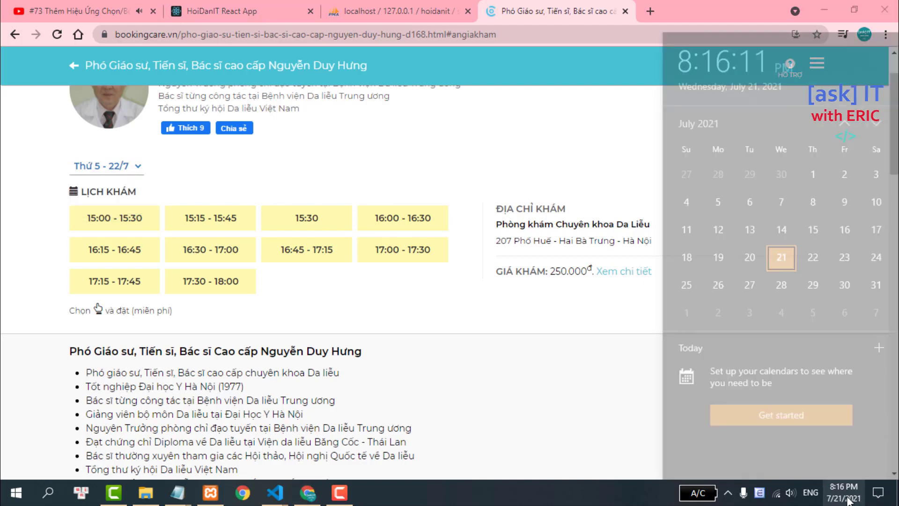
click(846, 499)
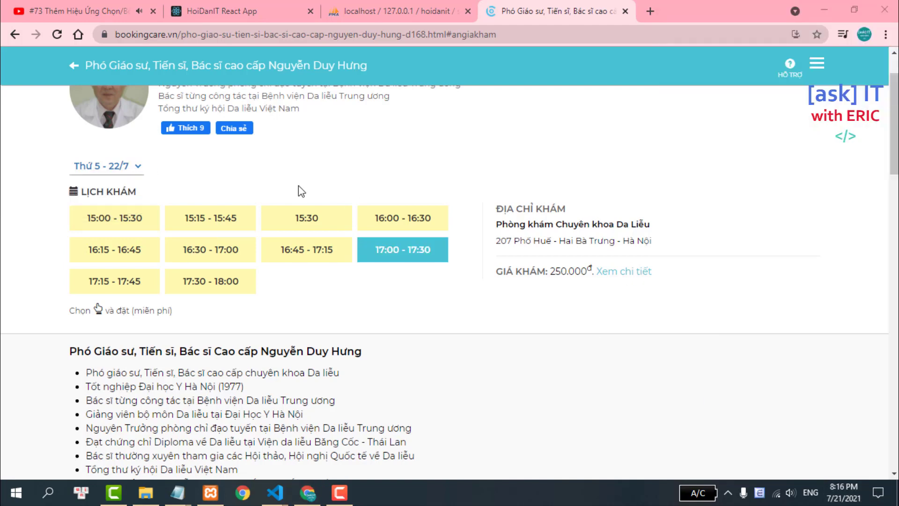
click(140, 168)
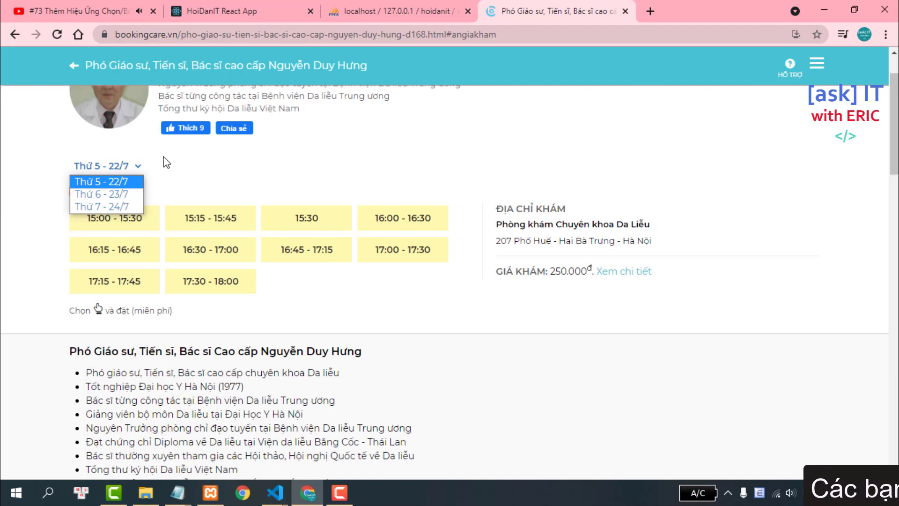
click(157, 163)
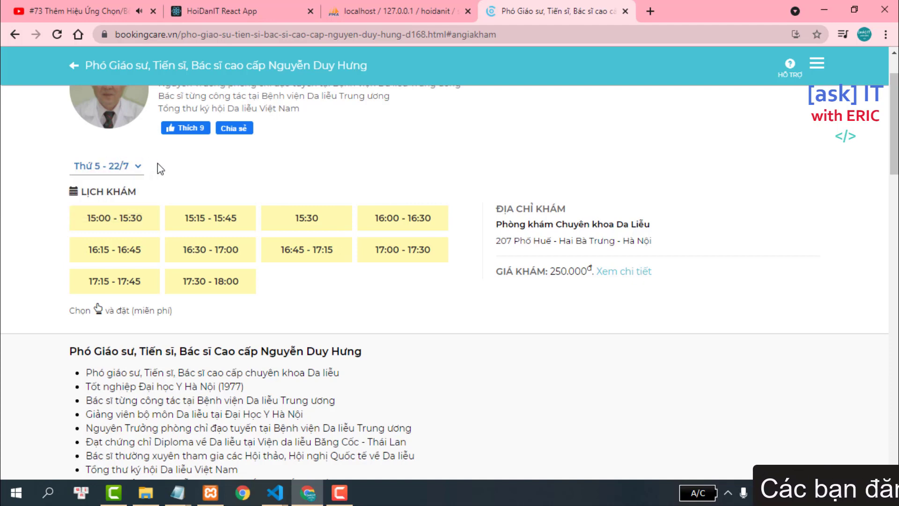
click(103, 167)
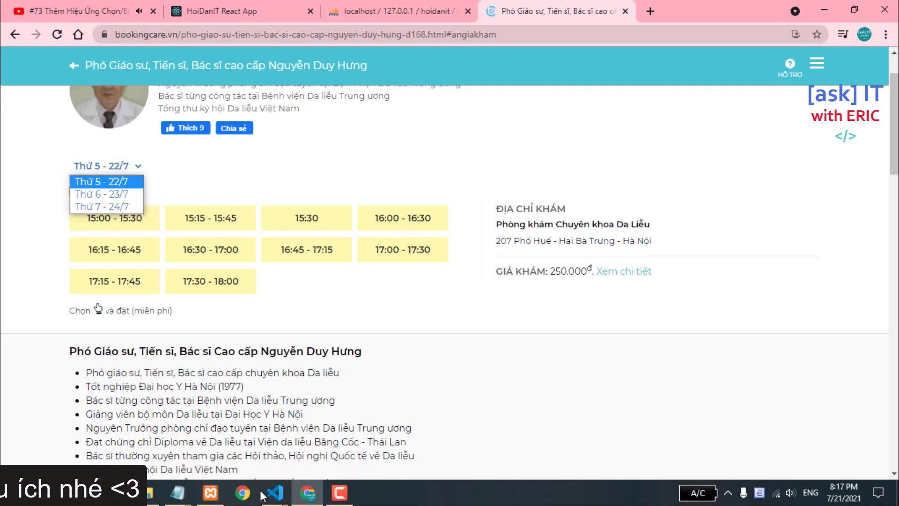
- In the backend doctorService.js window, enlarge the terminal and select the Buffer deprecation warning
click(277, 496)
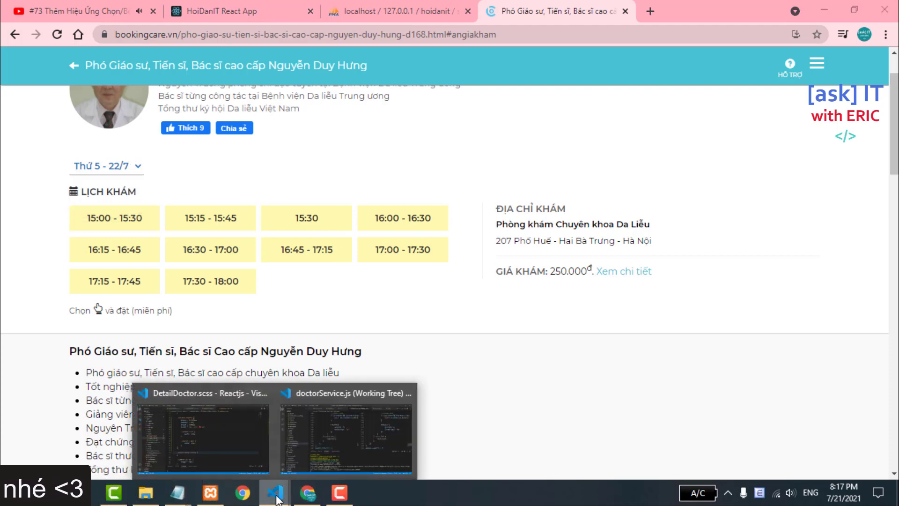
mouse_move(274, 492)
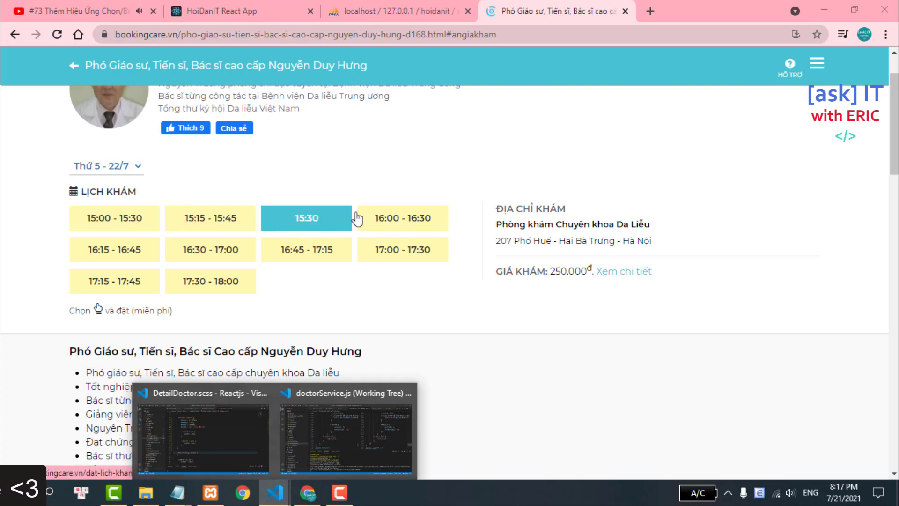
mouse_move(345, 428)
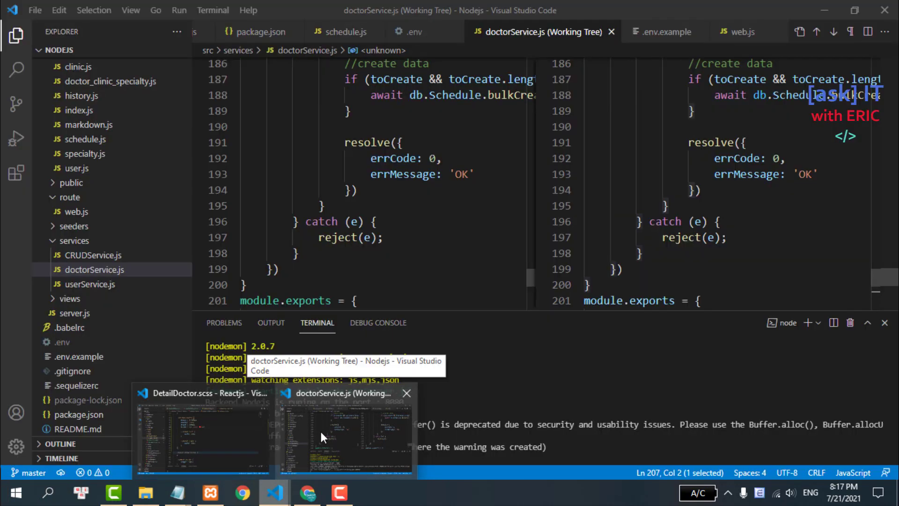
click(321, 432)
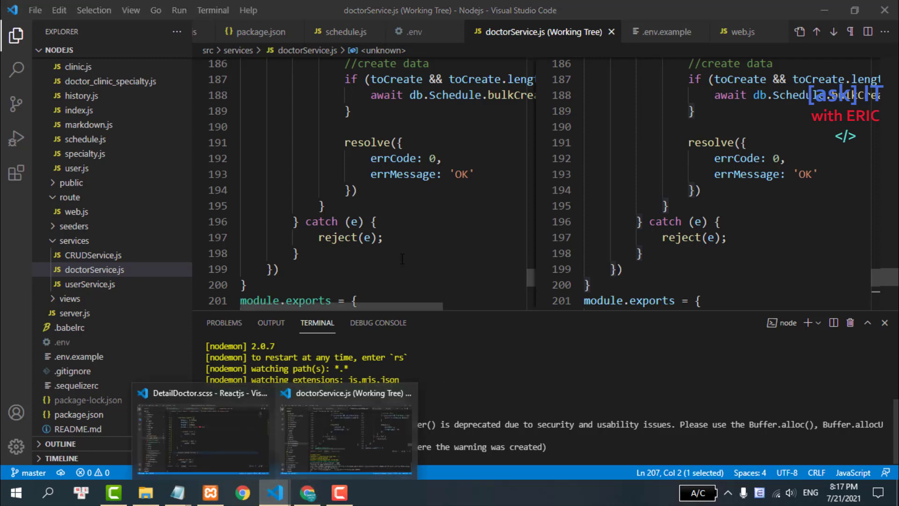
drag(457, 310, 500, 132)
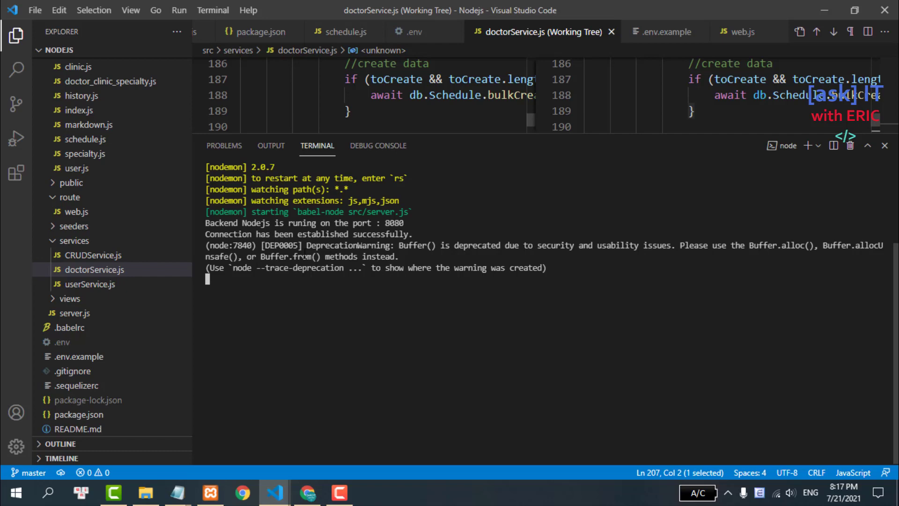
triple_click(305, 257)
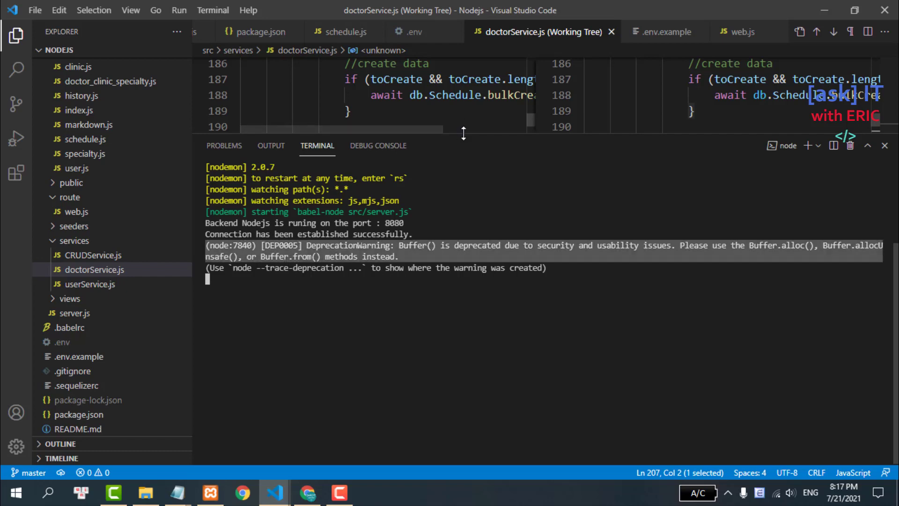
drag(464, 133, 463, 269)
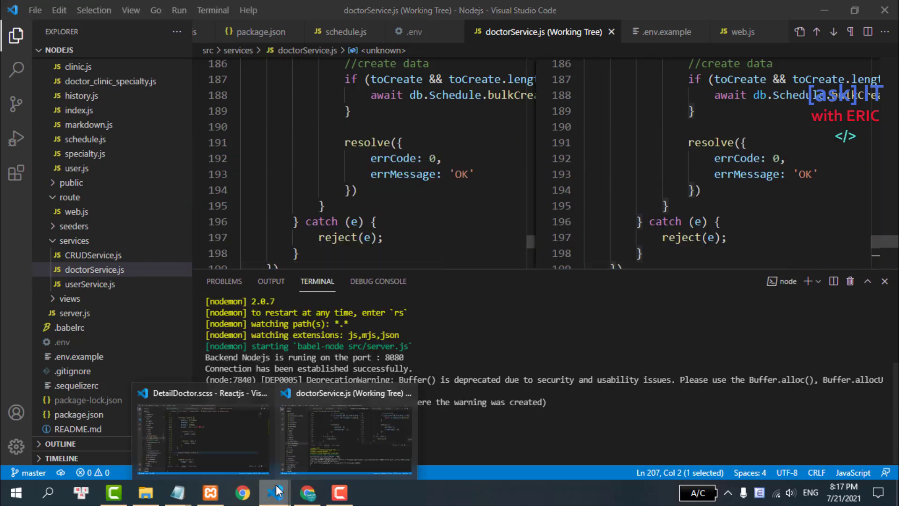
- Open DoctorSchedule.js in the React project, then go back to the BookingCare doctor page
click(228, 457)
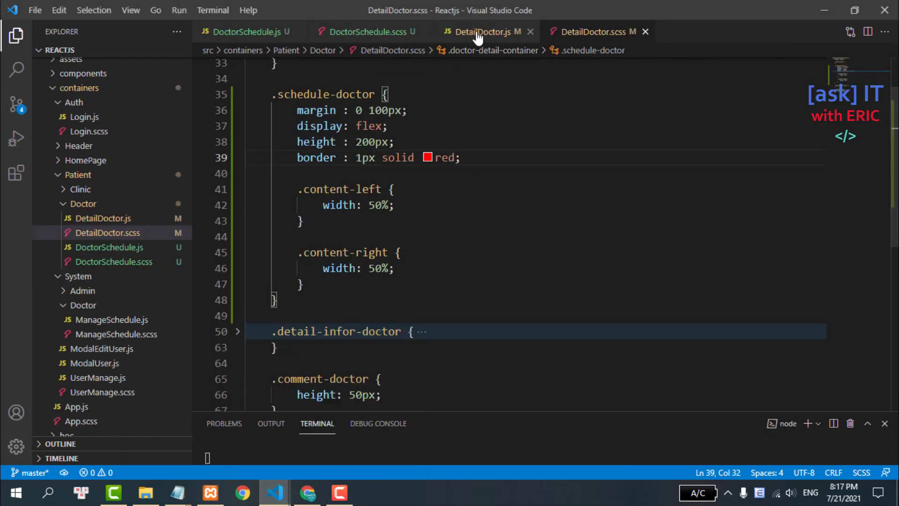
click(100, 249)
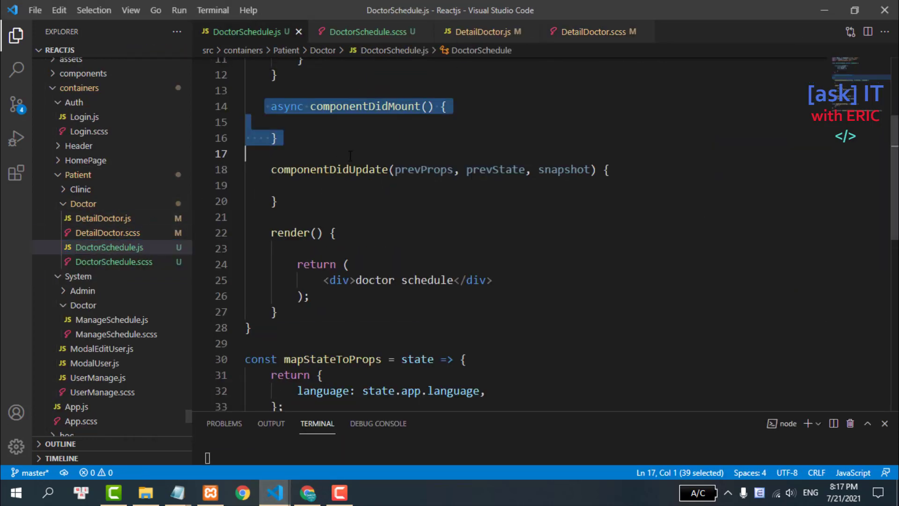
click(273, 496)
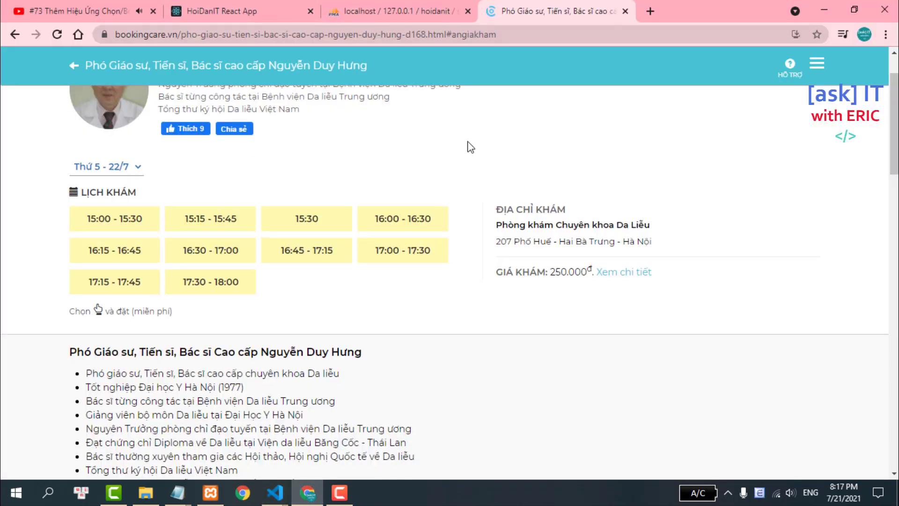
- Go back to the BookingCare homepage and open Cơ Xương Khớp in a new tab
scroll(471, 146, up, 2)
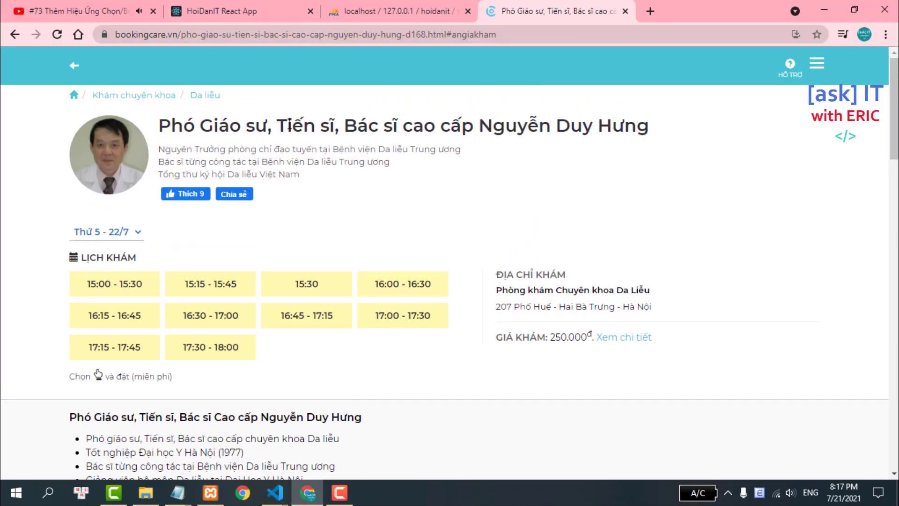
click(76, 59)
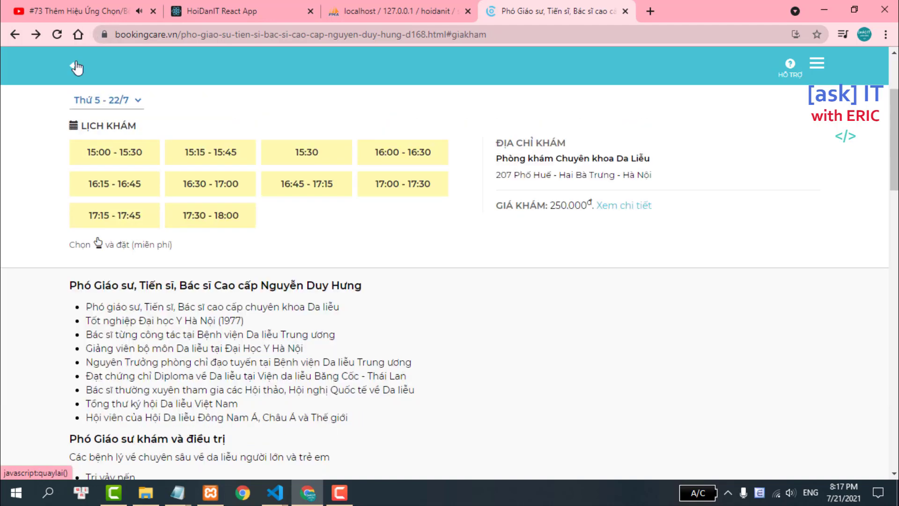
click(78, 68)
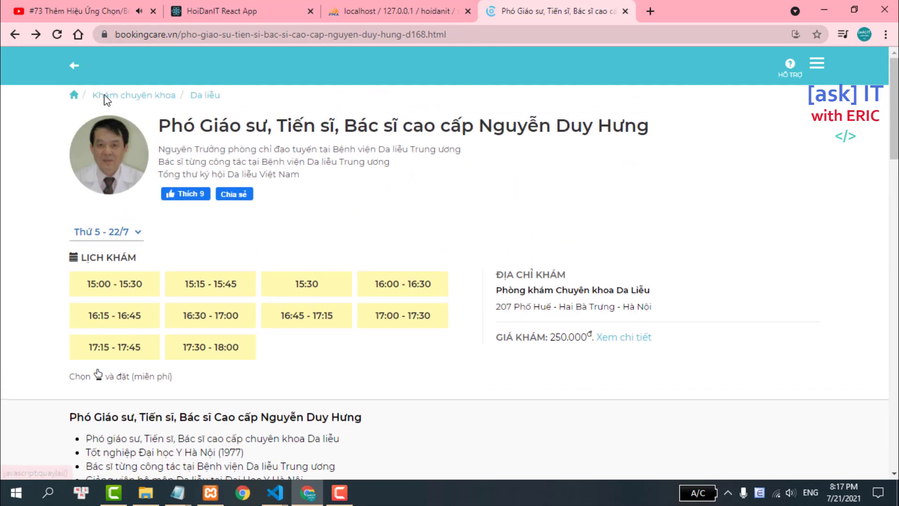
click(75, 69)
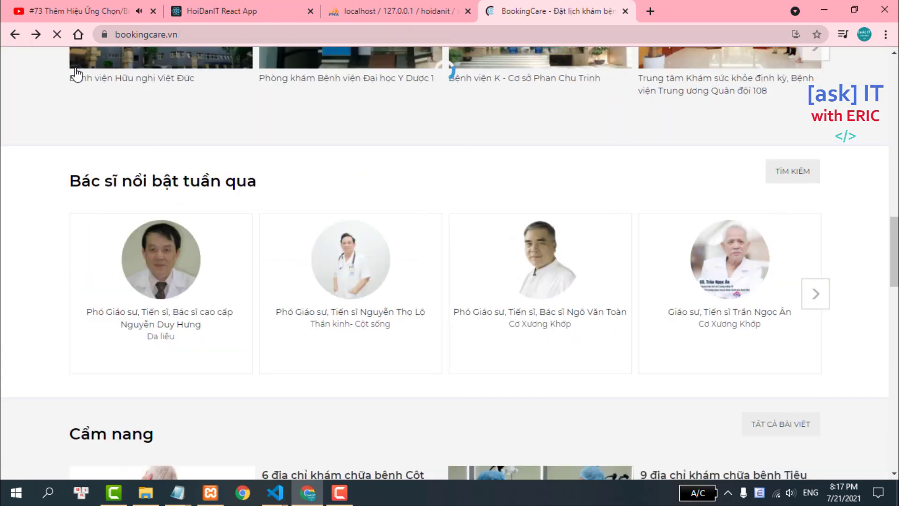
scroll(257, 192, up, 3)
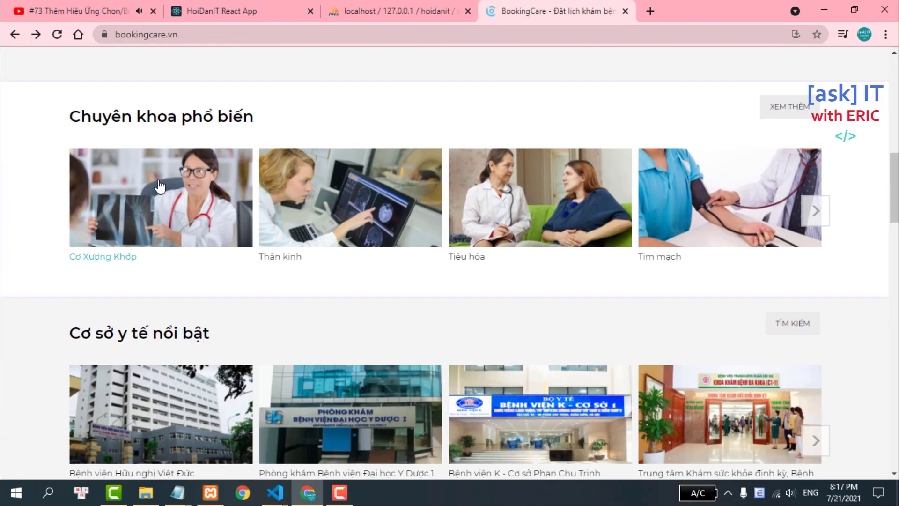
right_click(161, 179)
click(165, 191)
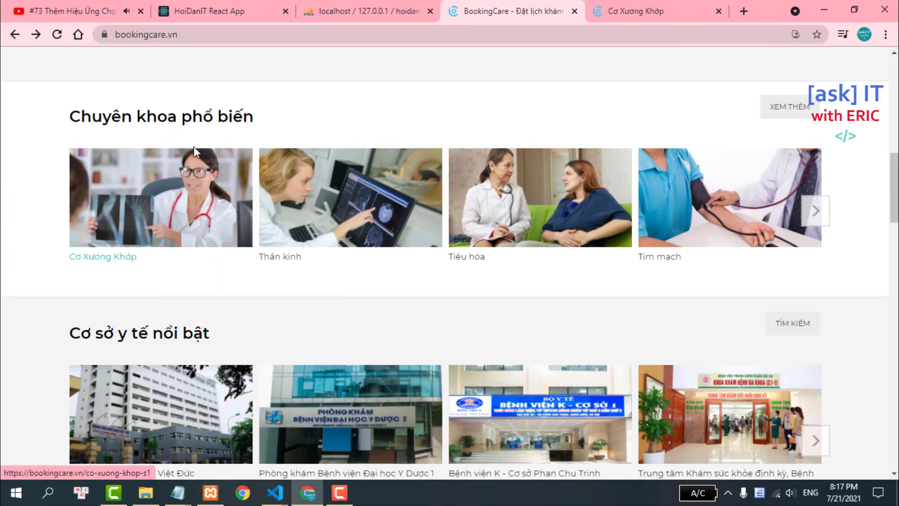
- Review the Cơ Xương Khớp page's first doctor, Thứ 5 - 22/7 day list and time slots
click(640, 7)
scroll(317, 150, down, 3)
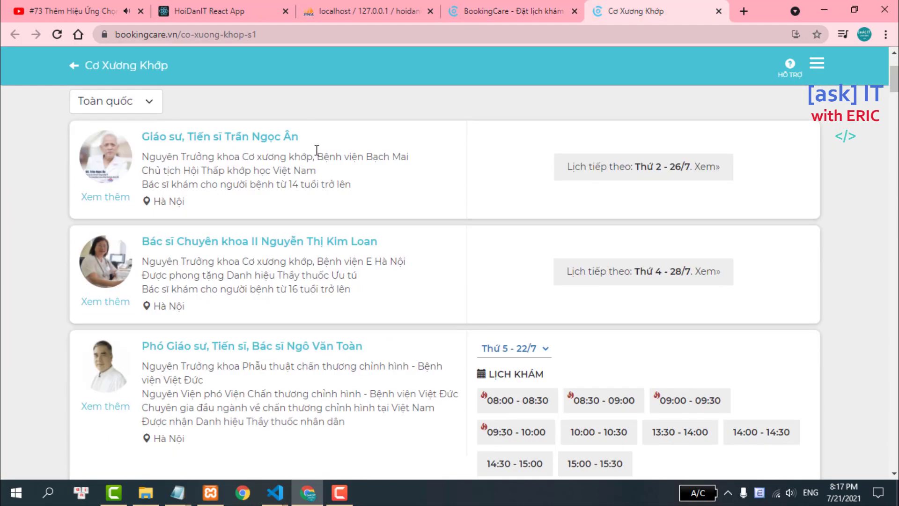
mouse_move(300, 137)
mouse_down()
mouse_move(134, 136)
mouse_move(145, 136)
mouse_up()
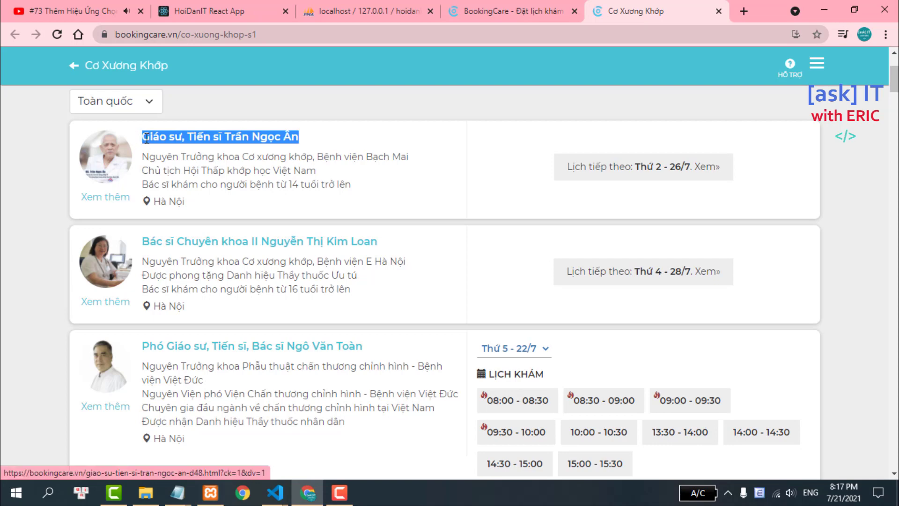
scroll(150, 139, down, 3)
scroll(546, 154, down, 3)
scroll(512, 162, up, 2)
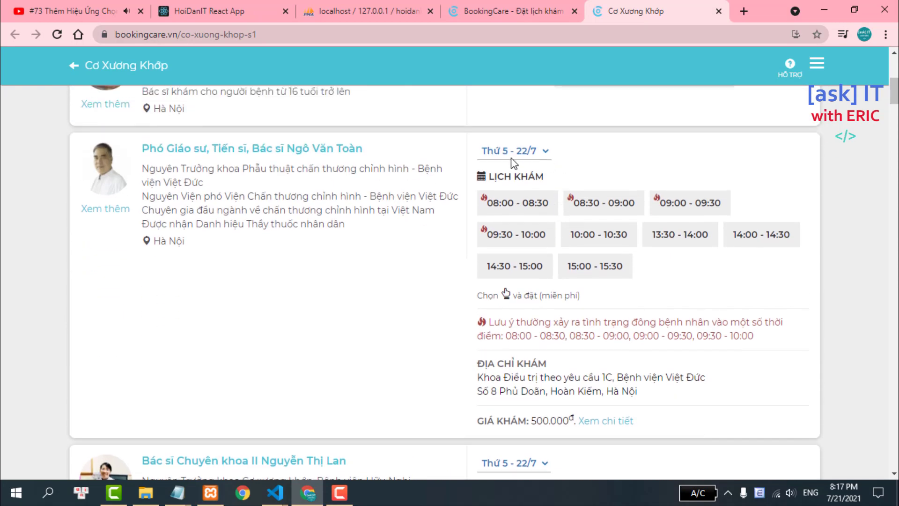
click(527, 155)
click(522, 163)
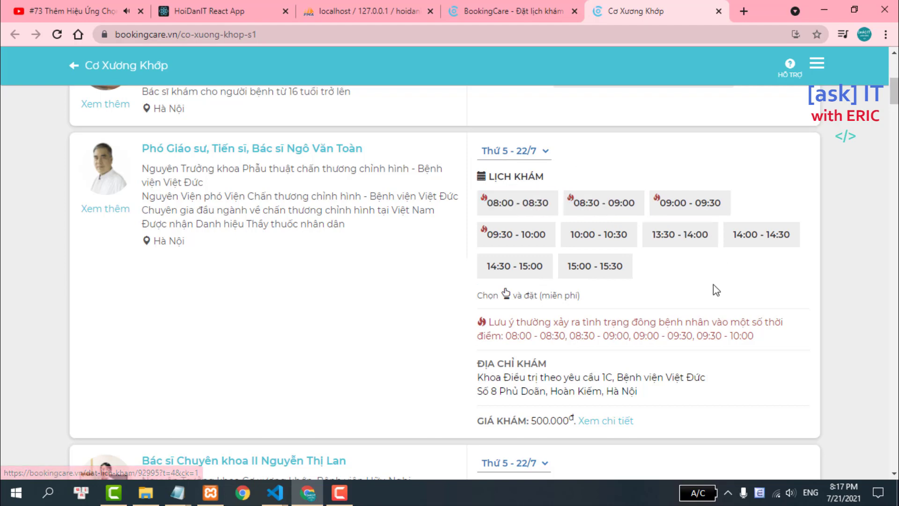
mouse_move(716, 289)
mouse_down()
mouse_move(501, 192)
mouse_move(487, 149)
mouse_up()
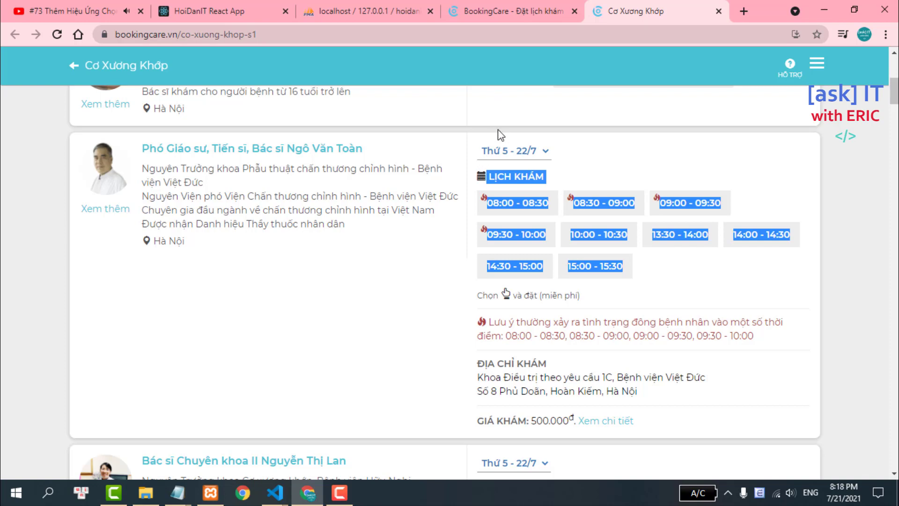
click(472, 10)
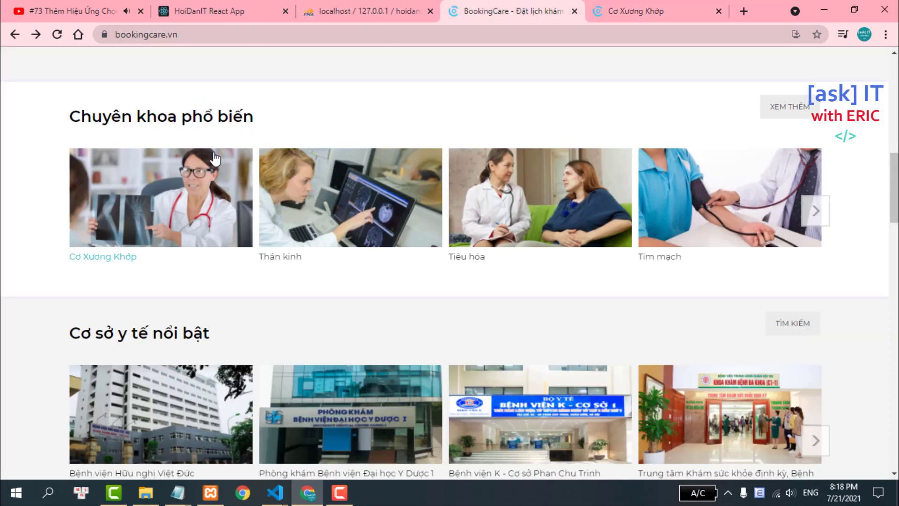
- Open the Bệnh viện Hữu nghị Việt Đức page and check its doctor's appointment date list
scroll(215, 159, down, 2)
scroll(213, 179, down, 1)
scroll(141, 218, down, 1)
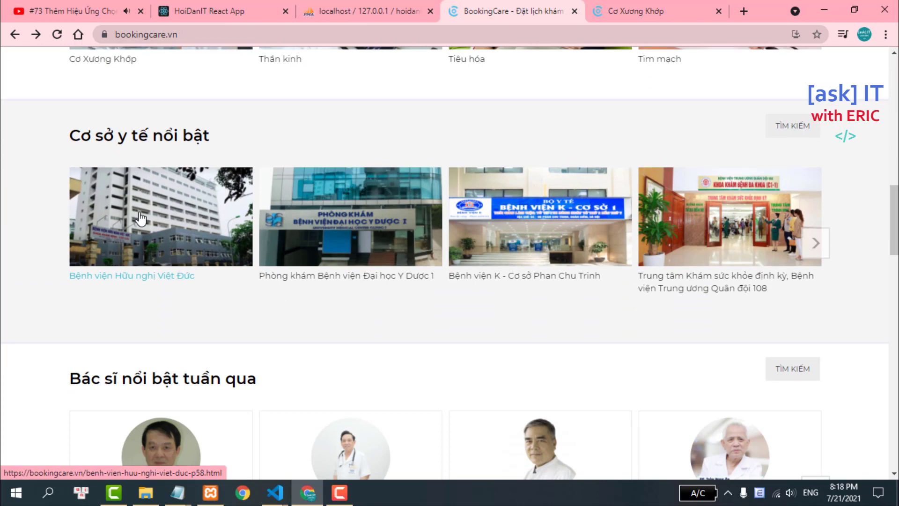
click(140, 218)
scroll(339, 151, down, 5)
scroll(342, 151, down, 4)
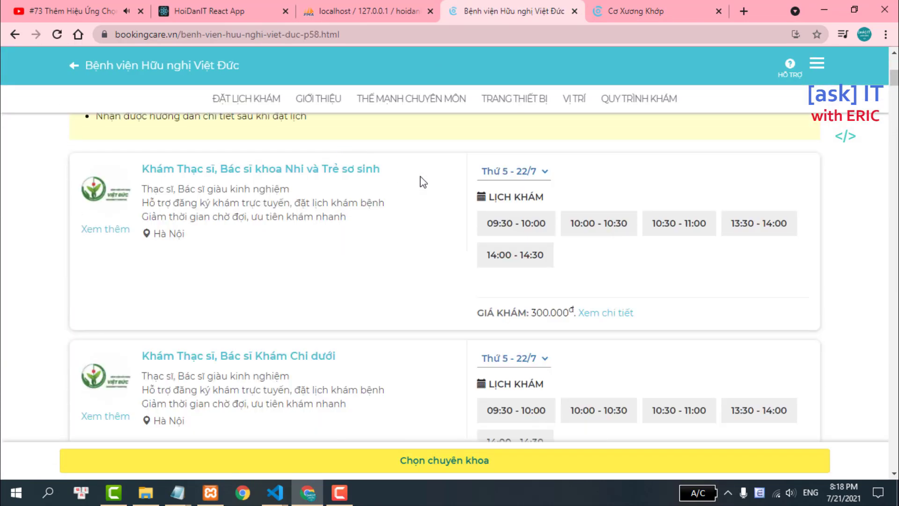
click(499, 171)
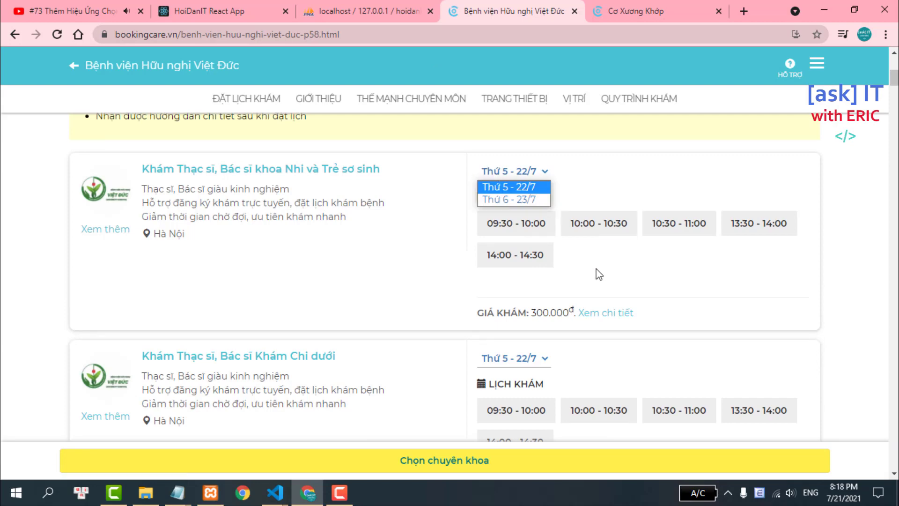
click(586, 173)
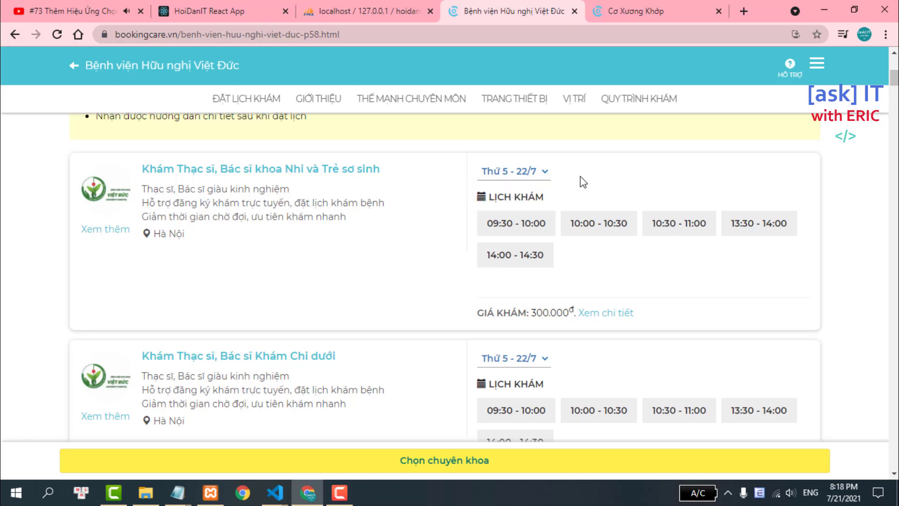
click(528, 174)
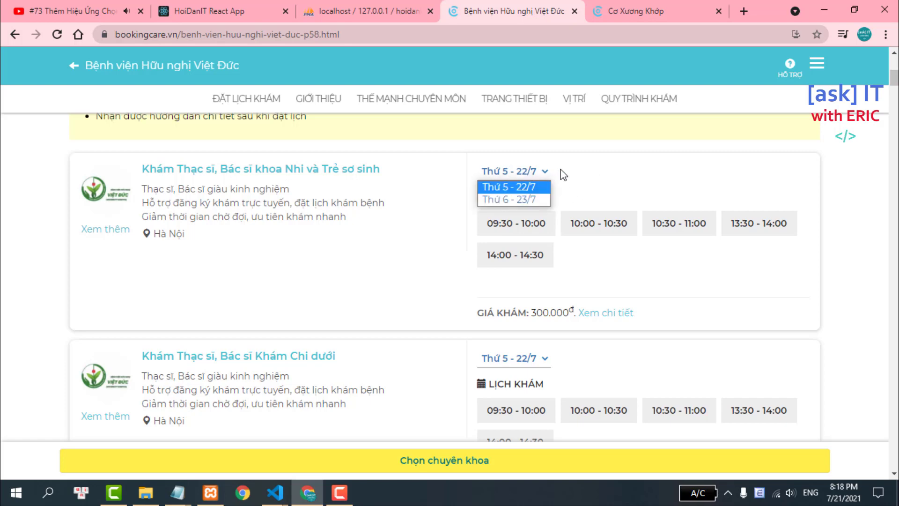
click(570, 175)
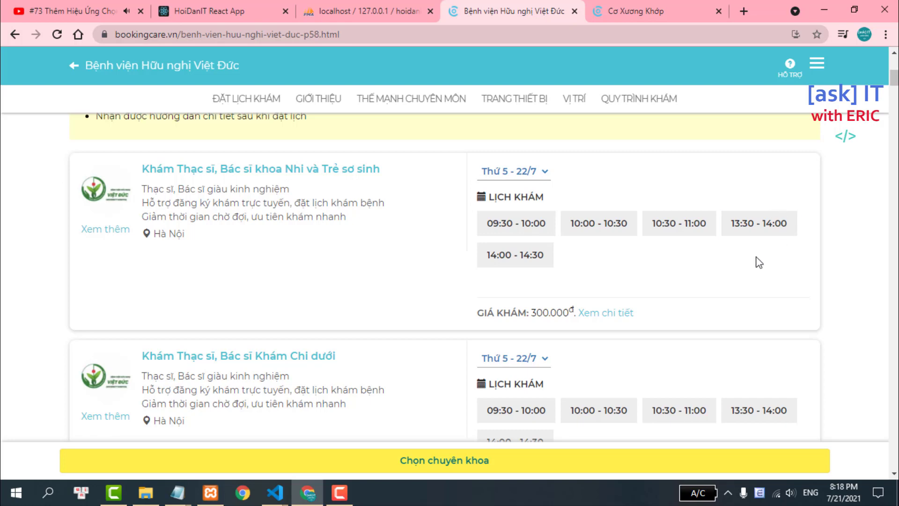
- Return to the home page and open a featured doctor's detail page
click(74, 65)
scroll(178, 187, down, 5)
click(193, 252)
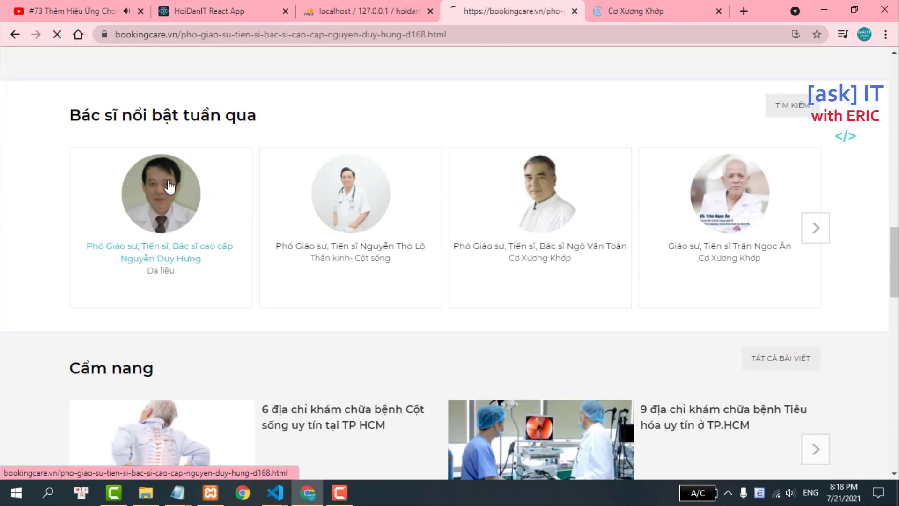
click(276, 489)
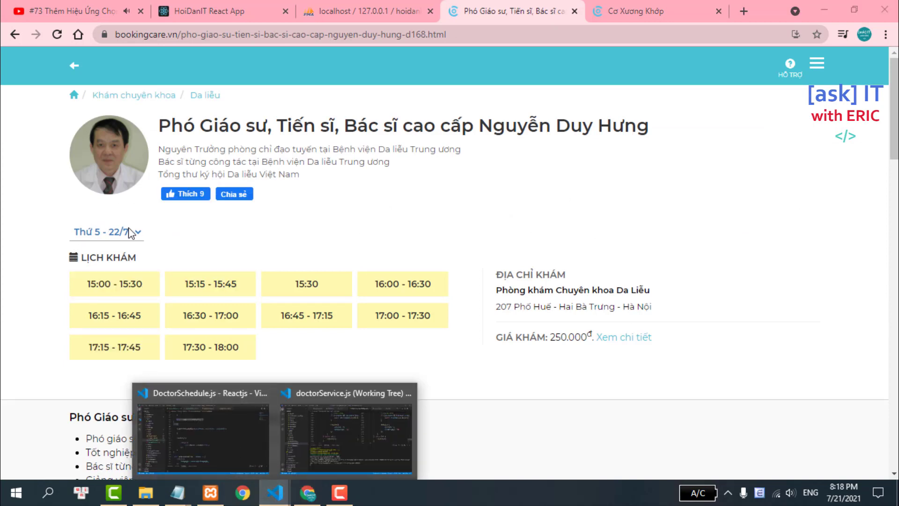
mouse_move(202, 431)
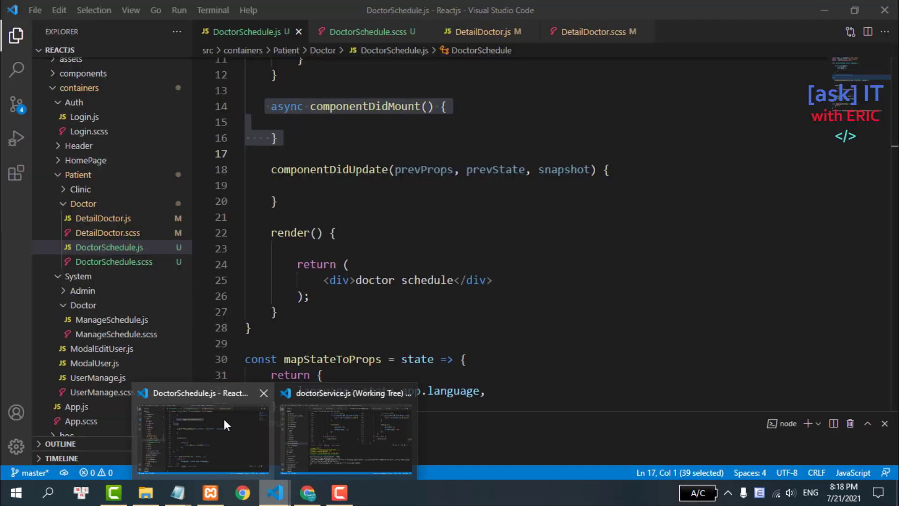
- Replace the placeholder markup with a div classed doctor-schedule-container
click(225, 419)
scroll(341, 169, down, 2)
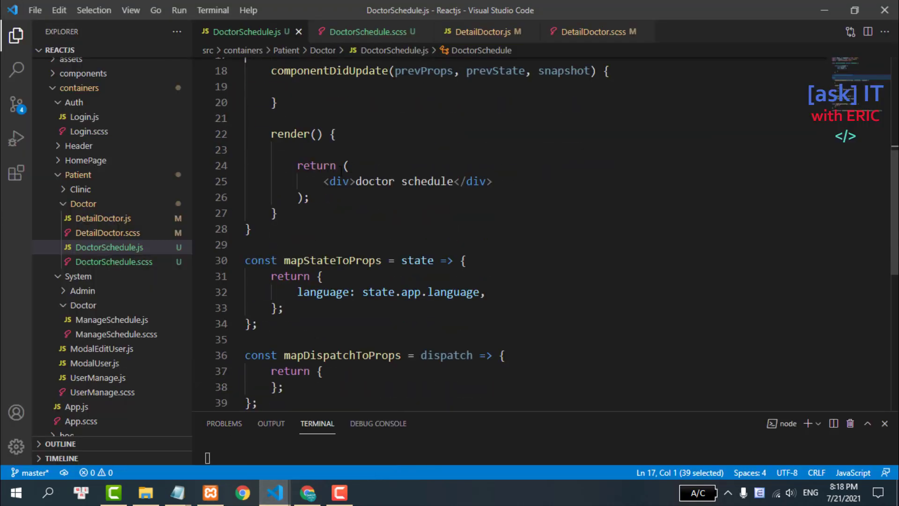
drag(319, 186, 578, 183)
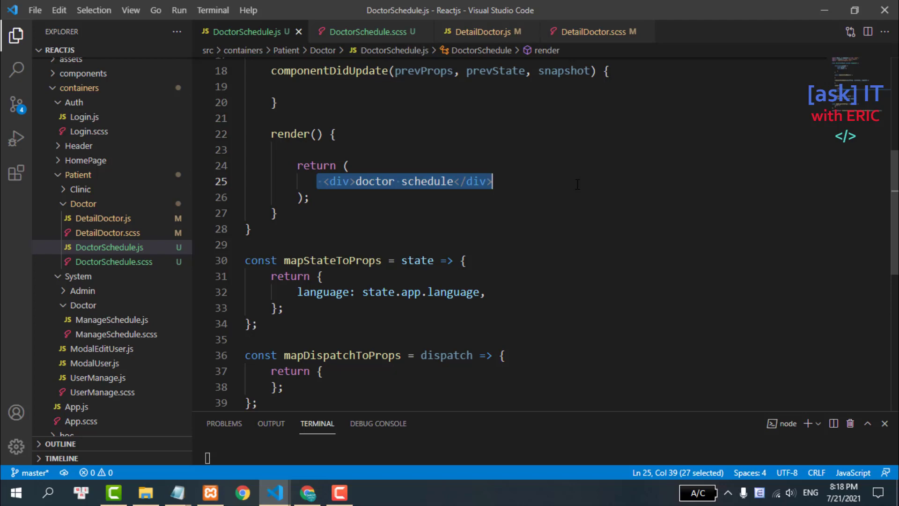
key(BackSpace)
text(<div)
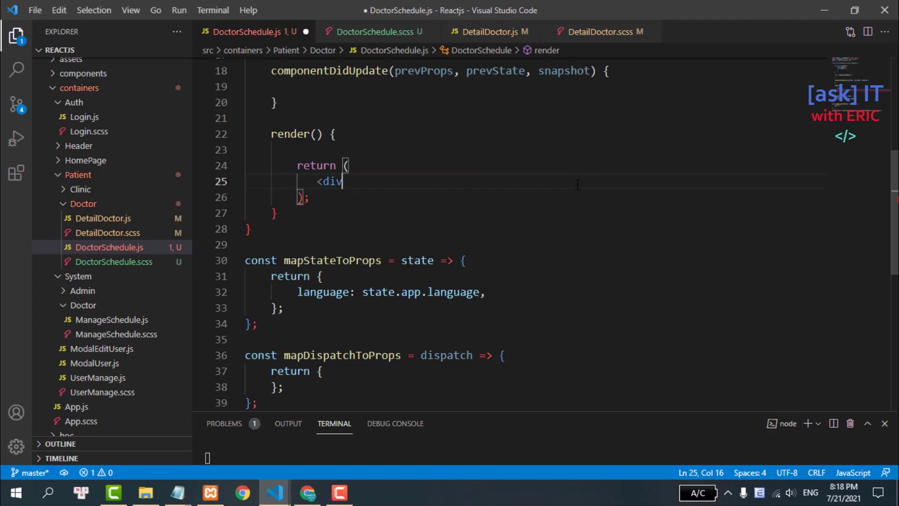
text(>)
key(Return)
key(Up)
text(cl)
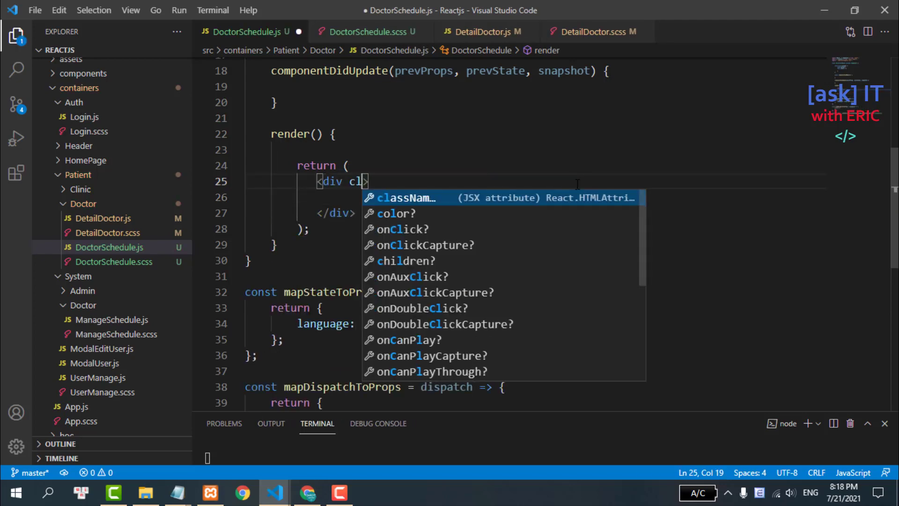
text(as)
key(Tab)
text(=")
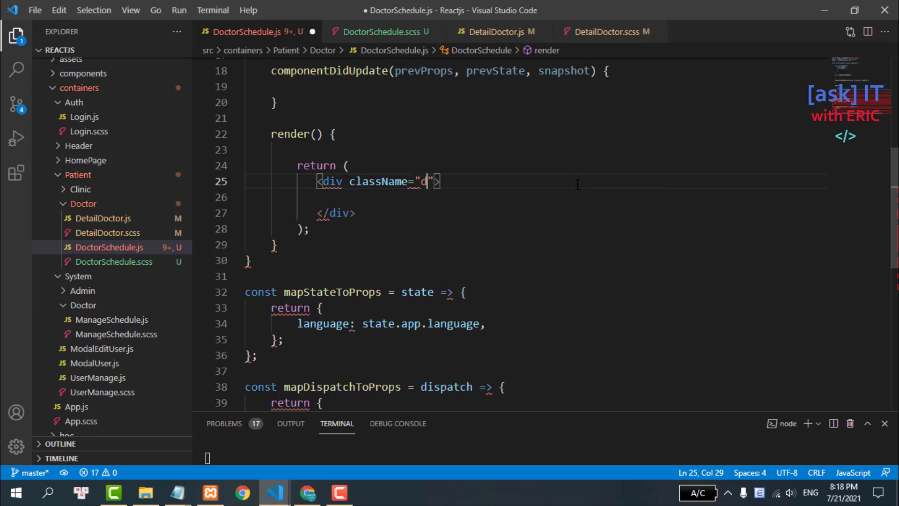
text(doctor)
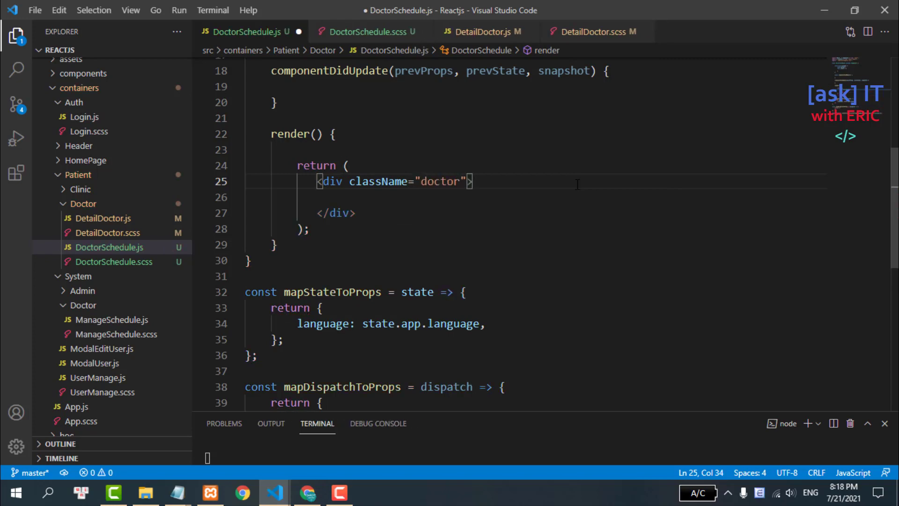
text(-schedul)
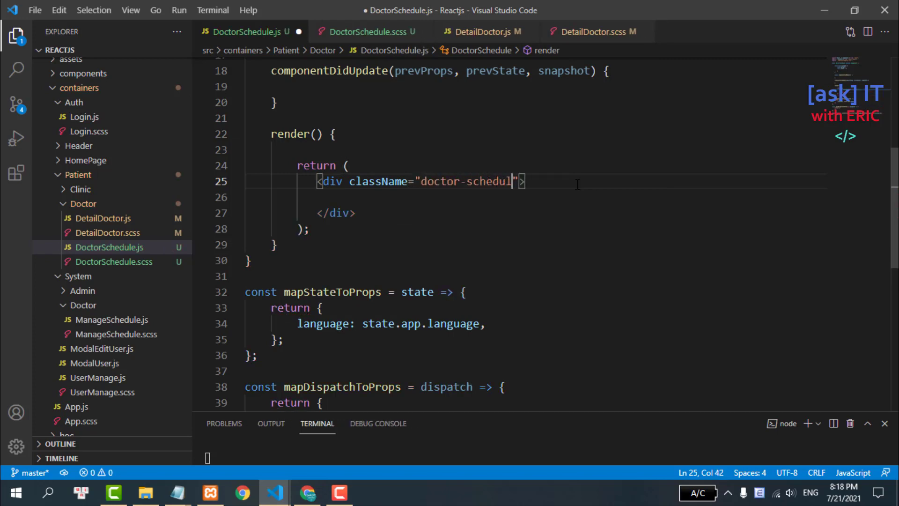
text(e-conte)
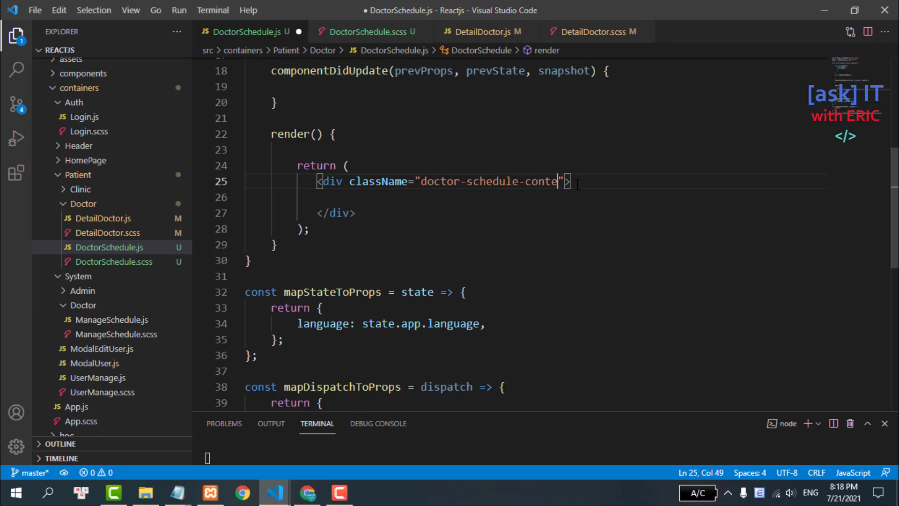
key(BackSpace)
text(ainer)
click(309, 493)
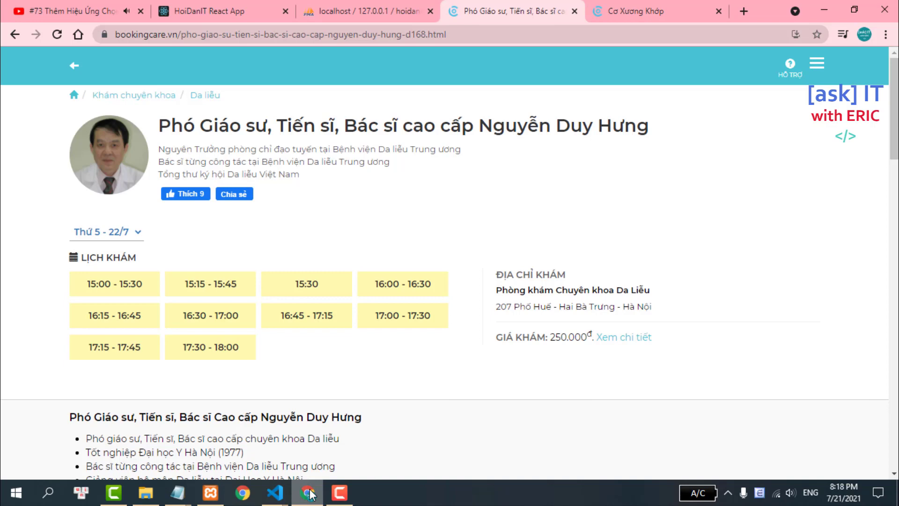
click(309, 493)
- Nest a div with className all-schedule inside the container
click(414, 197)
text(<div)
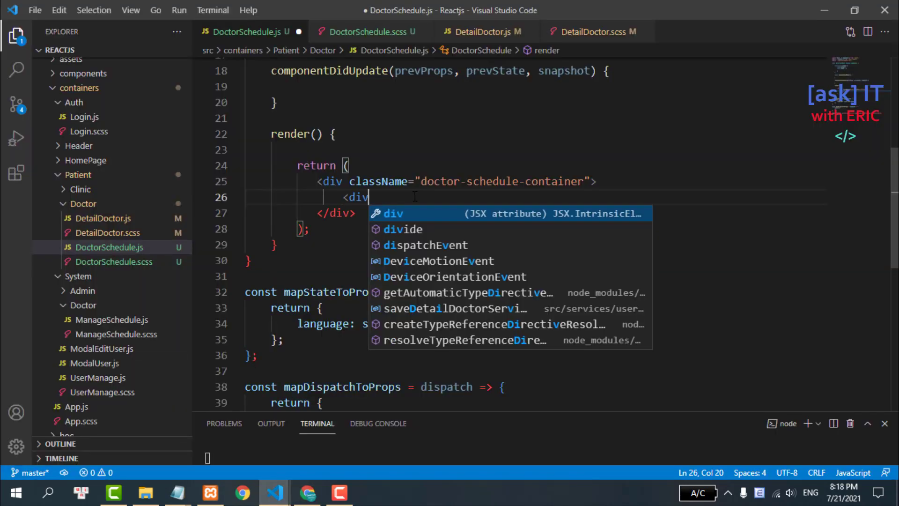
text(>)
key(Return)
key(Up)
text(c)
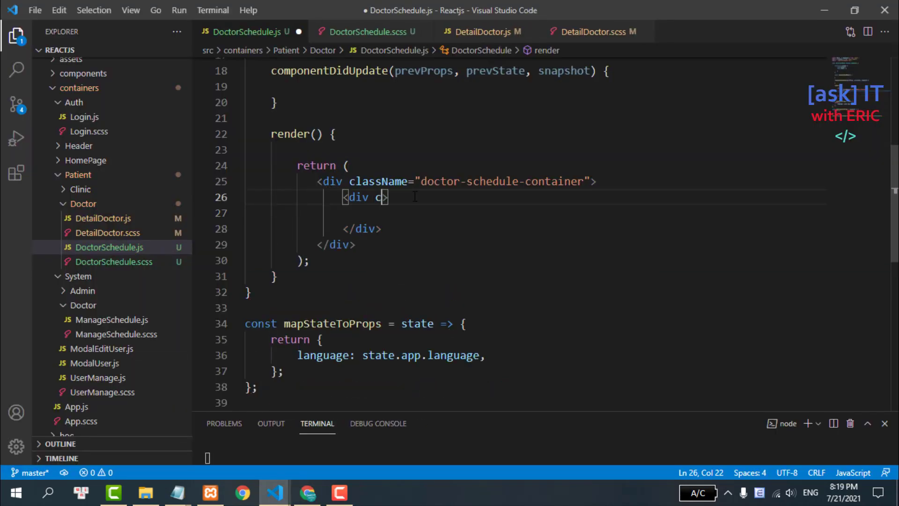
text(lassName=")
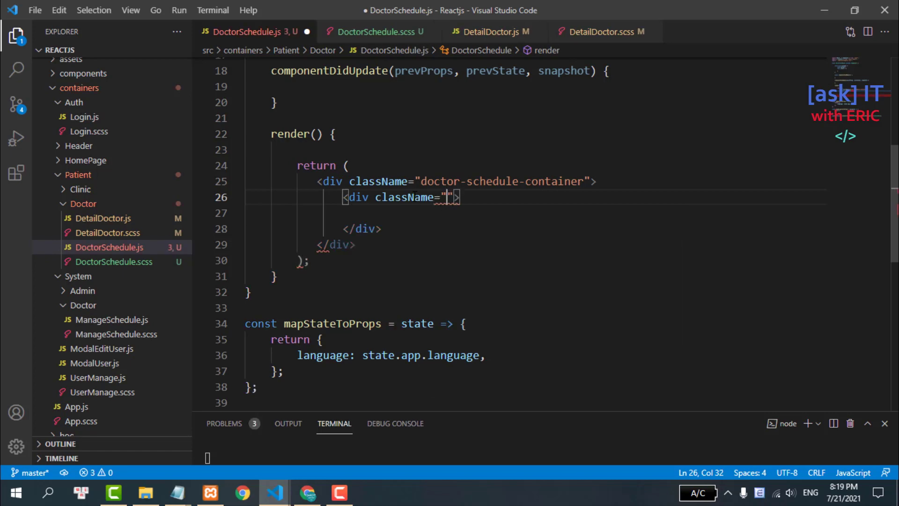
text(all)
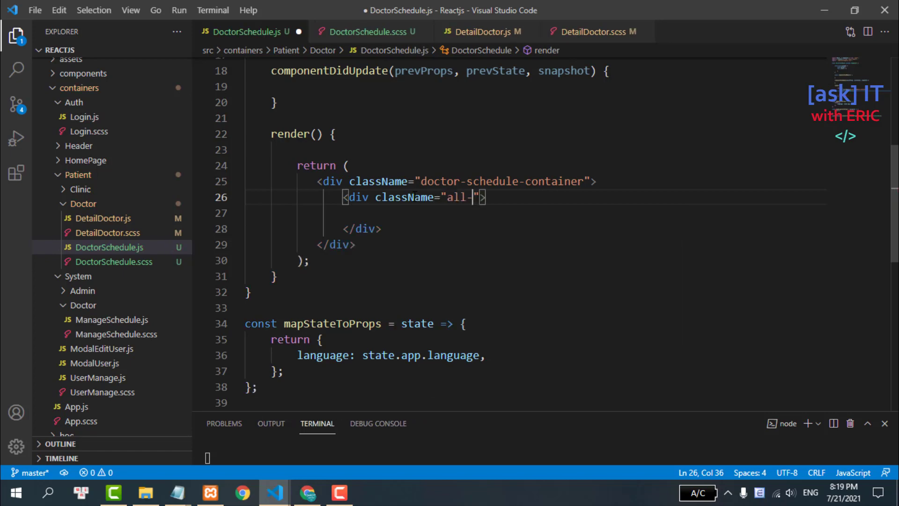
text(-sc)
key(BackSpace)
key(BackSpace)
key(BackSpace)
key(BackSpace)
key(BackSpace)
key(BackSpace)
text(sl)
key(BackSpace)
key(BackSpace)
text(all)
text(-s)
text(chedul)
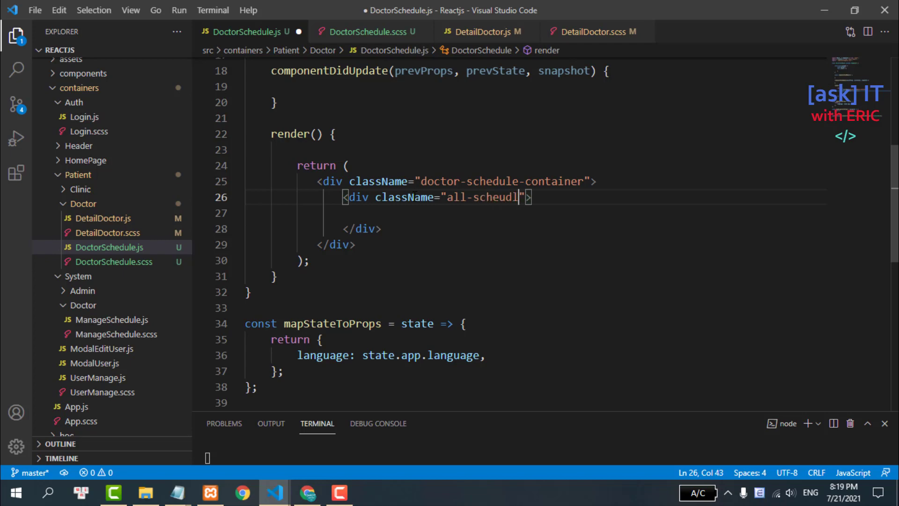
key(BackSpace)
key(BackSpace)
key(BackSpace)
text(le)
key(BackSpace)
key(BackSpace)
text(dul)
key(BackSpace)
key(BackSpace)
key(BackSpace)
text(dule)
- Add a sibling div with className all-available-time and save DoctorSchedule.js
click(438, 228)
key(Return)
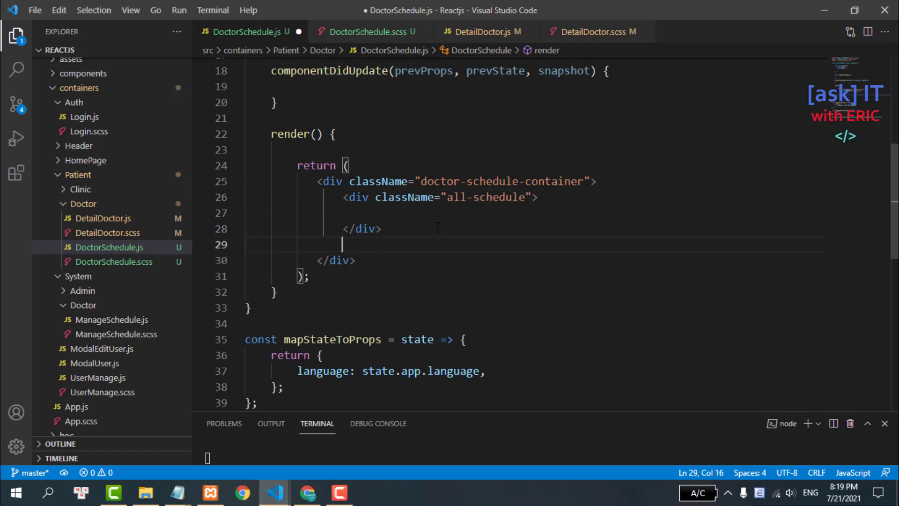
text(div)
key(Tab)
key(Return)
key(Up)
key(Left)
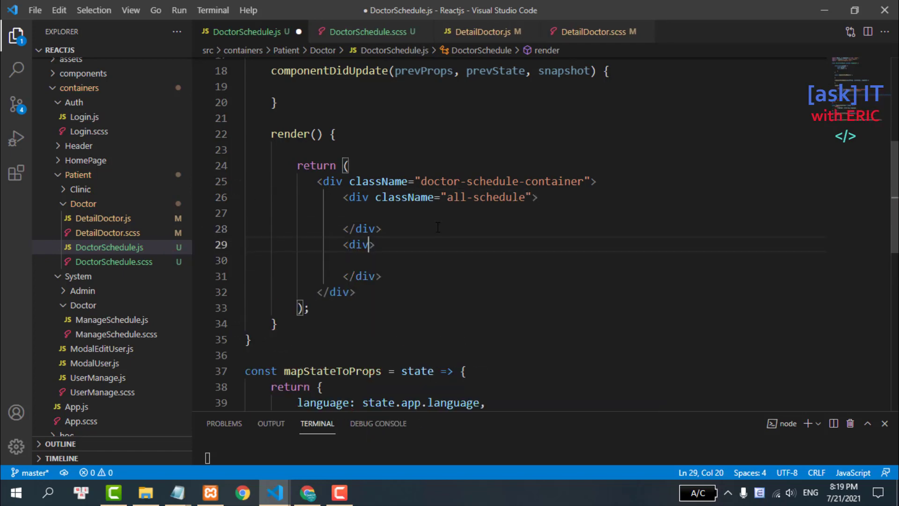
text(className)
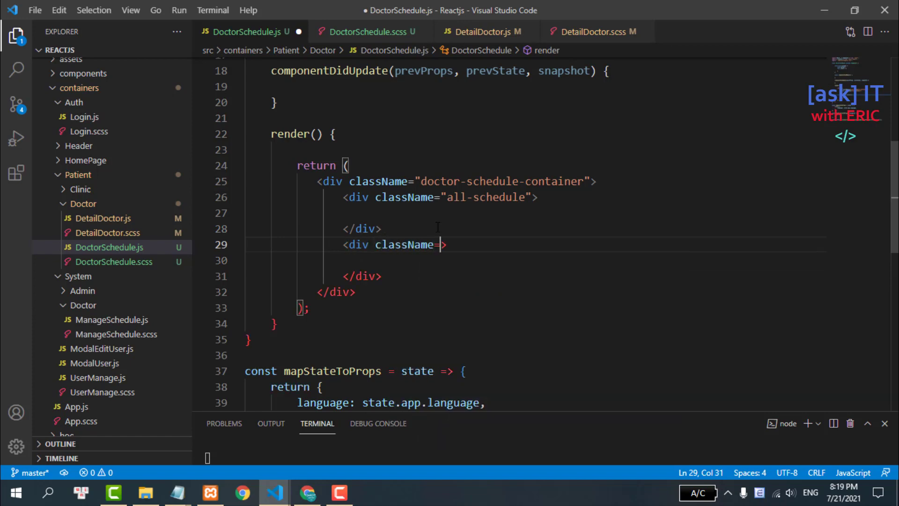
text(="al-)
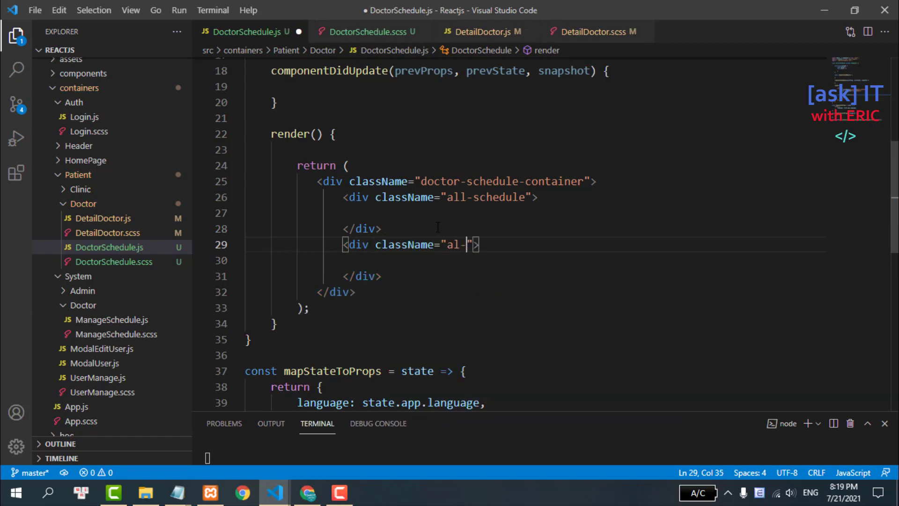
key(BackSpace)
text(l-a)
text(vailable)
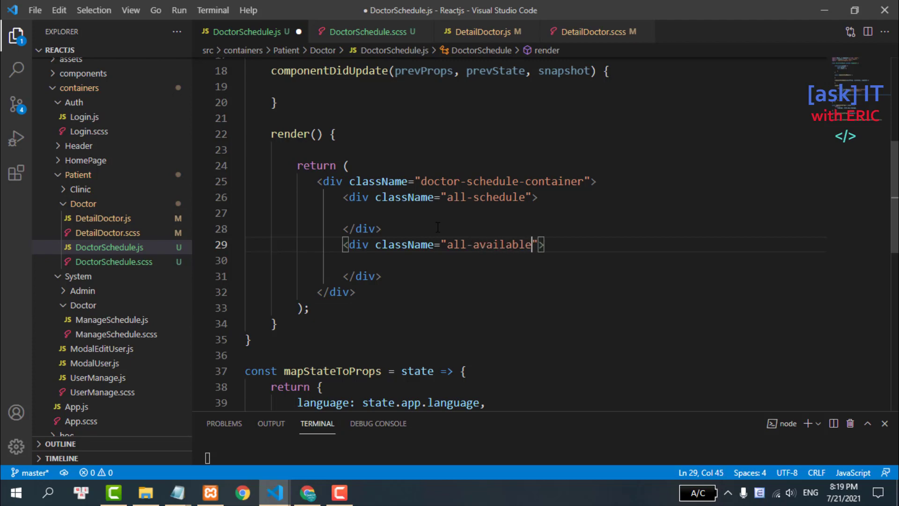
text(-time)
drag(333, 201, 389, 230)
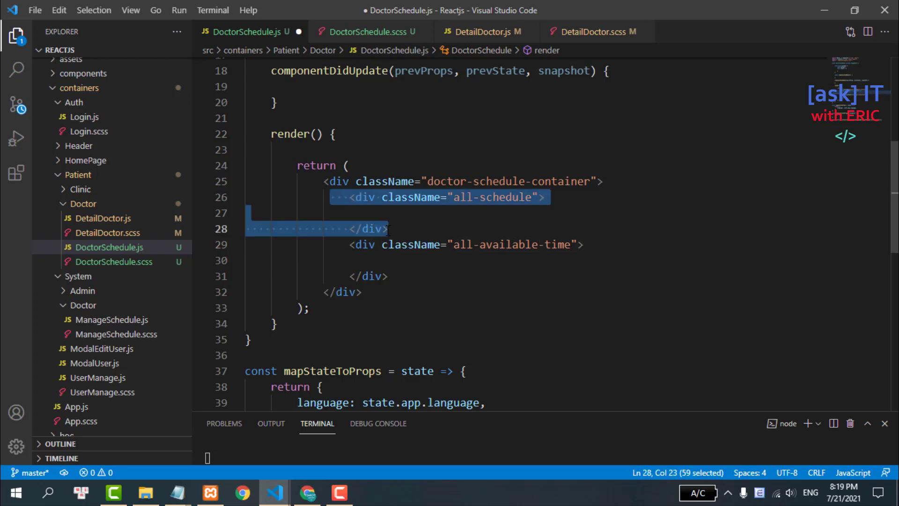
key(ctrl+s)
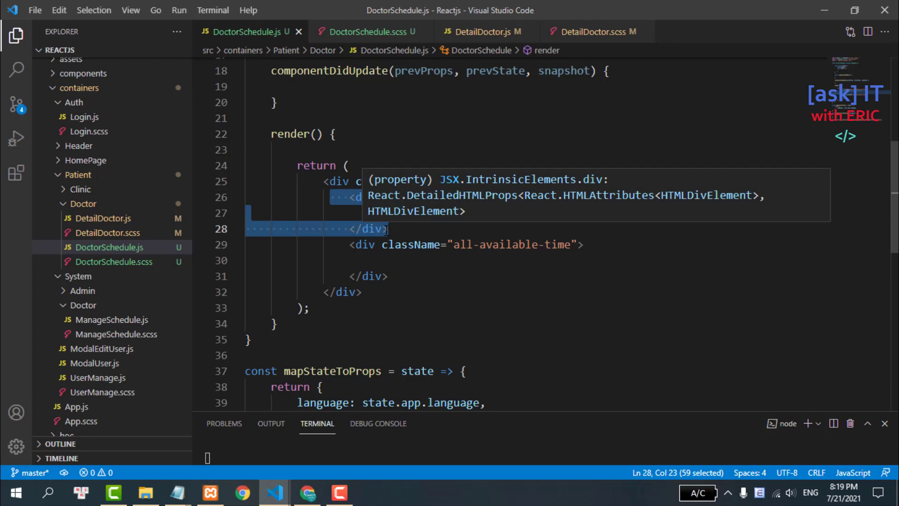
- Inspect the doctor page's date select in DevTools to view its markup and styles
click(307, 492)
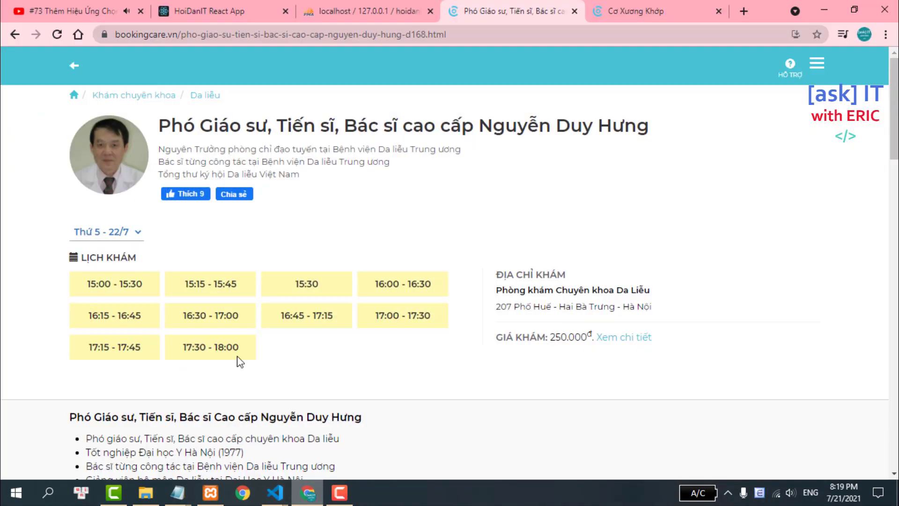
click(136, 234)
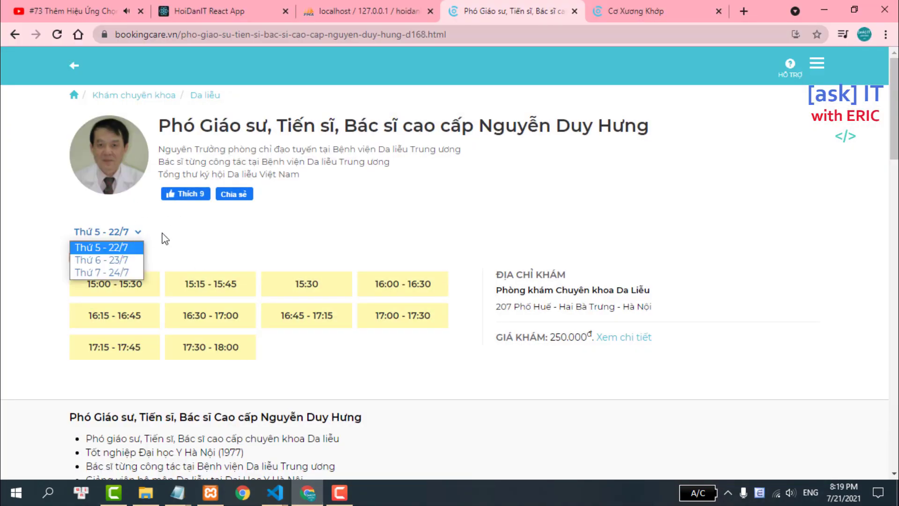
right_click(124, 235)
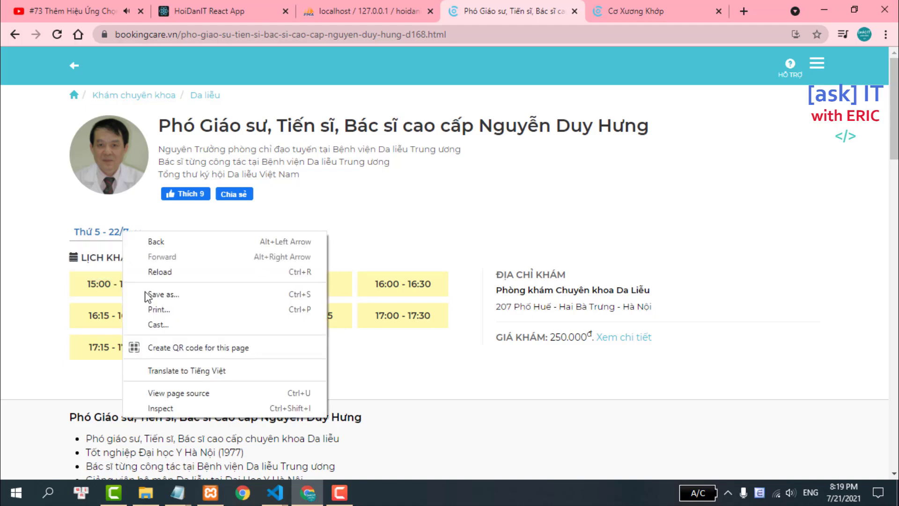
click(159, 408)
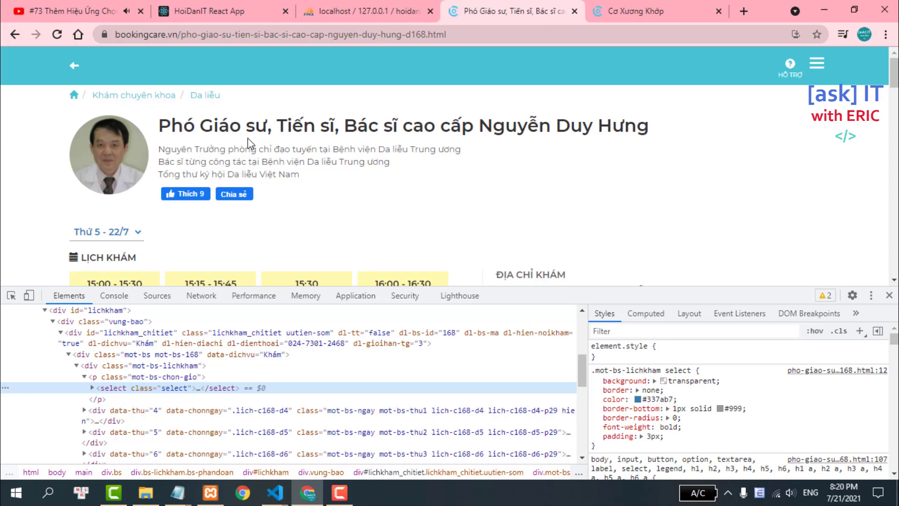
- Google 'react select' in a new tab and open the React Select result in another tab
click(742, 8)
text(react sle)
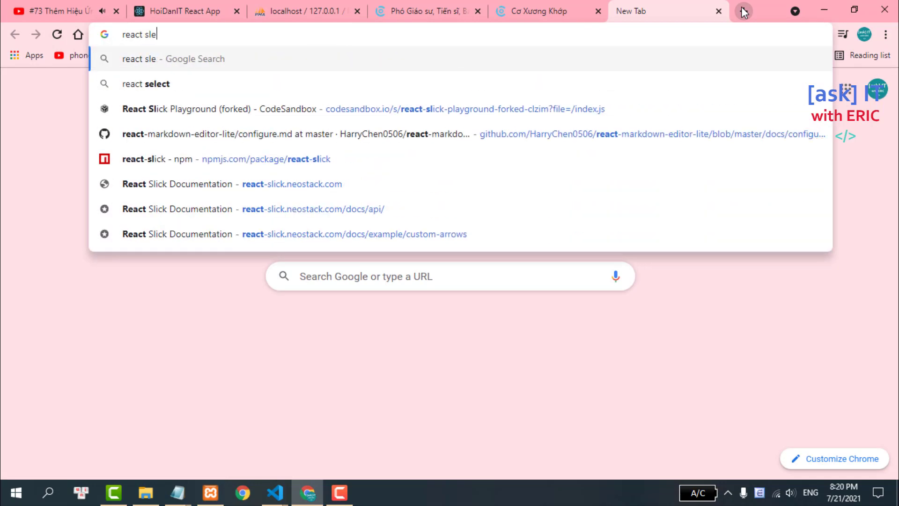
key(BackSpace)
key(BackSpace)
text(e)
key(BackSpace)
text(el)
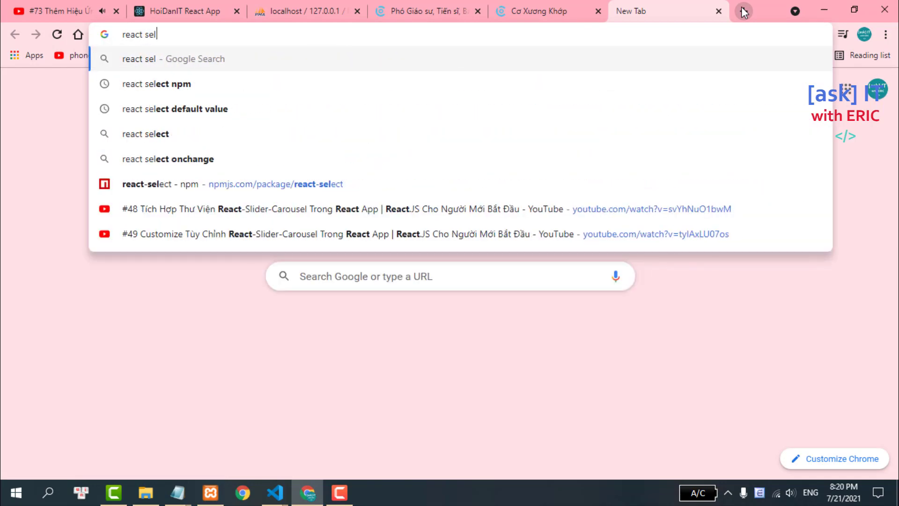
text(ect)
key(Return)
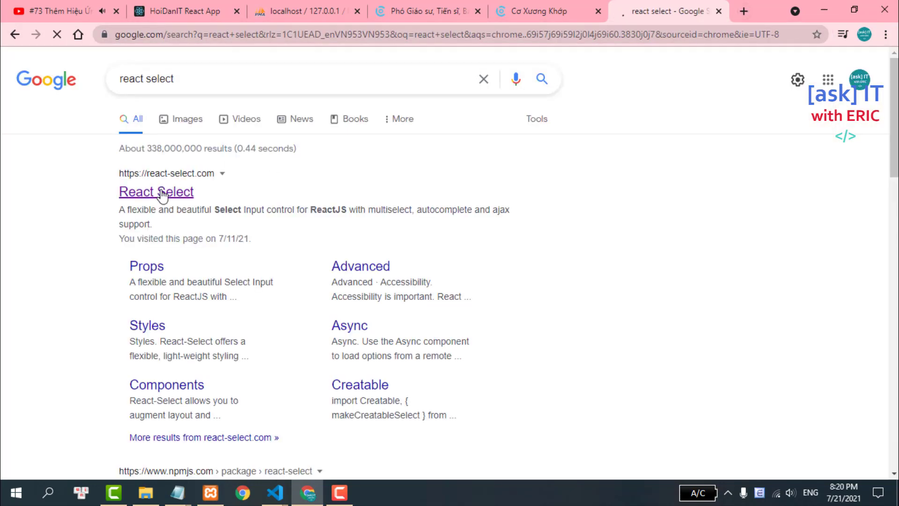
right_click(162, 194)
click(197, 199)
- Switch to the React Select docs and try the Single example's option list
click(668, 4)
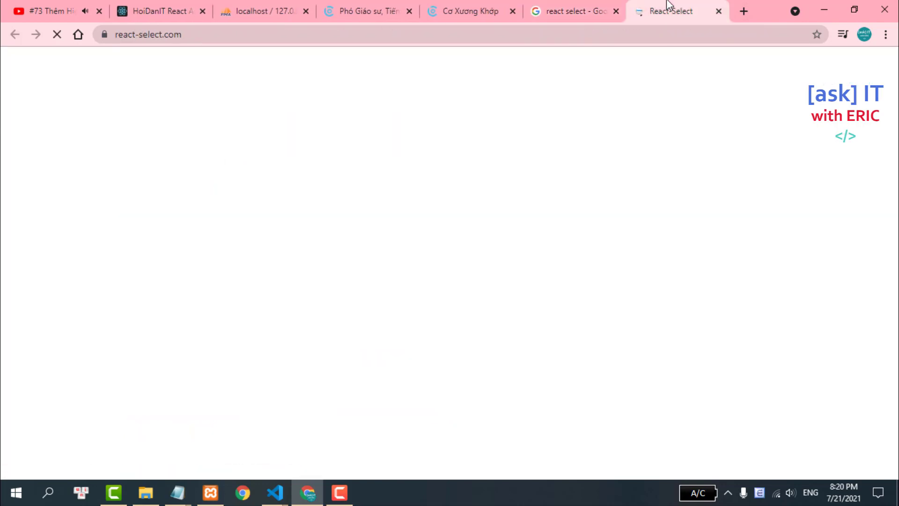
scroll(655, 140, down, 6)
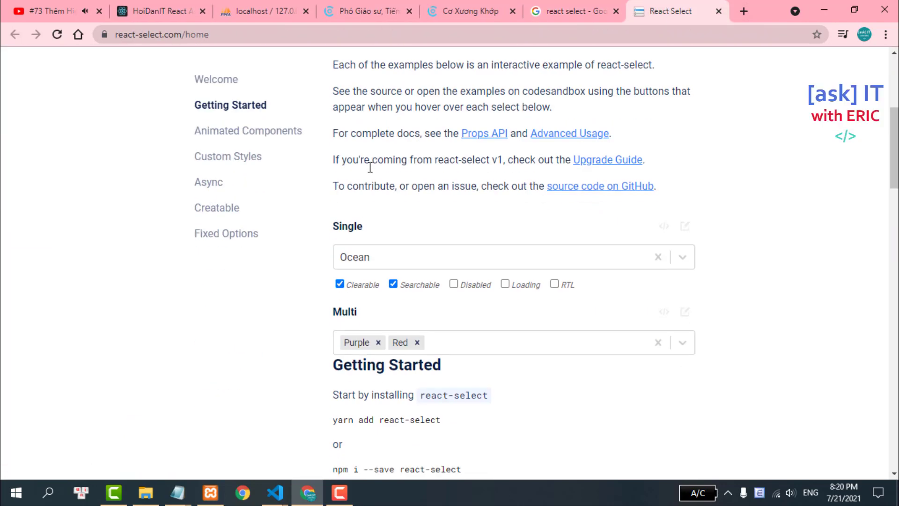
scroll(553, 86, down, 4)
scroll(553, 86, up, 2)
click(584, 128)
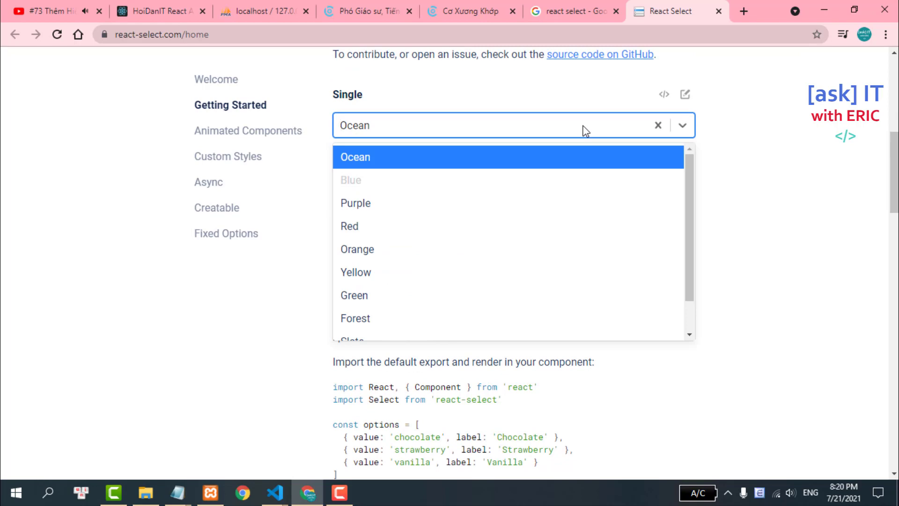
key(Escape)
click(788, 141)
- Browse the examples down to Custom Styles and try the Creatable example's option list
scroll(553, 112, down, 2)
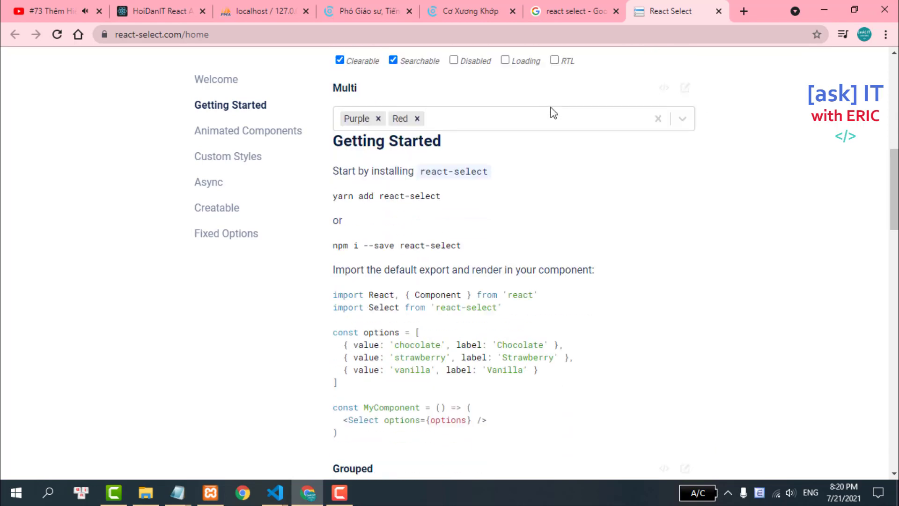
scroll(554, 112, down, 2)
scroll(552, 110, down, 2)
scroll(552, 107, down, 5)
scroll(552, 108, down, 1)
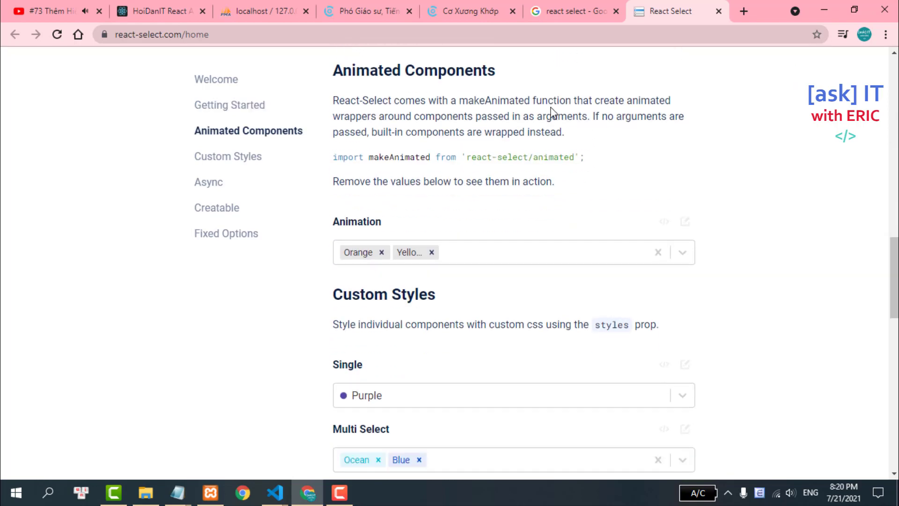
scroll(553, 112, down, 4)
scroll(553, 113, down, 5)
scroll(553, 114, down, 4)
scroll(554, 113, down, 1)
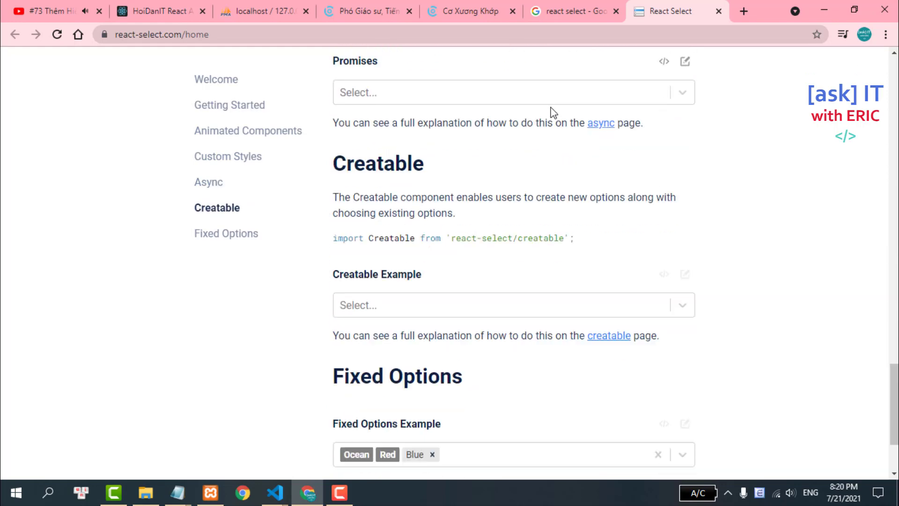
scroll(554, 113, down, 3)
scroll(319, 187, up, 1)
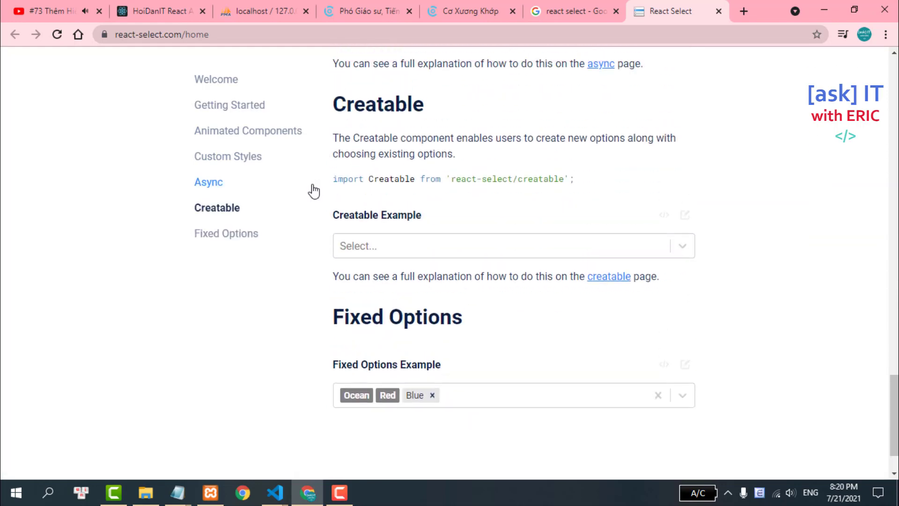
scroll(312, 190, up, 1)
scroll(311, 191, up, 3)
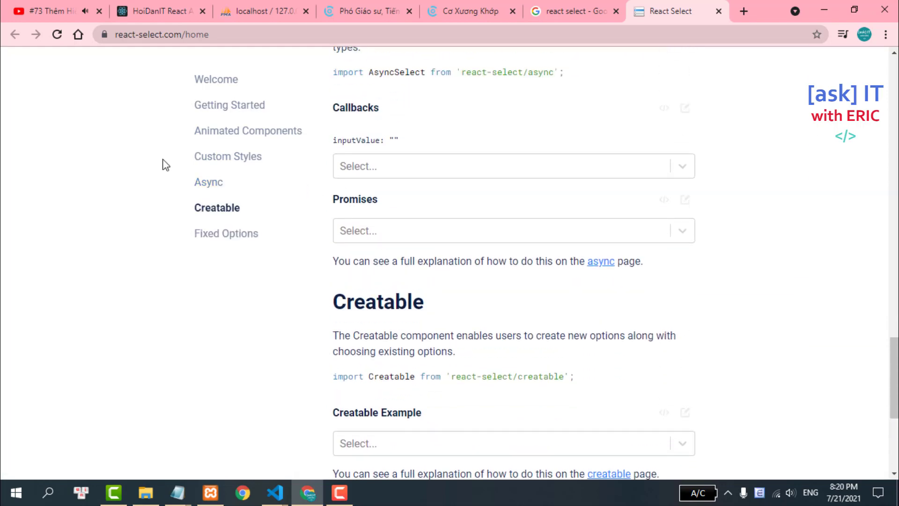
click(212, 162)
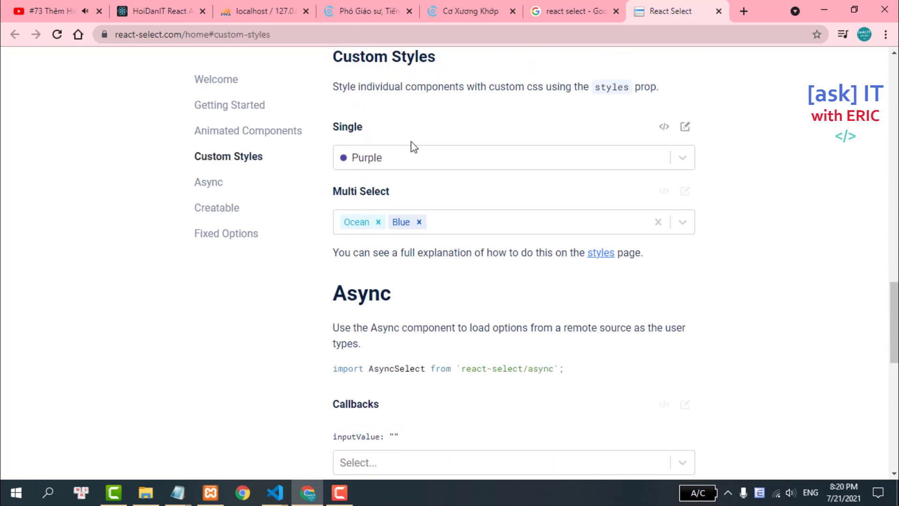
scroll(412, 147, down, 3)
scroll(412, 147, down, 3)
scroll(412, 146, down, 2)
scroll(412, 147, down, 2)
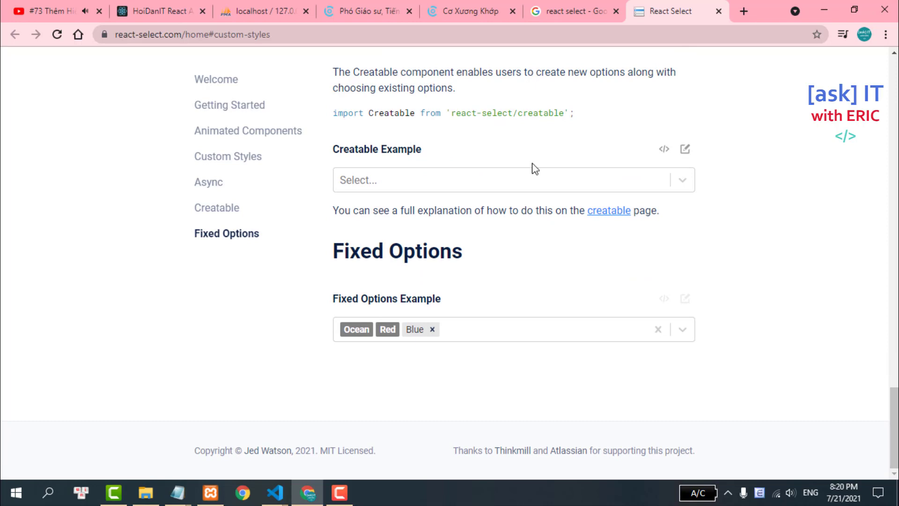
click(683, 184)
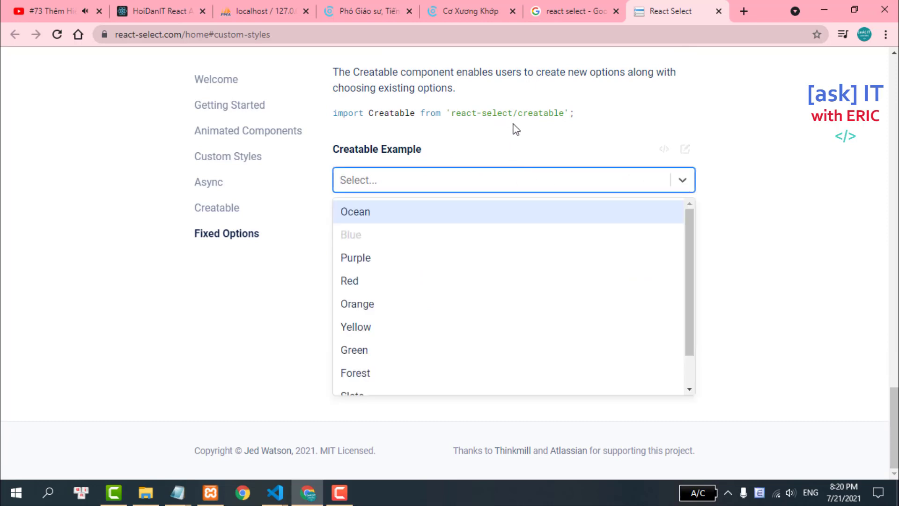
click(496, 141)
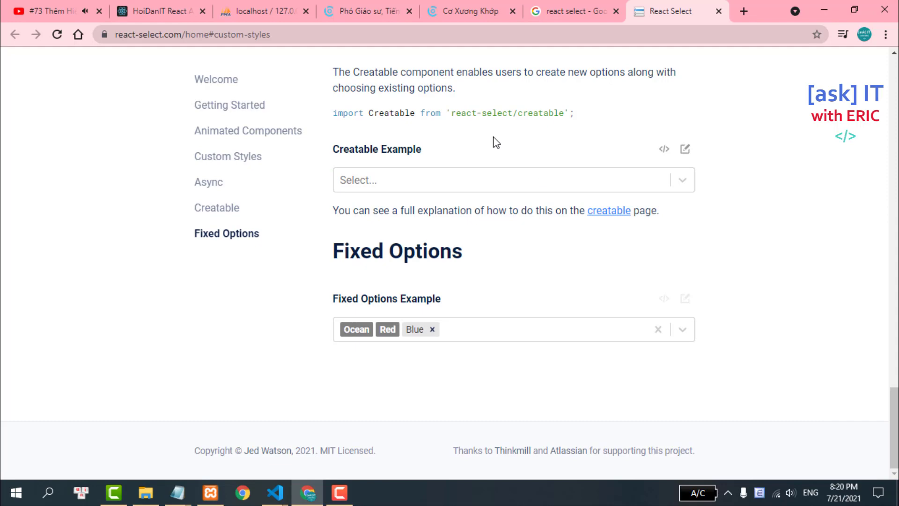
- Try the Animation example's list, then revisit the Creatable and Custom Styles sections
scroll(497, 142, up, 2)
scroll(496, 141, up, 3)
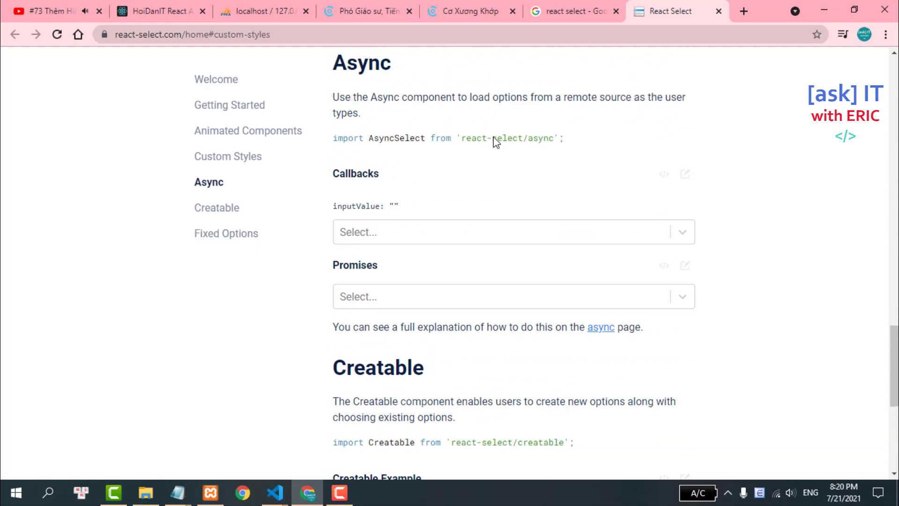
scroll(495, 141, down, 3)
scroll(495, 141, up, 1)
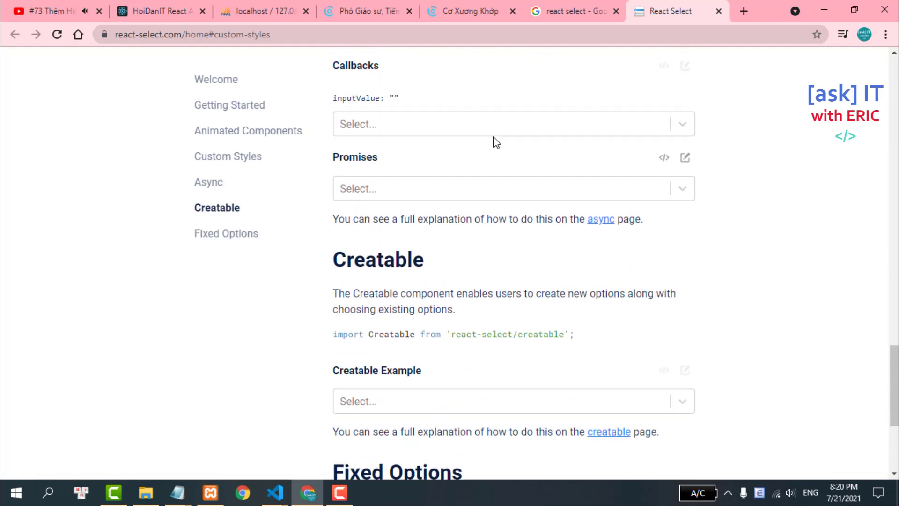
scroll(495, 141, up, 1)
scroll(496, 141, up, 3)
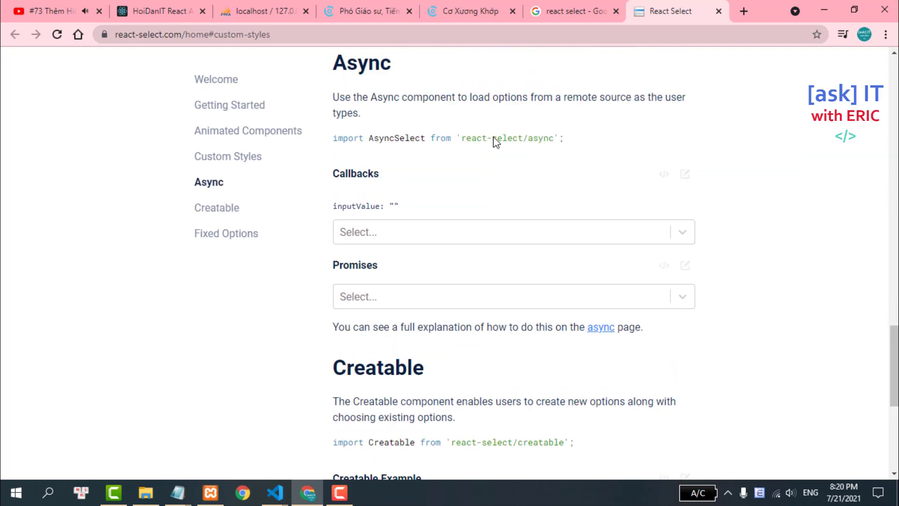
scroll(494, 136, up, 2)
scroll(494, 137, up, 1)
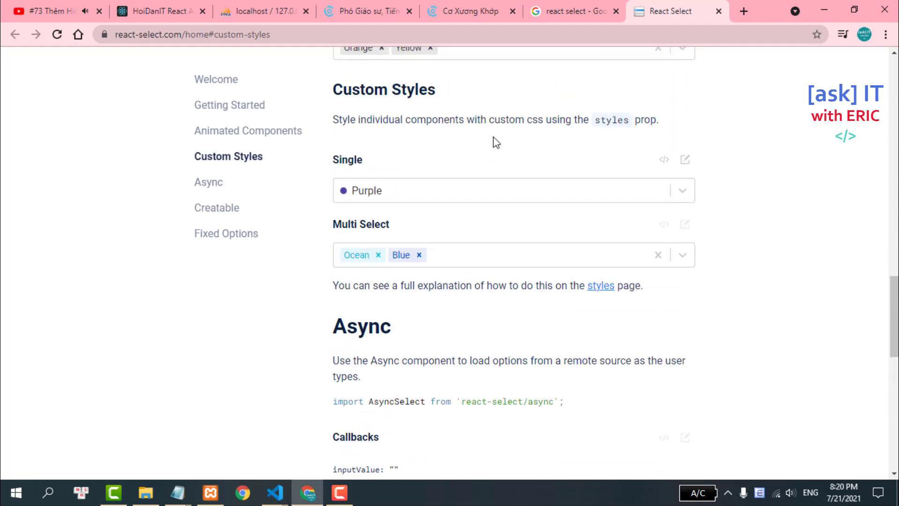
scroll(494, 137, up, 1)
click(523, 110)
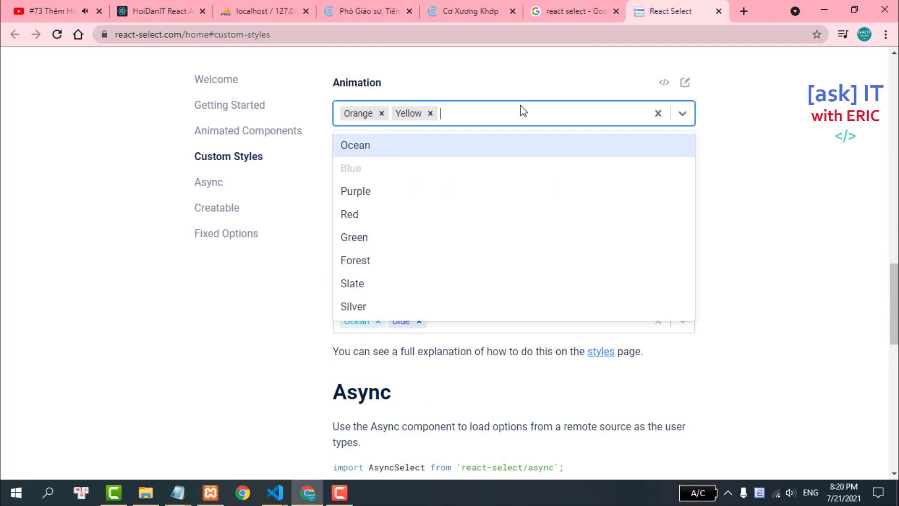
click(286, 208)
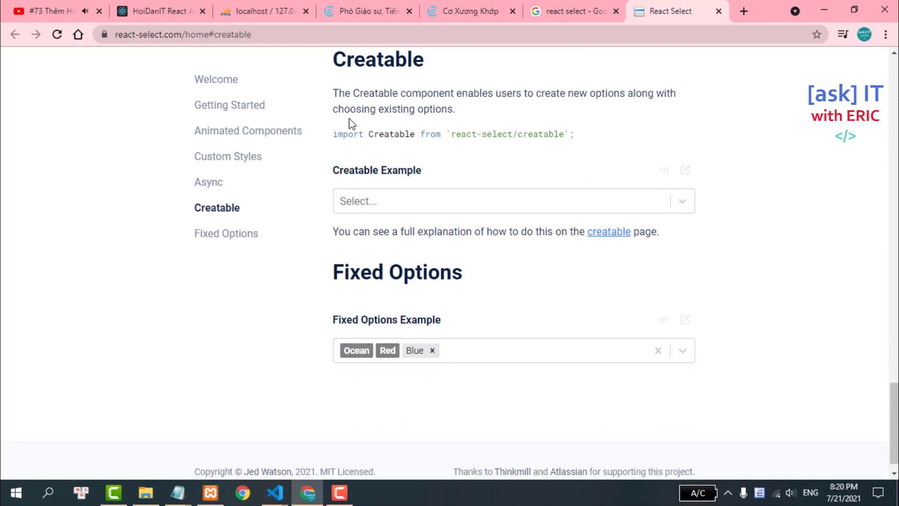
click(223, 158)
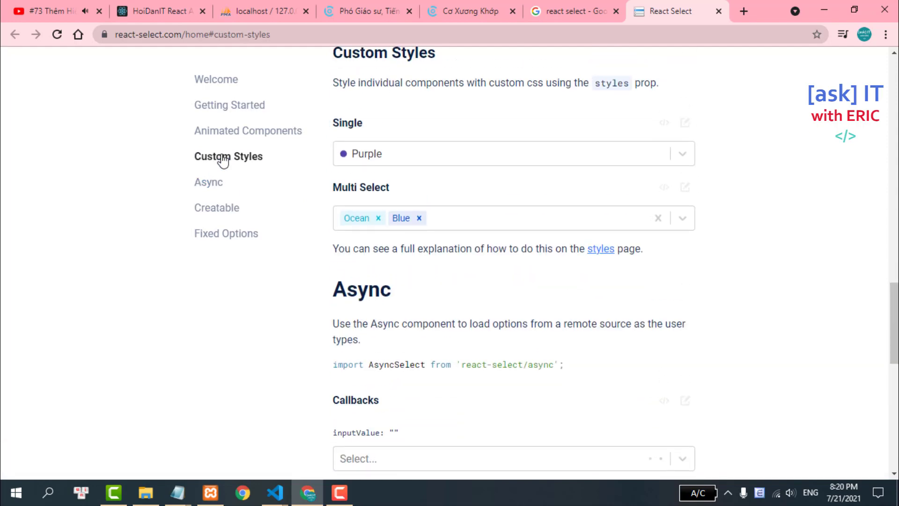
- On the full Styles page, select the width: 200 line and <Select> usage, then return to DoctorSchedule.js
click(600, 252)
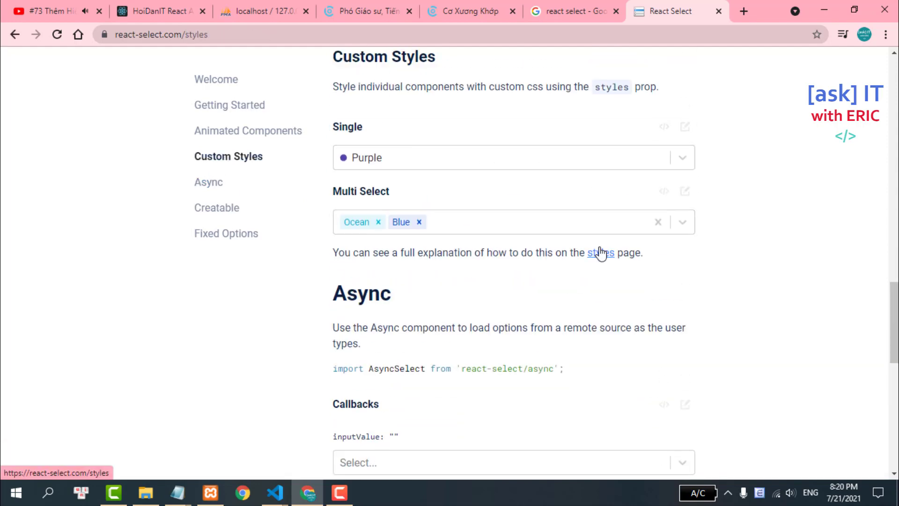
scroll(531, 151, down, 3)
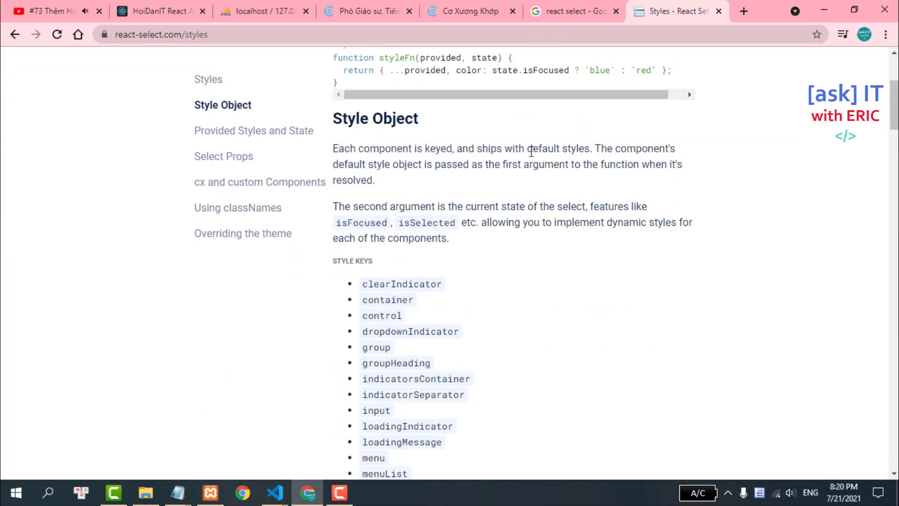
scroll(531, 150, down, 3)
scroll(531, 151, down, 3)
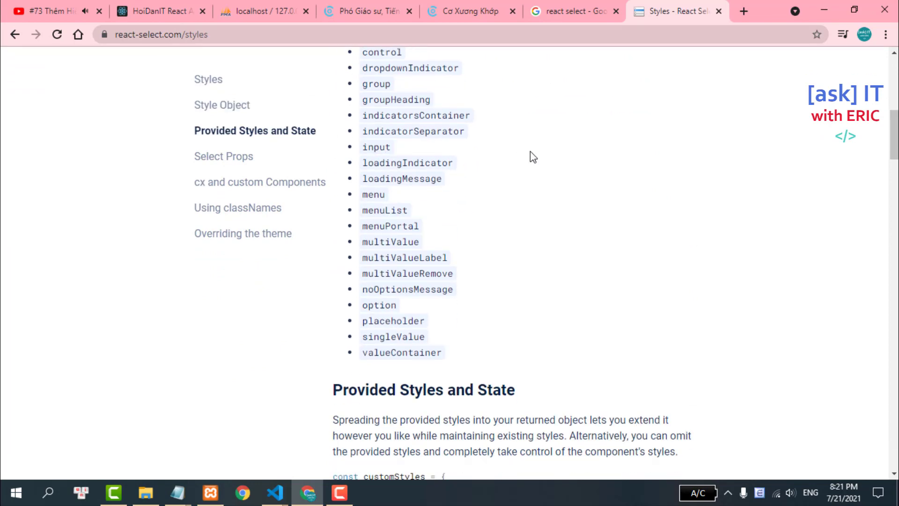
scroll(531, 151, down, 2)
scroll(531, 150, down, 3)
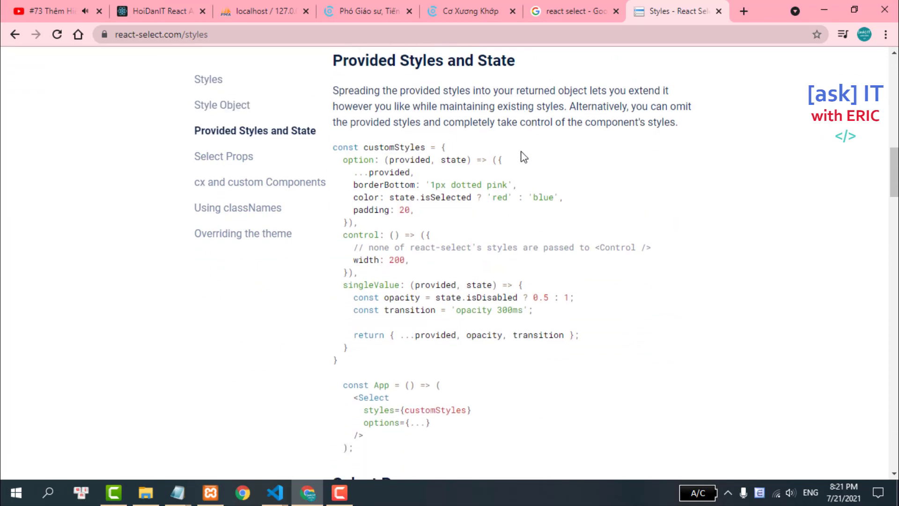
triple_click(375, 258)
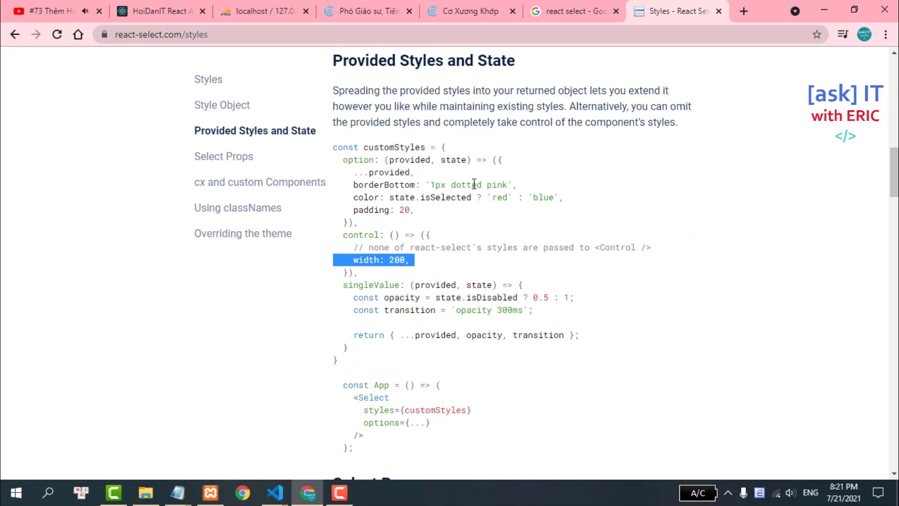
scroll(473, 184, down, 3)
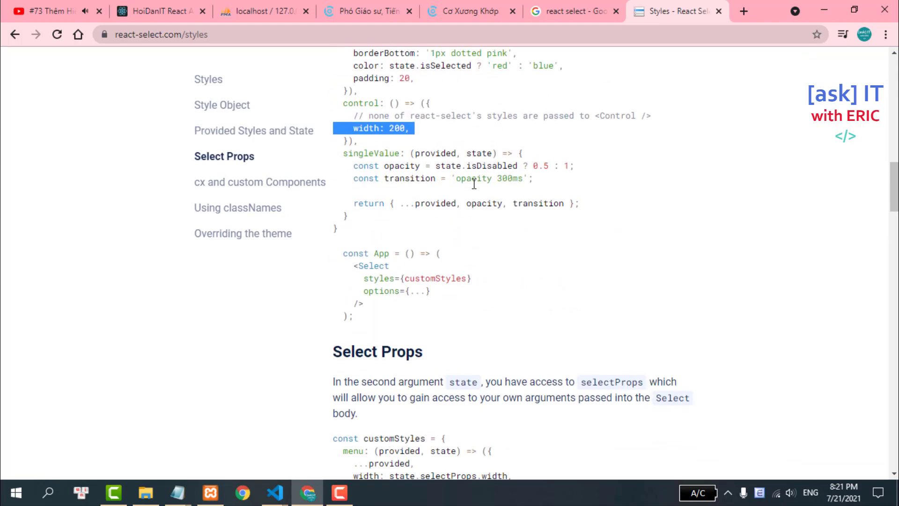
drag(348, 265, 387, 302)
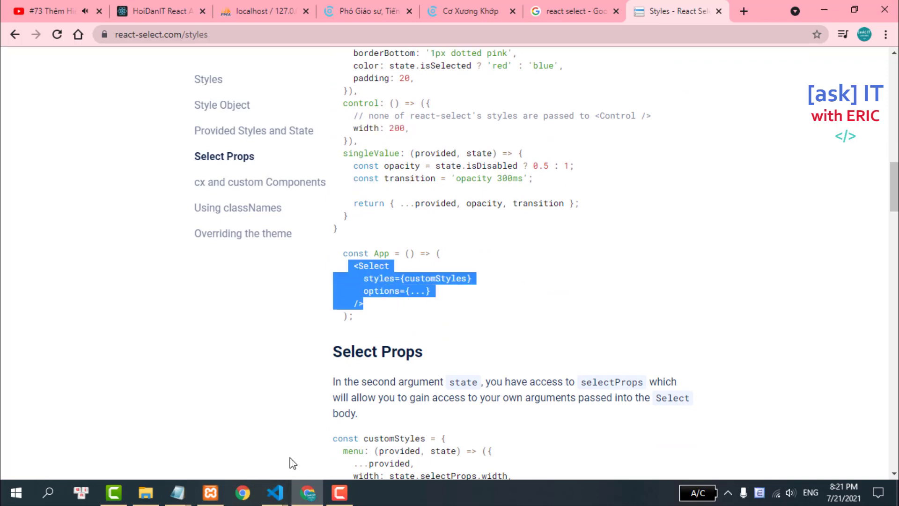
click(277, 489)
click(231, 451)
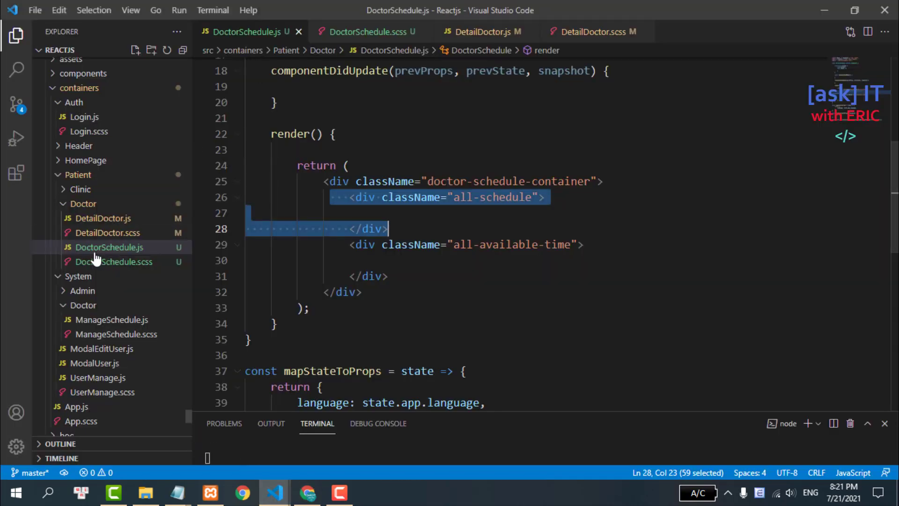
mouse_move(112, 327)
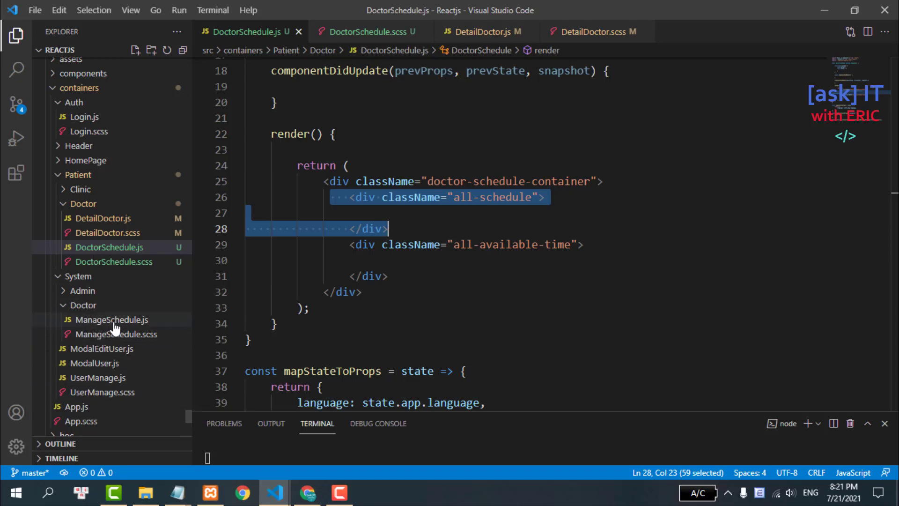
- Copy the Select from 'react-select' import line from ManageSchedule.js into DoctorSchedule.js's imports
double_click(93, 320)
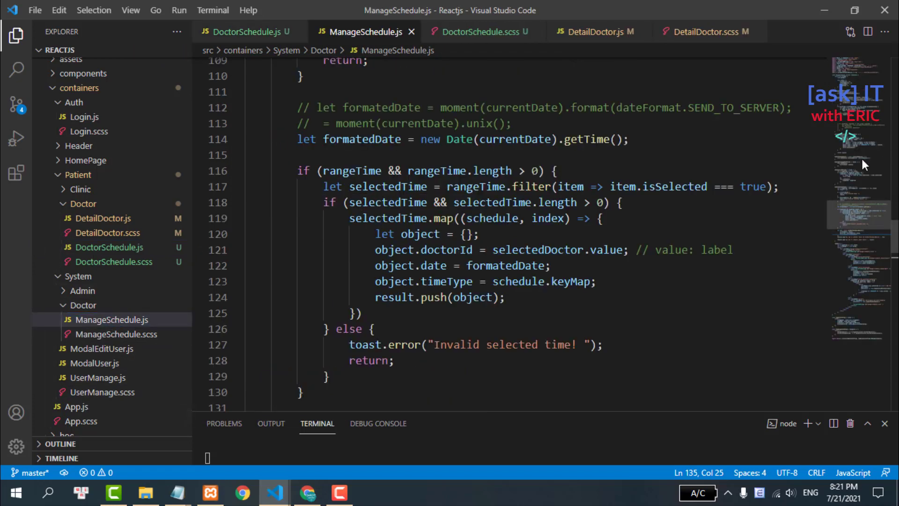
drag(862, 158, 872, 41)
scroll(346, 119, down, 1)
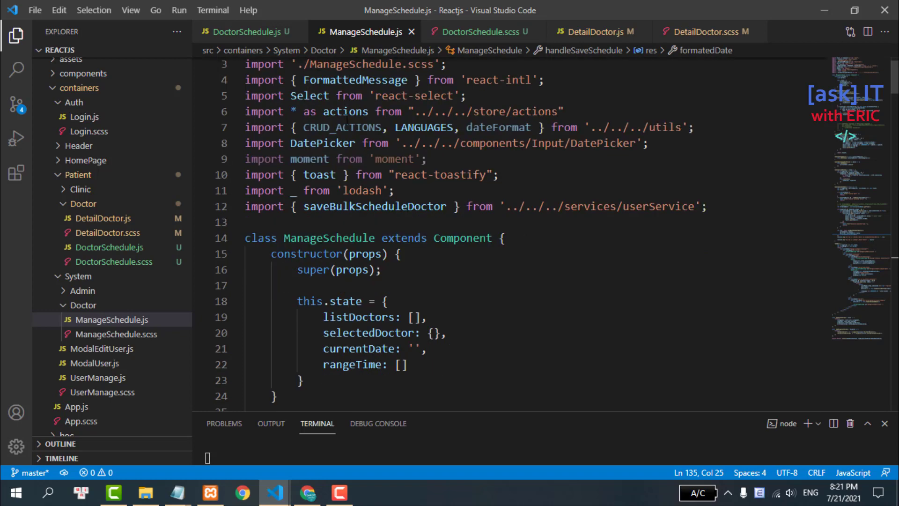
triple_click(388, 96)
key(ctrl+c)
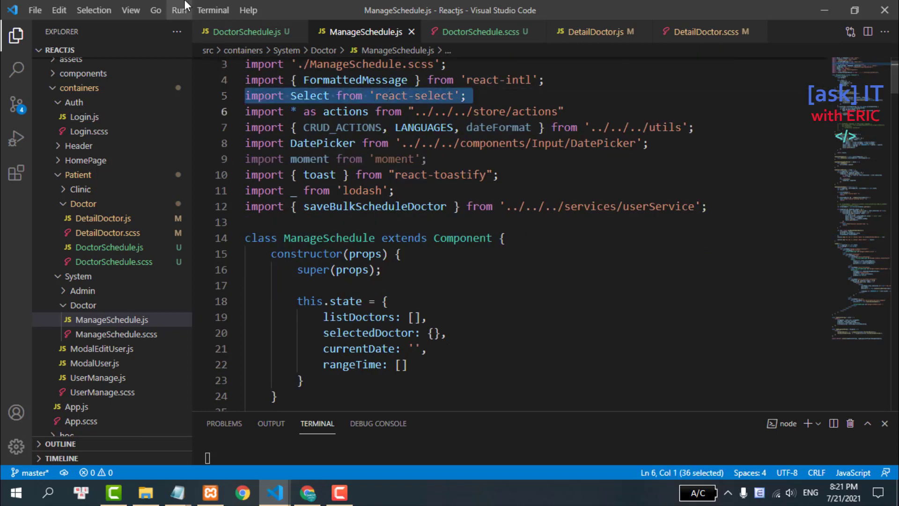
click(212, 10)
mouse_move(248, 10)
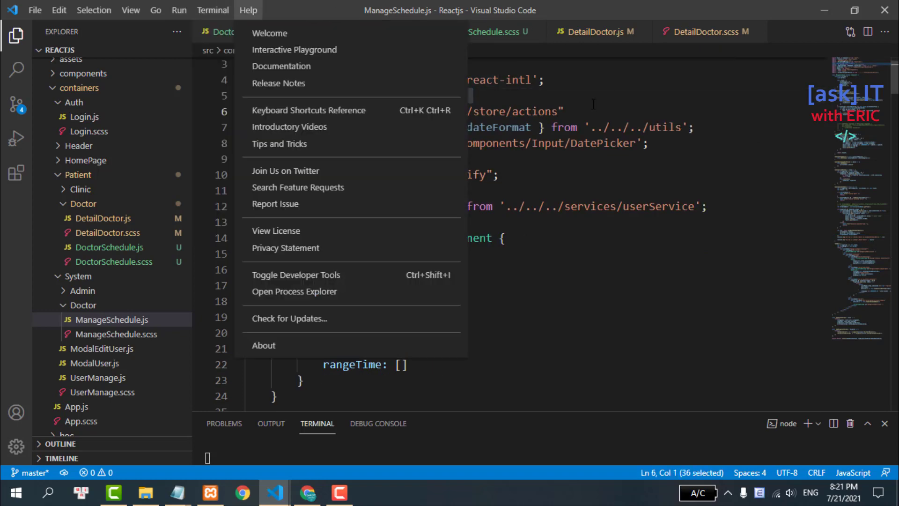
click(243, 32)
click(243, 32)
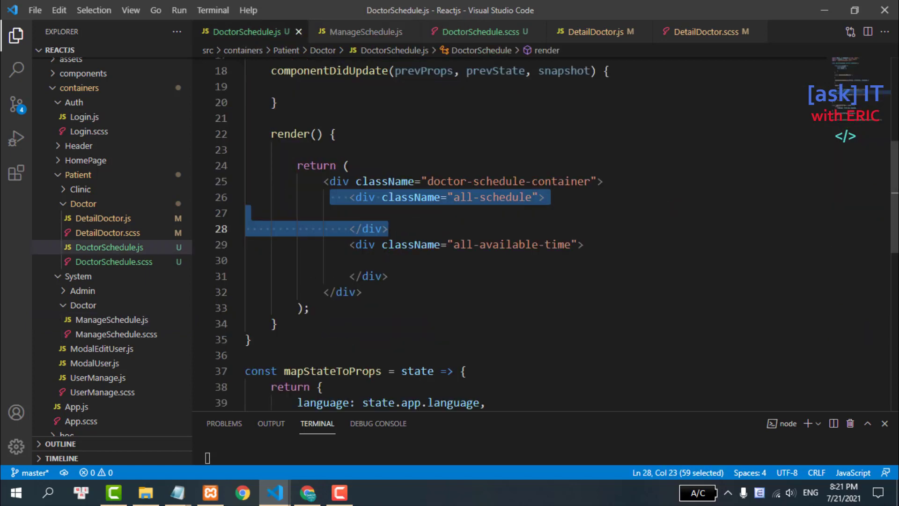
scroll(858, 80, up, 6)
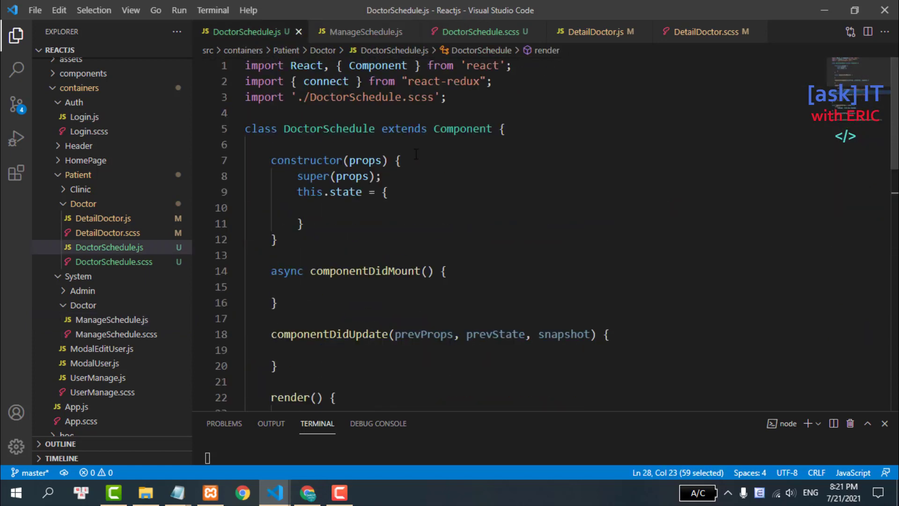
click(293, 111)
key(ctrl+v)
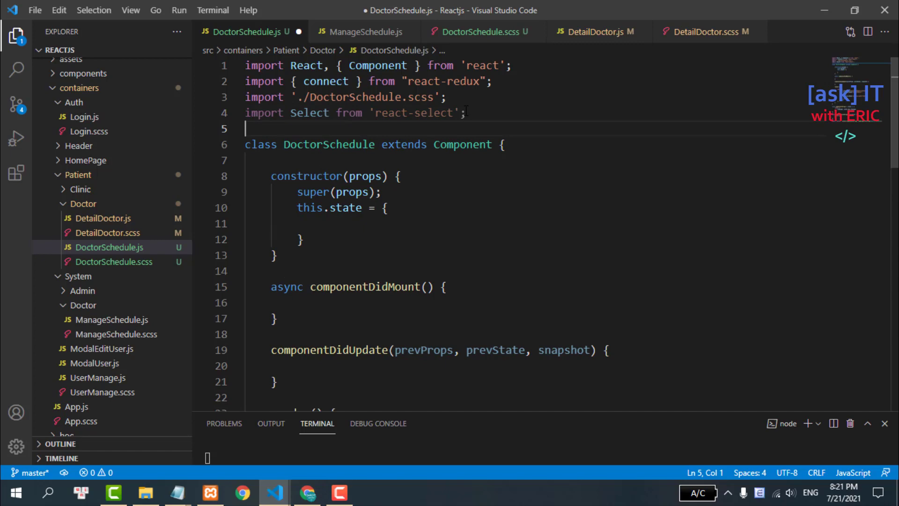
click(317, 495)
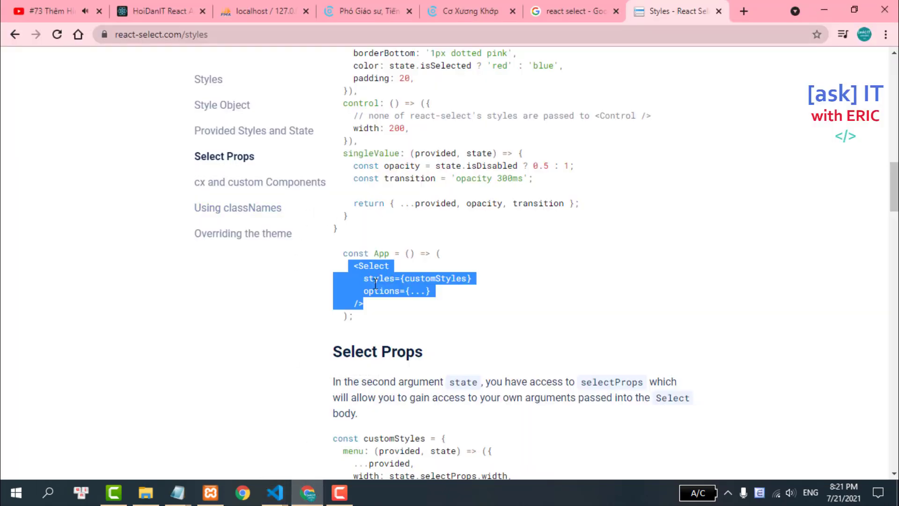
- Paste the docs' <Select> snippet into the all-schedule div and comment out its styles={customStyles} line
click(249, 460)
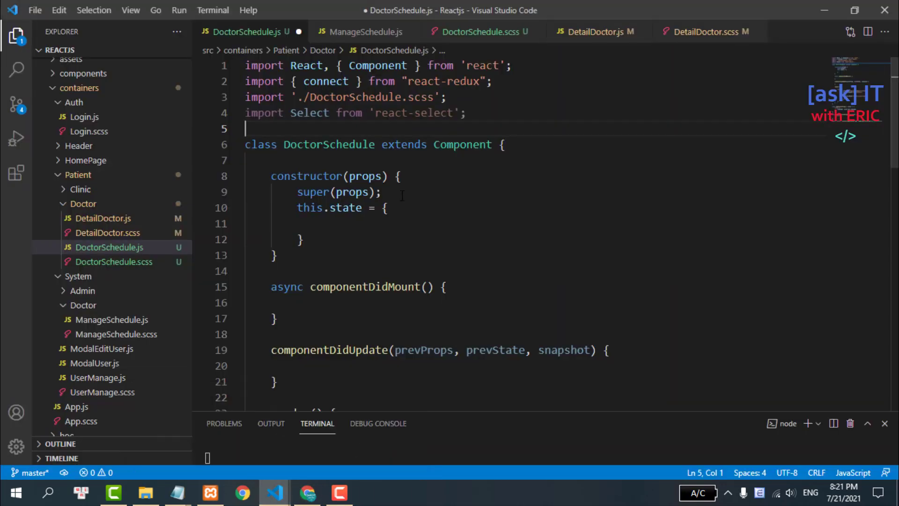
scroll(402, 195, down, 2)
scroll(375, 192, down, 2)
scroll(352, 189, down, 2)
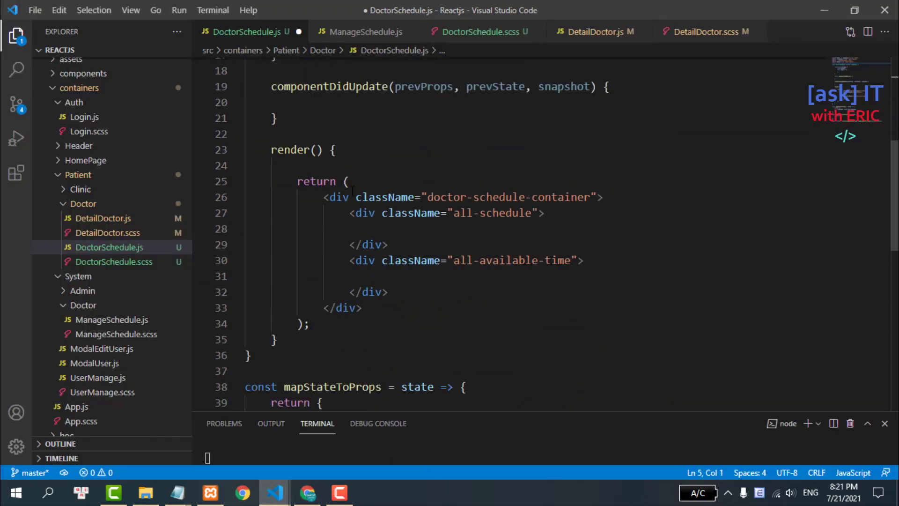
click(404, 233)
text(<Select       styles={customStyles}       options={...}     />)
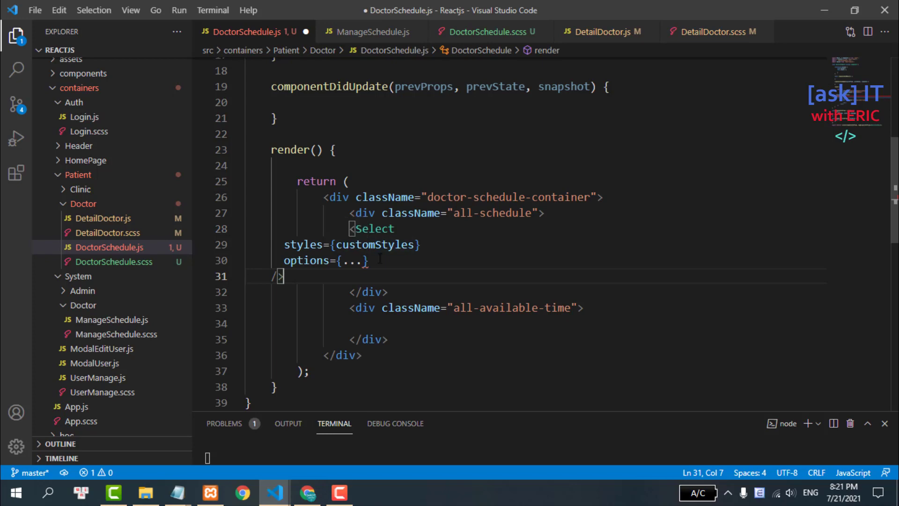
key(ctrl+s)
drag(402, 249, 561, 249)
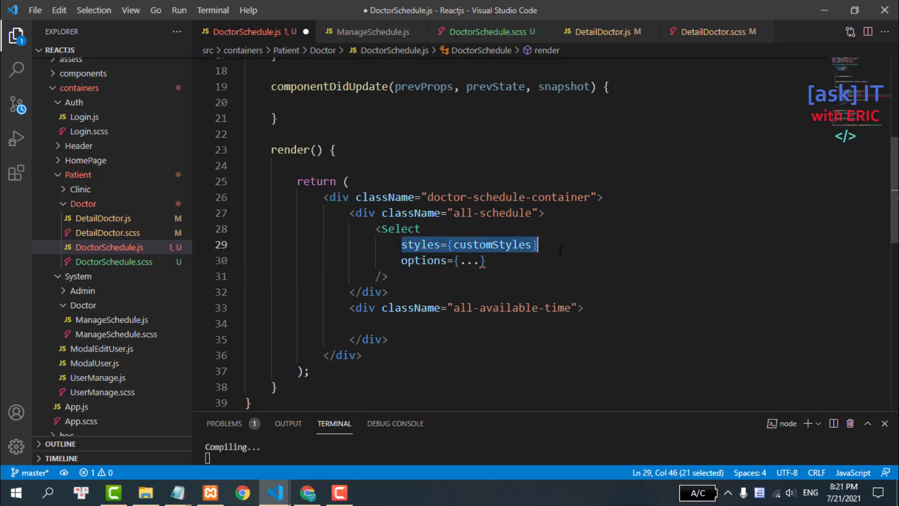
key(ctrl+slash)
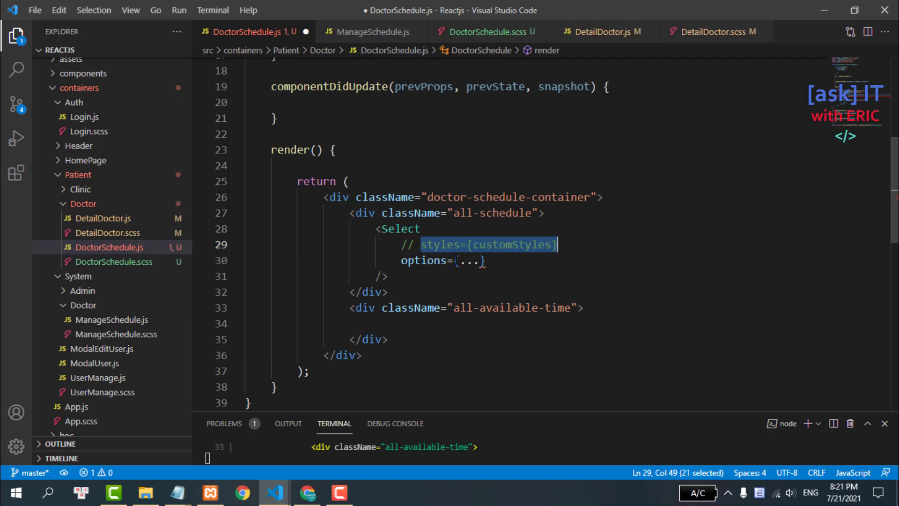
- Add let options = [] at the top of render() and set the Select's options={options}
click(333, 165)
text(let )
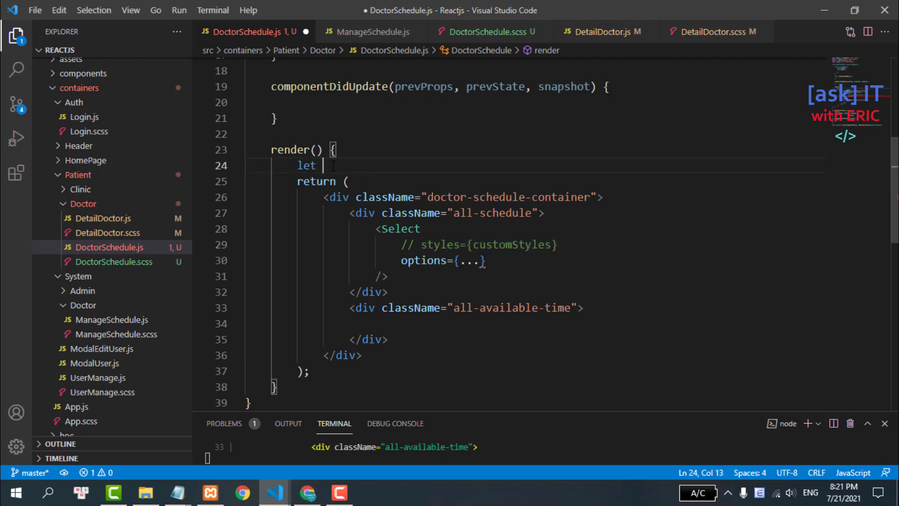
text(options)
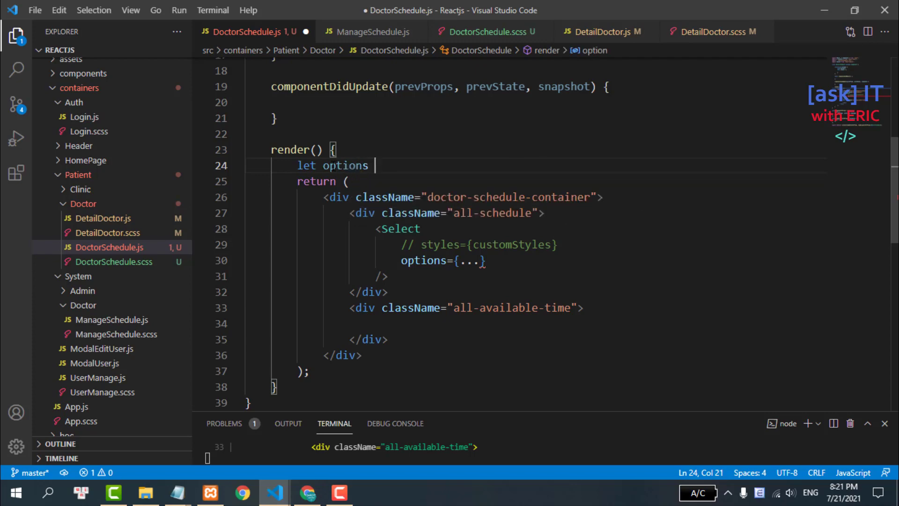
text( = [)
key(Return)
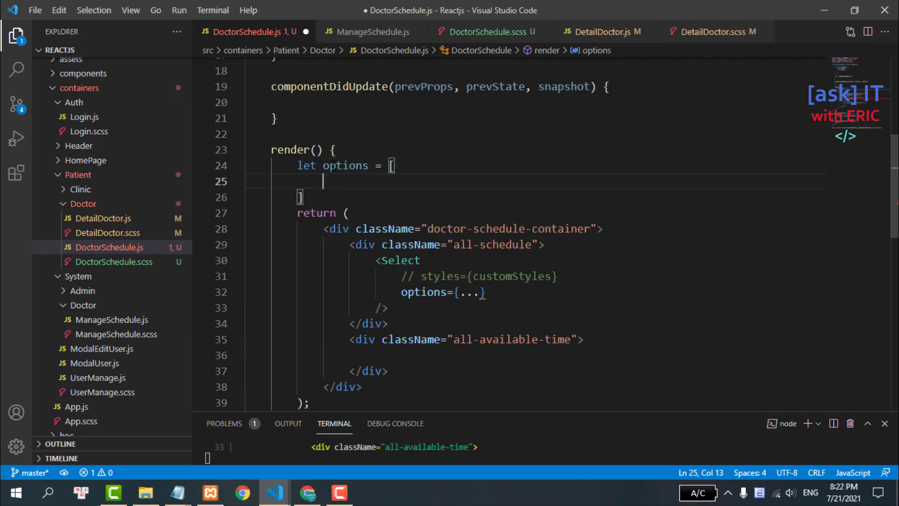
double_click(328, 166)
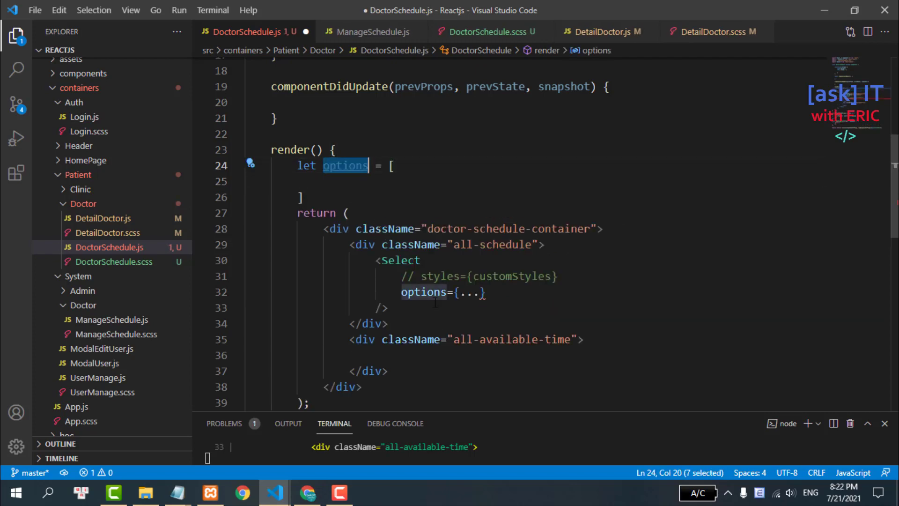
key(ctrl+c)
drag(459, 293, 484, 293)
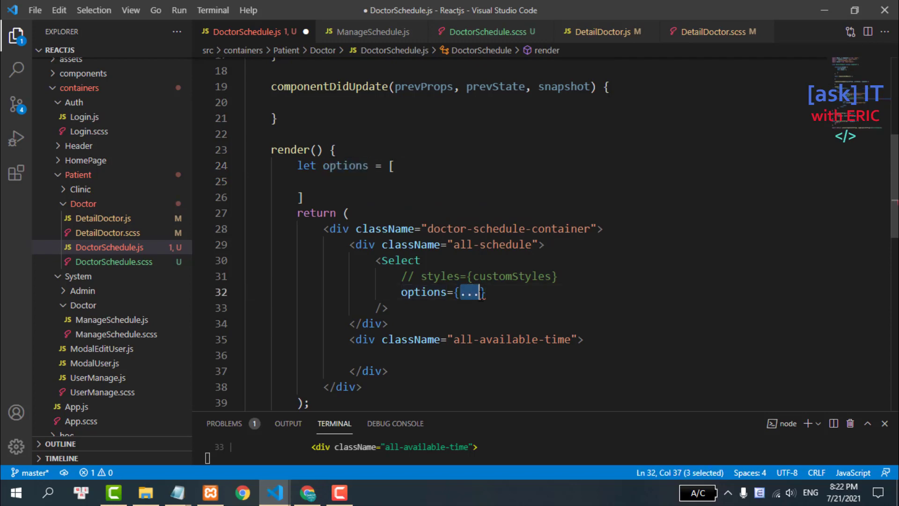
key(ctrl+v)
- Write a Thứ 2 option entry with value '2' and duplicate it twice in the options array
click(361, 180)
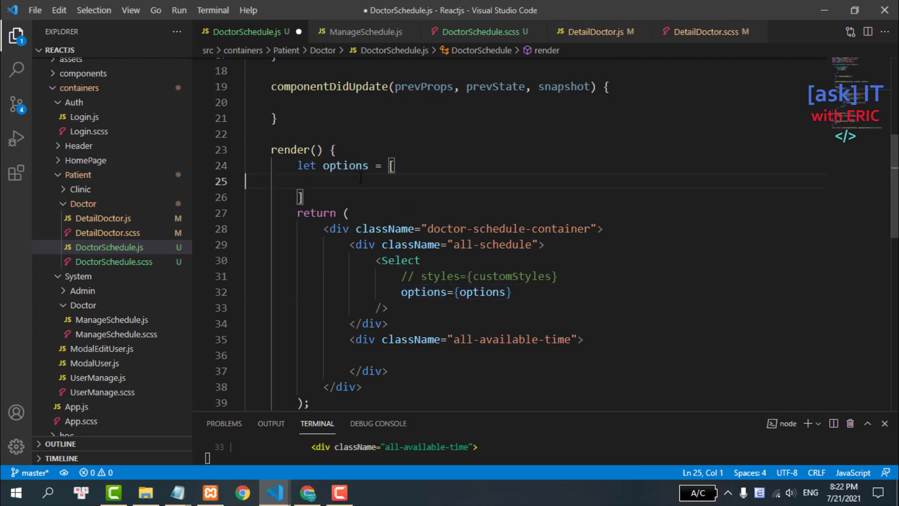
text({l)
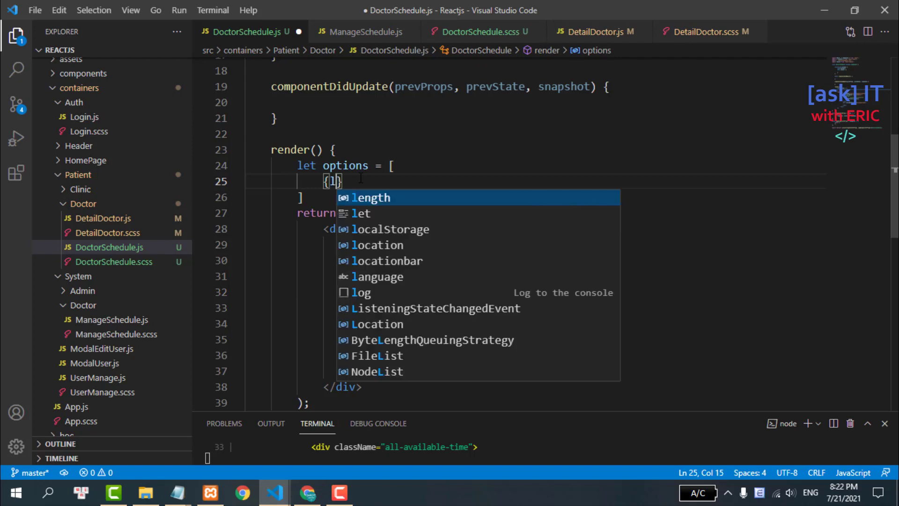
text(abel:)
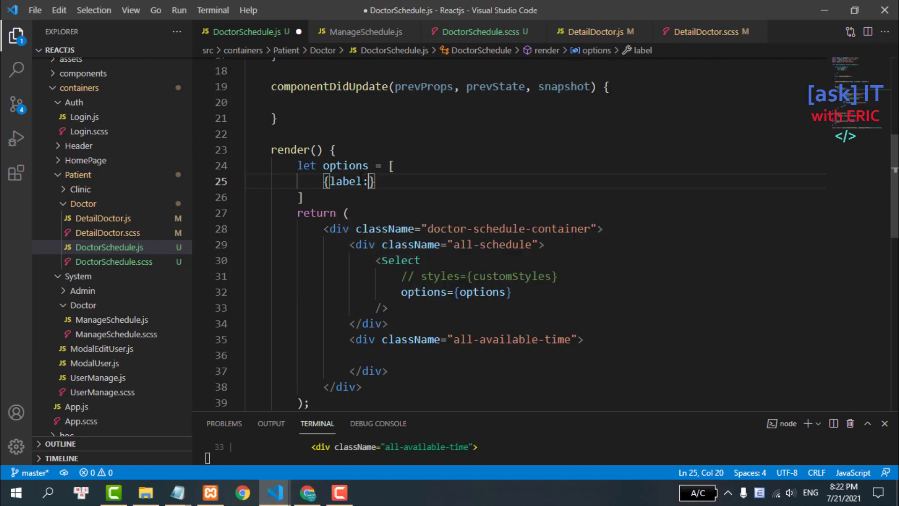
text( 'Thues)
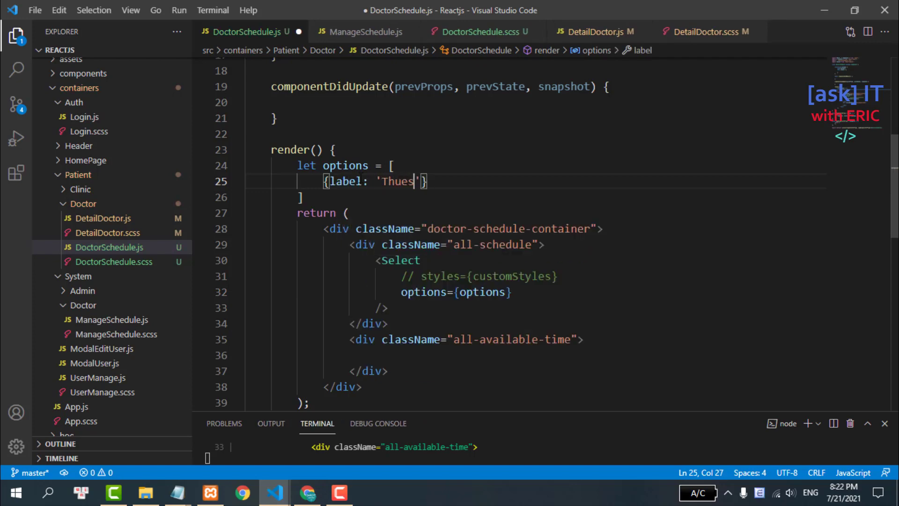
text(ws )
text(2)
text(, value)
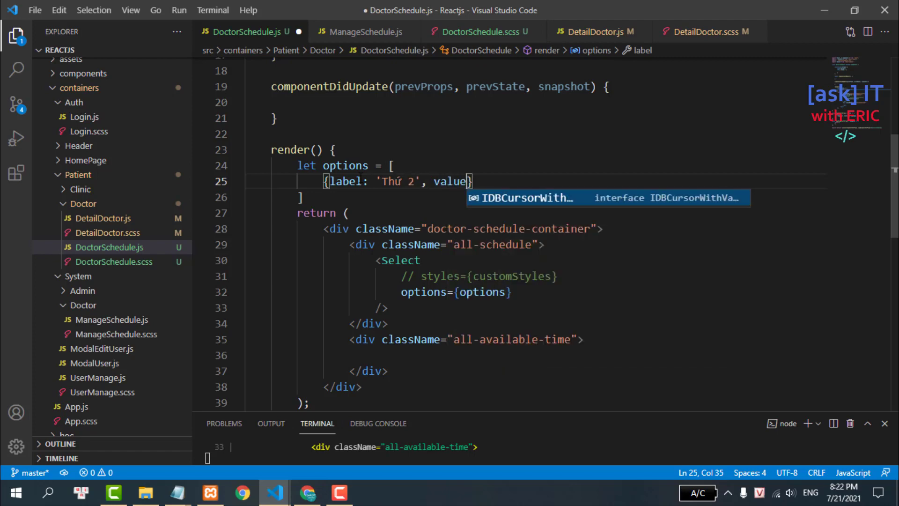
text(: '2)
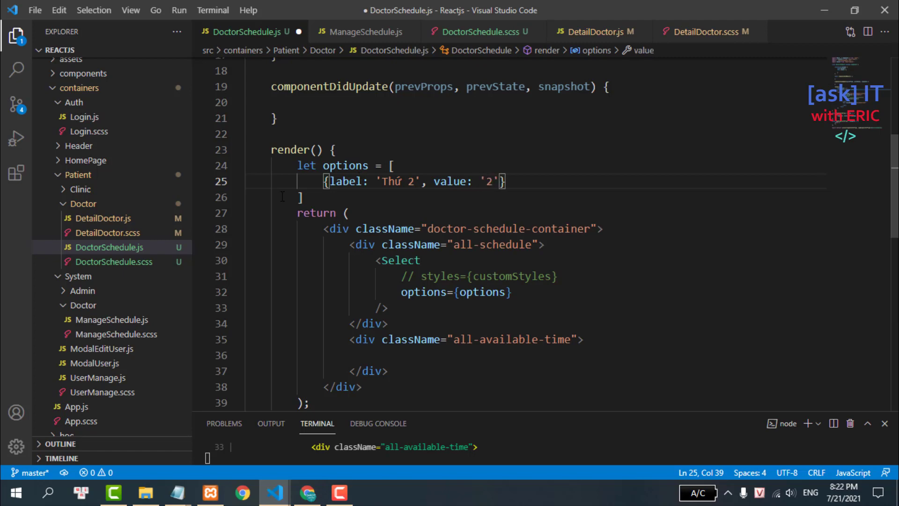
drag(323, 181, 571, 181)
click(552, 181)
text(,)
key(Return)
key(ctrl+v)
text(,)
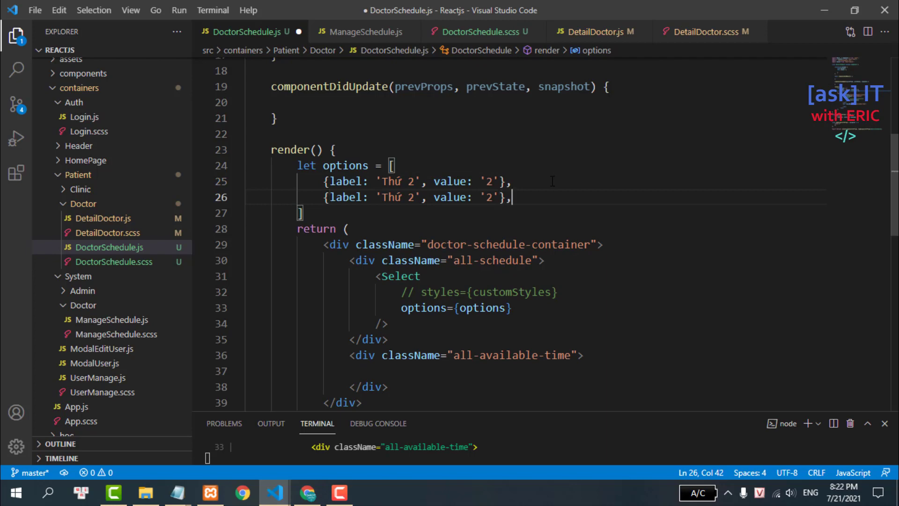
key(Return)
key(ctrl+v)
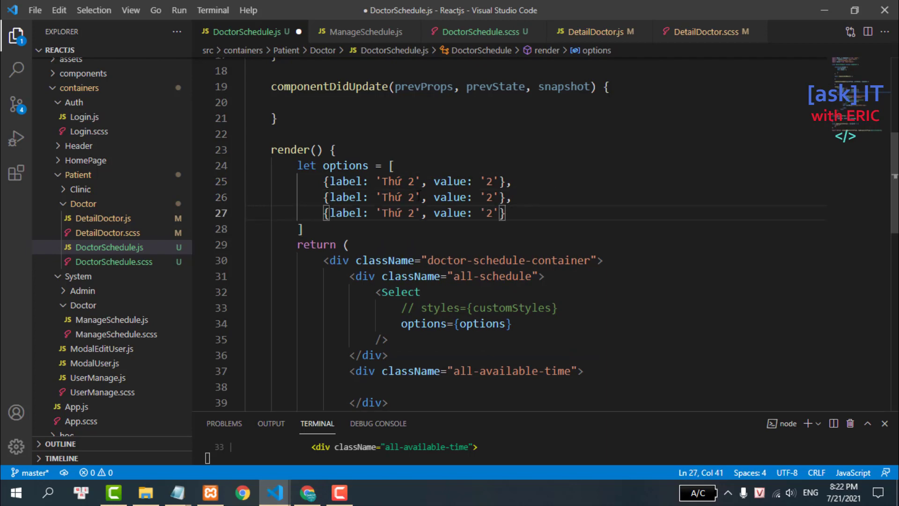
- Change the copies to Thứ 3 / '3' and Thứ 4 / '4', then save DoctorSchedule.js
click(418, 196)
key(BackSpace)
text(3)
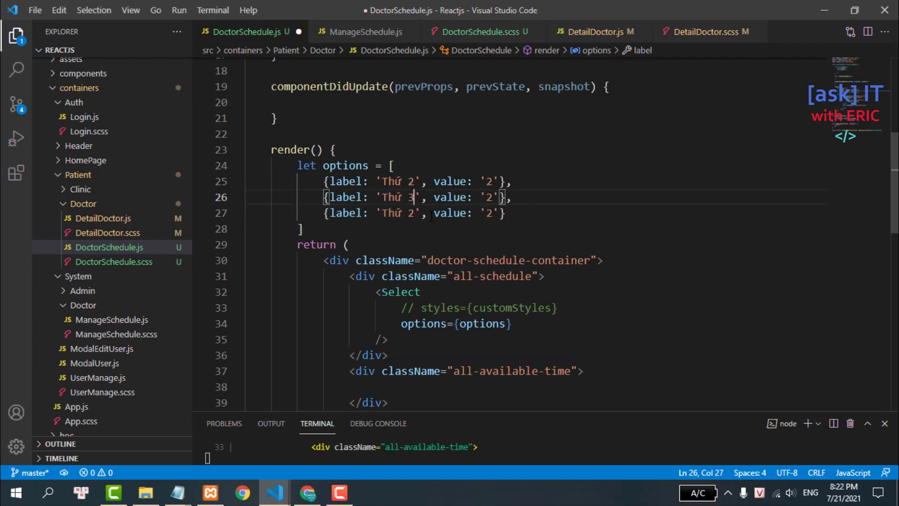
click(415, 213)
key(BackSpace)
text(4)
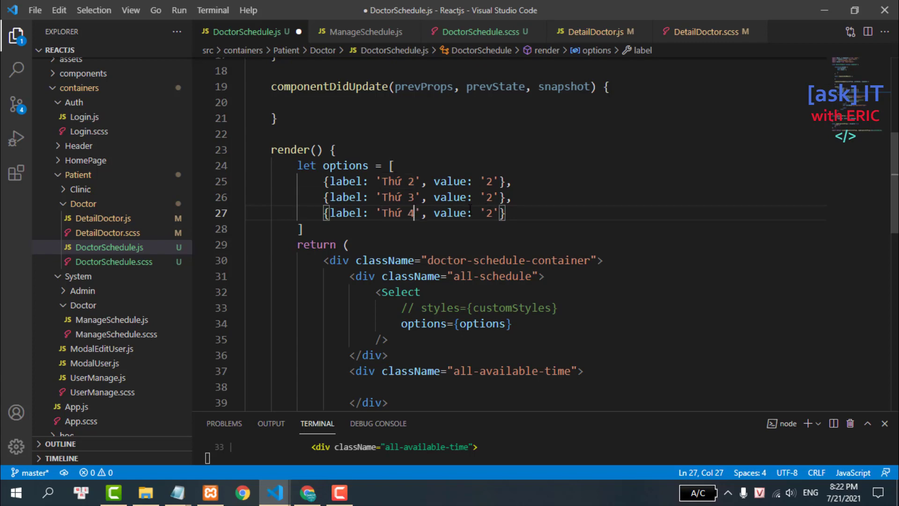
click(492, 197)
key(BackSpace)
text(3)
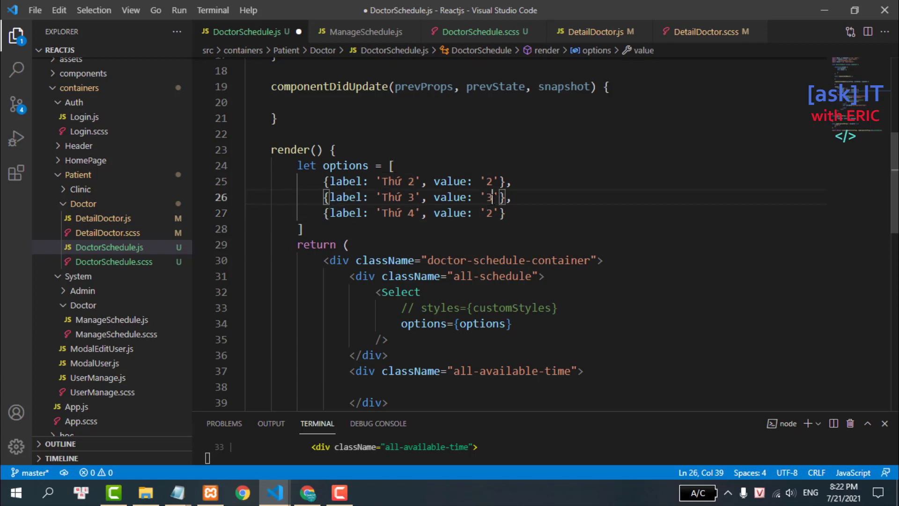
key(Down)
key(shift+Left)
text(4)
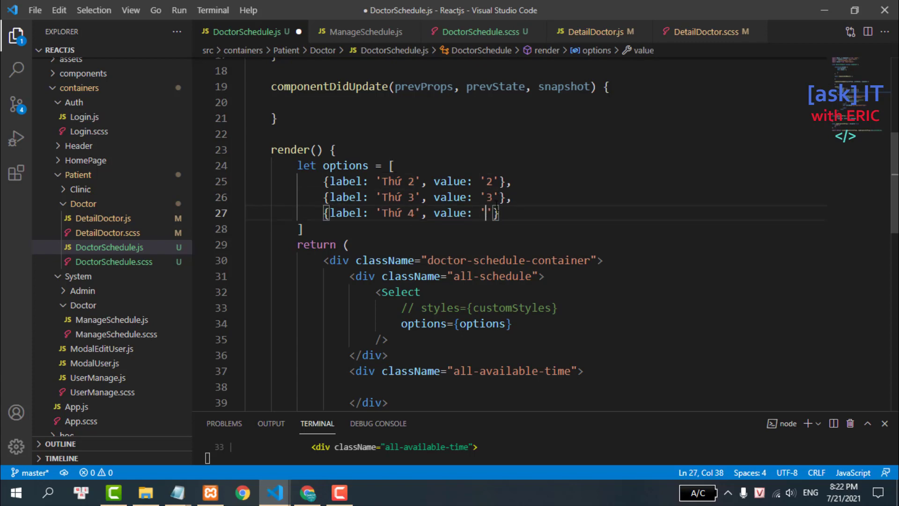
key(ctrl+s)
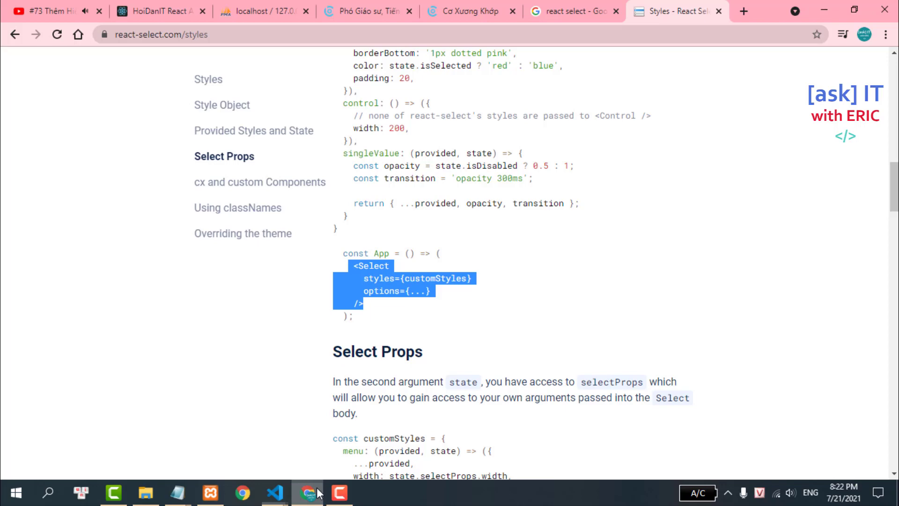
- Open the doctor page's weekday dropdown in Chrome to confirm it lists Thứ 2, Thứ 3 and Thứ 4
click(307, 492)
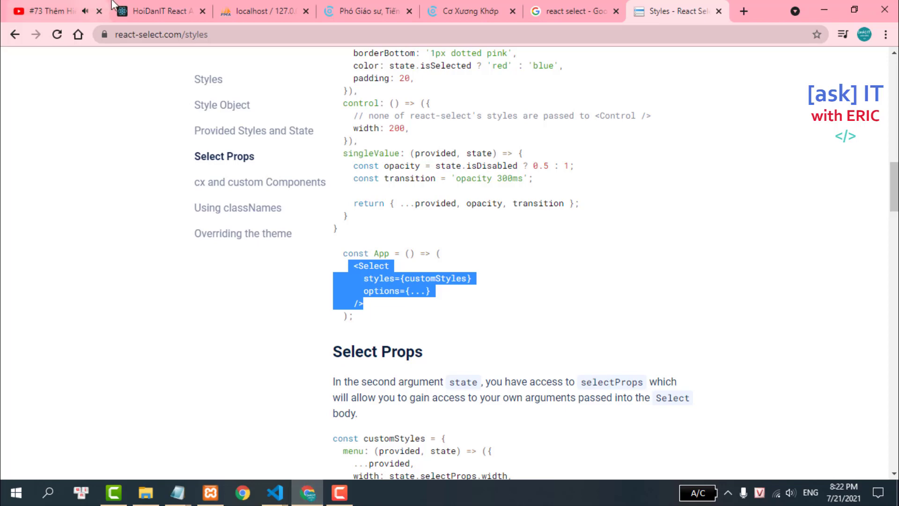
click(131, 5)
click(363, 189)
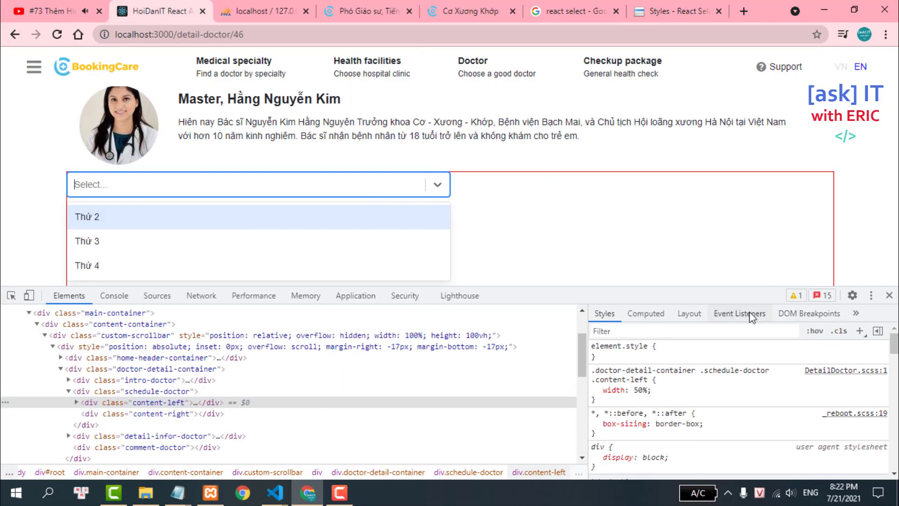
mouse_move(709, 288)
mouse_down()
mouse_move(702, 386)
mouse_move(708, 358)
mouse_up()
click(245, 181)
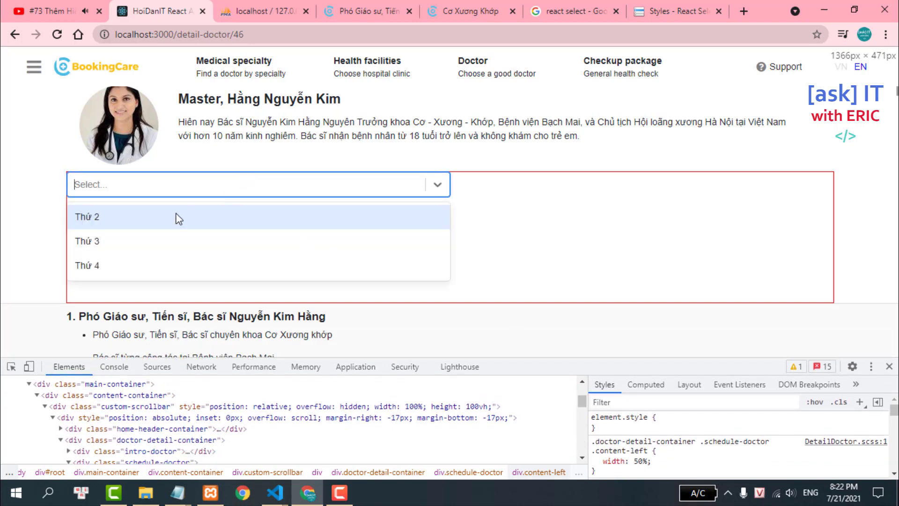
click(415, 194)
click(552, 203)
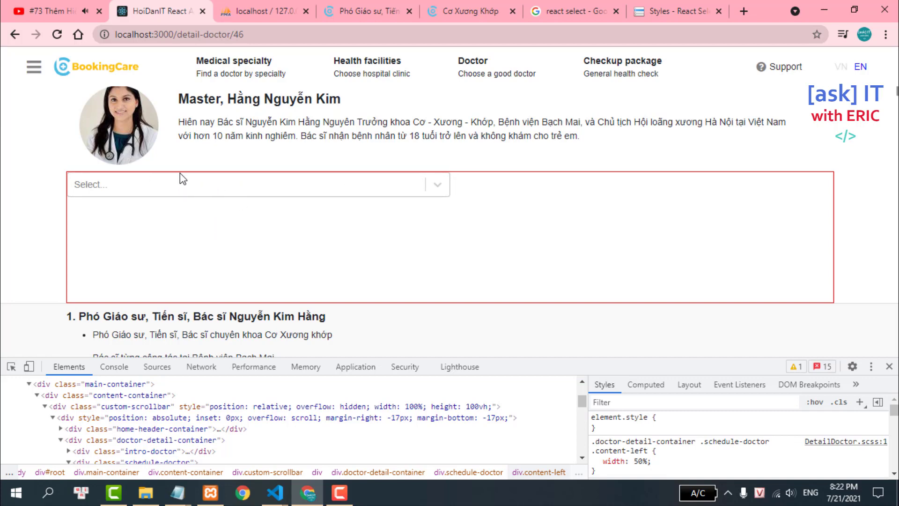
click(187, 196)
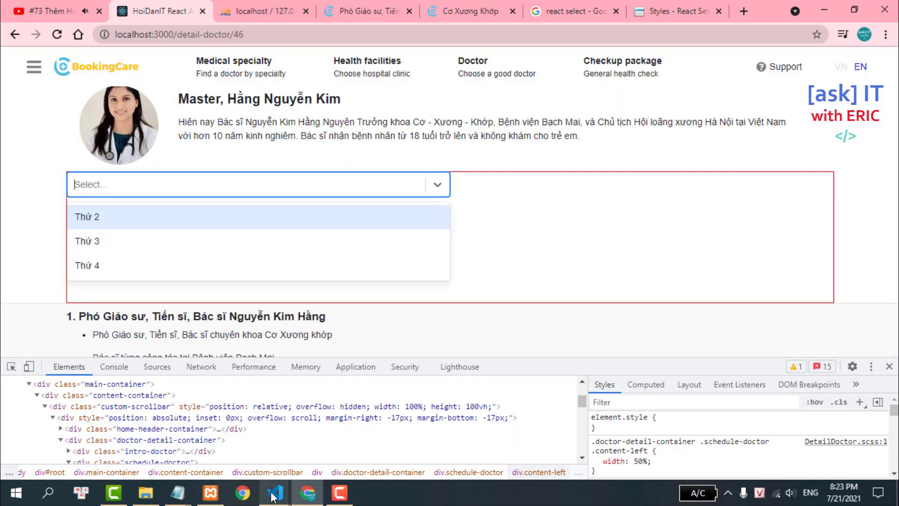
click(274, 492)
click(225, 457)
- Select the commented-out styles line, then copy the customStyles example from the React Select Styles docs
scroll(441, 244, down, 1)
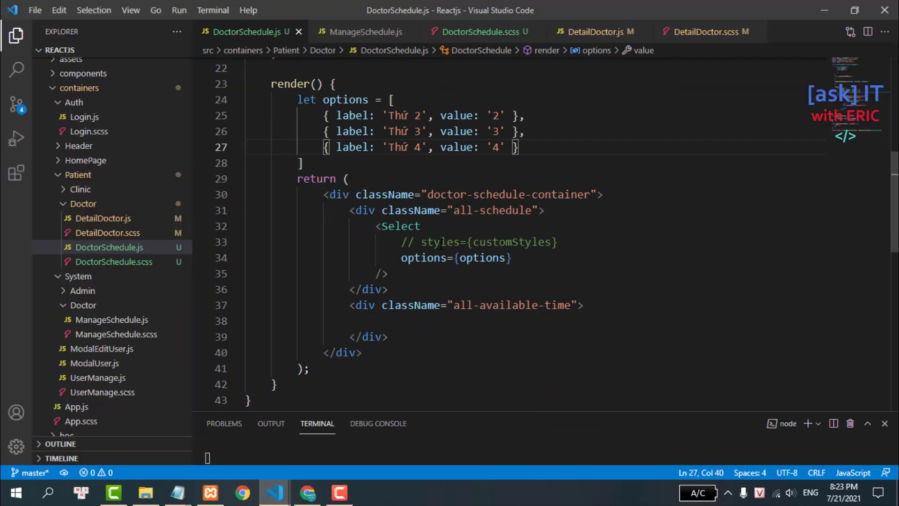
drag(395, 242, 602, 235)
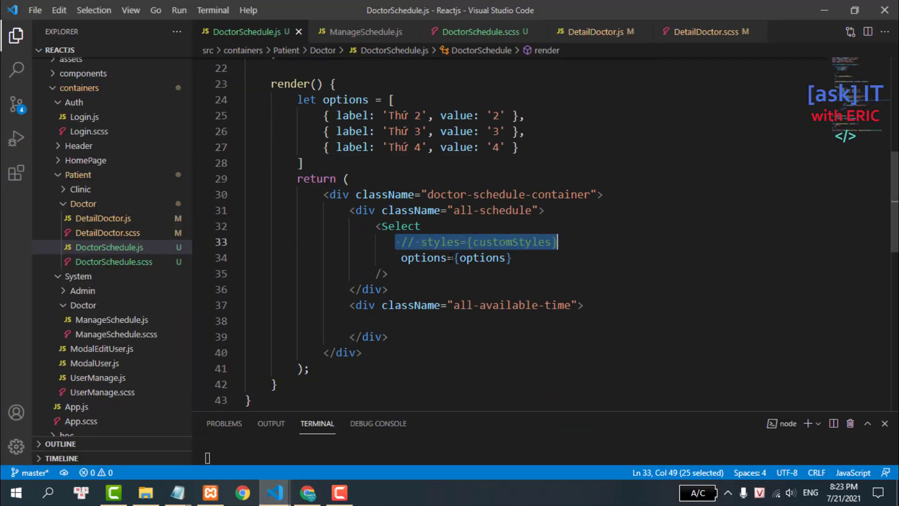
click(305, 496)
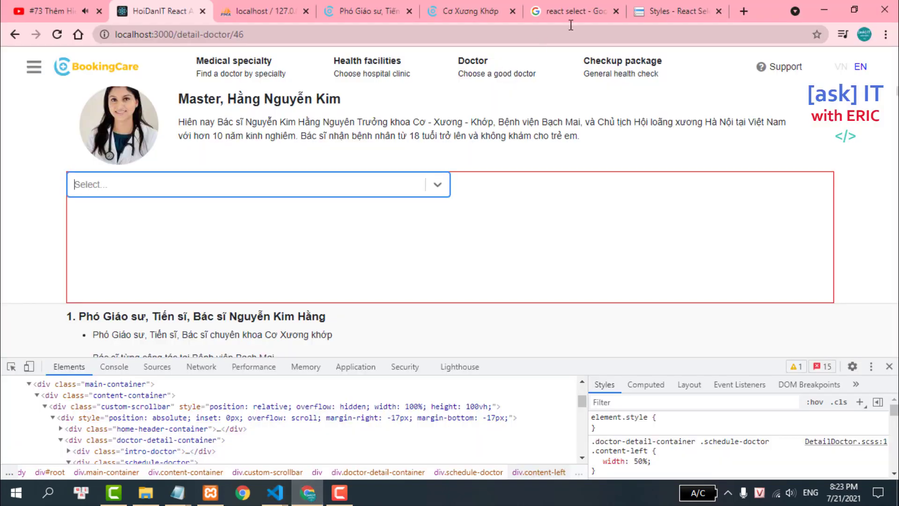
click(679, 11)
scroll(441, 162, up, 3)
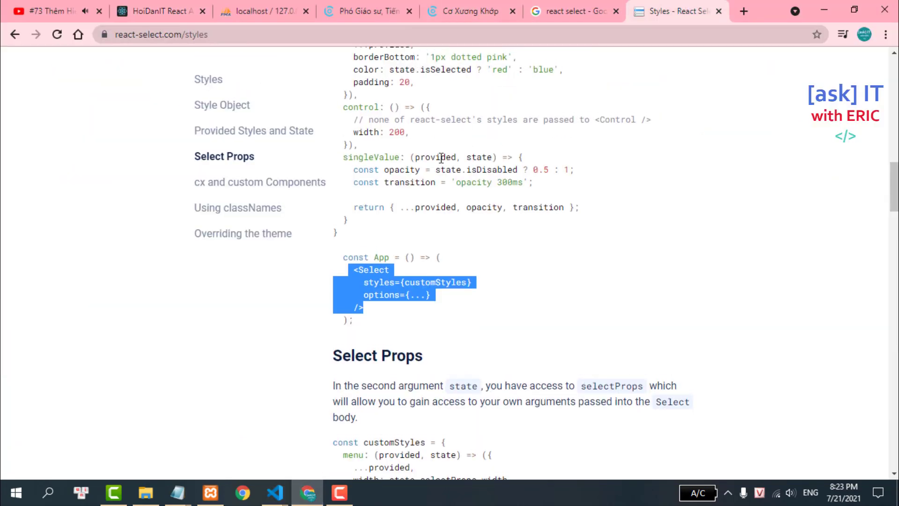
scroll(473, 118, down, 1)
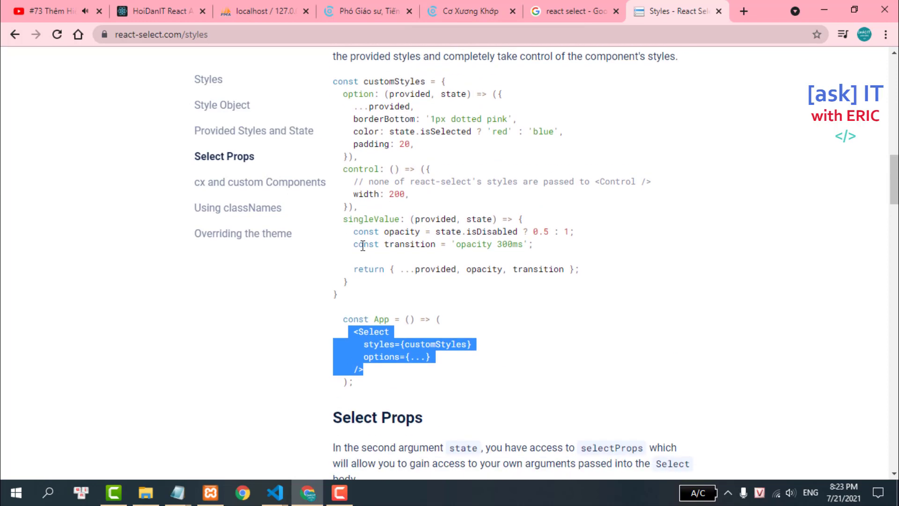
mouse_move(344, 296)
mouse_down()
mouse_move(345, 142)
mouse_move(335, 144)
mouse_up()
scroll(345, 142, up, 1)
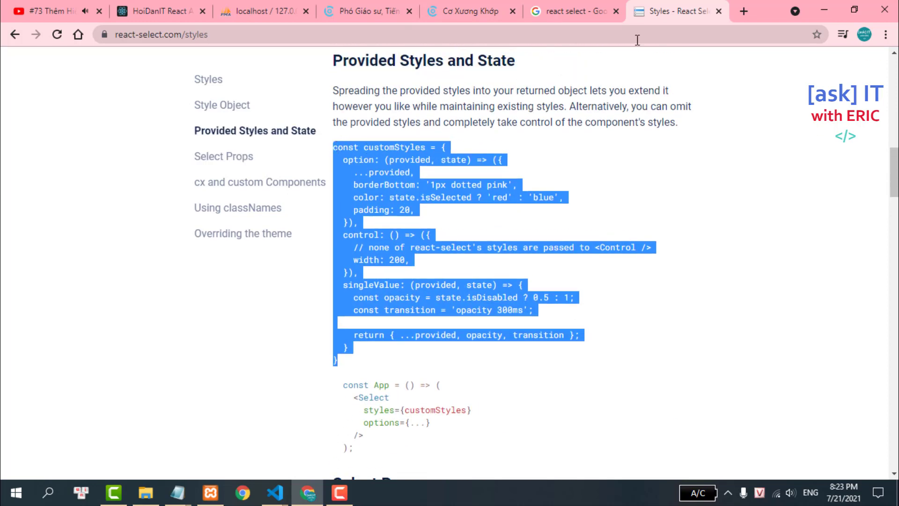
right_click(376, 159)
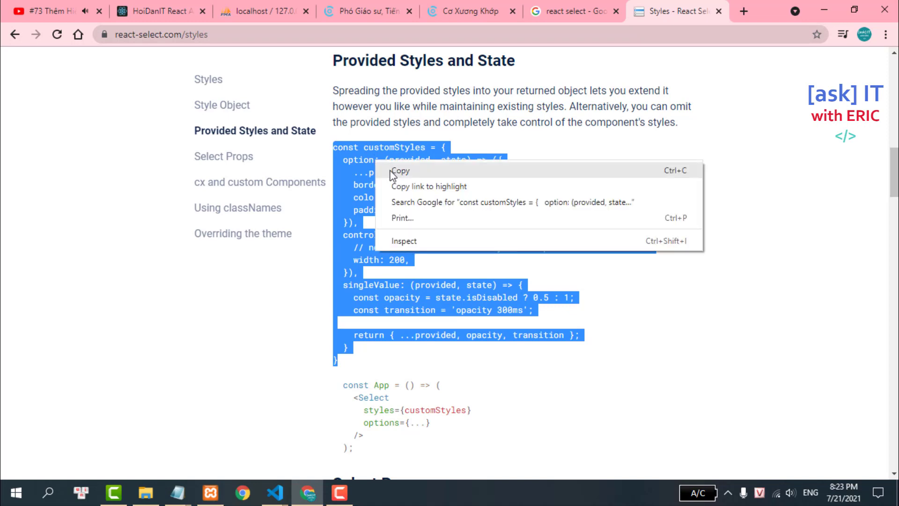
click(394, 171)
- Bookmark the React Select Styles page and return to DoctorSchedule.js after the options array
click(816, 35)
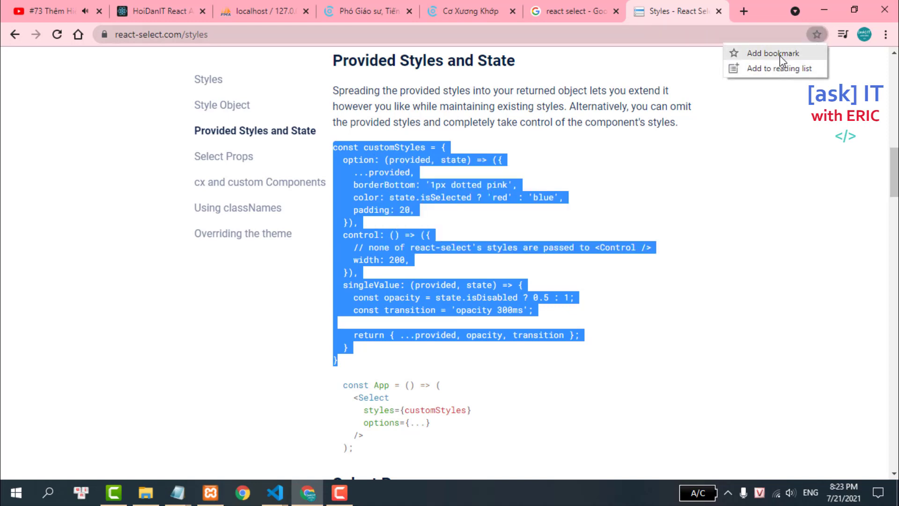
click(779, 53)
click(724, 150)
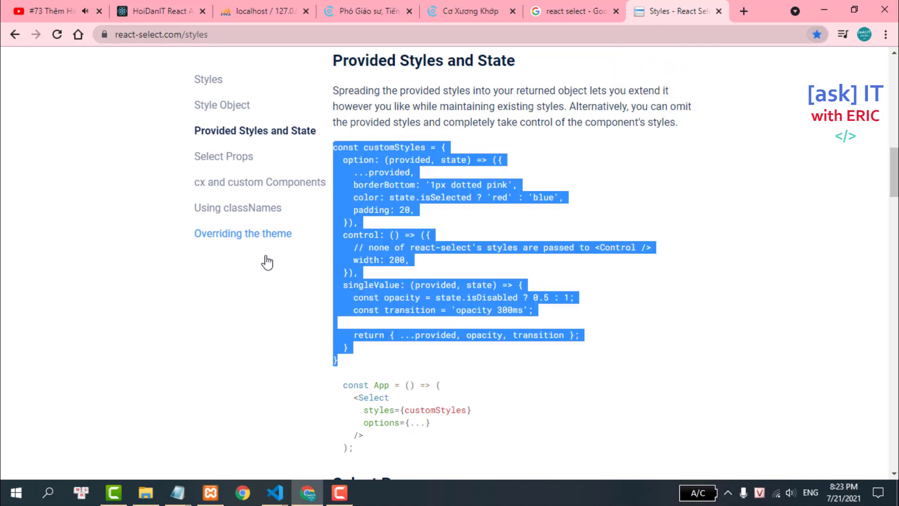
click(275, 491)
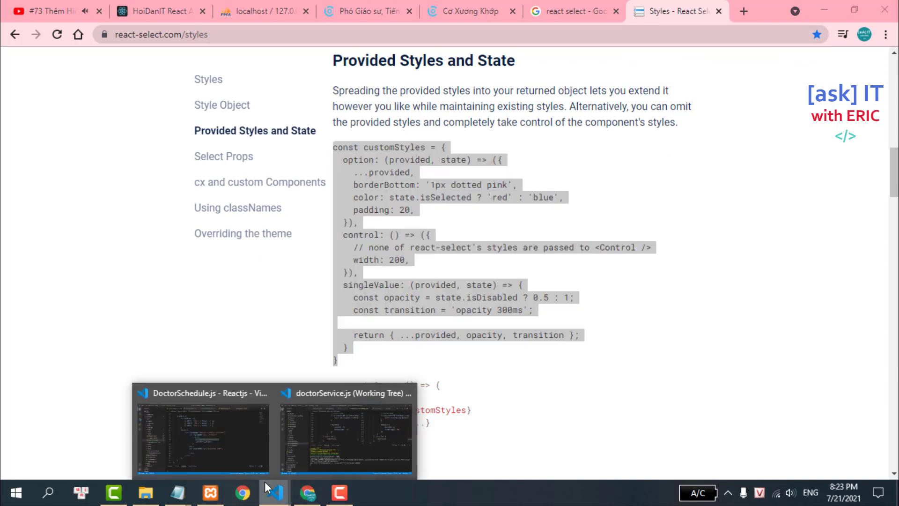
click(203, 435)
click(343, 159)
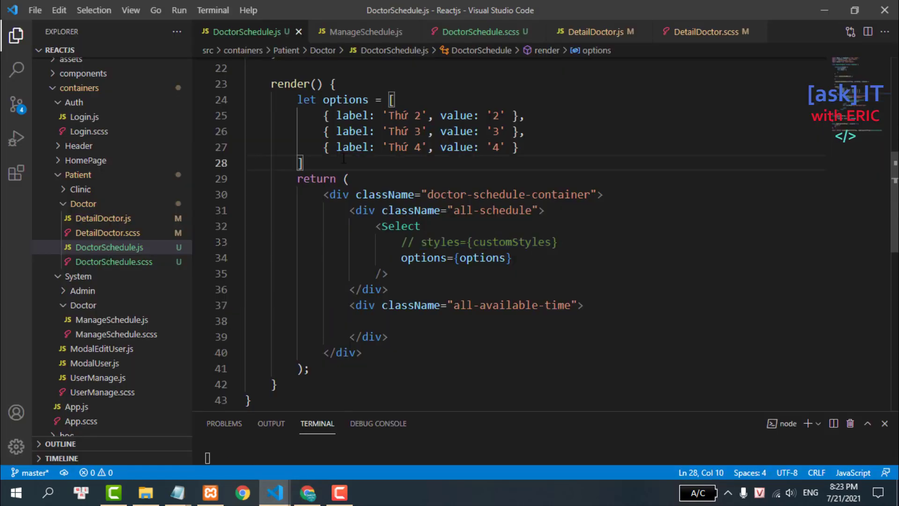
- Paste the customStyles example below the options array and strip its option and singleValue blocks
key(Return)
key(Return)
key(ctrl+v)
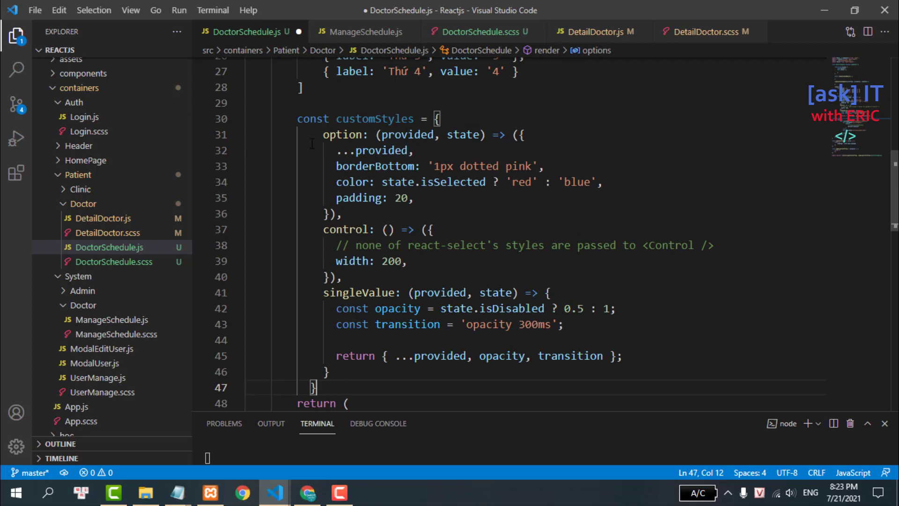
drag(311, 136, 399, 215)
key(BackSpace)
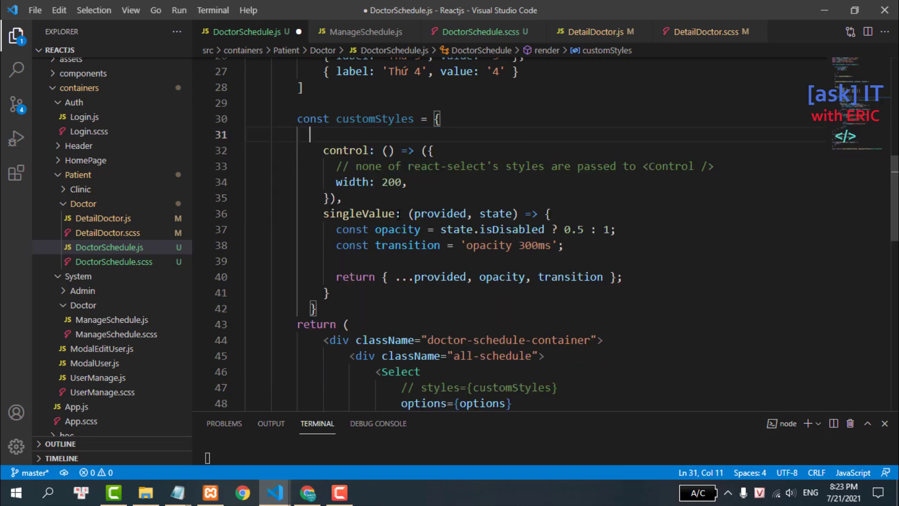
drag(311, 214, 392, 291)
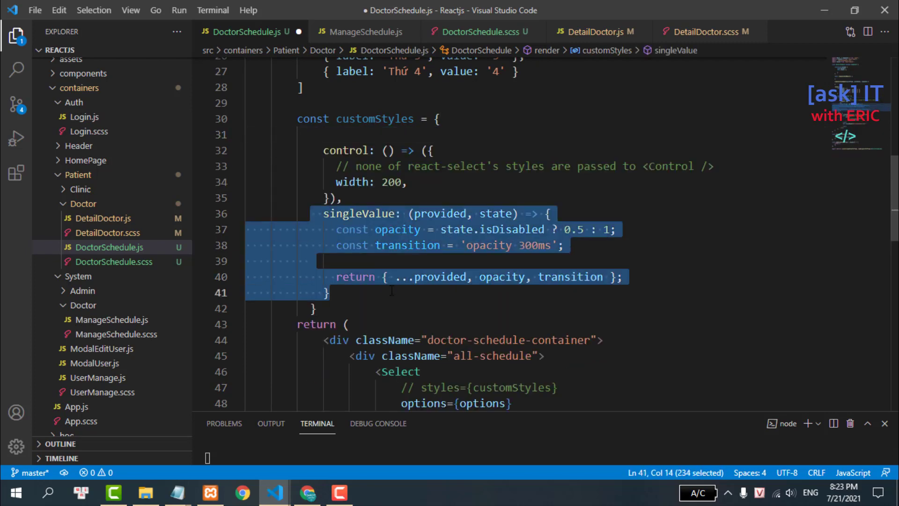
key(BackSpace)
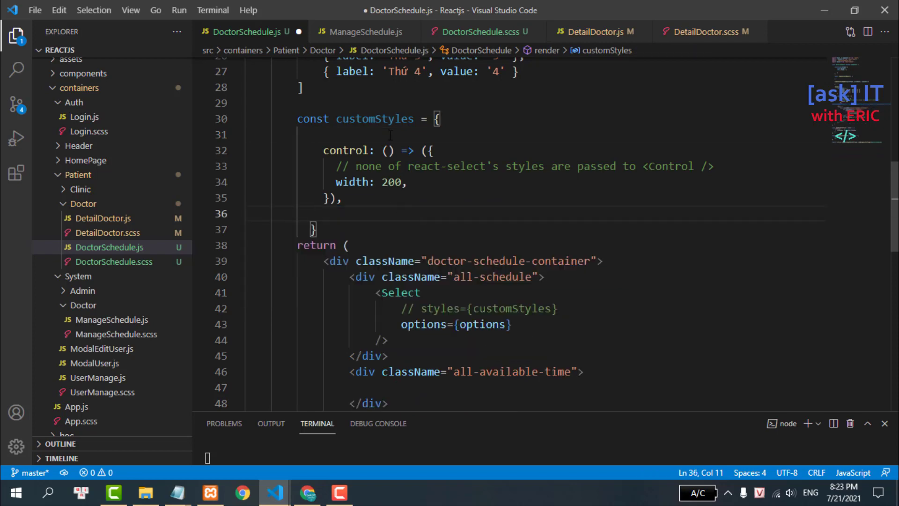
click(390, 135)
key(BackSpace)
click(334, 204)
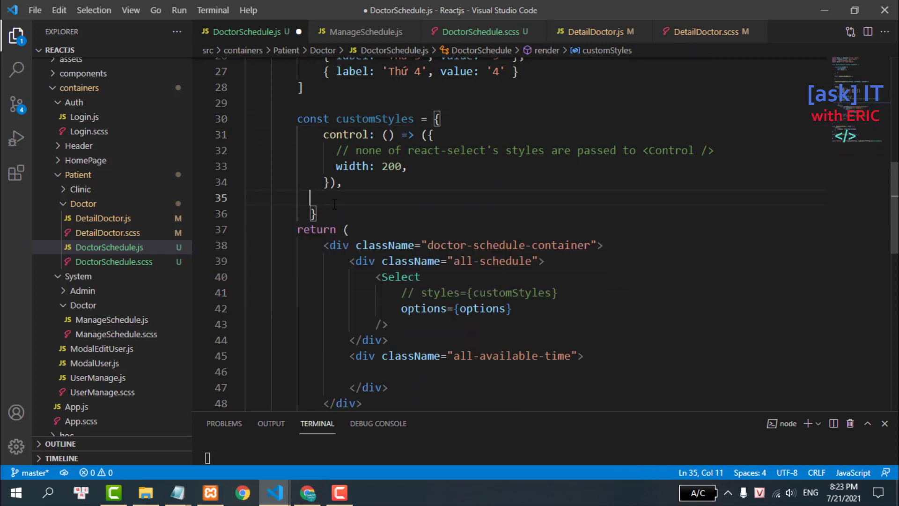
key(ctrl+x)
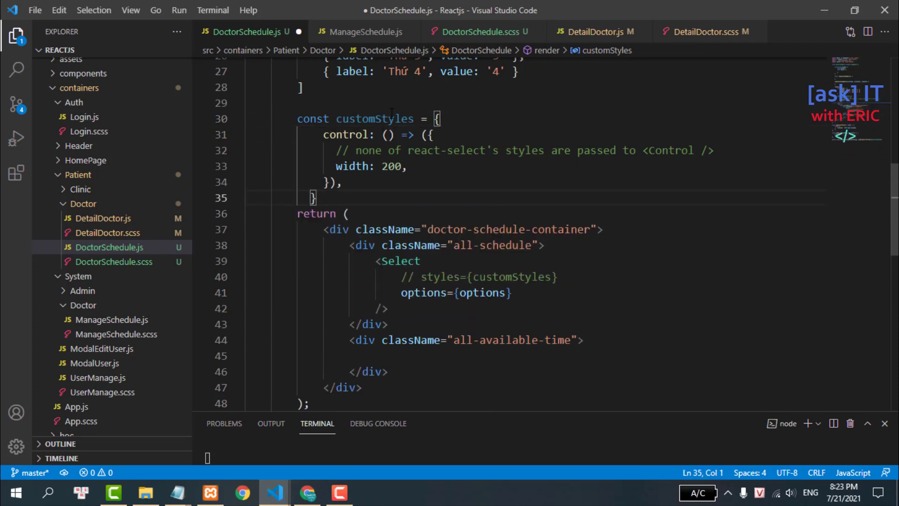
- Uncomment styles={customStyles} on the weekday Select and save the file
double_click(391, 117)
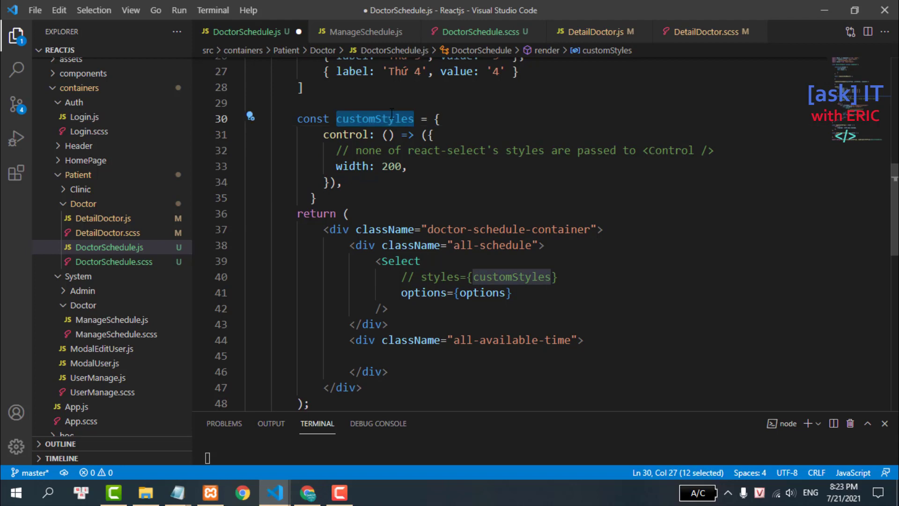
triple_click(432, 276)
key(ctrl+slash)
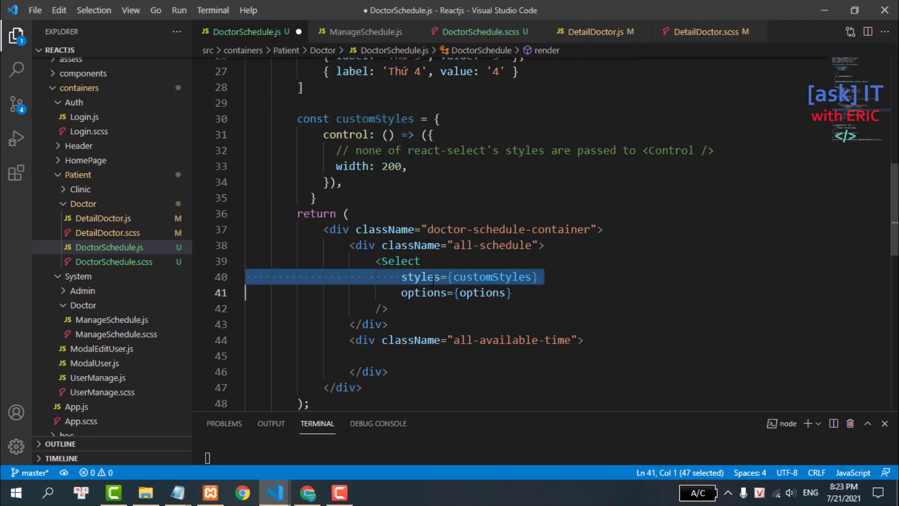
key(ctrl+s)
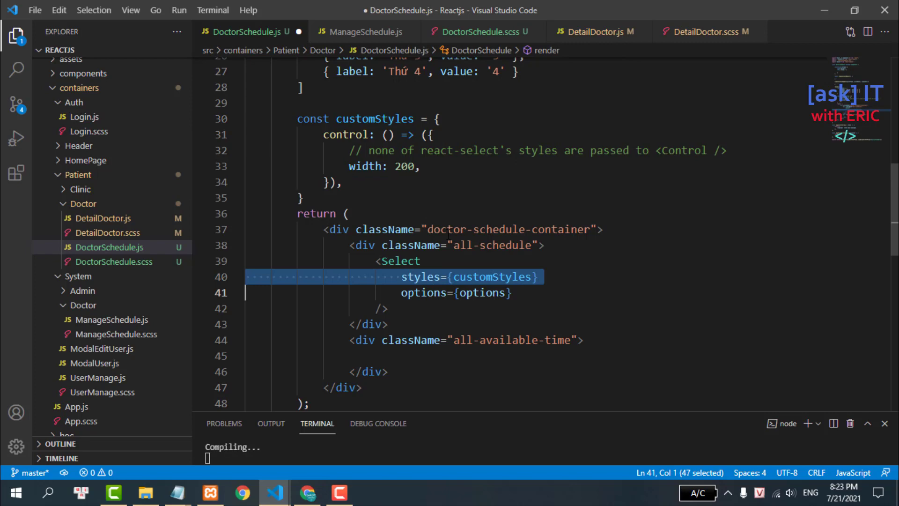
- Change the customStyles control width from 200 to 100 and save
click(397, 166)
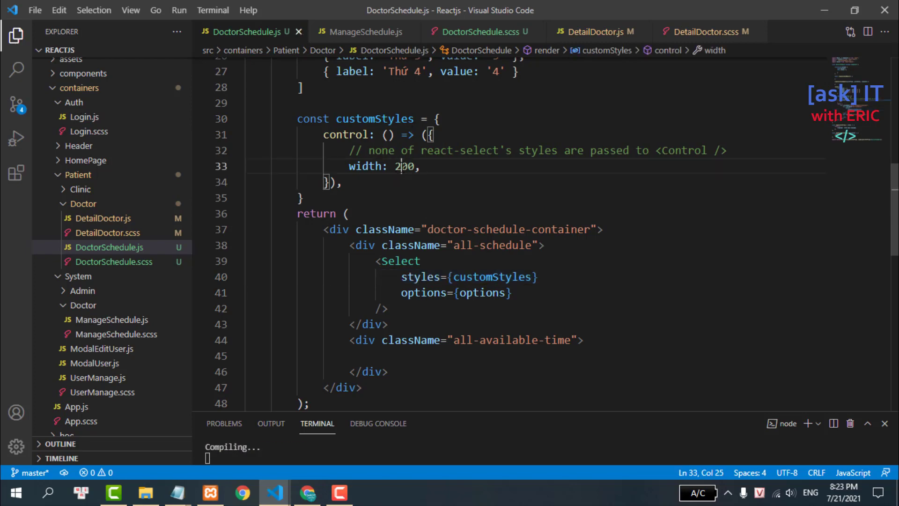
text(1)
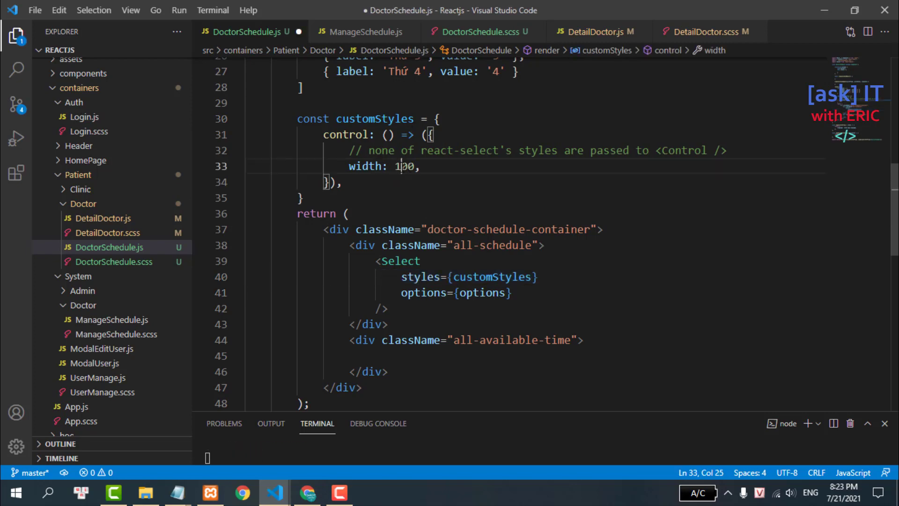
key(ctrl+s)
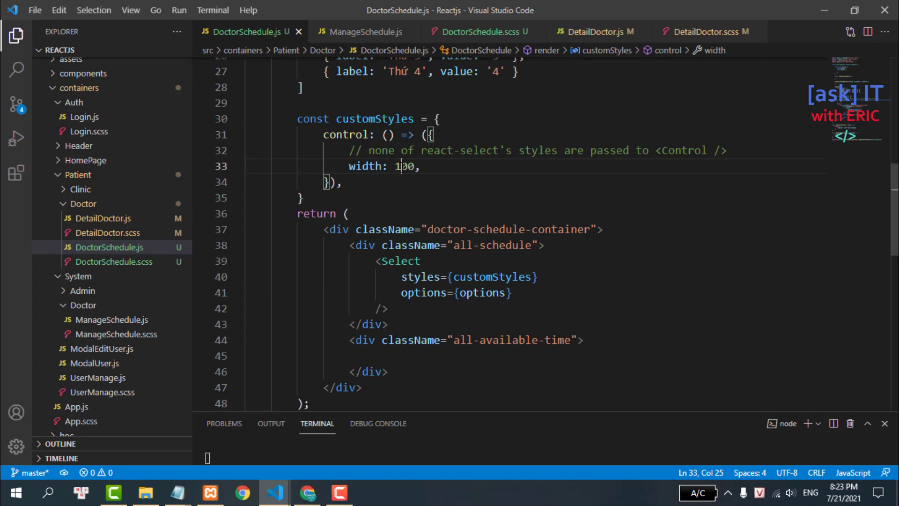
click(306, 490)
- Open the weekday dropdown on the local BookingCare doctor page, then reload it
click(138, 1)
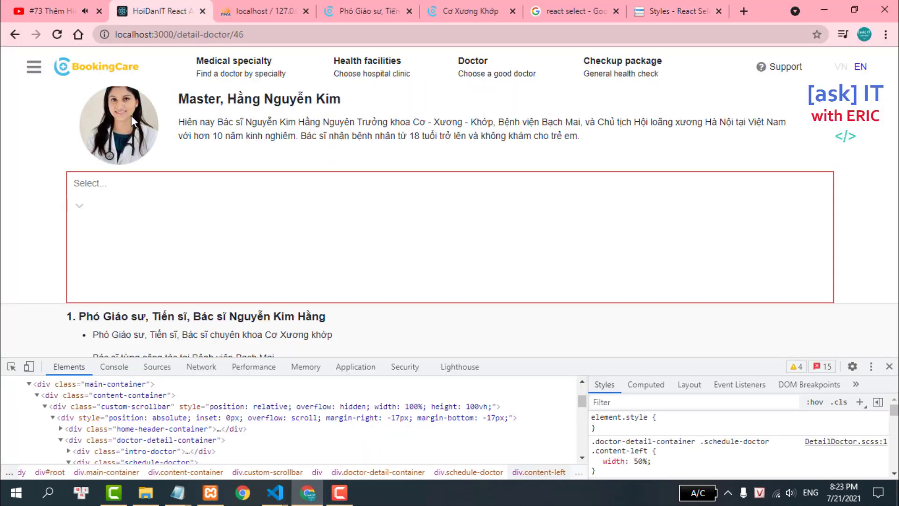
click(93, 196)
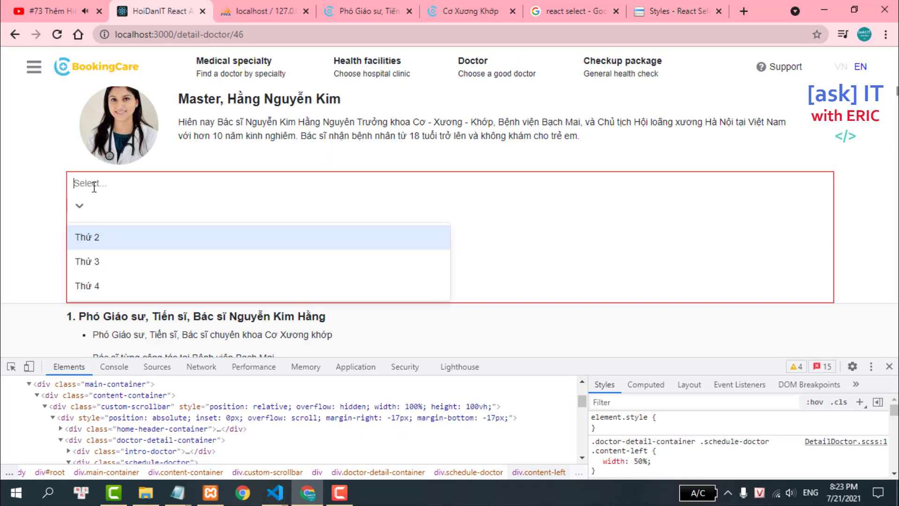
click(57, 35)
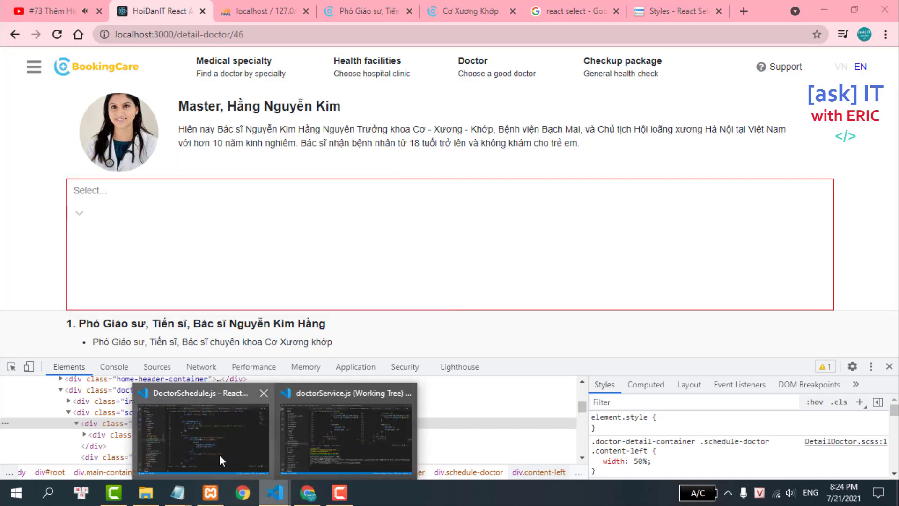
- Change the customStyles control width from 100 to 200 in DoctorSchedule.js and save
click(219, 454)
key(BackSpace)
text(200,)
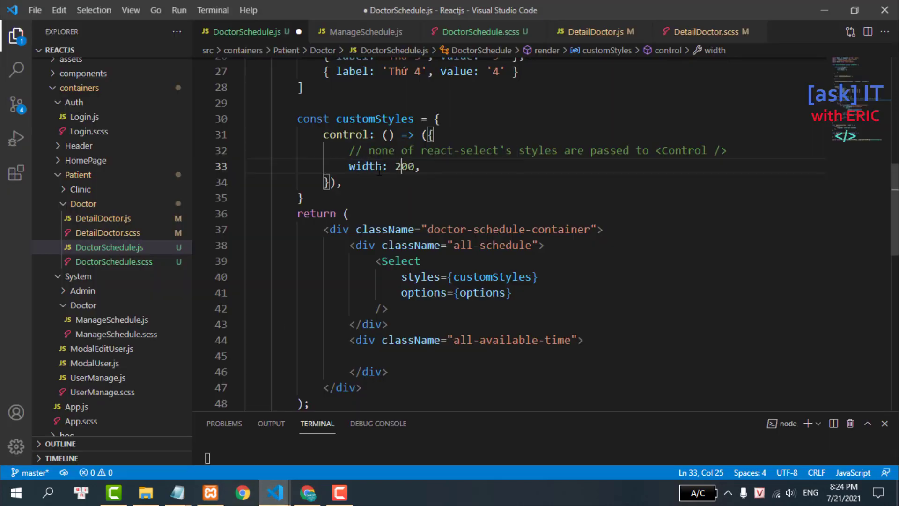
key(ctrl+s)
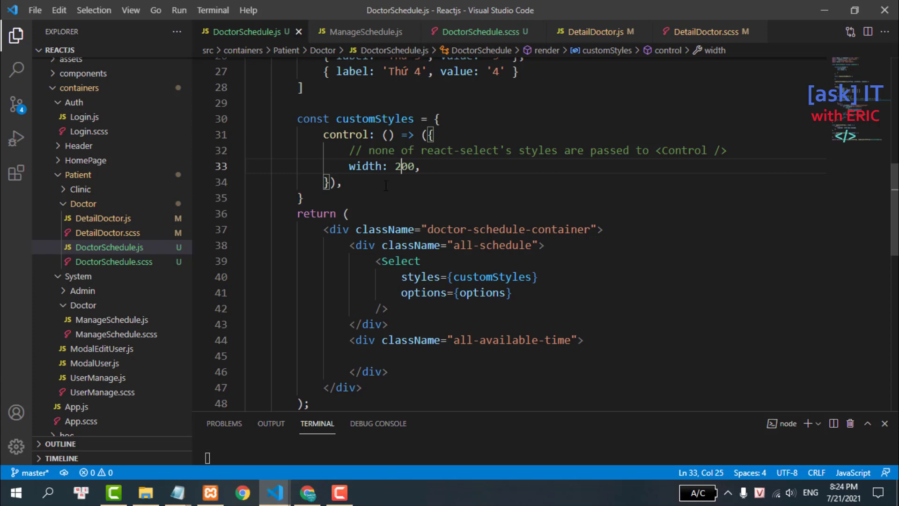
- Reload the doctor page to see the wider control, then return to DoctorSchedule.js
click(308, 492)
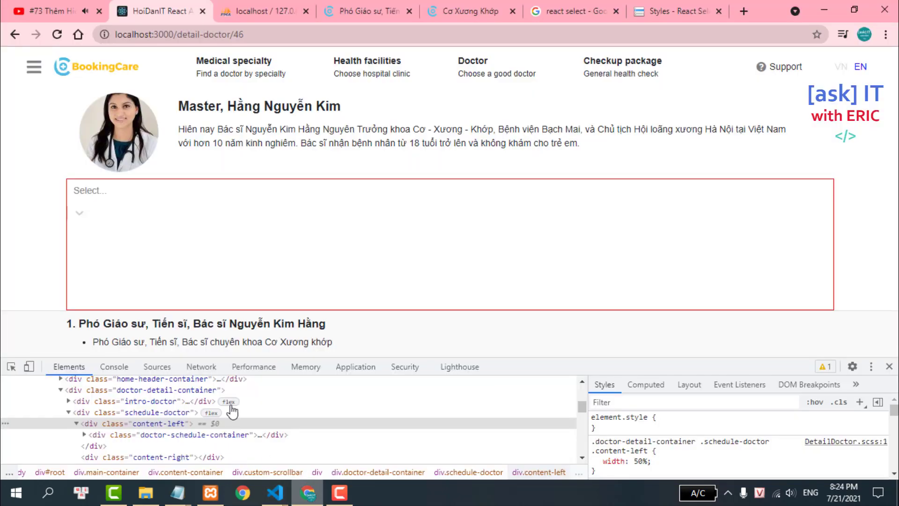
click(57, 34)
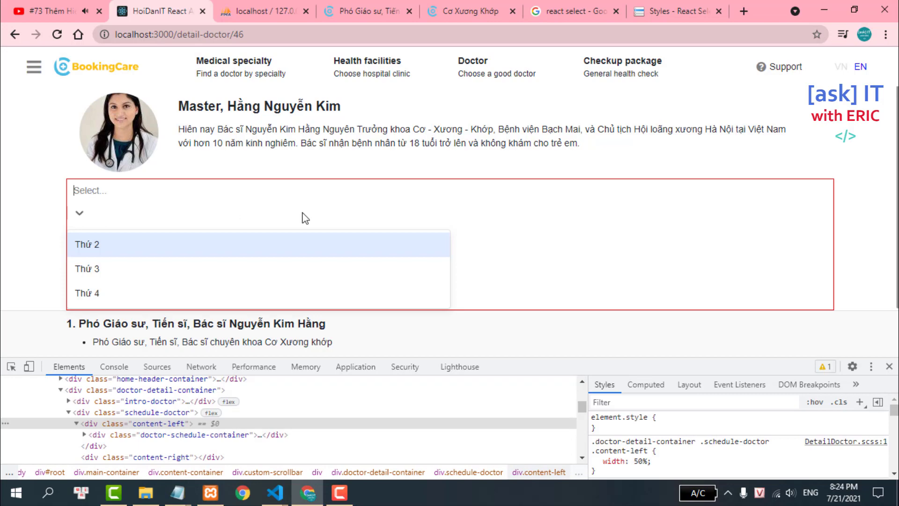
click(275, 493)
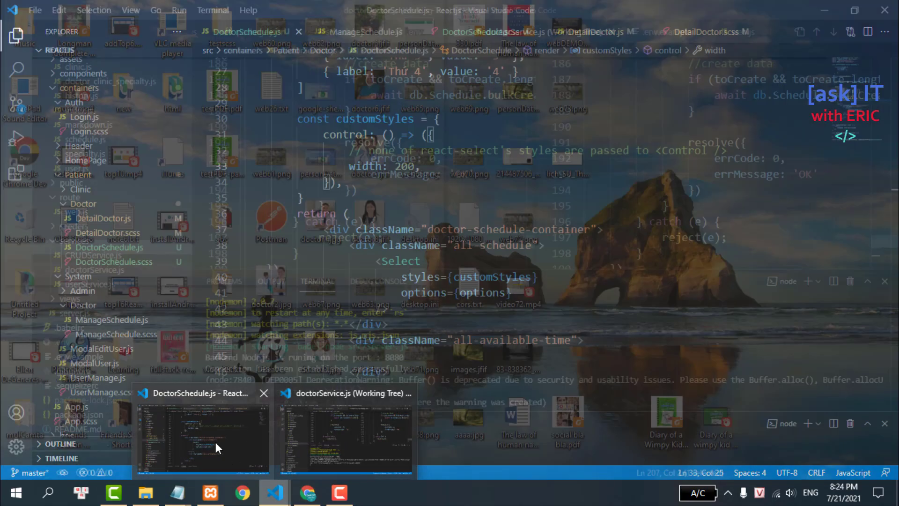
click(215, 441)
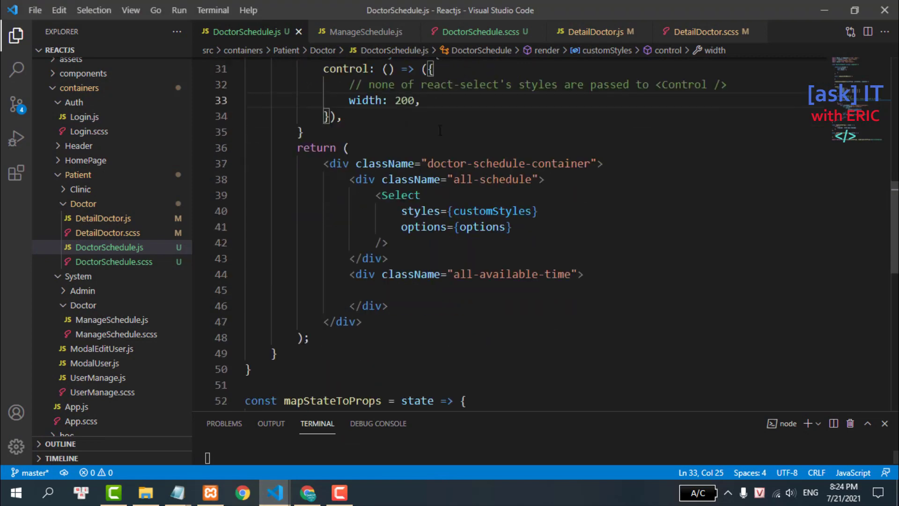
- Delete the customStyles block, the options array and the react-select Select element
drag(362, 195, 388, 243)
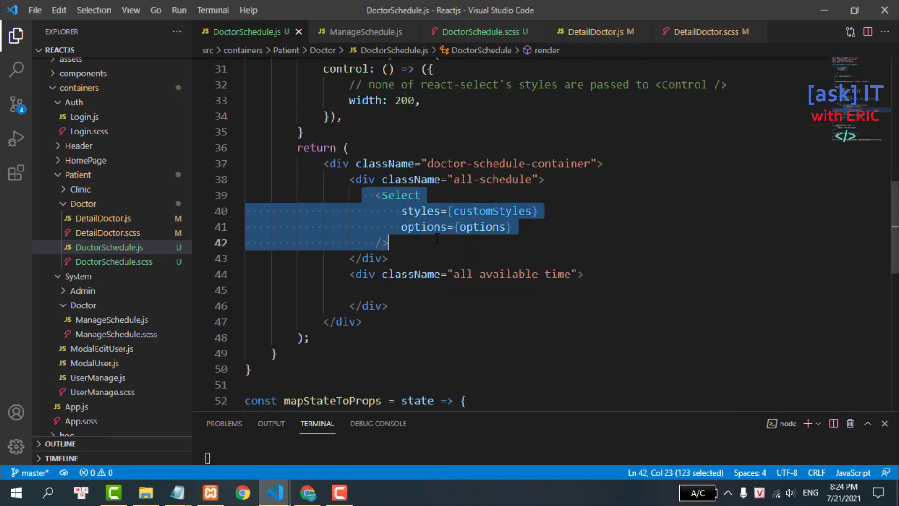
scroll(412, 165, up, 2)
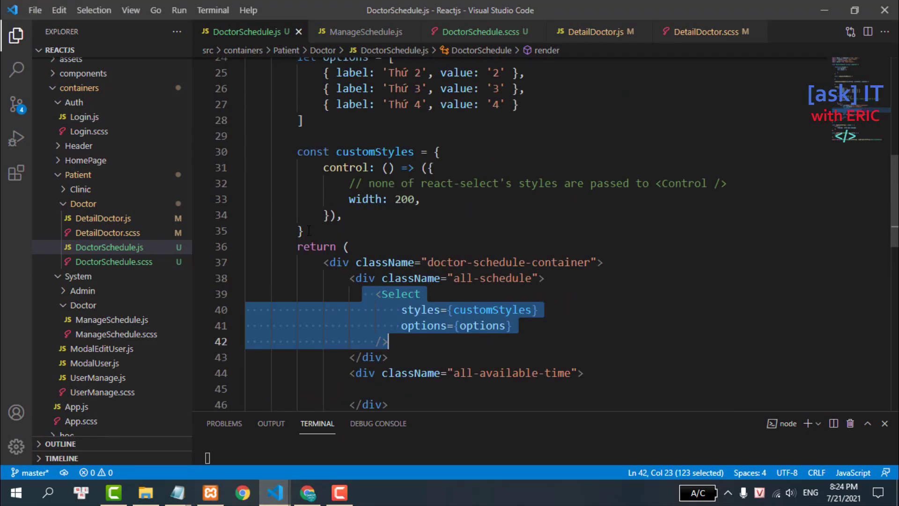
drag(308, 231, 271, 151)
key(BackSpace)
scroll(269, 153, up, 3)
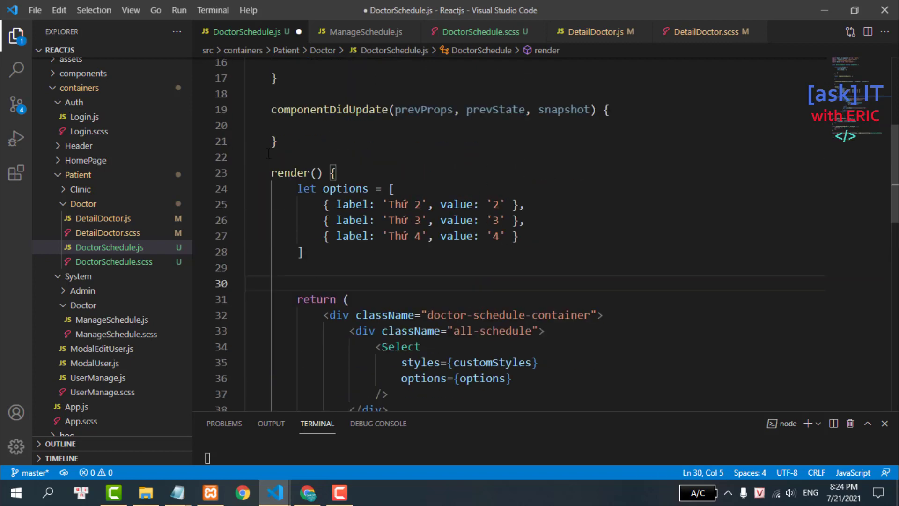
drag(292, 194, 353, 262)
key(ctrl+x)
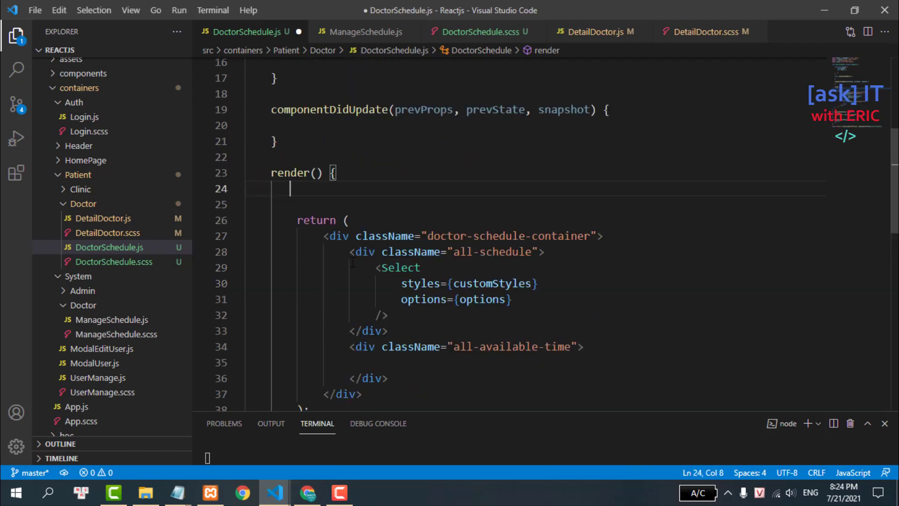
scroll(503, 206, down, 2)
drag(368, 174, 397, 216)
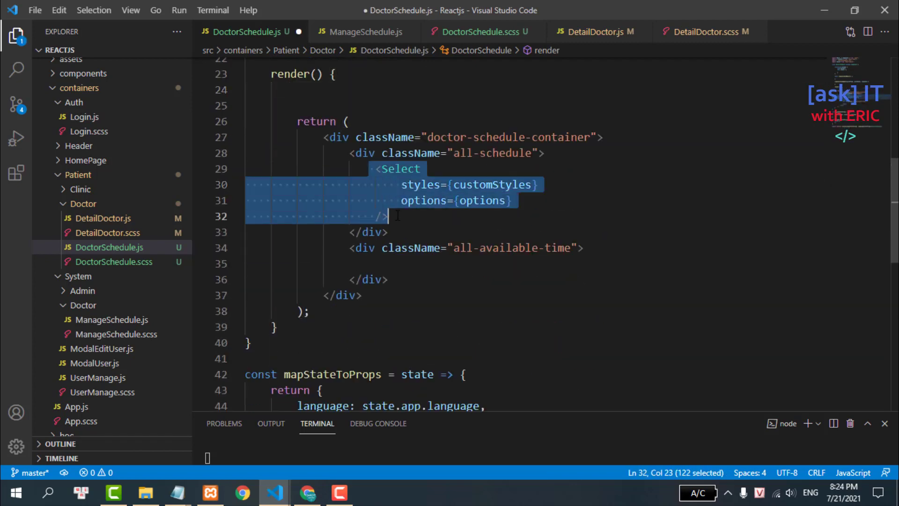
key(ctrl+x)
- Write a <select> element containing a single empty <option></option> line
text(<s)
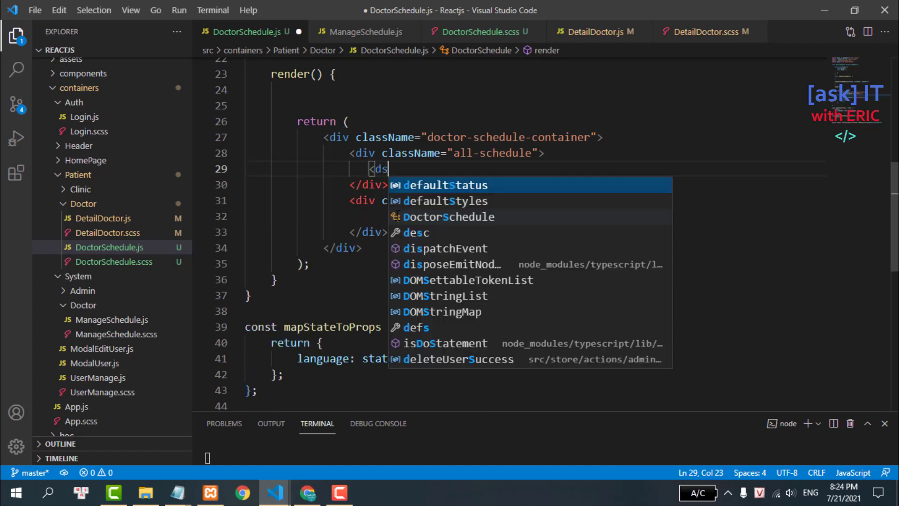
text(l)
key(BackSpace)
text(elect)
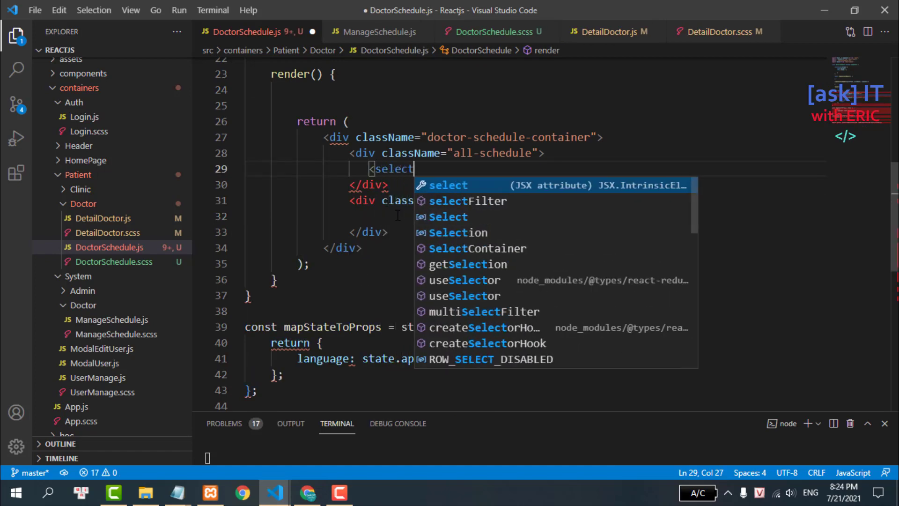
text(>)
key(Return)
text(<op)
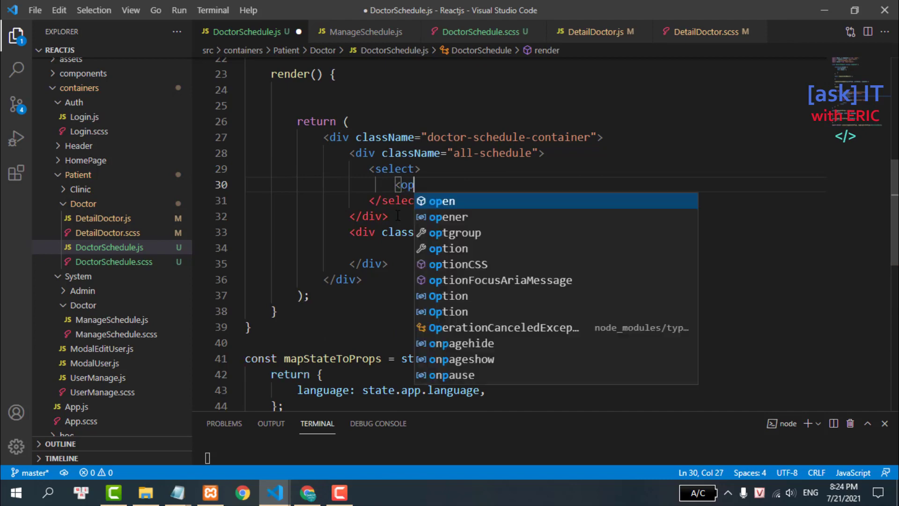
text(tio)
key(Escape)
text(>)
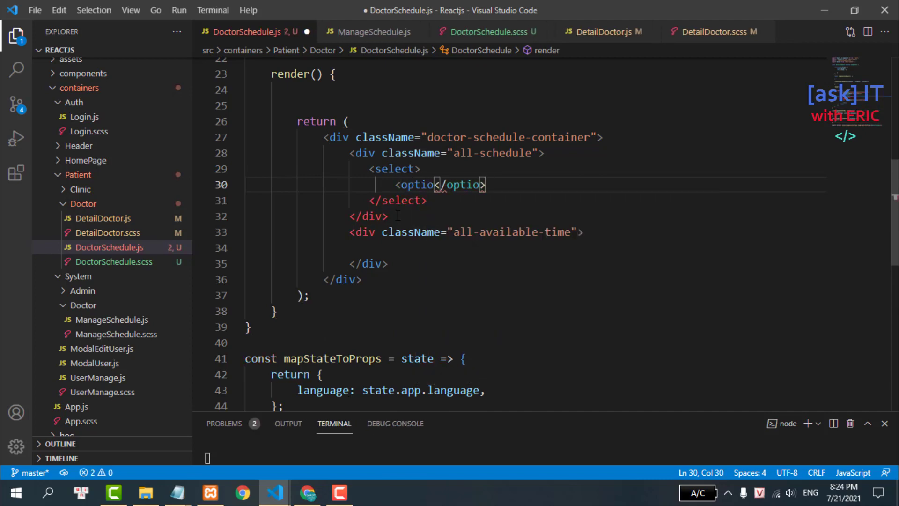
key(Left)
text(n)
key(Right)
text(</)
key(End)
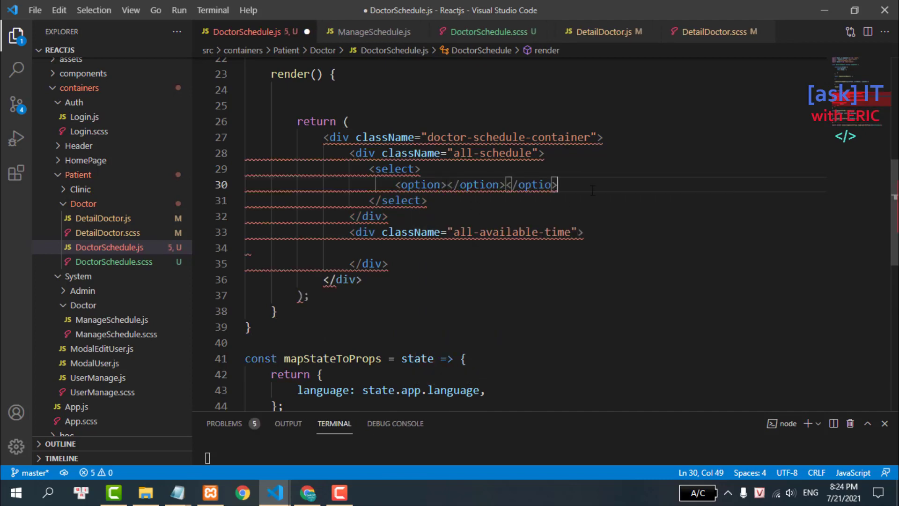
key(BackSpace)
key(BackSpace)
key(BackSpace)
key(BackSpace)
key(BackSpace)
key(BackSpace)
key(BackSpace)
key(BackSpace)
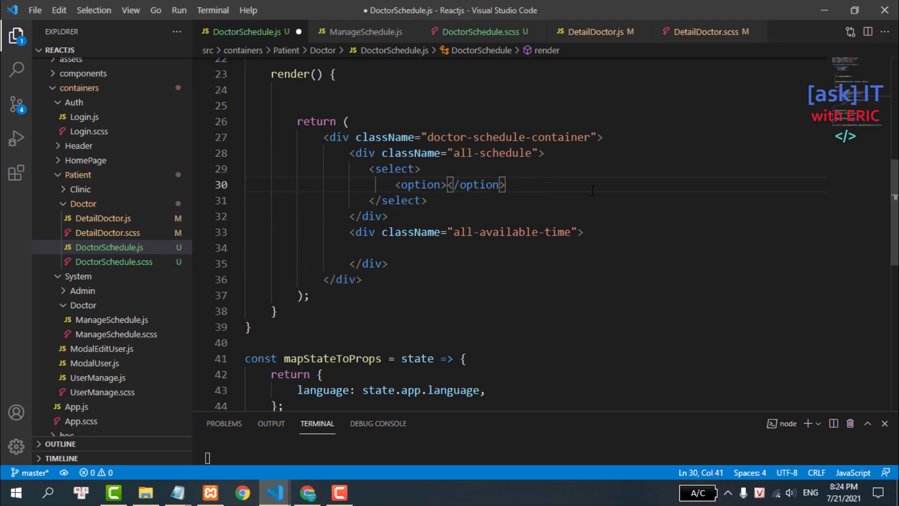
- Duplicate the option line so the select holds four option elements
drag(391, 184, 589, 183)
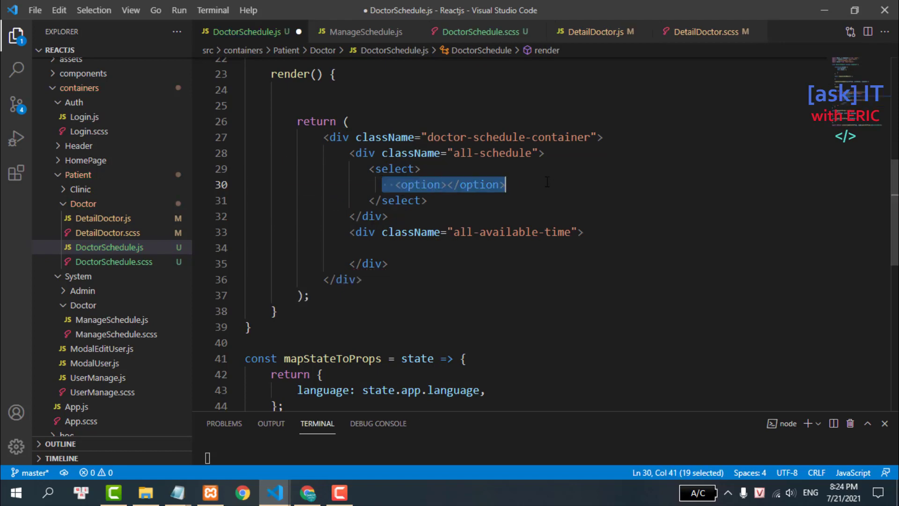
key(End)
key(shift+alt+Down)
key(shift+alt+Down)
key(shift+alt+Down)
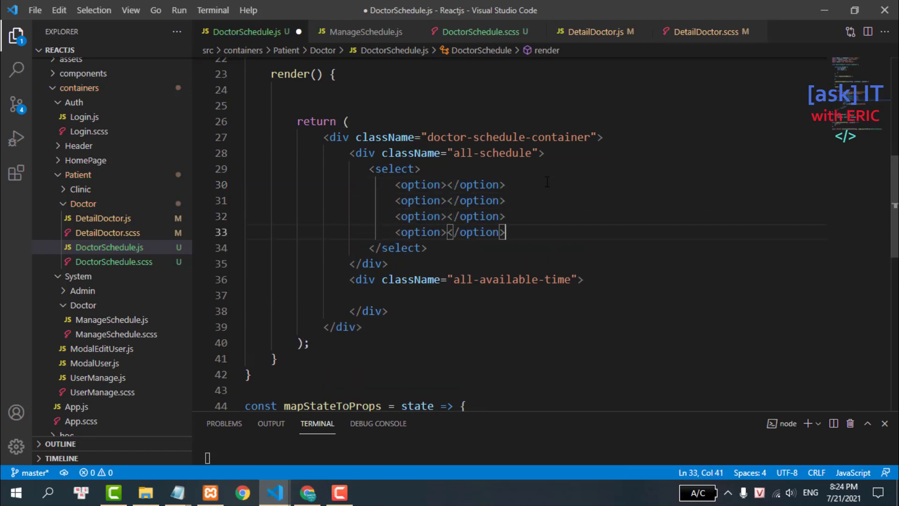
key(Return)
- Label the four options Thứ 2, Thứ 3, Thứ 4 and Thứ 5 using multi-cursor editing
click(446, 184)
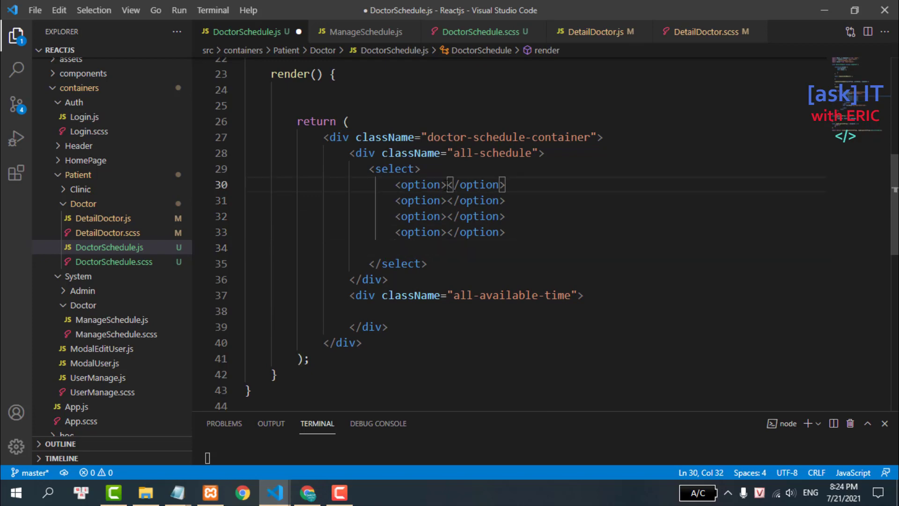
key(ctrl+alt+Down)
key(ctrl+alt+Down)
key(ctrl+alt+Down)
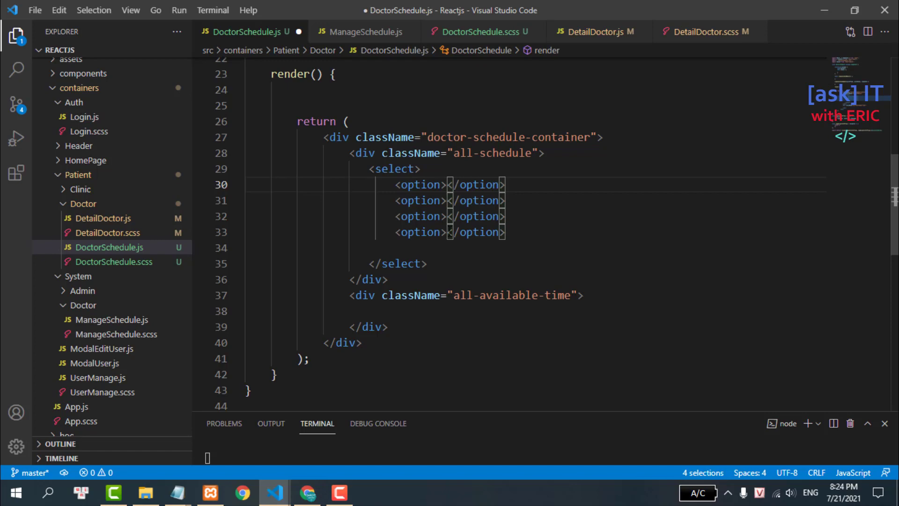
text(Thứ 2)
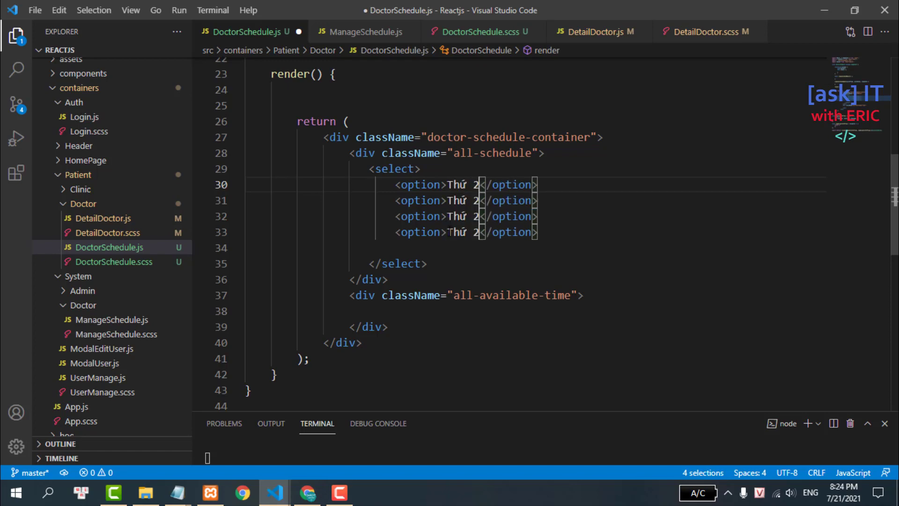
click(478, 200)
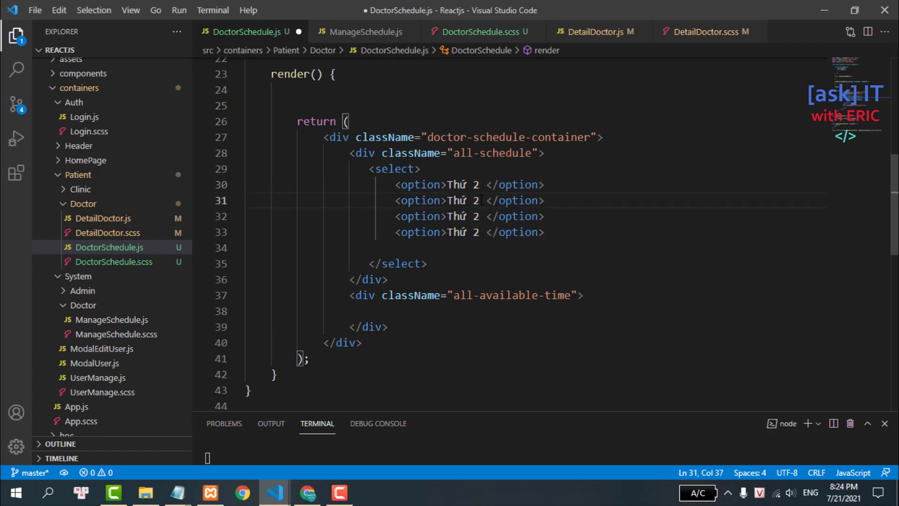
key(BackSpace)
text(3)
click(482, 216)
key(BackSpace)
text(4)
click(481, 233)
key(BackSpace)
text(5)
- Remove the empty line inside the select and save DoctorSchedule.js
scroll(391, 167, down, 1)
click(393, 214)
key(Delete)
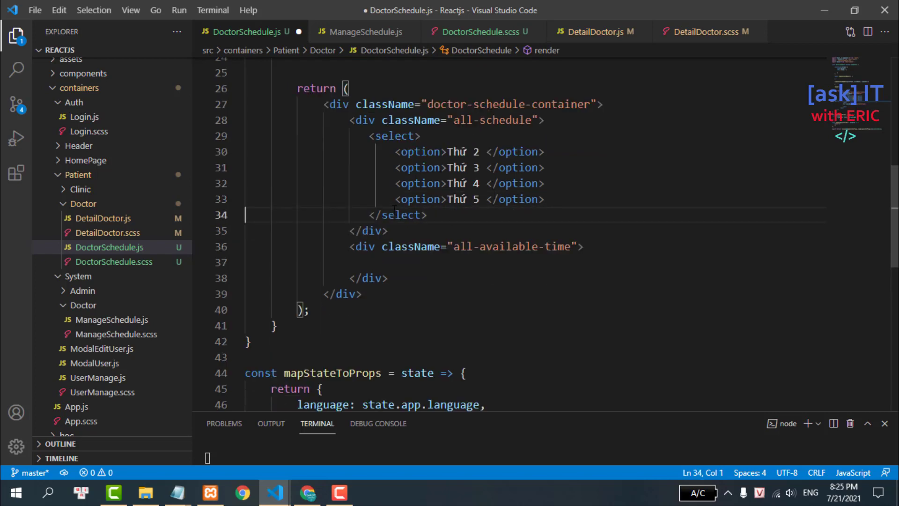
key(ctrl+s)
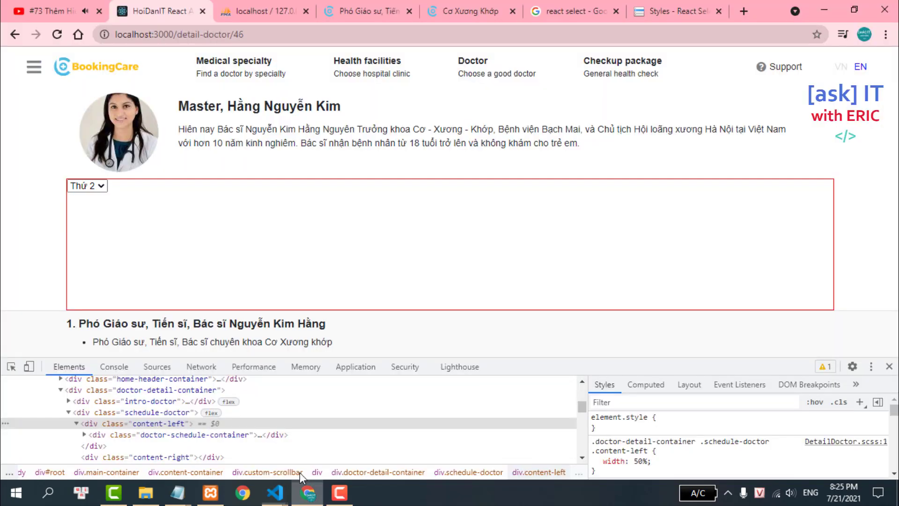
- Compare the local native weekday dropdown with the date choices on bookingcare.vn
click(307, 492)
click(93, 186)
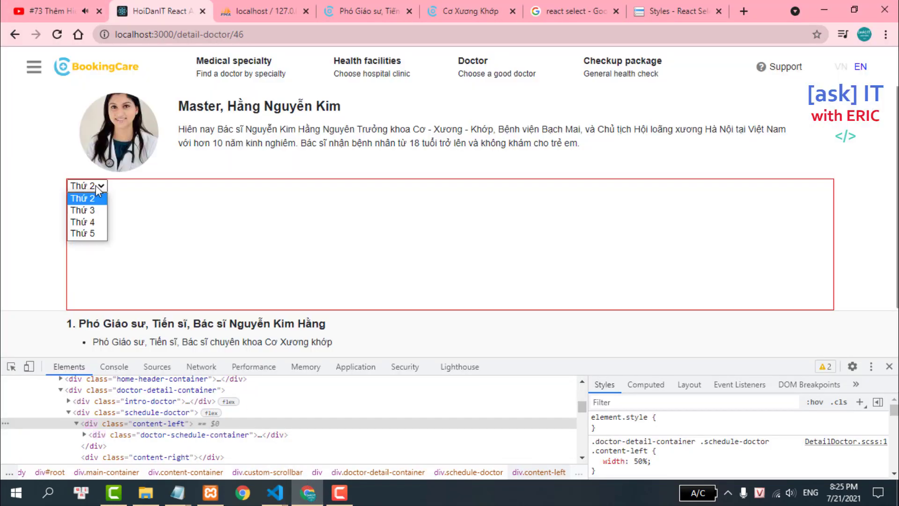
click(275, 238)
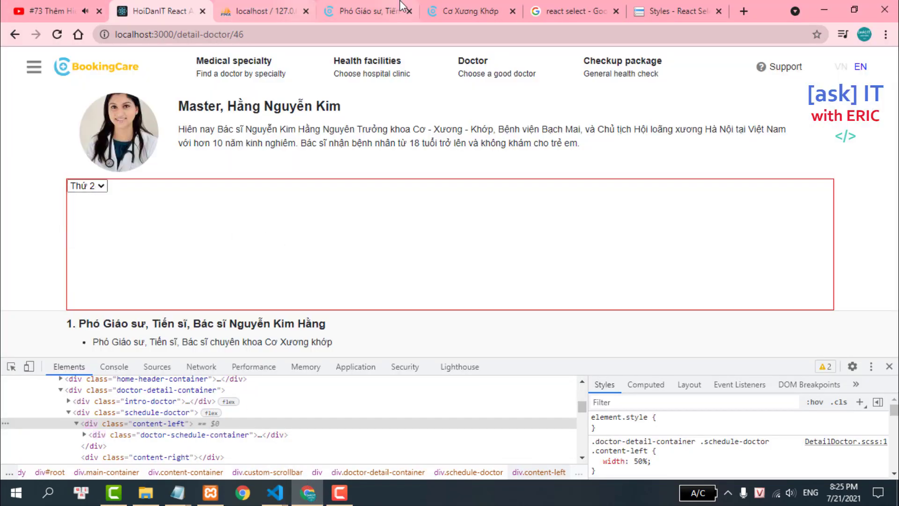
click(367, 11)
click(117, 234)
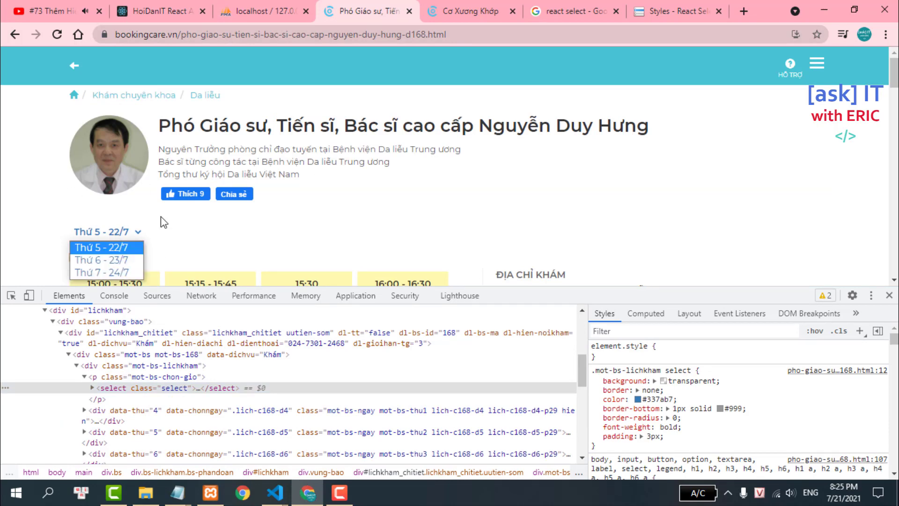
click(391, 245)
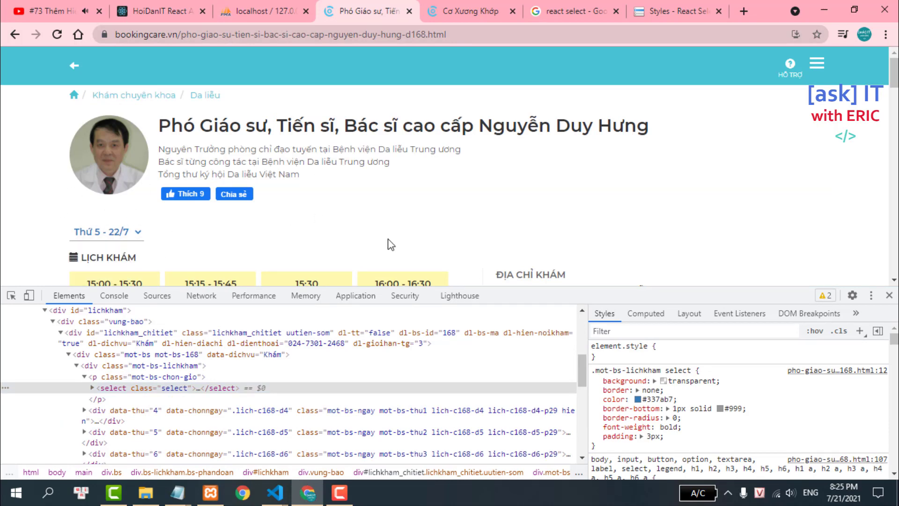
click(889, 295)
- Recheck the weekday list on the local doctor page without changing it
click(262, 11)
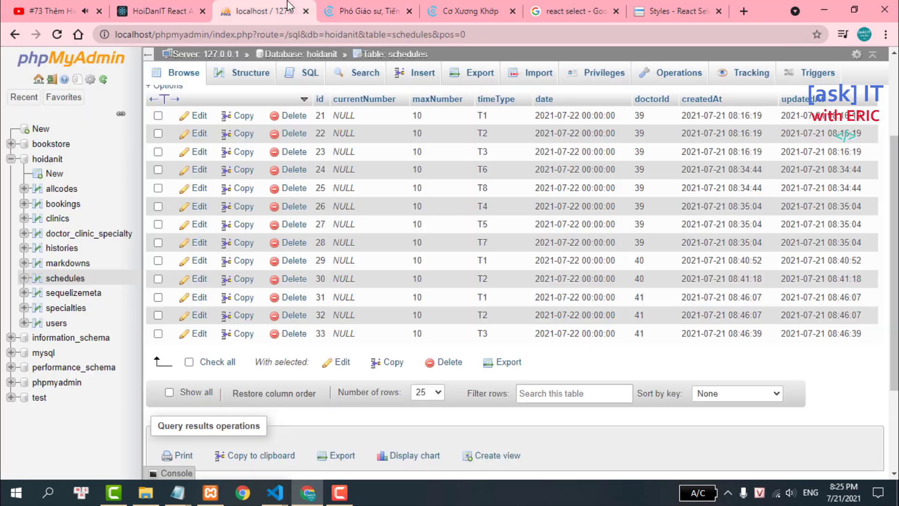
click(159, 11)
click(69, 186)
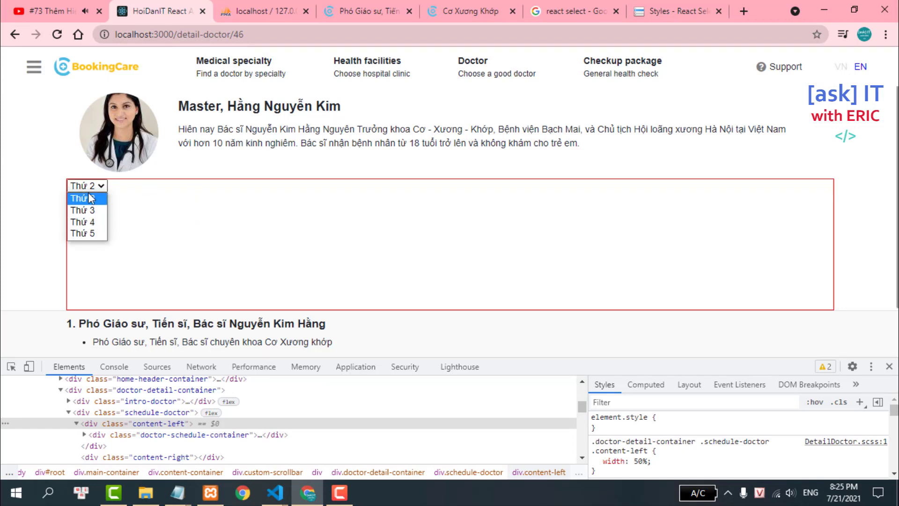
click(145, 195)
- Drag the bookingcare doctor tab into second position, then switch to DoctorSchedule.js
click(253, 5)
drag(361, 11, 260, 11)
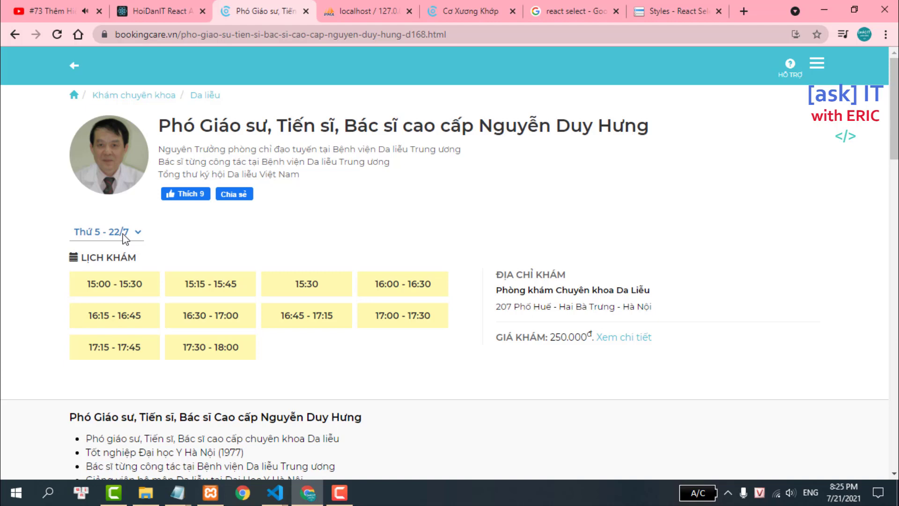
mouse_move(274, 492)
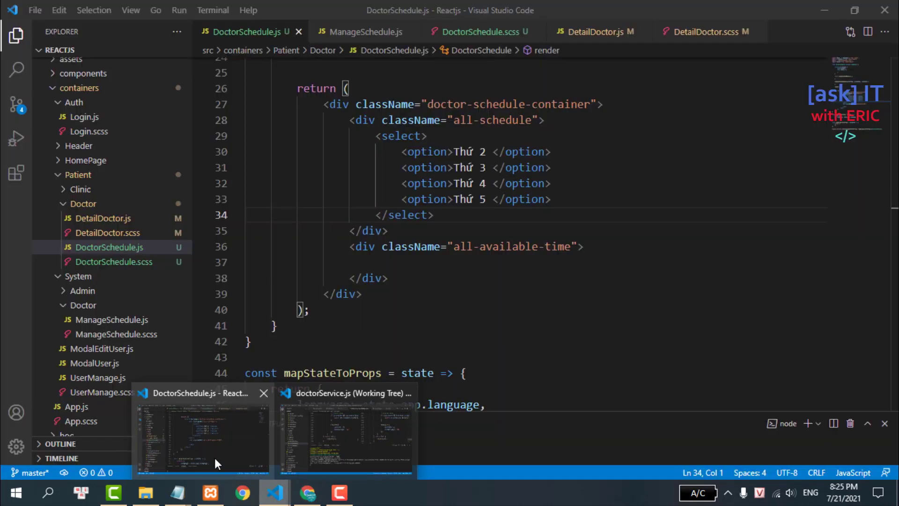
click(217, 463)
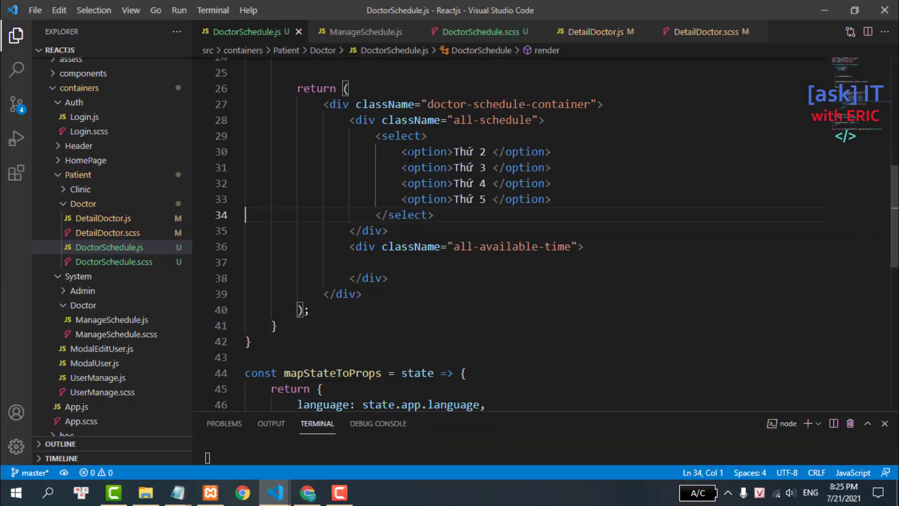
mouse_move(426, 151)
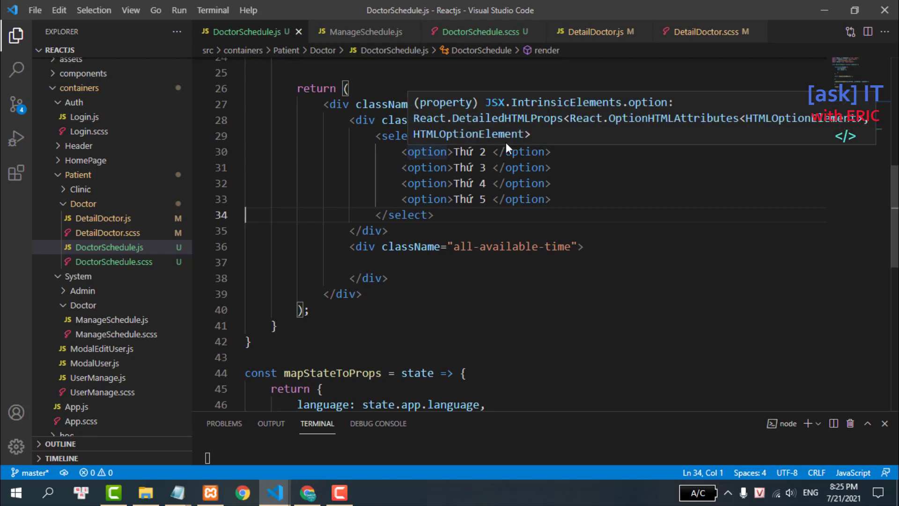
- Add allDays = [] as a new entry in the component state
drag(401, 152, 551, 152)
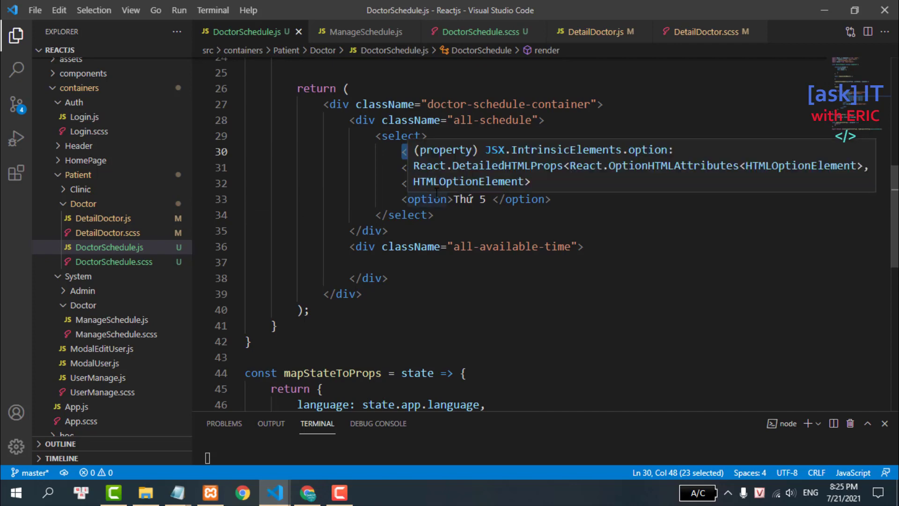
scroll(436, 192, up, 4)
scroll(437, 192, up, 3)
click(362, 181)
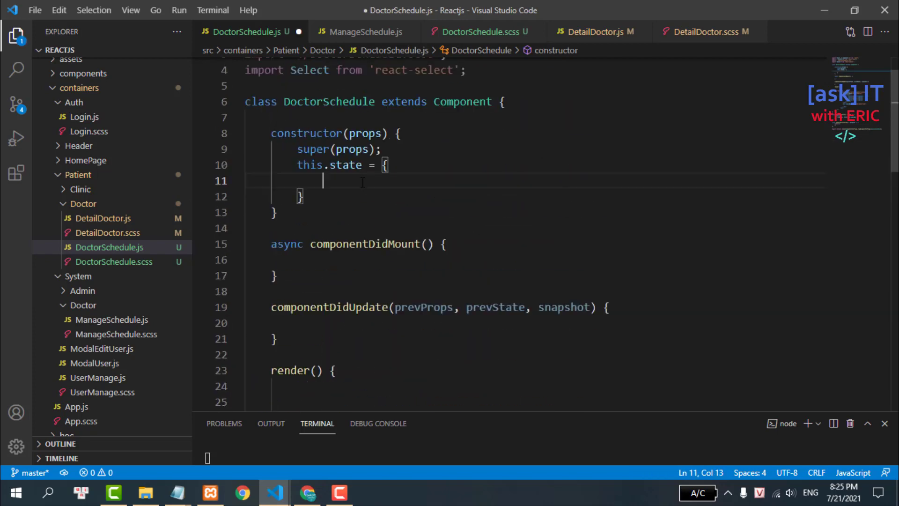
text(allDay)
text(s = [)
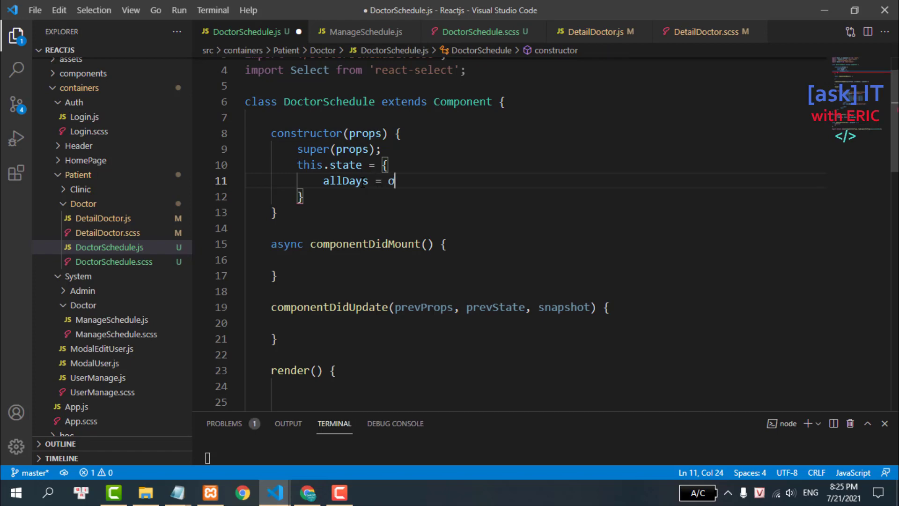
key(BackSpace)
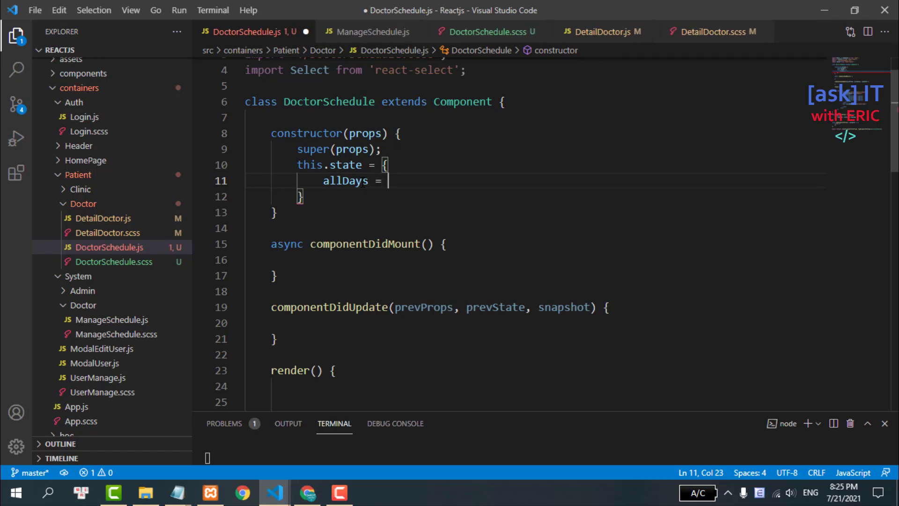
text([])
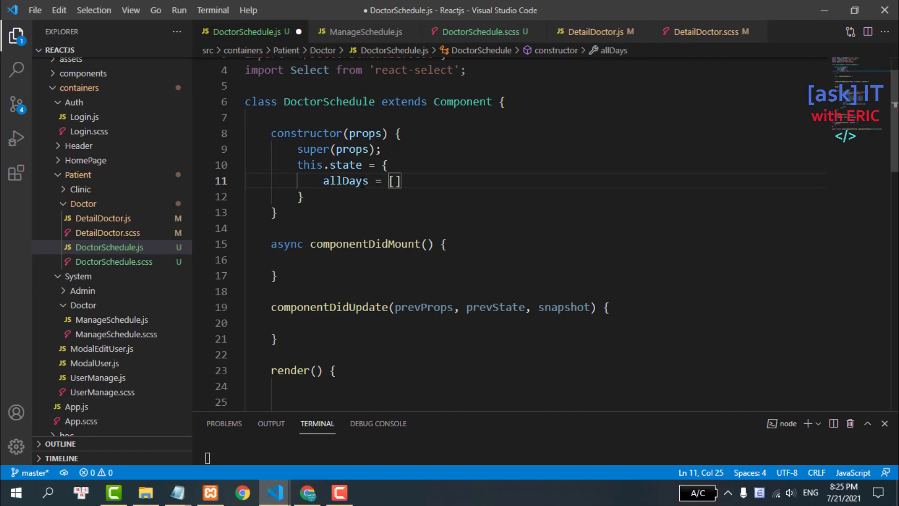
text(,)
- Replace the react-select import line with import moment from 'moment';
scroll(351, 131, up, 2)
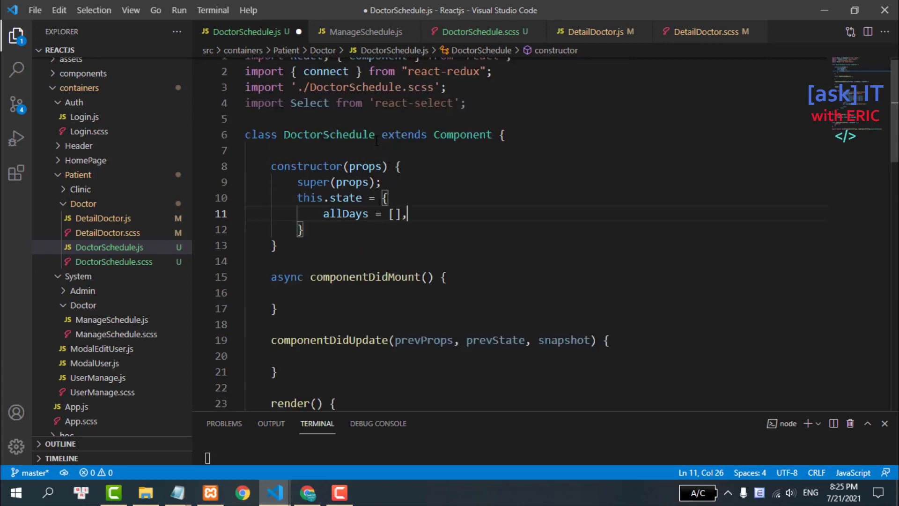
triple_click(348, 119)
key(BackSpace)
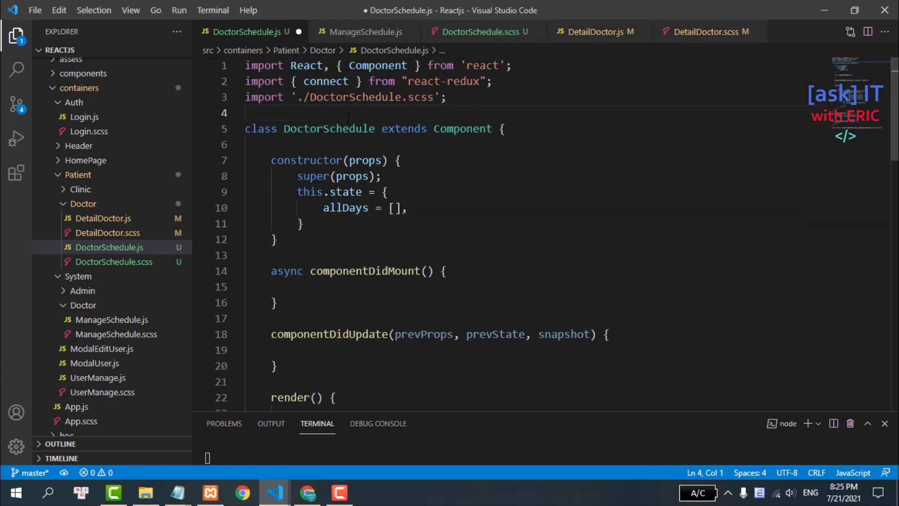
text(import mom)
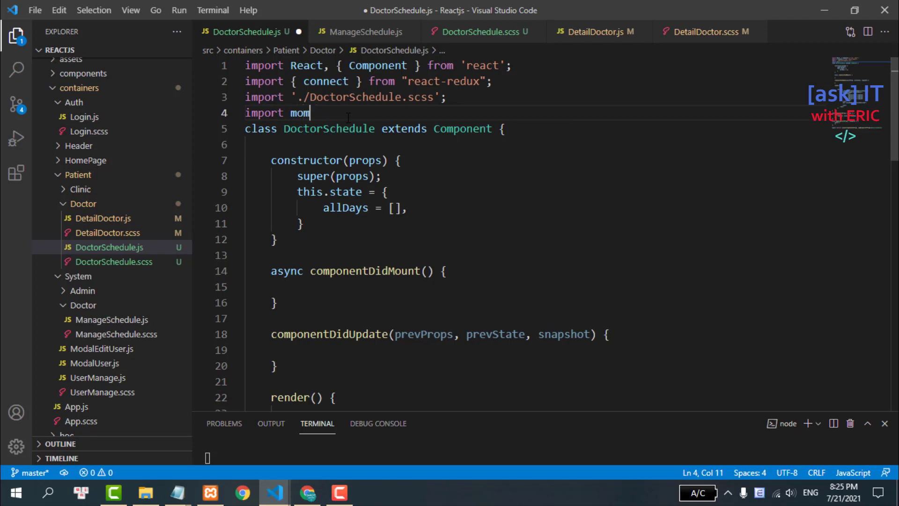
text(ent fro)
text(m 'moment)
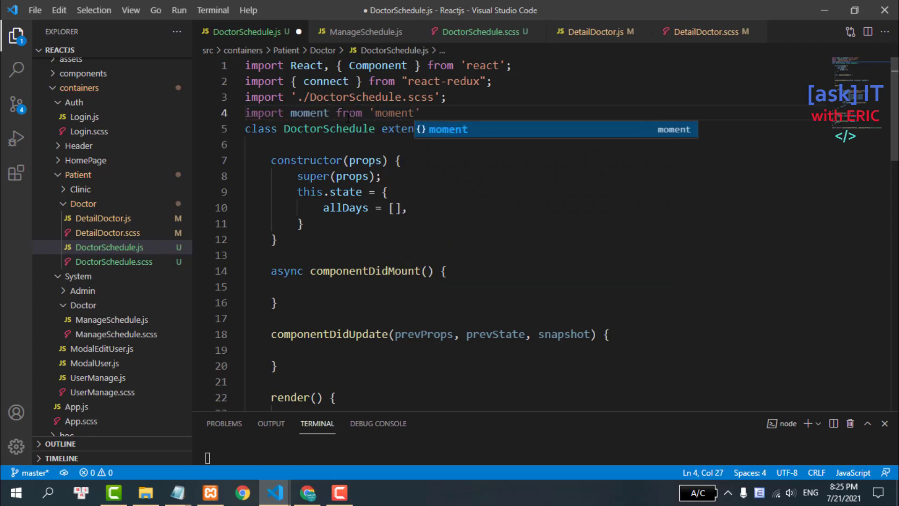
text(';)
key(Return)
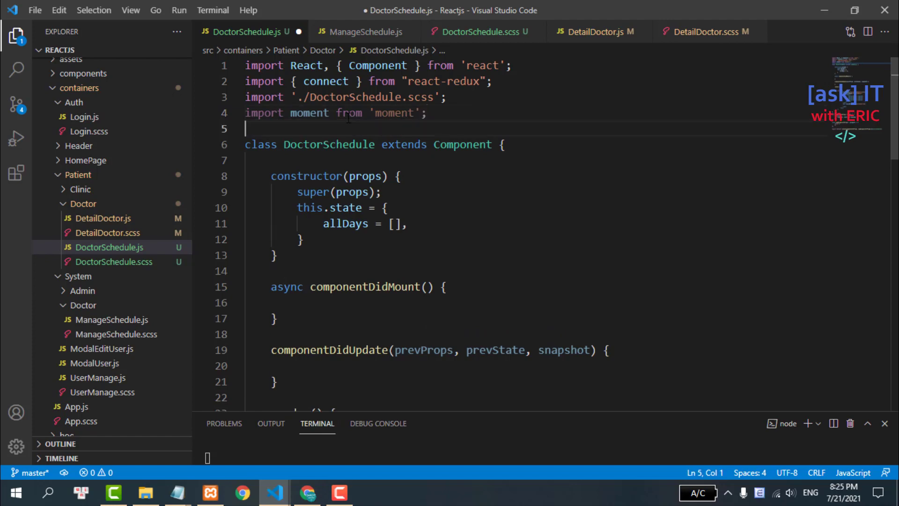
- Check package.json for the moment dependency, then return to DoctorSchedule.js
key(ctrl+p)
text(pa)
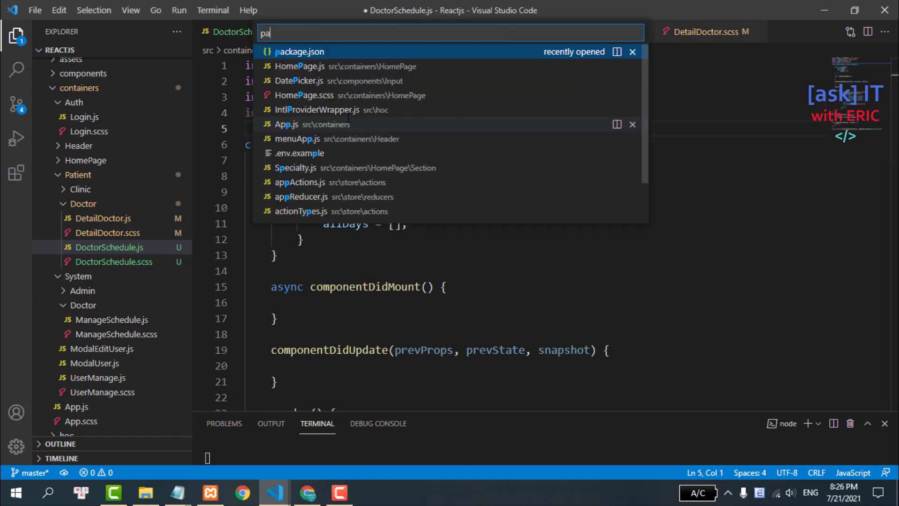
text(c)
key(Return)
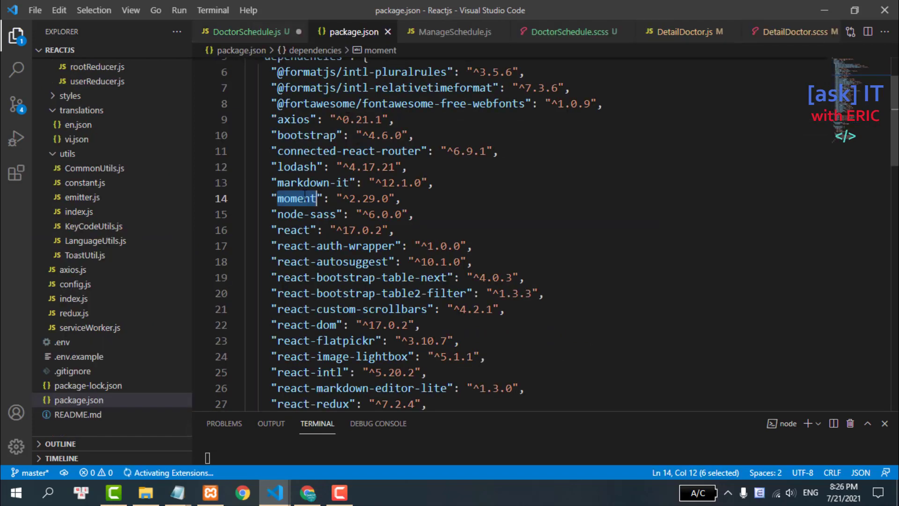
click(388, 31)
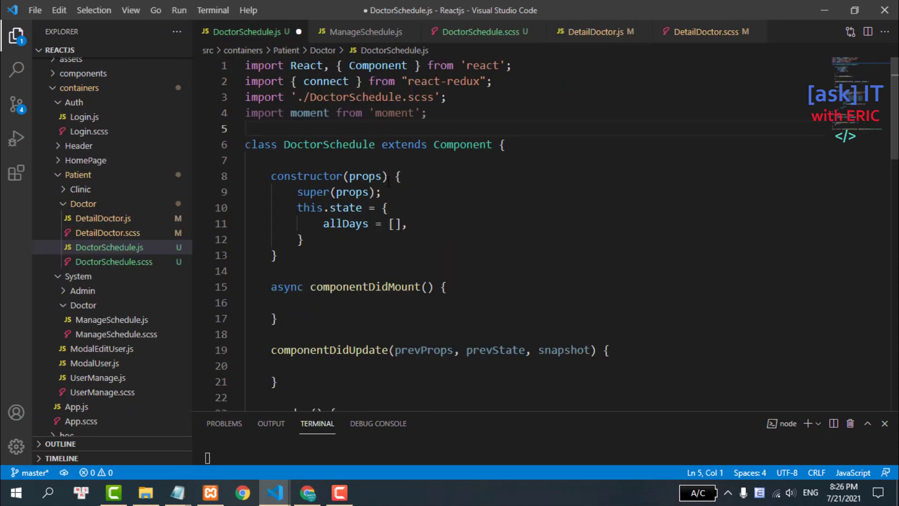
scroll(340, 191, down, 1)
double_click(340, 191)
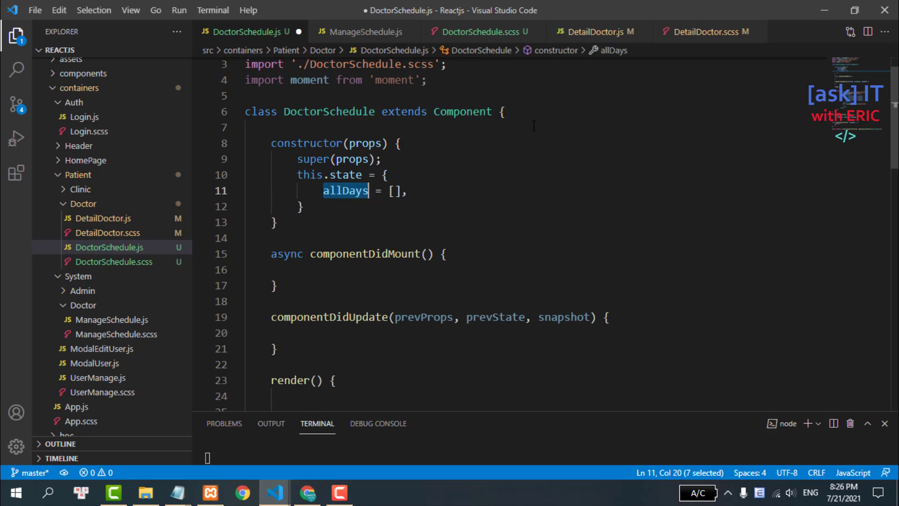
scroll(530, 230, down, 3)
scroll(530, 230, down, 2)
- Reload the local doctor page and open the developer tools Console
mouse_move(396, 294)
mouse_down()
mouse_move(551, 325)
mouse_move(551, 341)
mouse_up()
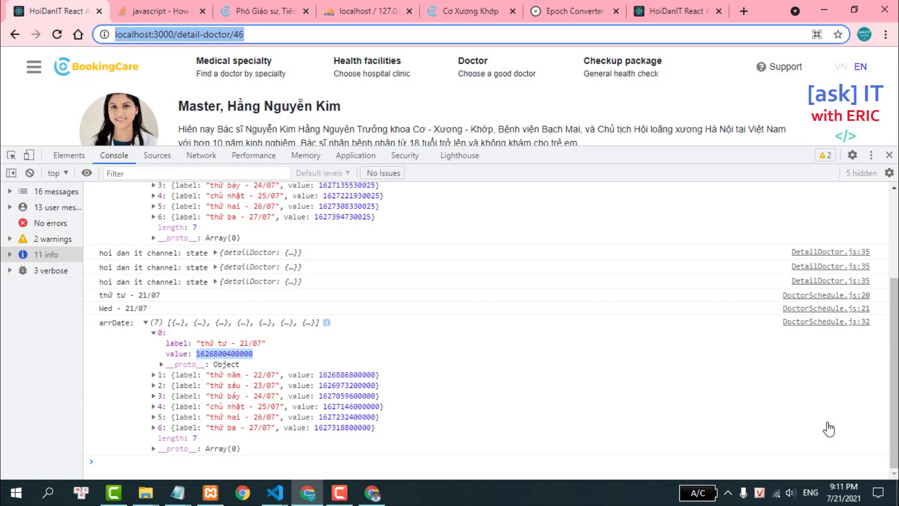
click(889, 156)
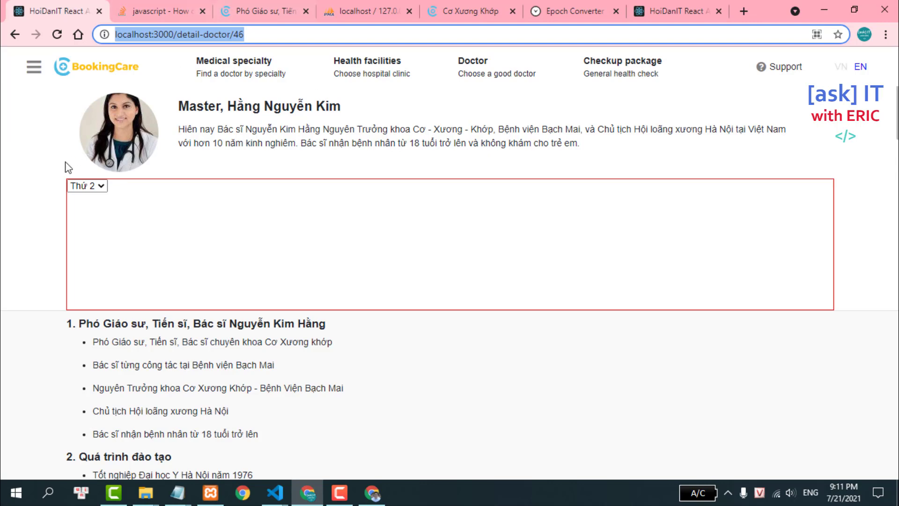
click(52, 34)
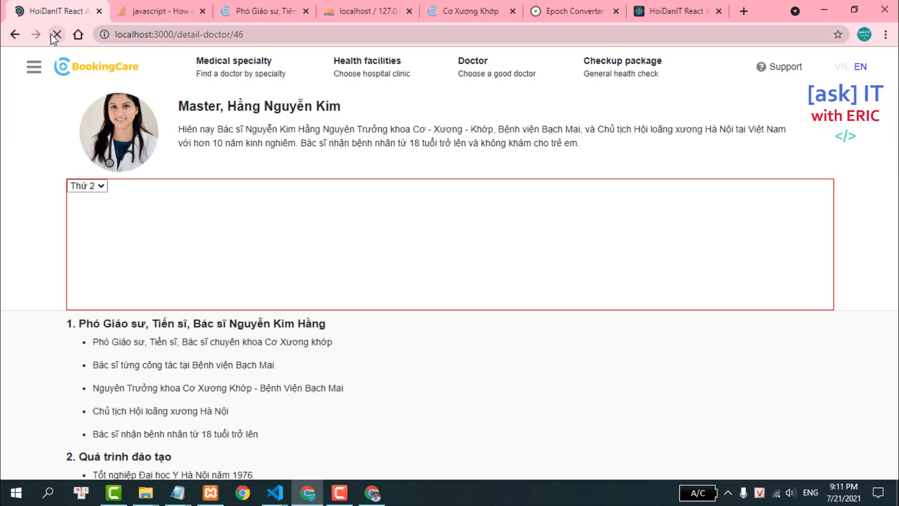
right_click(9, 151)
click(46, 322)
click(114, 155)
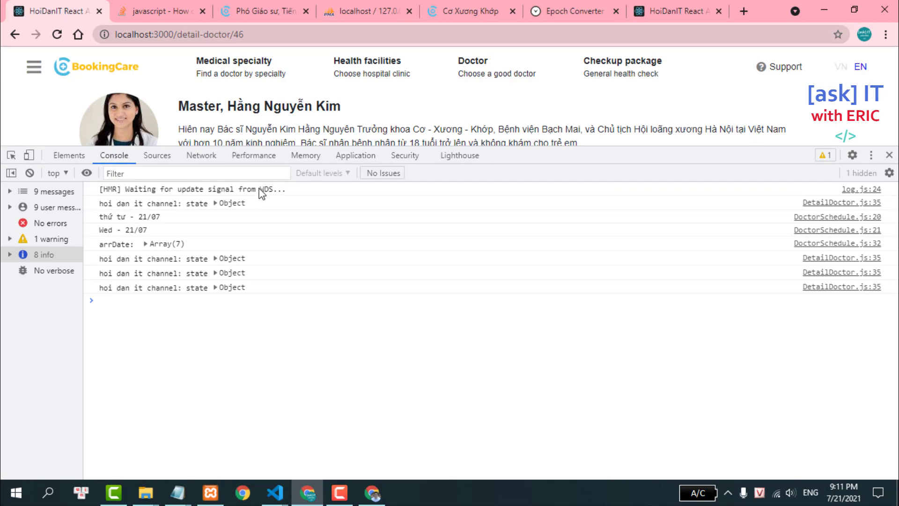
drag(156, 230, 97, 214)
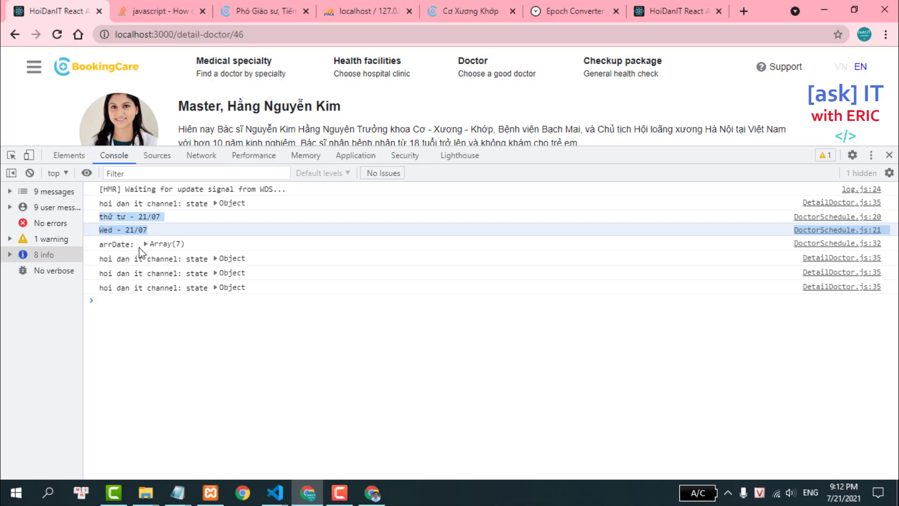
click(146, 245)
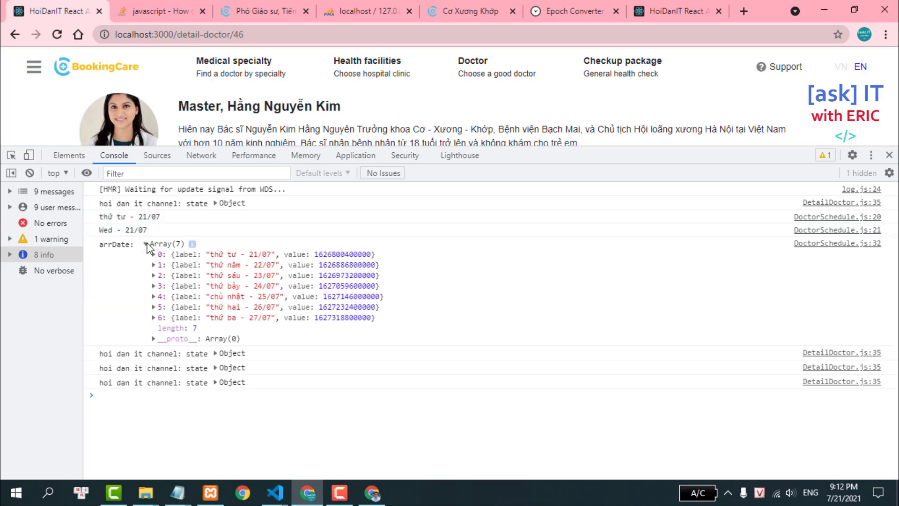
drag(658, 147, 648, 230)
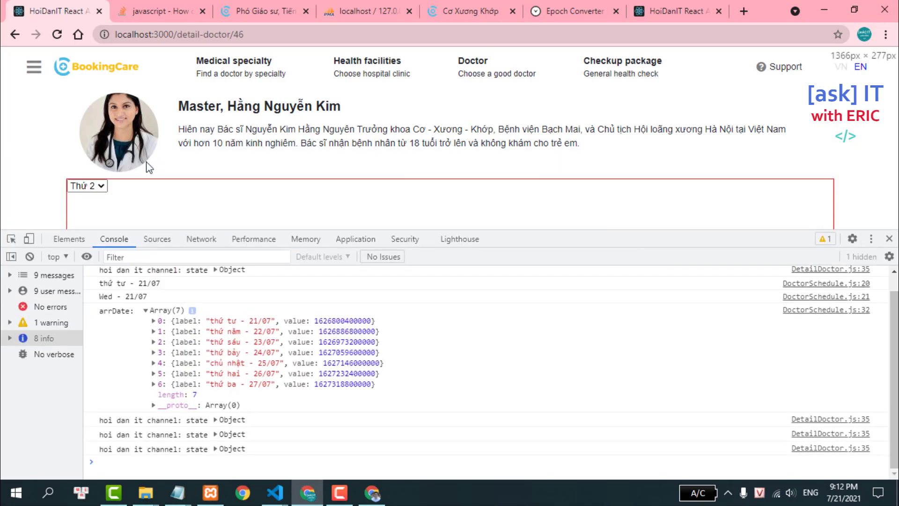
scroll(142, 160, down, 1)
click(93, 120)
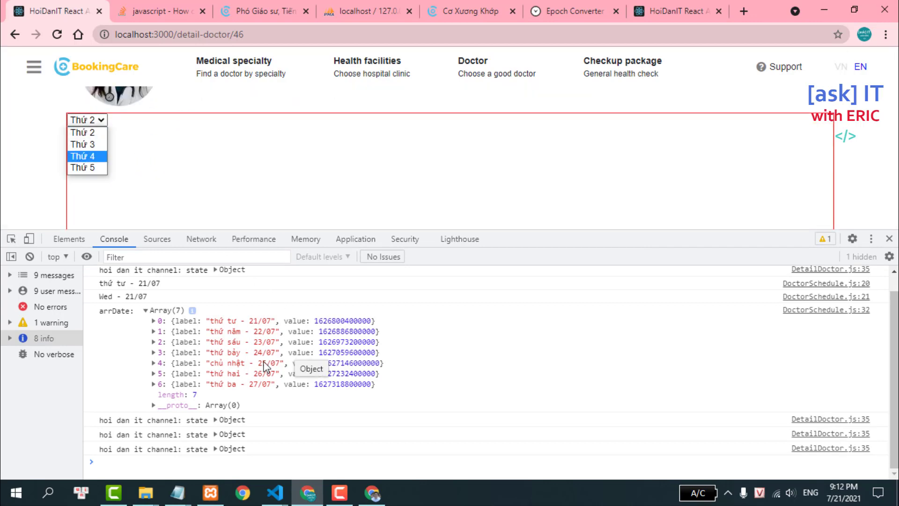
drag(149, 311, 400, 377)
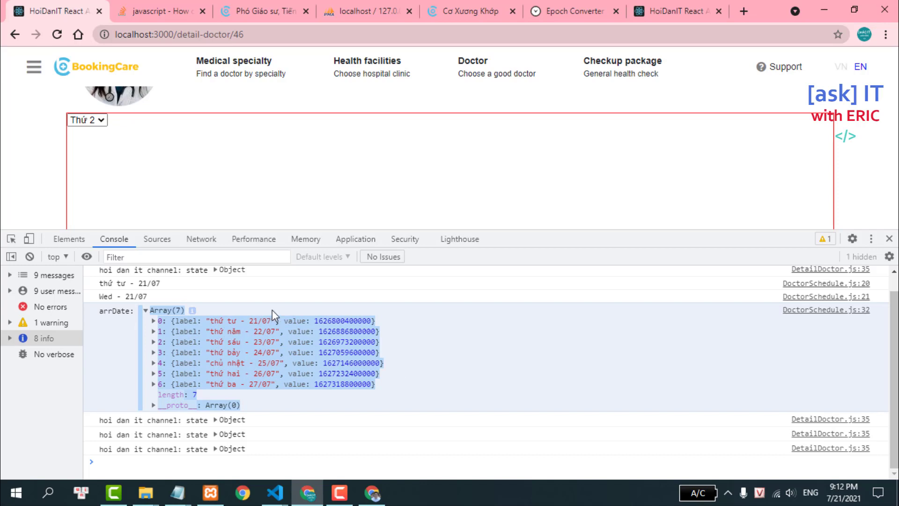
click(326, 321)
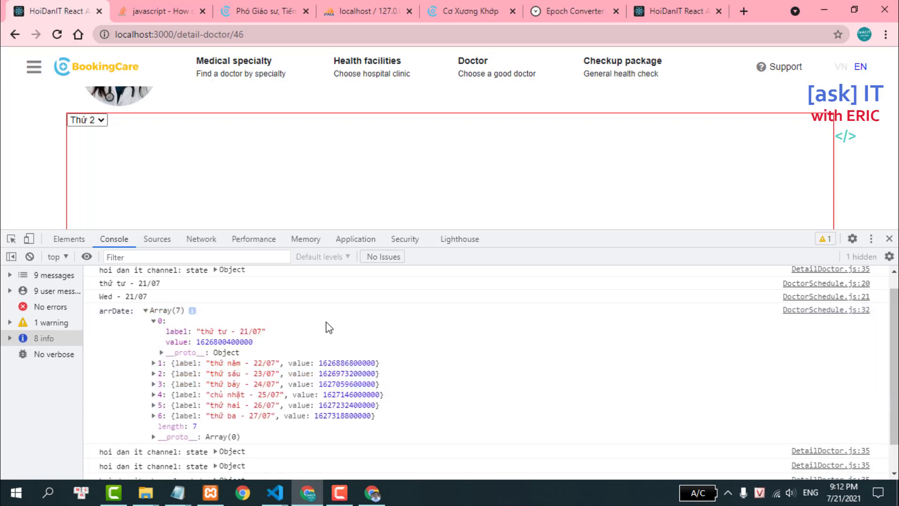
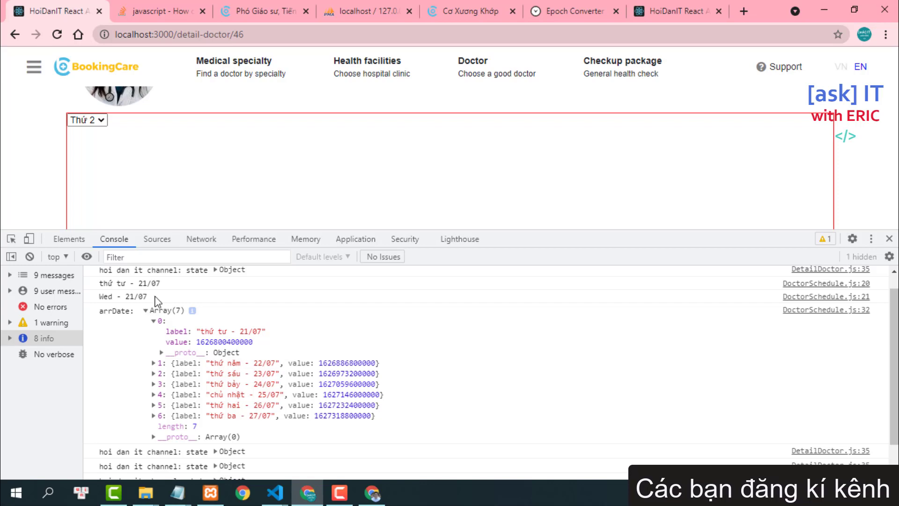
- Highlight the 'thứ tư - 21/07' and 'Wed - 21/07' console logs, enlarge the console, then bring up DoctorSchedule.js
drag(101, 306, 94, 290)
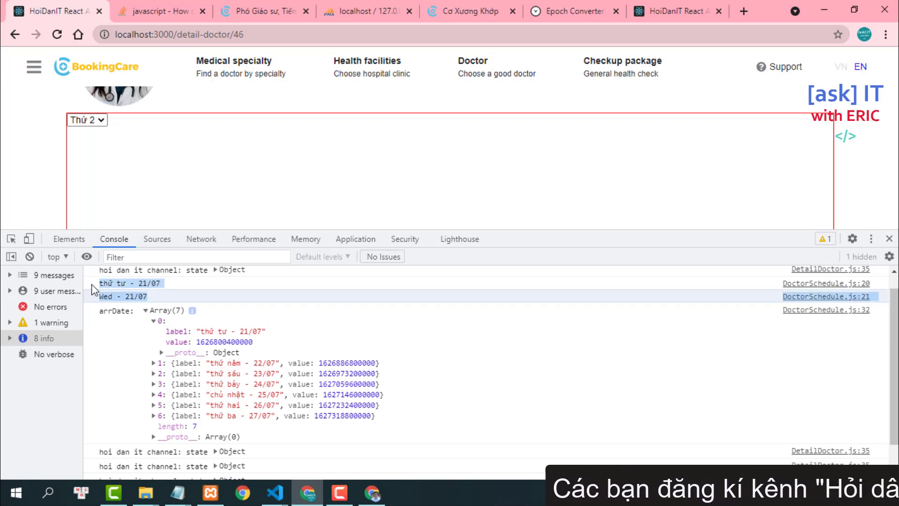
drag(537, 230, 495, 114)
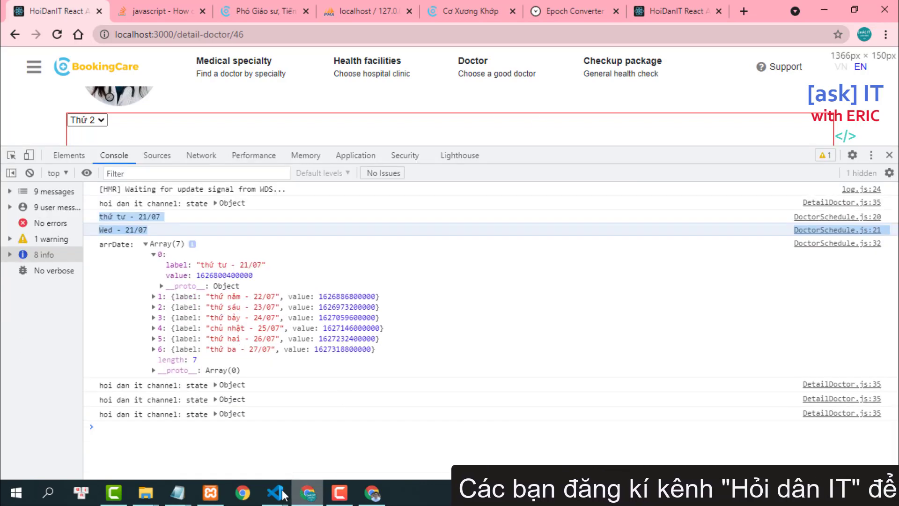
click(222, 443)
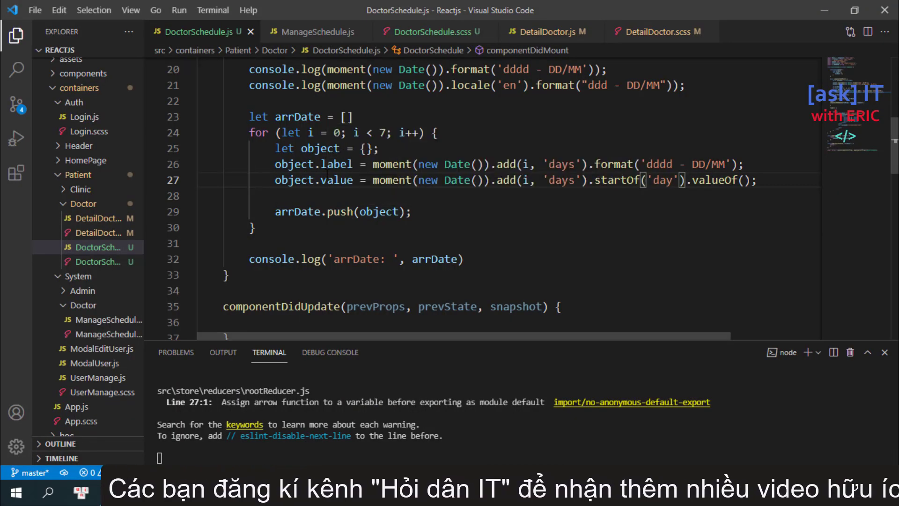
- Insert an empty line after the moment/locale/vi import on line 5
scroll(327, 175, up, 2)
scroll(515, 128, up, 4)
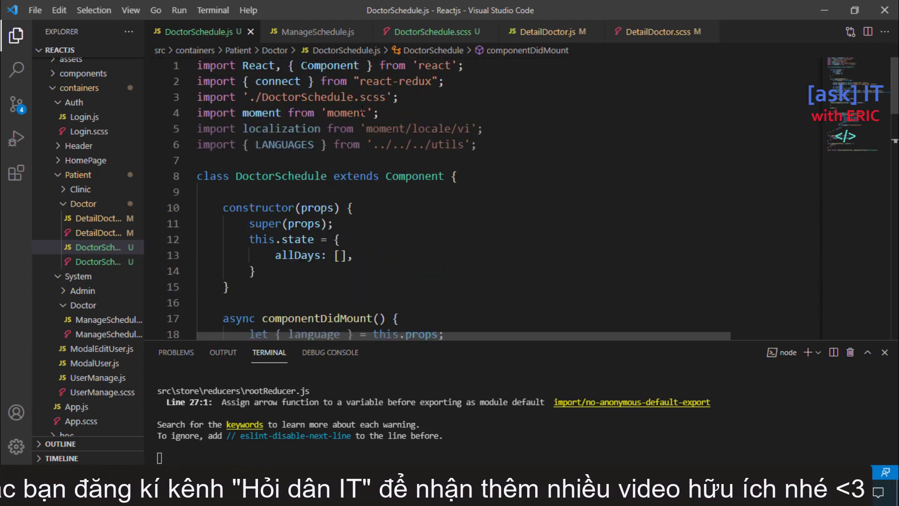
click(490, 128)
key(Return)
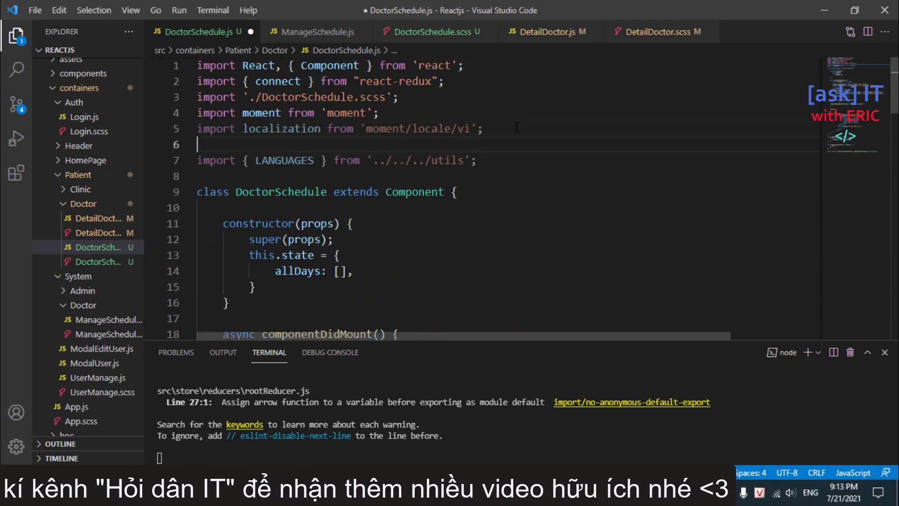
drag(483, 129, 197, 129)
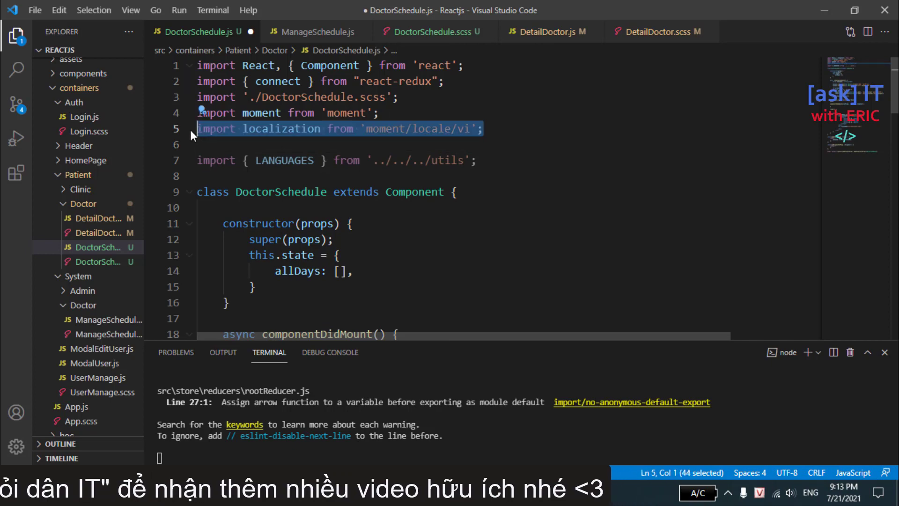
click(227, 138)
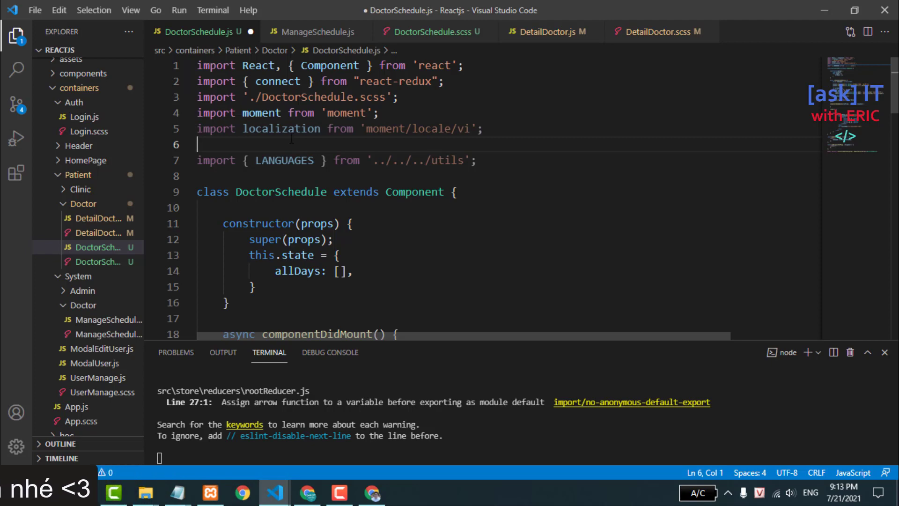
- Review the locale import and the LANGUAGES import around the new empty line 6
double_click(329, 127)
click(329, 128)
click(477, 144)
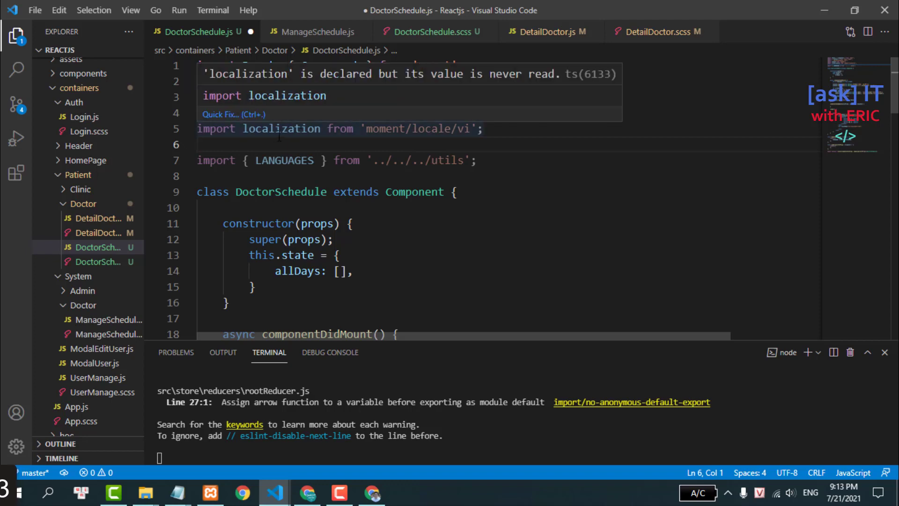
drag(482, 128, 196, 128)
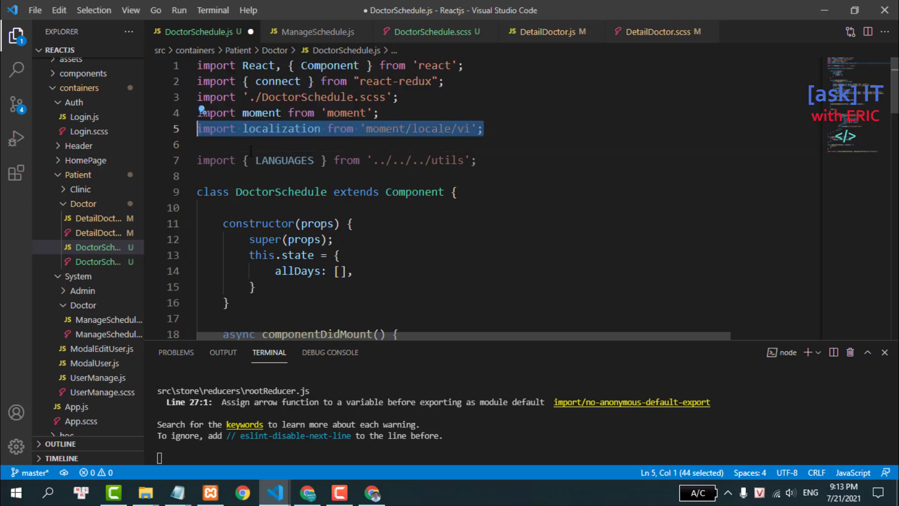
click(360, 160)
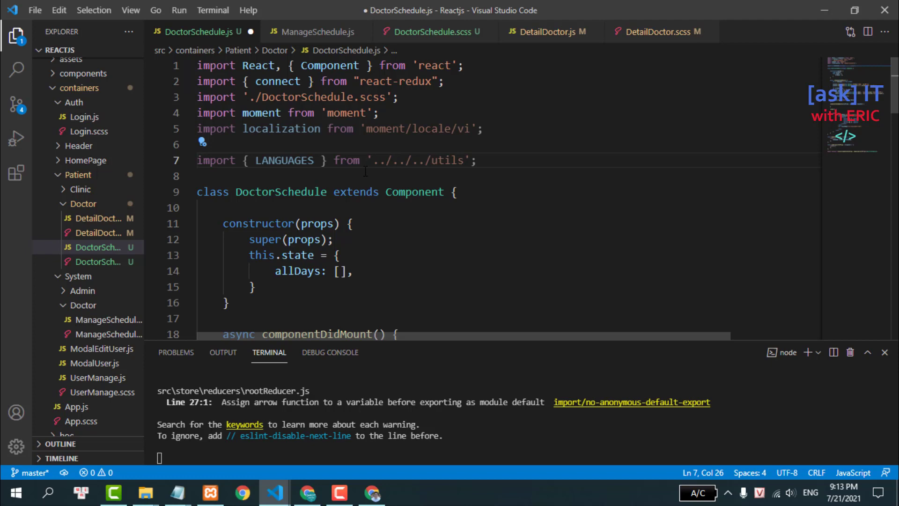
click(446, 173)
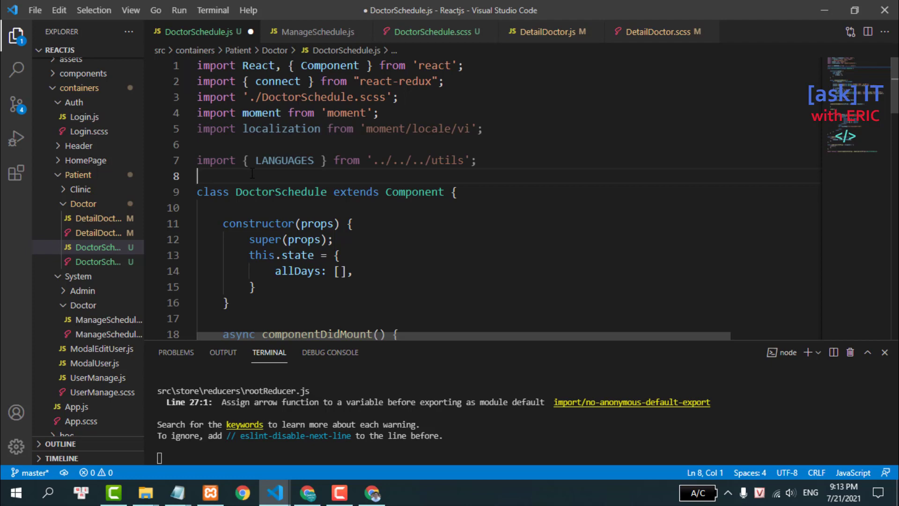
scroll(252, 173, down, 2)
scroll(375, 164, down, 2)
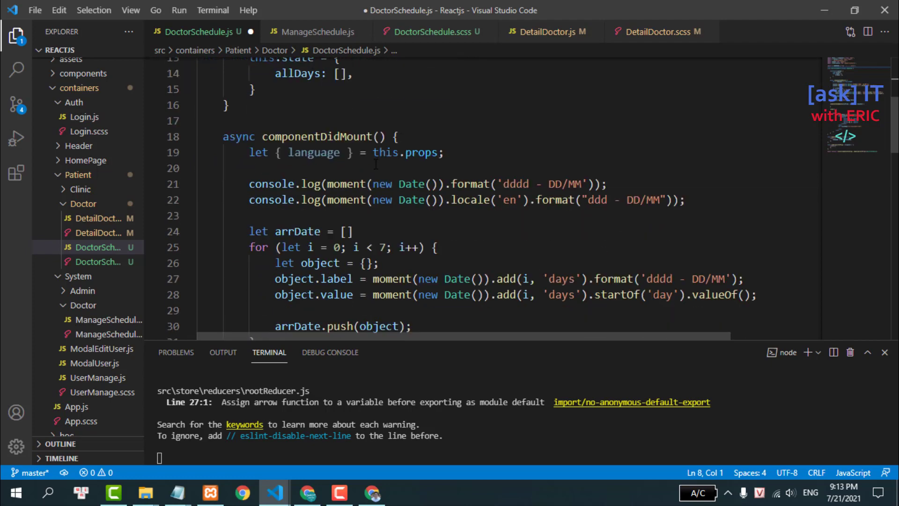
- Add the 'moment vie: ' label as the first argument of the Vietnamese date log
scroll(375, 164, down, 1)
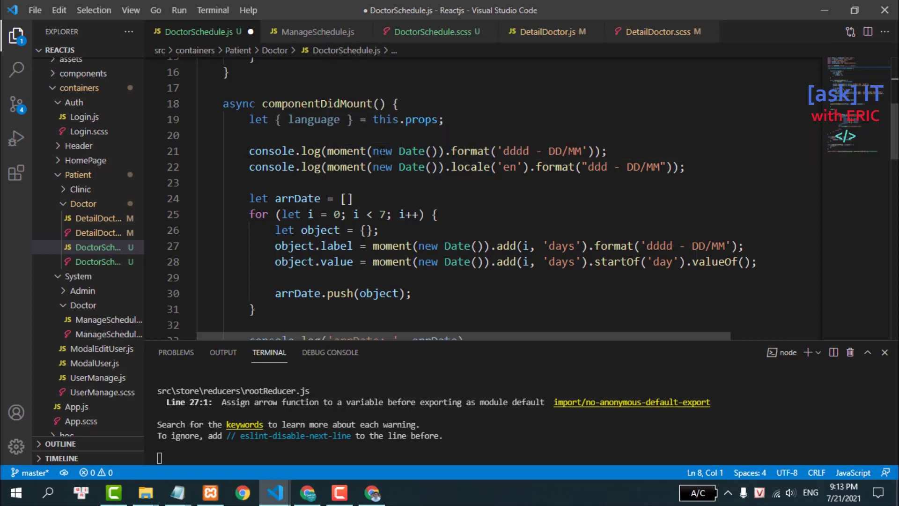
drag(373, 150, 439, 151)
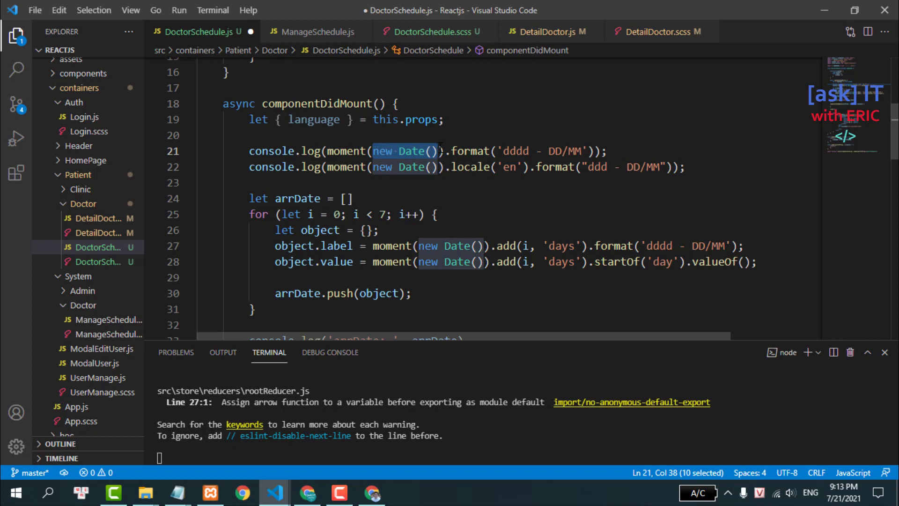
drag(451, 151, 607, 151)
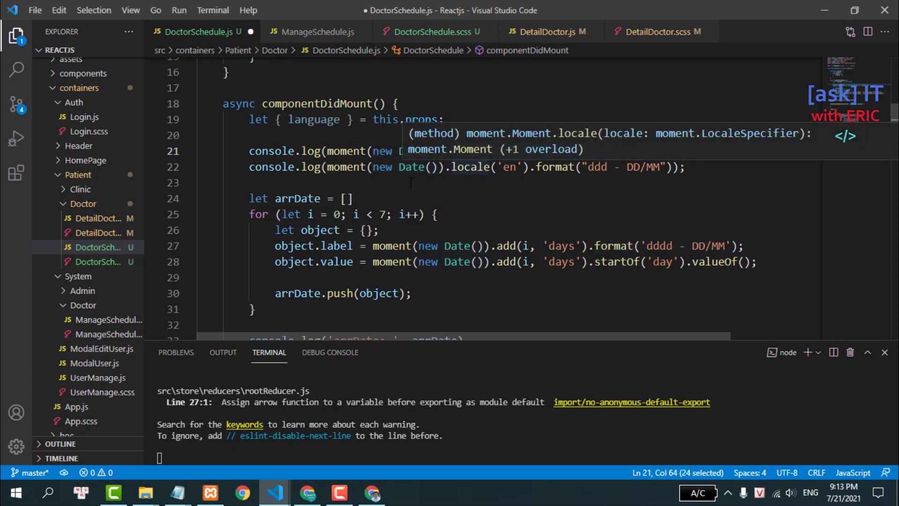
click(485, 178)
drag(222, 145, 702, 167)
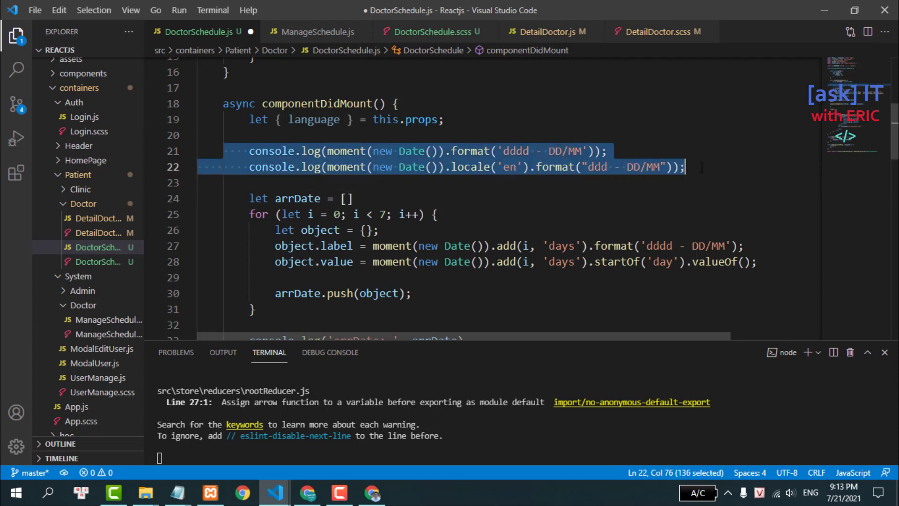
click(327, 151)
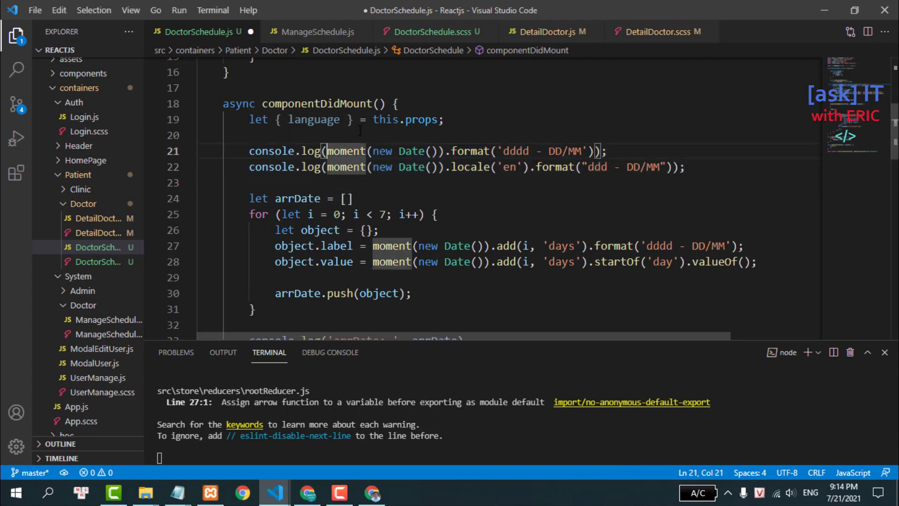
text('tiê)
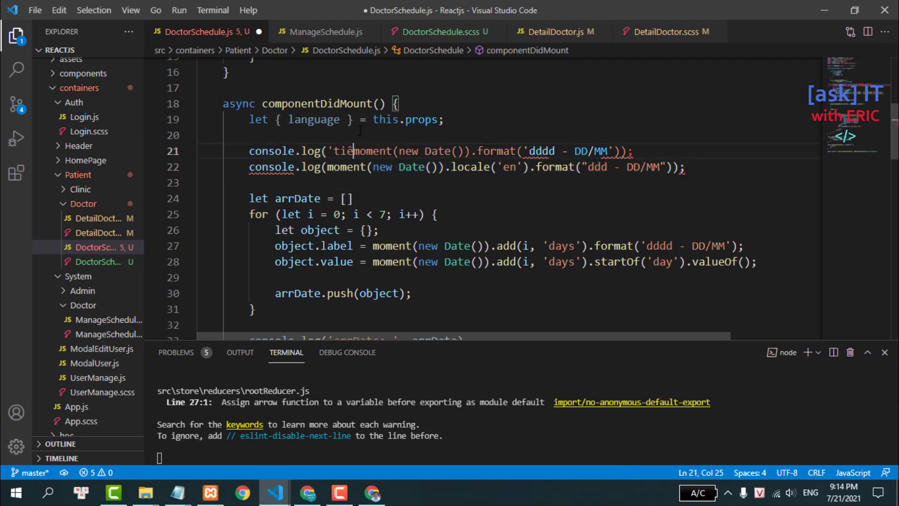
text(ếng)
key(BackSpace)
key(BackSpace)
key(BackSpace)
key(BackSpace)
key(BackSpace)
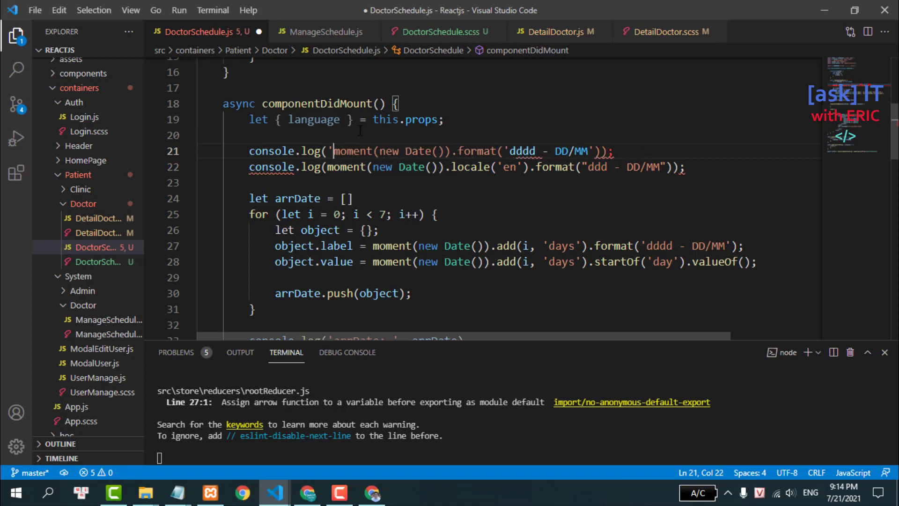
text(moment vie)
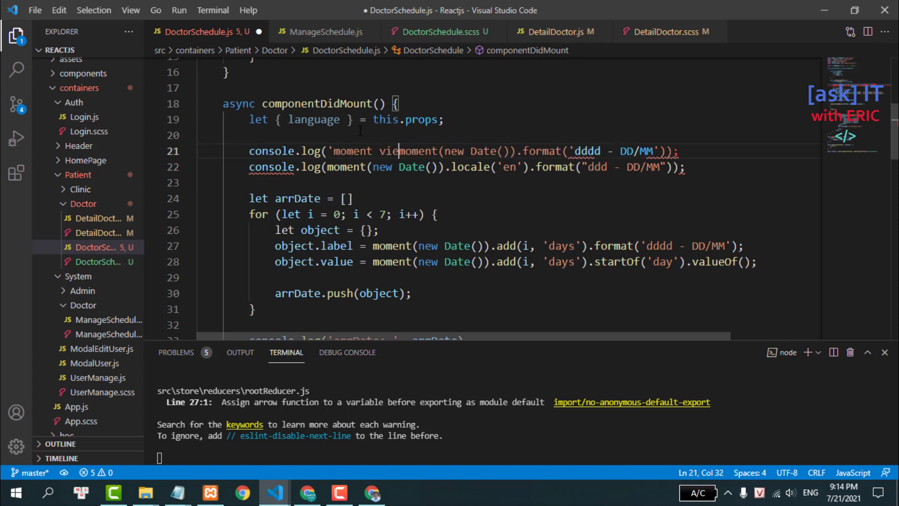
text(',)
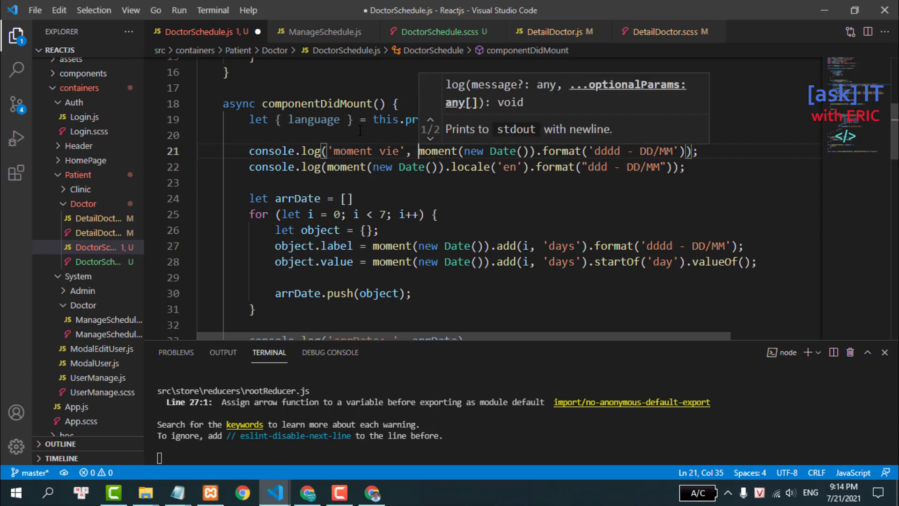
click(401, 150)
text(:)
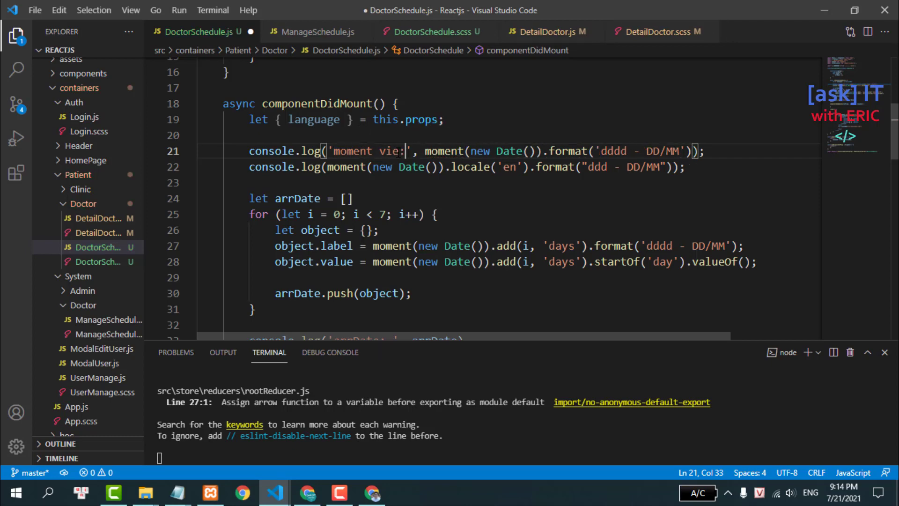
- Label the English date log 'moment en: ' and save DoctorSchedule.js
click(322, 167)
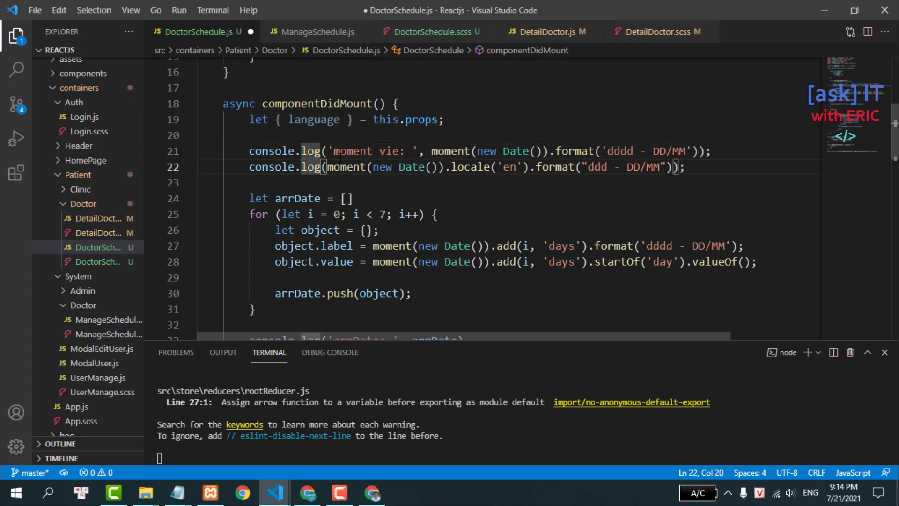
key(Right)
text(')
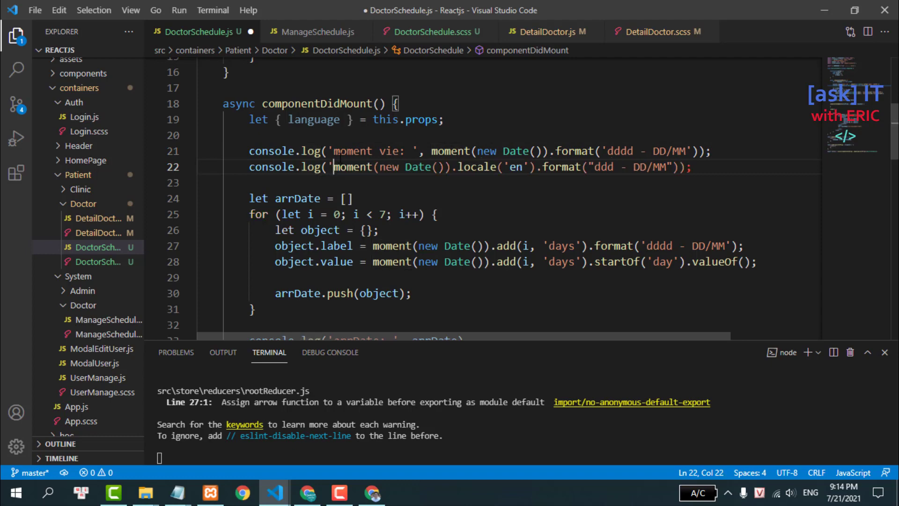
text(moment e)
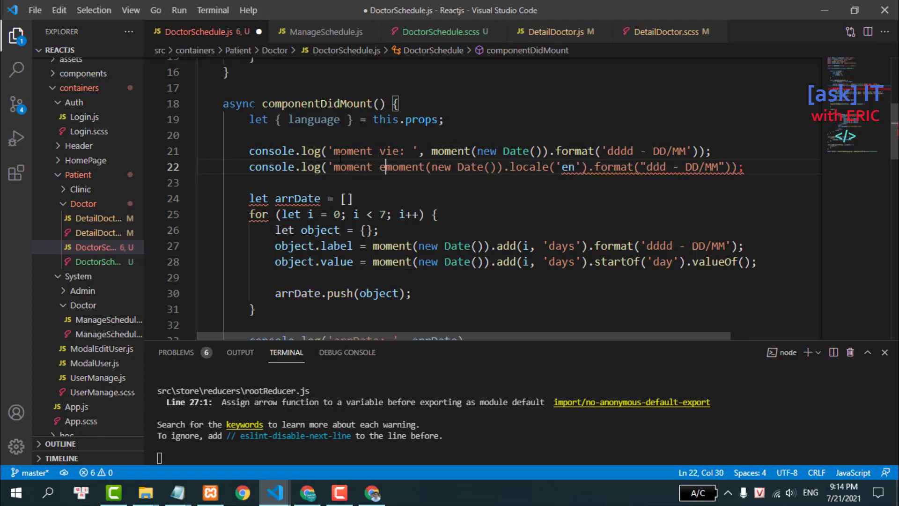
text(n: ',)
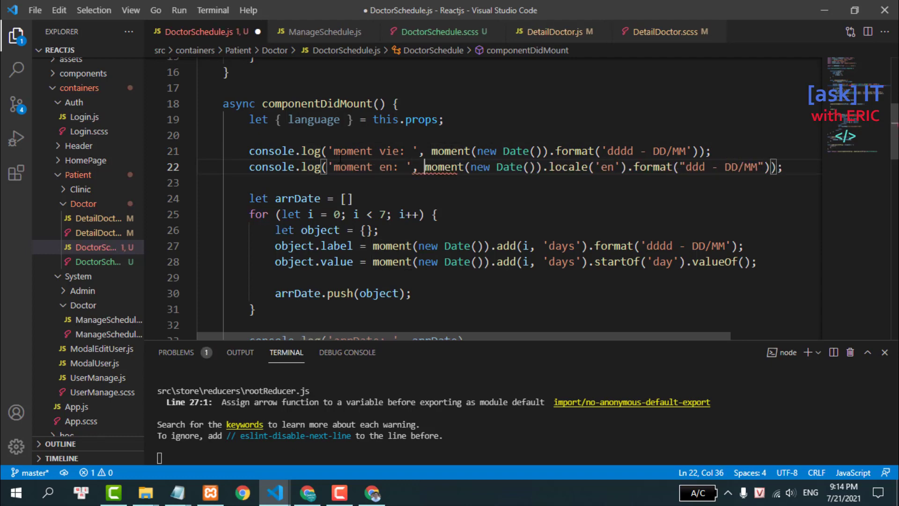
click(365, 167)
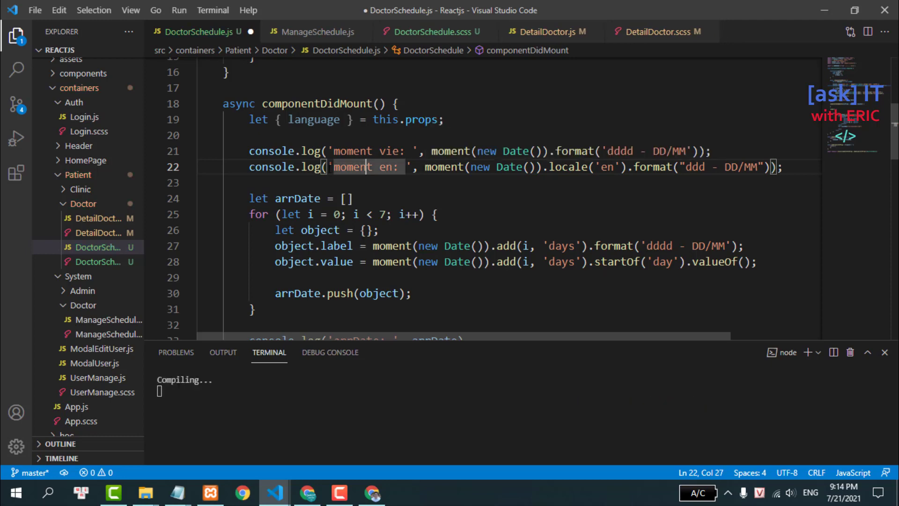
key(ctrl+s)
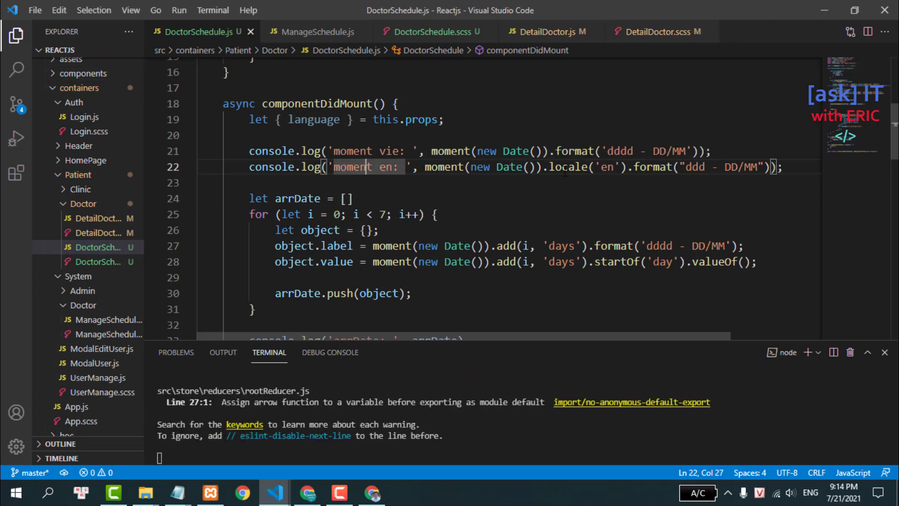
- Inspect the locale('en') call, the line 21 Vietnamese log and the moment/locale/vi import
drag(549, 167, 626, 167)
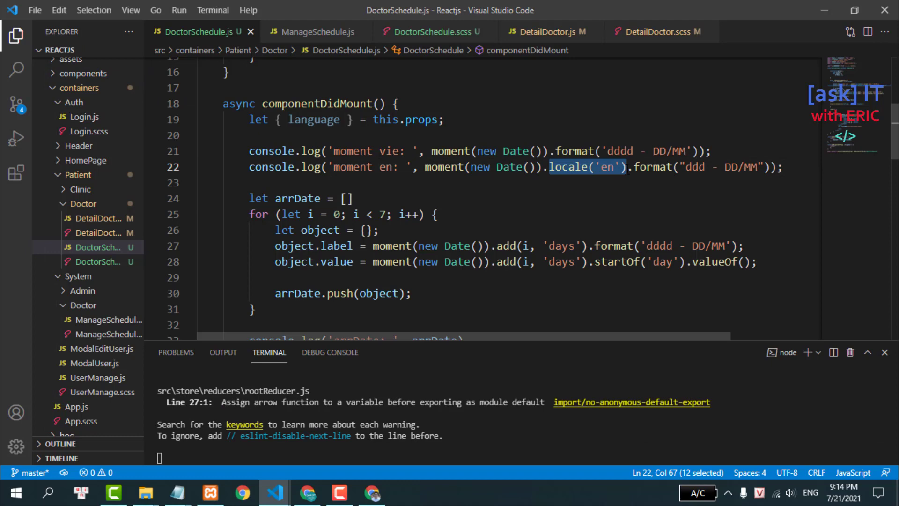
click(567, 167)
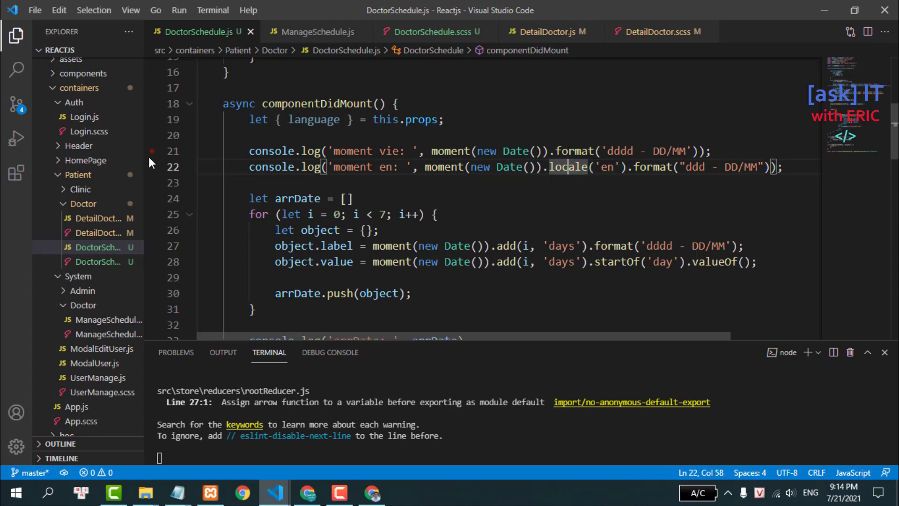
drag(244, 151, 806, 150)
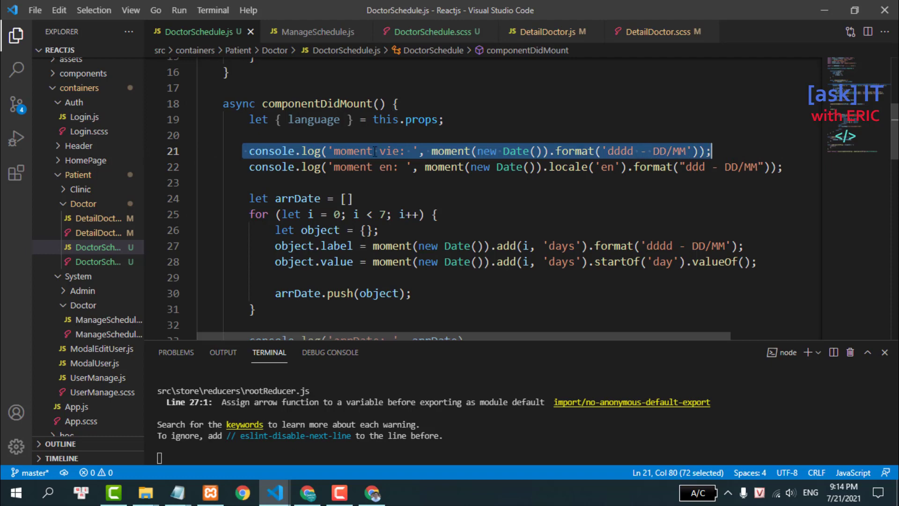
scroll(319, 141, up, 5)
scroll(320, 140, up, 1)
triple_click(320, 127)
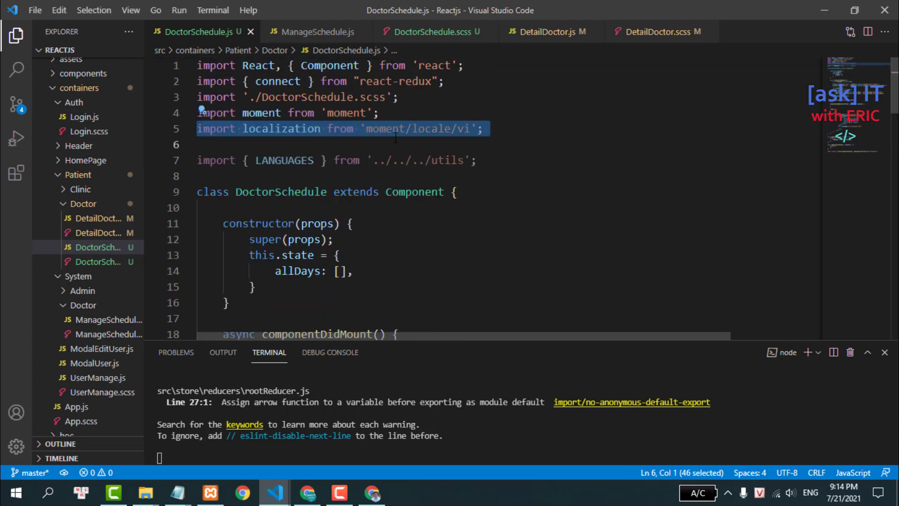
scroll(395, 137, down, 2)
scroll(396, 137, down, 1)
drag(543, 232, 627, 233)
scroll(442, 163, up, 2)
scroll(442, 163, up, 1)
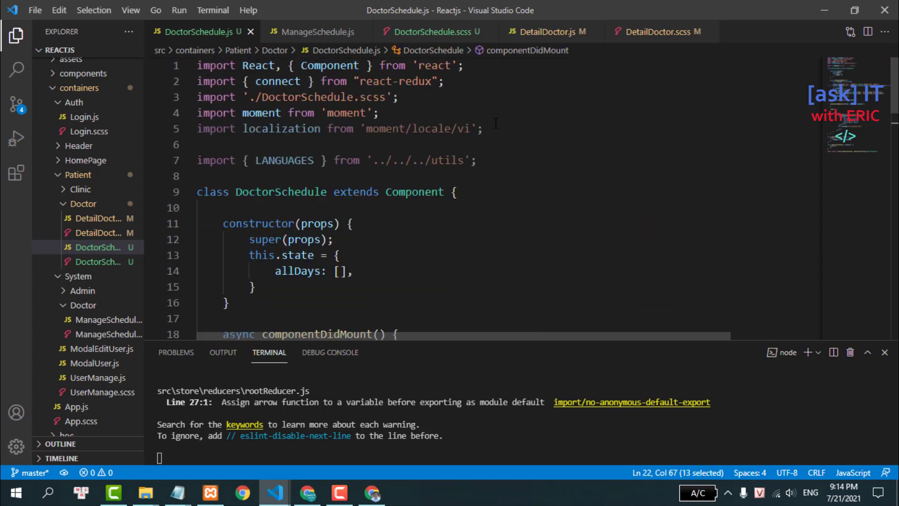
drag(483, 129, 203, 130)
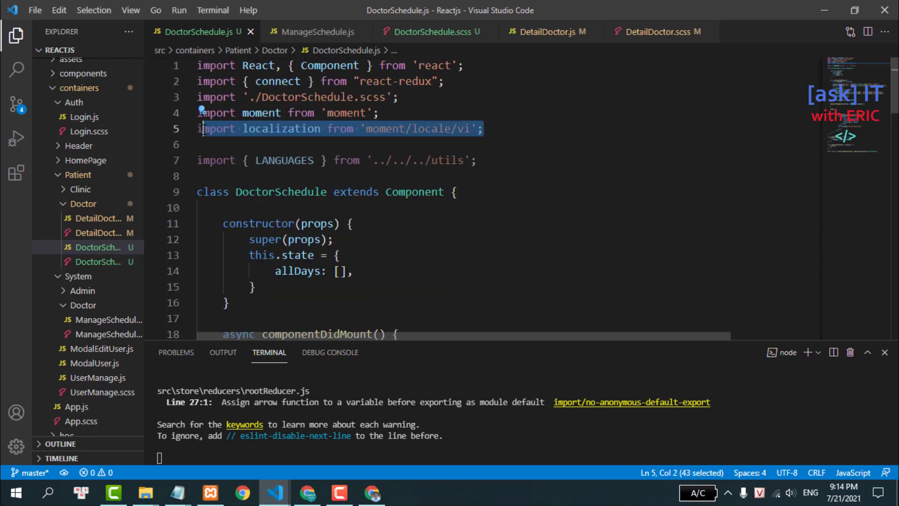
click(262, 113)
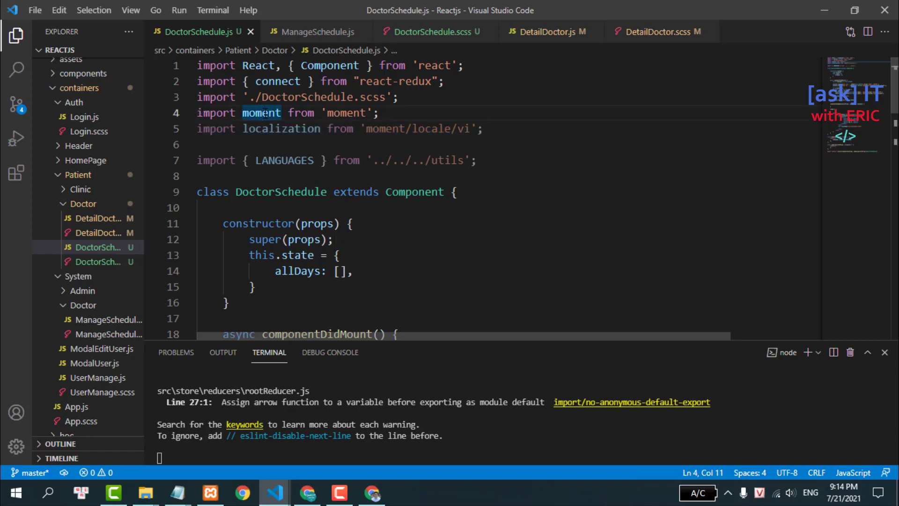
- Re-check the line 21 and 22 logs, the locale('en') call and the 'ddd' format token
scroll(374, 203, down, 1)
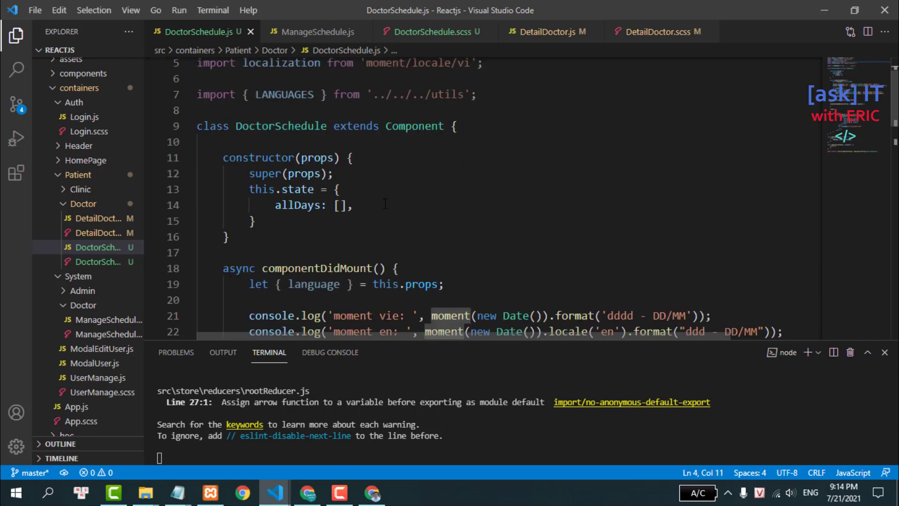
scroll(398, 213, down, 1)
scroll(426, 224, down, 1)
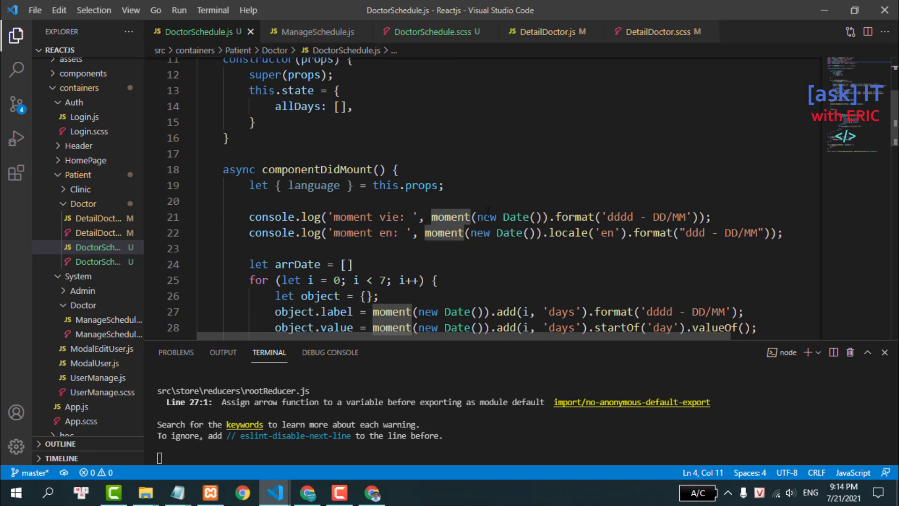
drag(729, 213, 248, 217)
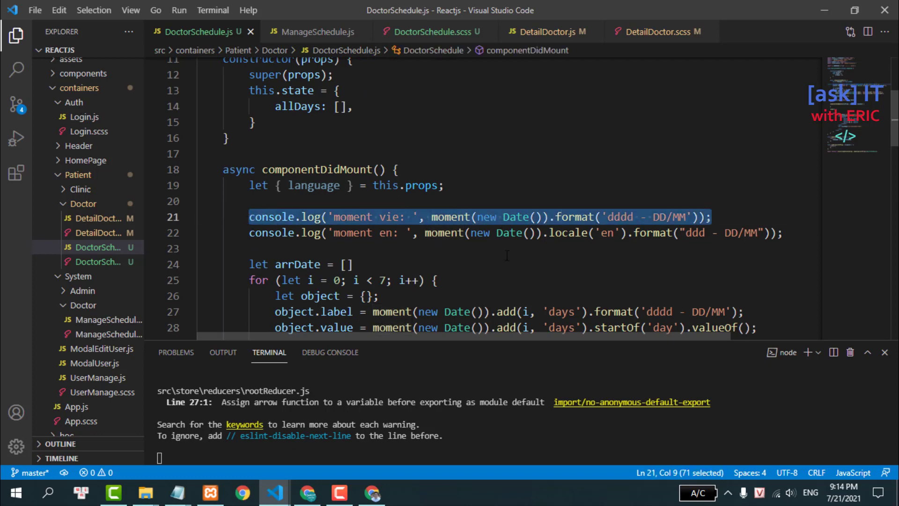
click(529, 233)
triple_click(531, 232)
scroll(556, 173, down, 1)
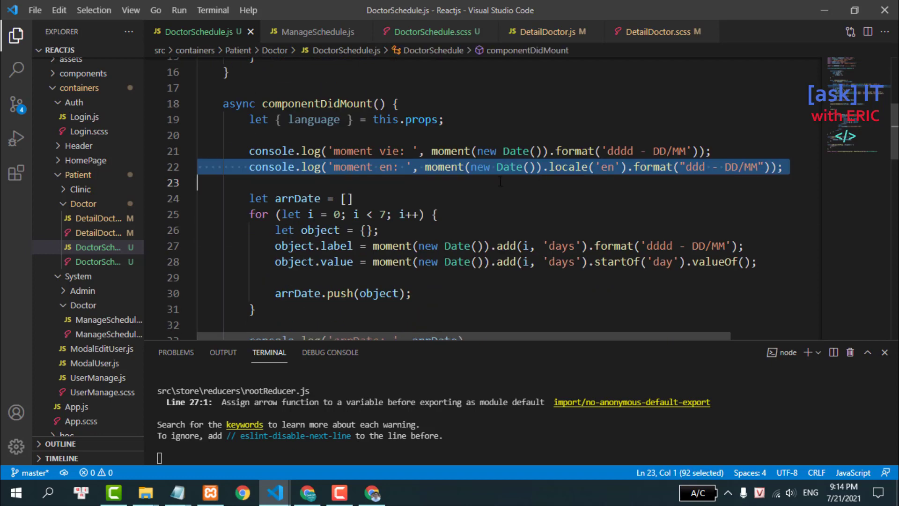
click(348, 198)
drag(549, 167, 626, 167)
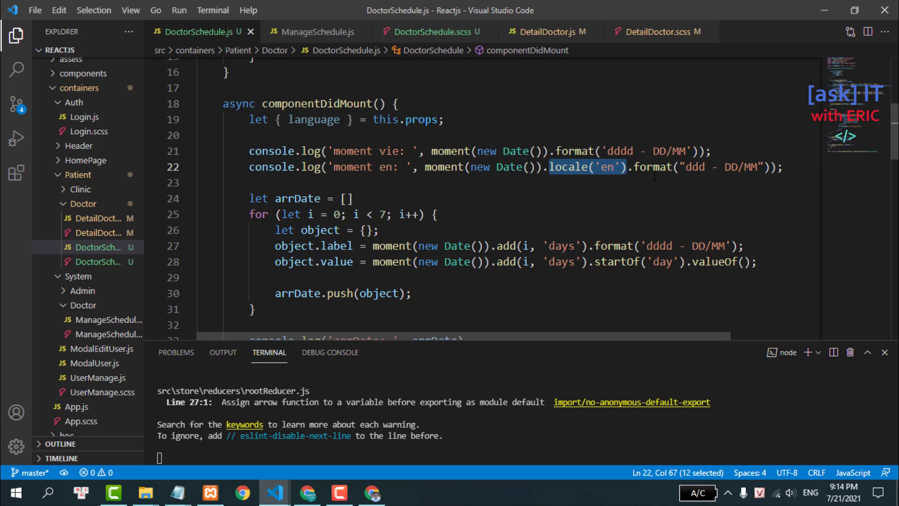
click(469, 182)
drag(549, 151, 199, 135)
shift+click(711, 151)
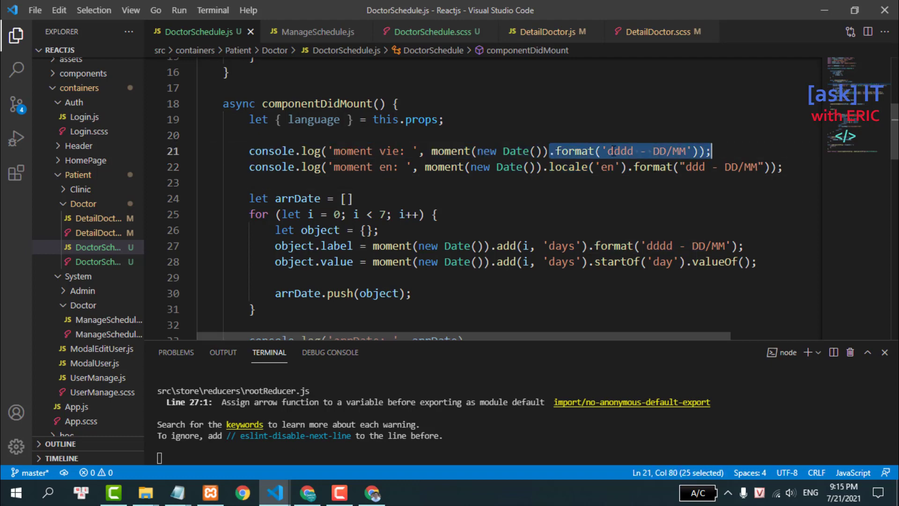
double_click(697, 168)
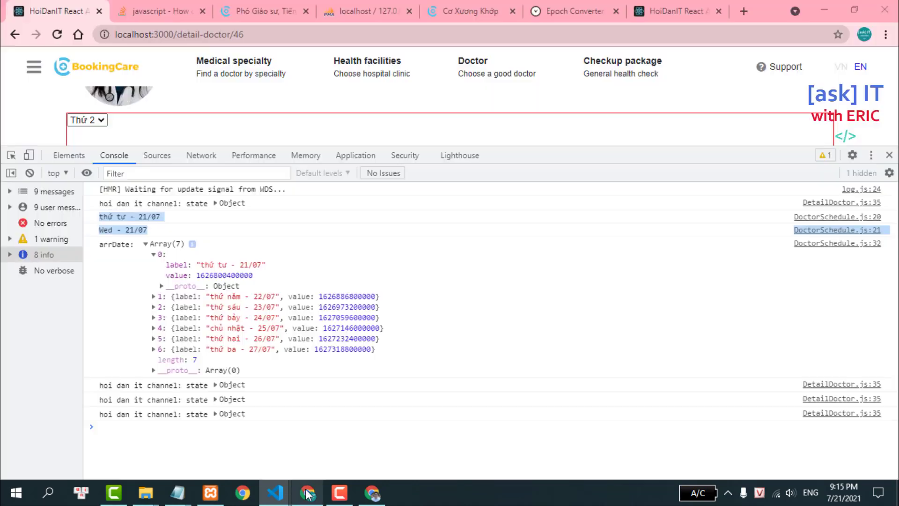
- Clear the Chrome console and reload the local doctor detail page
click(308, 493)
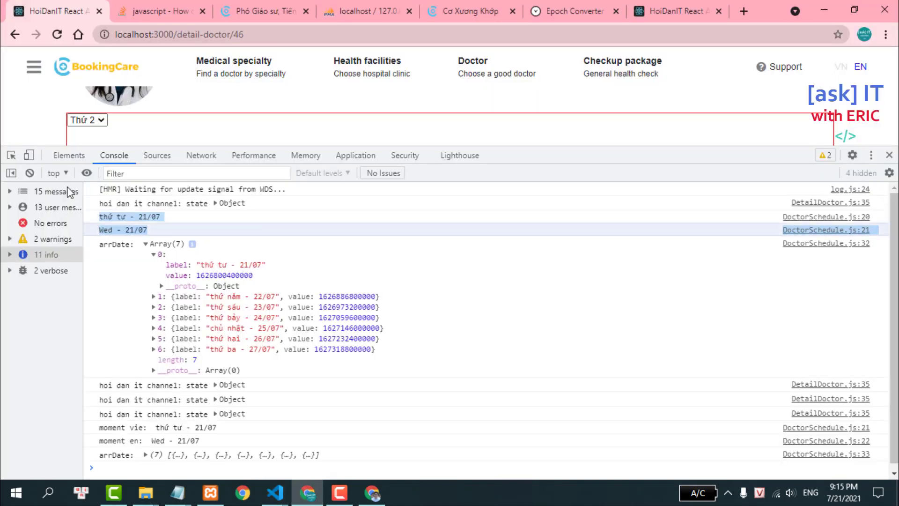
click(30, 173)
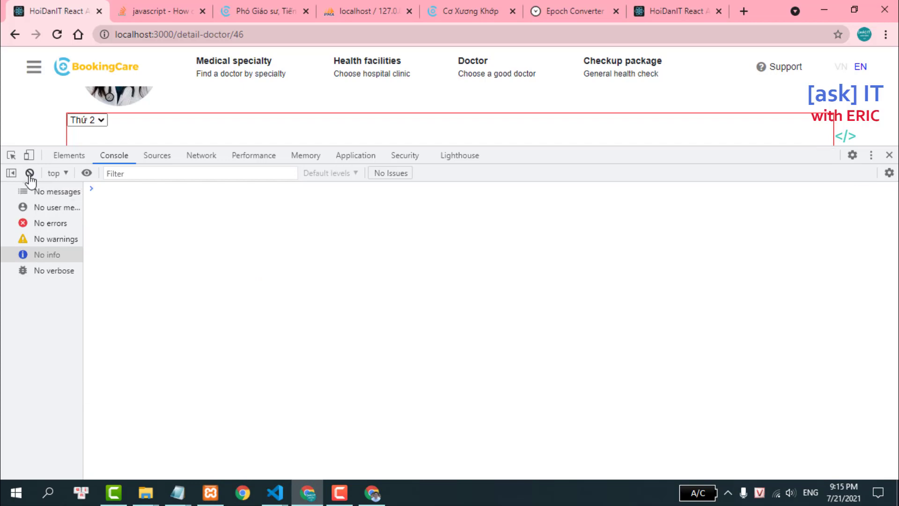
click(57, 36)
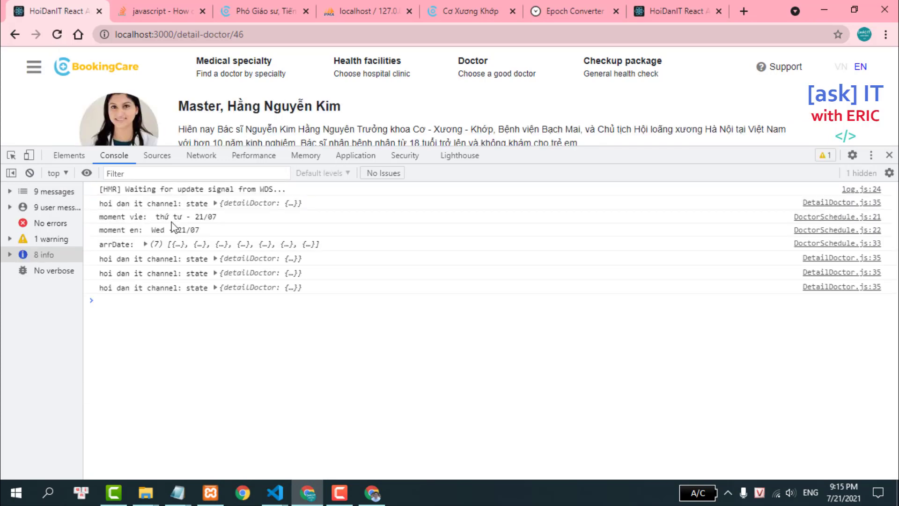
- Highlight the new 'thứ tư - 21/07' and 'Wed - 21/07' logs, then go to the bookingcare.vn doctor page
drag(158, 216, 218, 217)
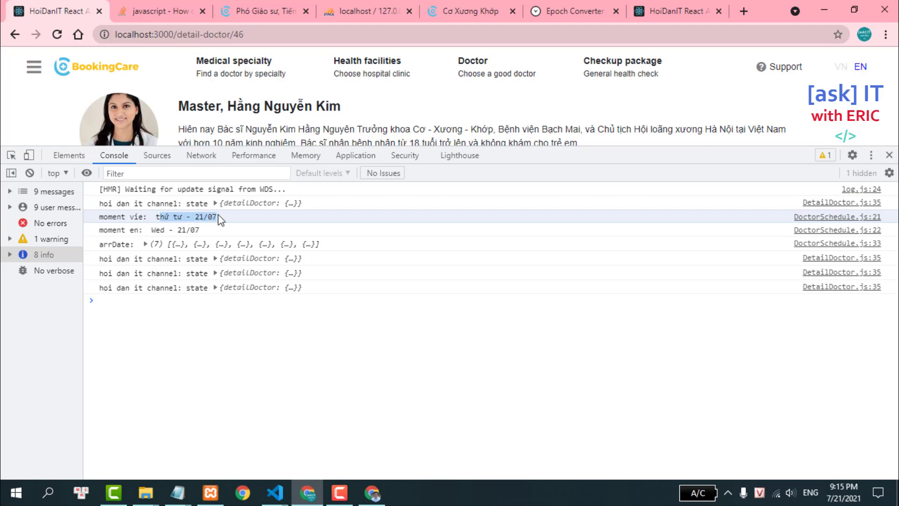
drag(151, 230, 200, 229)
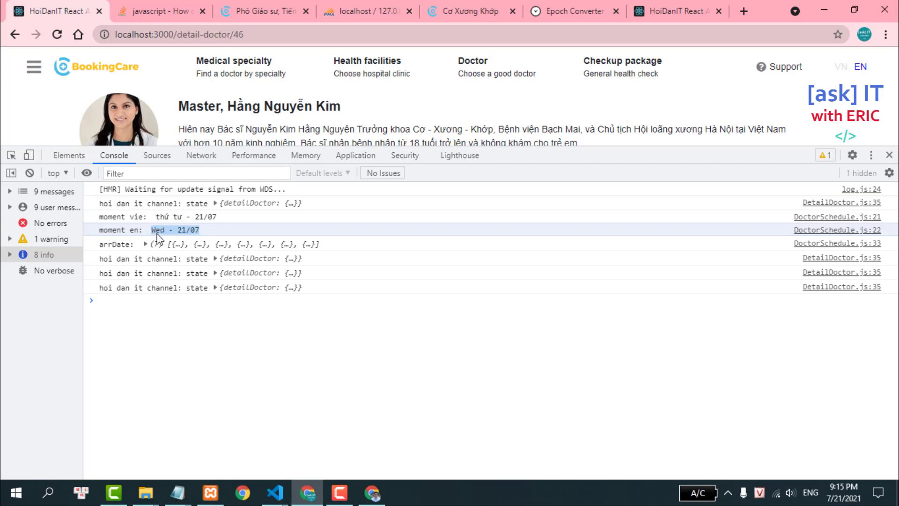
click(223, 6)
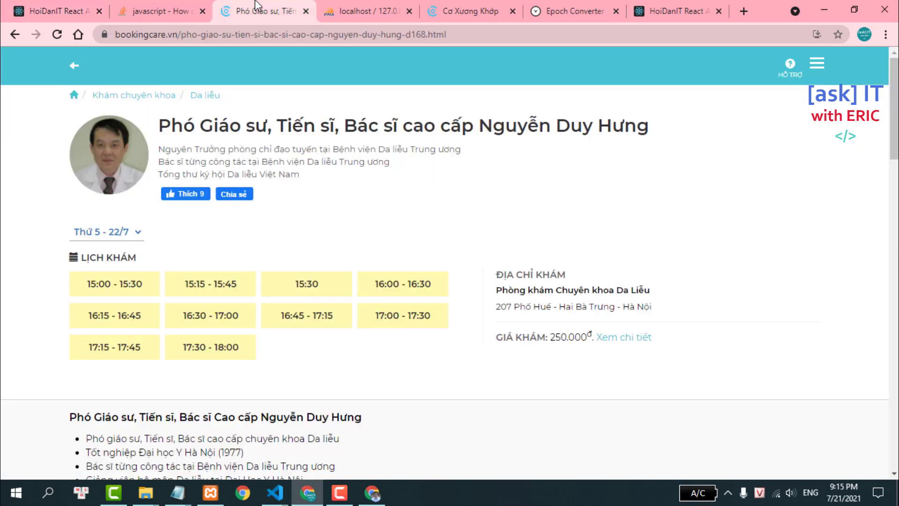
- View BookingCare's date list (Thứ 5 - 22/7 to Thứ 7 - 24/7), then return to the local doctor tab
click(127, 232)
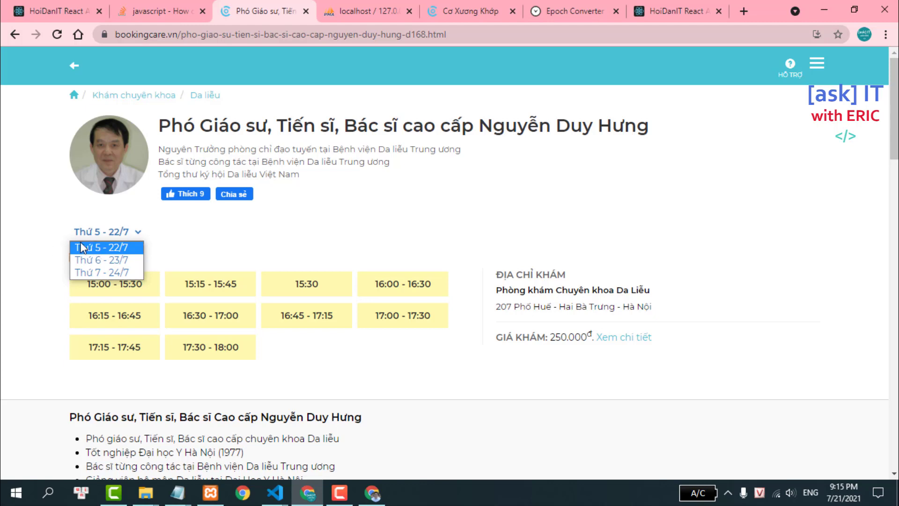
click(51, 11)
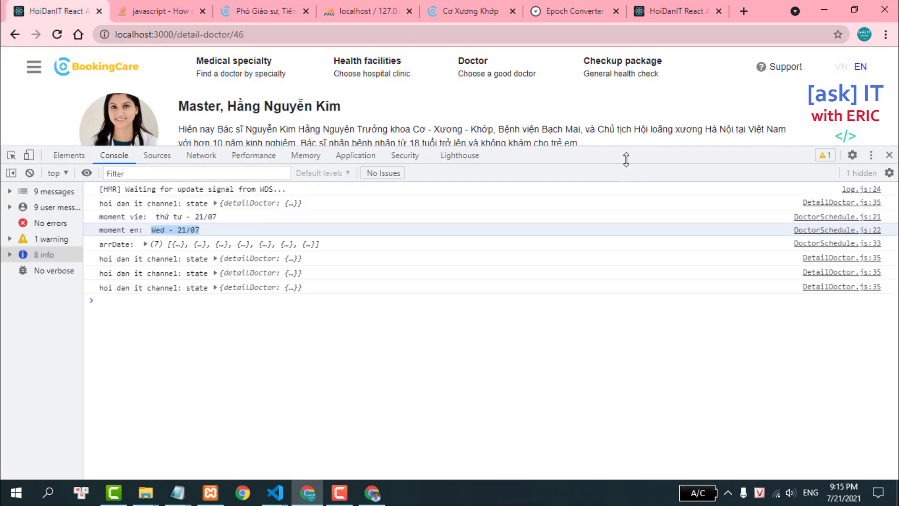
- Open the local page's Thứ 2 day dropdown and expand the logged arrDate to its seven days
drag(624, 160, 625, 199)
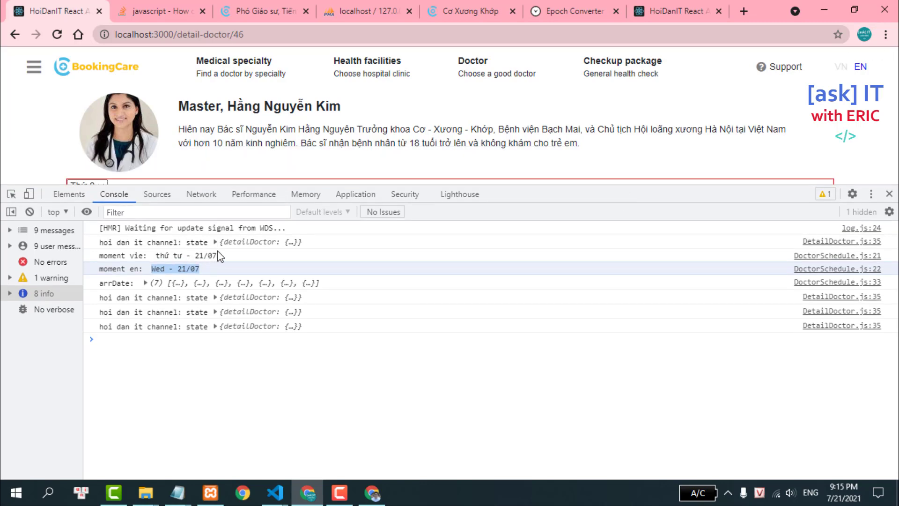
scroll(277, 125, down, 1)
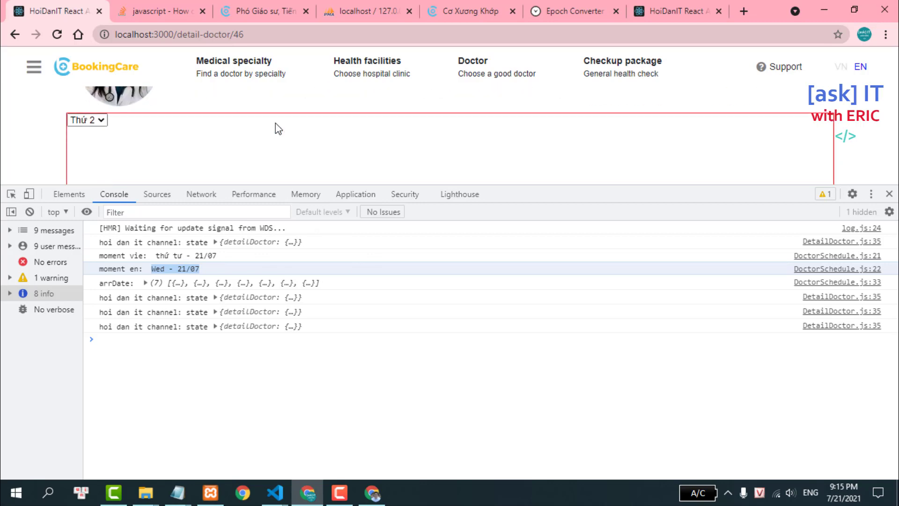
click(100, 120)
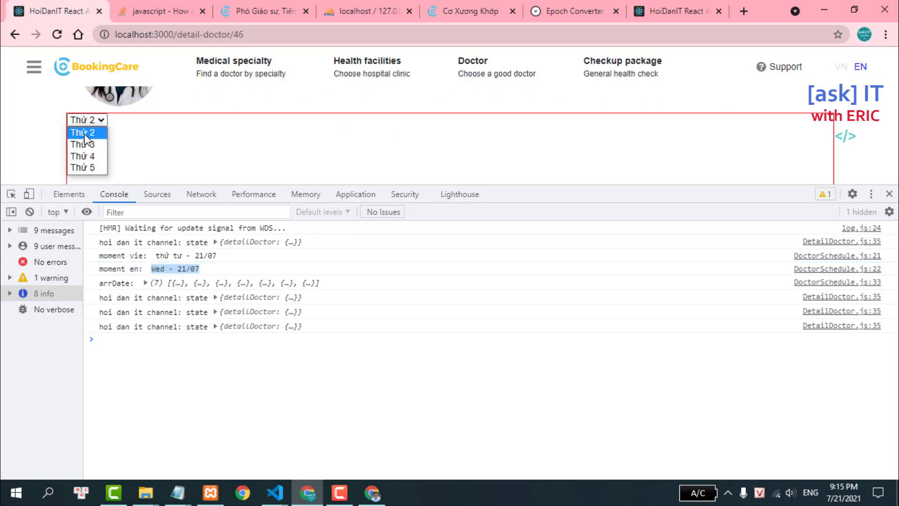
click(145, 283)
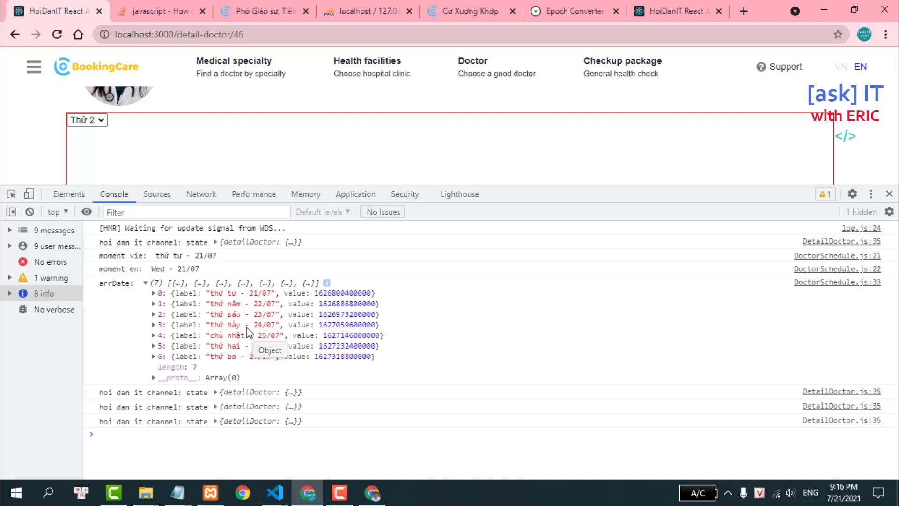
click(287, 487)
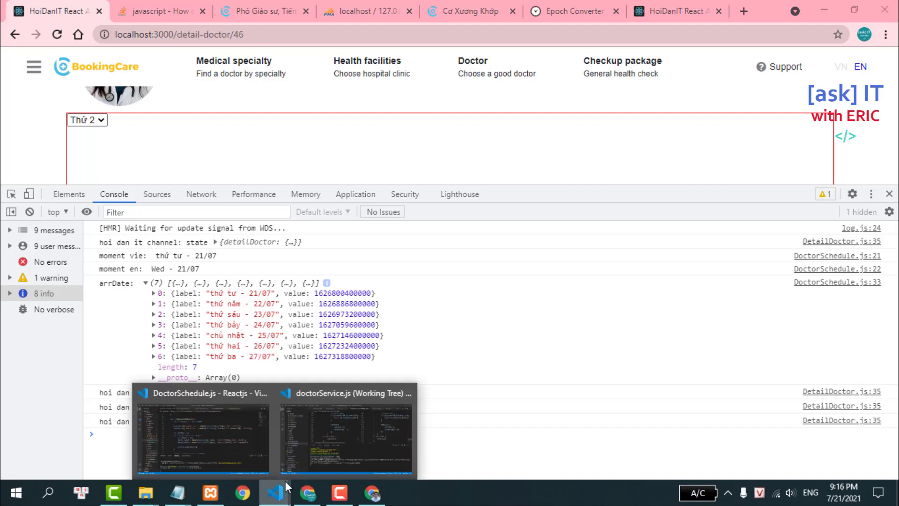
- Review the arrDate declaration and the for-loop running 7 days in componentDidMount
click(241, 451)
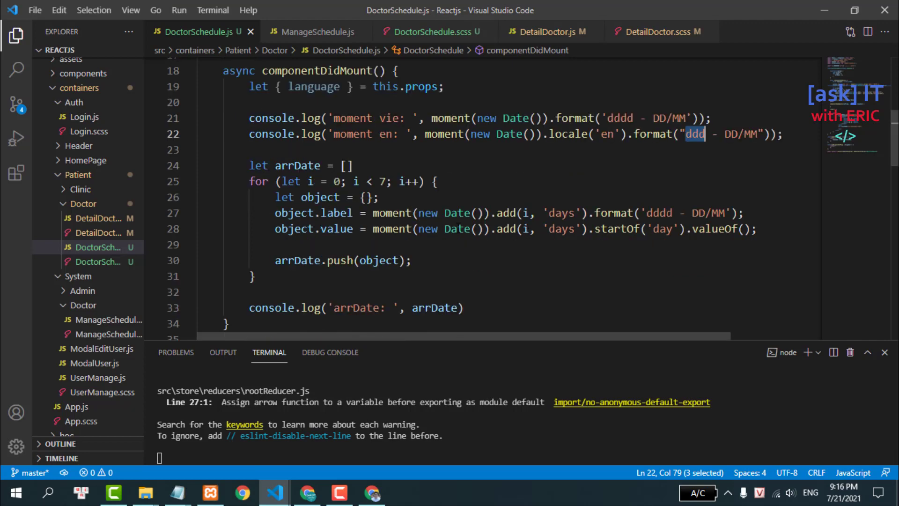
drag(232, 178, 301, 283)
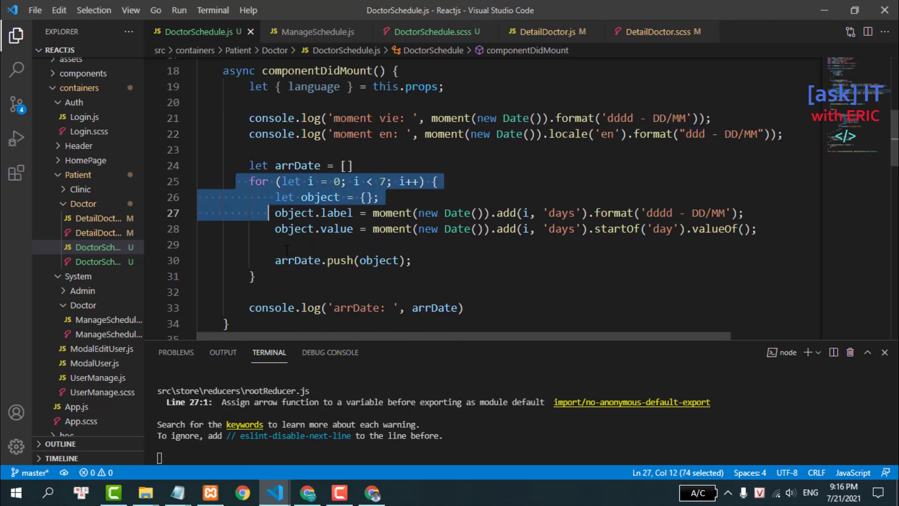
click(372, 249)
drag(242, 165, 383, 160)
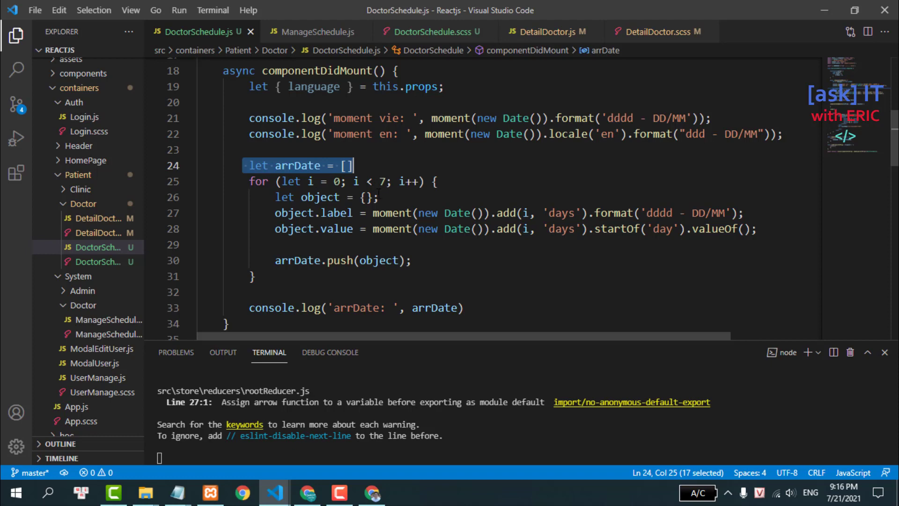
scroll(398, 162, down, 1)
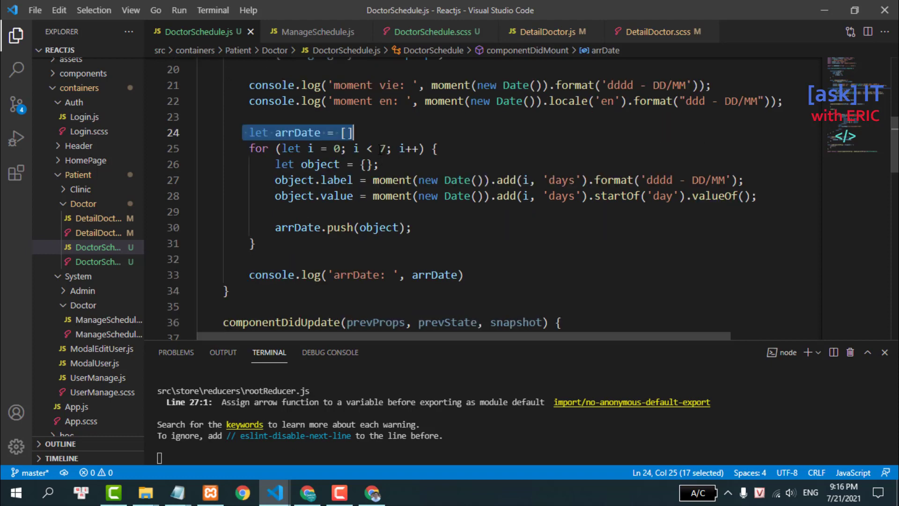
drag(380, 147, 387, 147)
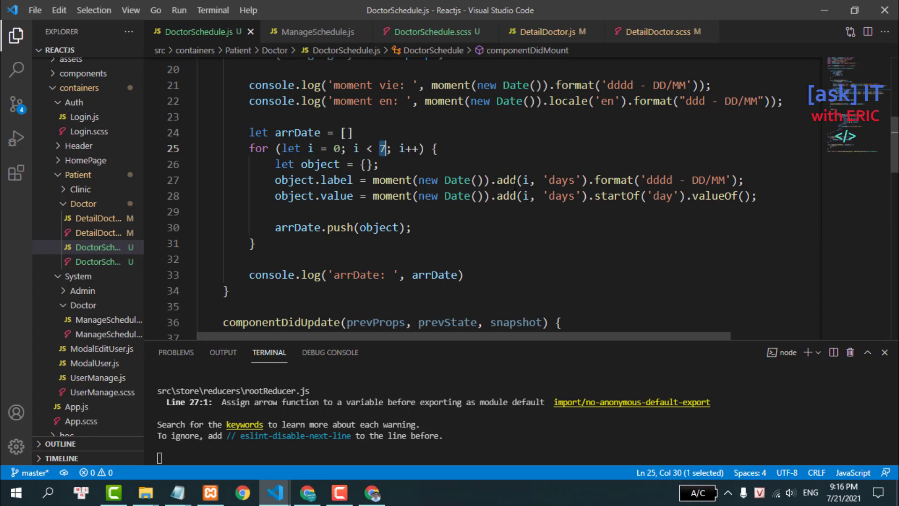
- Examine label line 27 built with moment().add(i, 'days') alongside the moment vie log
click(516, 181)
double_click(564, 181)
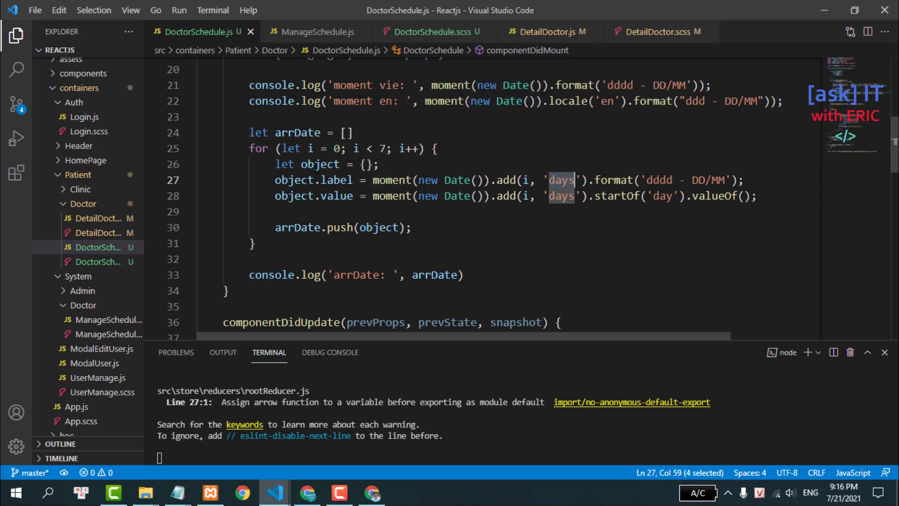
click(413, 211)
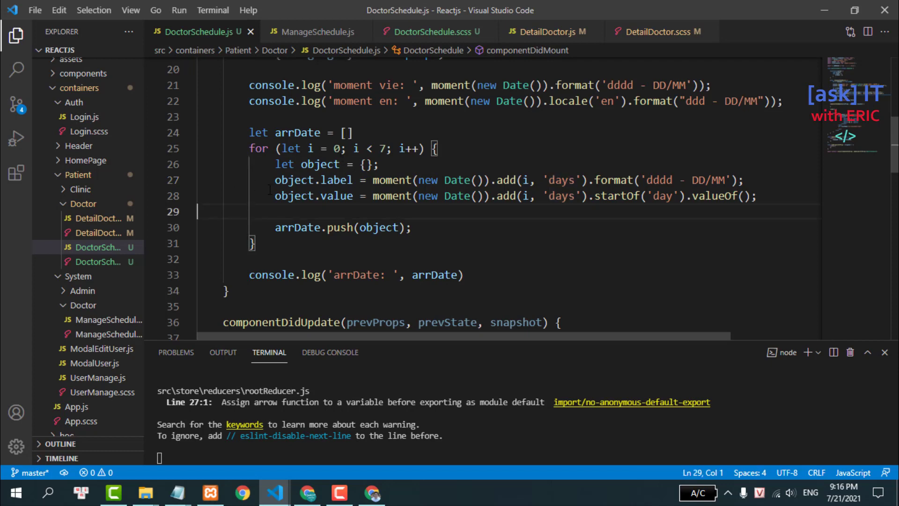
drag(270, 192, 747, 180)
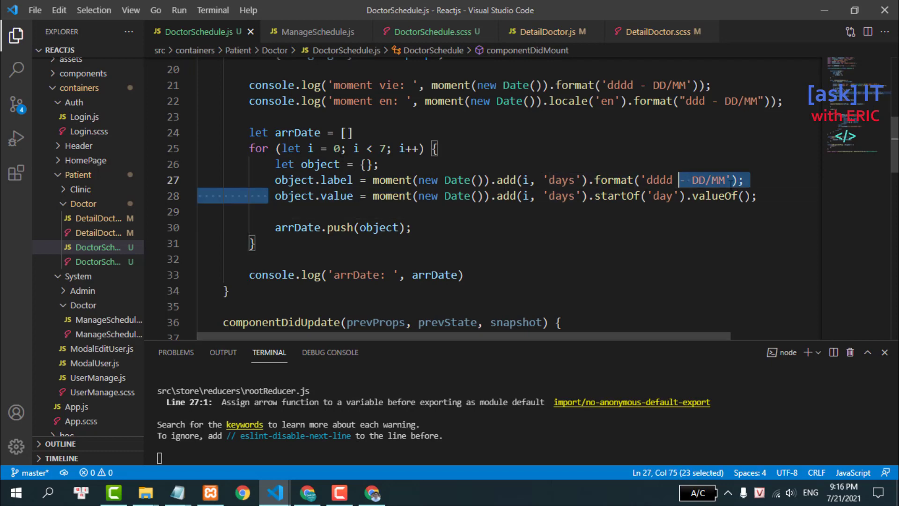
triple_click(546, 181)
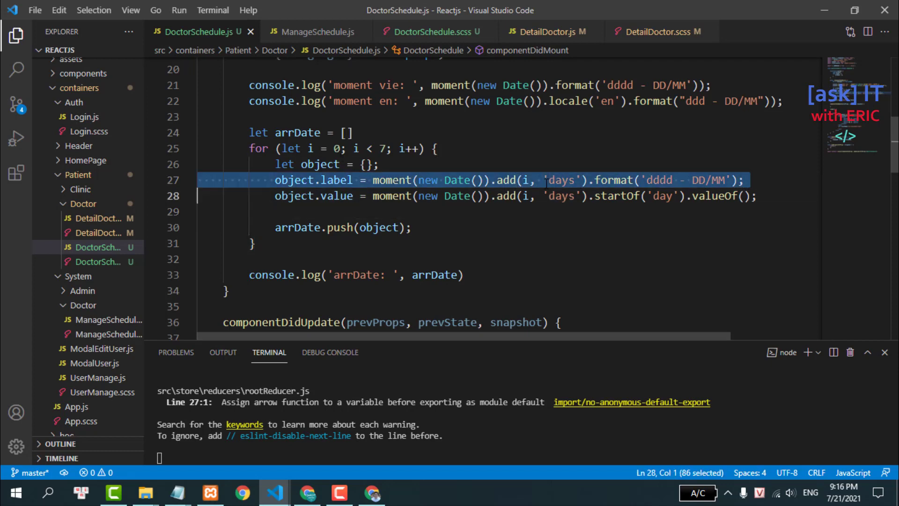
triple_click(504, 85)
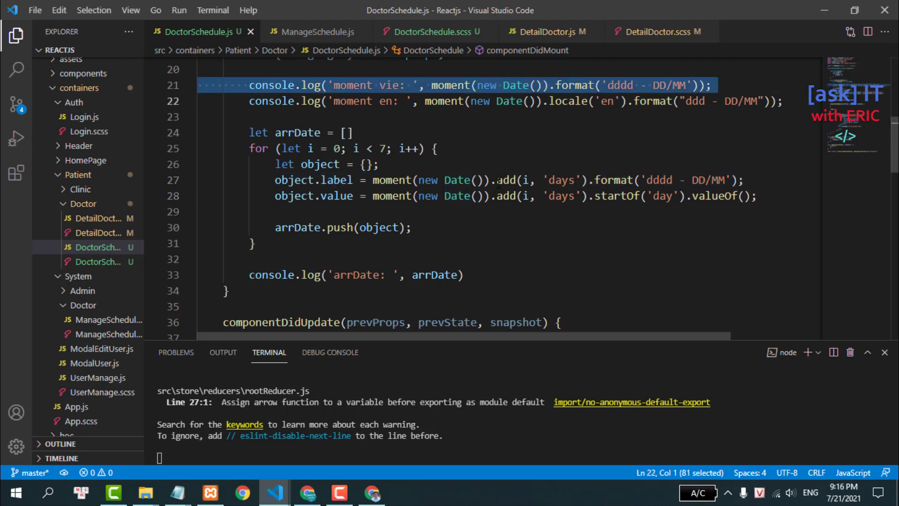
drag(497, 182, 586, 180)
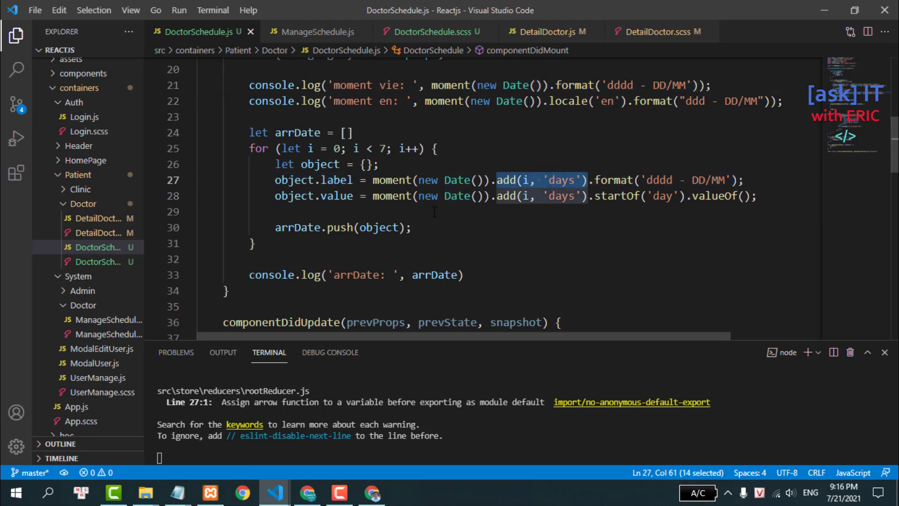
- Compare the console's day labels 'thứ tư - 21/07' and 'thứ năm - 22/07' with today's logged date
click(307, 492)
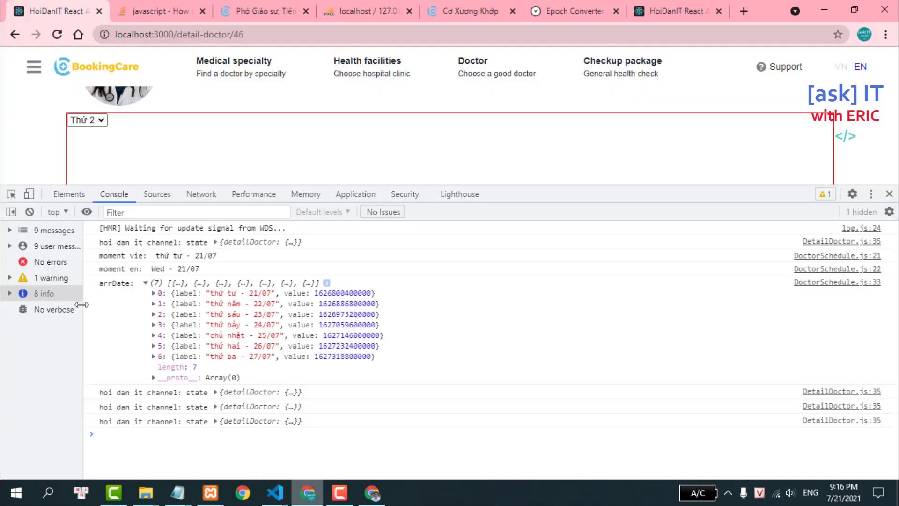
drag(210, 293, 272, 293)
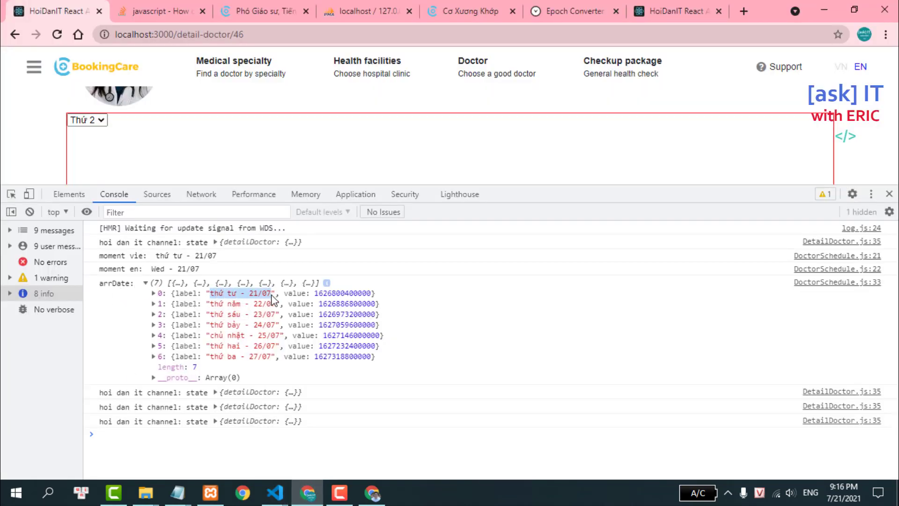
drag(156, 256, 217, 256)
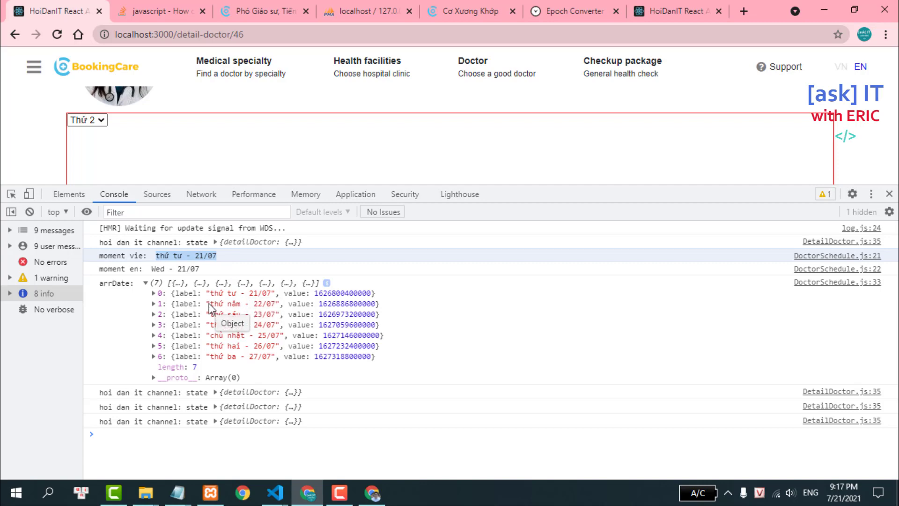
drag(211, 303, 277, 303)
- Review the value line 28 and its startOf call in DoctorSchedule.js
click(280, 500)
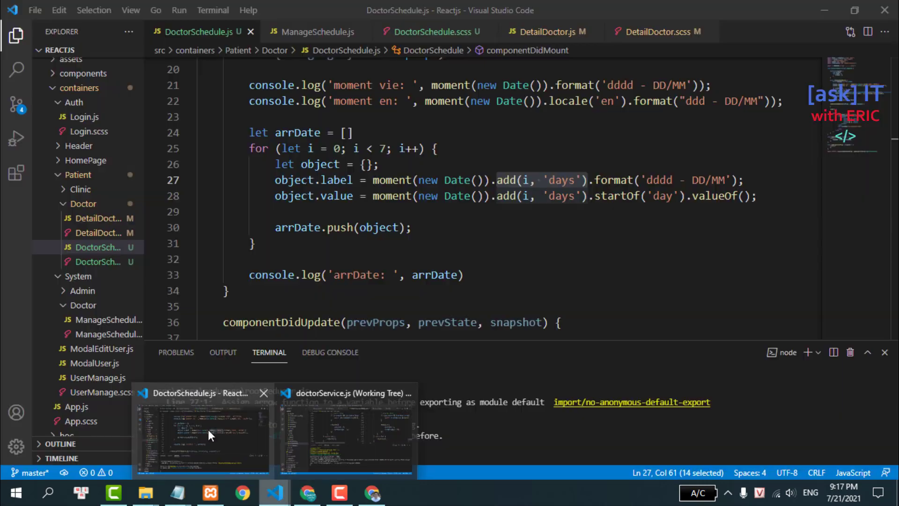
click(208, 428)
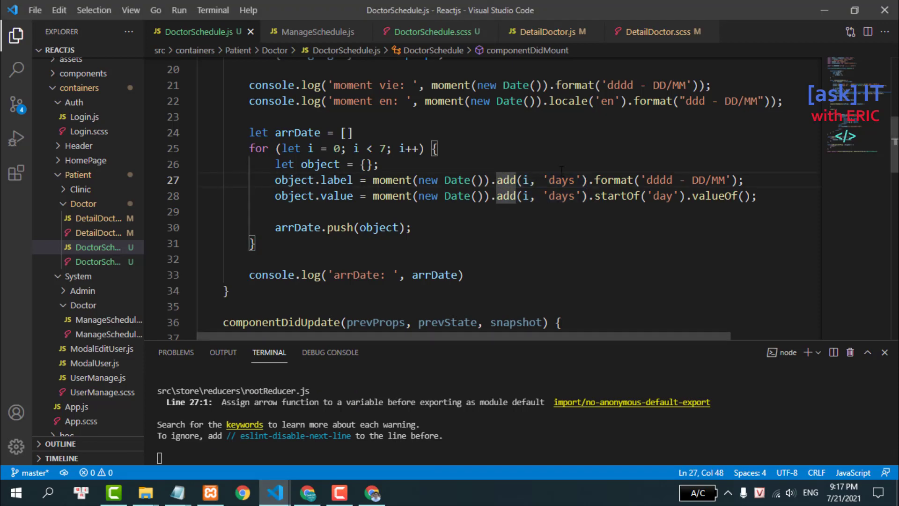
drag(587, 181, 497, 180)
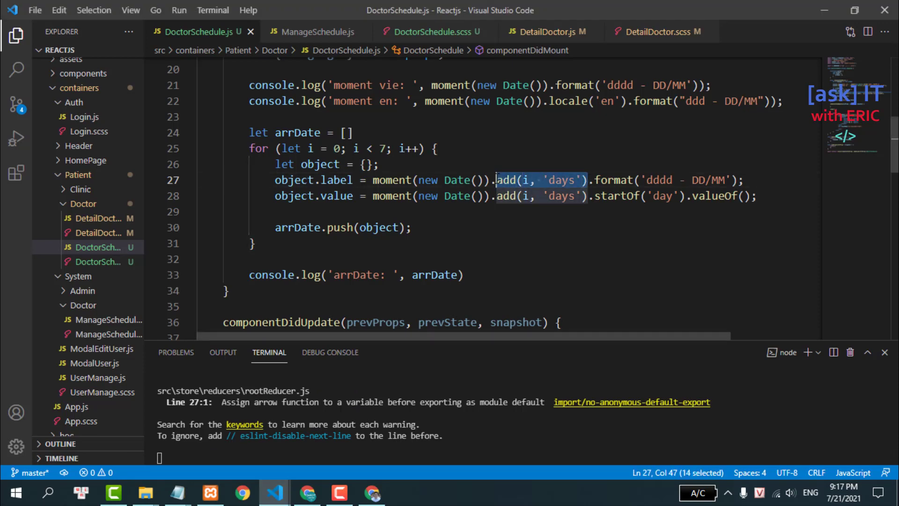
double_click(324, 197)
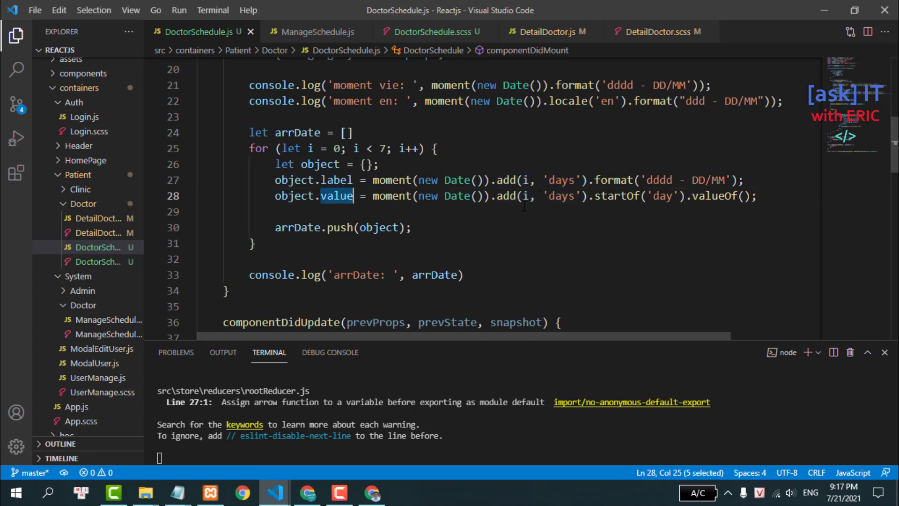
triple_click(393, 196)
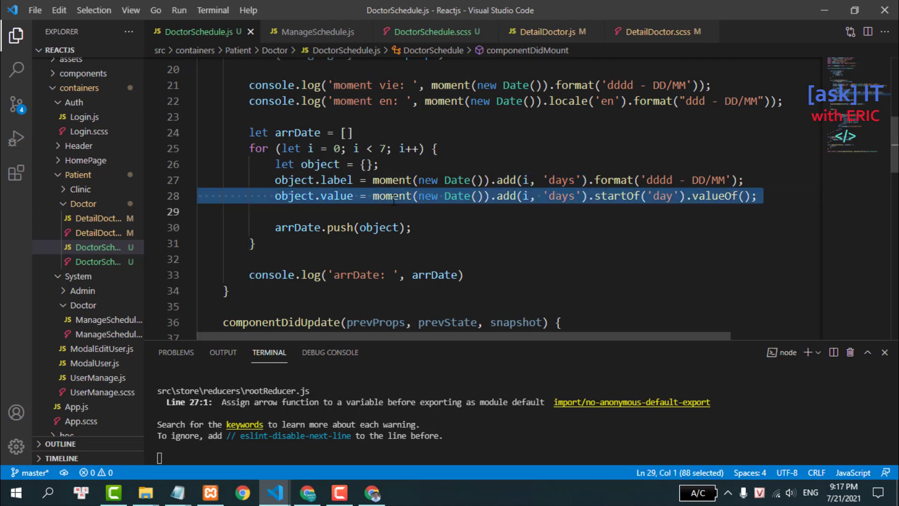
click(585, 197)
mouse_move(639, 196)
mouse_down()
mouse_move(586, 196)
mouse_move(685, 197)
mouse_up()
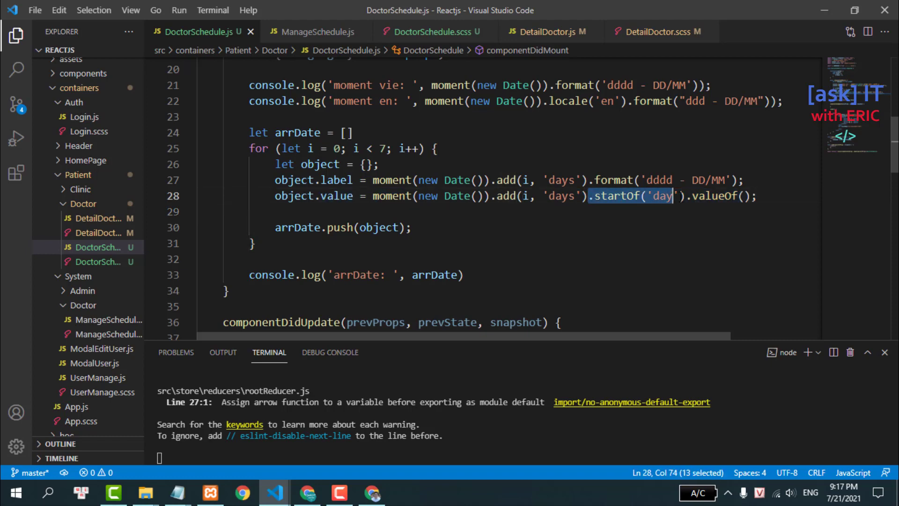
click(308, 493)
click(338, 303)
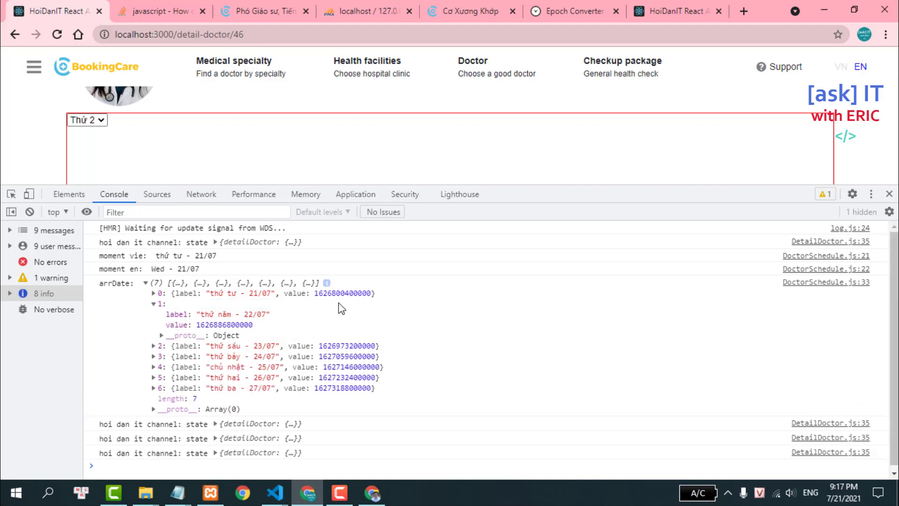
double_click(228, 325)
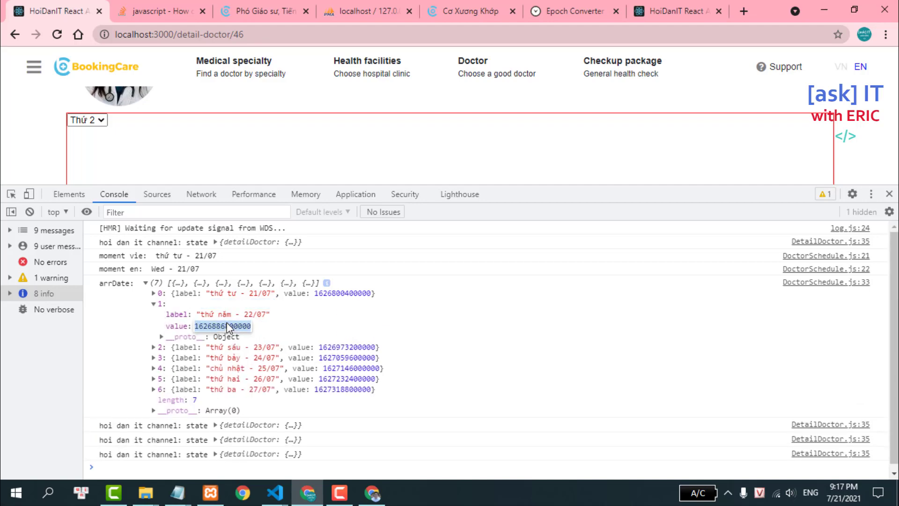
mouse_move(275, 492)
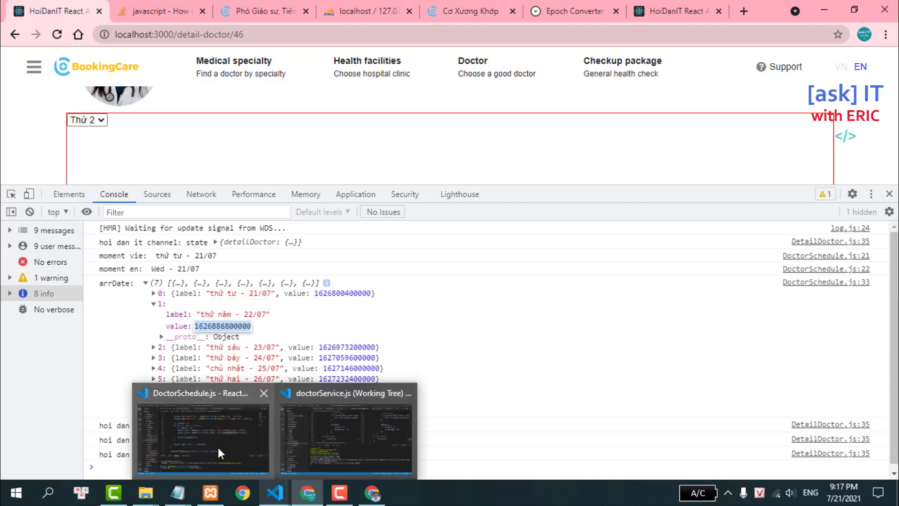
click(217, 448)
drag(418, 196, 484, 195)
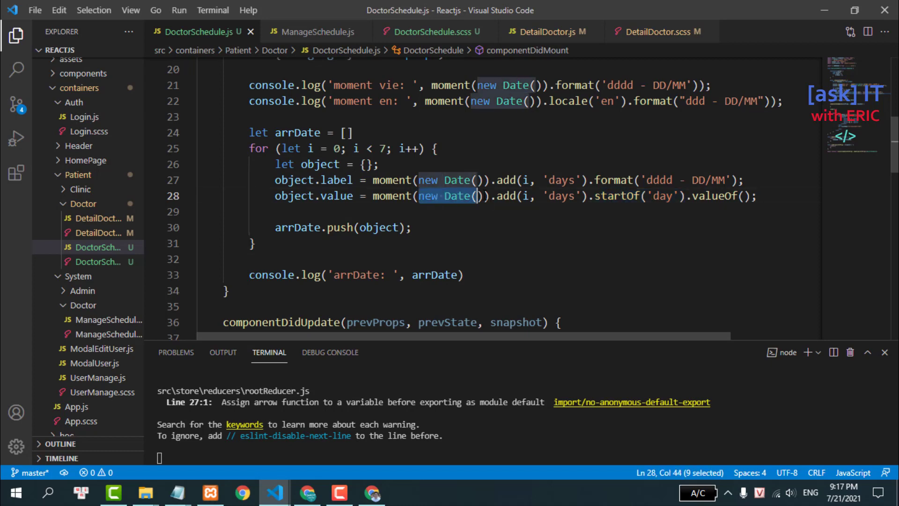
click(859, 495)
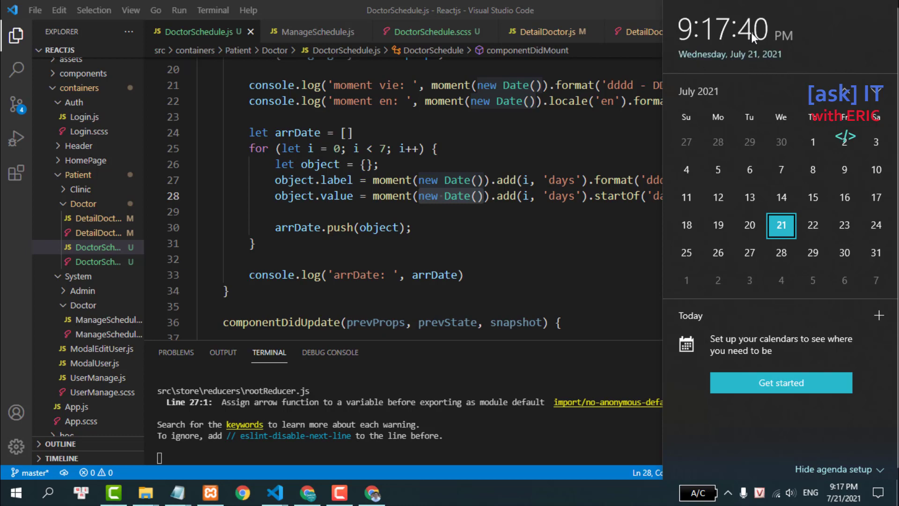
click(601, 206)
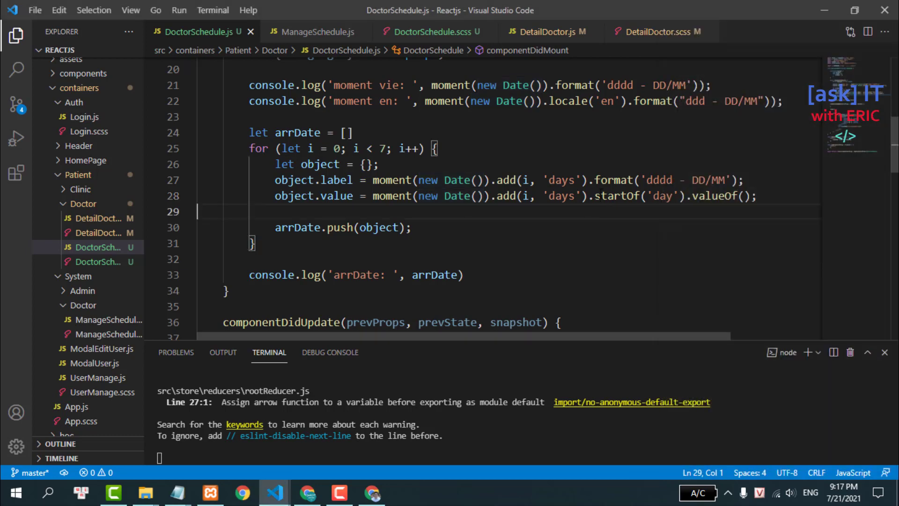
drag(588, 196, 684, 195)
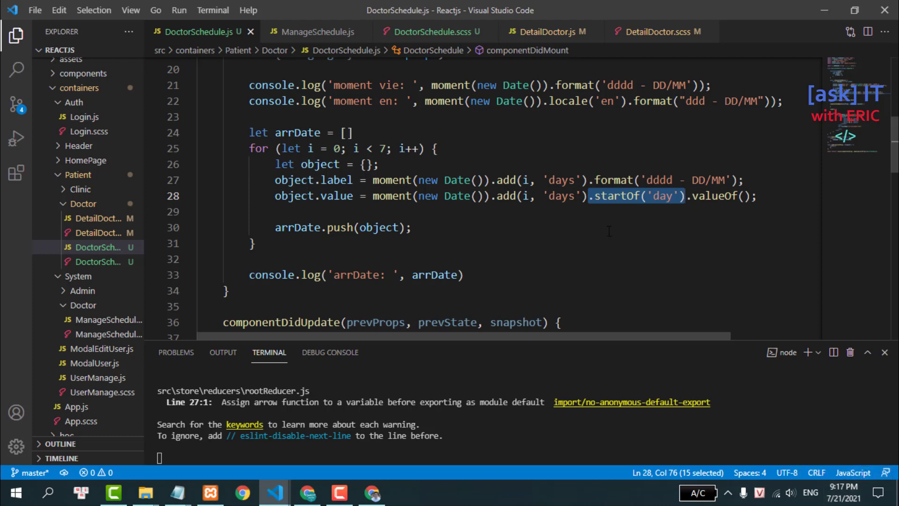
- Look over the phpMyAdmin schedules table dates and the valueOf() call on line 28
click(308, 493)
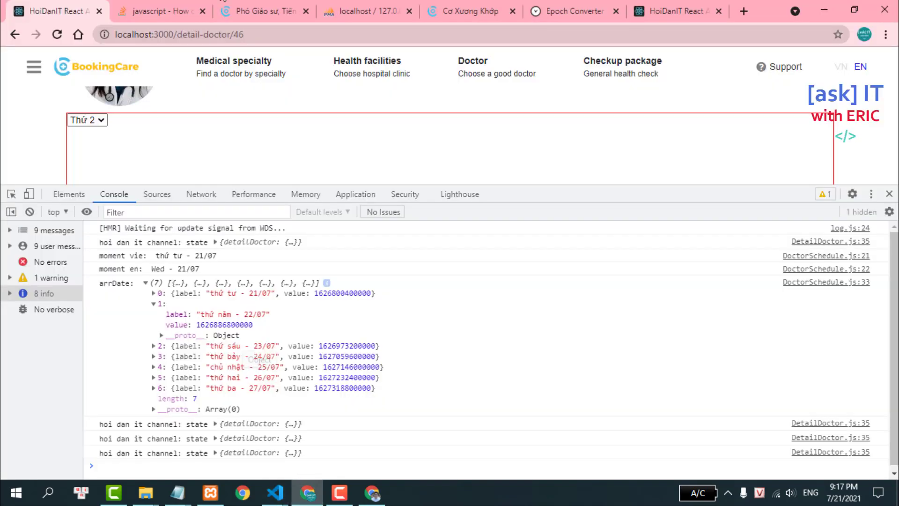
click(471, 10)
click(361, 10)
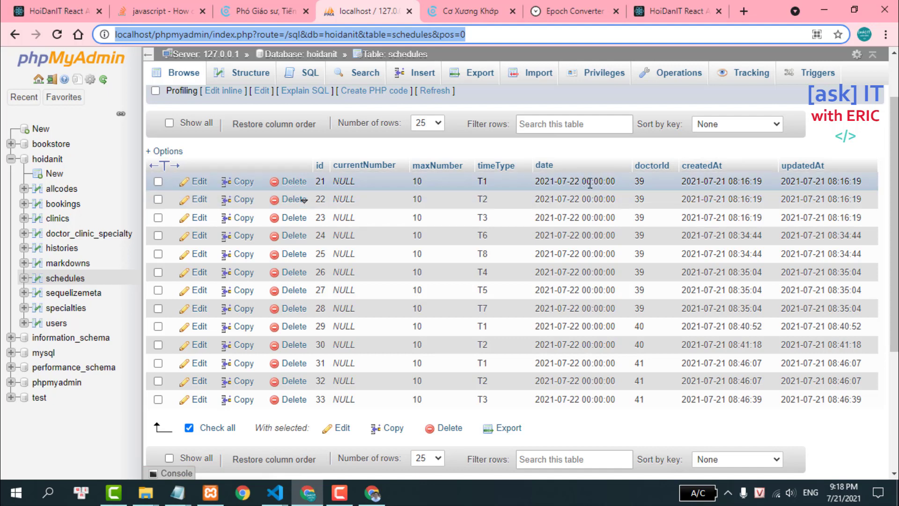
mouse_move(274, 492)
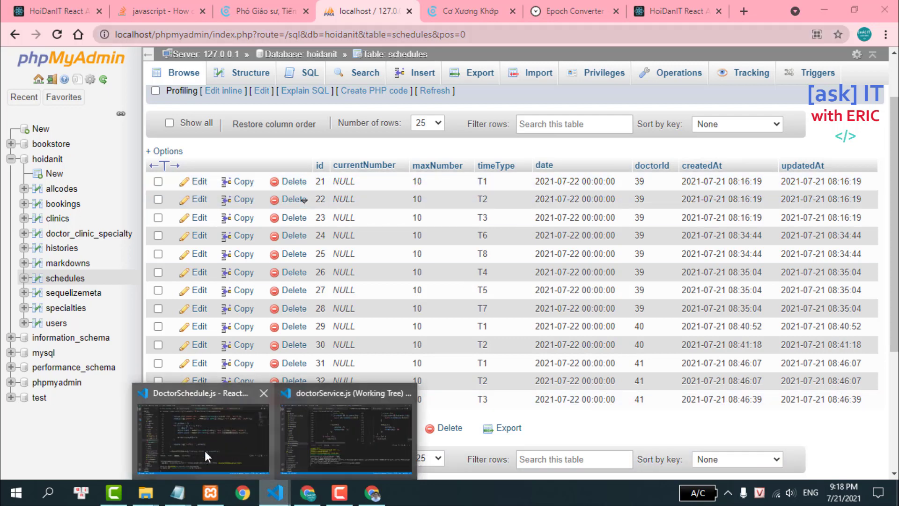
click(207, 457)
click(585, 227)
drag(594, 196, 789, 197)
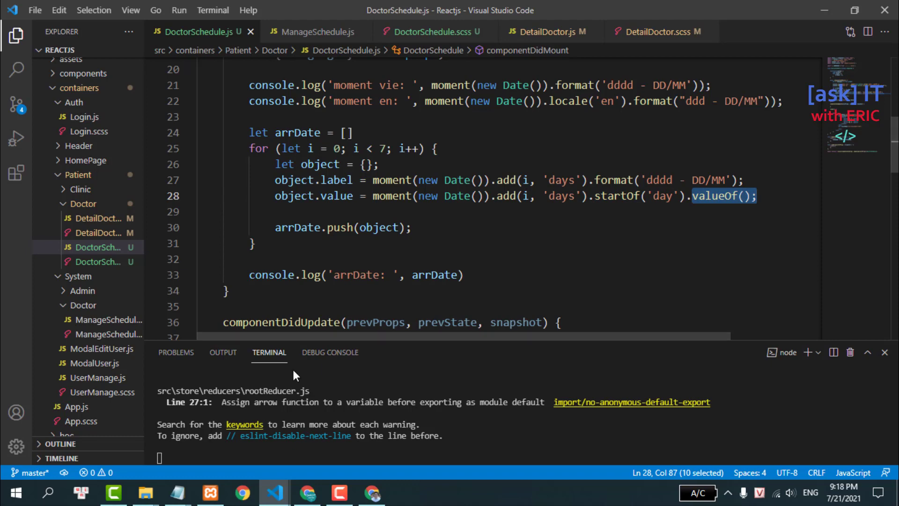
click(308, 492)
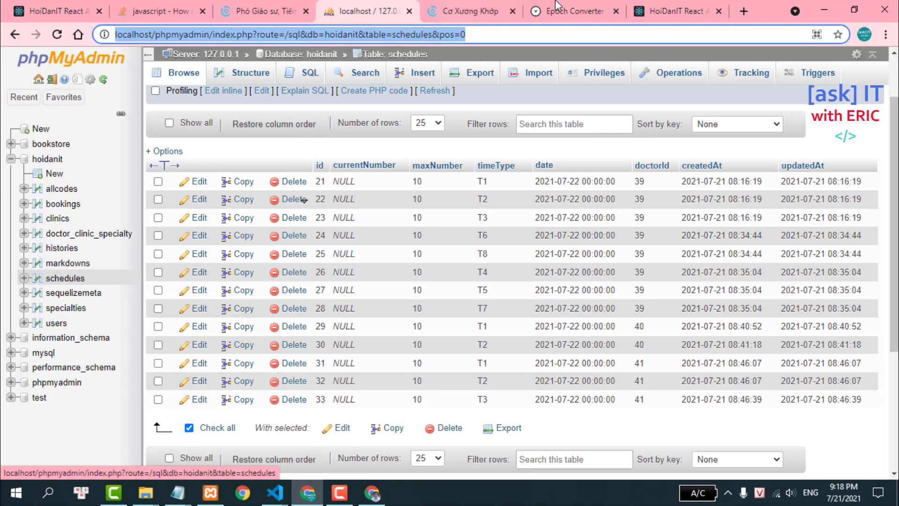
click(555, 5)
drag(141, 125, 308, 129)
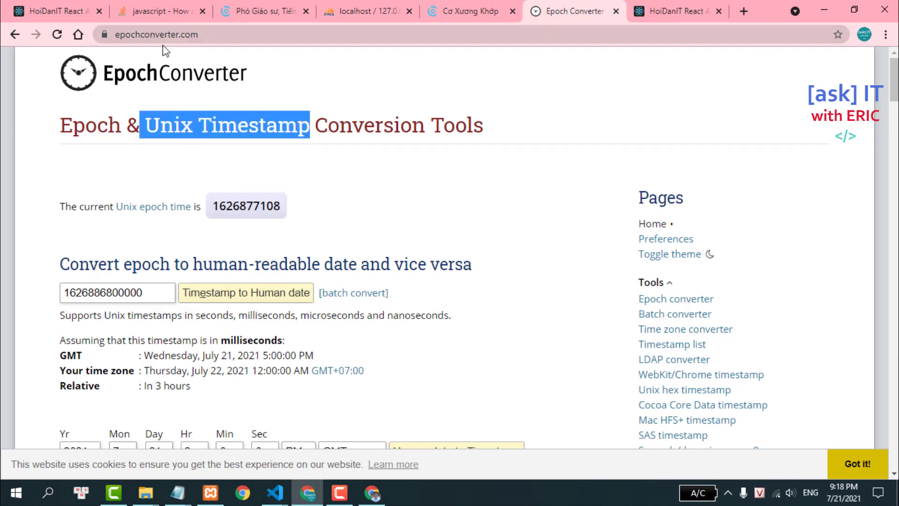
- Search Google for 'convert unix timestamp to date' and open the epochconverter.com result
click(59, 33)
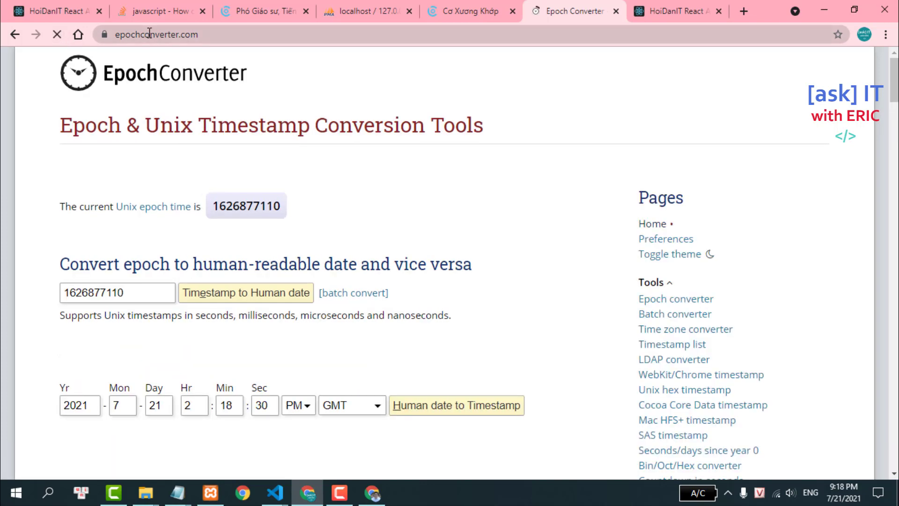
click(145, 34)
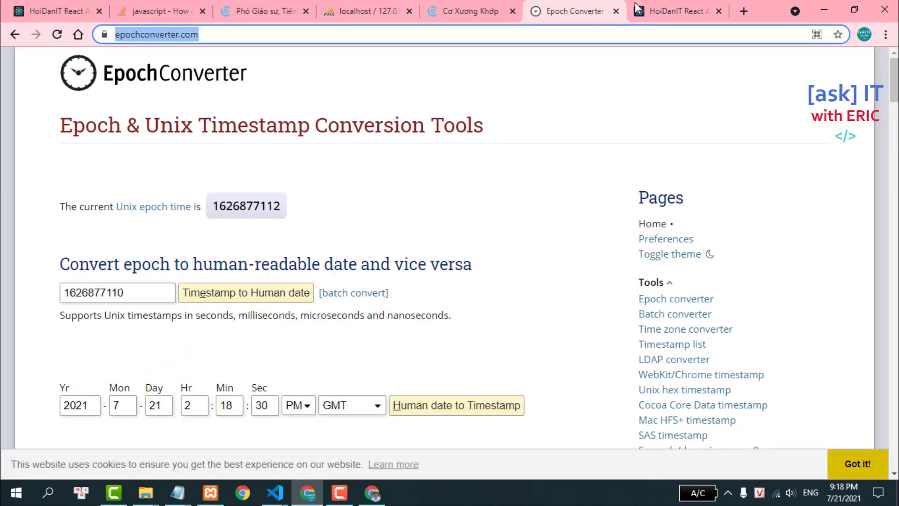
click(743, 10)
text(conv)
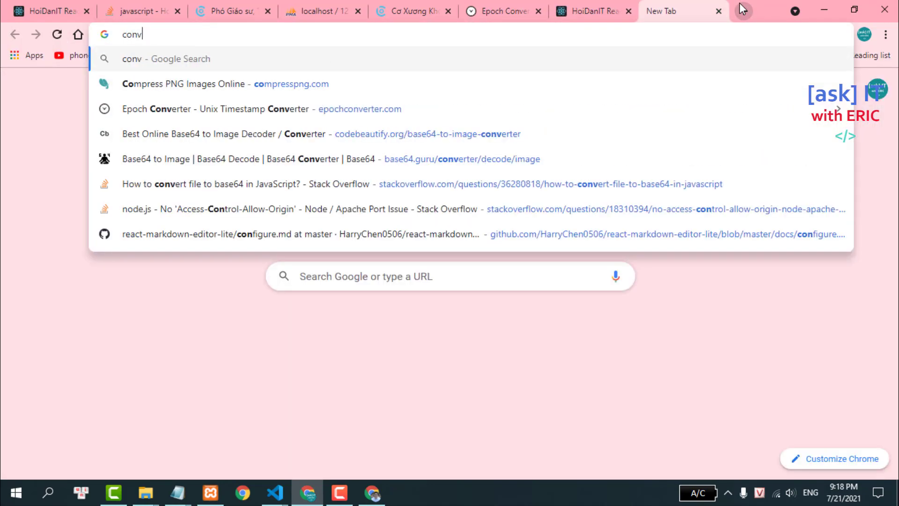
text(ert un)
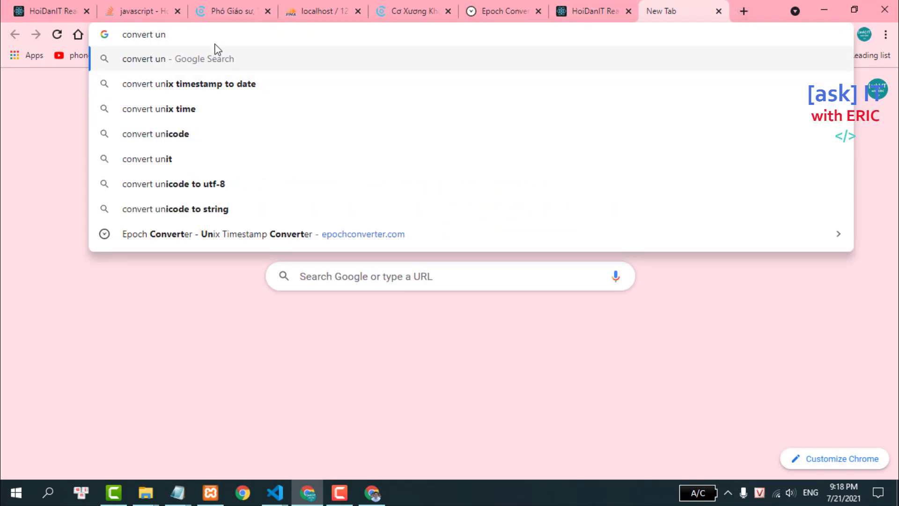
click(240, 93)
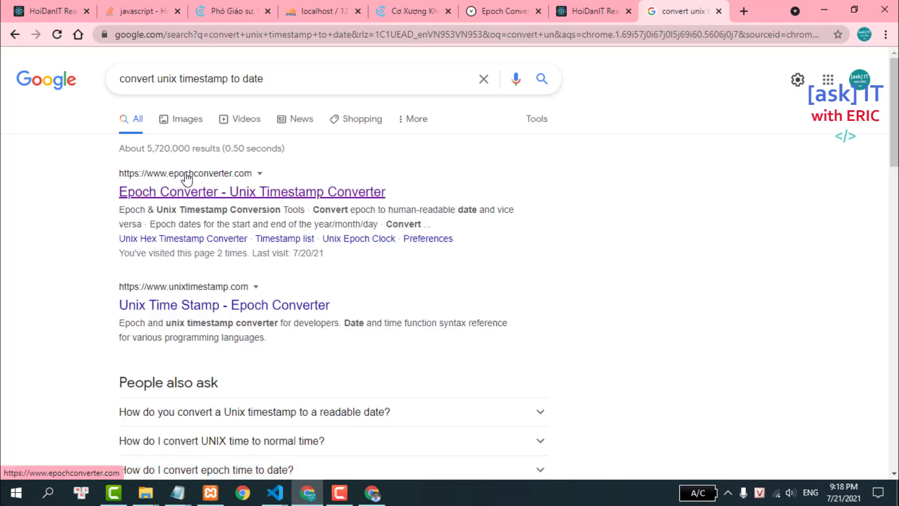
click(186, 196)
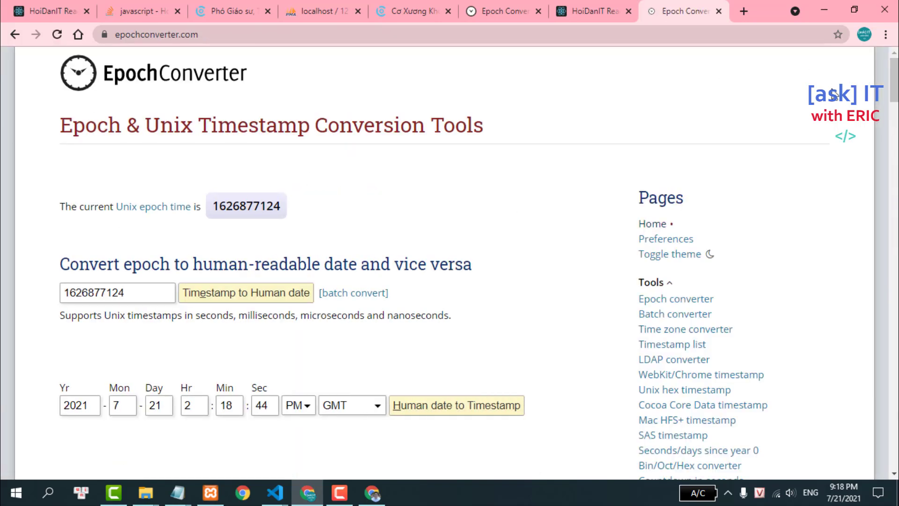
- Bookmark Epoch Converter to the bookmarks bar and return to the BookingCare doctor tab
click(838, 34)
click(802, 56)
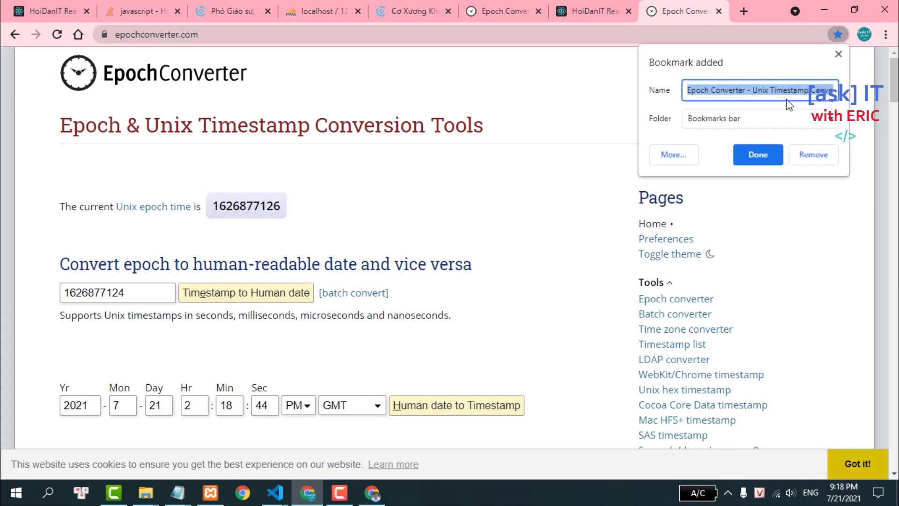
click(763, 150)
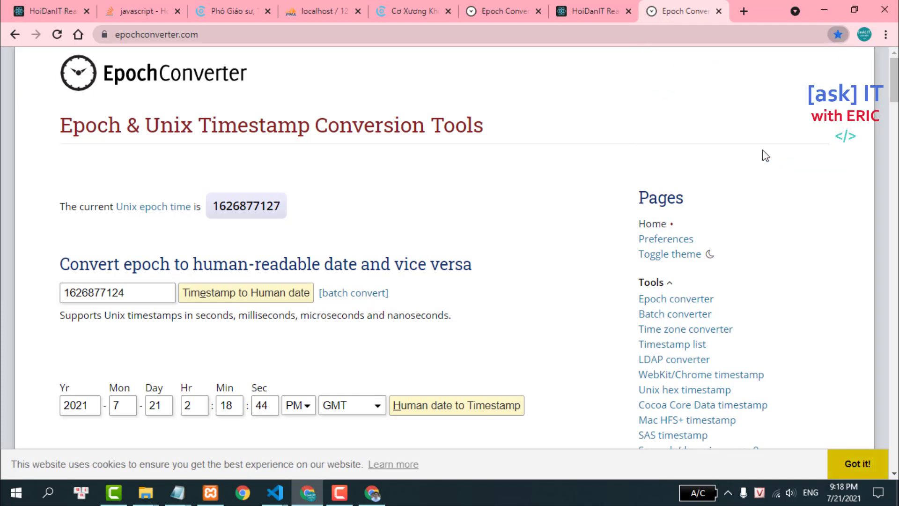
click(73, 7)
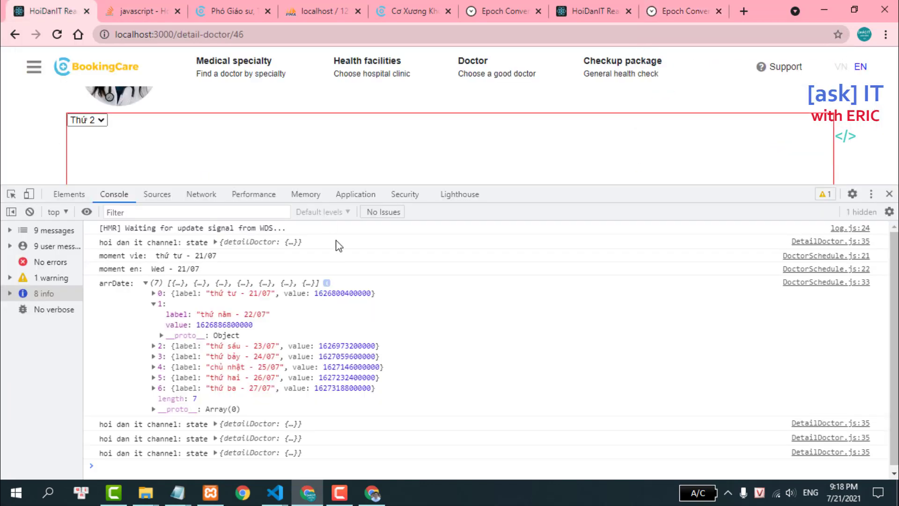
click(56, 36)
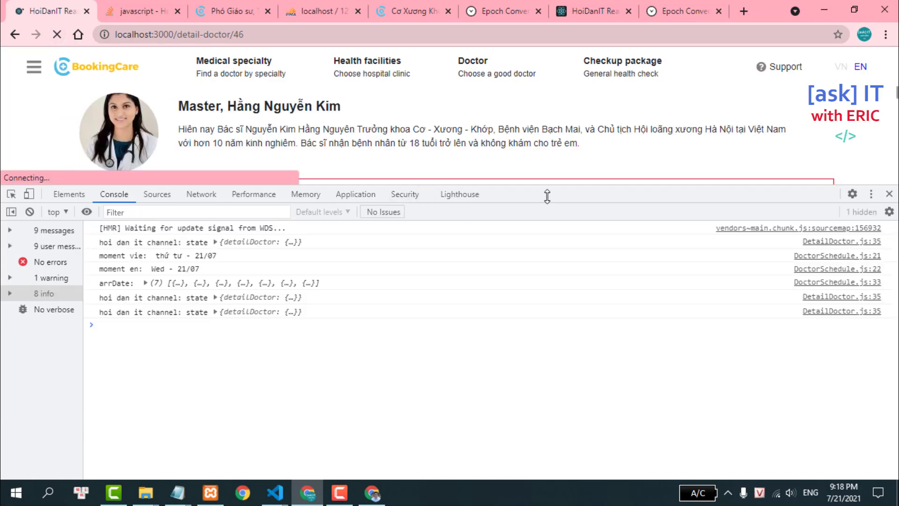
drag(545, 185, 540, 34)
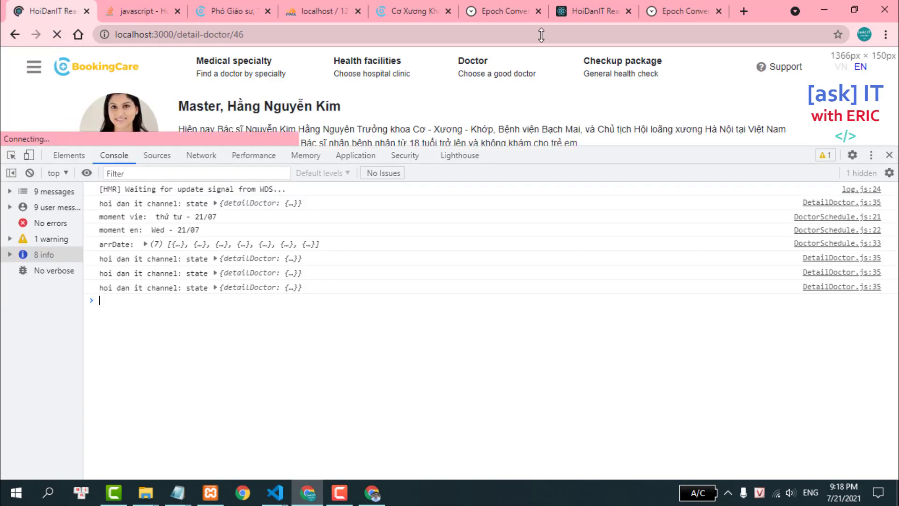
click(146, 244)
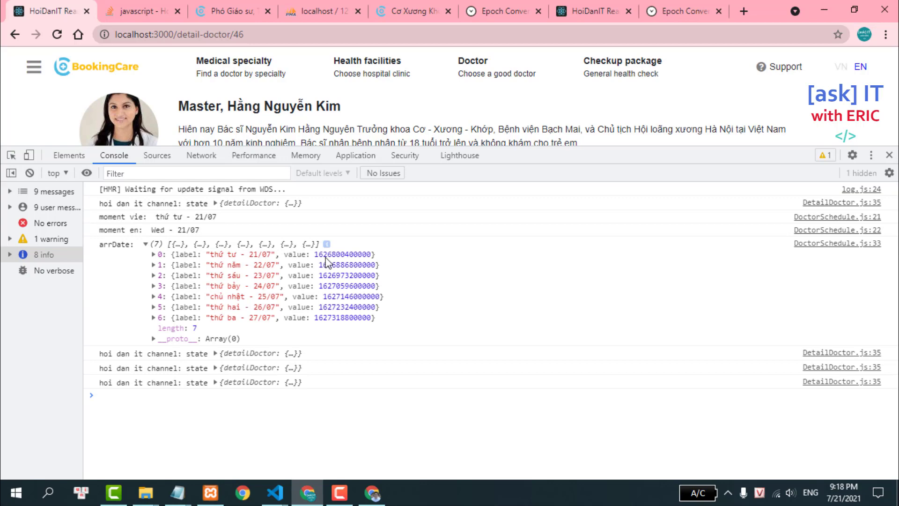
click(321, 258)
double_click(224, 275)
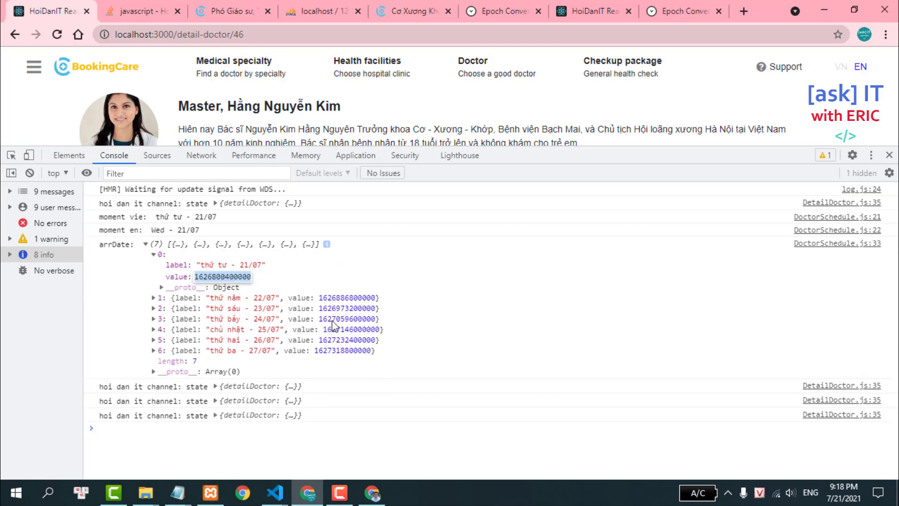
click(340, 298)
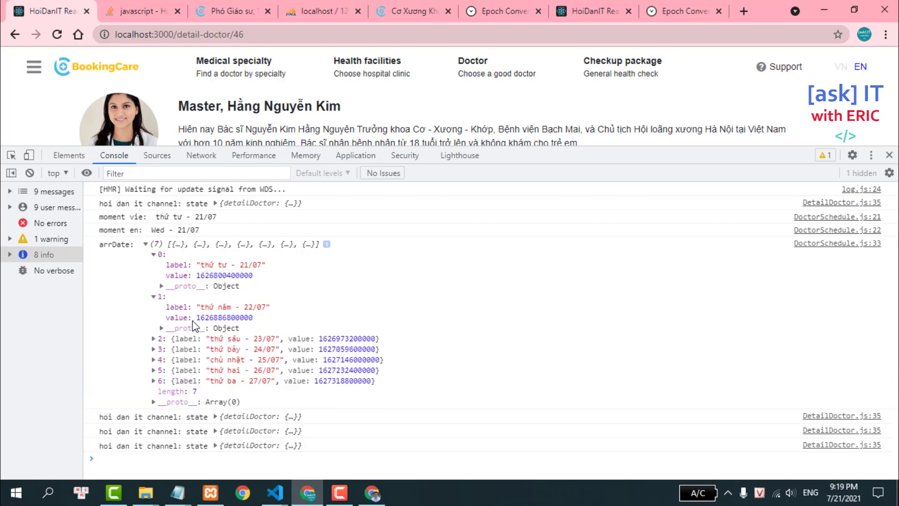
double_click(224, 317)
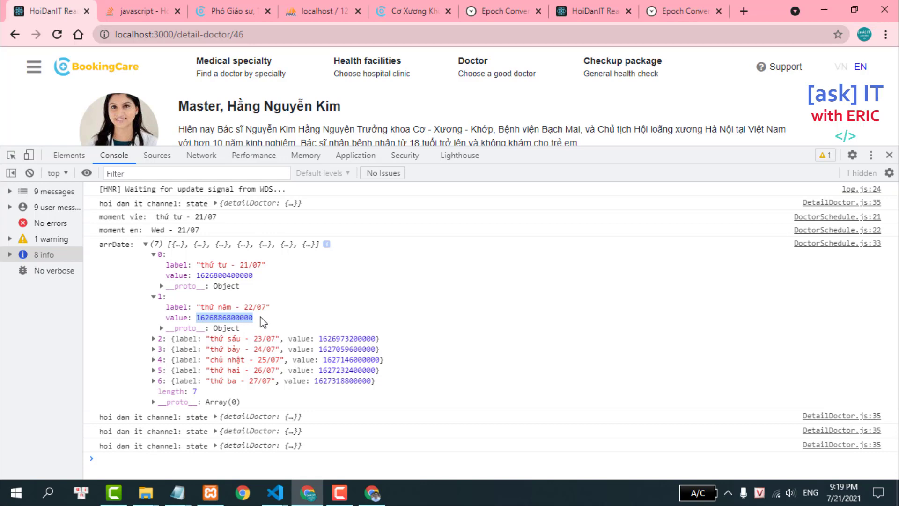
click(676, 7)
double_click(107, 291)
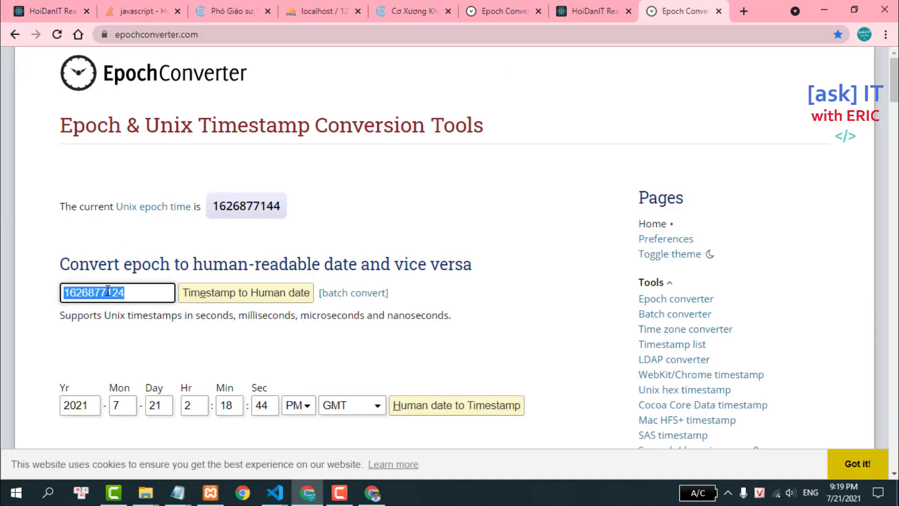
key(ctrl+v)
scroll(253, 164, down, 4)
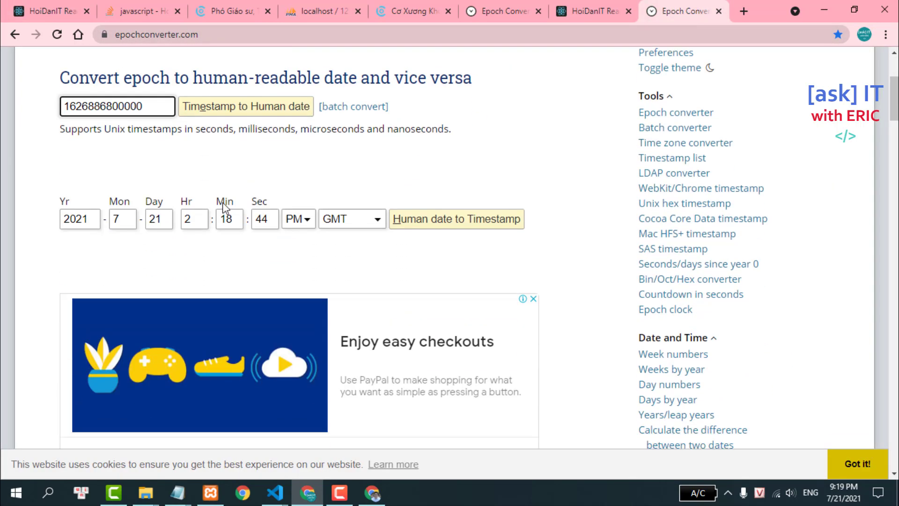
click(243, 96)
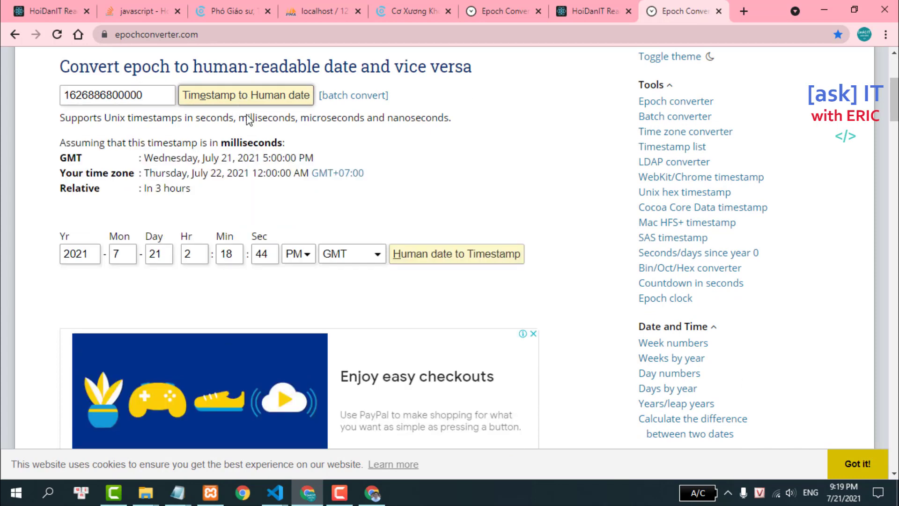
drag(144, 171, 195, 180)
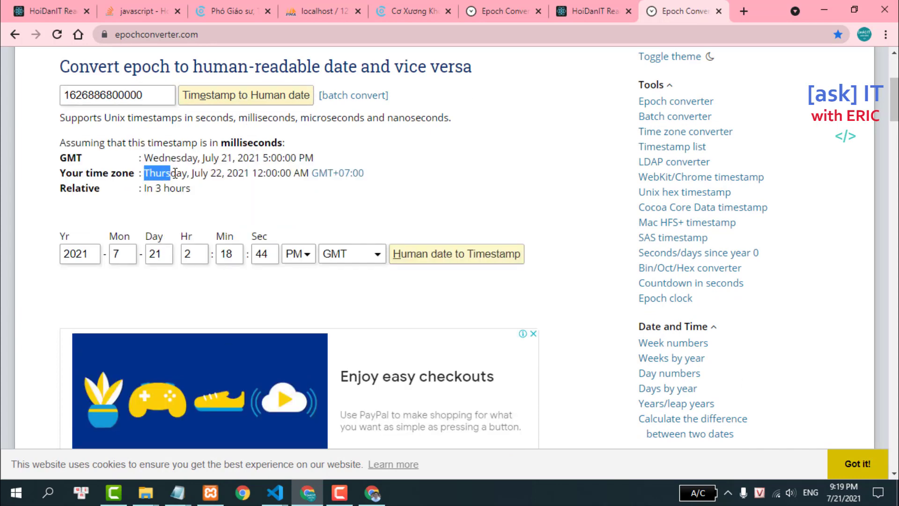
click(219, 173)
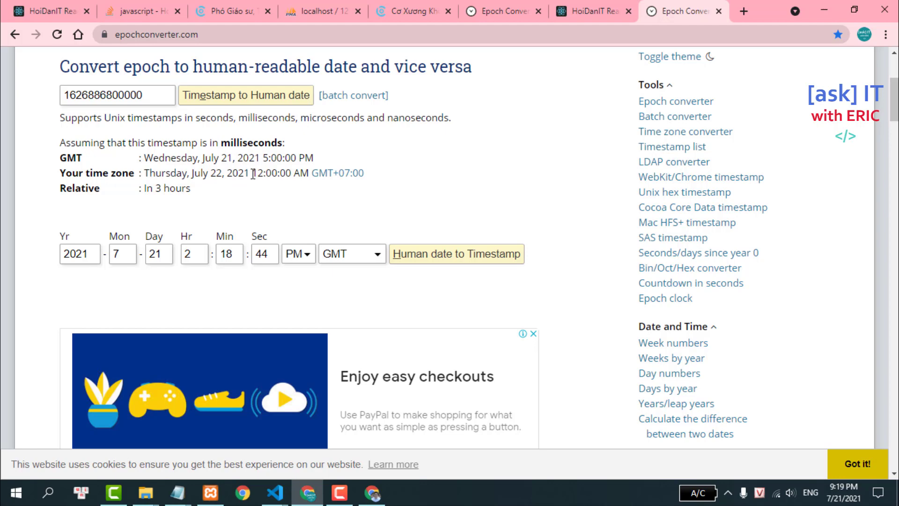
drag(253, 173, 301, 174)
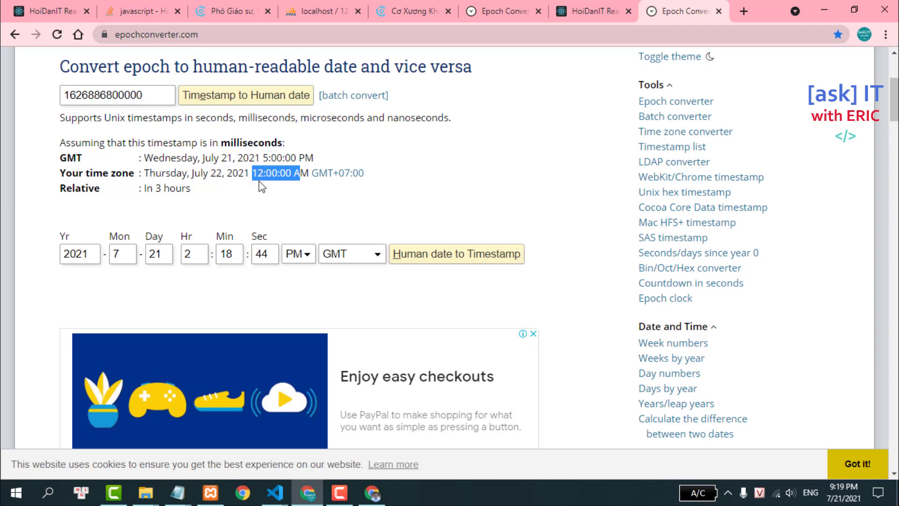
drag(260, 181, 261, 175)
click(257, 177)
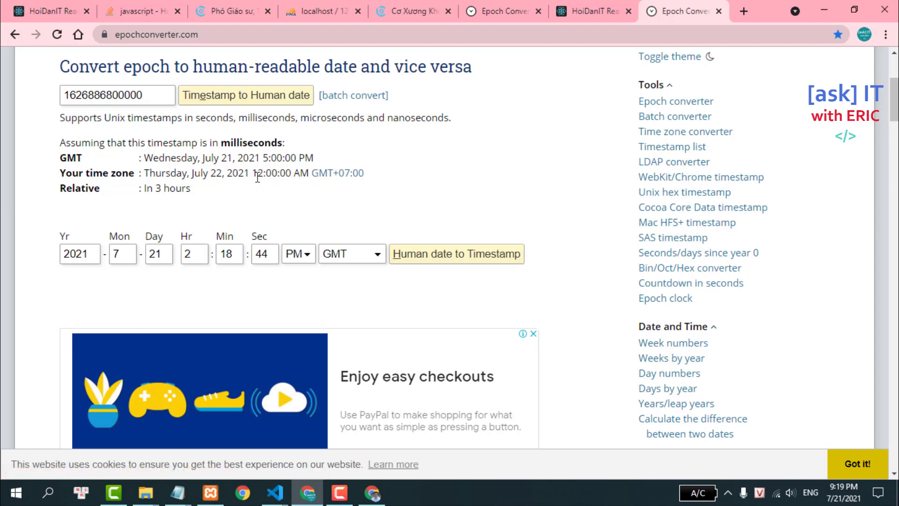
- On the BookingCare doctor page, shrink the console and open the day selection list
click(51, 11)
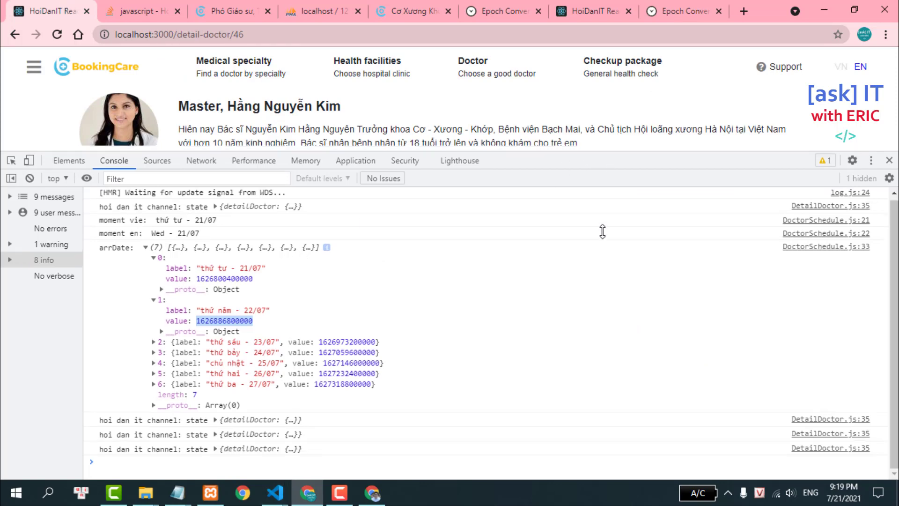
drag(604, 146, 349, 227)
click(95, 186)
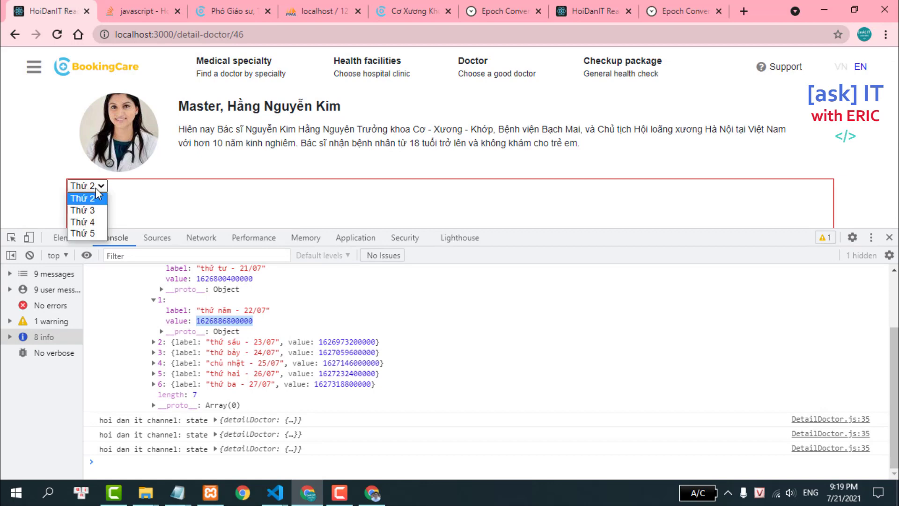
click(275, 492)
click(201, 418)
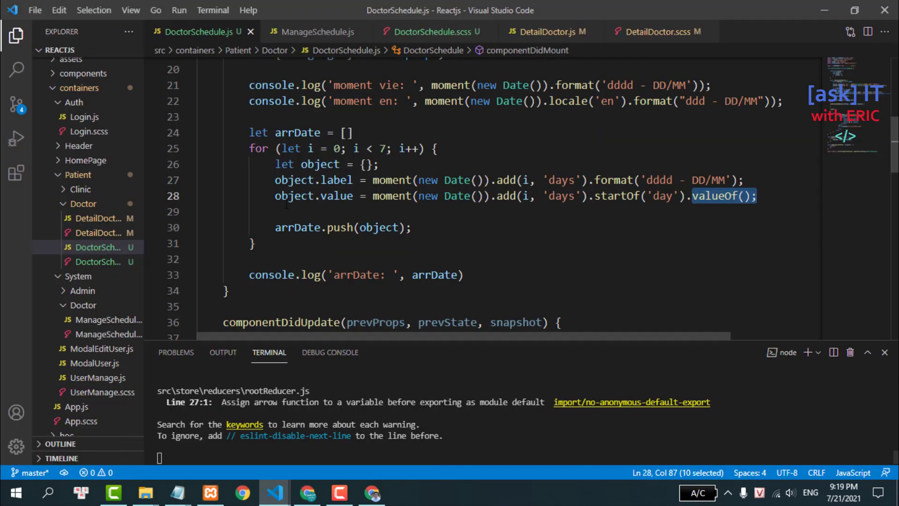
- Replace the arrDate console log with a this.state({ }) call in componentDidMount
drag(263, 227, 473, 225)
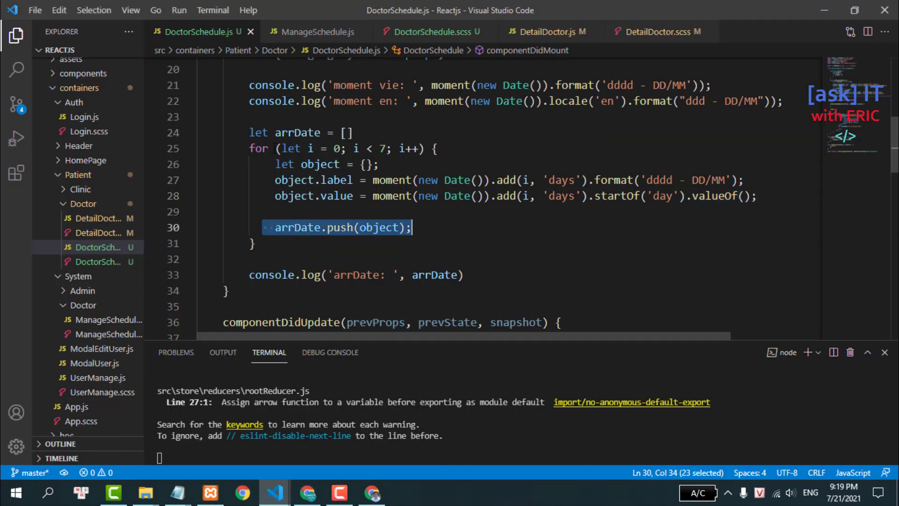
drag(249, 274, 510, 267)
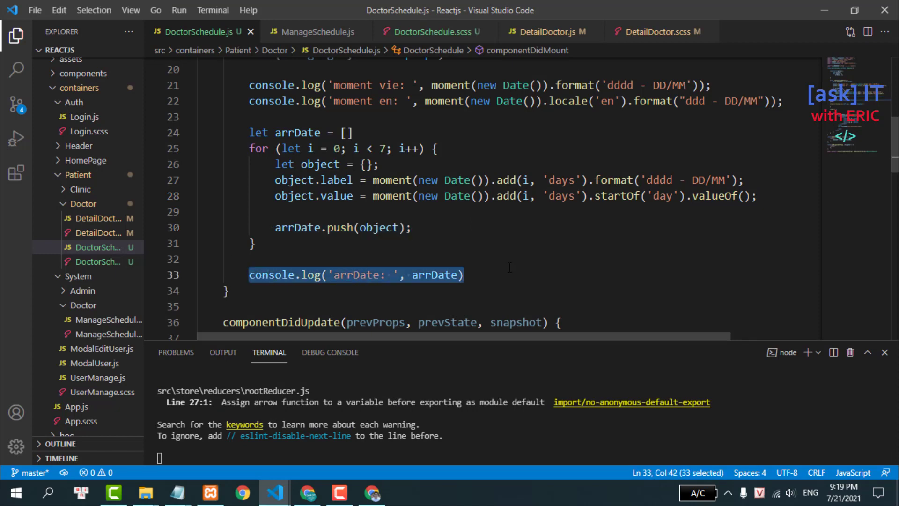
key(BackSpace)
text(thise)
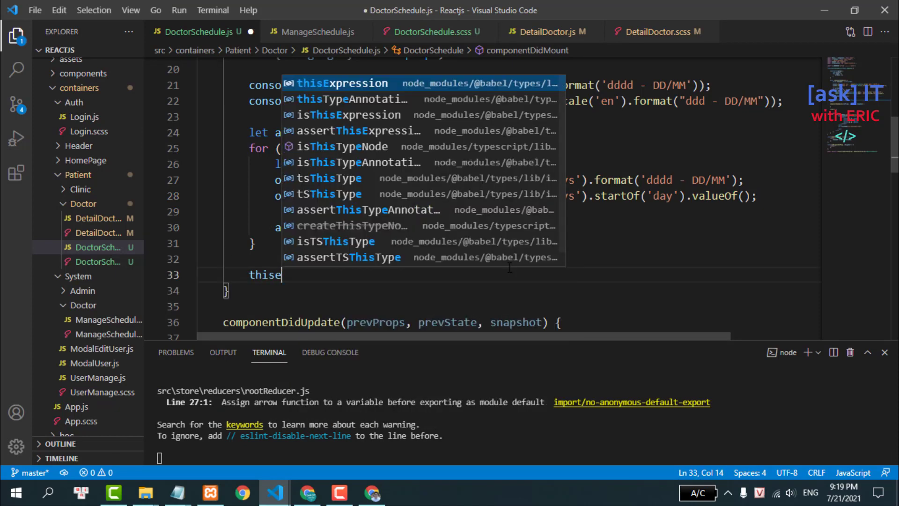
key(BackSpace)
text(.st)
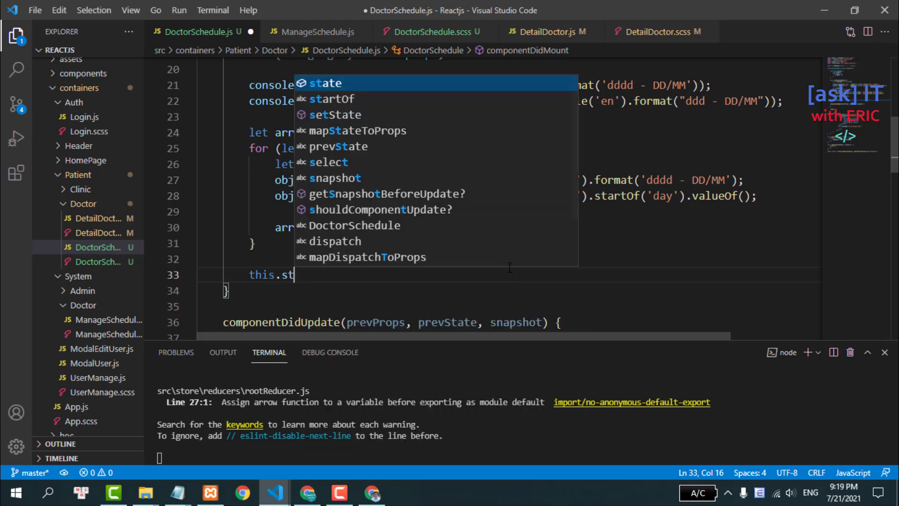
text(ate({)
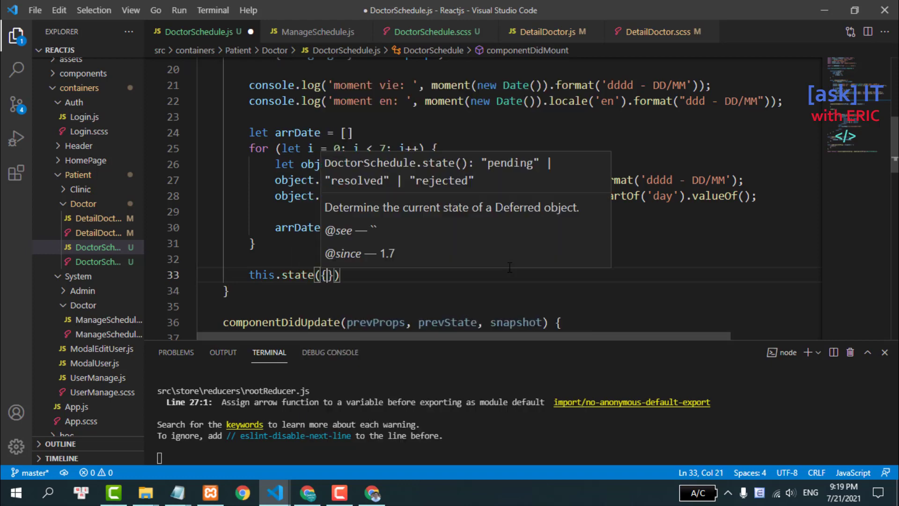
key(Return)
- Copy the allDays entry from the constructor state into the new state object
scroll(355, 127, up, 2)
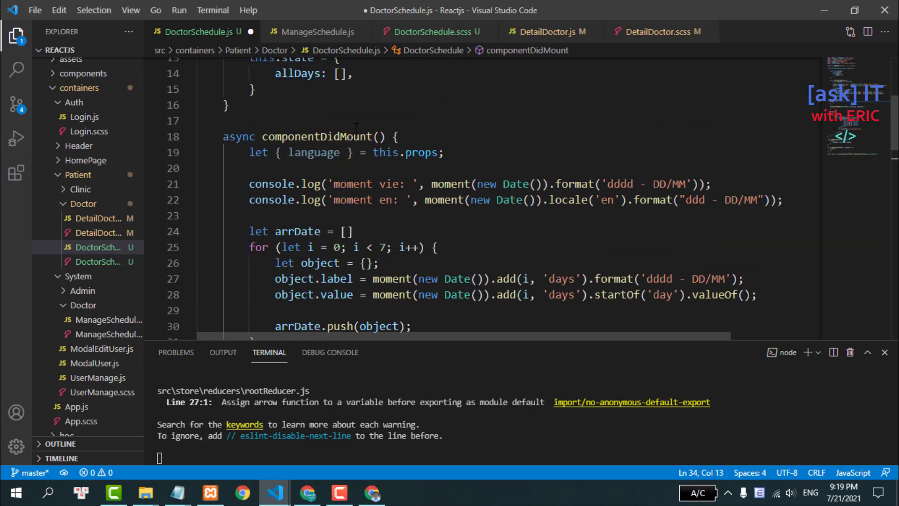
drag(275, 73, 363, 71)
key(ctrl+c)
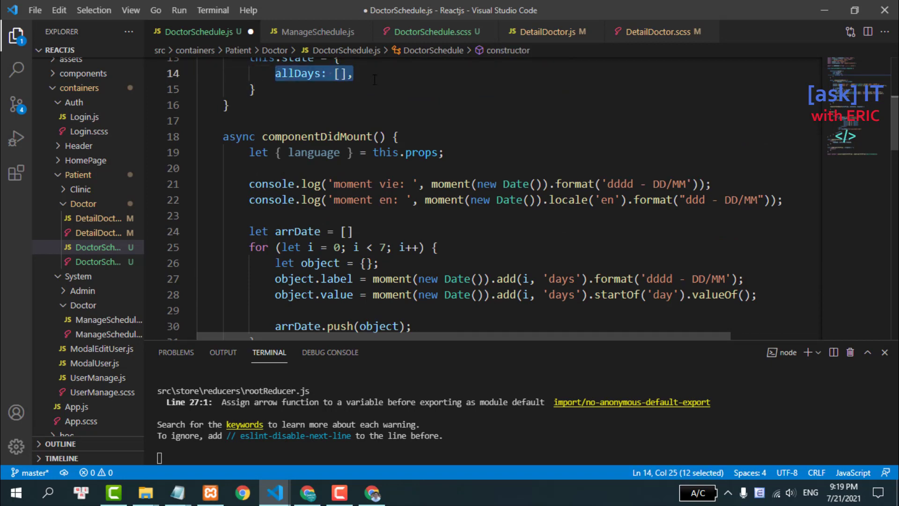
scroll(374, 79, down, 1)
scroll(375, 79, up, 3)
click(327, 139)
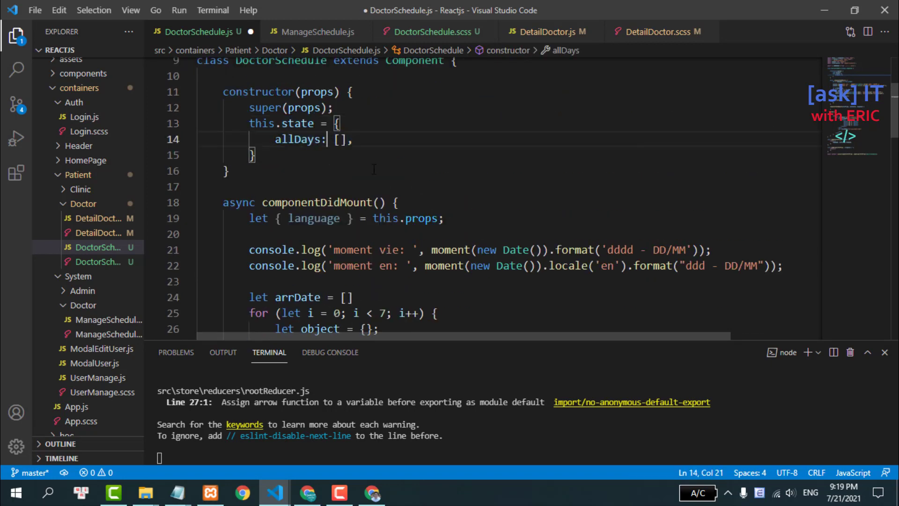
scroll(374, 169, down, 1)
scroll(374, 169, down, 1)
scroll(374, 169, down, 1)
click(275, 258)
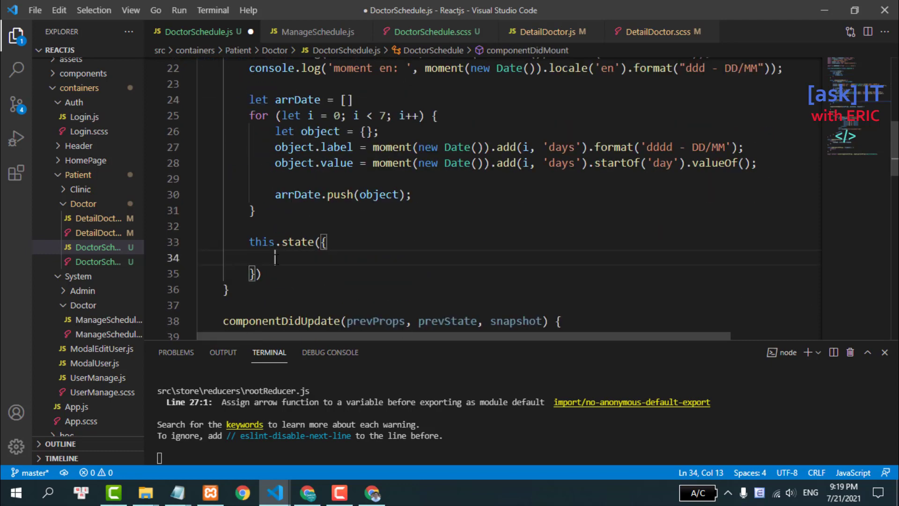
key(ctrl+v)
- Set the allDays value to arrDate instead of an empty array and save
double_click(300, 193)
key(ctrl+c)
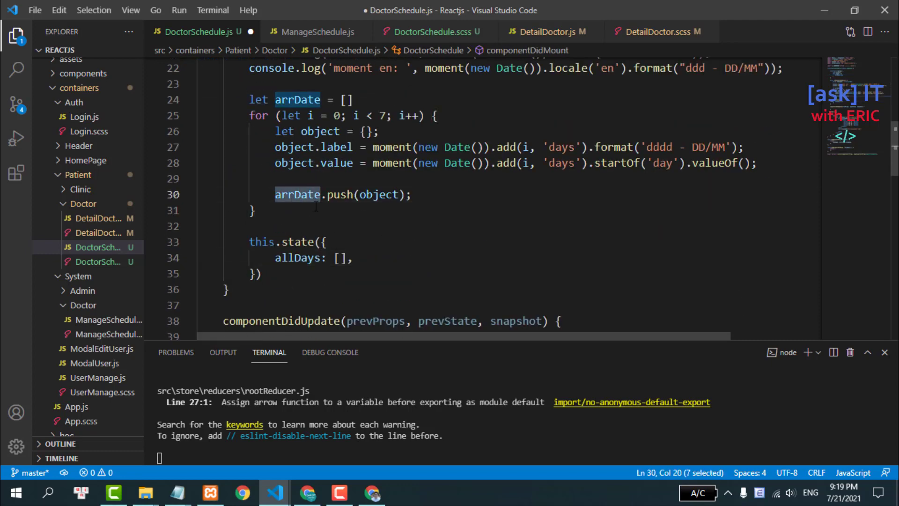
drag(333, 258, 350, 258)
key(ctrl+v)
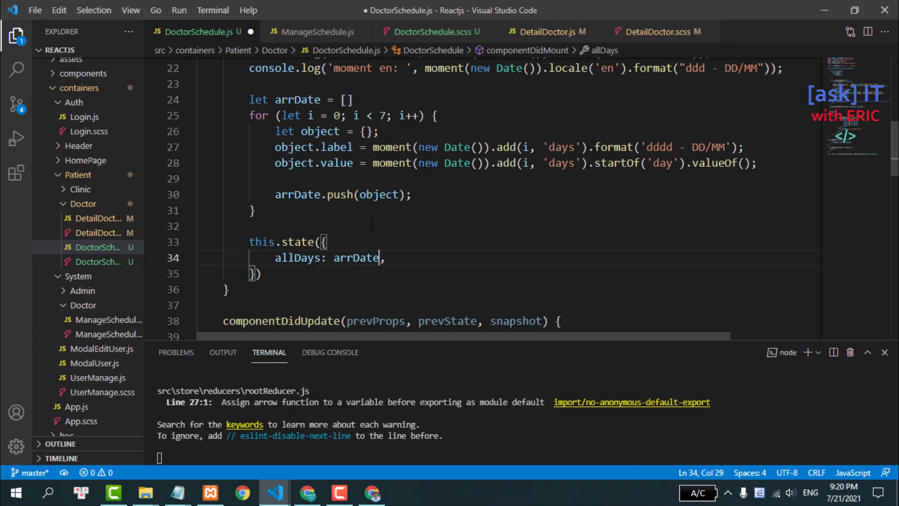
key(ctrl+s)
- Rename arrDate to allDays in the declaration, push call and state assignment, then save
scroll(377, 201, down, 2)
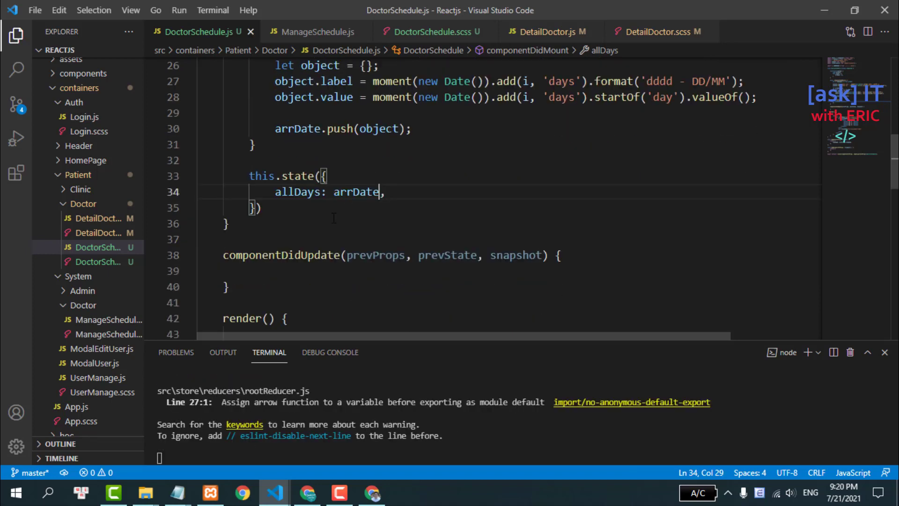
click(359, 192)
scroll(307, 182, up, 2)
double_click(297, 258)
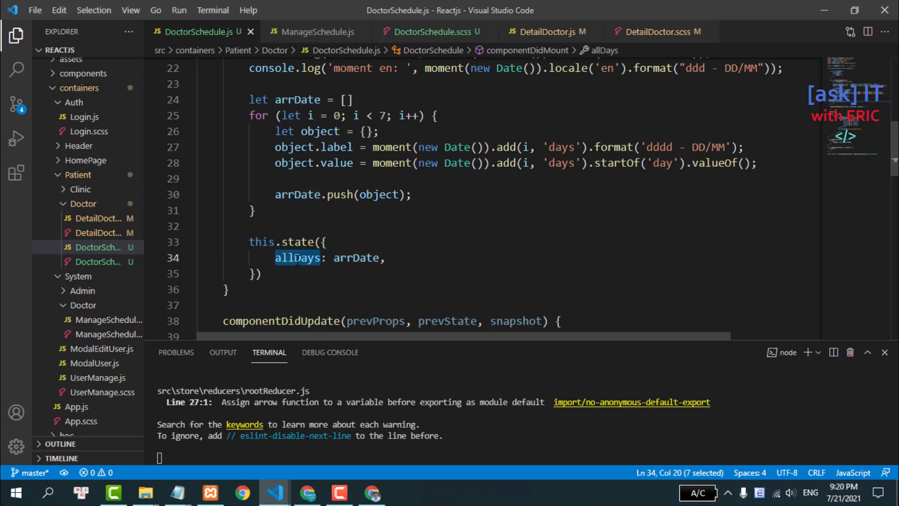
key(ctrl+c)
double_click(298, 99)
key(ctrl+v)
double_click(297, 194)
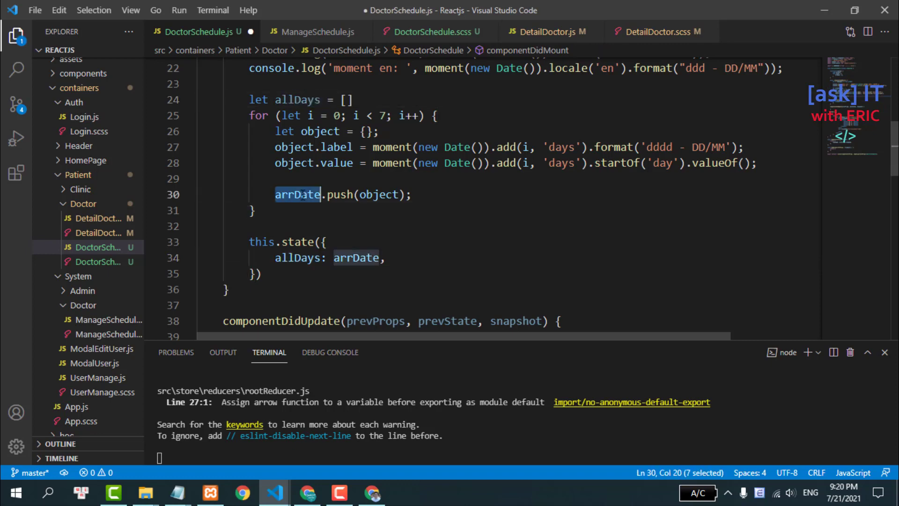
key(ctrl+v)
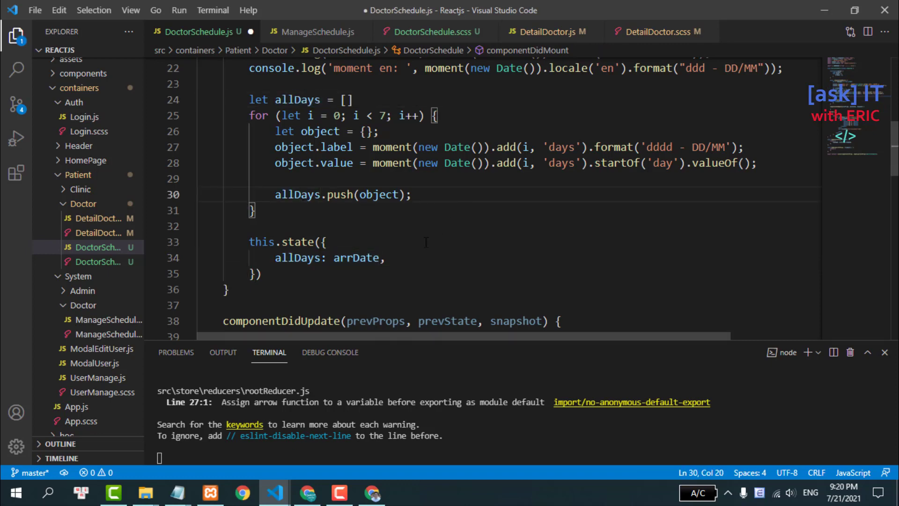
double_click(365, 255)
key(ctrl+v)
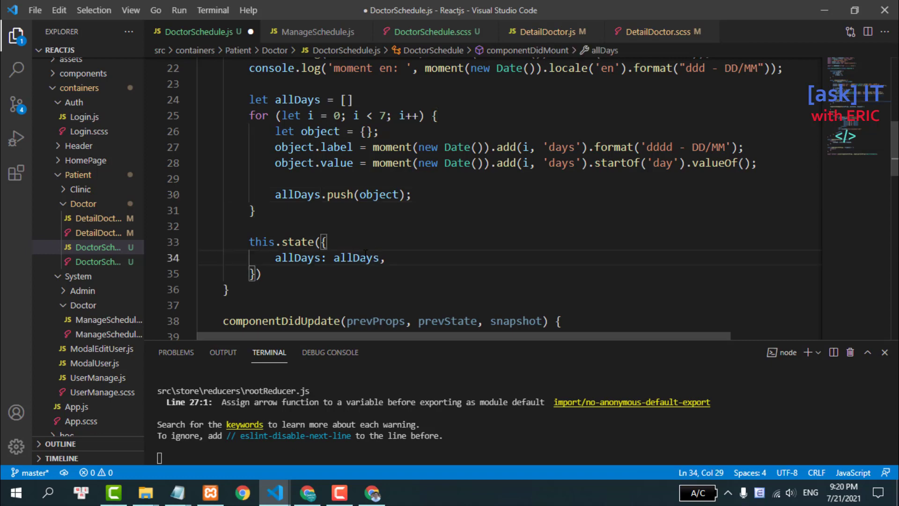
key(ctrl+s)
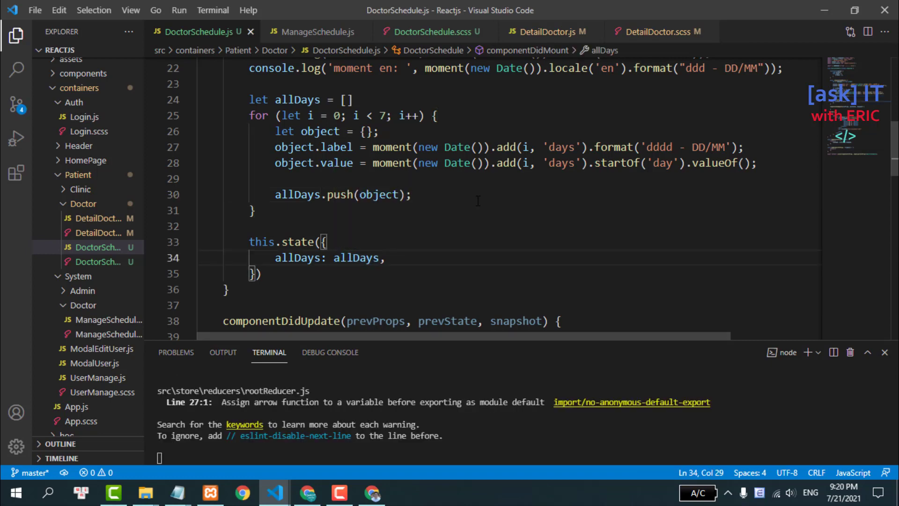
- Review the day-building for loop and prepare an indented empty line in render()
scroll(477, 200, up, 2)
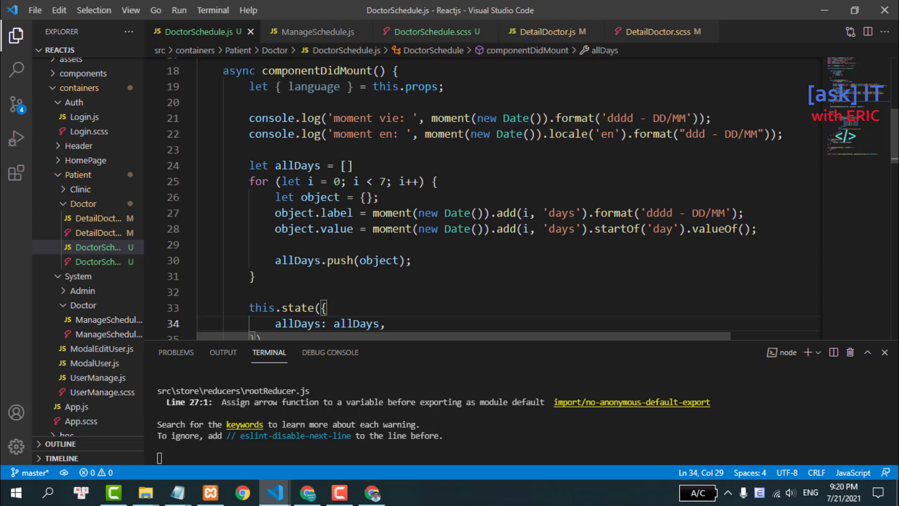
drag(249, 181, 255, 276)
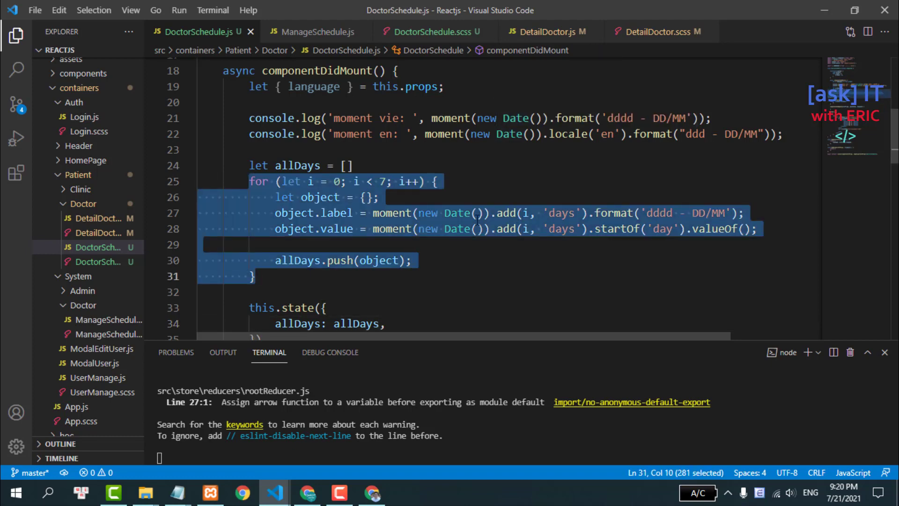
scroll(477, 218, down, 2)
scroll(421, 205, down, 3)
scroll(351, 188, down, 4)
click(302, 175)
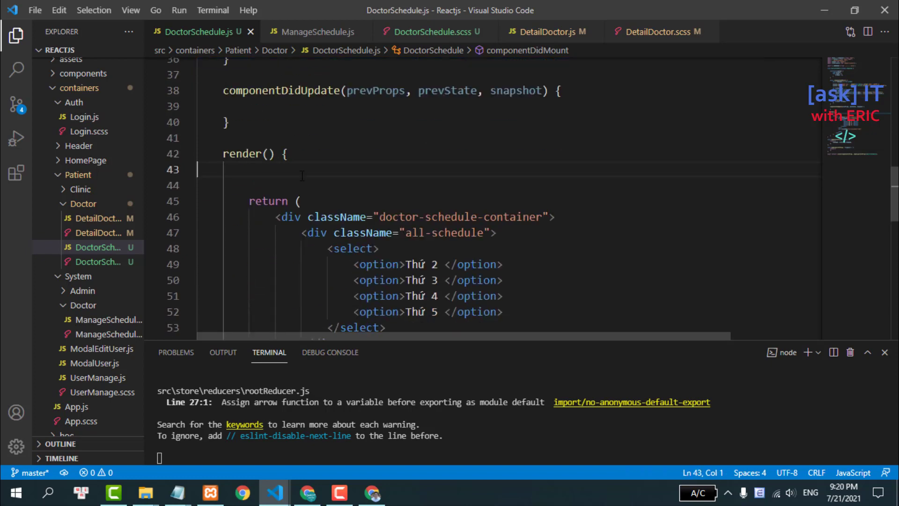
key(Tab)
key(Tab)
- Add let {allDays} = this.state; at the start of render()
text(let {)
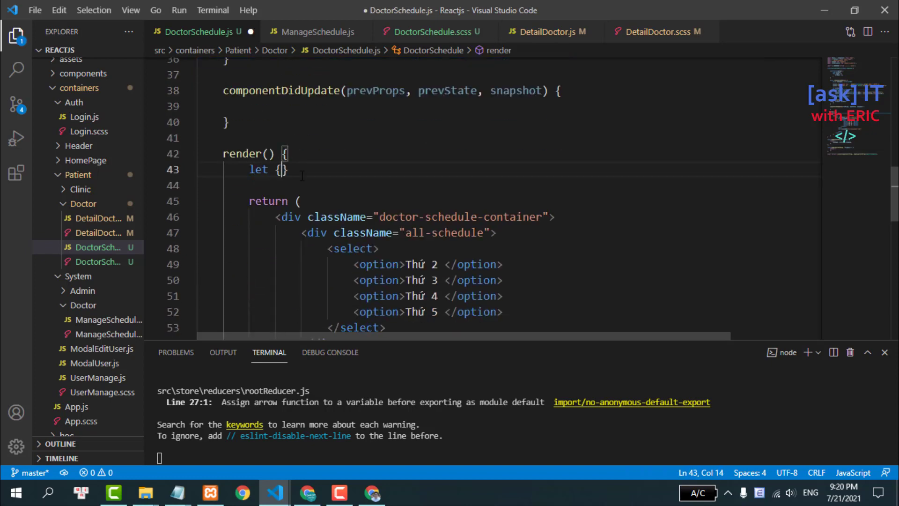
text(allDays)
key(Right)
text(= )
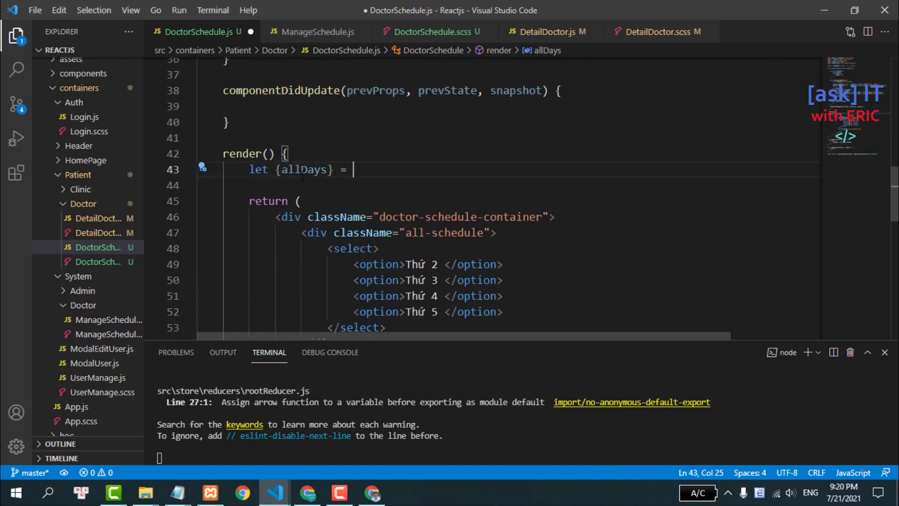
text(this.state;)
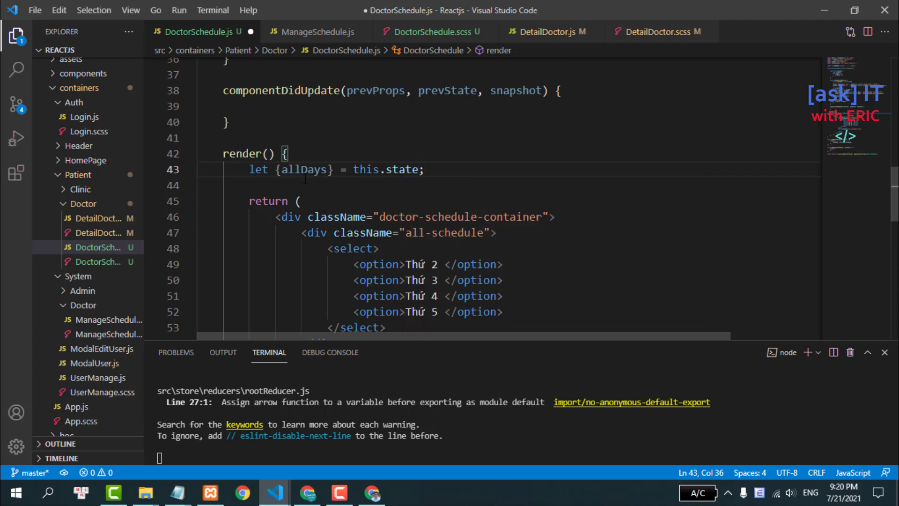
- Inside the select, add {allDays && allDays.length > 0 && allDays.map(item, index
scroll(373, 203, down, 2)
click(401, 185)
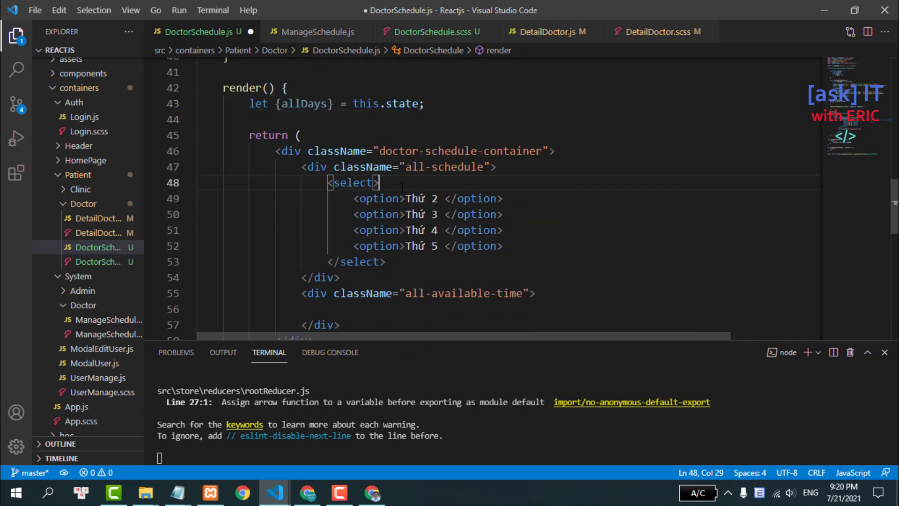
key(Return)
text({)
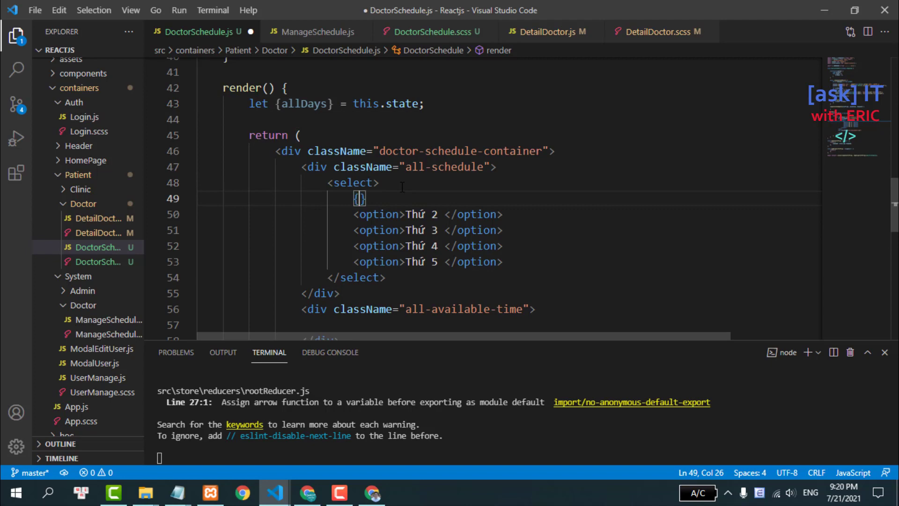
text(allDays &&)
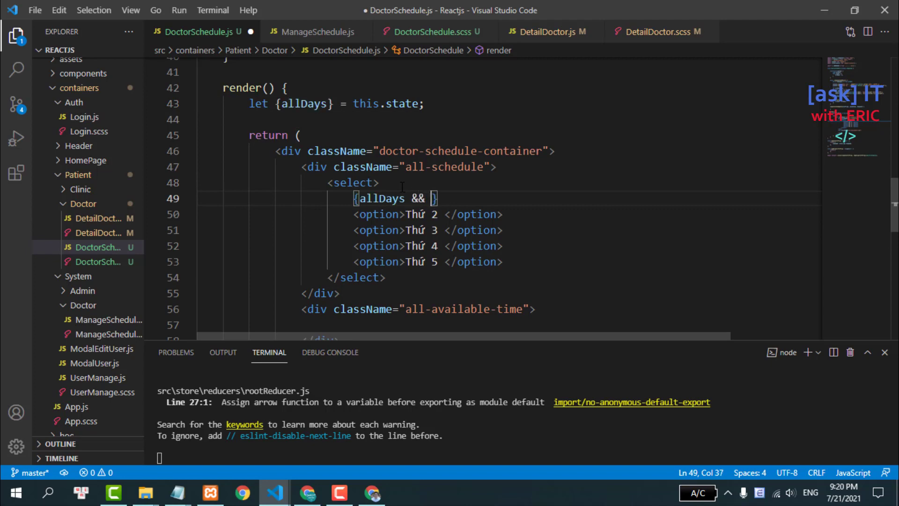
text( allDays.le)
key(Tab)
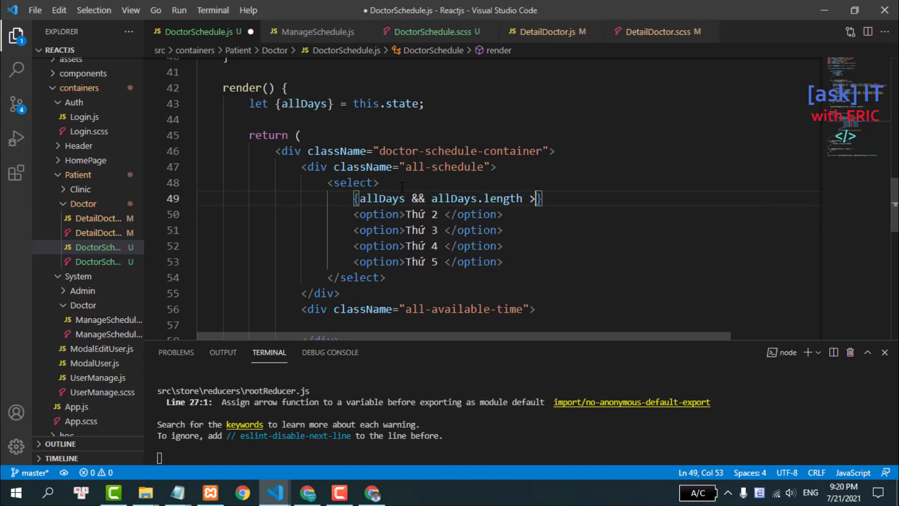
text(> 0 )
text(&& )
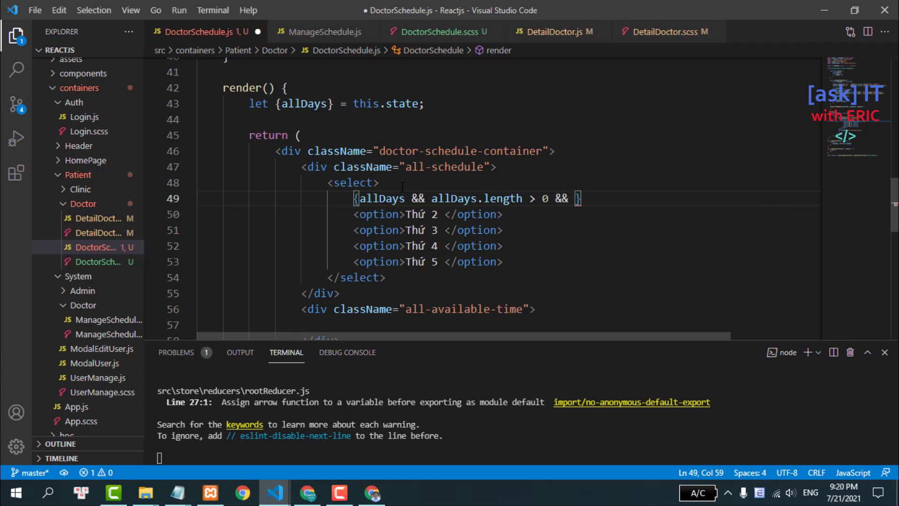
text(allDays.map)
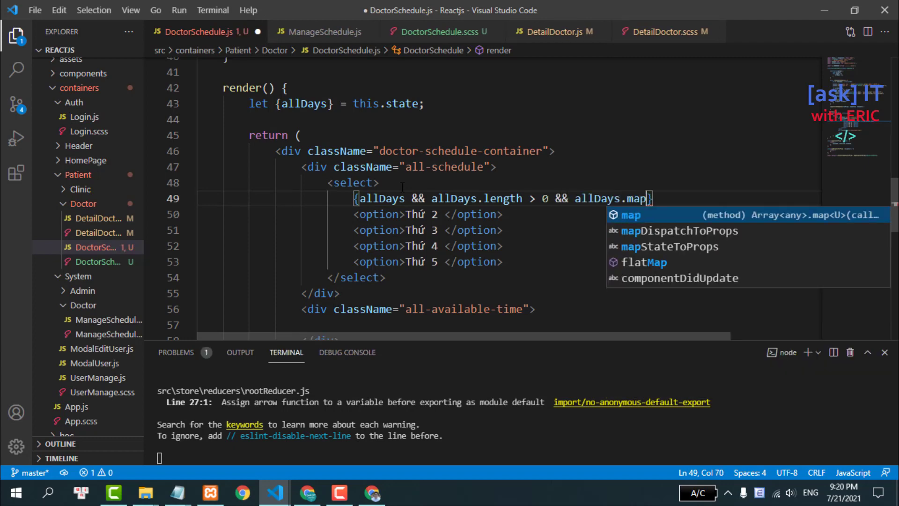
text((item, )
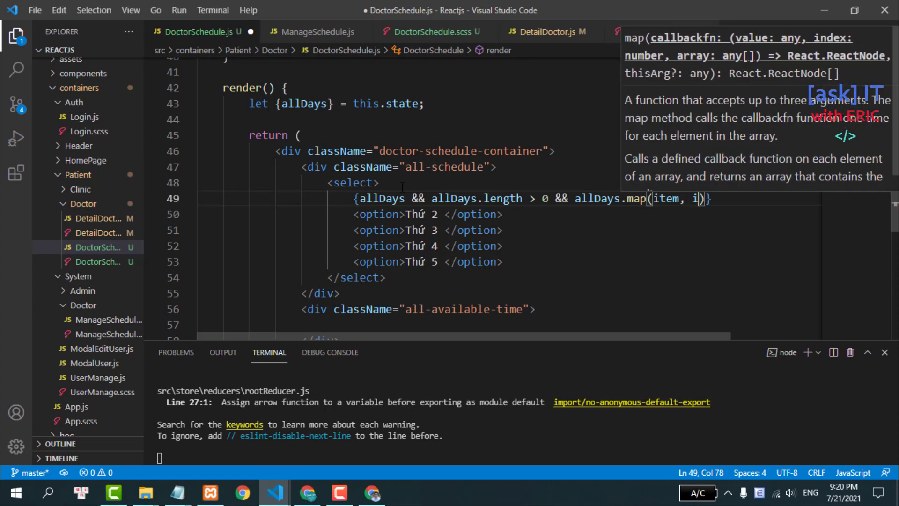
text(ide)
key(BackSpace)
key(BackSpace)
text(ndex)
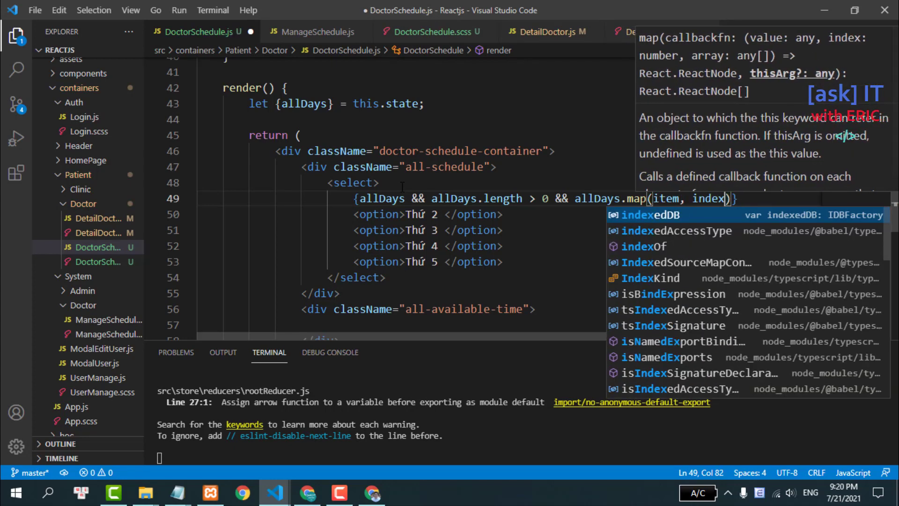
click(392, 167)
- Move the map call onto its own line and give the callback a => { } body
click(574, 198)
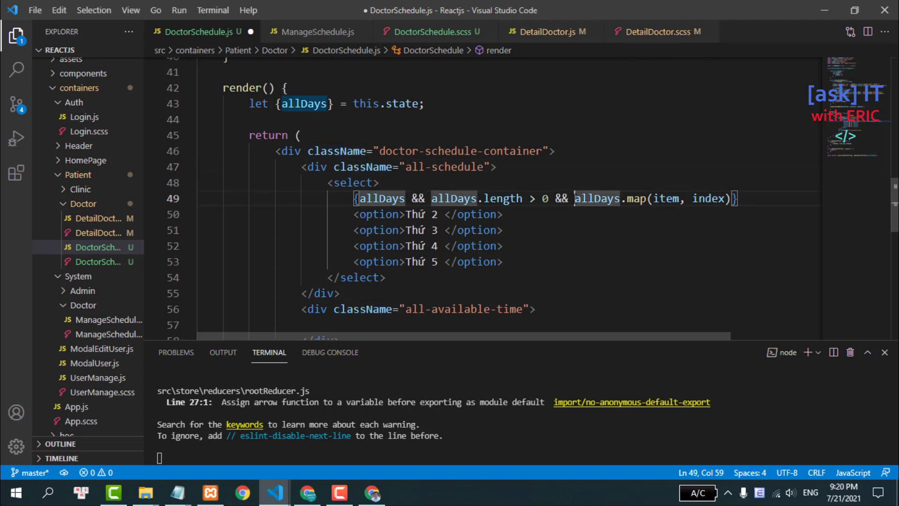
key(Return)
click(503, 214)
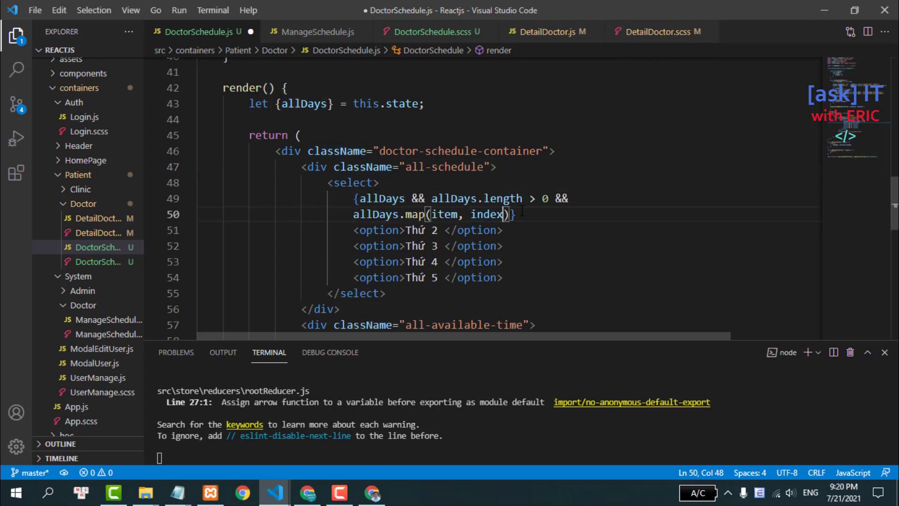
text(=)
text(>)
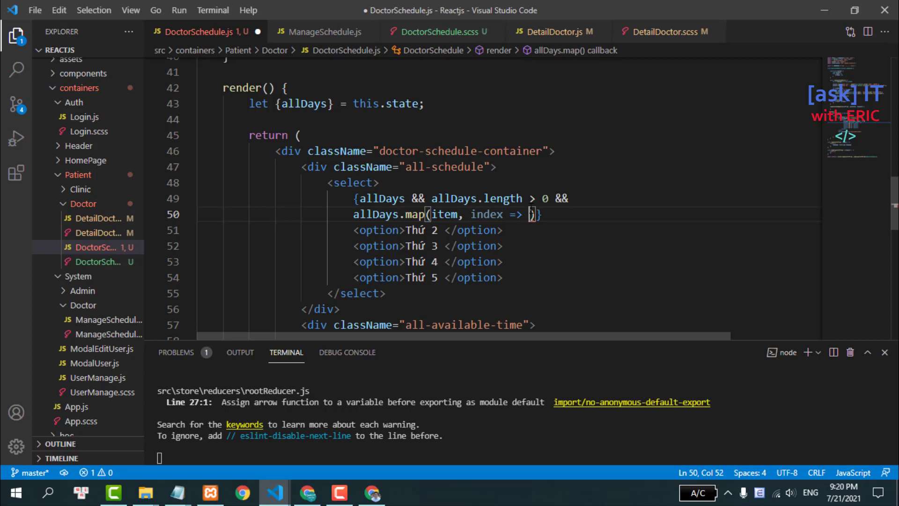
text( {)
key(Return)
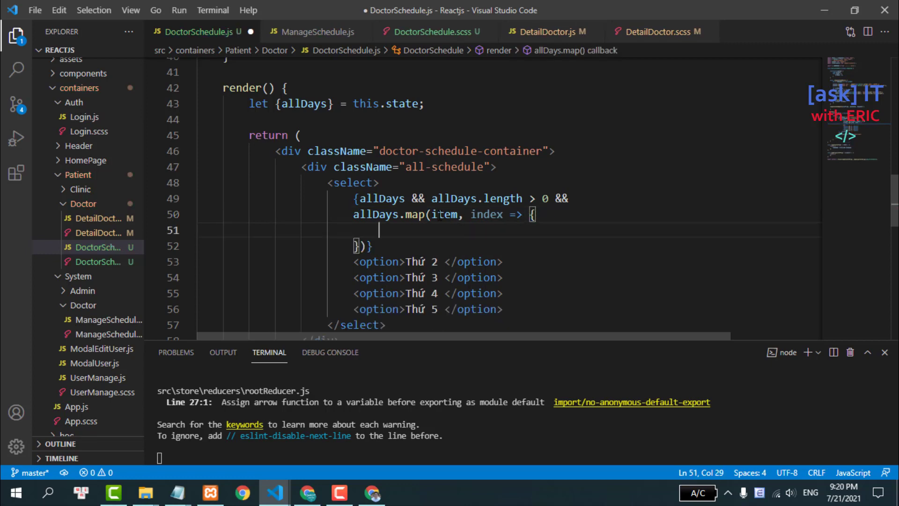
- Wrap item, index in parentheses and add an empty return ( ) inside the callback
click(431, 214)
text(()
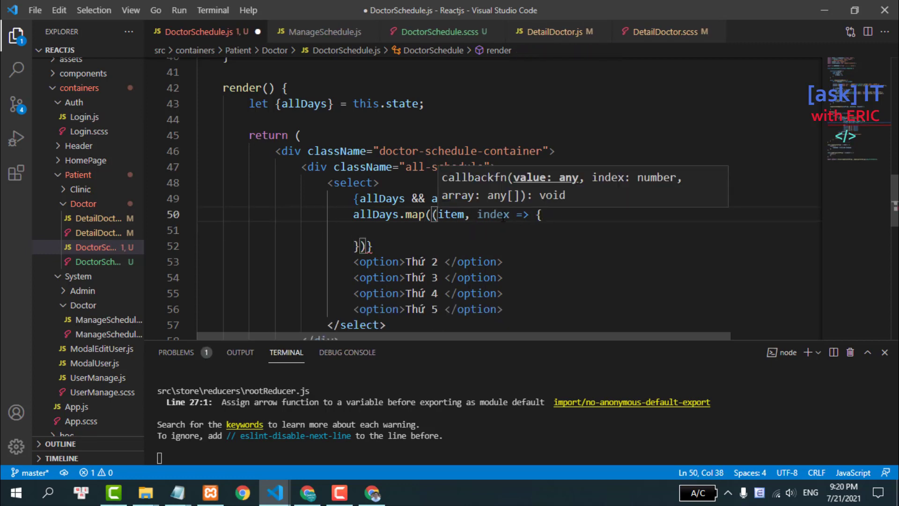
click(509, 214)
text())
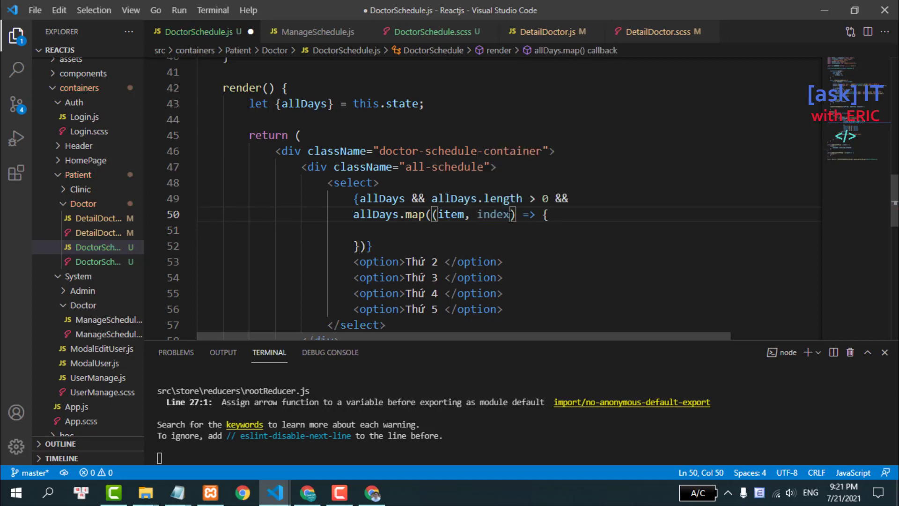
click(428, 229)
text(retur)
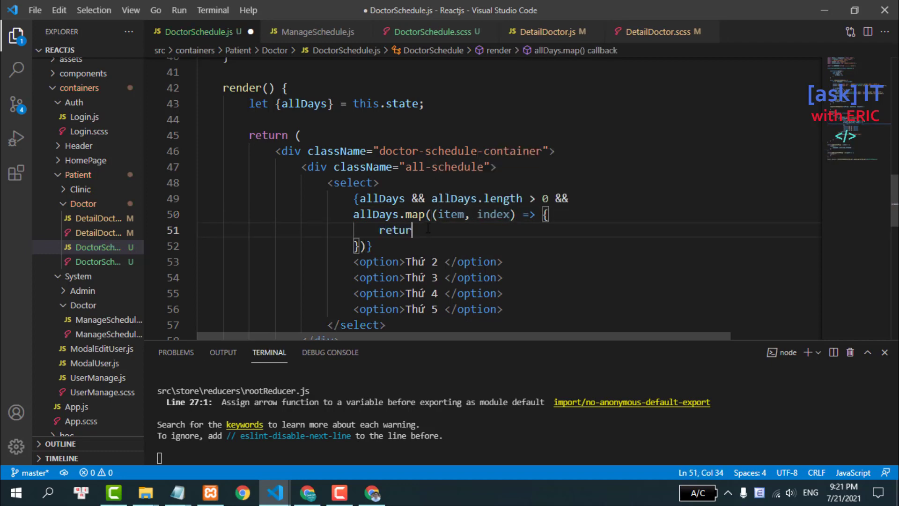
text(n ()
key(Return)
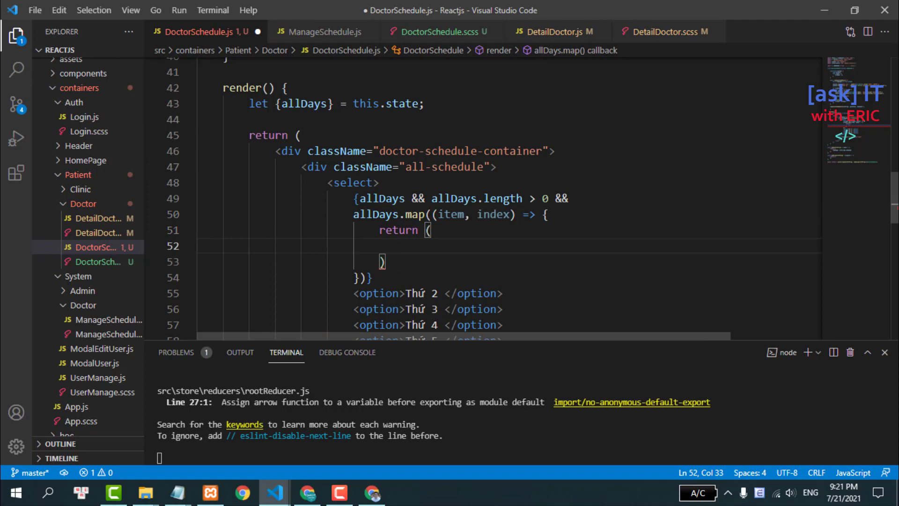
drag(345, 295, 544, 294)
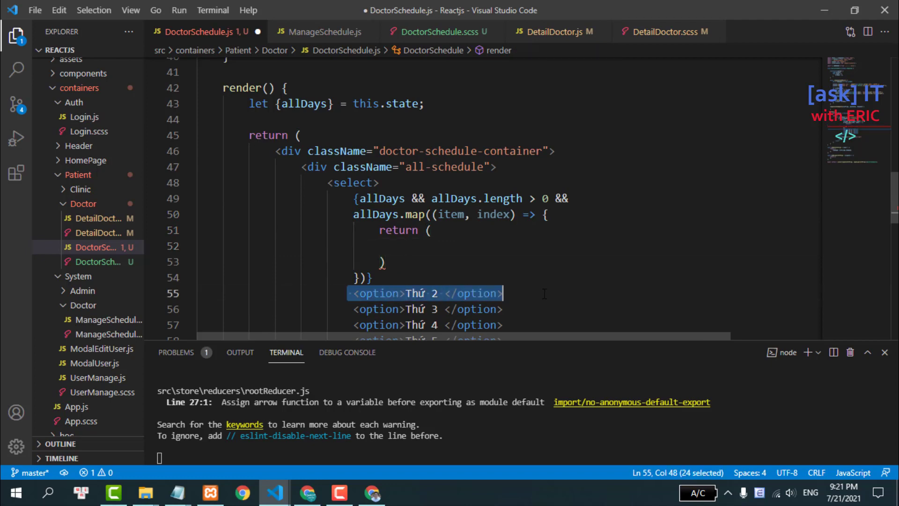
- Move the Thứ 2 option into the return block and delete the hardcoded Thứ 3–5 options
key(ctrl+x)
click(405, 246)
key(ctrl+v)
scroll(337, 243, down, 2)
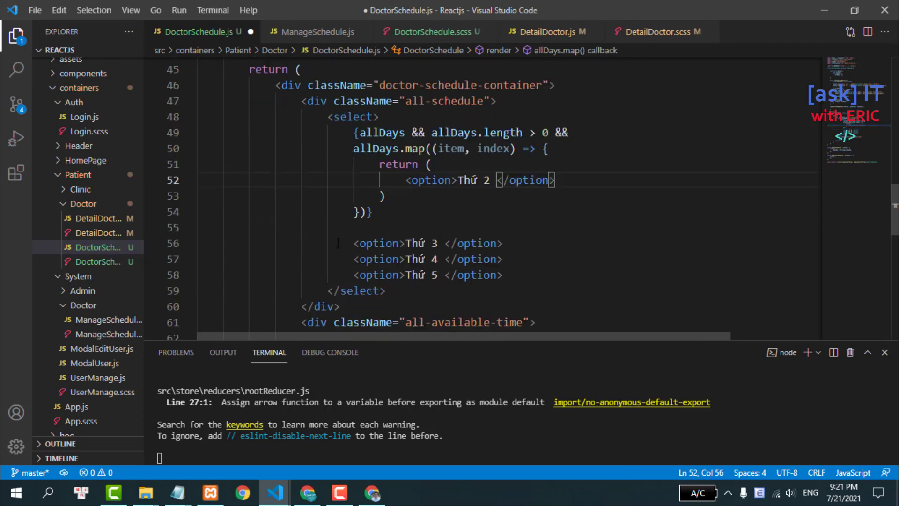
drag(337, 242, 513, 270)
key(Delete)
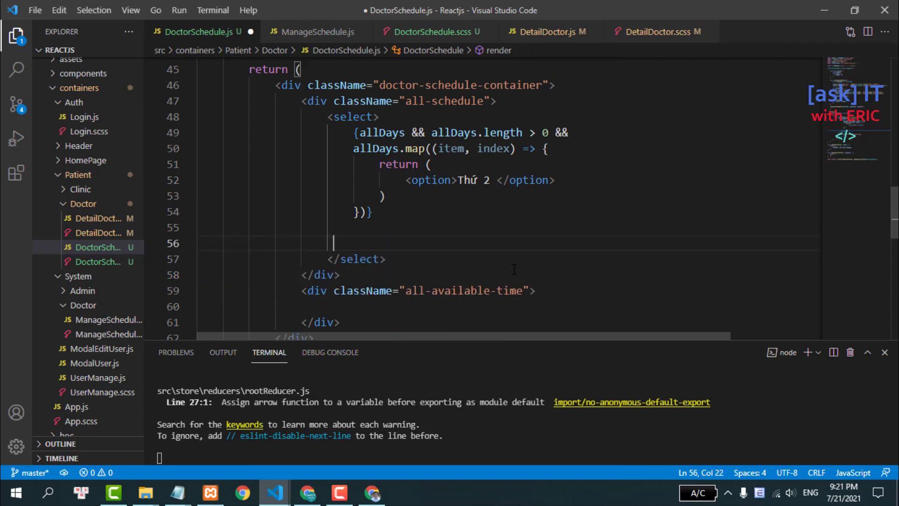
key(ctrl+x)
key(BackSpace)
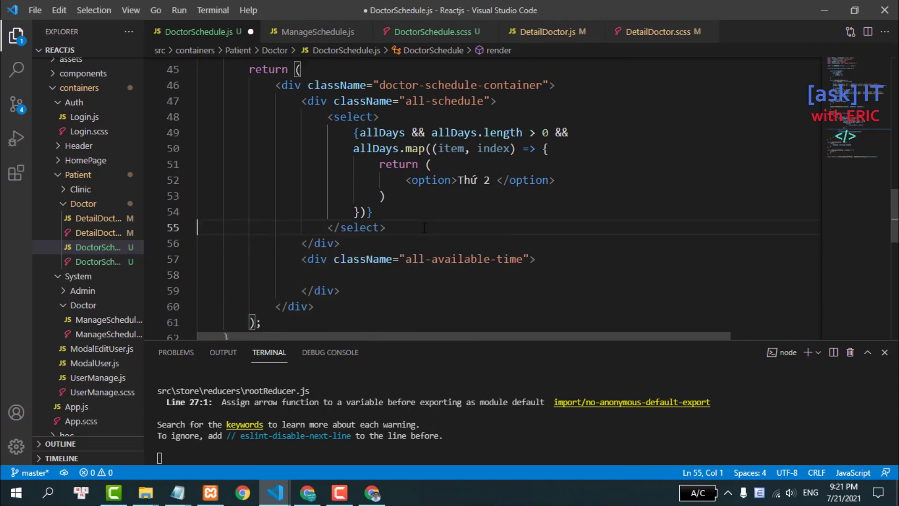
- Change the option to <option value={item.value} key={index}>{item.label}</option>
click(454, 179)
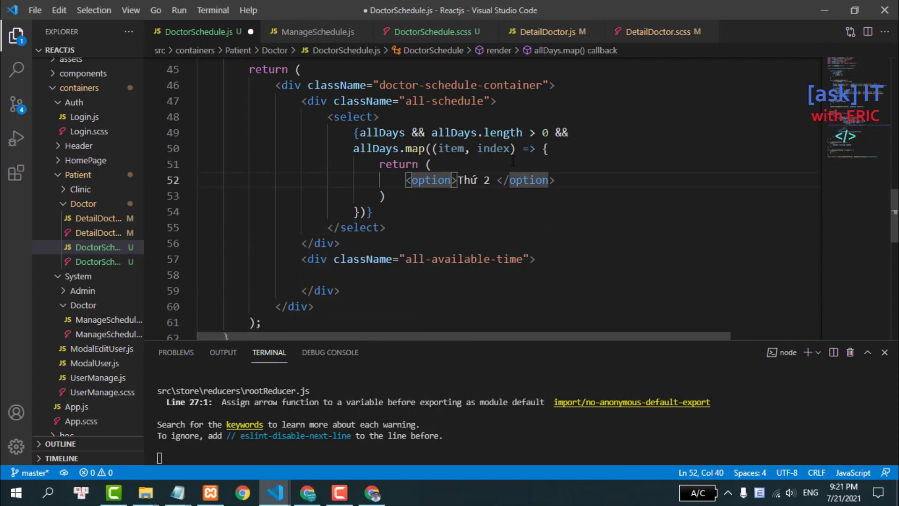
text(key={)
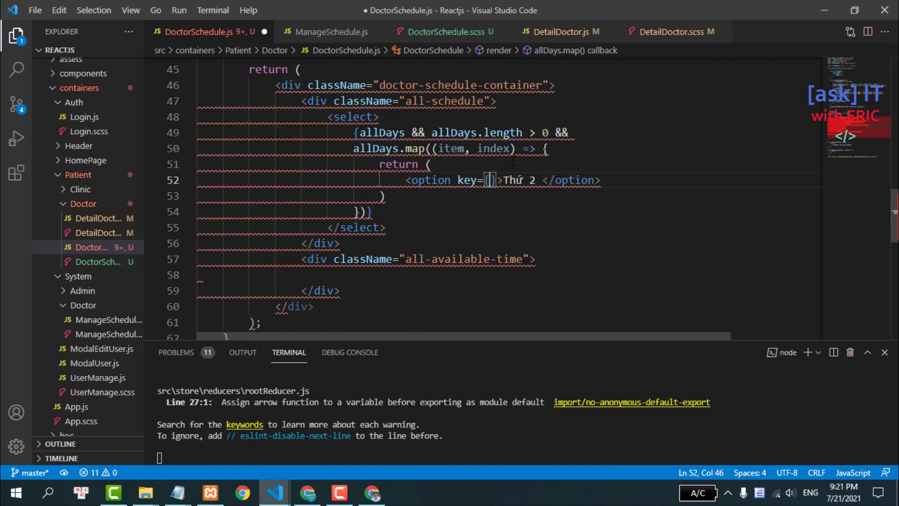
text(index)
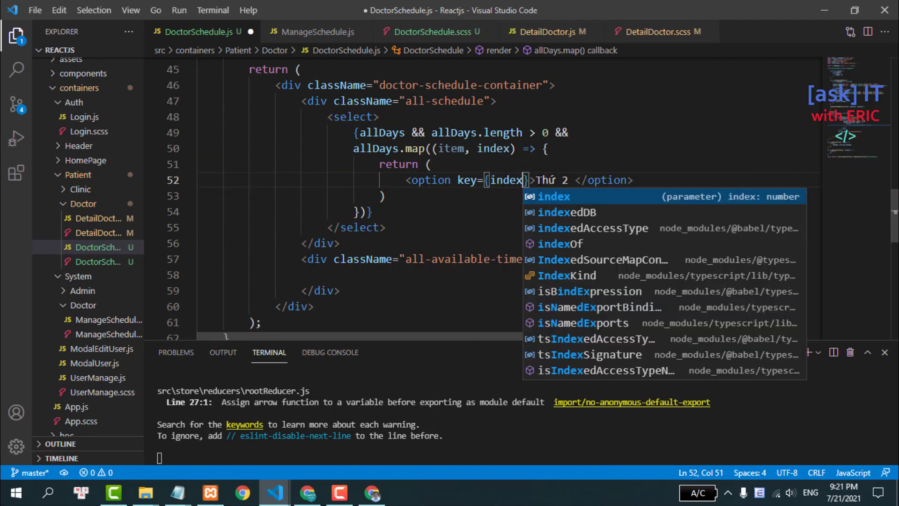
drag(535, 179, 574, 180)
key(BackSpace)
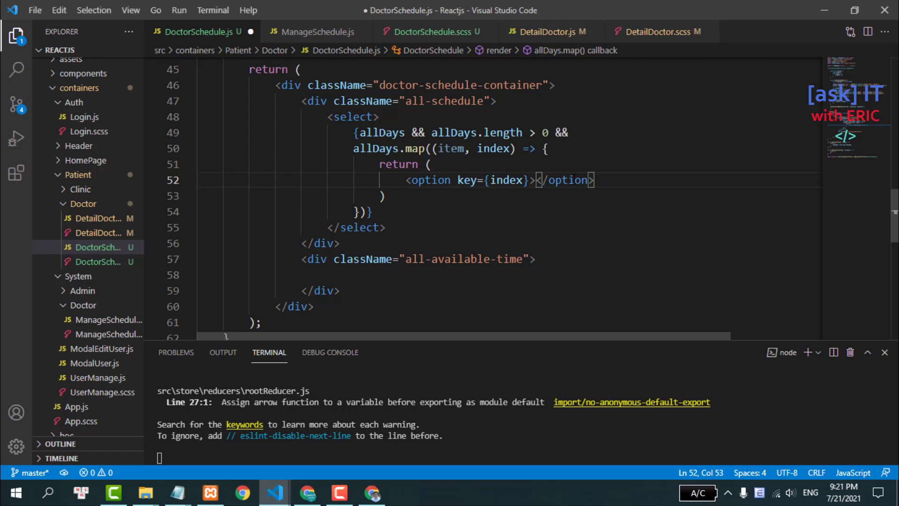
text({item.)
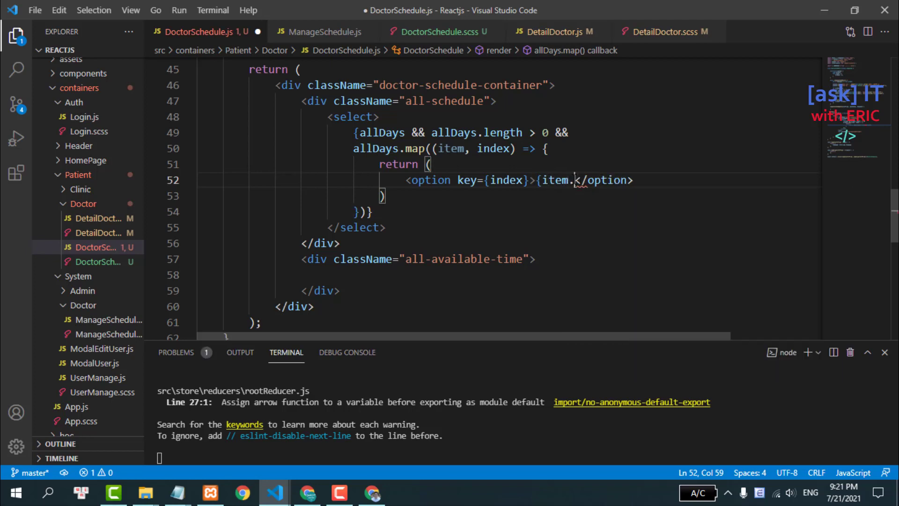
text(label)
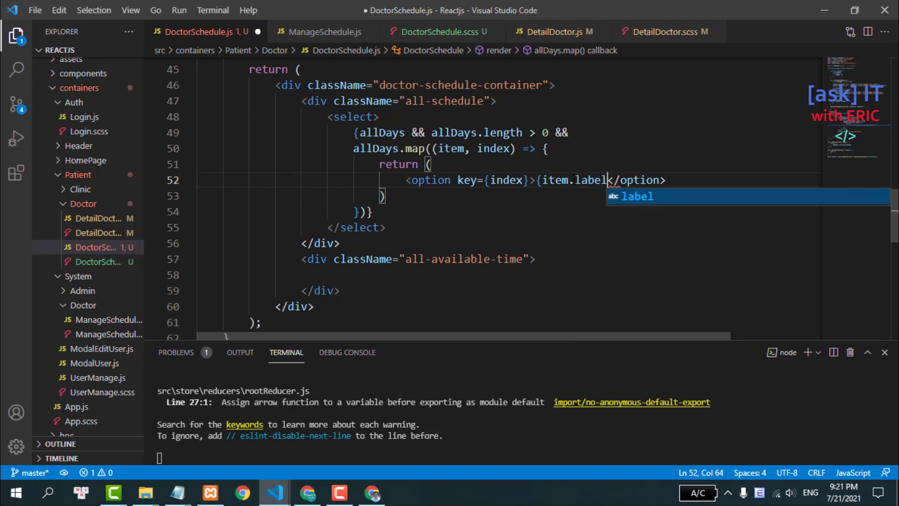
text(})
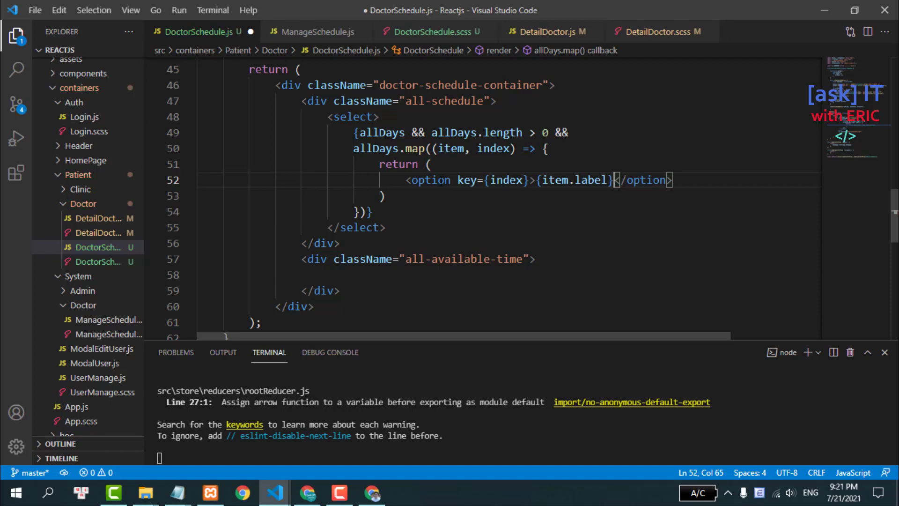
click(450, 180)
text(value)
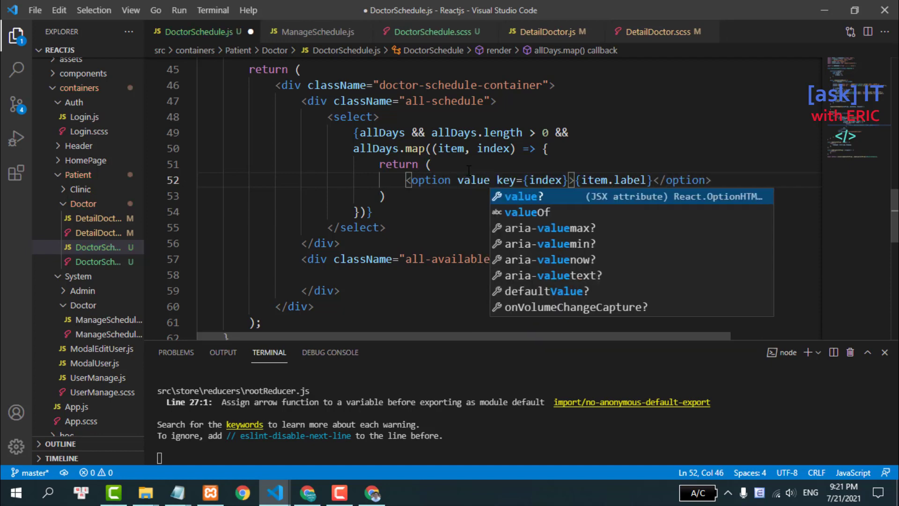
key(Escape)
text(={time)
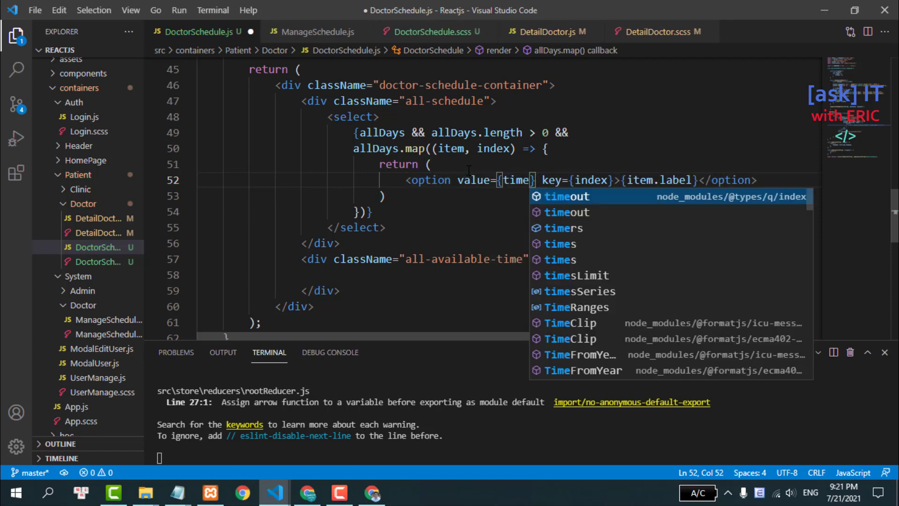
key(BackSpace)
key(BackSpace)
key(BackSpace)
key(BackSpace)
text(item.value)
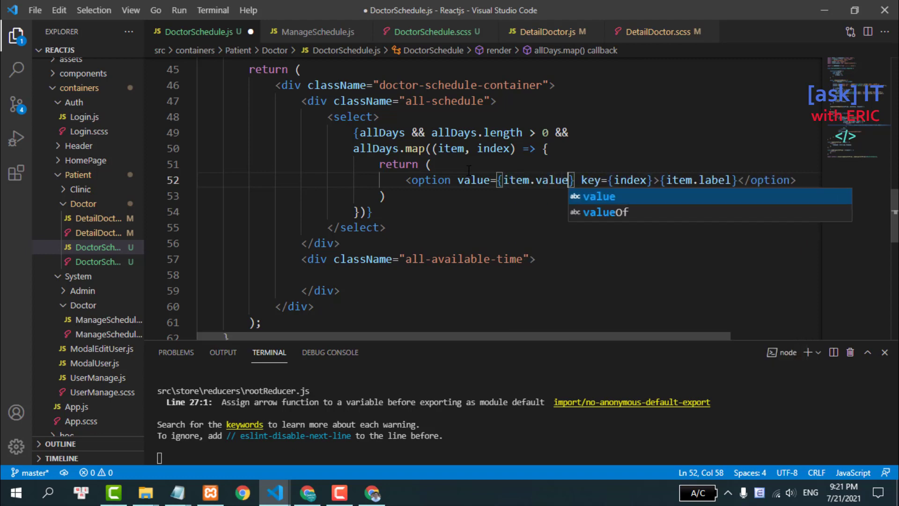
click(522, 148)
- Inspect the label and value properties in the day-building loop
scroll(390, 145, up, 1)
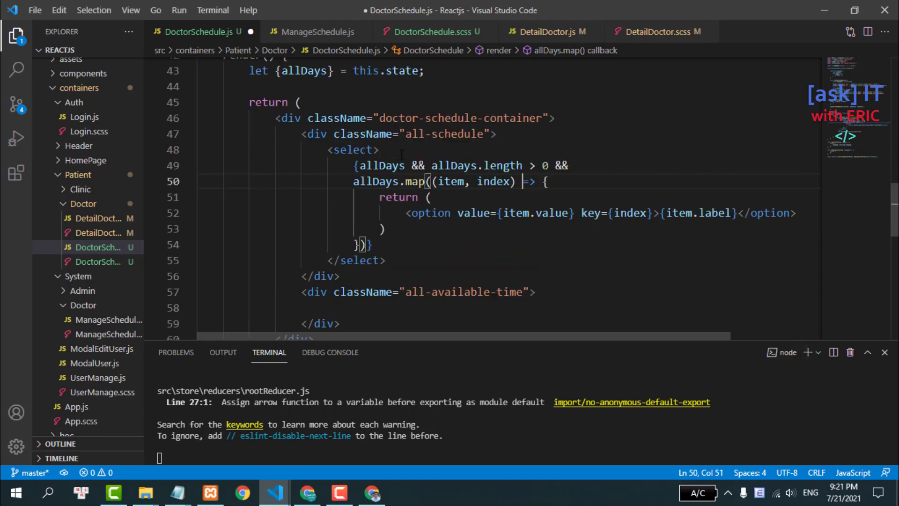
scroll(375, 145, up, 3)
scroll(351, 145, up, 3)
scroll(319, 145, up, 1)
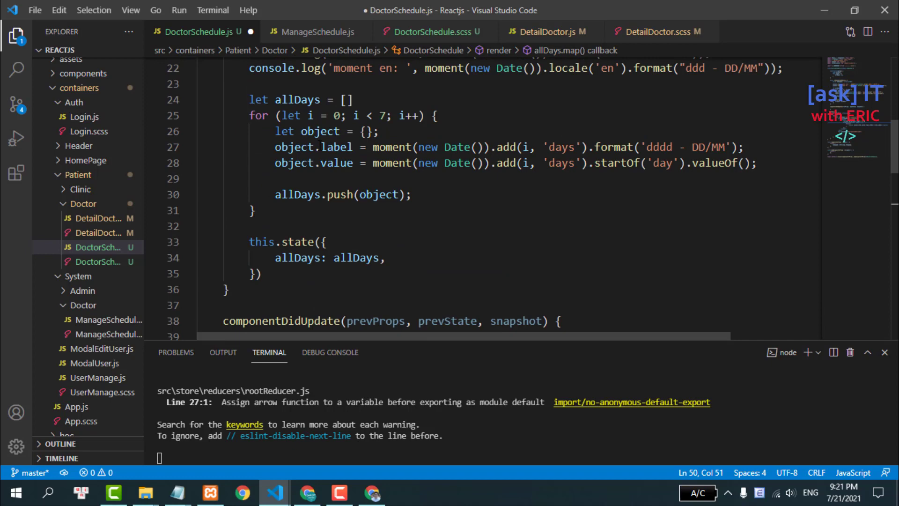
double_click(333, 147)
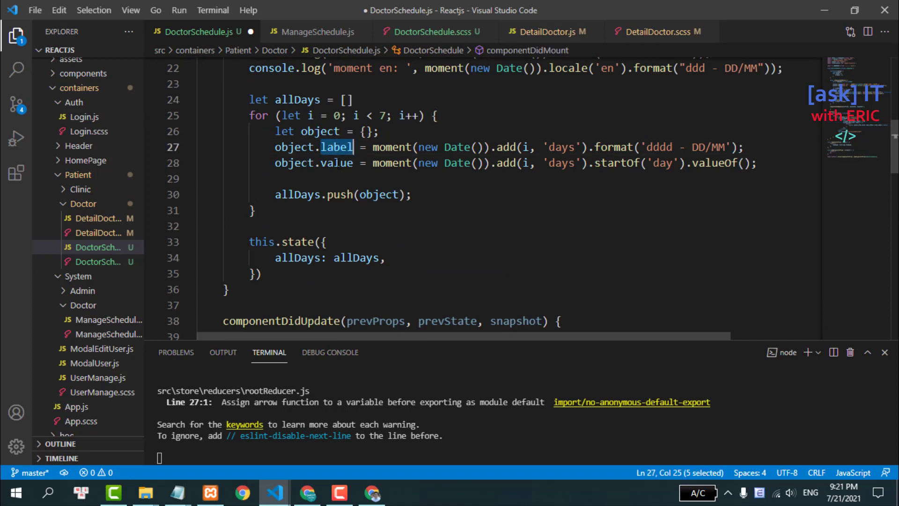
click(340, 164)
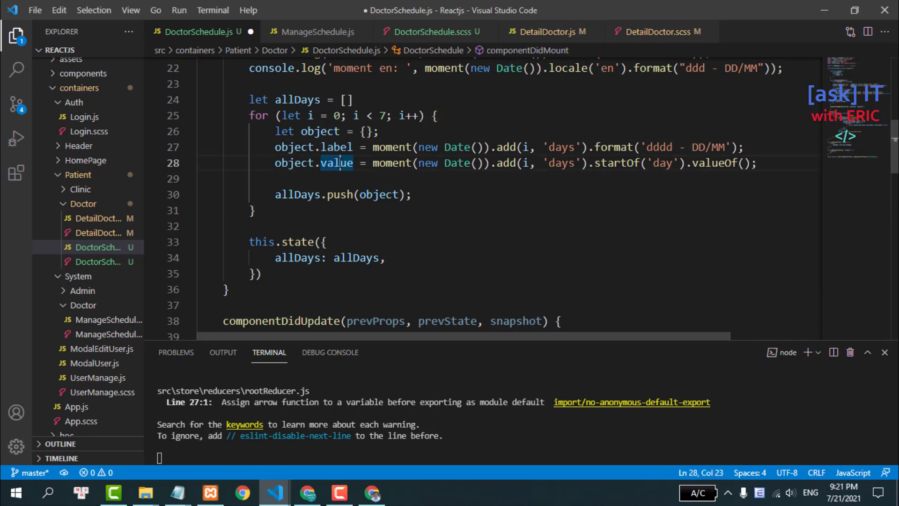
double_click(339, 163)
click(343, 147)
double_click(342, 147)
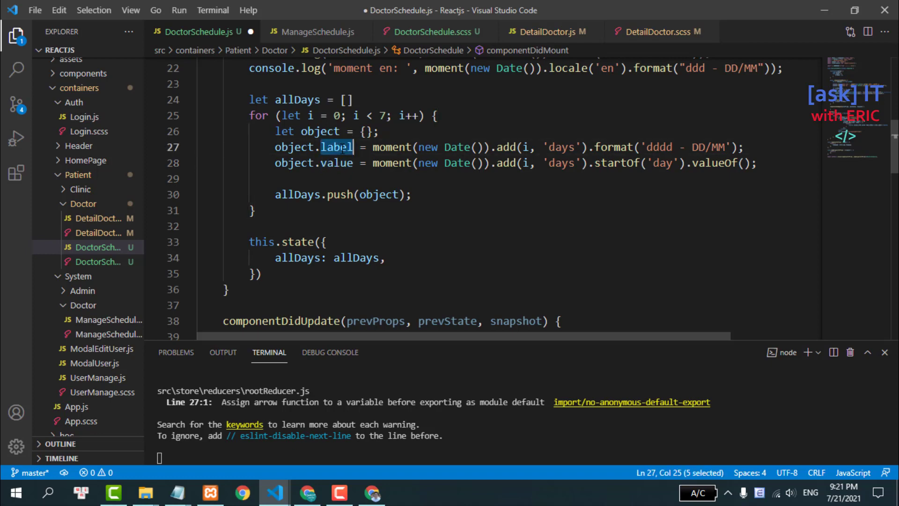
scroll(604, 184, down, 2)
scroll(531, 196, down, 5)
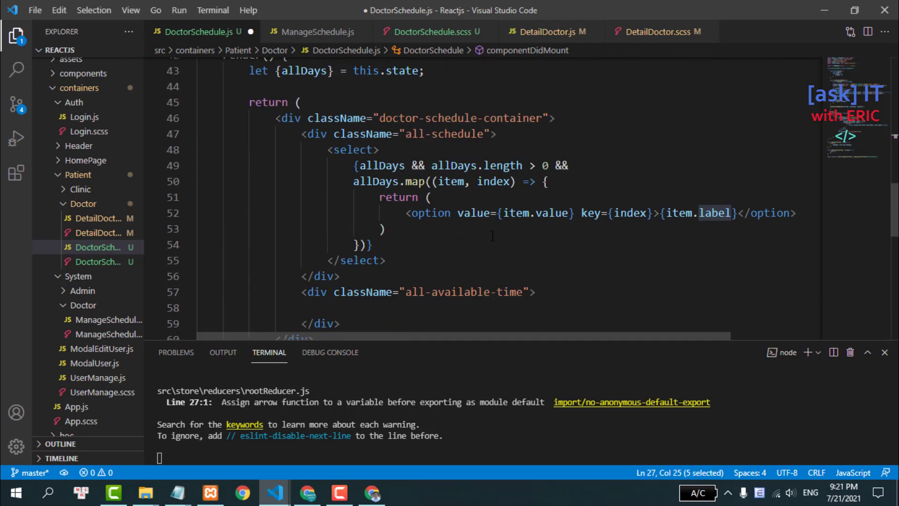
- Break the option tag's value, key, item.label and closing tag onto separate lines, format, and save
click(456, 213)
key(Return)
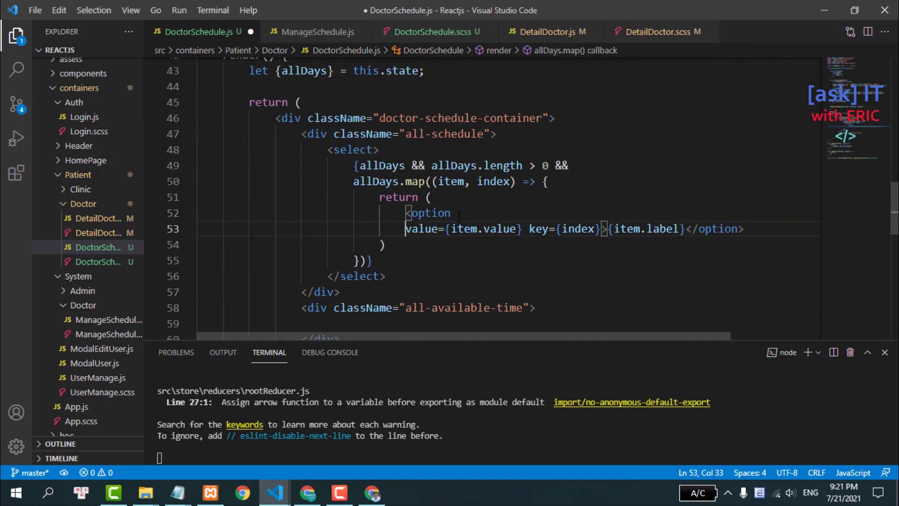
click(523, 228)
key(Return)
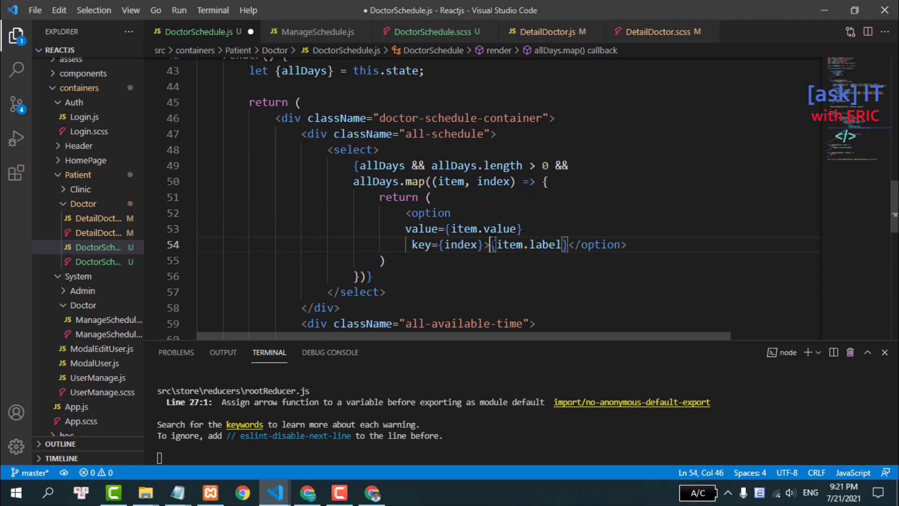
key(Return)
click(516, 257)
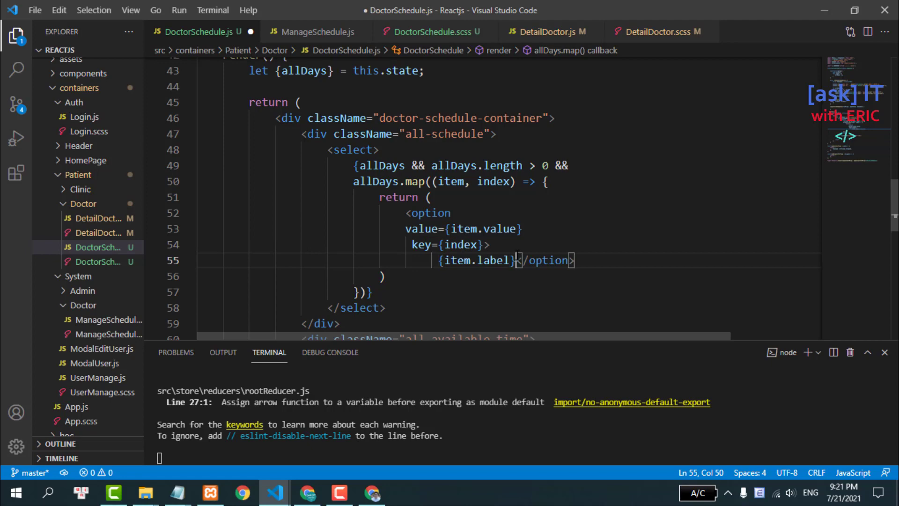
key(Return)
key(shift+alt+f)
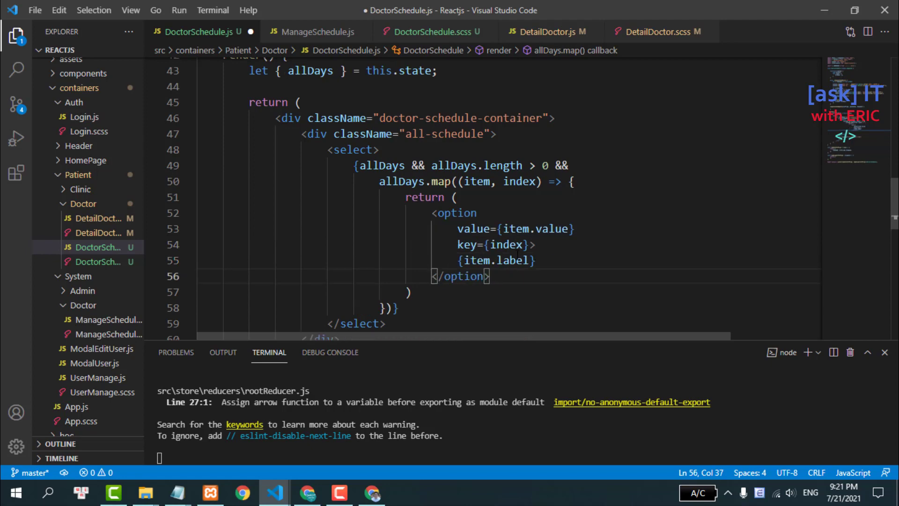
key(ctrl+s)
- Move the option's closing '>' to its own line, save, and view the page in Chrome
scroll(475, 193, down, 1)
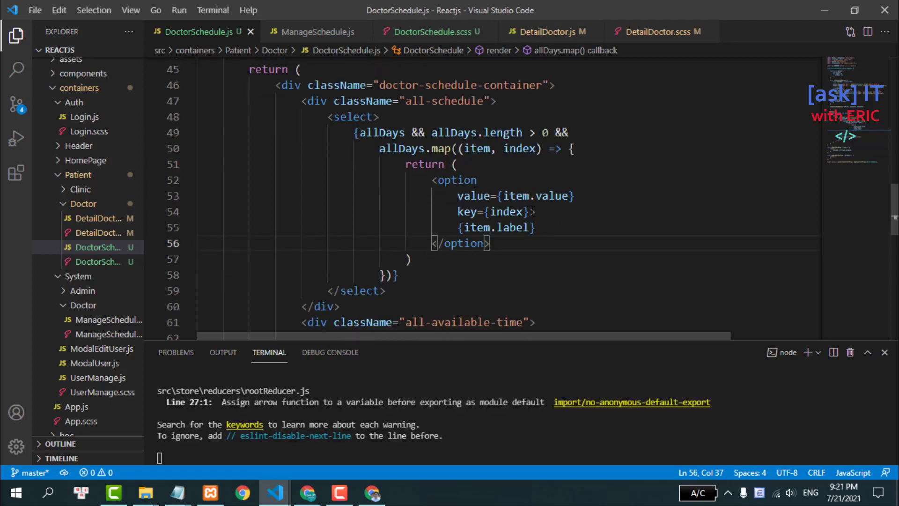
click(530, 212)
key(Return)
key(ctrl+s)
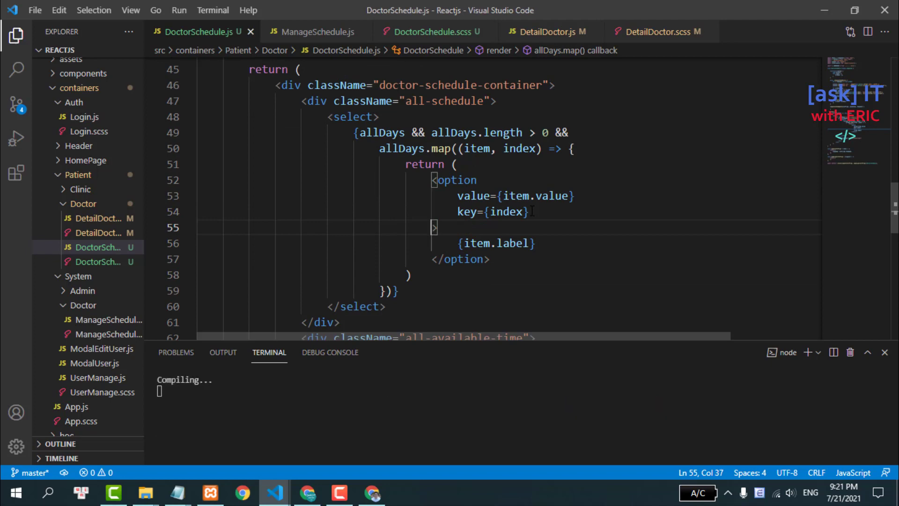
click(621, 165)
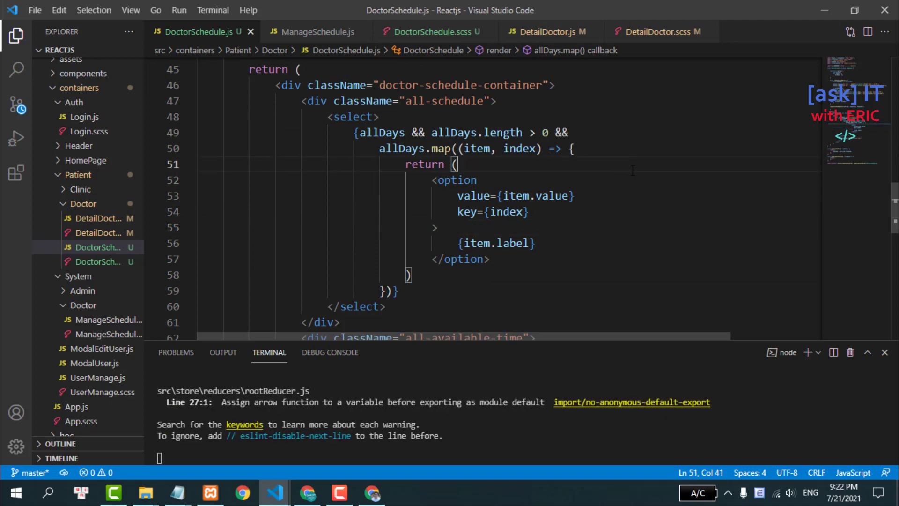
click(307, 495)
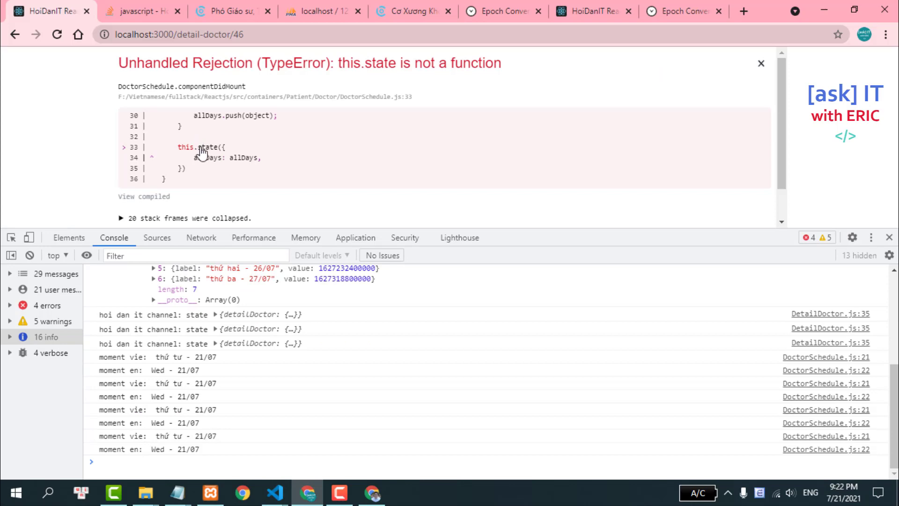
mouse_move(274, 493)
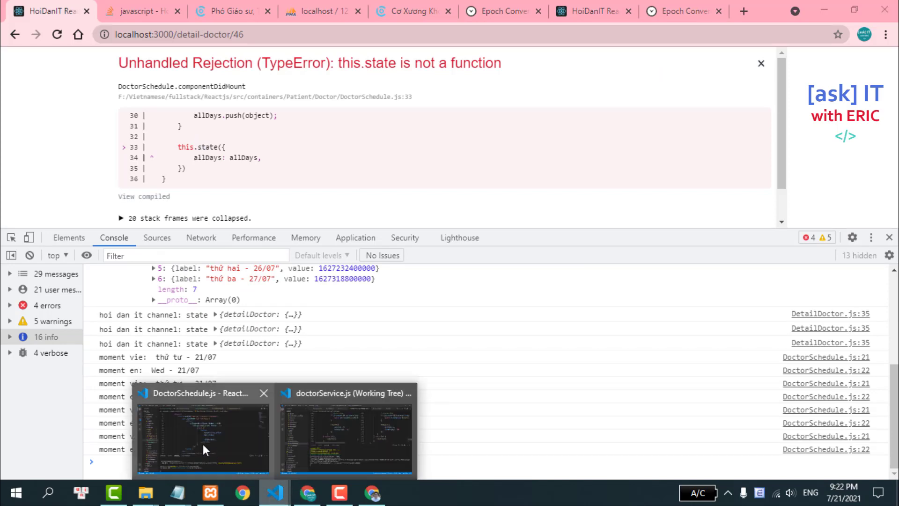
- Change this.state to this.setState on line 33 of DoctorSchedule.js and save
click(203, 440)
scroll(305, 160, up, 4)
scroll(305, 160, up, 3)
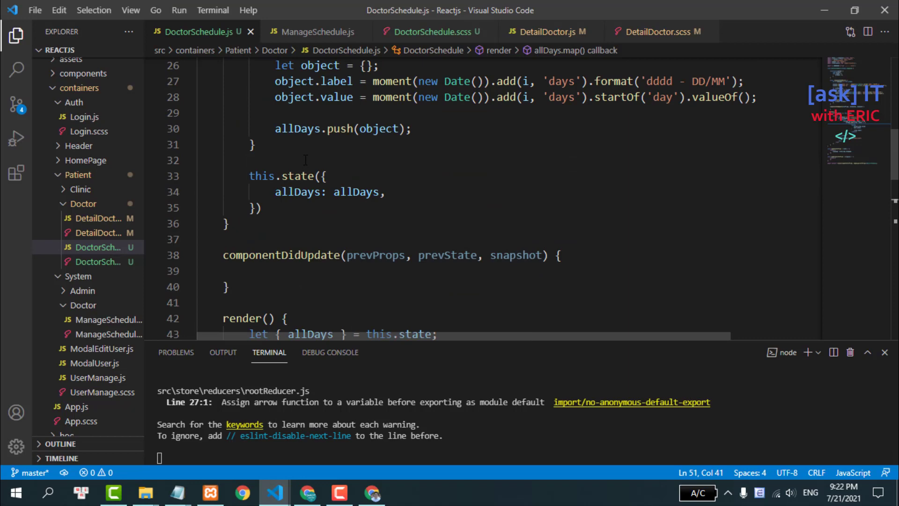
click(280, 176)
text(set)
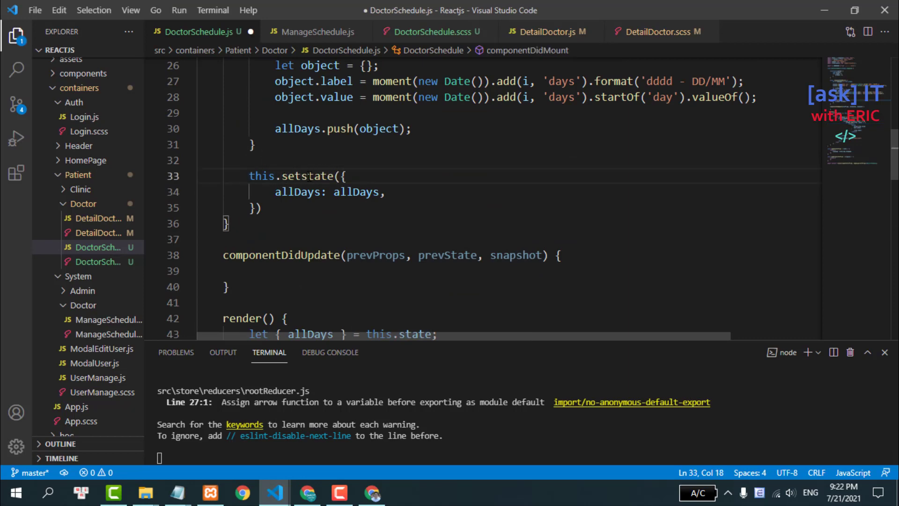
key(BackSpace)
text(S)
click(363, 209)
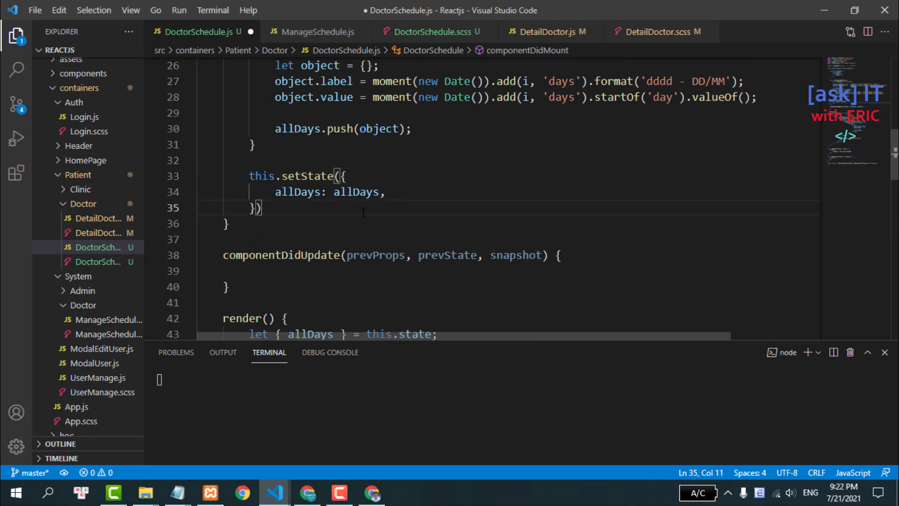
key(ctrl+s)
- In Chrome, check the seven-day dropdown, switch to EN, reload, and recheck the day labels
click(318, 491)
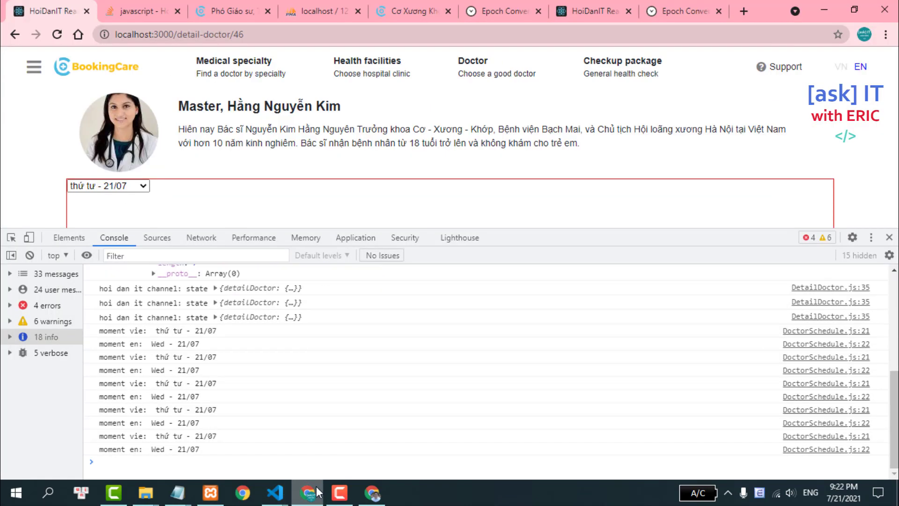
drag(639, 230, 639, 360)
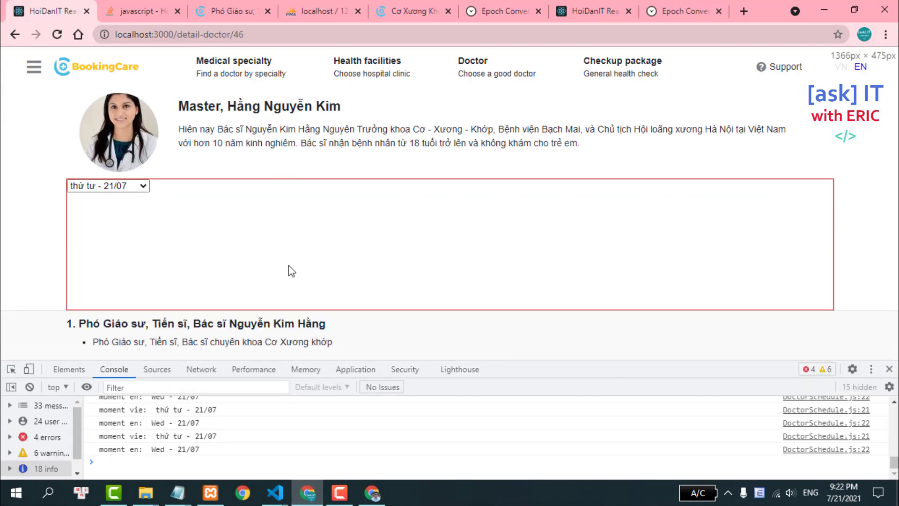
click(131, 186)
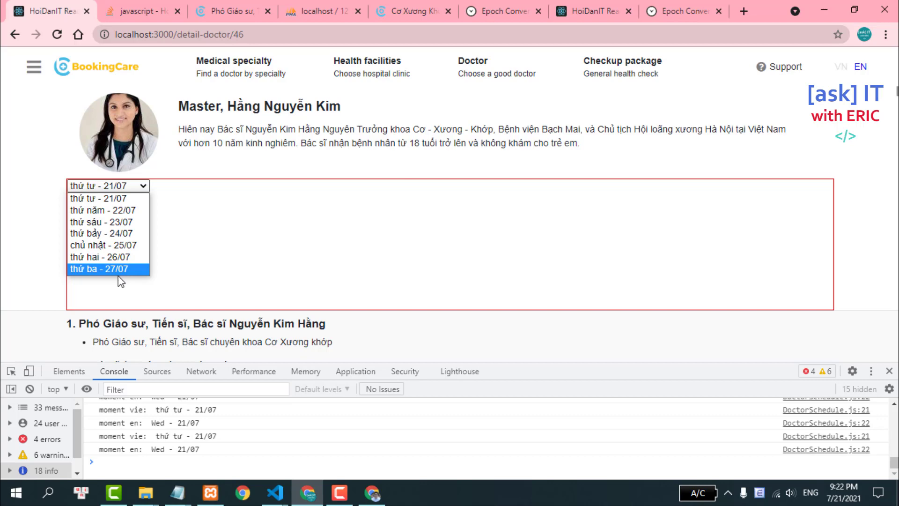
click(855, 68)
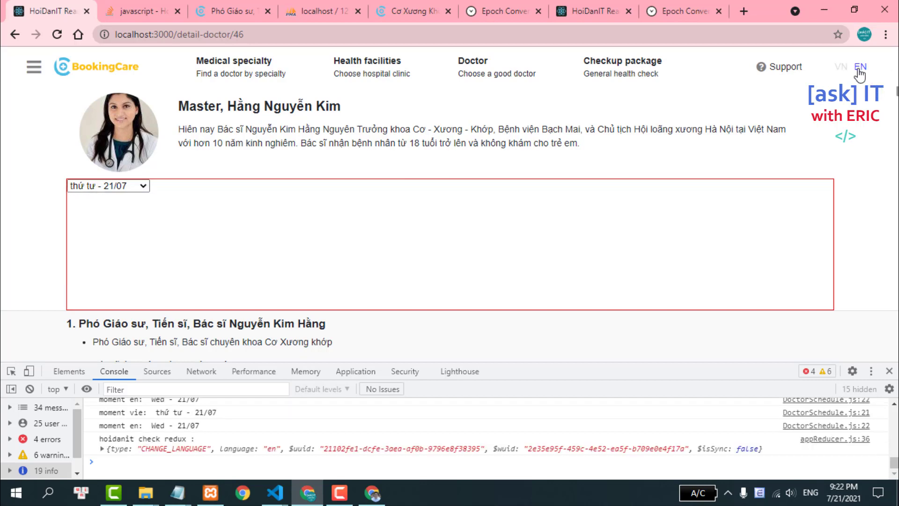
click(57, 34)
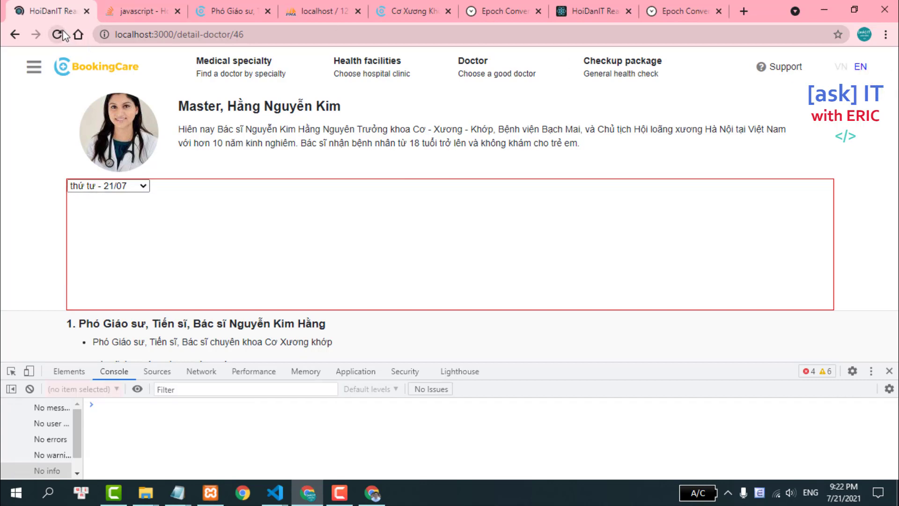
click(112, 187)
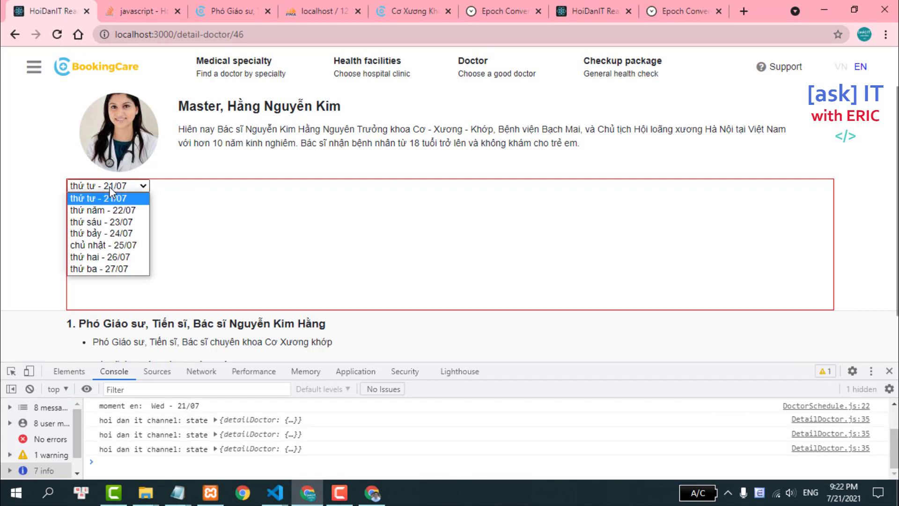
click(275, 492)
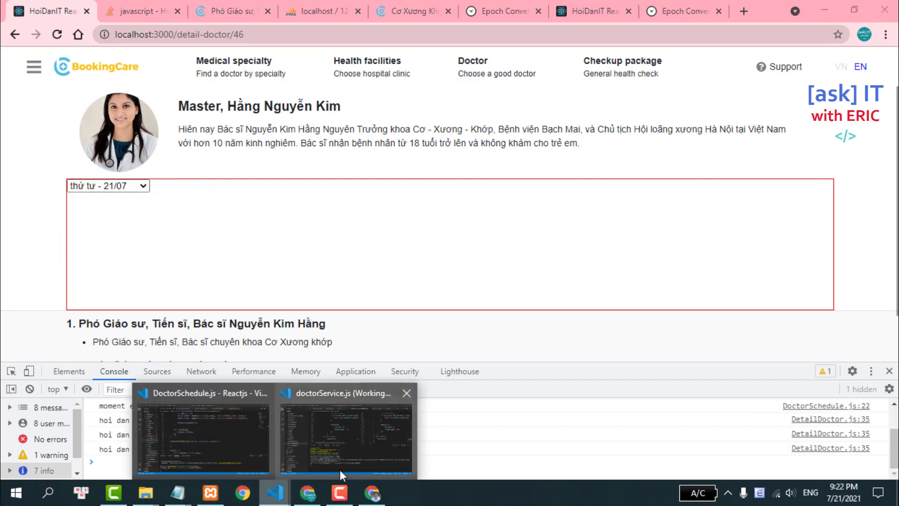
click(215, 457)
- Review how language is read from props and mapped in mapStateToProps
scroll(384, 177, up, 2)
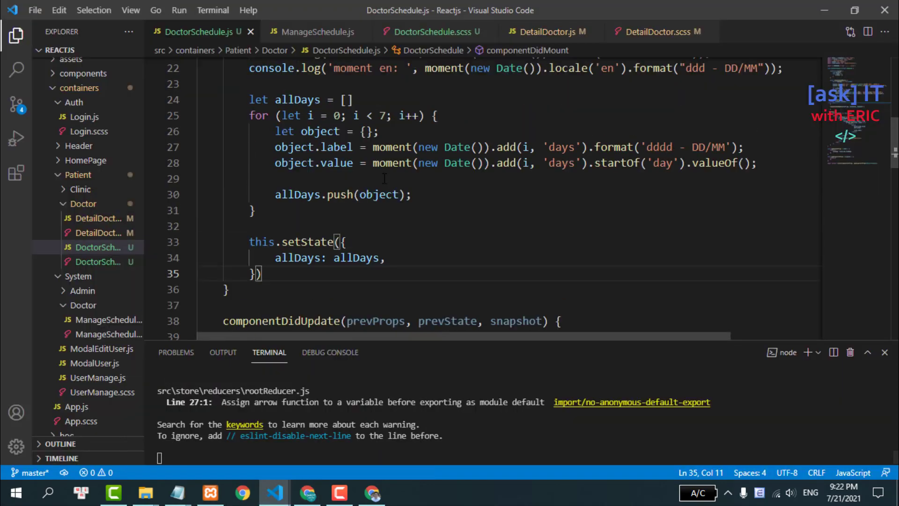
scroll(384, 177, up, 2)
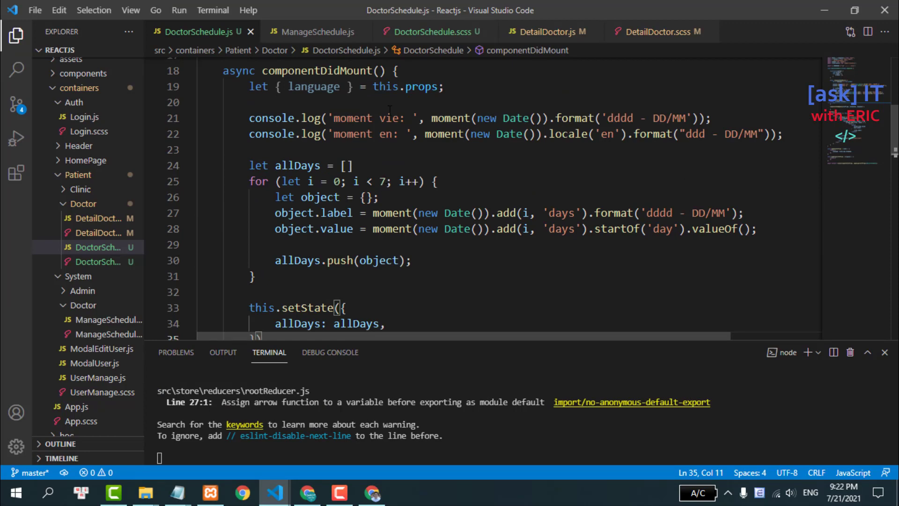
click(323, 99)
triple_click(323, 89)
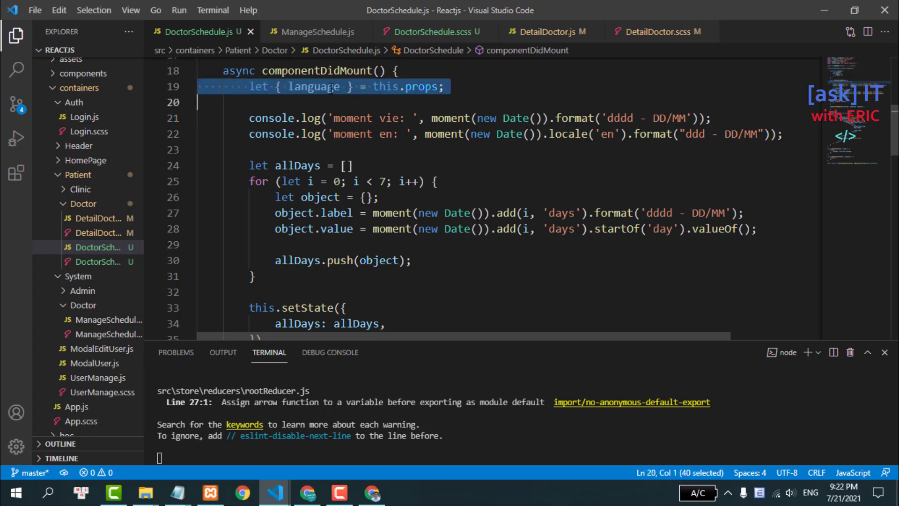
scroll(323, 95, down, 5)
scroll(373, 296, down, 3)
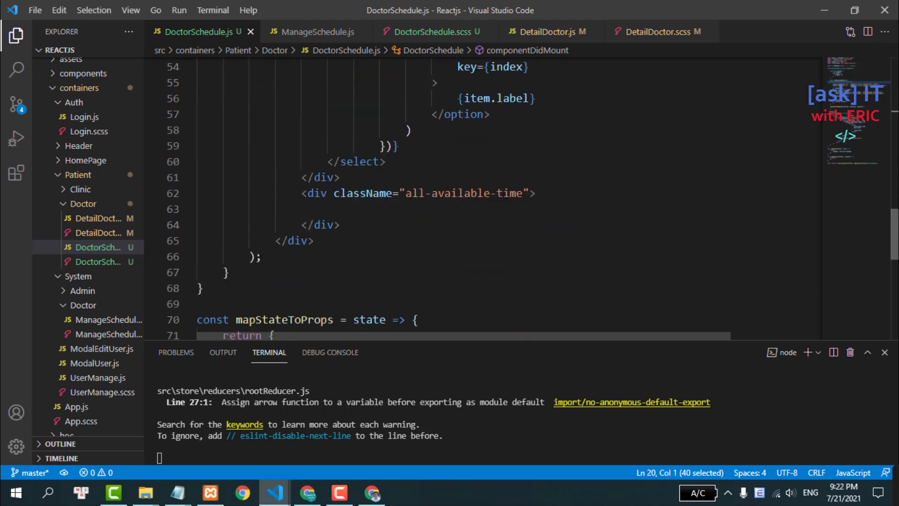
scroll(373, 296, down, 2)
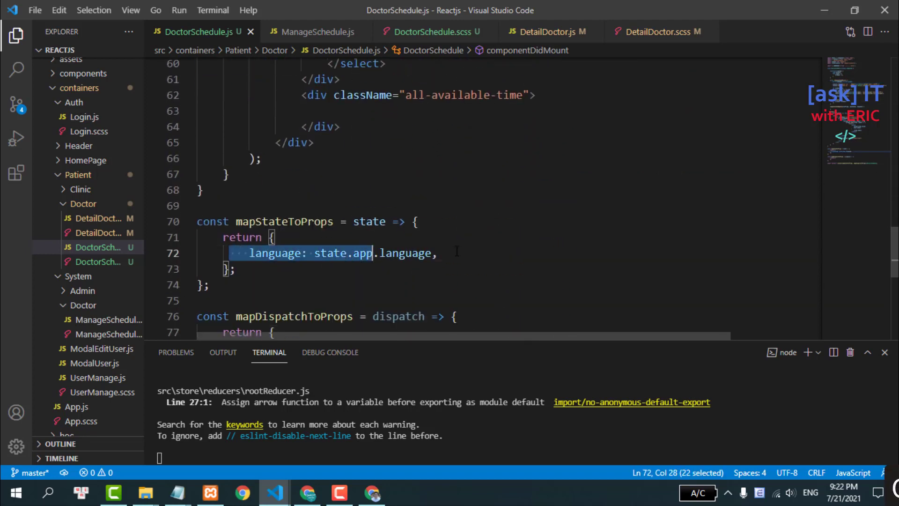
drag(233, 254, 438, 253)
scroll(861, 143, up, 6)
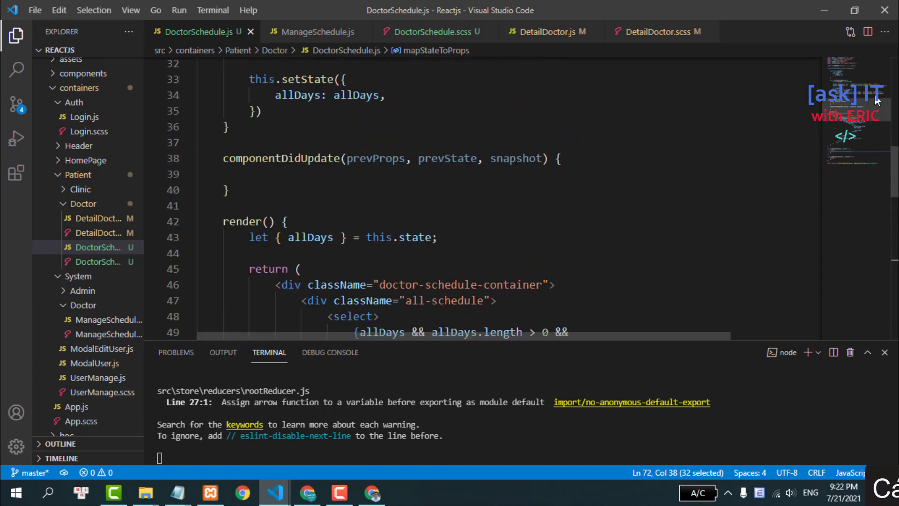
scroll(369, 181, up, 5)
scroll(369, 180, down, 1)
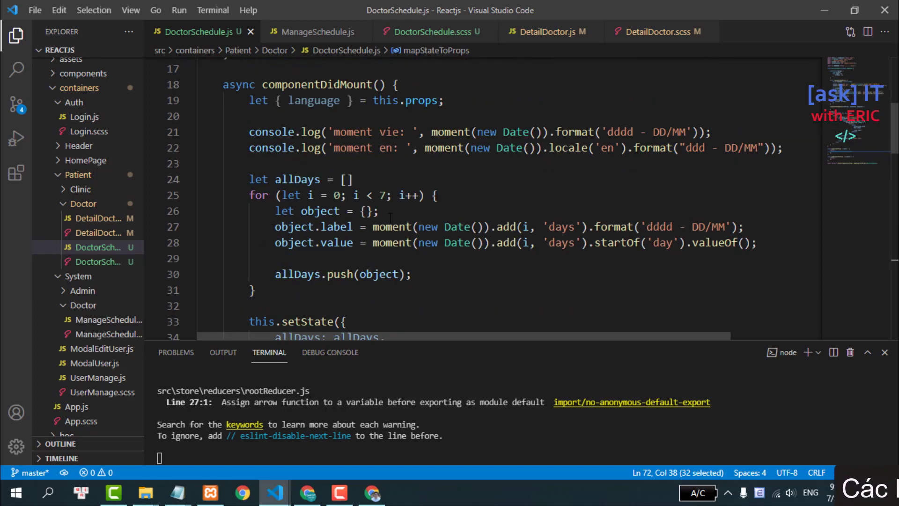
- Add an if (language === LANGUAGES.VI) { block inside the day loop
click(414, 213)
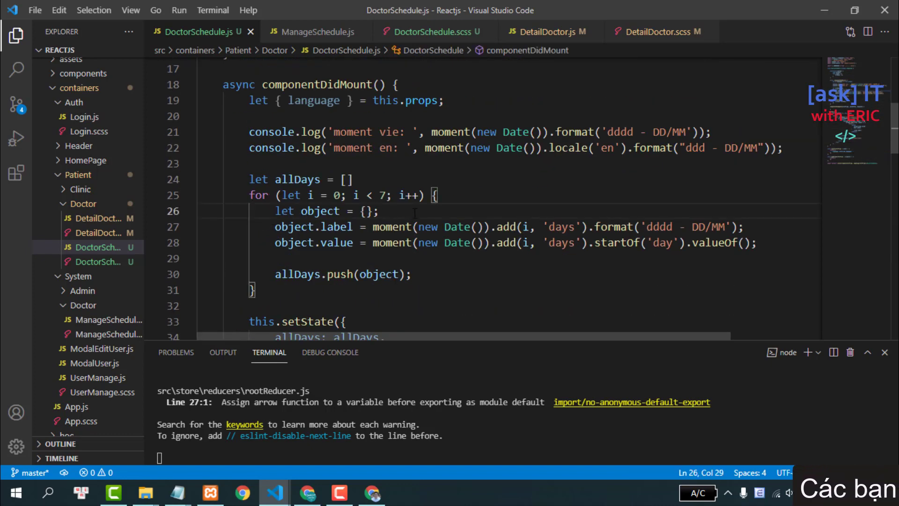
key(Return)
text(if()
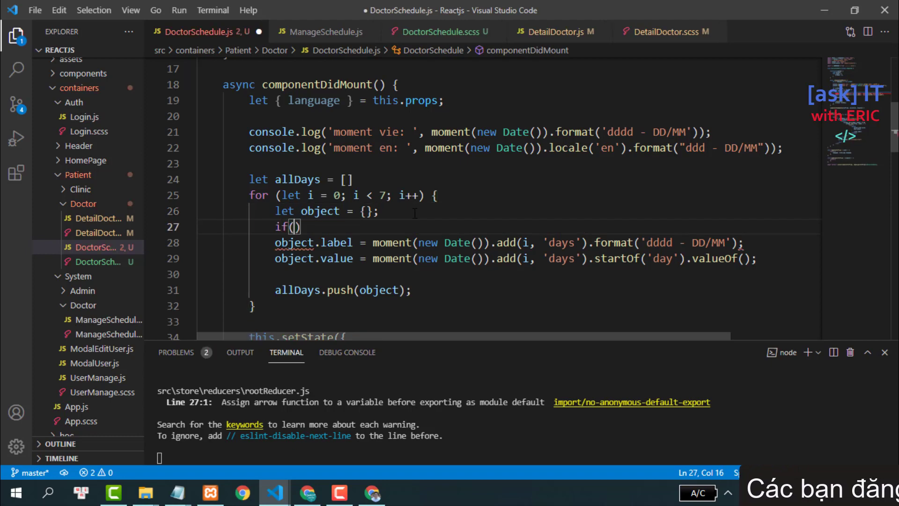
text(lan)
key(Tab)
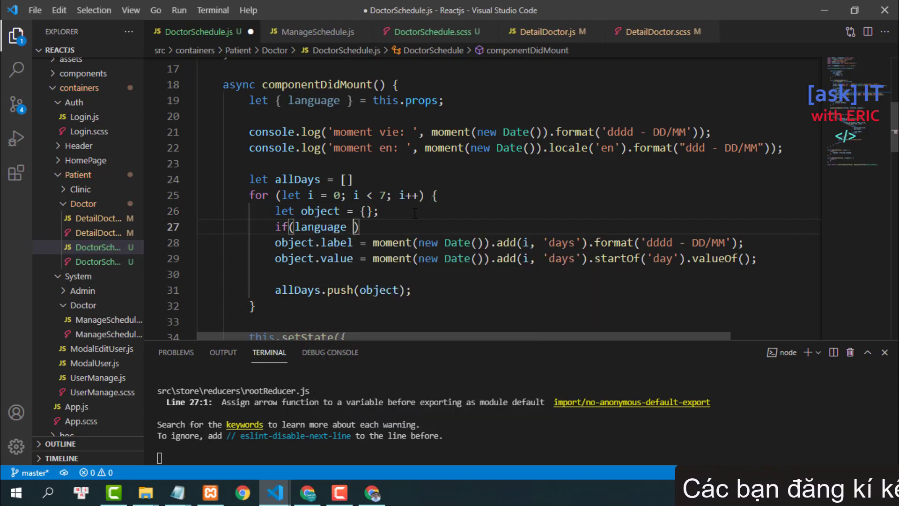
text(== )
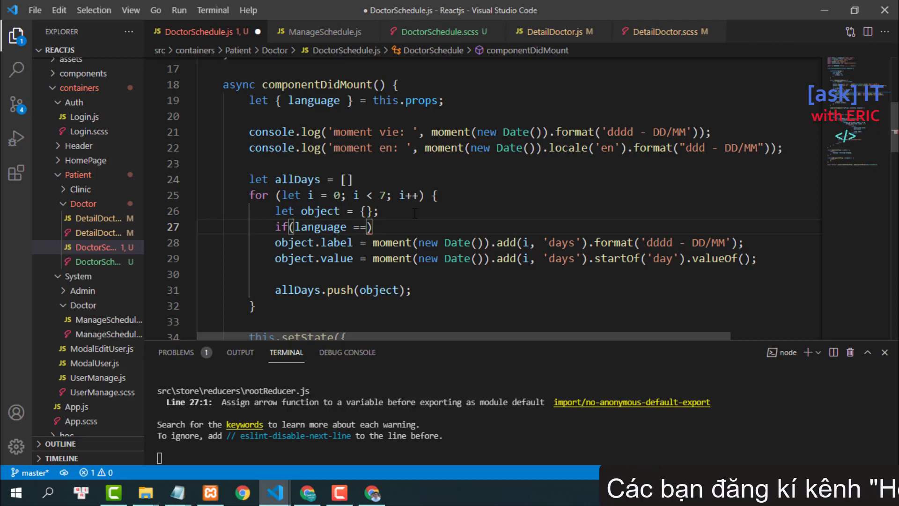
text(=L)
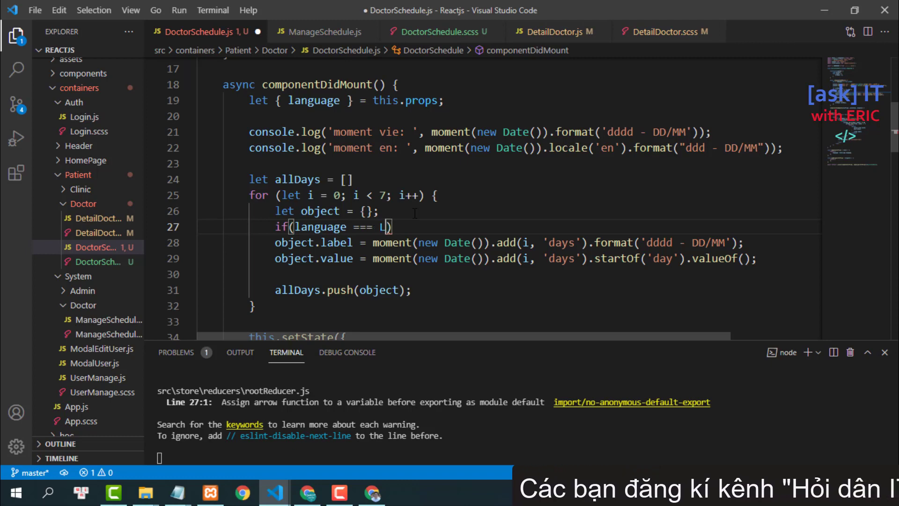
key(Tab)
text(.)
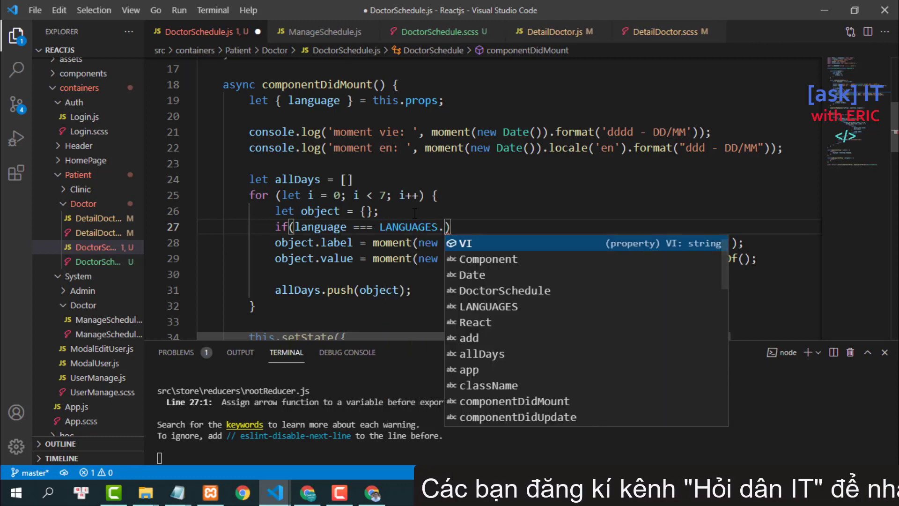
key(Tab)
text({)
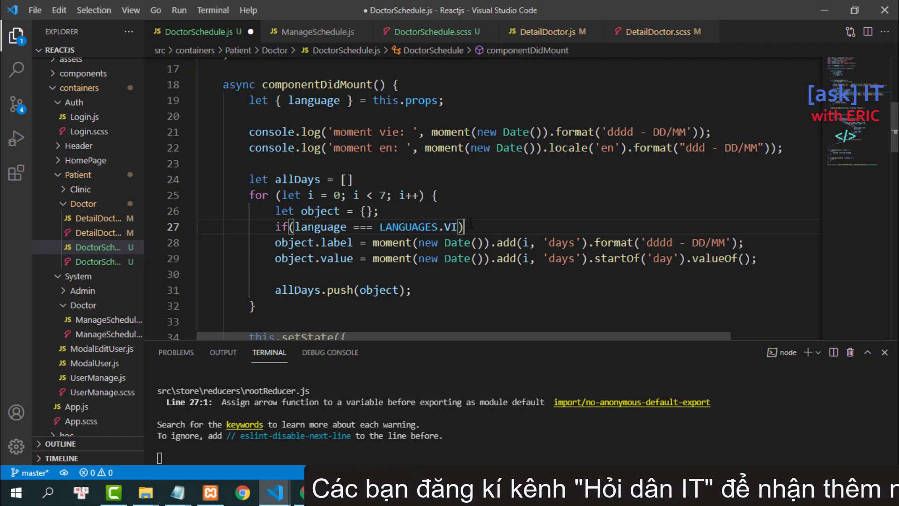
key(Return)
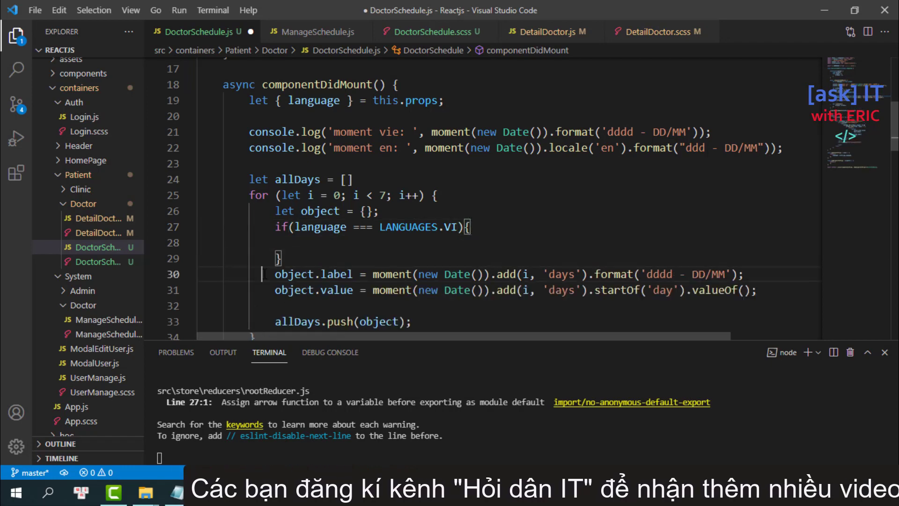
- Move the object.label statement into the if block and copy it into a new else block
drag(262, 274, 773, 276)
key(ctrl+x)
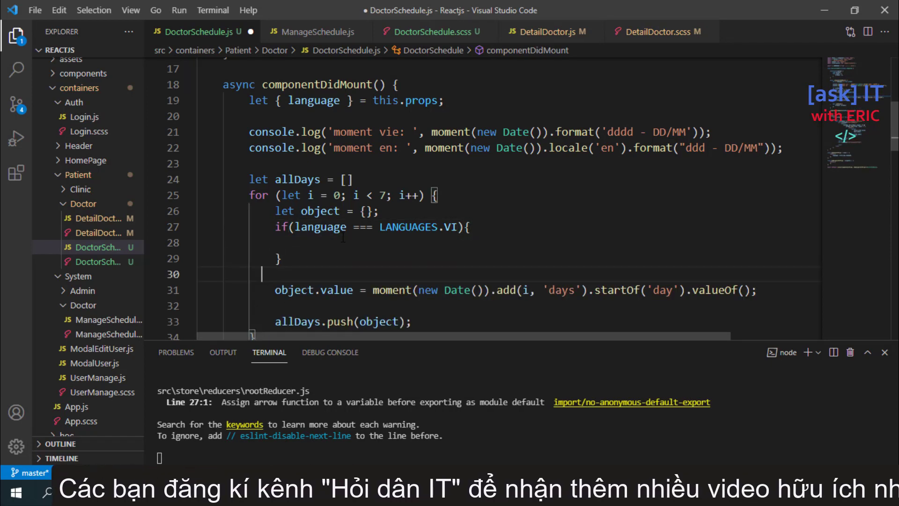
click(318, 243)
key(ctrl+v)
click(315, 259)
text(el)
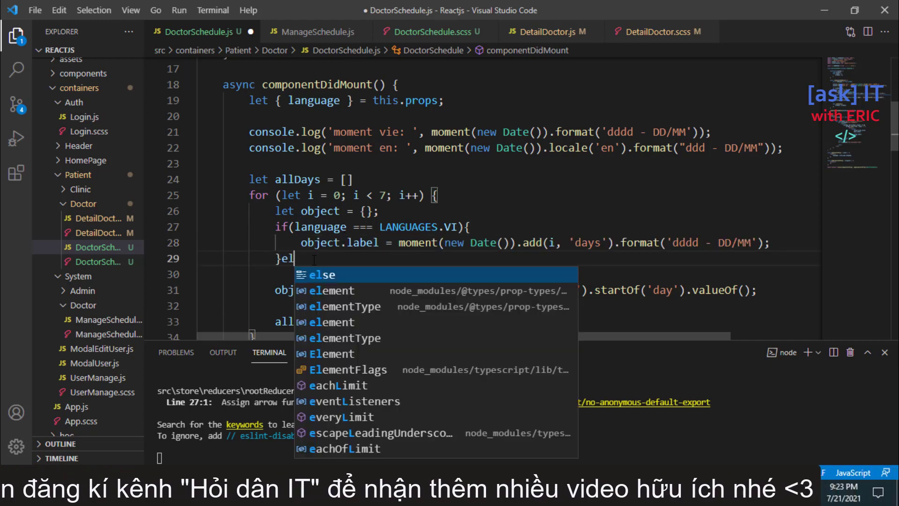
text(se {)
key(Return)
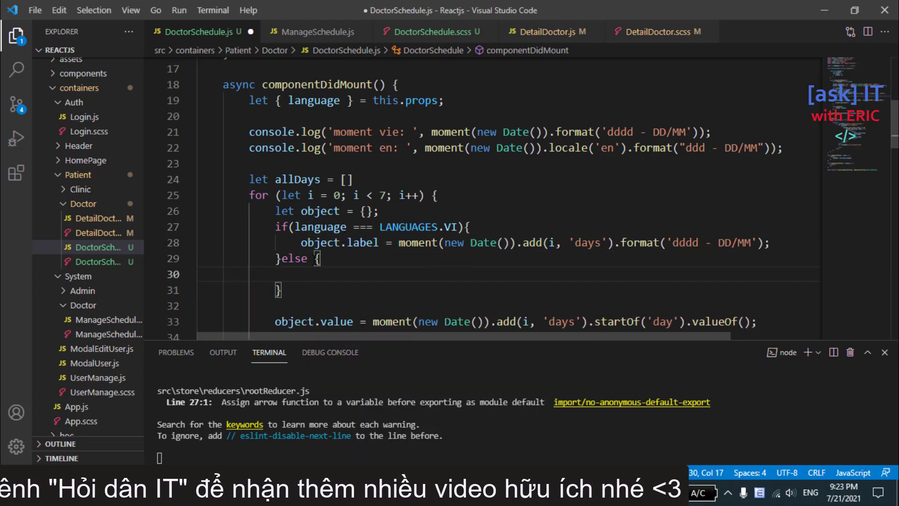
drag(295, 243, 450, 243)
drag(568, 239, 770, 243)
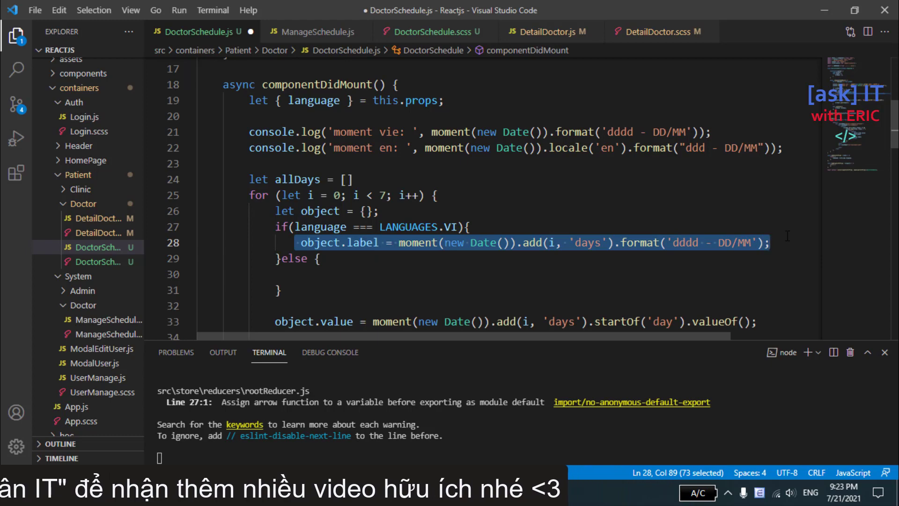
key(ctrl+x)
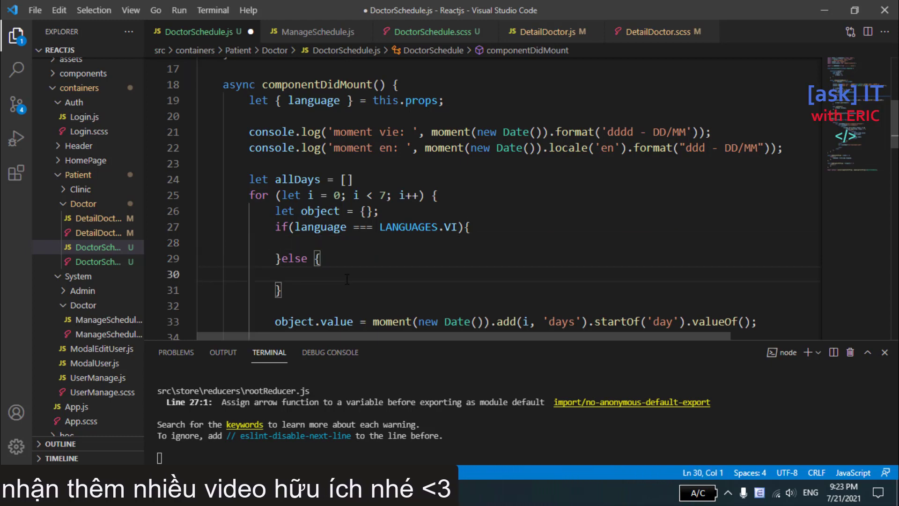
key(ctrl+z)
click(347, 277)
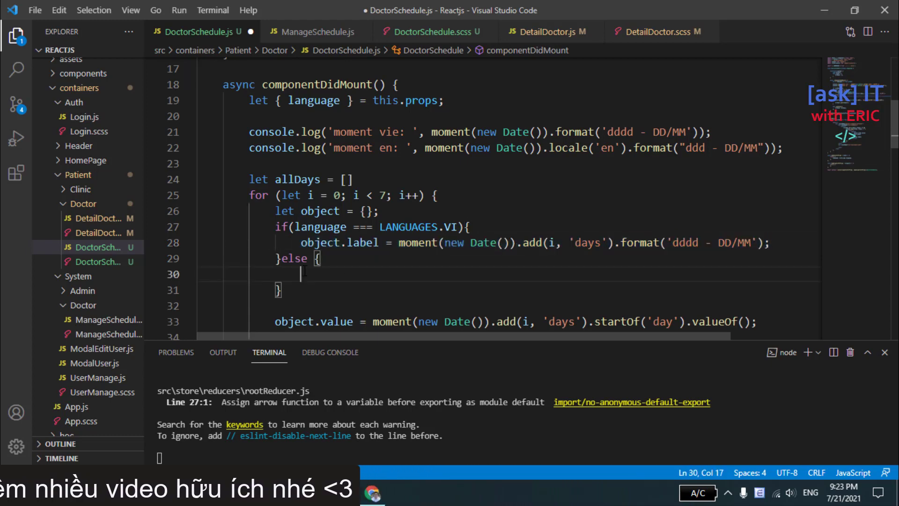
key(ctrl+v)
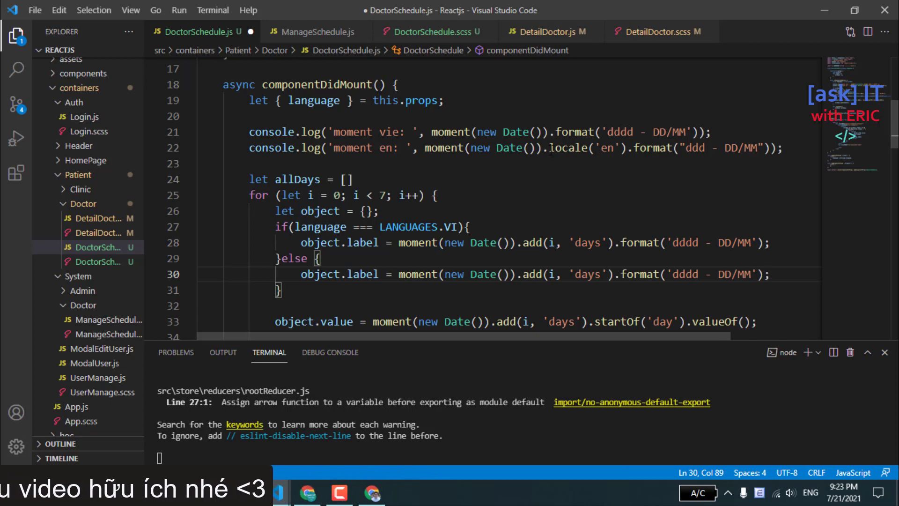
- Use .locale('en').format("ddd - DD/MM") in the else branch, remove the extra parenthesis, and save
drag(542, 148, 786, 148)
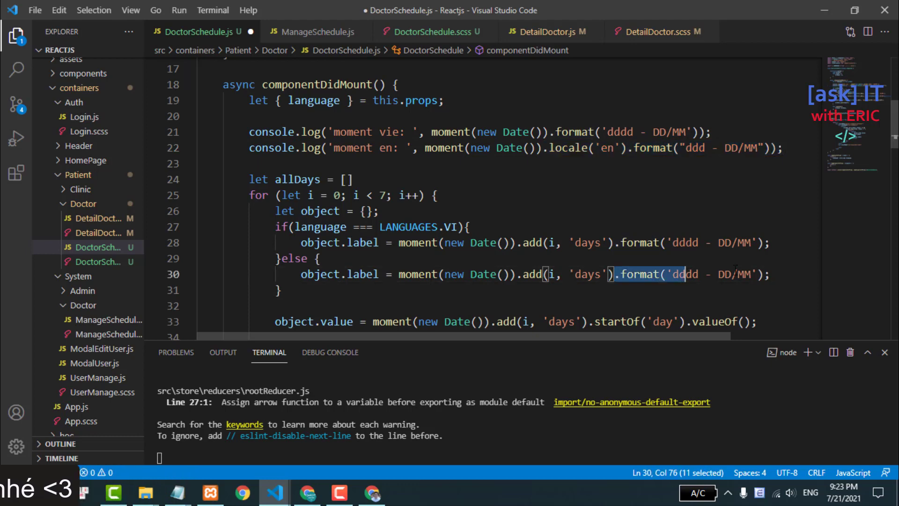
drag(617, 274, 770, 273)
key(ctrl+v)
scroll(530, 258, down, 2)
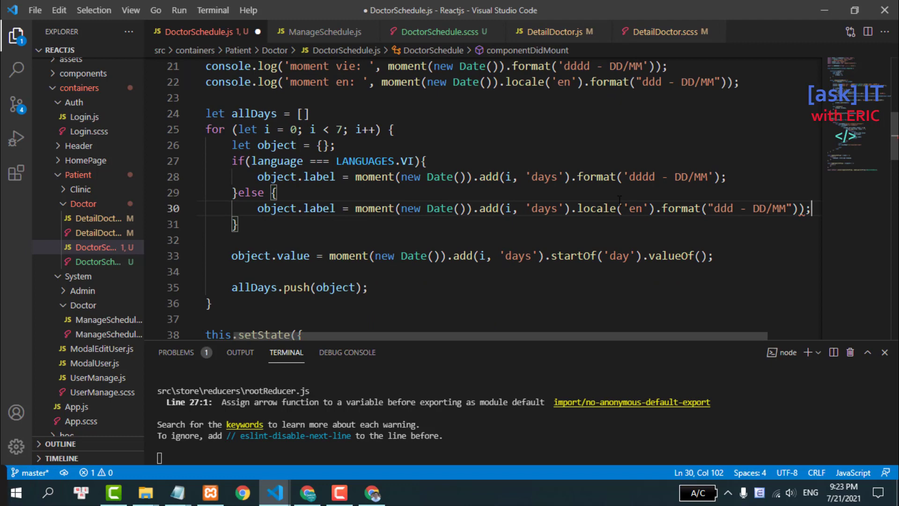
key(shift+alt+f)
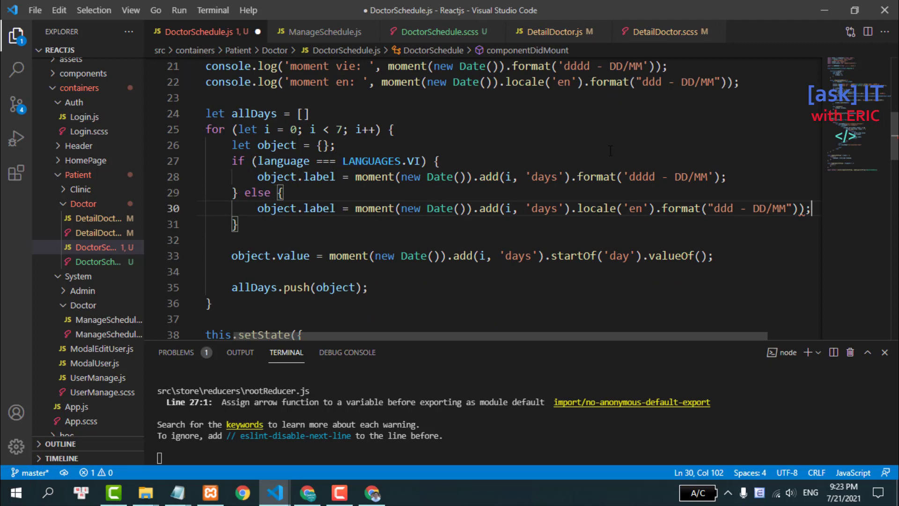
key(ctrl+s)
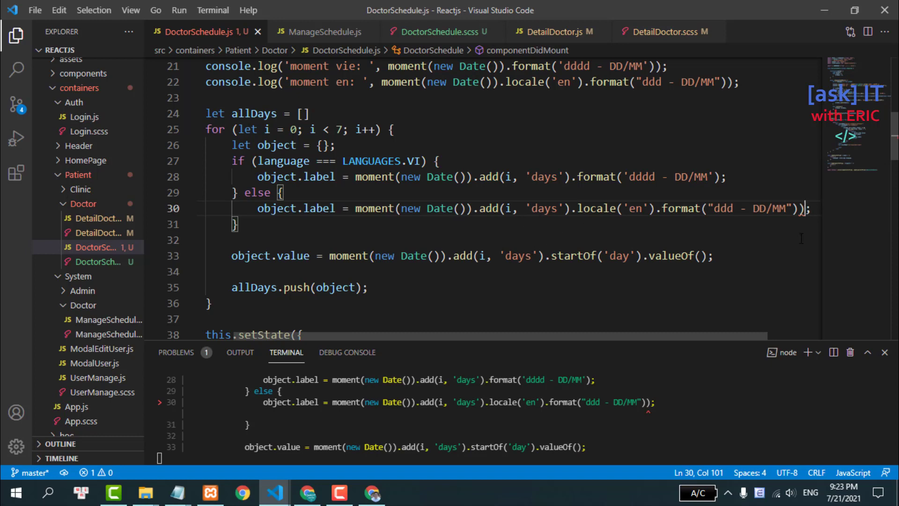
key(BackSpace)
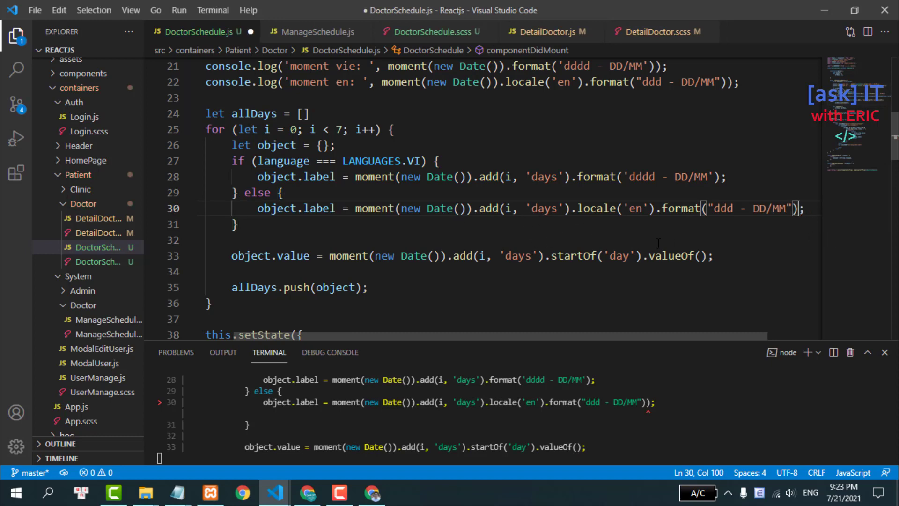
key(ctrl+s)
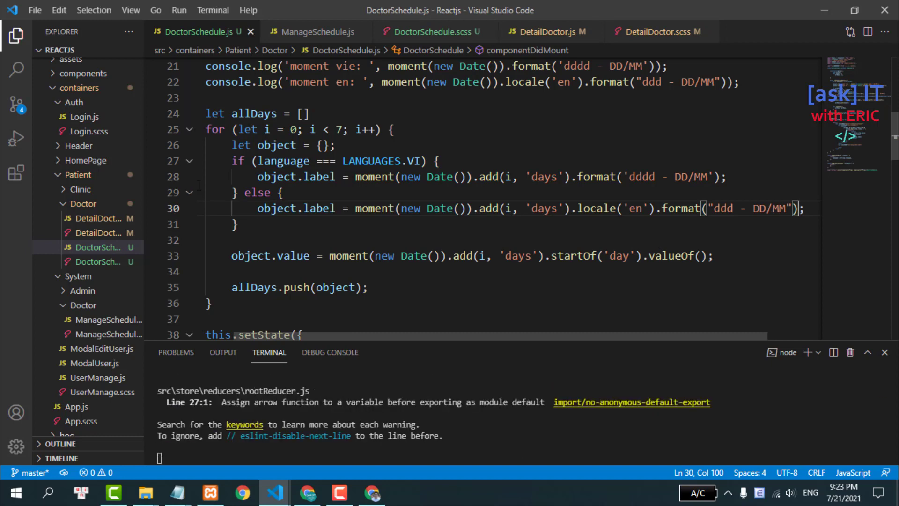
- Reload localhost:3000/detail-doctor/46 and check the day dropdown's Vietnamese labels
click(301, 498)
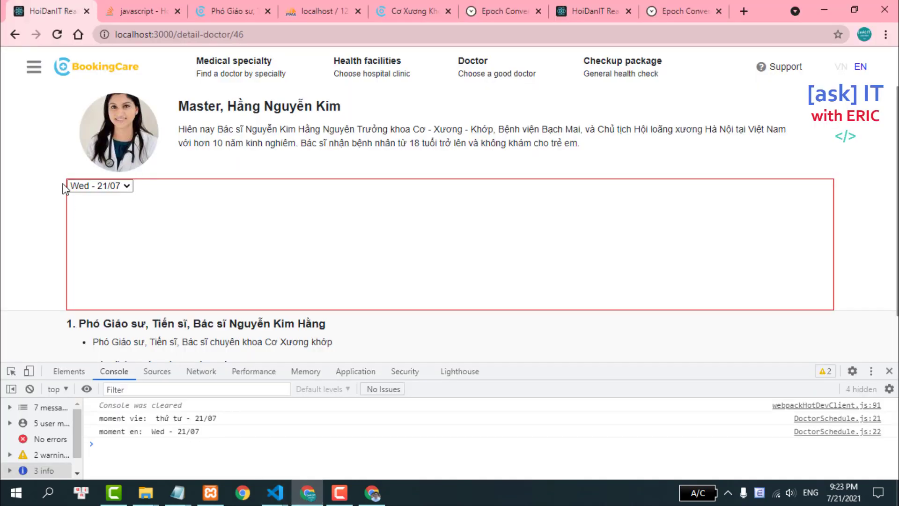
click(125, 186)
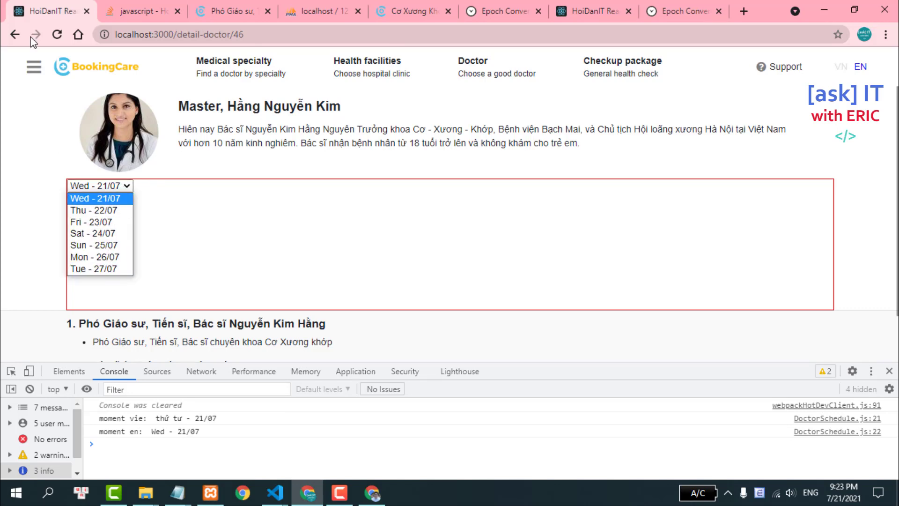
click(57, 34)
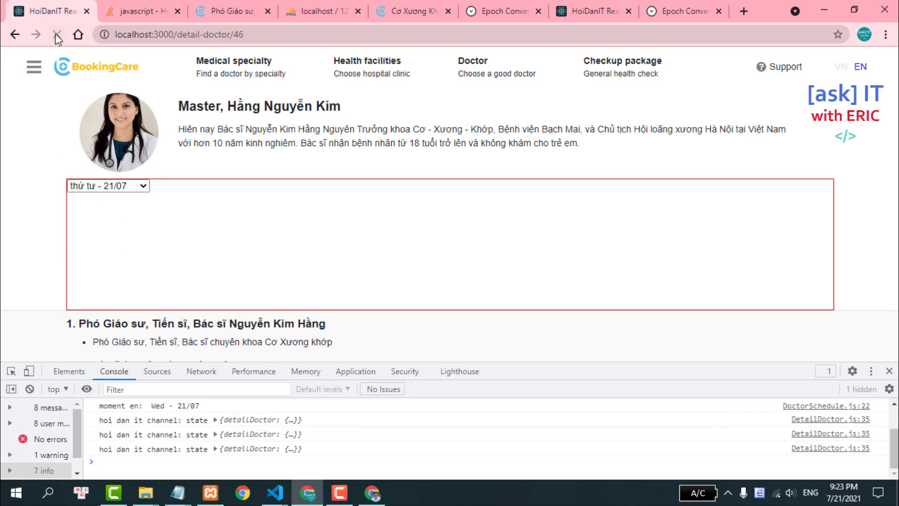
click(118, 186)
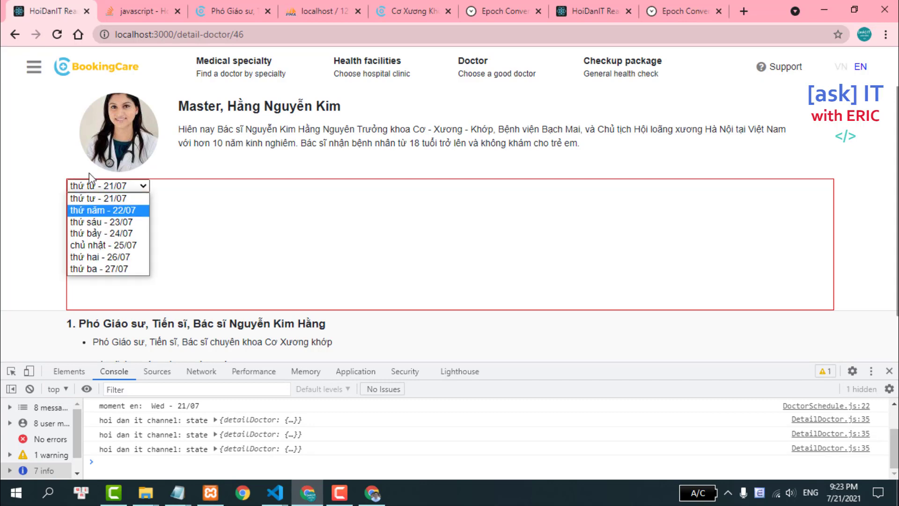
click(57, 35)
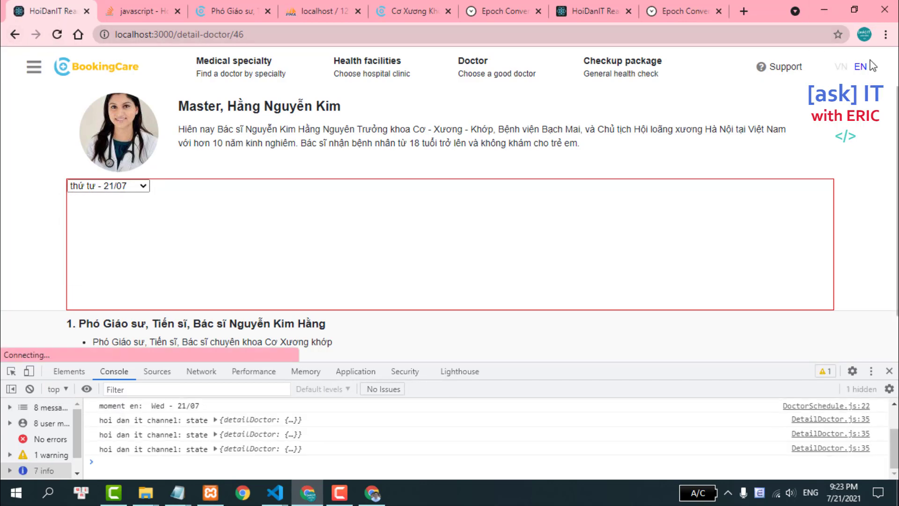
- Switch the site to VN, then EN, reloading each time, with the console enlarged
click(841, 67)
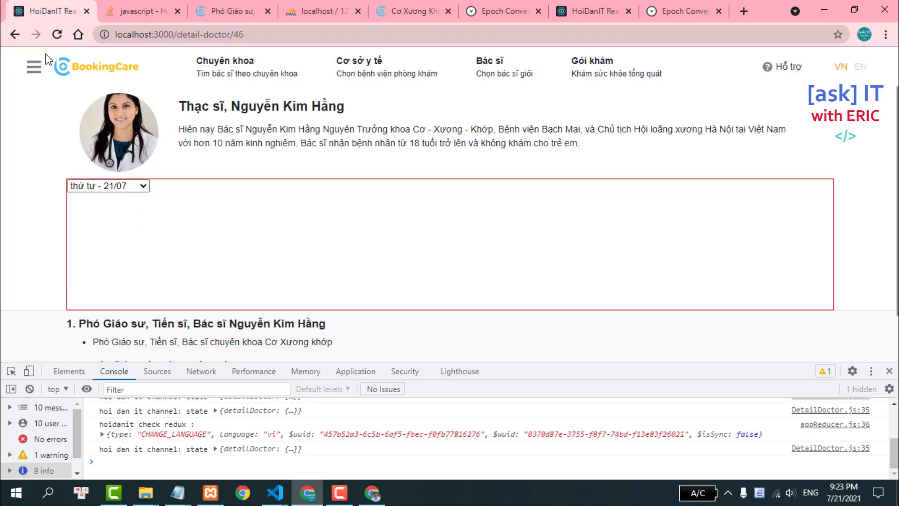
click(56, 35)
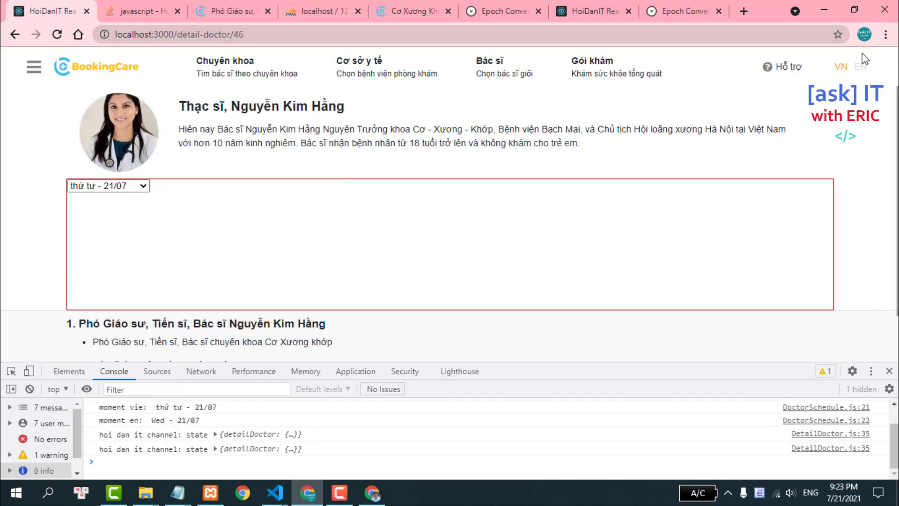
click(861, 66)
click(57, 35)
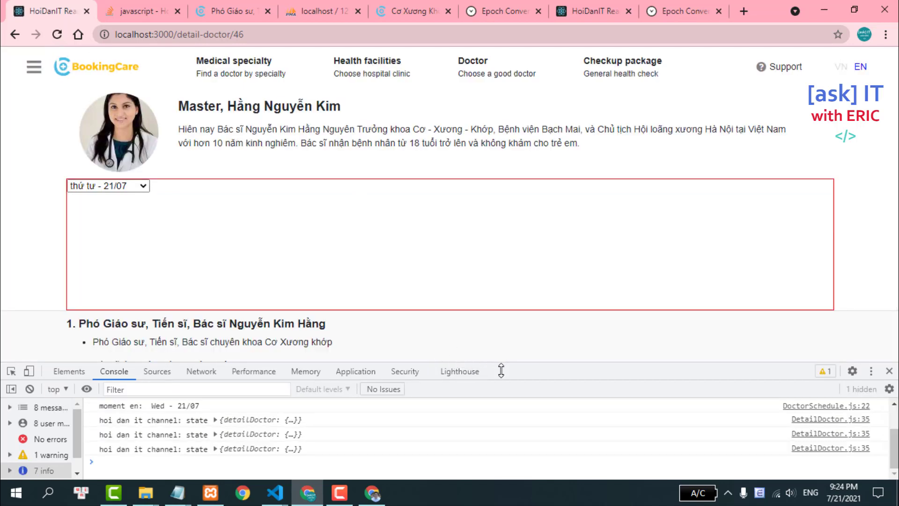
mouse_move(501, 369)
mouse_down()
mouse_move(554, 194)
mouse_move(521, 297)
mouse_up()
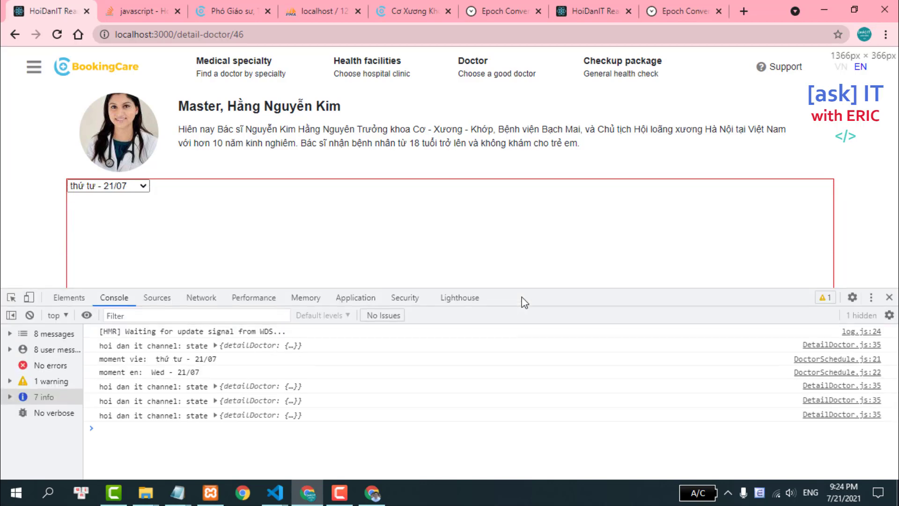
click(57, 35)
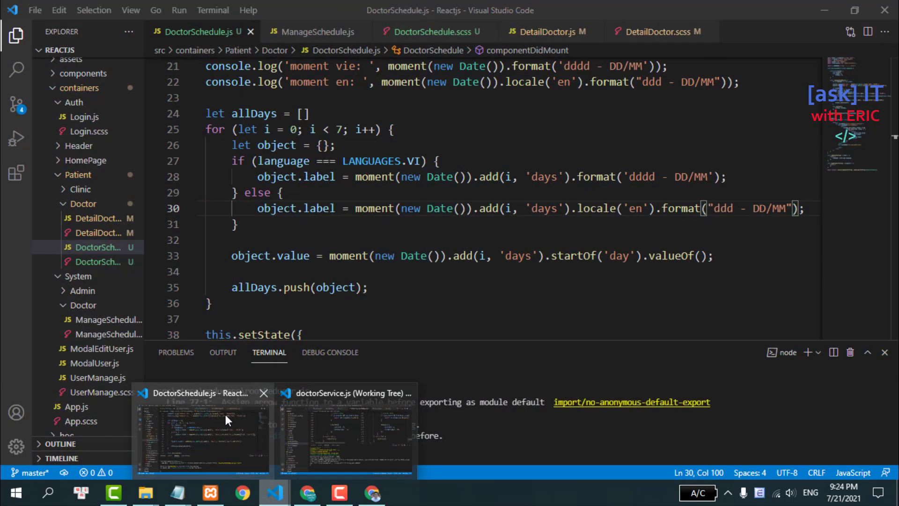
- Go to an indented empty line inside componentDidUpdate in DoctorSchedule.js
click(225, 414)
scroll(298, 147, down, 3)
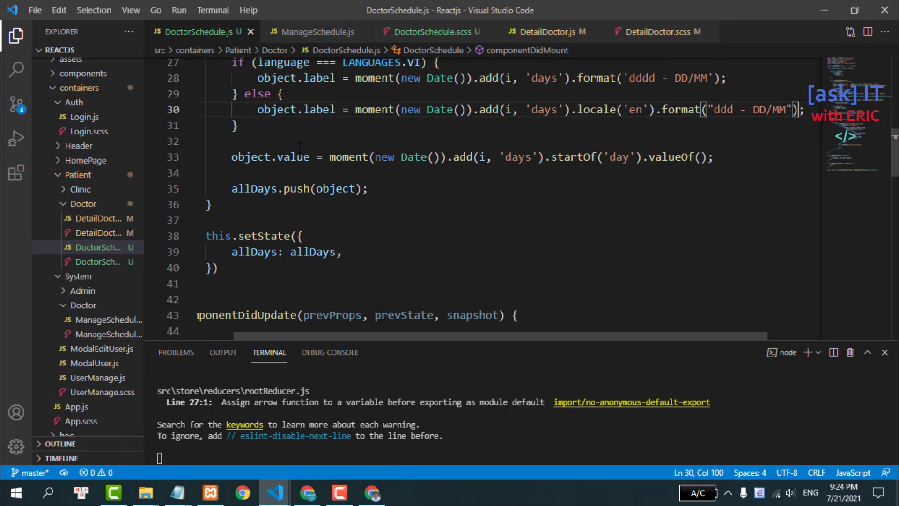
scroll(299, 147, down, 1)
drag(310, 336, 271, 336)
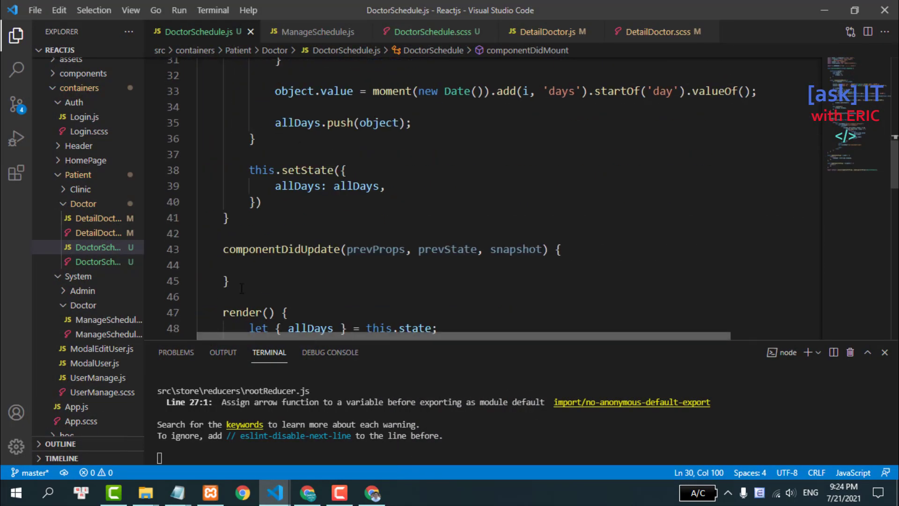
click(276, 268)
key(Tab)
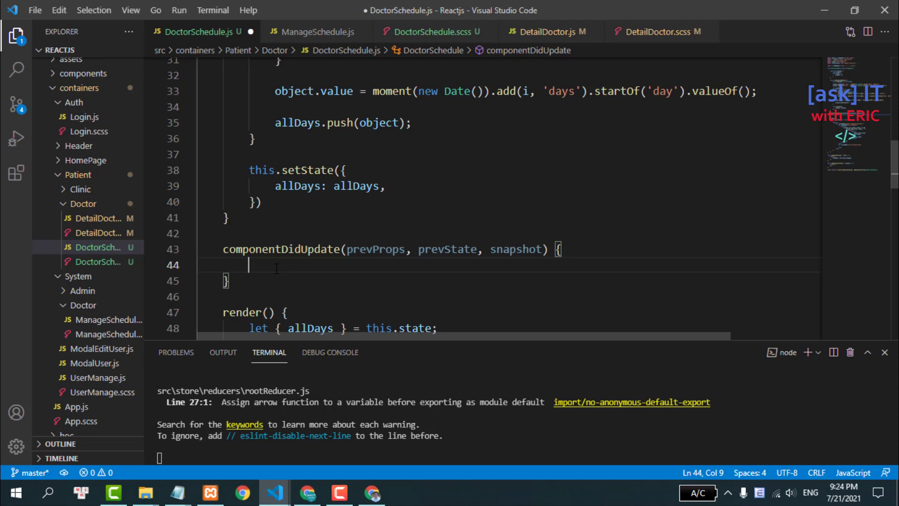
- Write if (this.props.language !== prevProps.language) { with an empty body
text(if(this.)
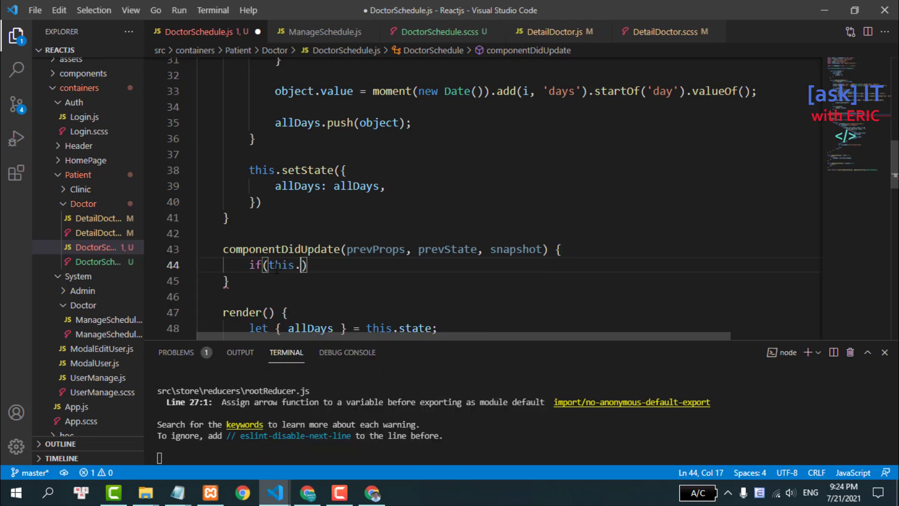
text(props.la)
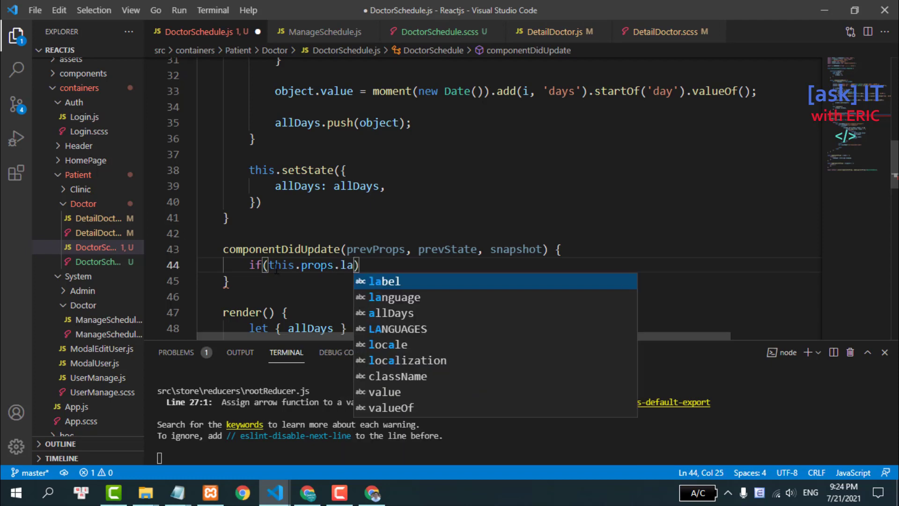
key(Down)
key(Return)
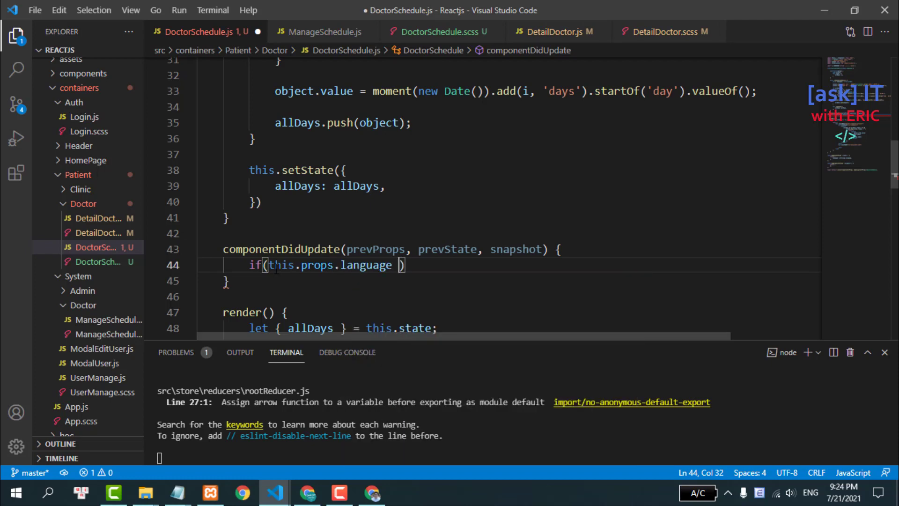
text(!==)
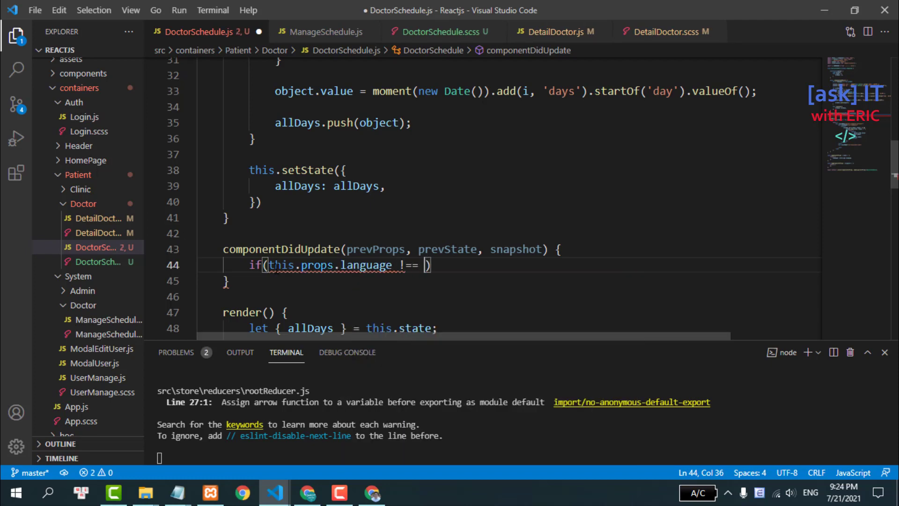
text( pre)
key(Return)
text(.la)
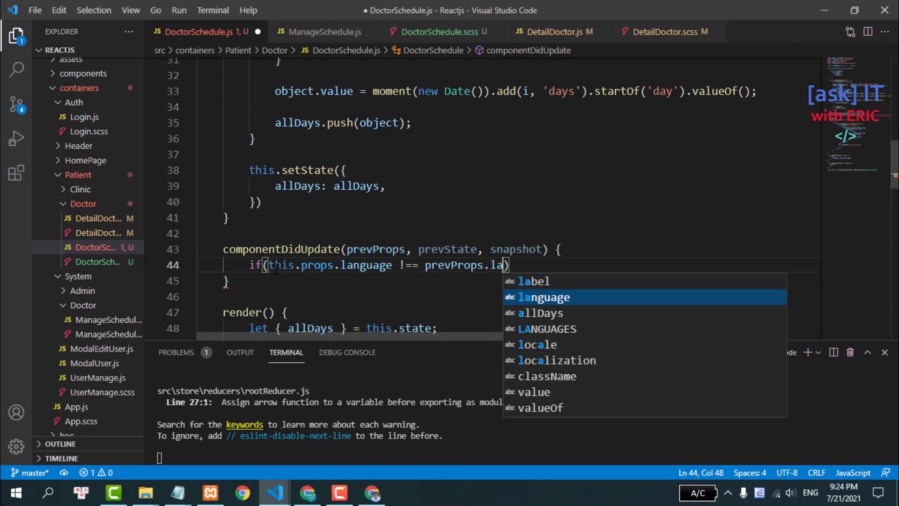
key(Return)
text({)
key(Return)
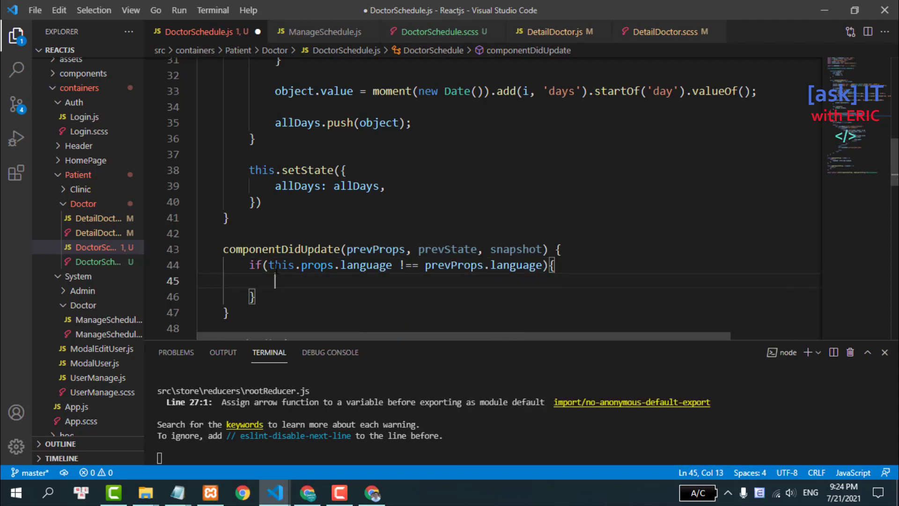
scroll(384, 159, up, 2)
scroll(348, 158, up, 2)
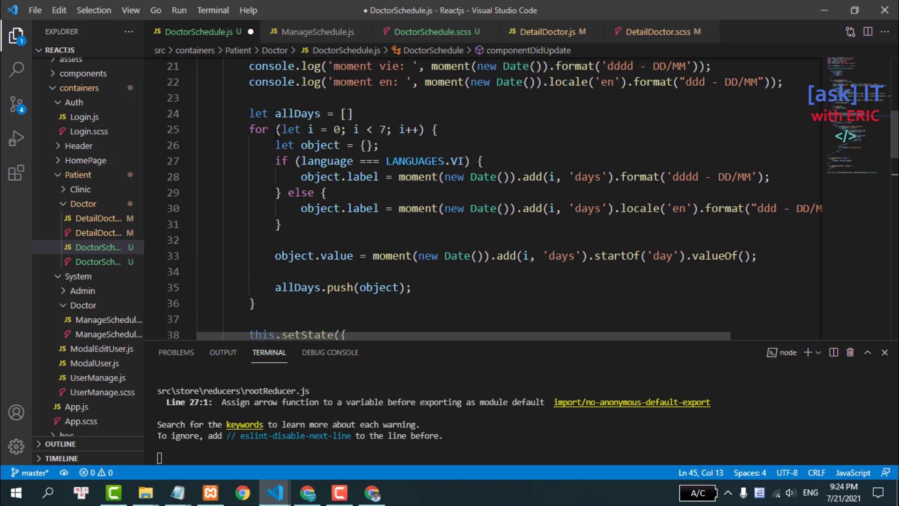
- Copy the allDays loop and setState from componentDidMount into the componentDidUpdate if block
click(436, 129)
scroll(276, 230, down, 2)
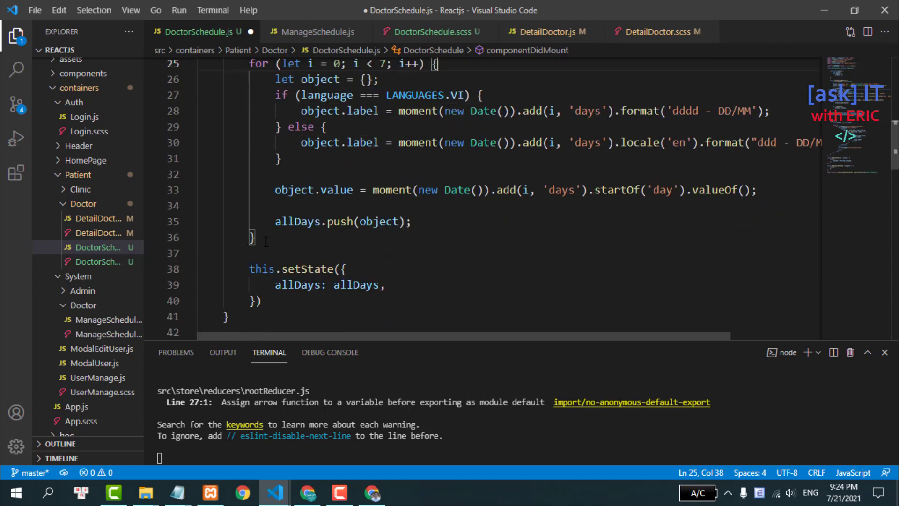
drag(265, 241, 209, 128)
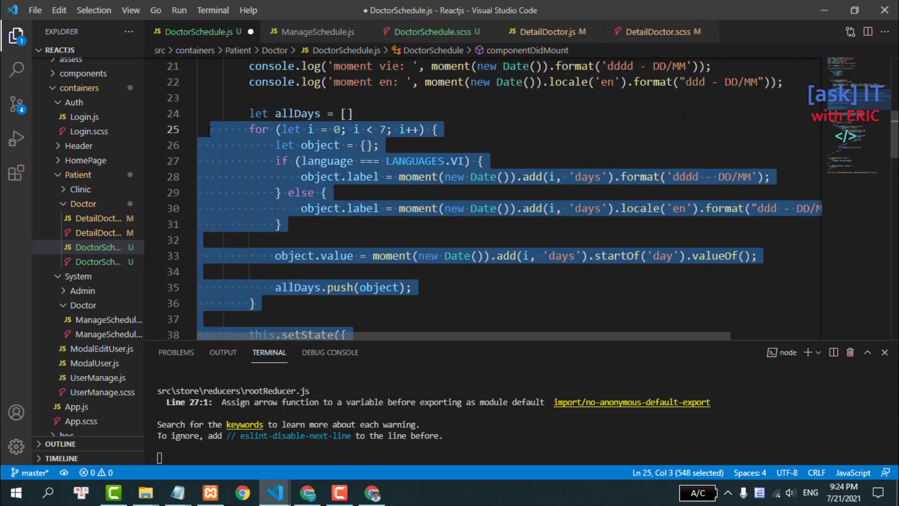
click(243, 103)
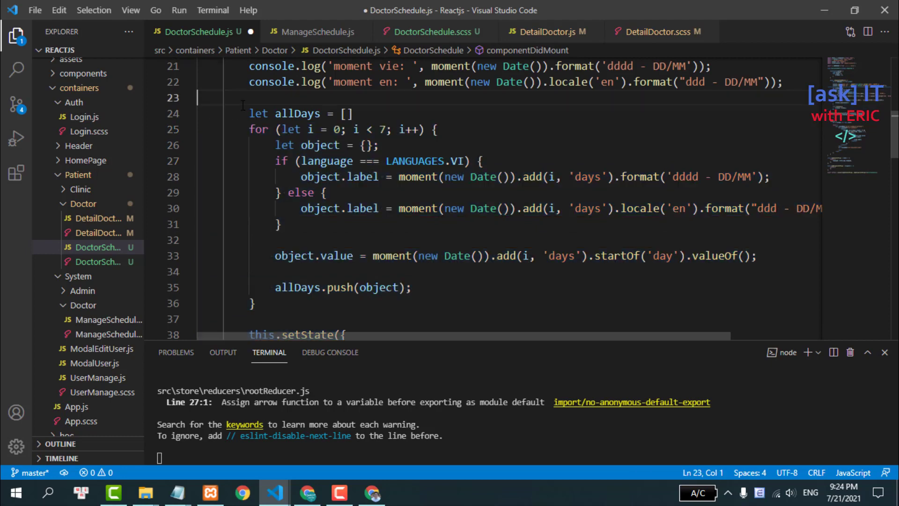
drag(265, 125, 326, 264)
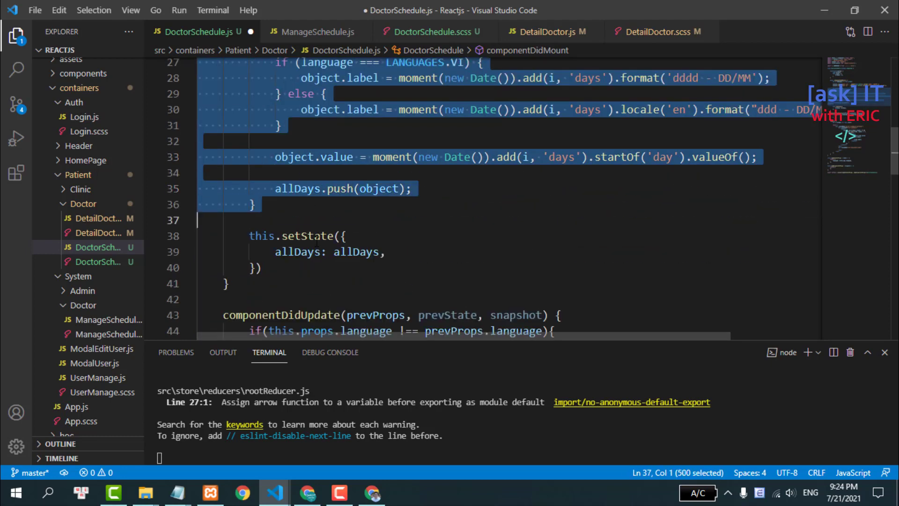
scroll(322, 182, down, 3)
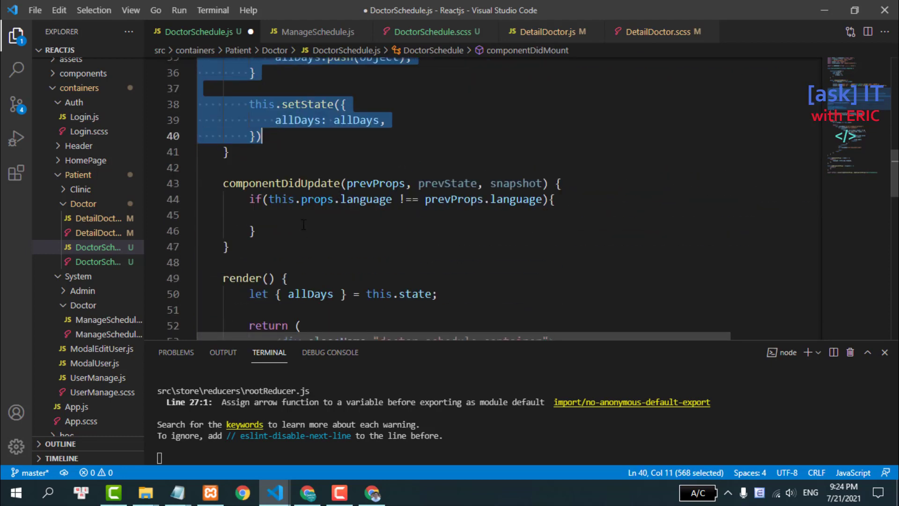
click(405, 213)
key(ctrl+v)
key(ctrl+s)
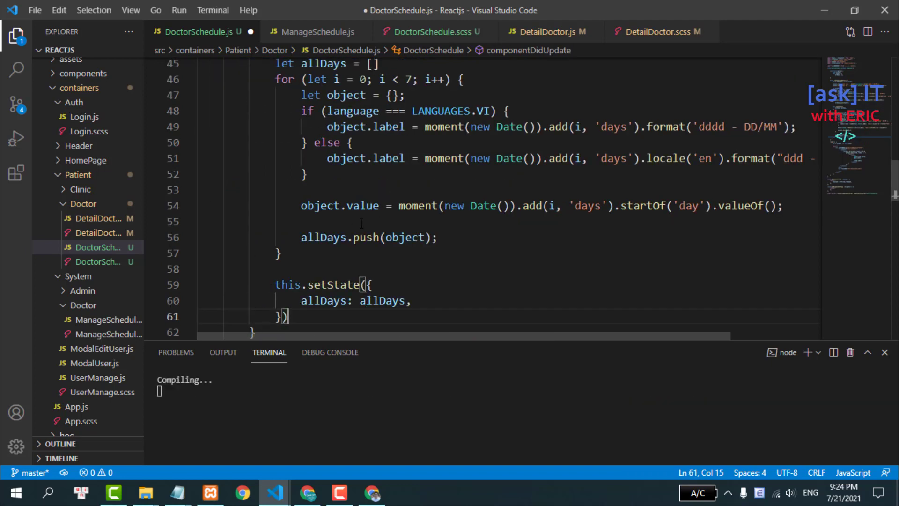
- Replace language with this.props.language on line 48 and save so it compiles cleanly
scroll(350, 229, up, 2)
key(ctrl+s)
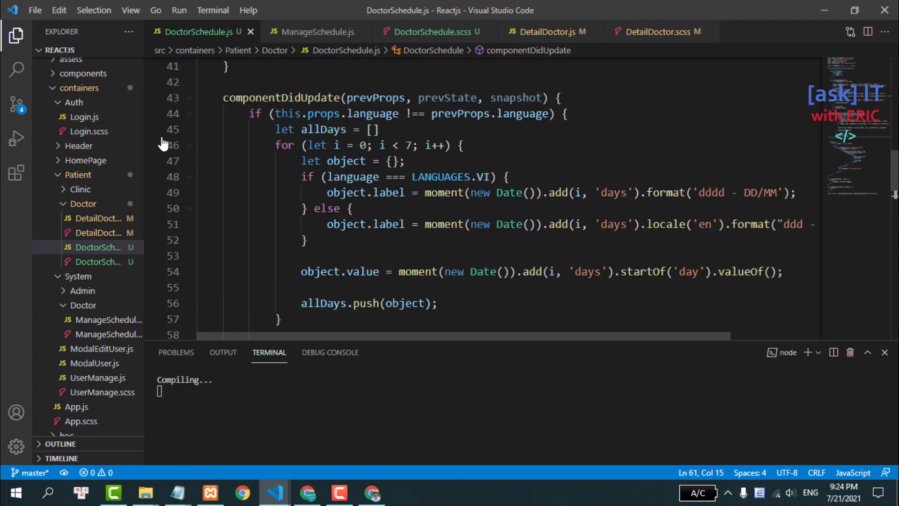
double_click(352, 177)
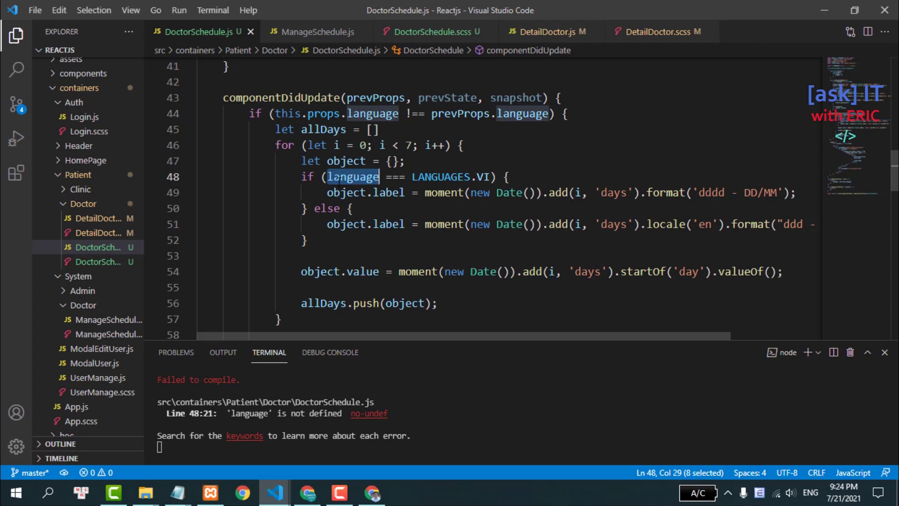
click(329, 178)
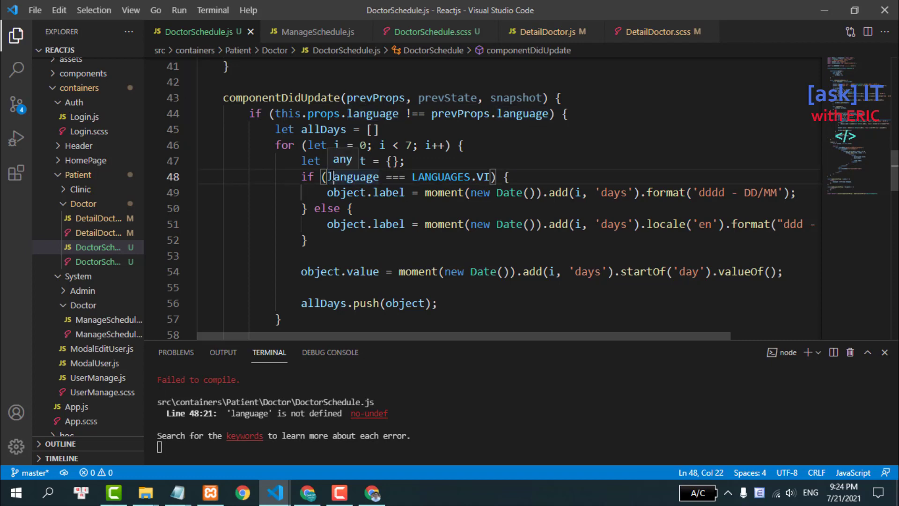
text(this.props)
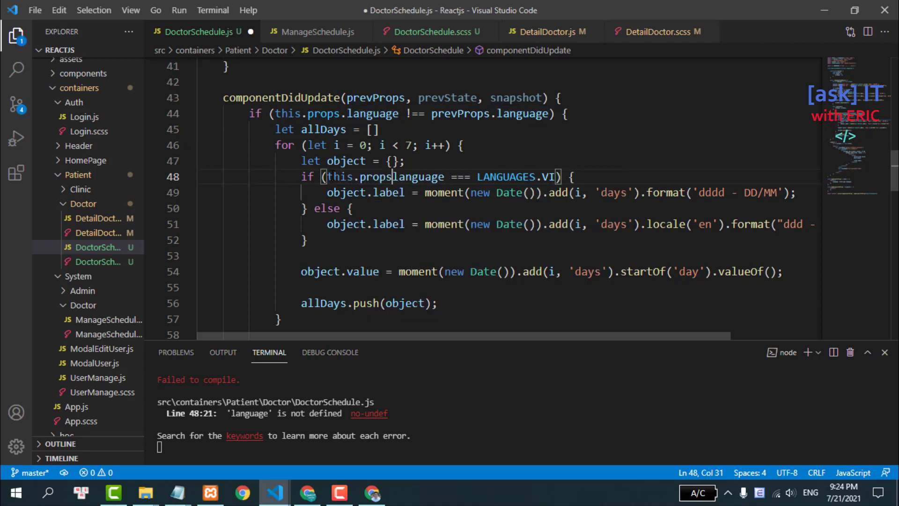
text(.la)
key(Tab)
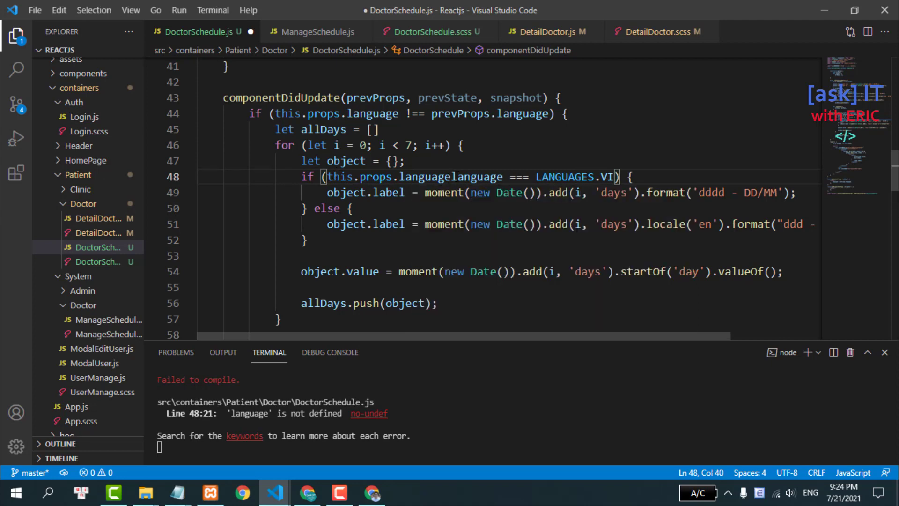
drag(450, 177, 504, 177)
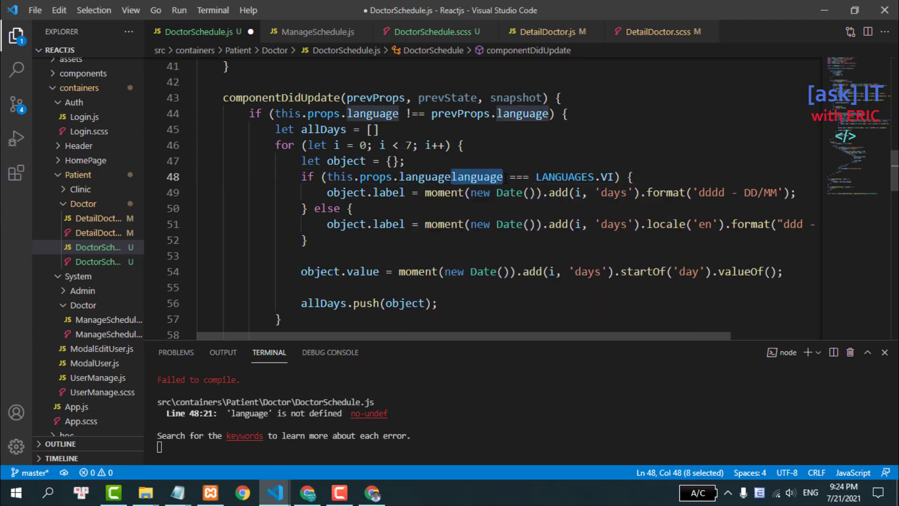
key(BackSpace)
key(ctrl+s)
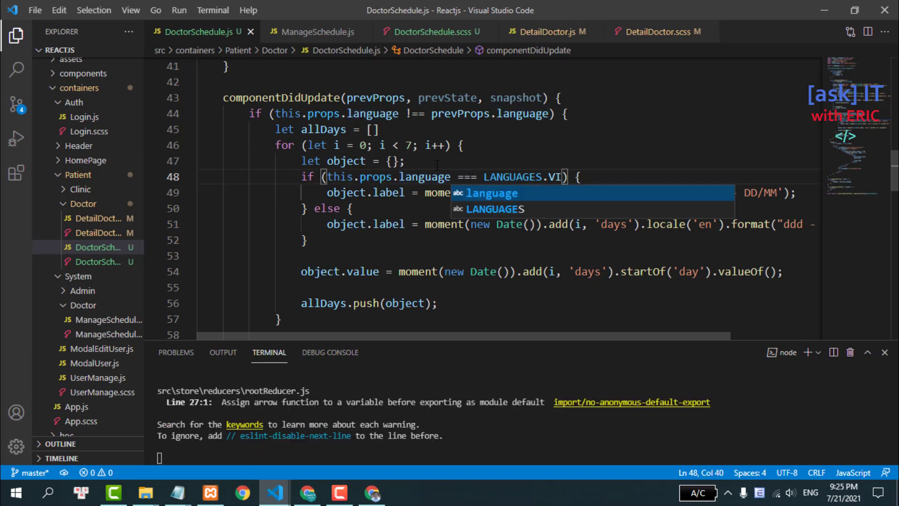
- Shrink the terminal and collapse the Explorer to widen the code view
scroll(437, 165, down, 2)
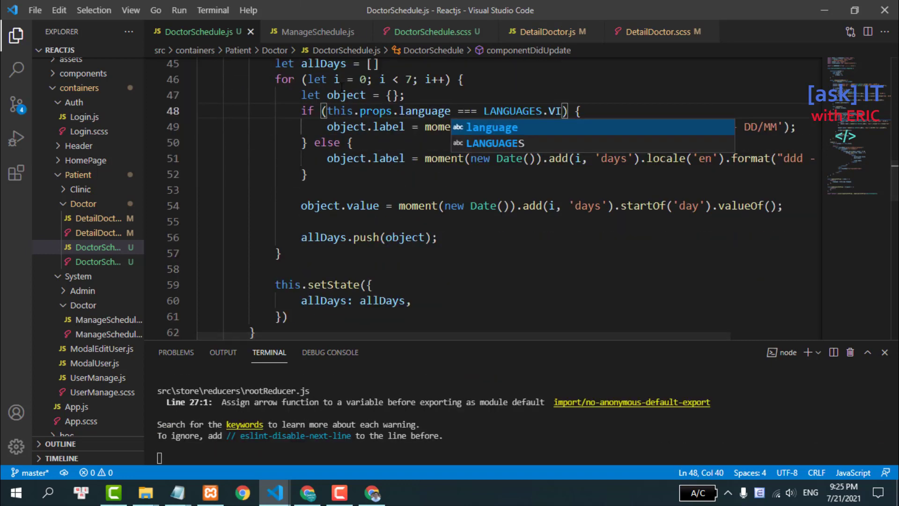
click(459, 171)
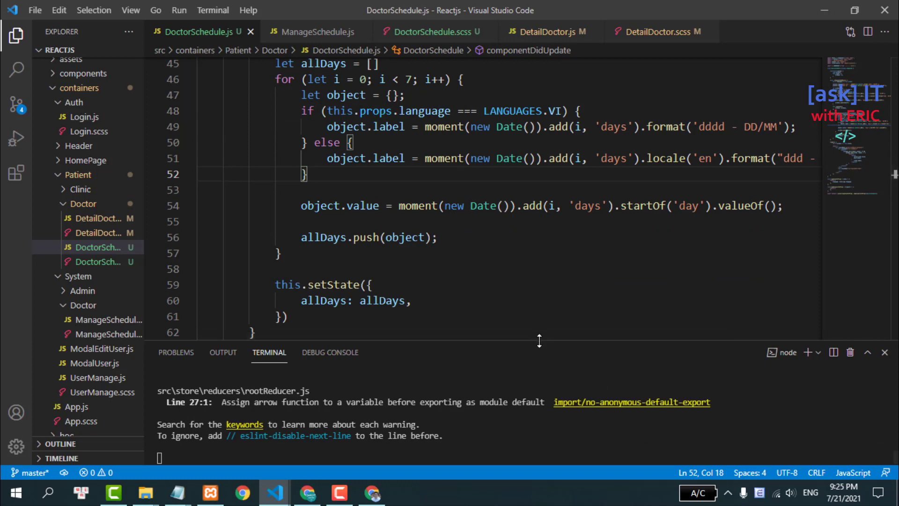
drag(539, 341, 535, 395)
scroll(523, 316, up, 1)
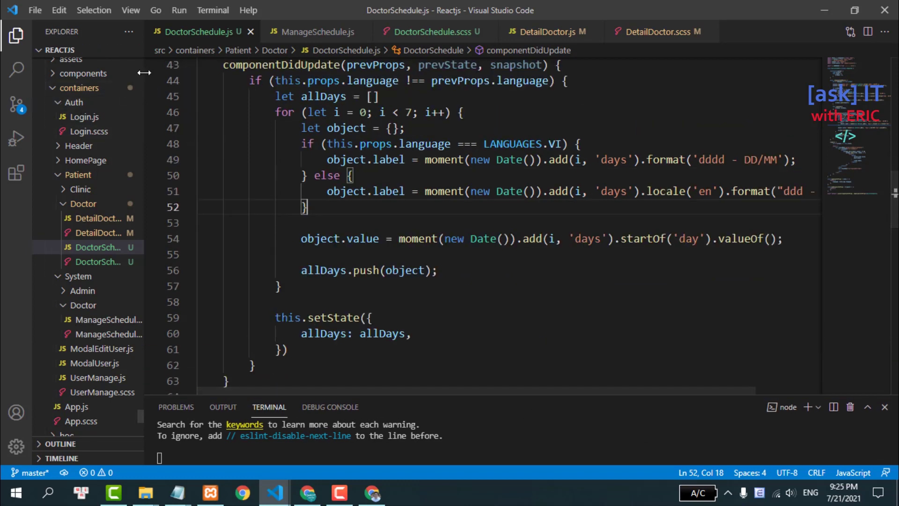
drag(83, 77, 57, 78)
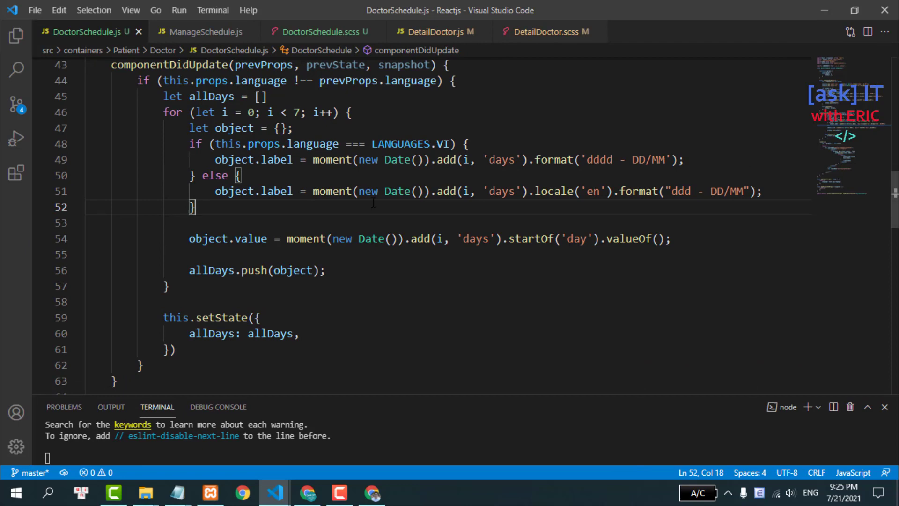
- Reload the doctor page in Chrome with the new code and toggle Vietnamese then English
click(308, 492)
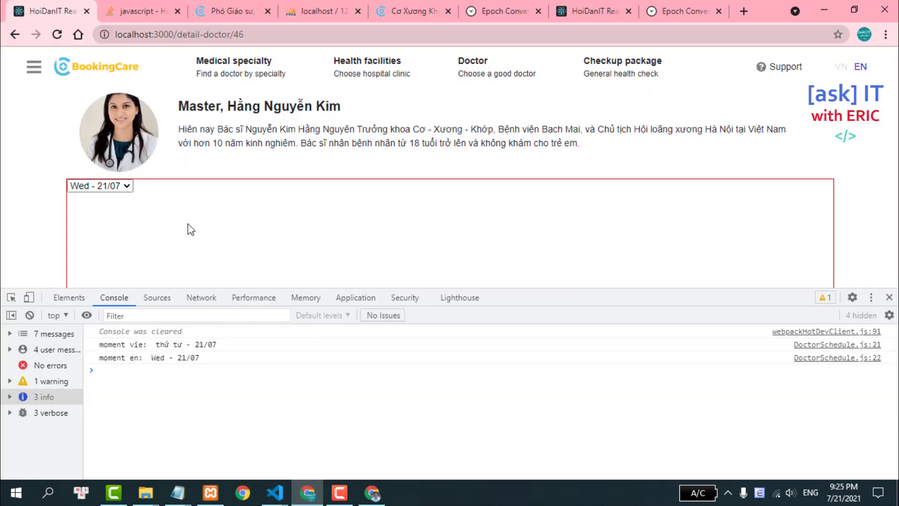
click(57, 34)
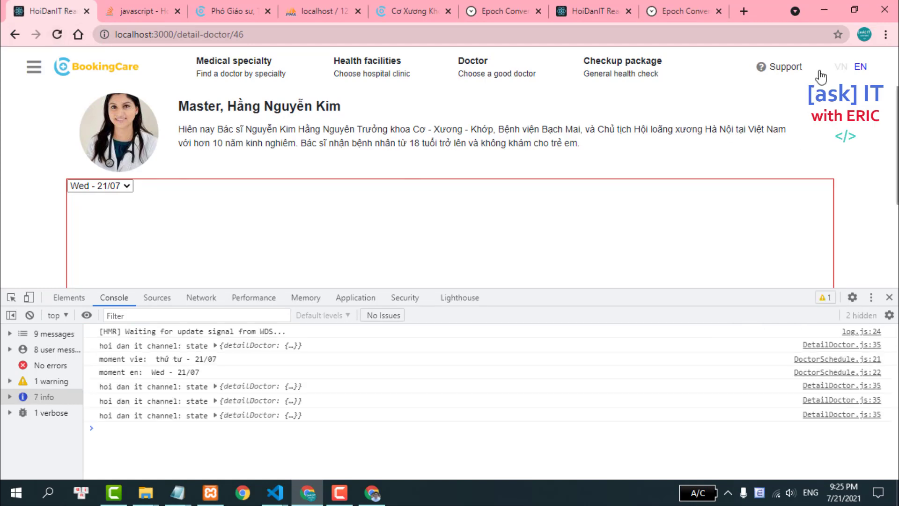
click(839, 67)
click(860, 67)
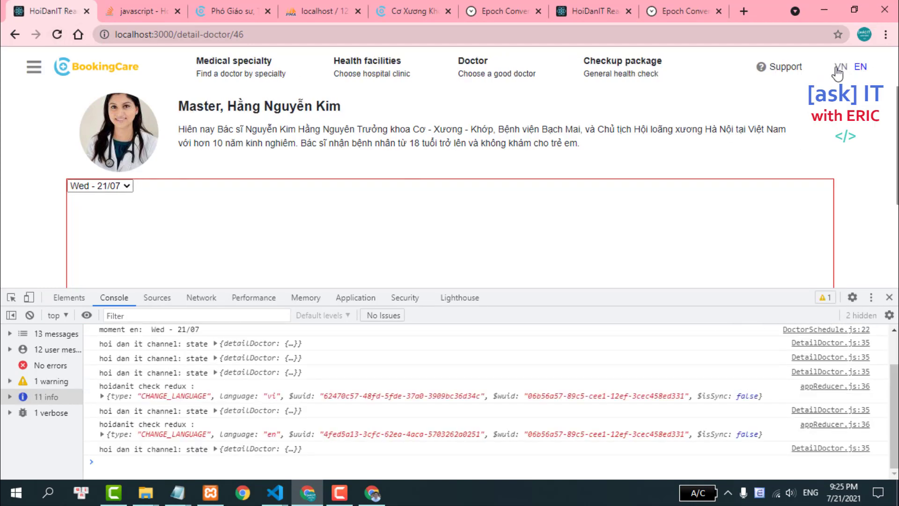
- Check the date dropdown's labels in Vietnamese and English, ending in Vietnamese ('thứ tư - 21/07')
click(841, 67)
click(125, 190)
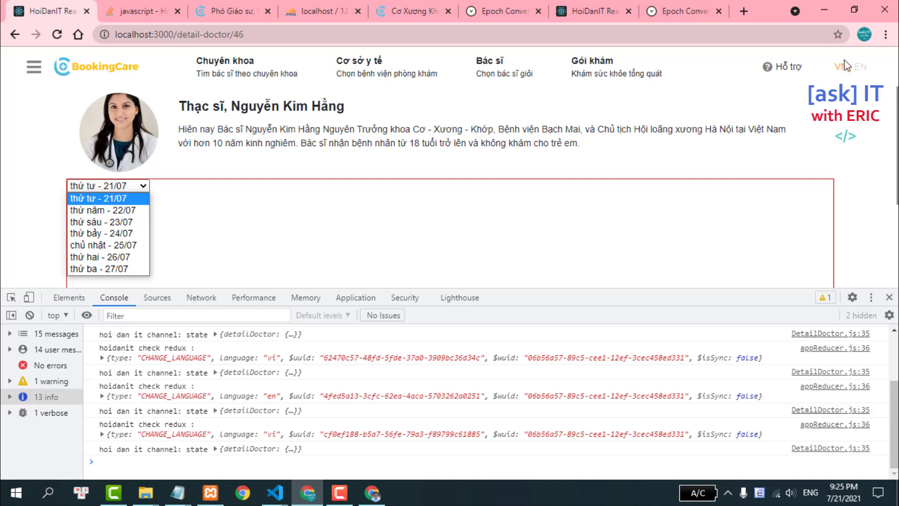
click(860, 68)
click(860, 68)
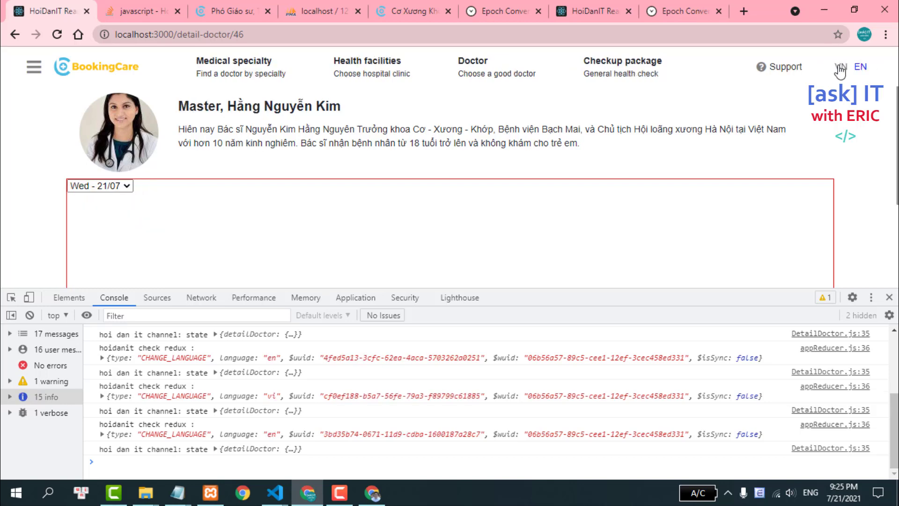
click(840, 67)
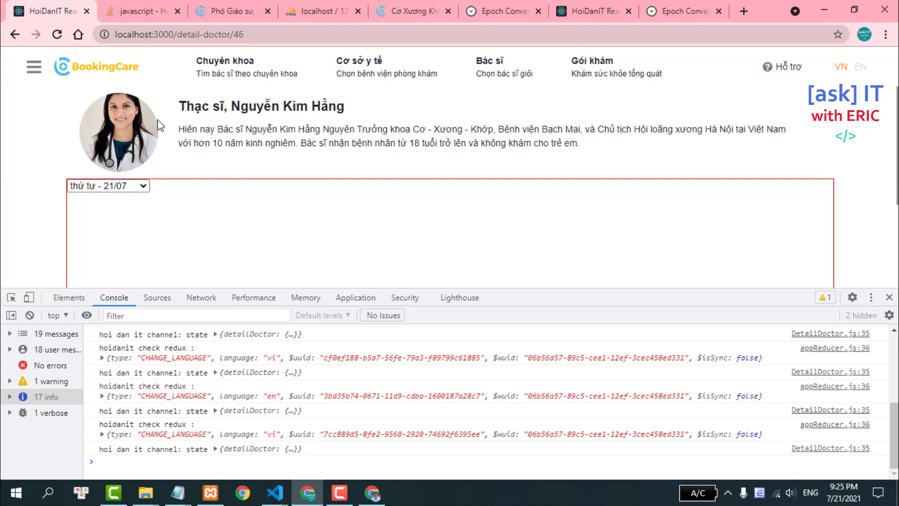
- Toggle the doctor page between English and Vietnamese to check the date labels, ending in Vietnamese
drag(173, 129, 649, 152)
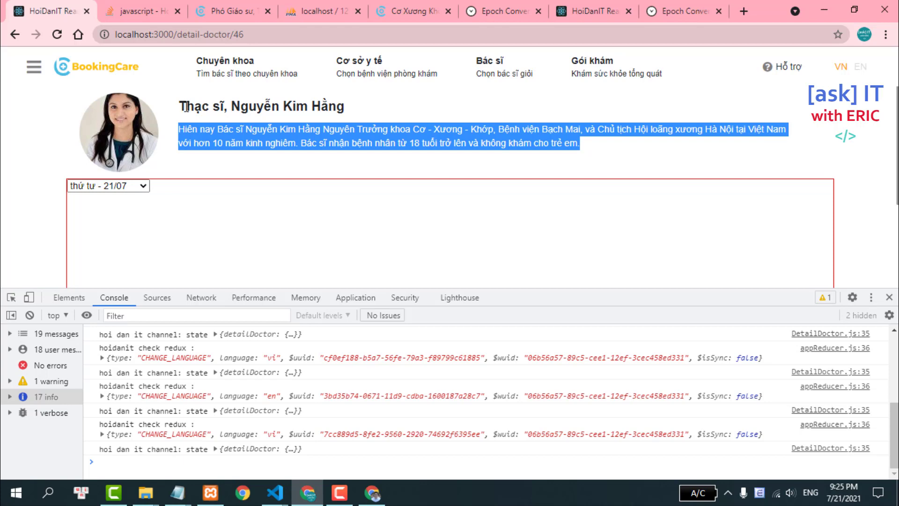
click(859, 68)
click(842, 68)
click(840, 71)
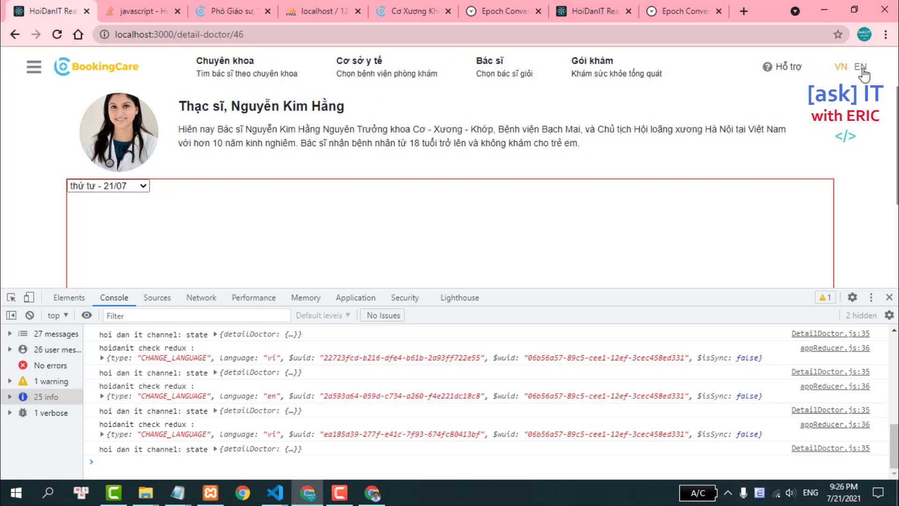
click(861, 66)
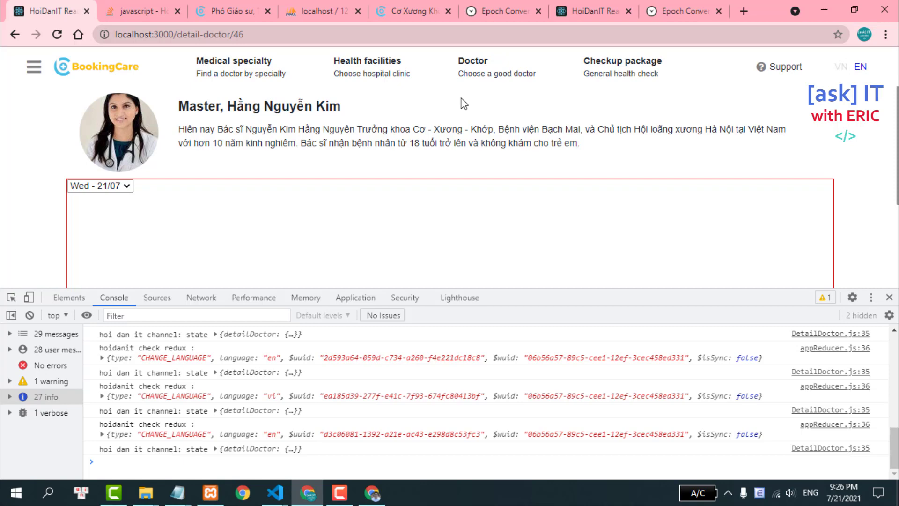
click(840, 66)
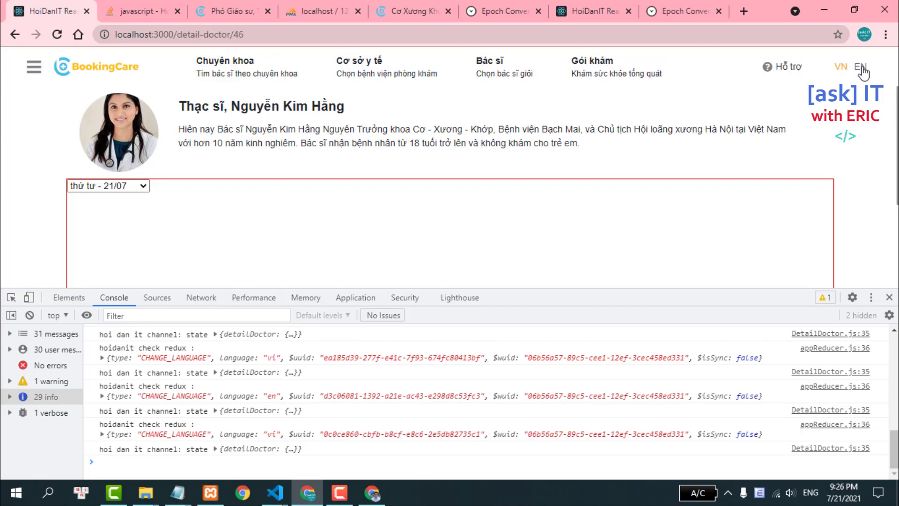
- Comment out the allDays-building lines 24–40 in componentDidMount of DoctorSchedule.js
click(275, 493)
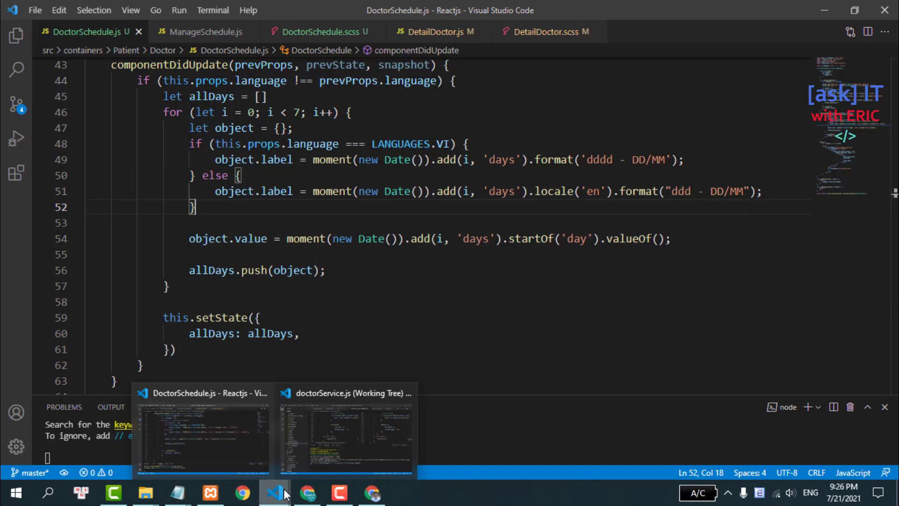
click(278, 232)
scroll(244, 224, up, 3)
scroll(234, 220, up, 3)
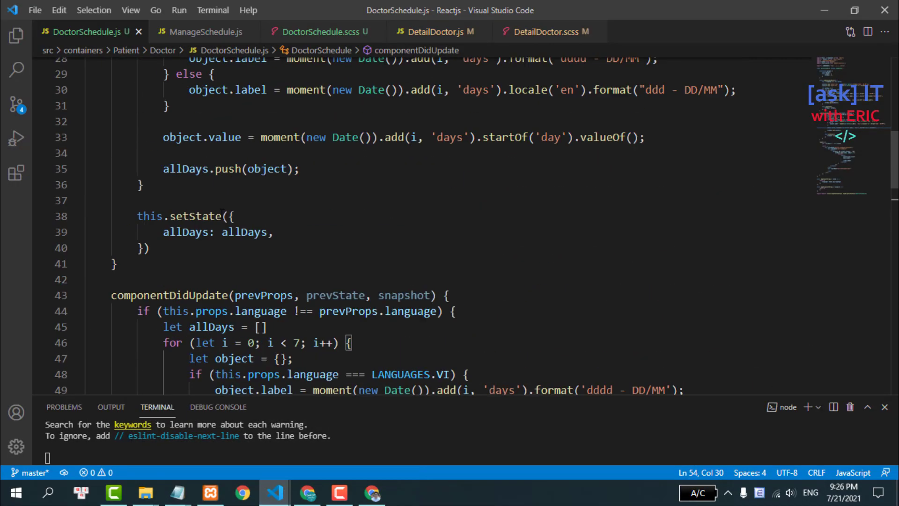
scroll(222, 213, up, 4)
scroll(150, 159, down, 1)
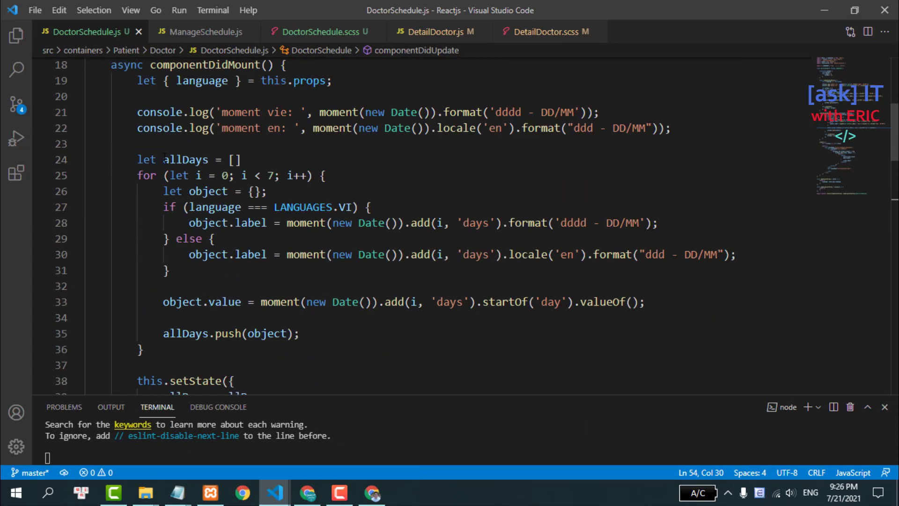
click(126, 177)
scroll(154, 179, down, 2)
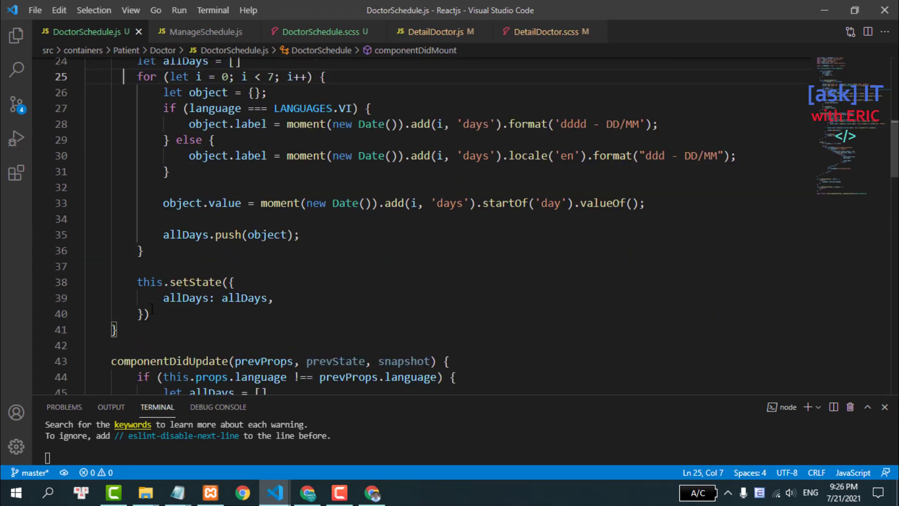
drag(151, 310, 104, 161)
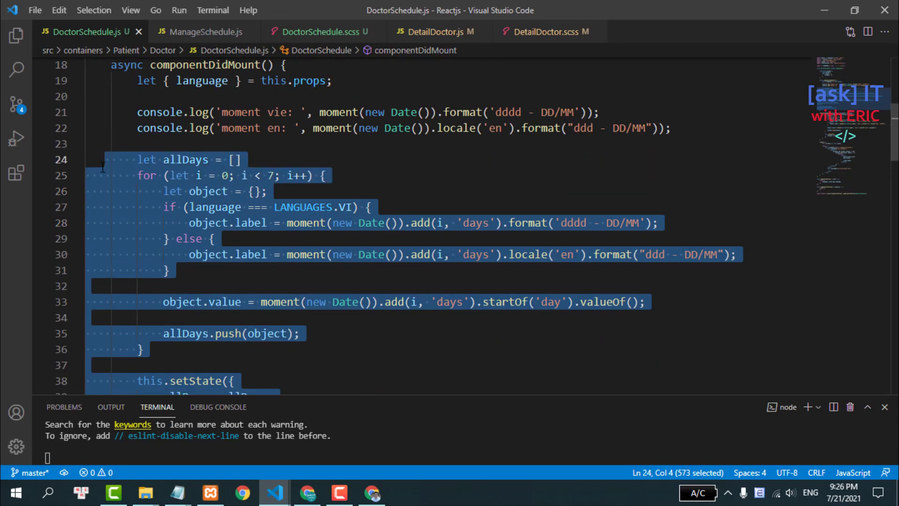
key(ctrl+slash)
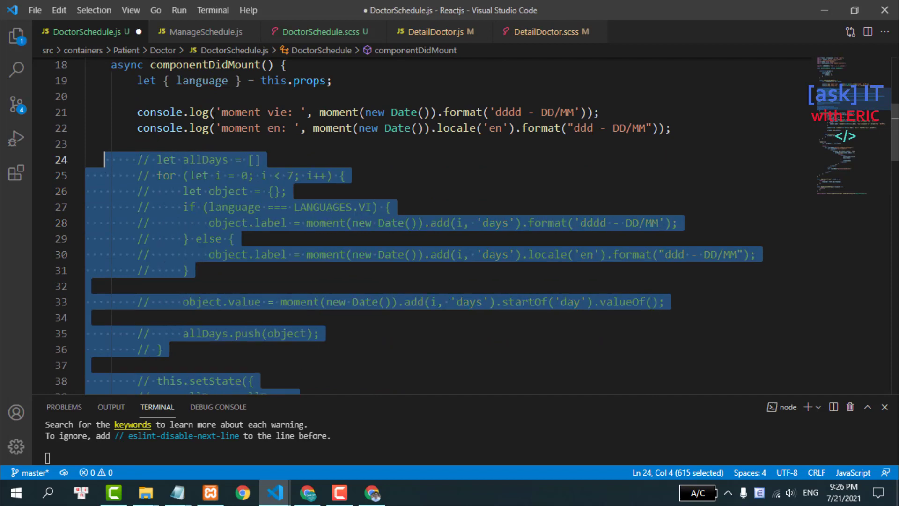
- Save DoctorSchedule.js and return to the doctor page in Chrome
click(221, 128)
key(ctrl+s)
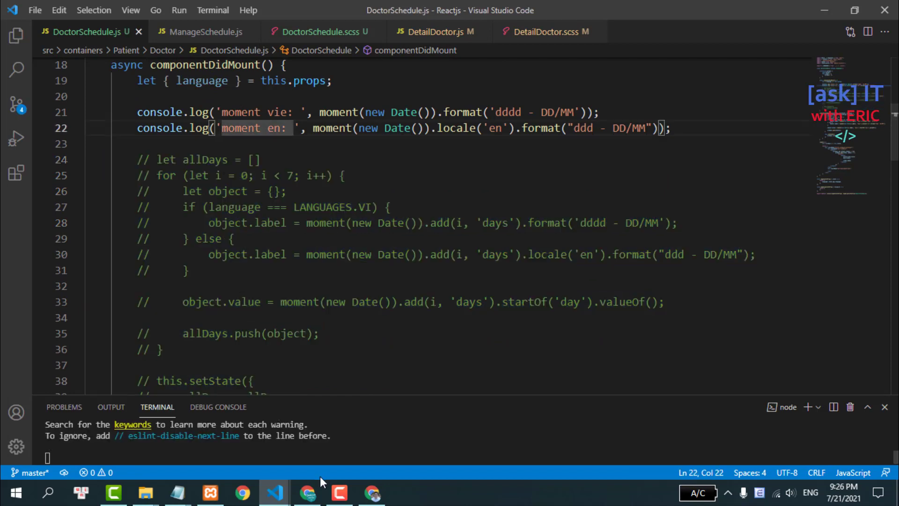
click(307, 492)
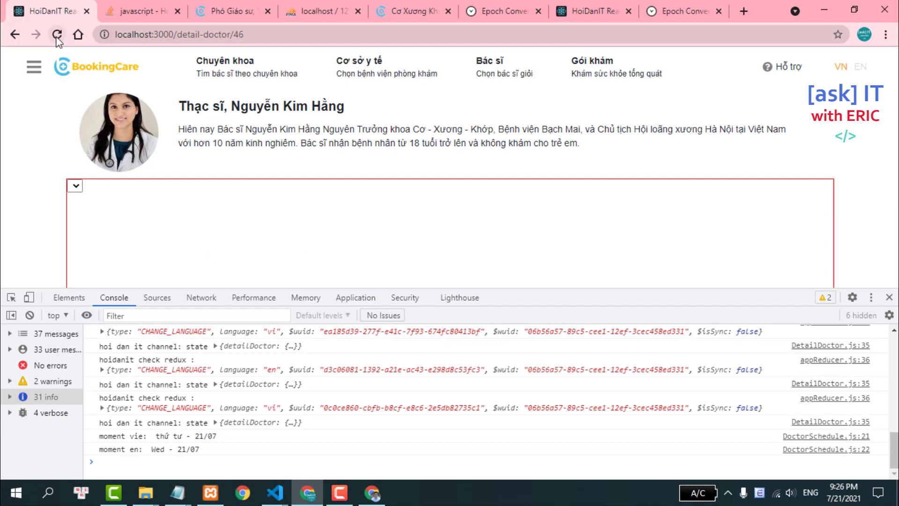
- Reload the doctor page and switch it between English and Vietnamese
click(57, 34)
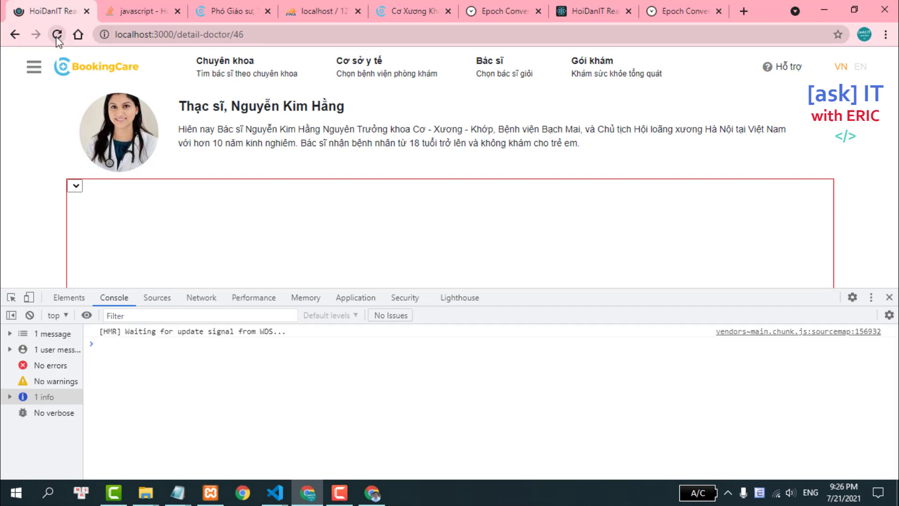
click(860, 67)
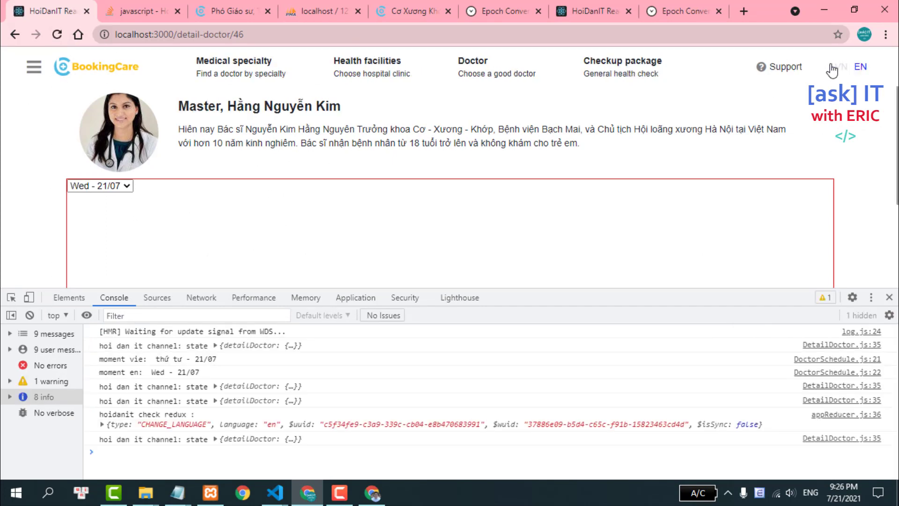
click(840, 67)
click(860, 68)
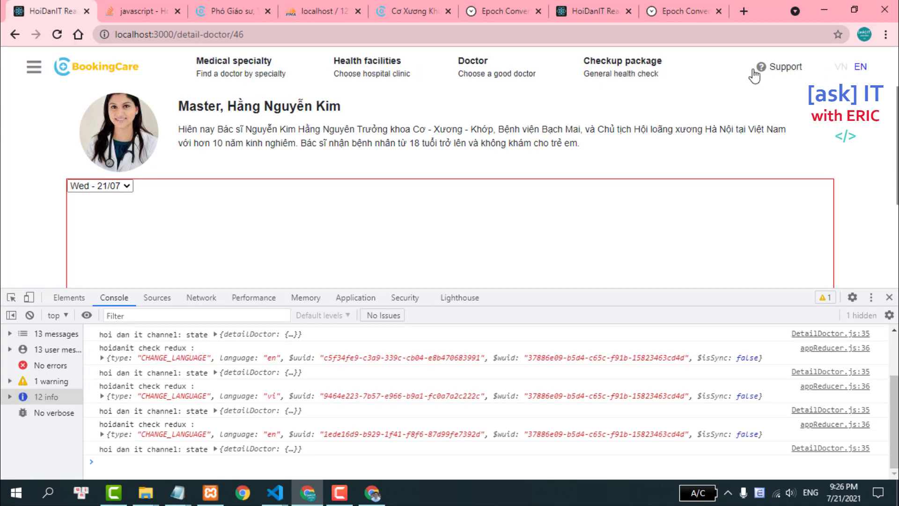
- Reload in Vietnamese, confirm the date dropdown is empty, and return to DoctorSchedule.js
click(57, 34)
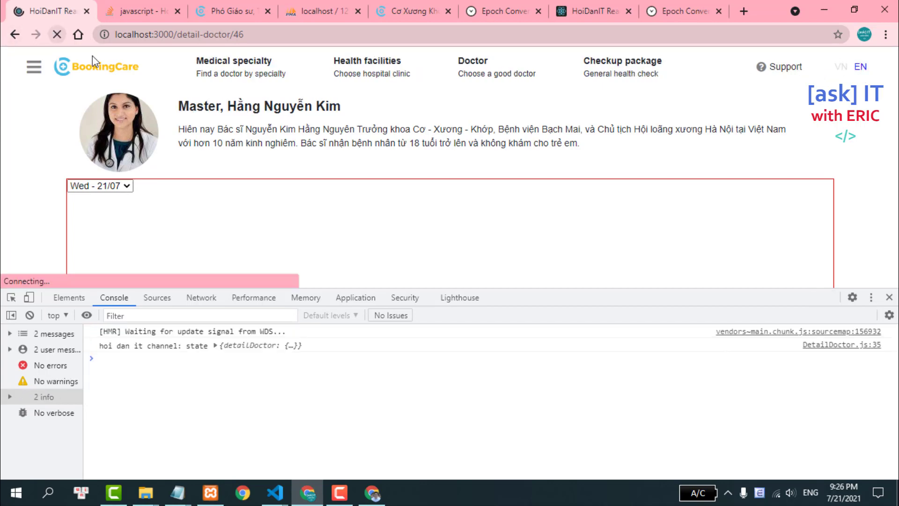
click(841, 67)
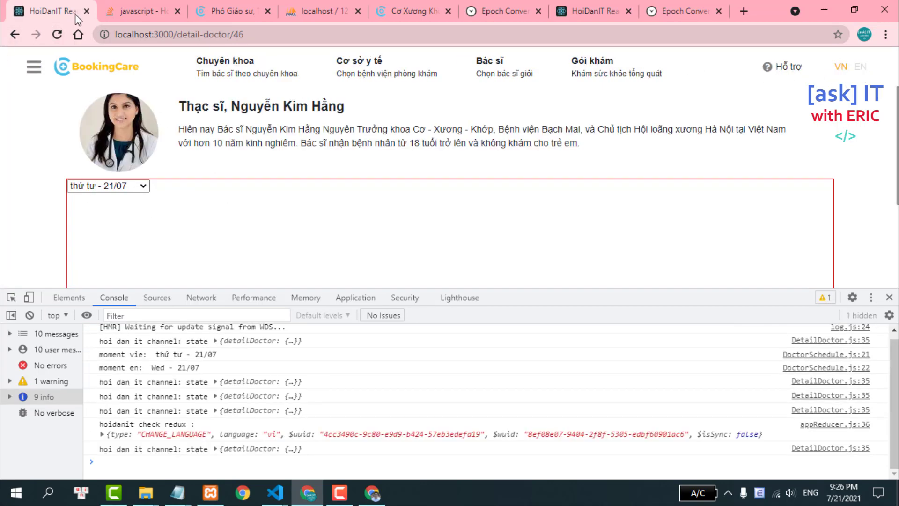
click(57, 34)
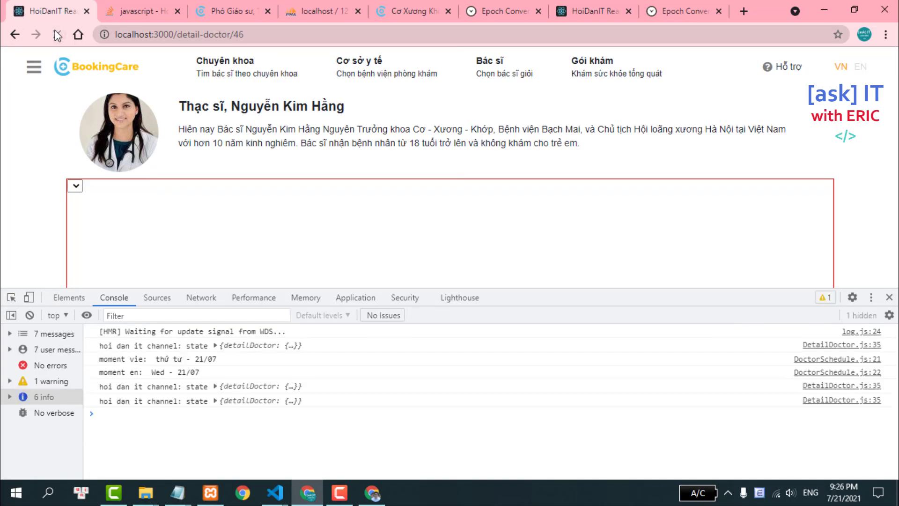
click(78, 190)
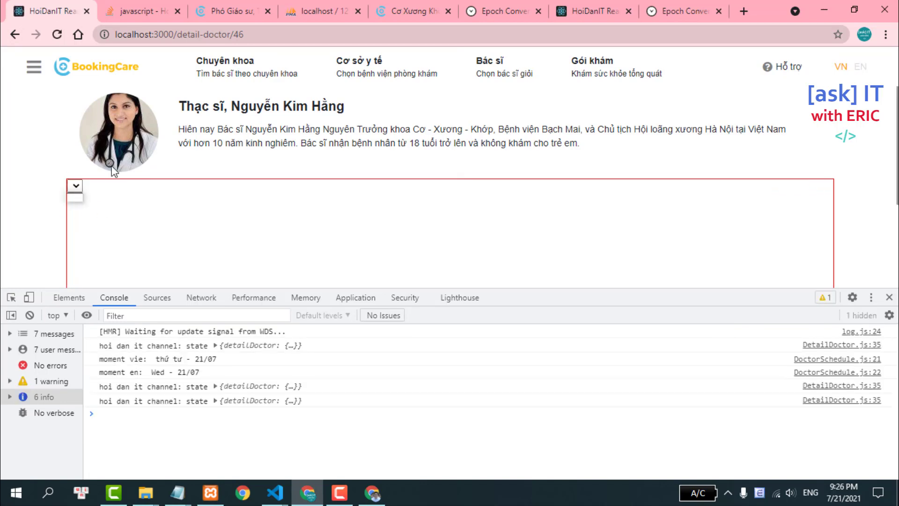
mouse_move(275, 493)
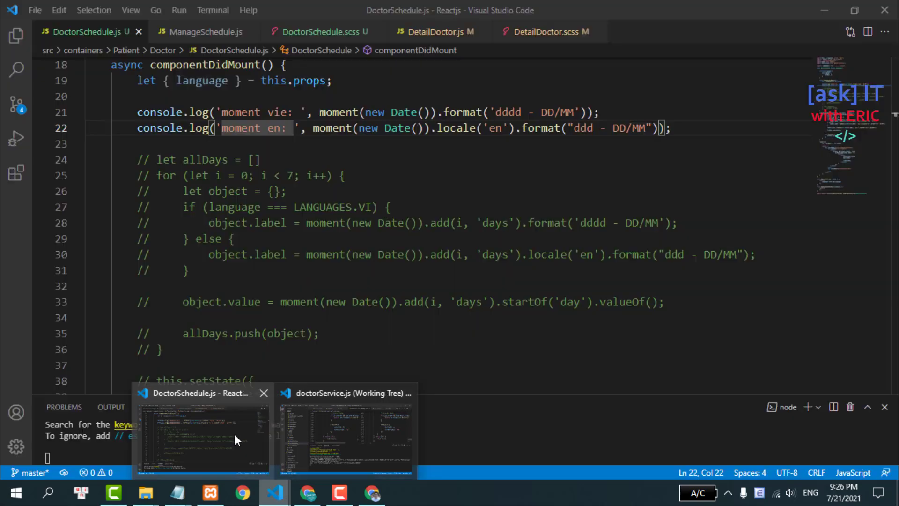
click(234, 431)
- Uncomment the day-list code and add an empty setArrDays = () => { function below componentDidMount
scroll(149, 108, down, 2)
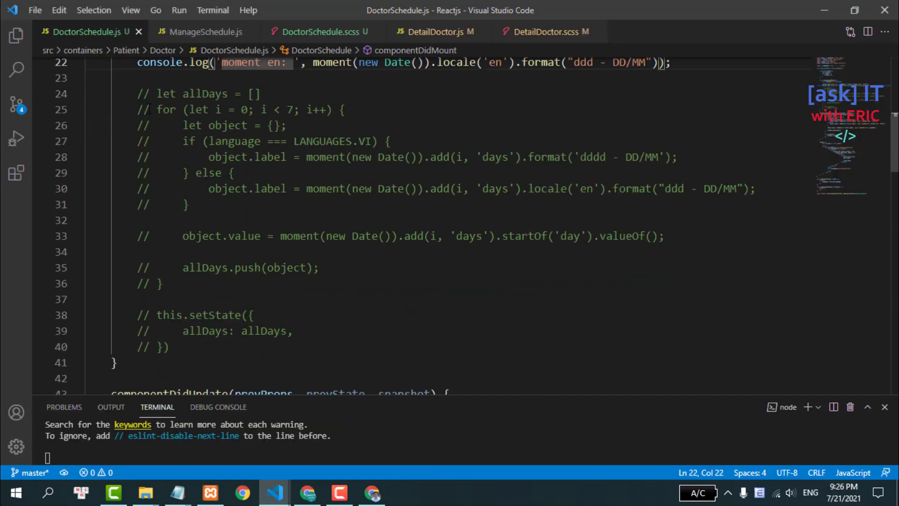
drag(124, 93, 332, 344)
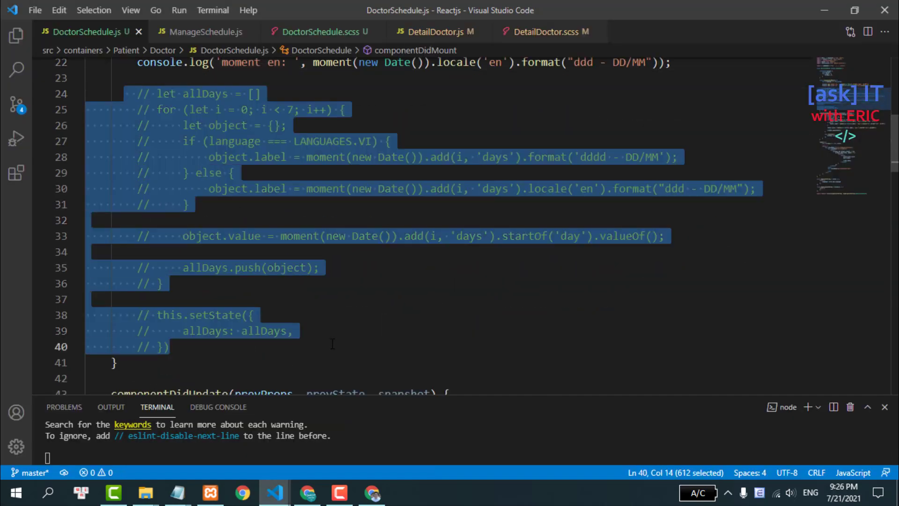
key(ctrl+slash)
scroll(335, 270, down, 3)
click(189, 265)
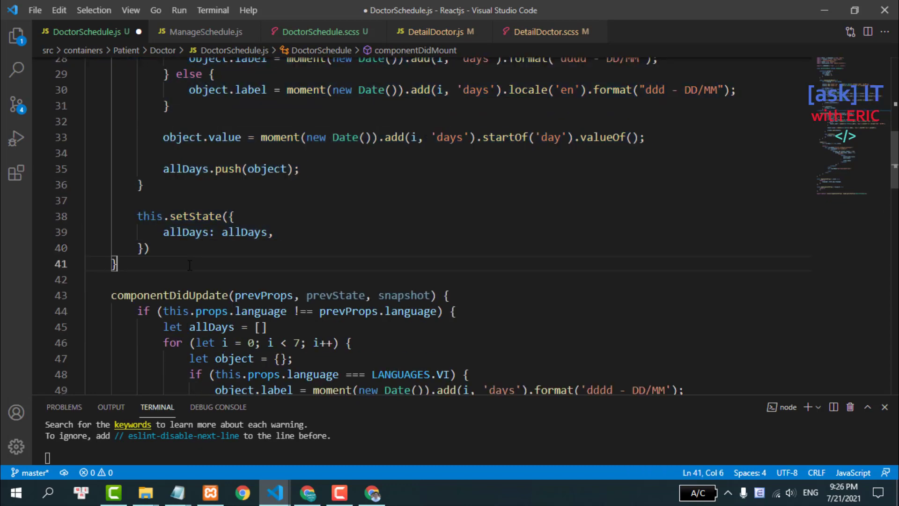
key(Return)
key(Return)
text(set)
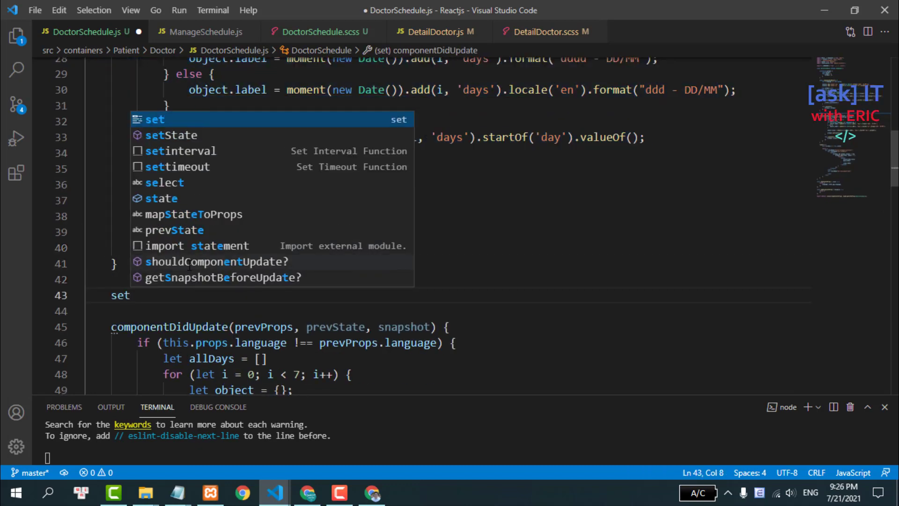
text(Rr)
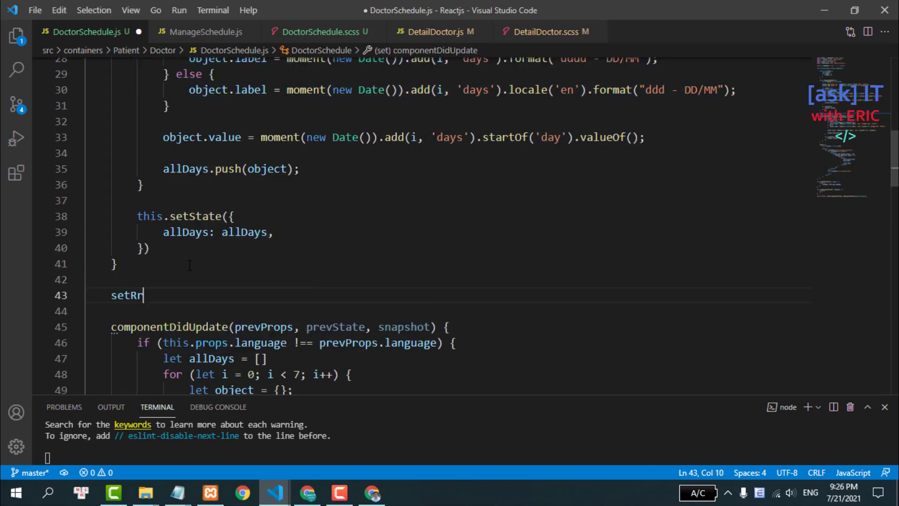
key(BackSpace)
key(BackSpace)
text(ArrDa)
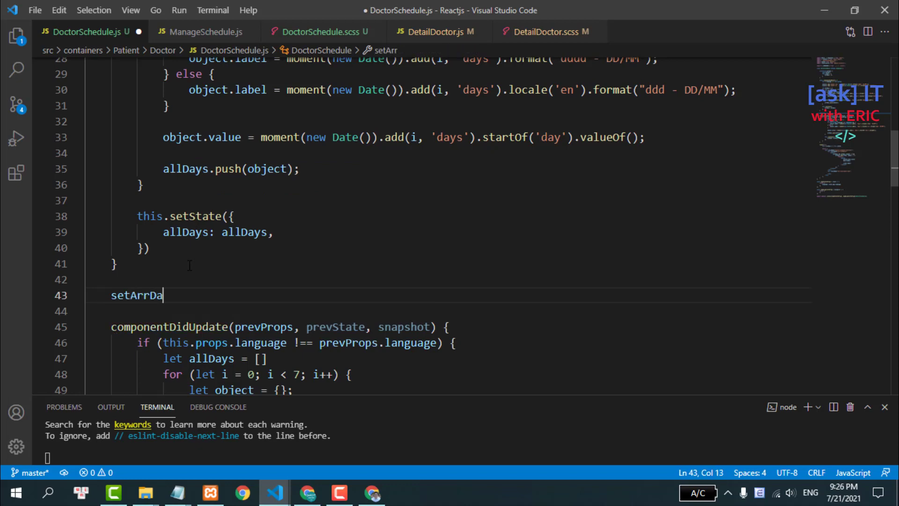
text(ys = () =)
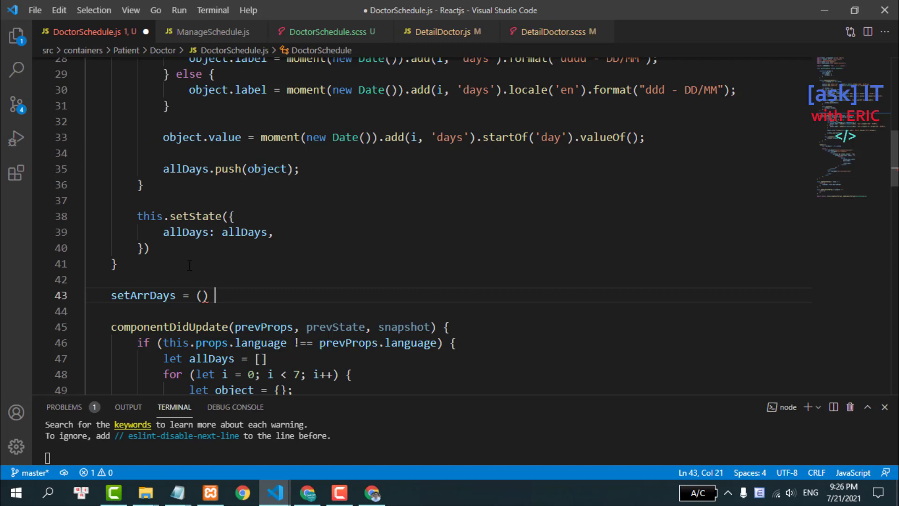
text(> {)
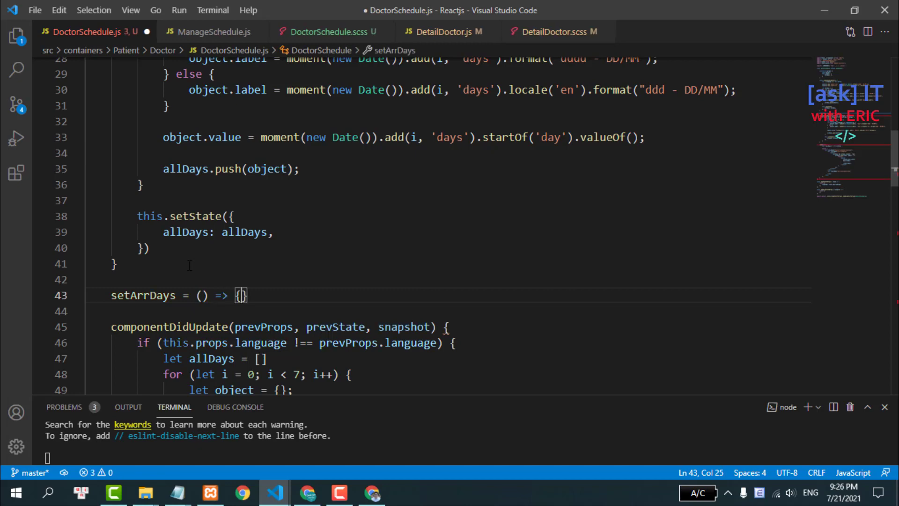
key(Return)
- Move the day-list building code from componentDidMount into the setArrDays body
scroll(190, 265, up, 2)
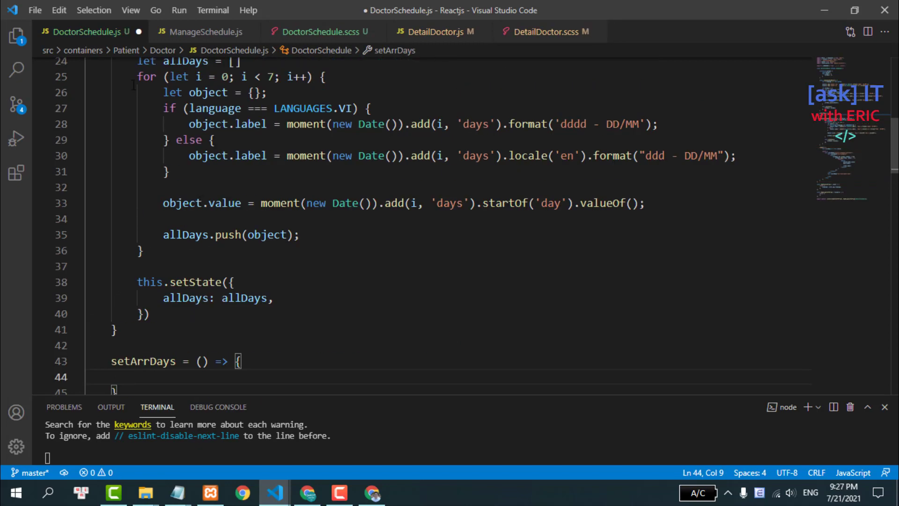
scroll(133, 121, up, 1)
drag(133, 94, 237, 278)
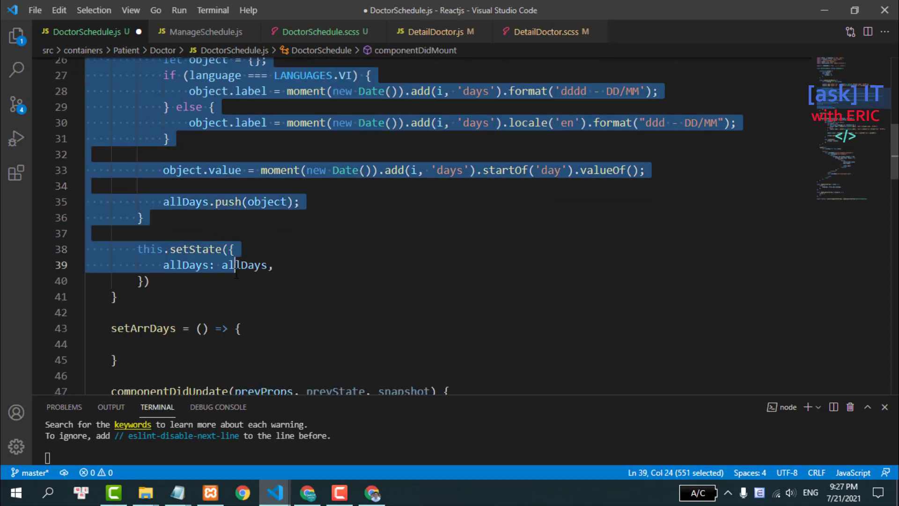
key(ctrl+x)
scroll(155, 153, up, 2)
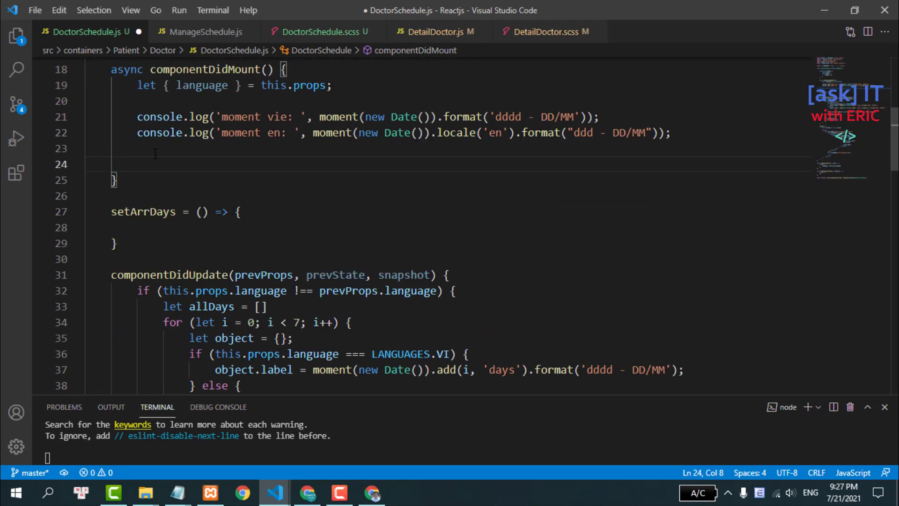
click(144, 235)
key(ctrl+v)
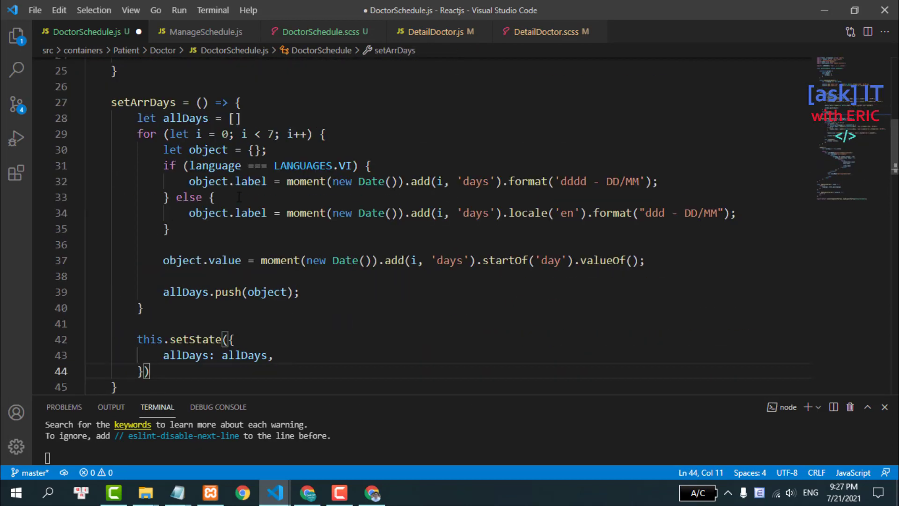
- Give setArrDays a language parameter
scroll(205, 170, up, 2)
double_click(207, 233)
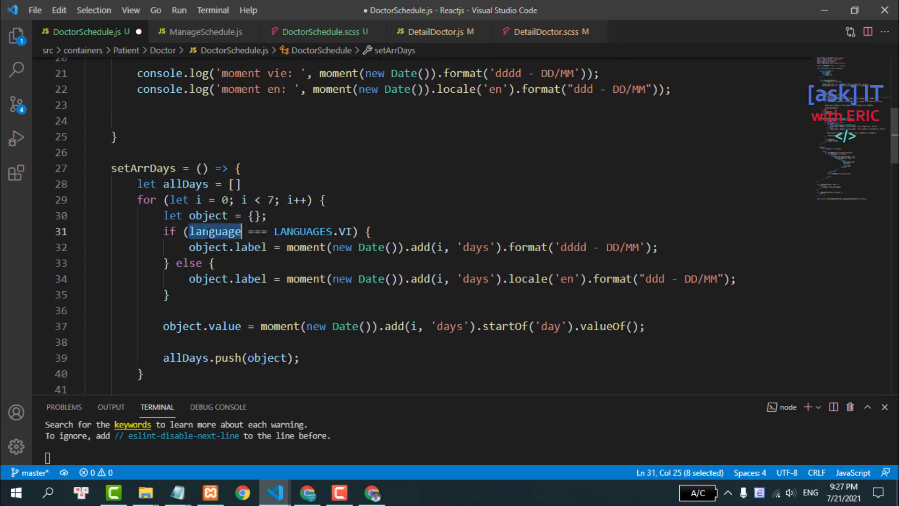
click(201, 168)
key(ctrl+v)
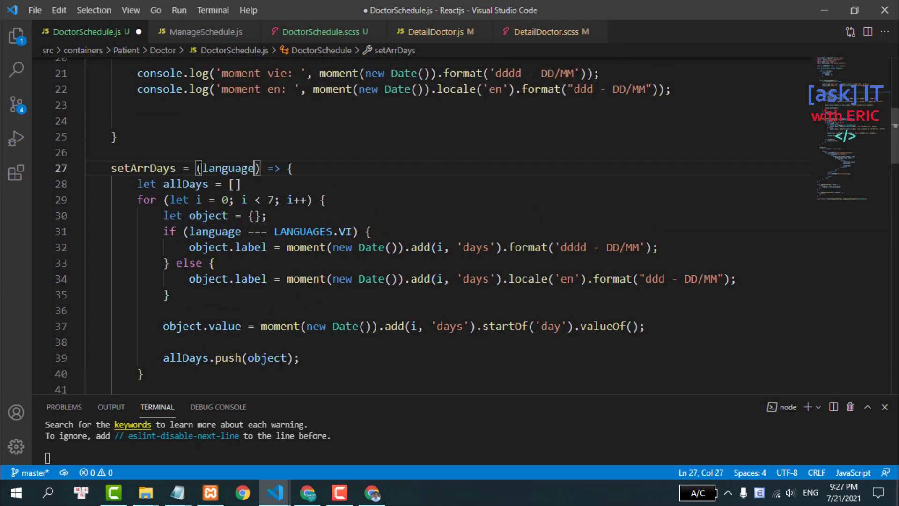
- Call this.setArrDays(language); inside componentDidMount
click(170, 167)
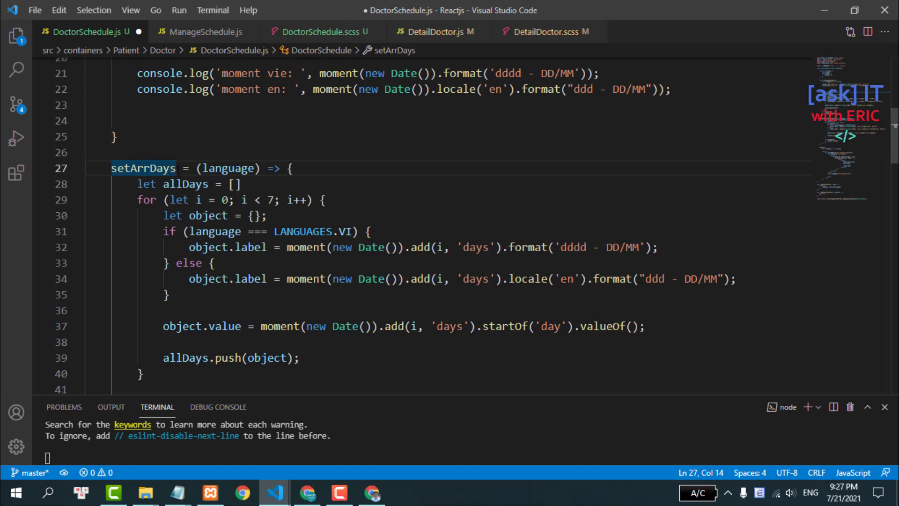
double_click(163, 168)
scroll(150, 200, up, 3)
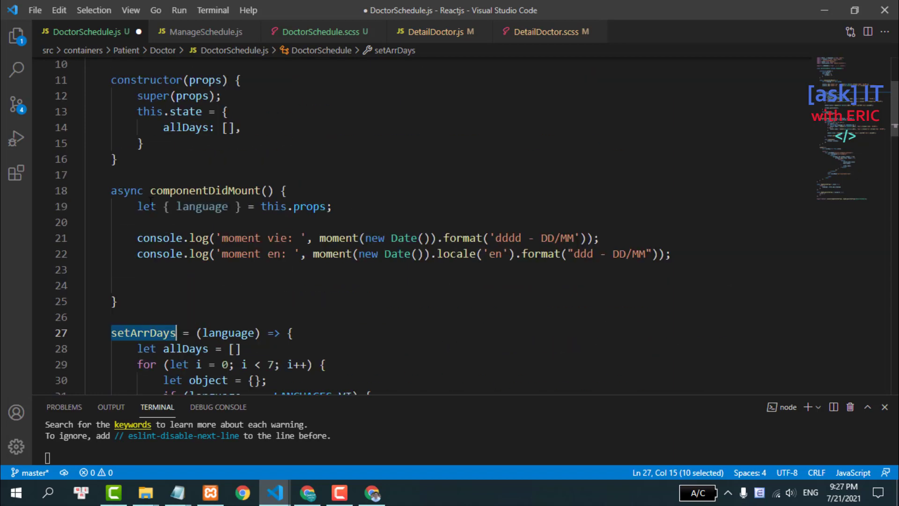
click(151, 273)
text(this.)
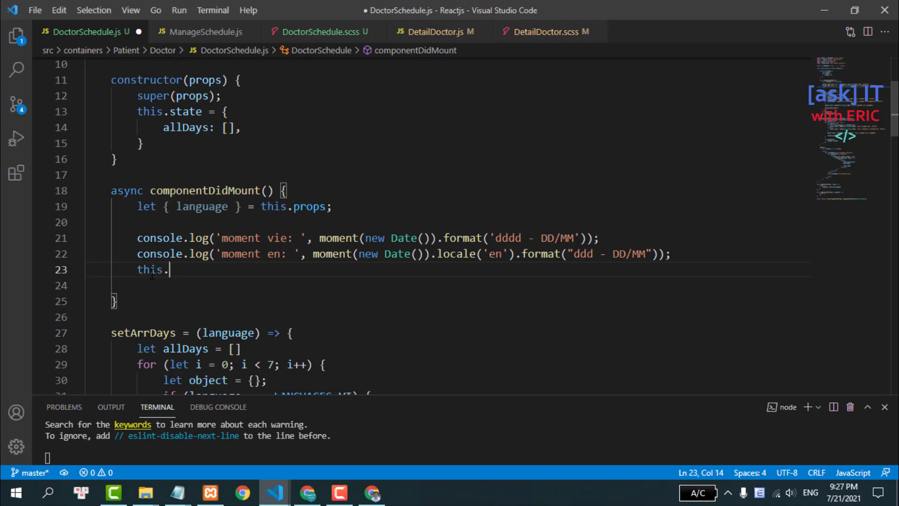
text(set)
key(BackSpace)
key(BackSpace)
text(setArrDays(la)
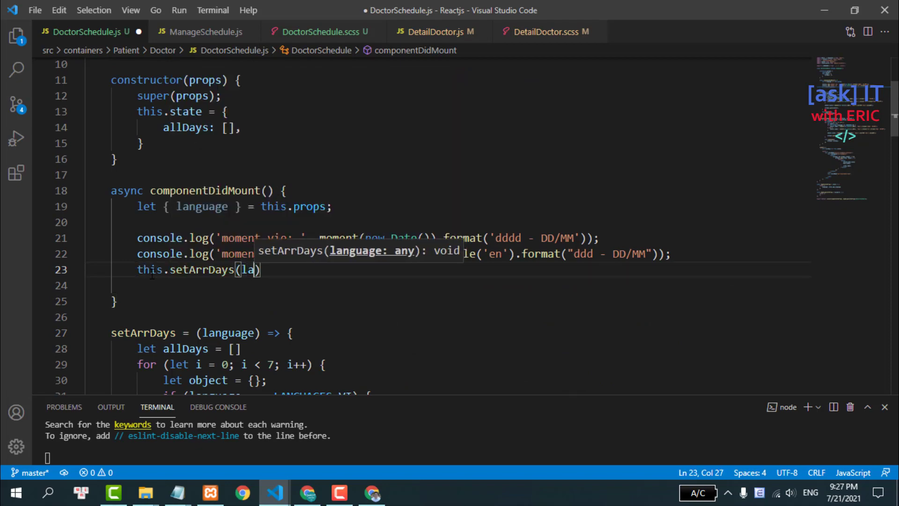
text(nguage)
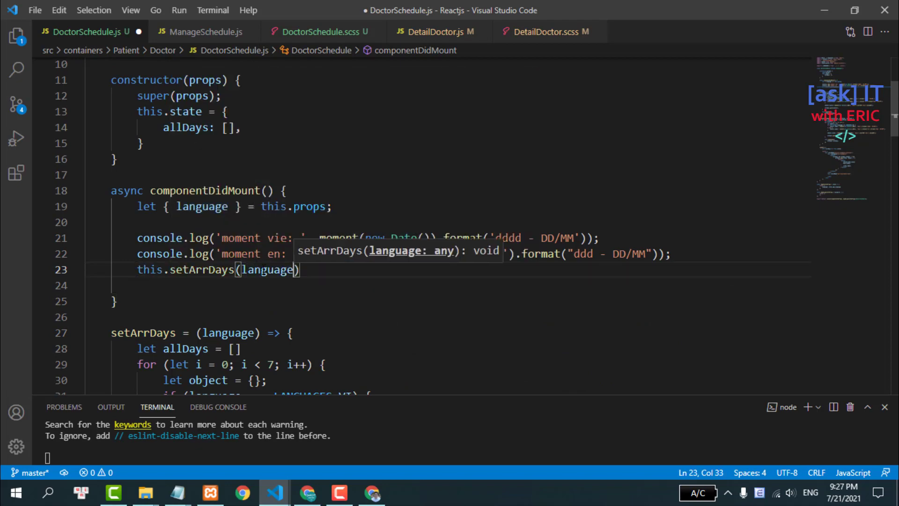
click(320, 270)
text(;)
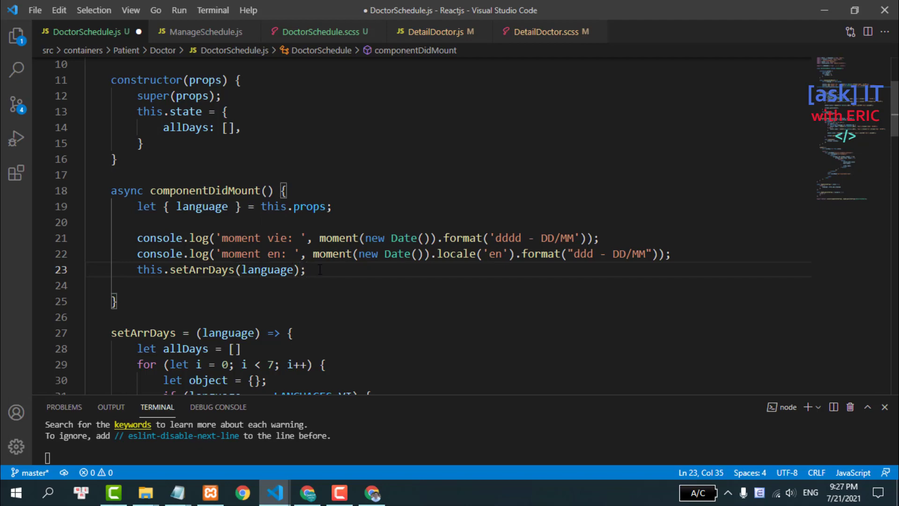
scroll(320, 270, down, 2)
drag(134, 179, 372, 176)
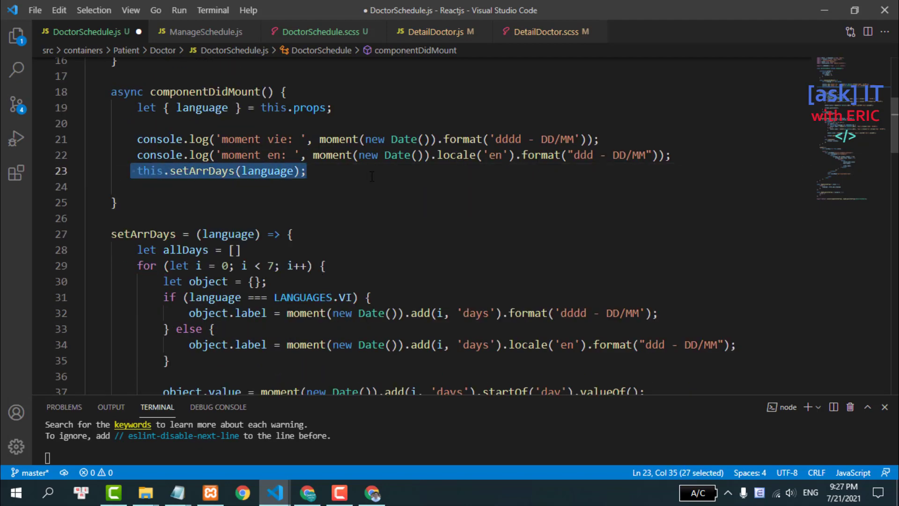
- Remove the blank lines before allDays.push and above object.value in setArrDays
scroll(203, 170, down, 2)
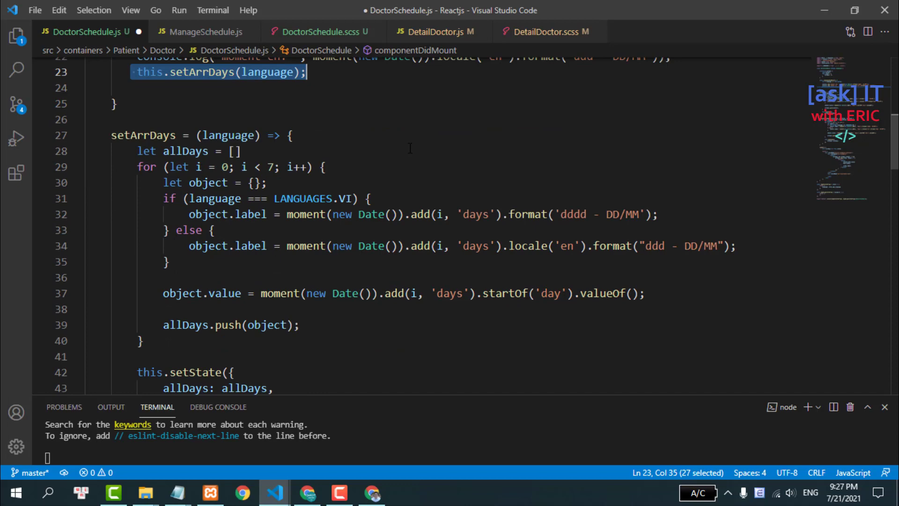
scroll(340, 208, down, 1)
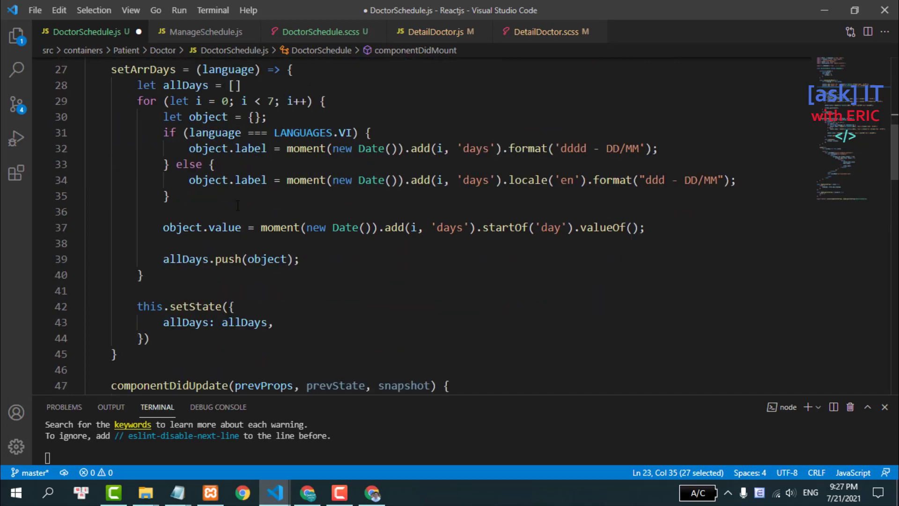
click(211, 247)
key(BackSpace)
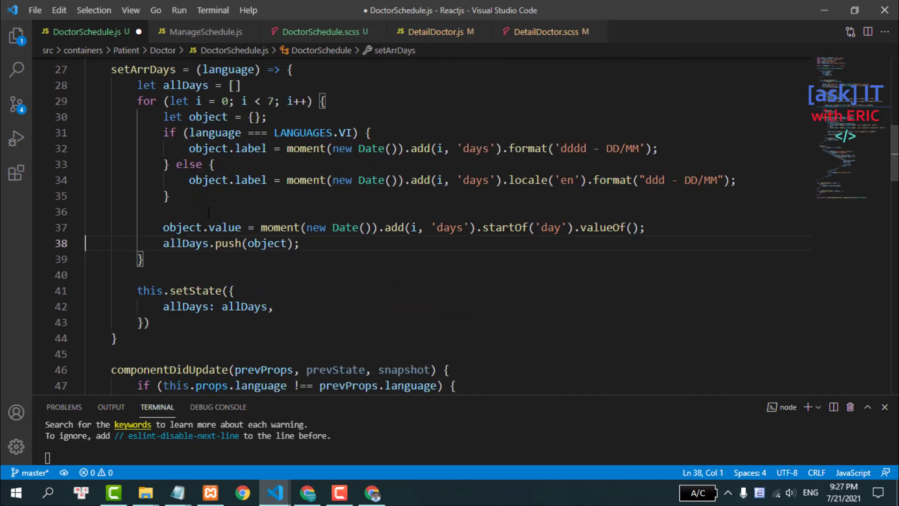
click(208, 212)
key(Delete)
click(185, 275)
- Cut the duplicated day-list code out of componentDidUpdate's language-change check
scroll(173, 243, down, 2)
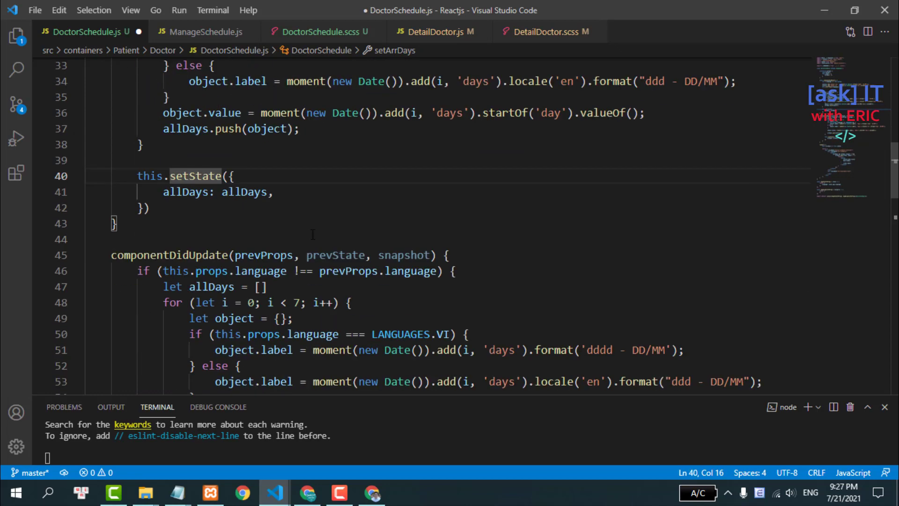
scroll(158, 209, down, 1)
drag(159, 189, 259, 340)
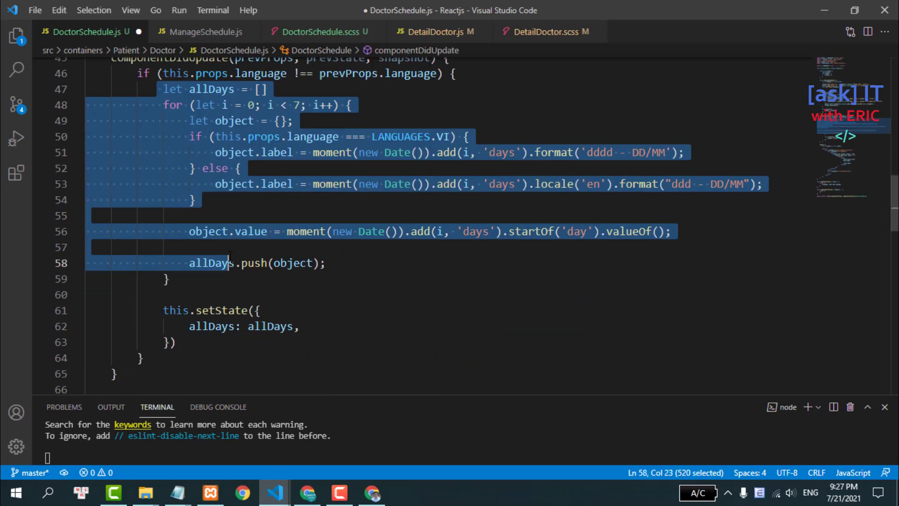
key(ctrl+x)
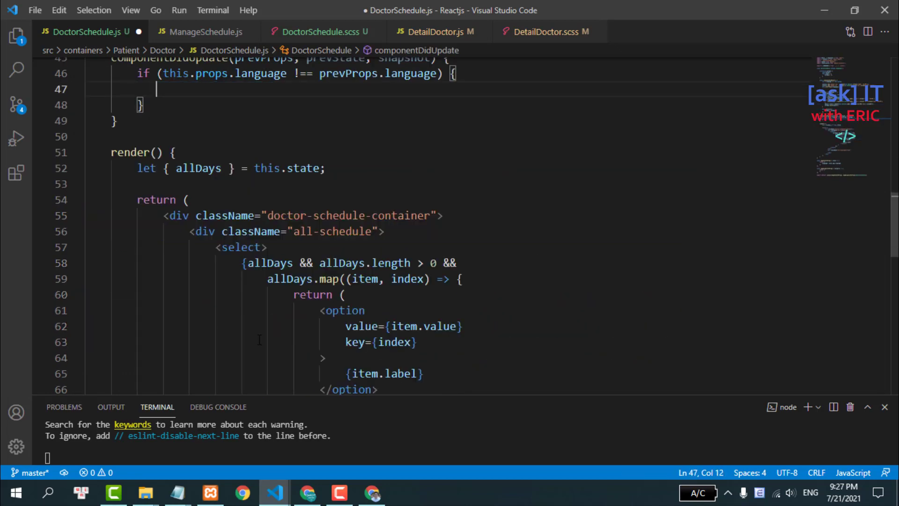
scroll(196, 253, up, 2)
key(Return)
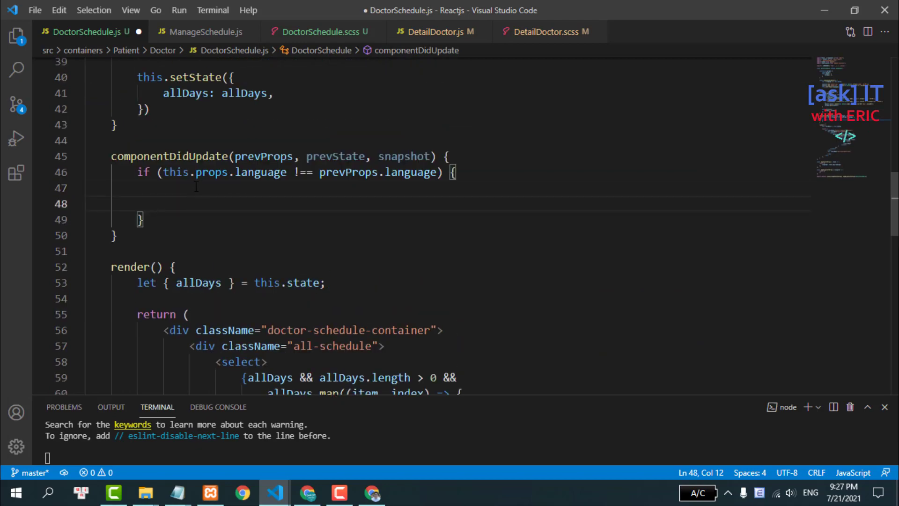
- Copy the setArrDays(language) call into componentDidUpdate's language-change check
scroll(196, 187, up, 2)
drag(124, 143, 190, 171)
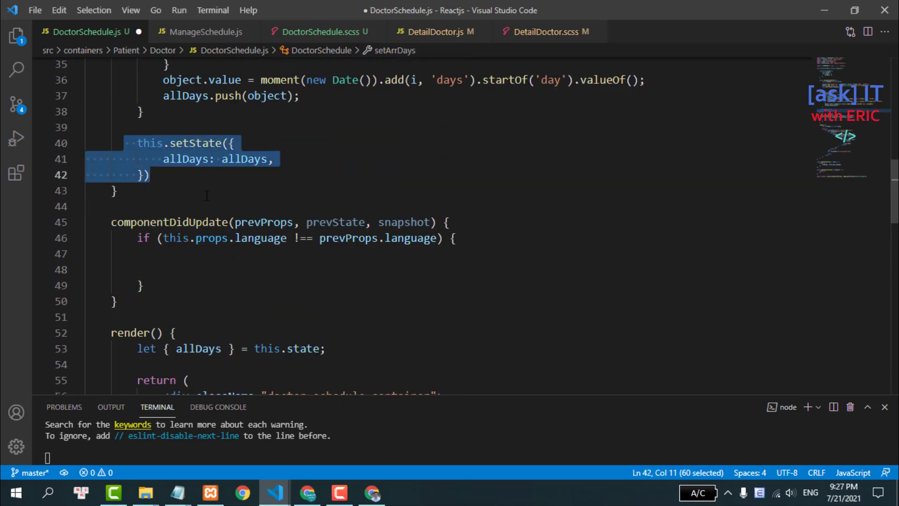
scroll(206, 195, up, 3)
scroll(206, 195, up, 3)
drag(124, 137, 343, 140)
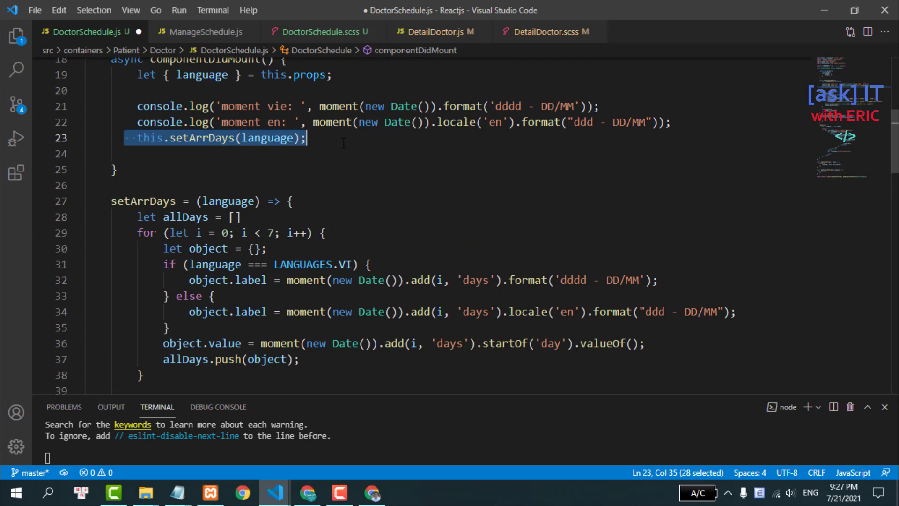
key(ctrl+c)
scroll(300, 191, down, 3)
scroll(300, 191, down, 2)
click(326, 301)
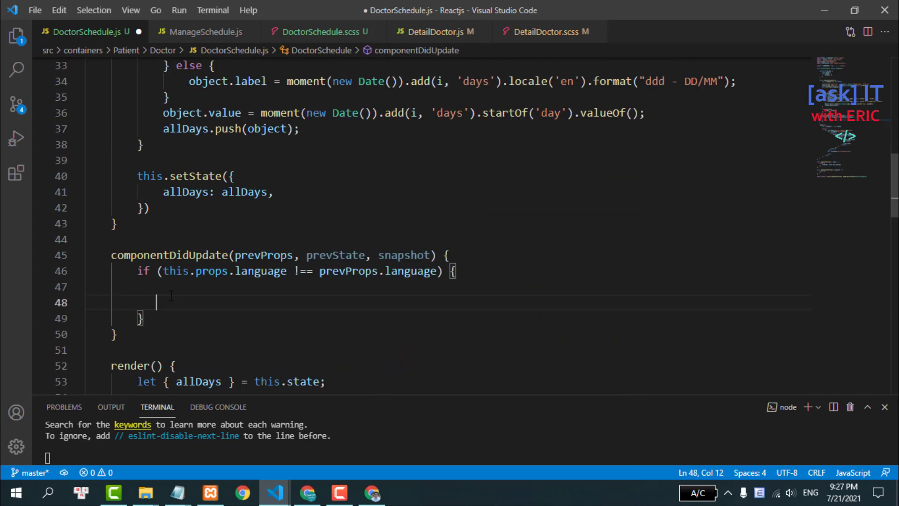
key(ctrl+v)
- Change the call's argument to this.props.language, remove the empty line, and save DoctorSchedule.js
drag(163, 271, 287, 272)
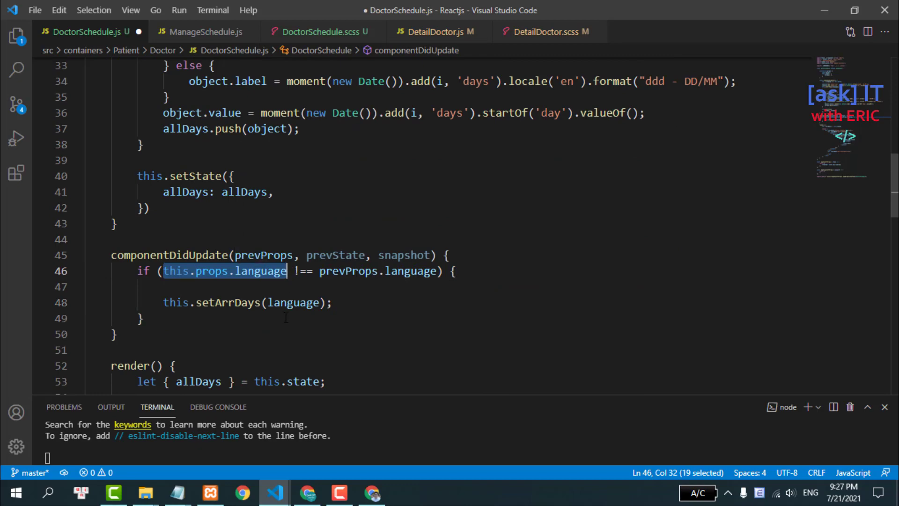
key(ctrl+c)
double_click(288, 302)
key(ctrl+v)
click(239, 288)
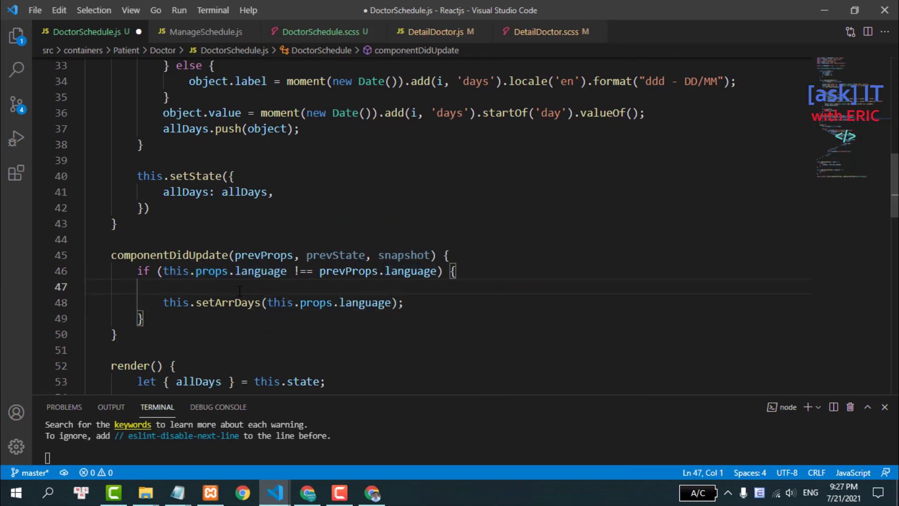
key(Delete)
key(ctrl+s)
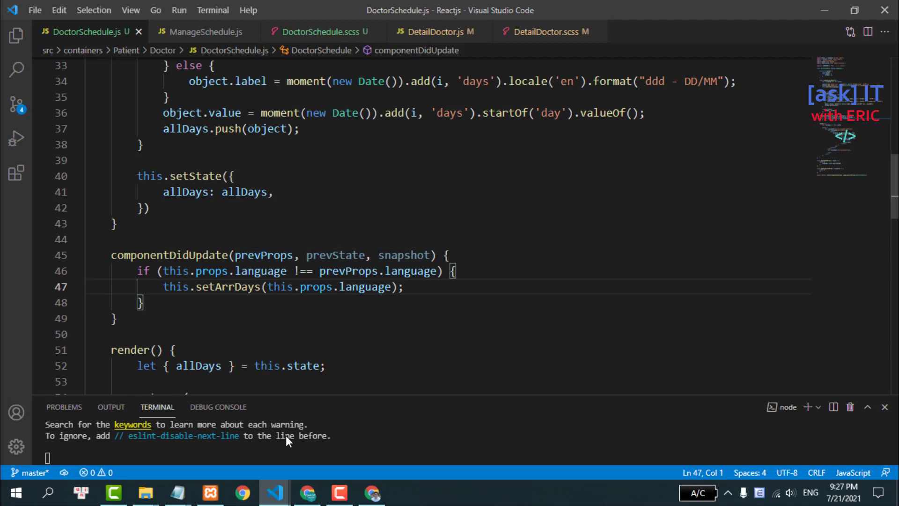
- Reload the doctor page and pick thứ sáu - 23/07, then chủ nhật - 25/07
click(308, 492)
click(57, 34)
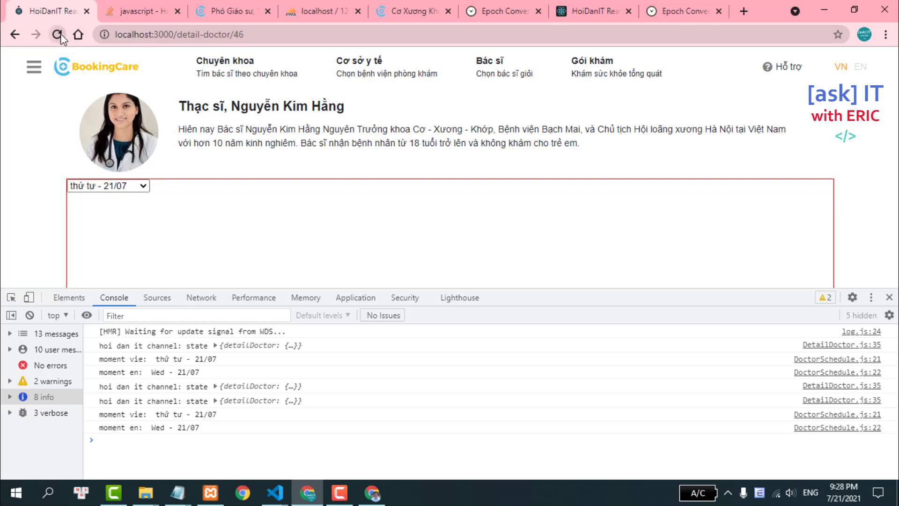
click(144, 185)
click(124, 222)
click(125, 188)
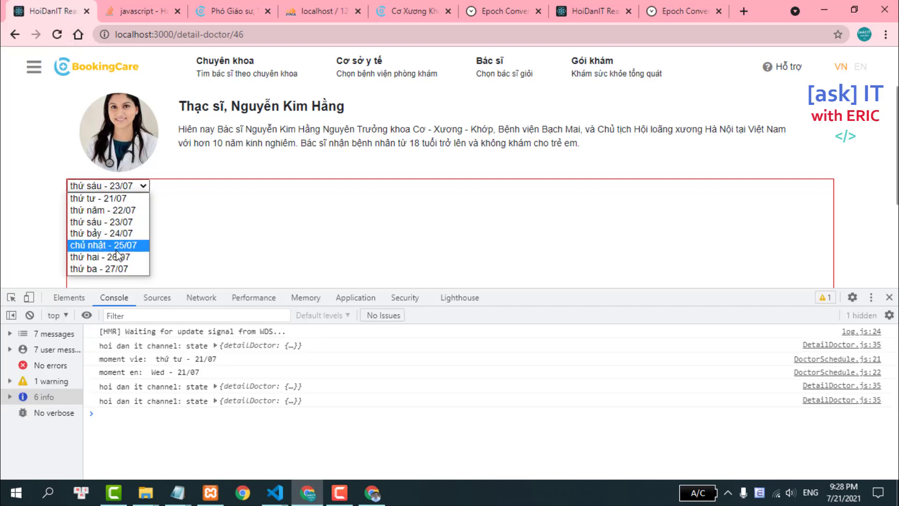
click(117, 249)
- Switch between English and Vietnamese, view the English day list, and clear the DevTools console
click(862, 66)
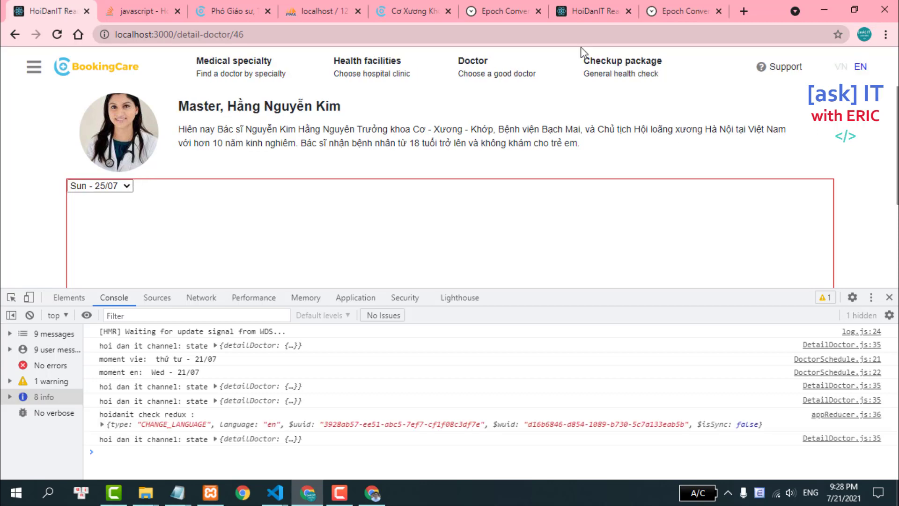
click(843, 66)
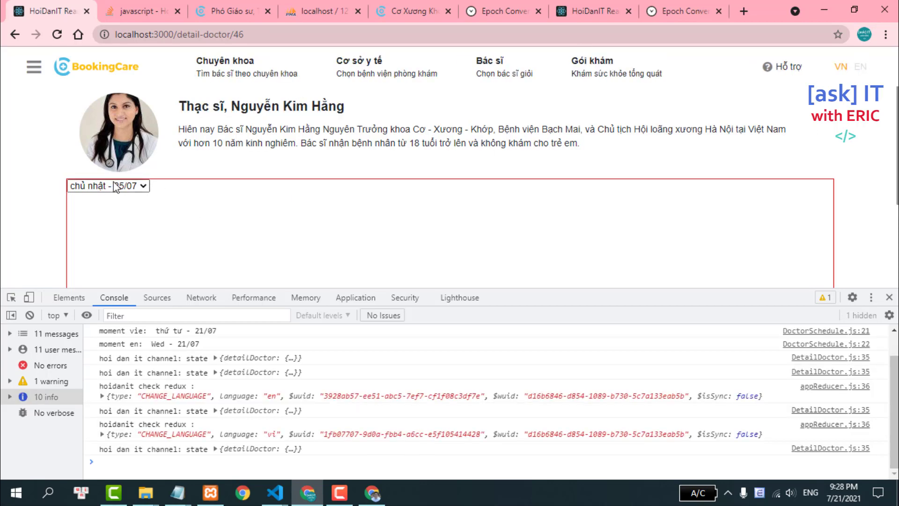
click(860, 70)
click(105, 186)
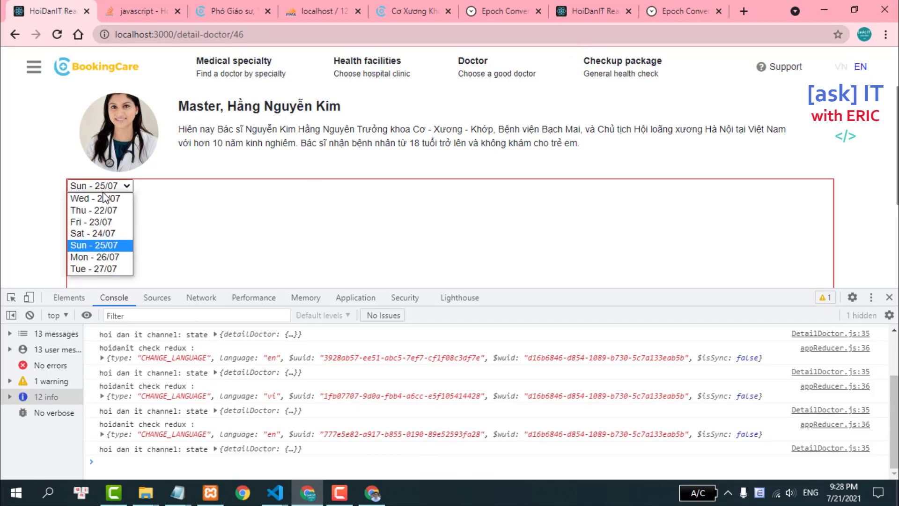
click(840, 66)
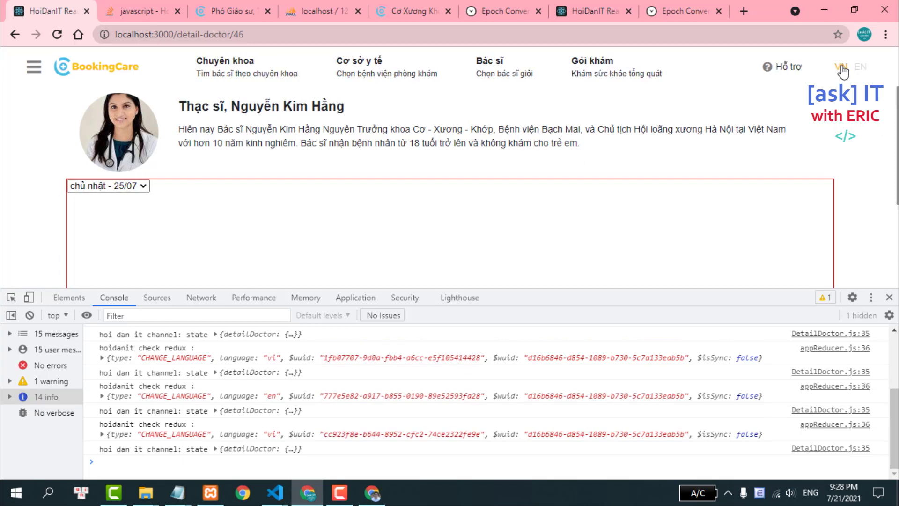
click(29, 315)
- Pick several days in turn: 24/07, 23/07, 25/07, 27/07, then 23/07
click(138, 187)
click(108, 233)
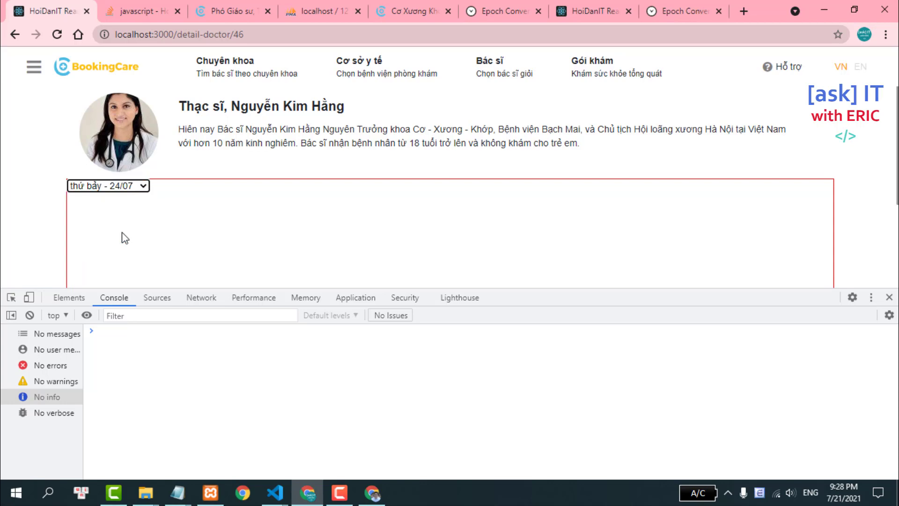
scroll(523, 197, down, 3)
scroll(255, 190, up, 1)
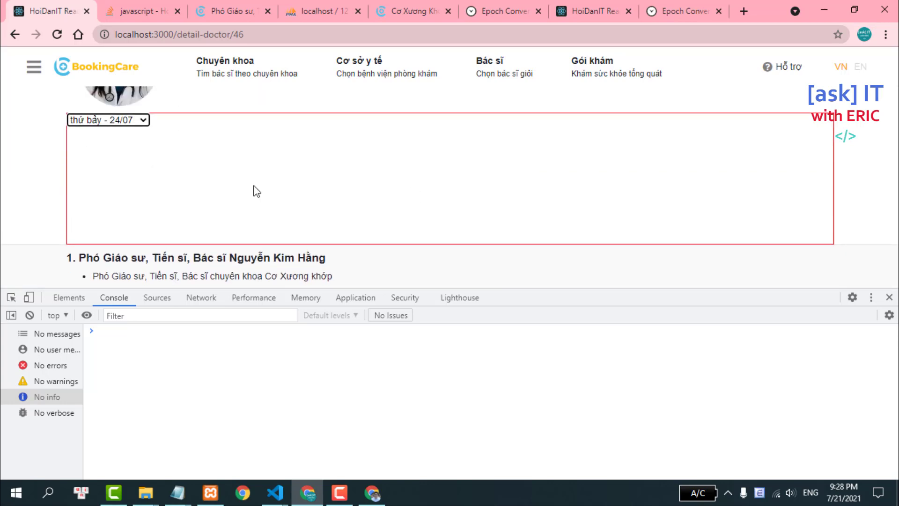
click(116, 121)
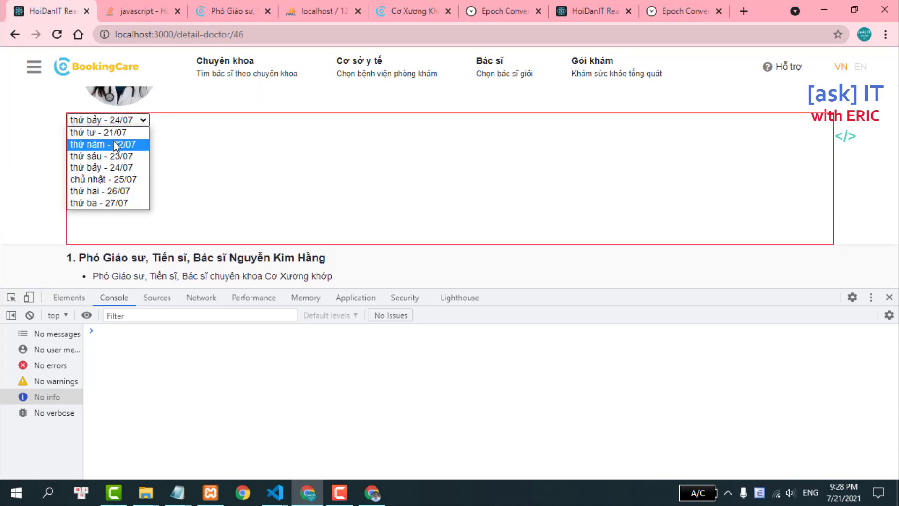
click(108, 157)
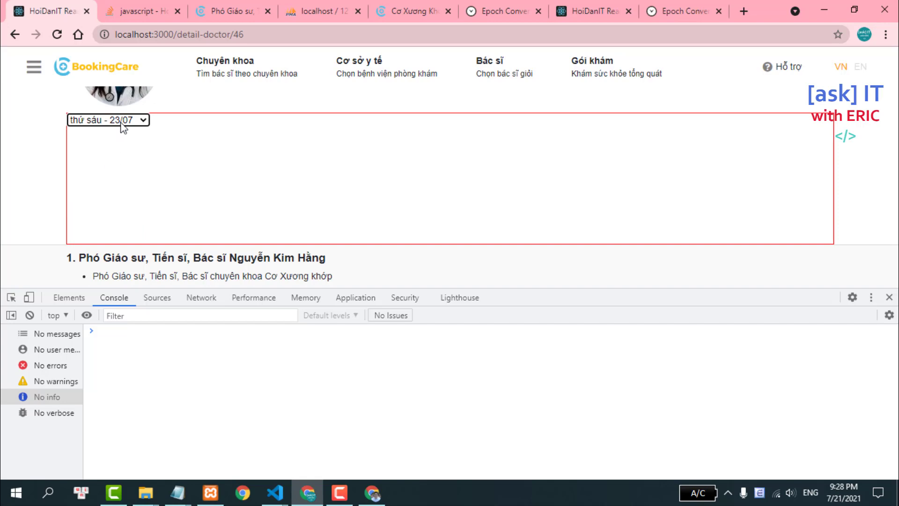
click(122, 124)
click(104, 179)
click(118, 122)
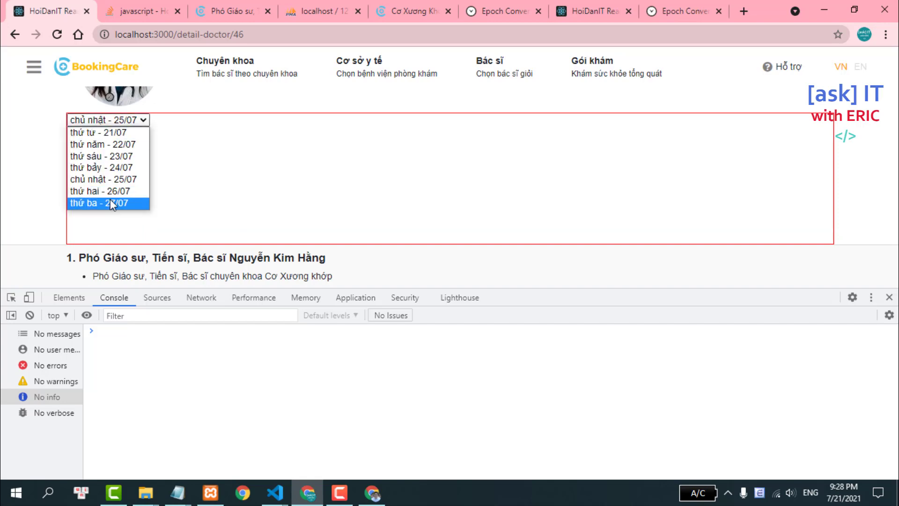
click(114, 203)
click(118, 121)
click(114, 156)
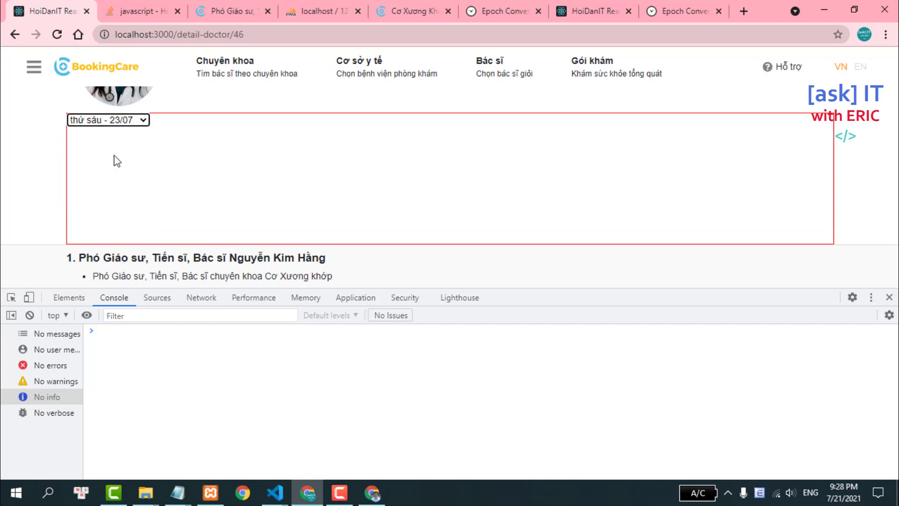
- Select doctor id 46 in the address bar, then choose thứ năm - 22/07
scroll(198, 117, up, 2)
drag(254, 38, 240, 36)
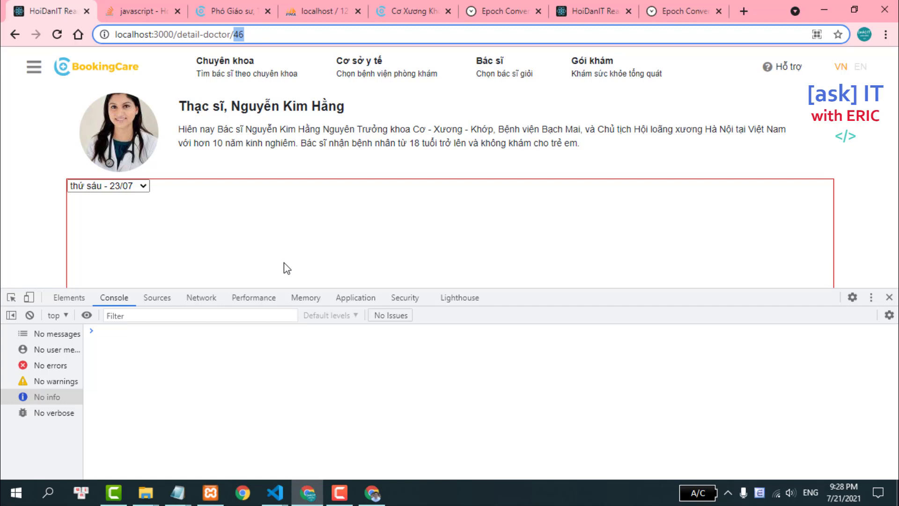
click(94, 186)
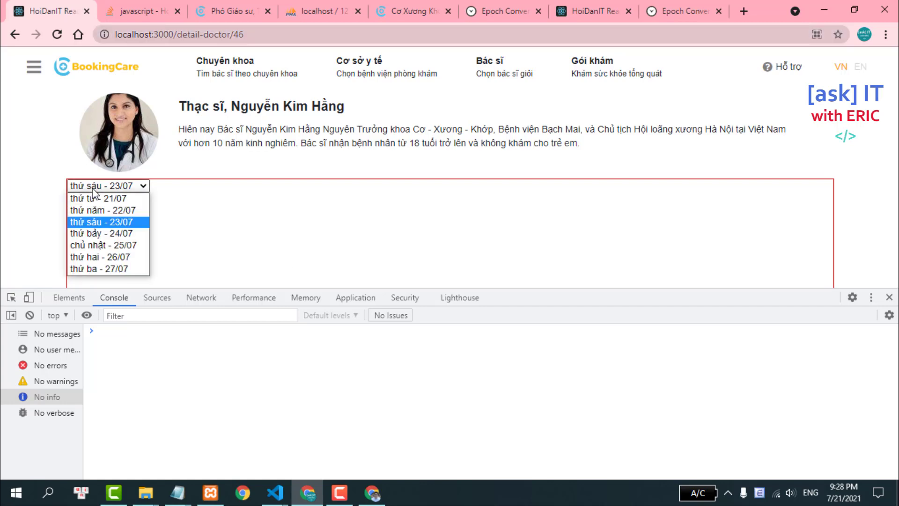
click(101, 210)
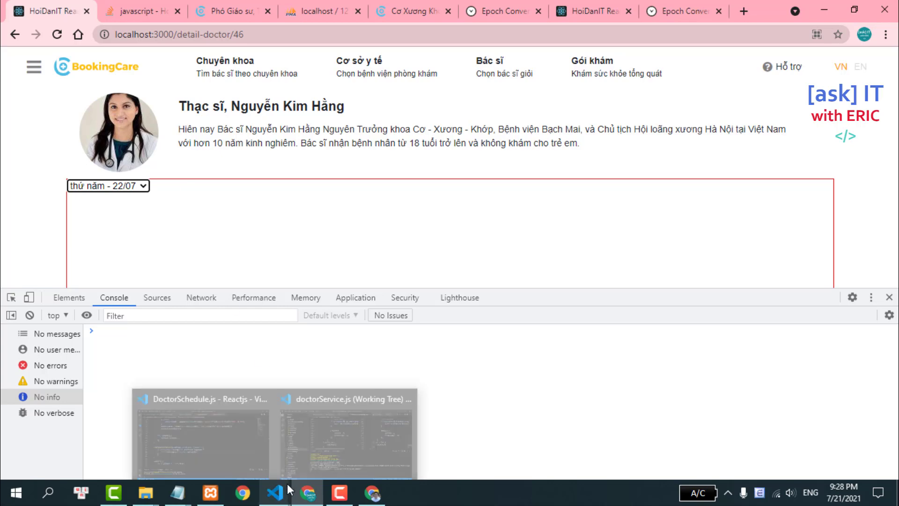
mouse_move(274, 492)
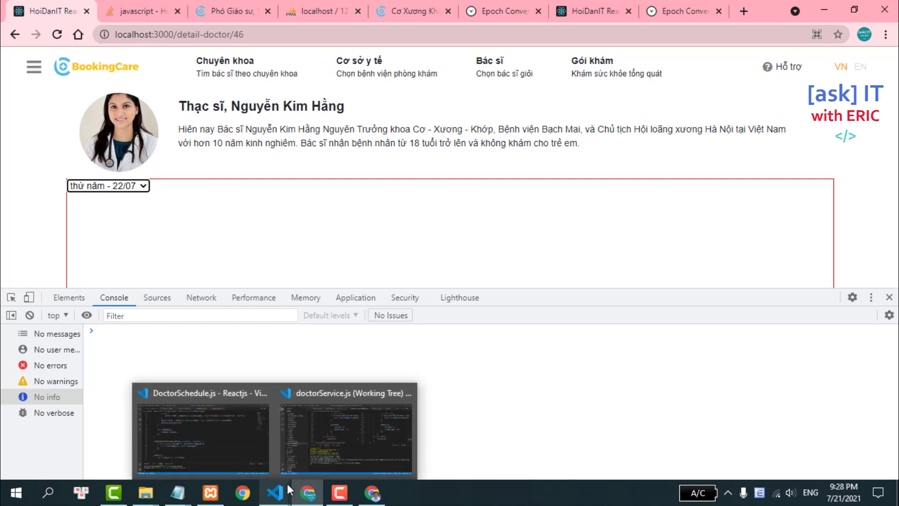
- Close the comparison view and the schedule.js, .env and .env.example tabs to return to web.js
click(328, 435)
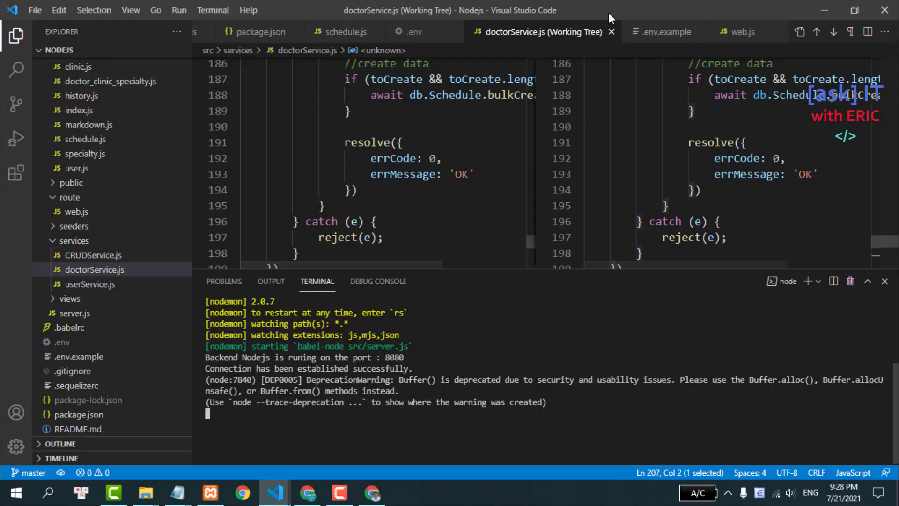
click(611, 31)
click(450, 32)
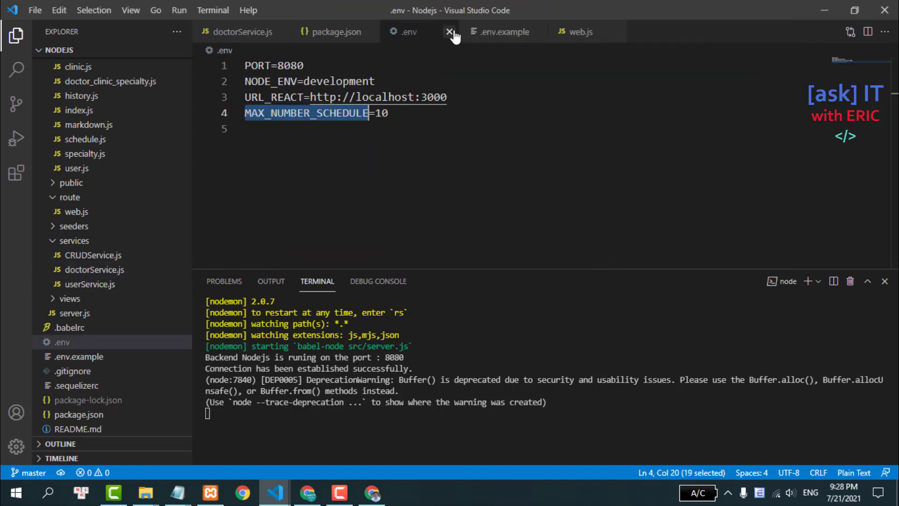
click(450, 32)
click(458, 32)
click(419, 31)
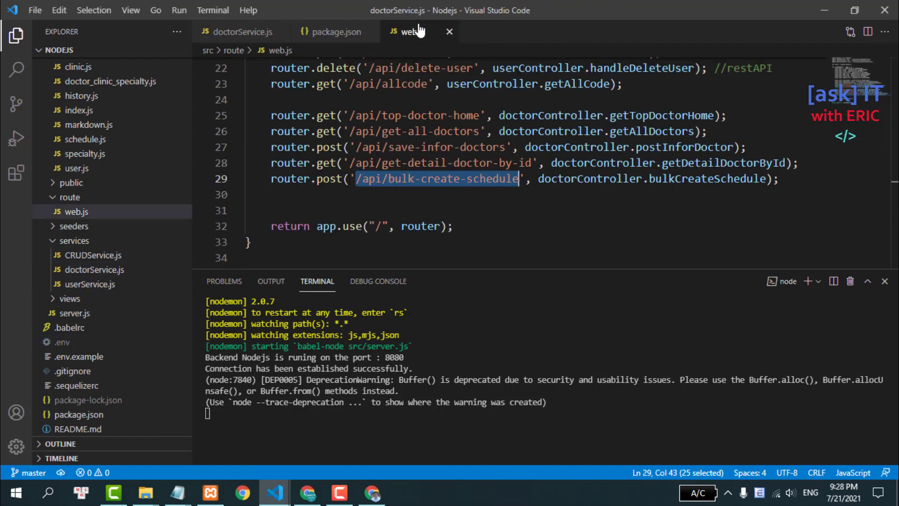
- Duplicate the get-detail-doctor-by-id route as a new /api/get-schedule-doctor-by-date route
triple_click(379, 183)
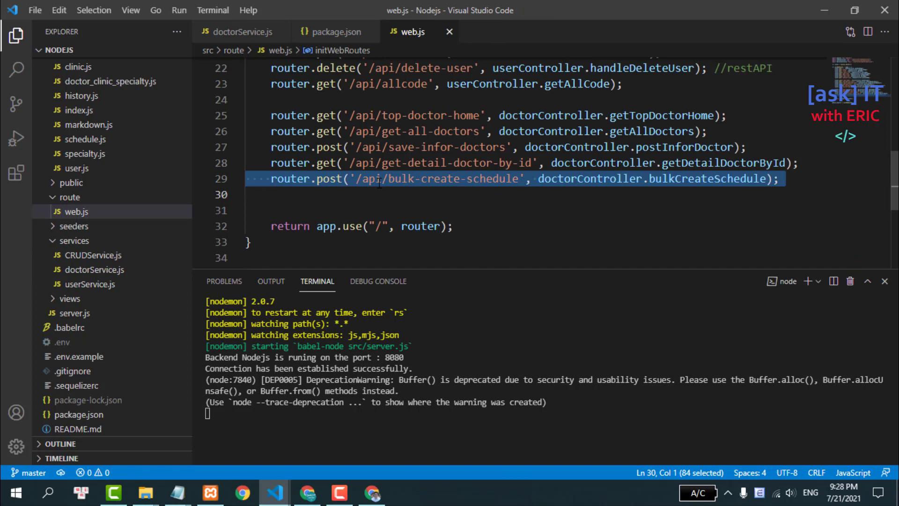
triple_click(380, 162)
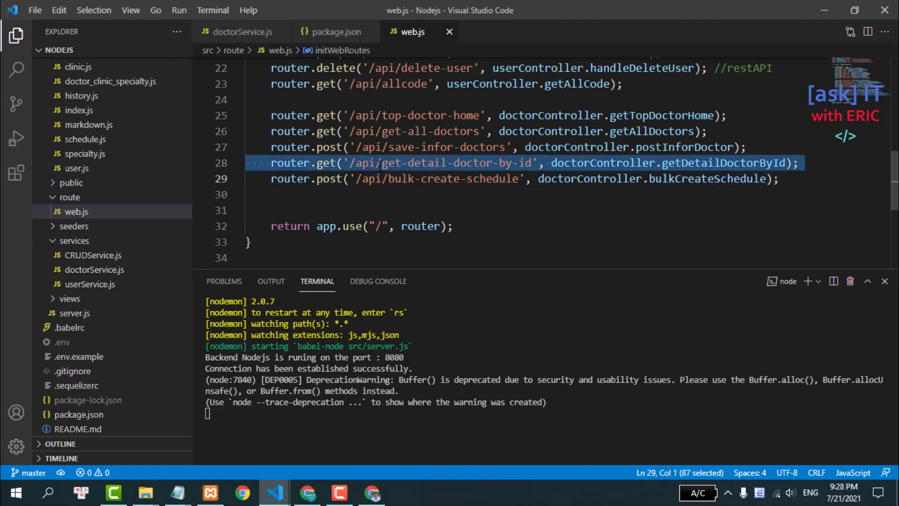
key(ctrl+c)
click(334, 192)
key(ctrl+v)
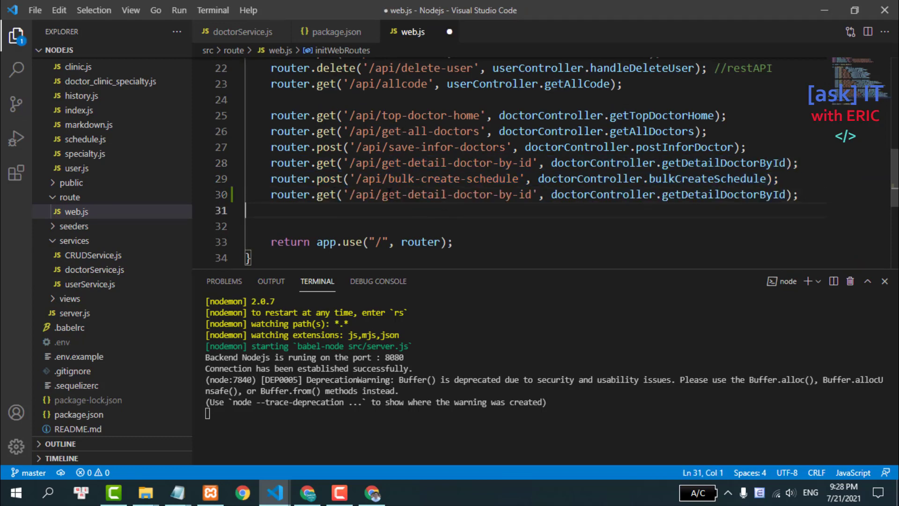
drag(407, 193, 533, 194)
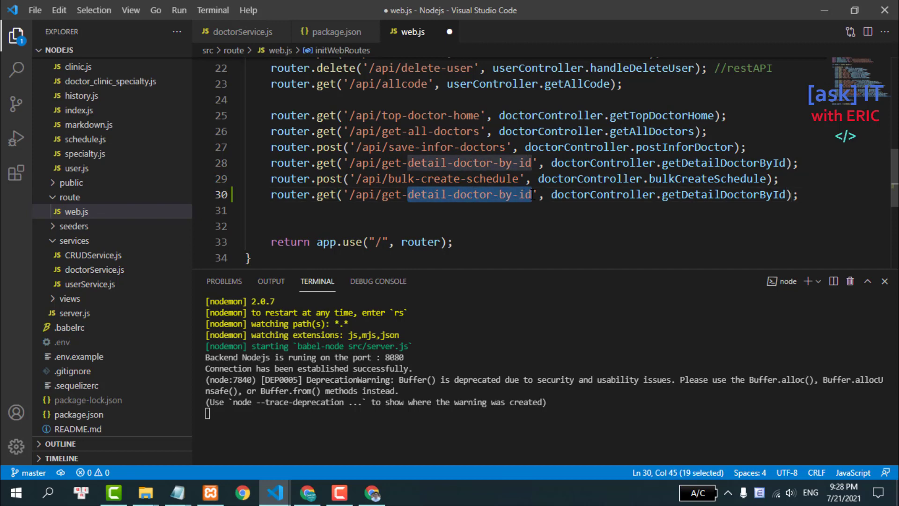
text(schedul)
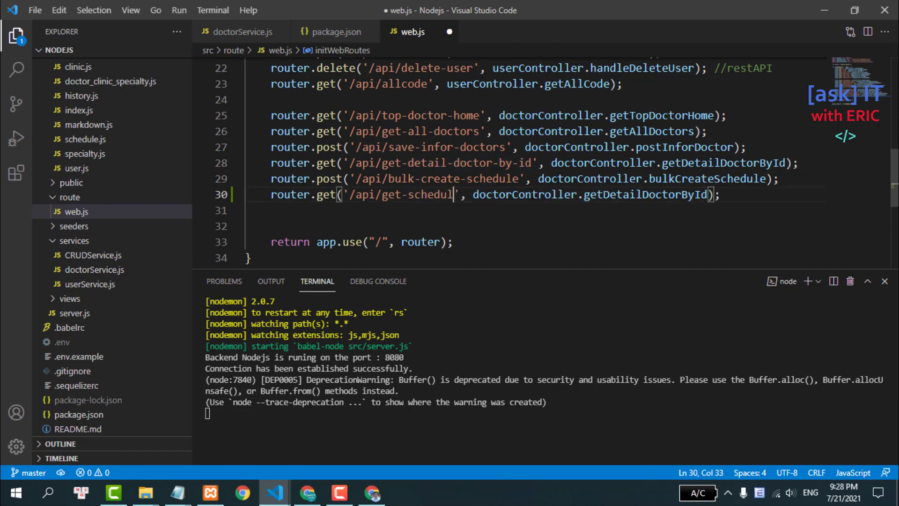
text(e)
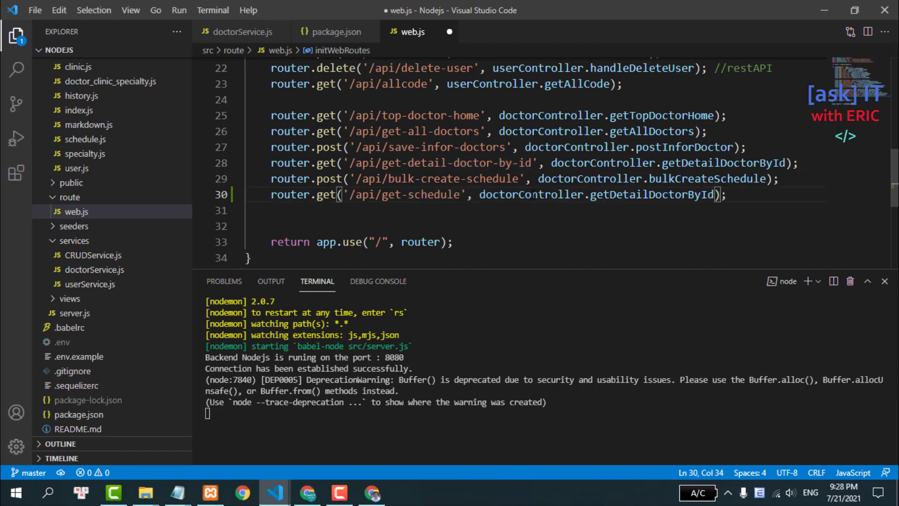
text(-by)
key(BackSpace)
key(BackSpace)
key(BackSpace)
text(-doct)
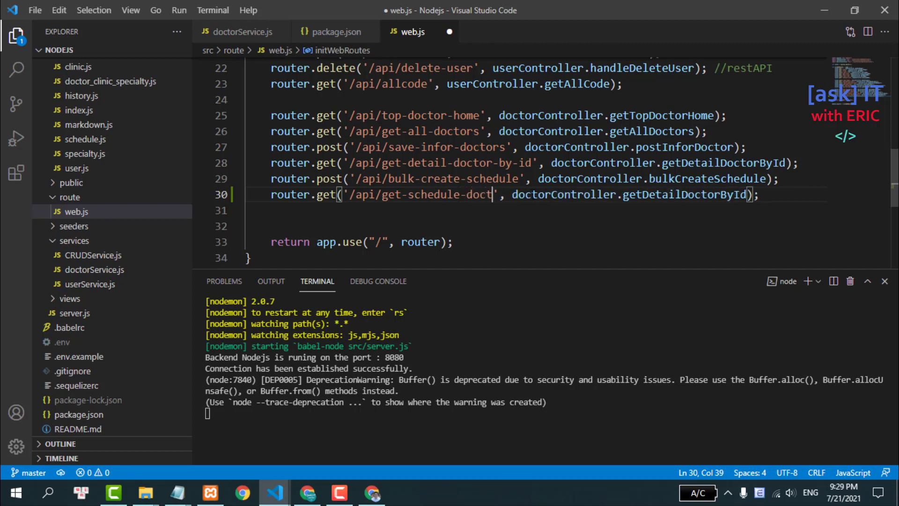
text(or-by)
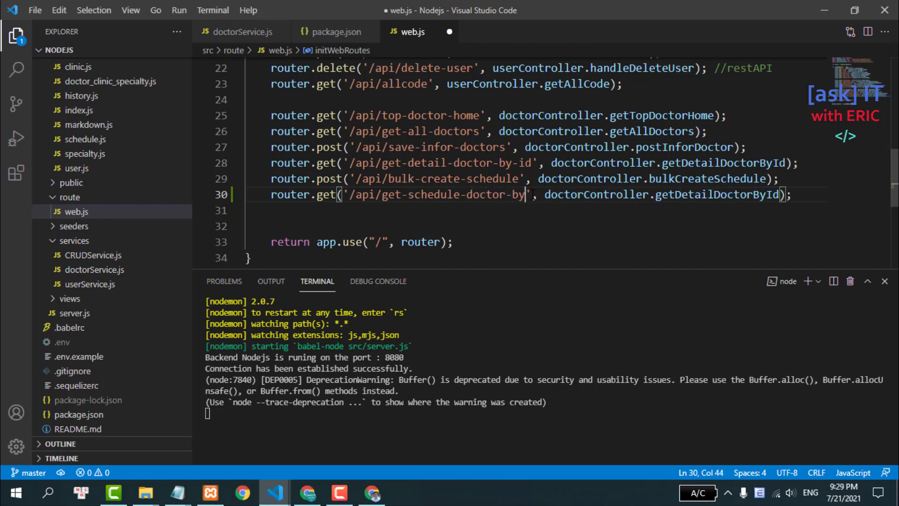
text(-date)
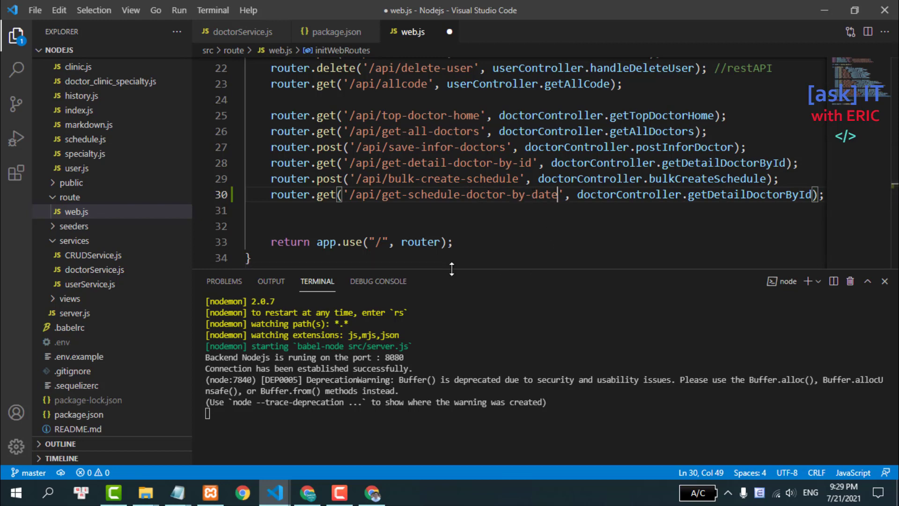
- Point the new route to doctorController.getScheduleByDate and save web.js
drag(439, 269, 475, 313)
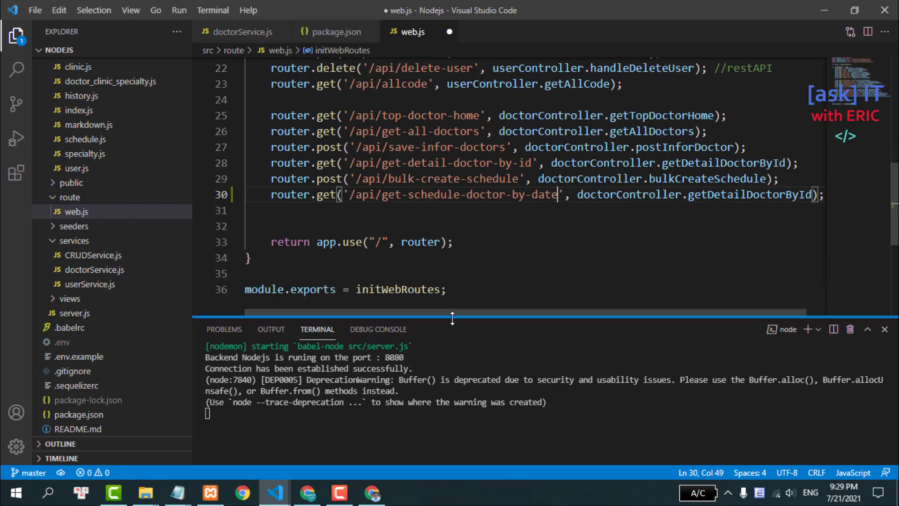
double_click(724, 194)
text(getSch)
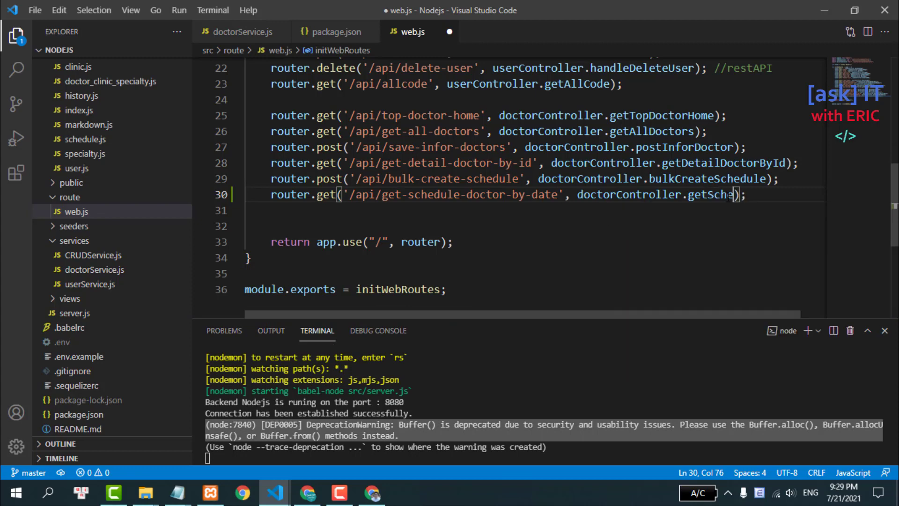
text(eduleByDa)
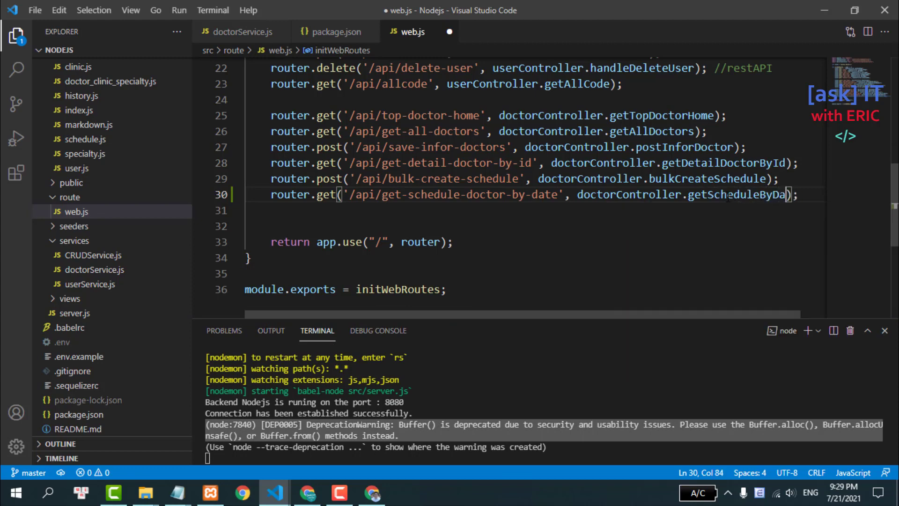
text(te)
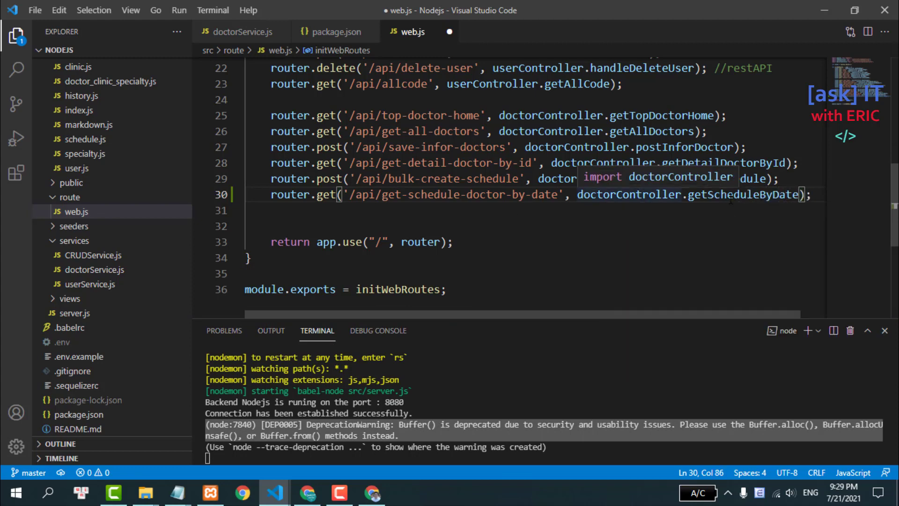
double_click(730, 196)
key(ctrl+s)
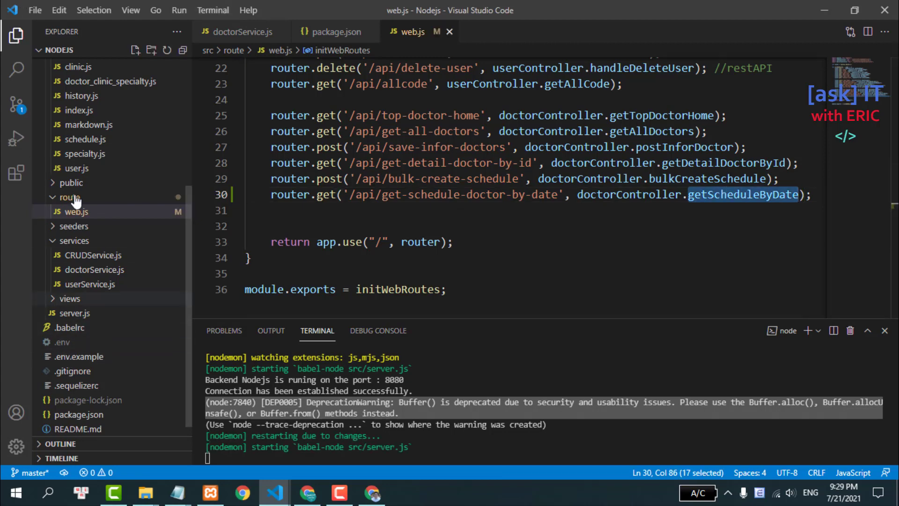
- In doctorController.js, start a new module.exports entry after bulkCreateSchedule
scroll(100, 158, up, 2)
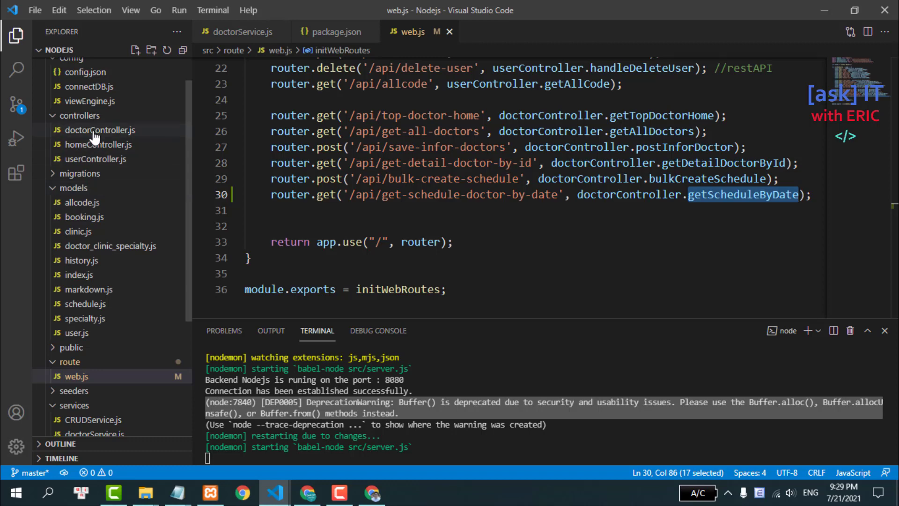
click(94, 130)
scroll(468, 196, down, 4)
click(536, 206)
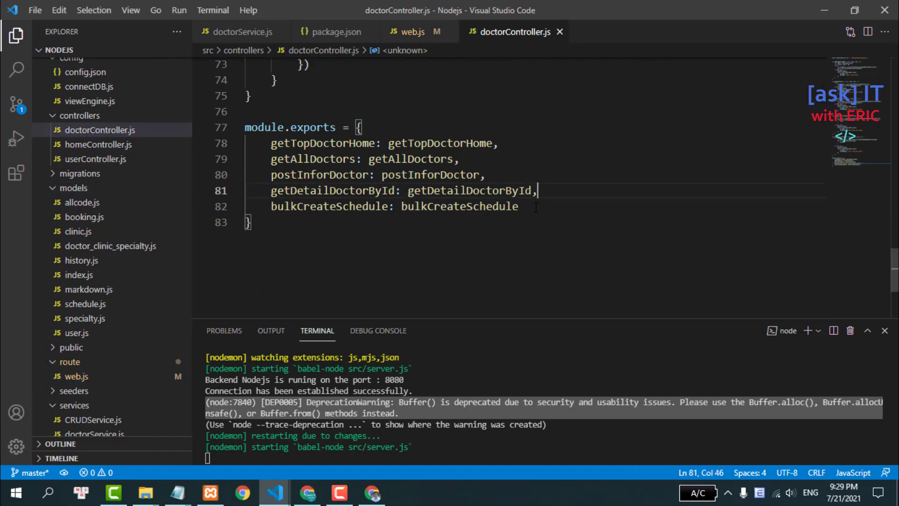
text(,)
key(Return)
- Add the getScheduleByDate export entry and declare an empty async getScheduleByDate(req, res) arrow function
text(getScheduleByDate)
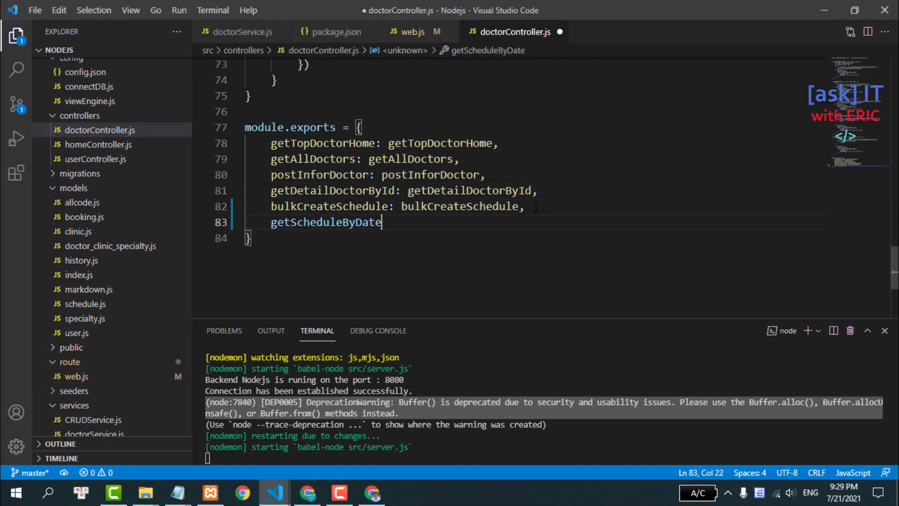
text(: getScheduleByDate)
scroll(421, 187, up, 1)
click(304, 163)
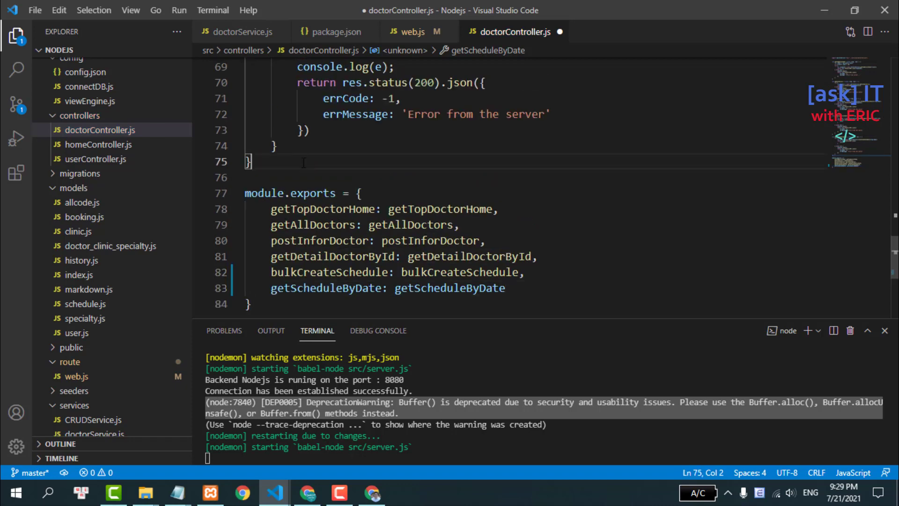
key(Return)
key(Return)
key(Return)
text(let getScheduleByDate )
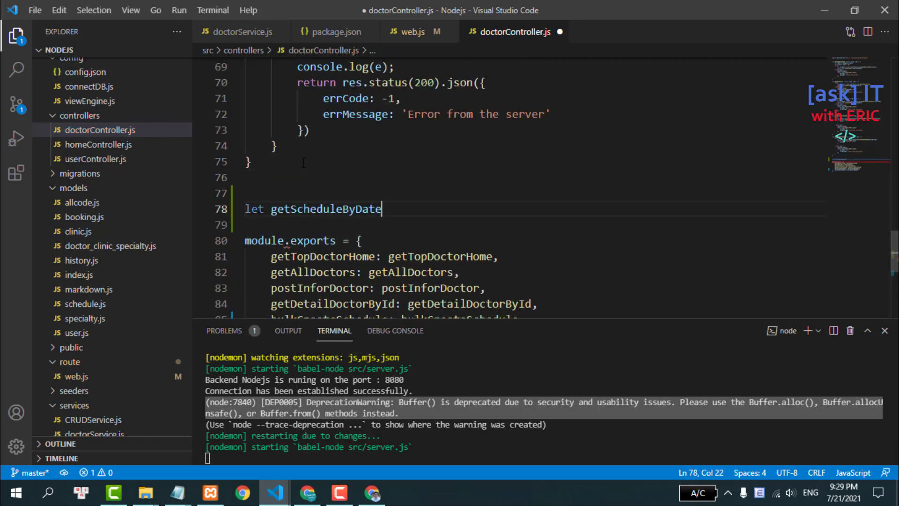
text(= ()
text(req)
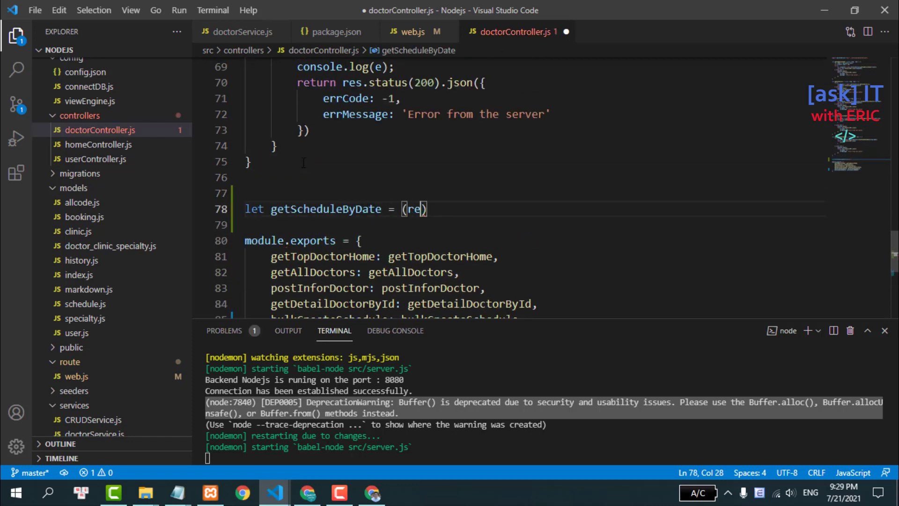
text(, res) => )
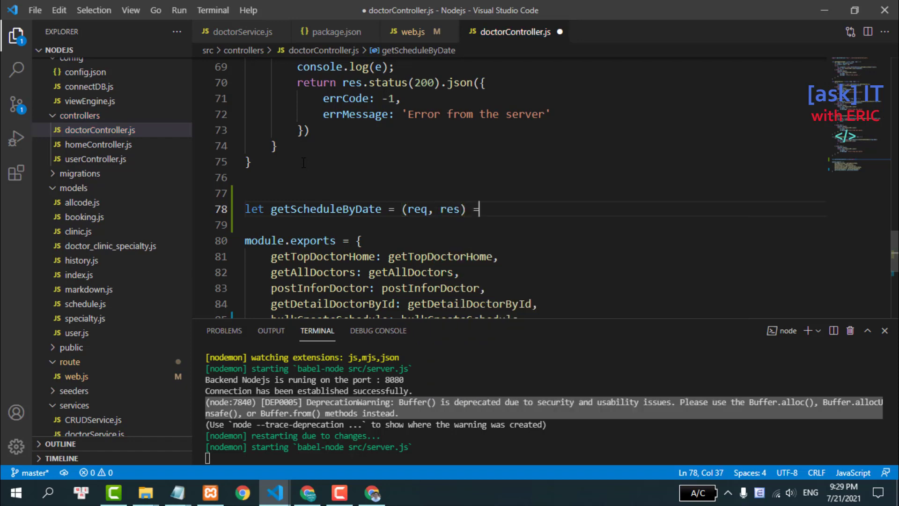
text({)
key(Return)
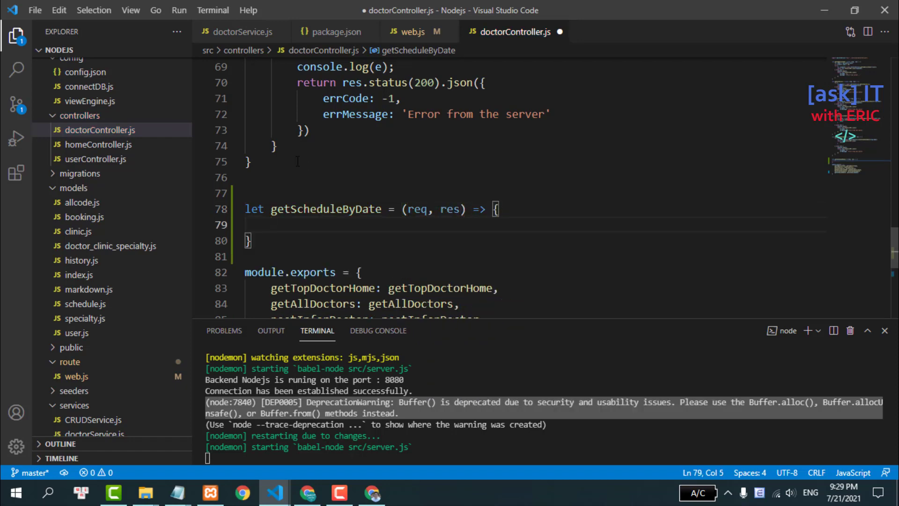
click(401, 209)
text(asy)
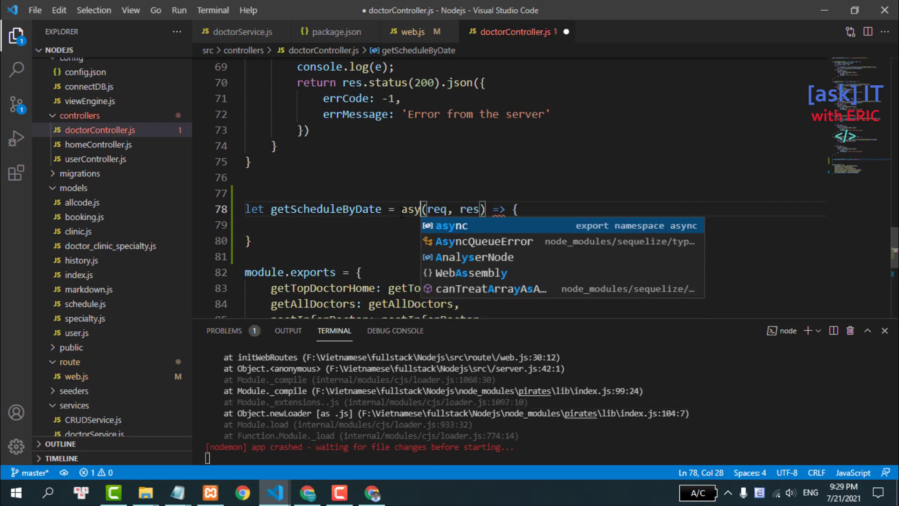
text(m c)
key(BackSpace)
key(BackSpace)
key(BackSpace)
text(nc)
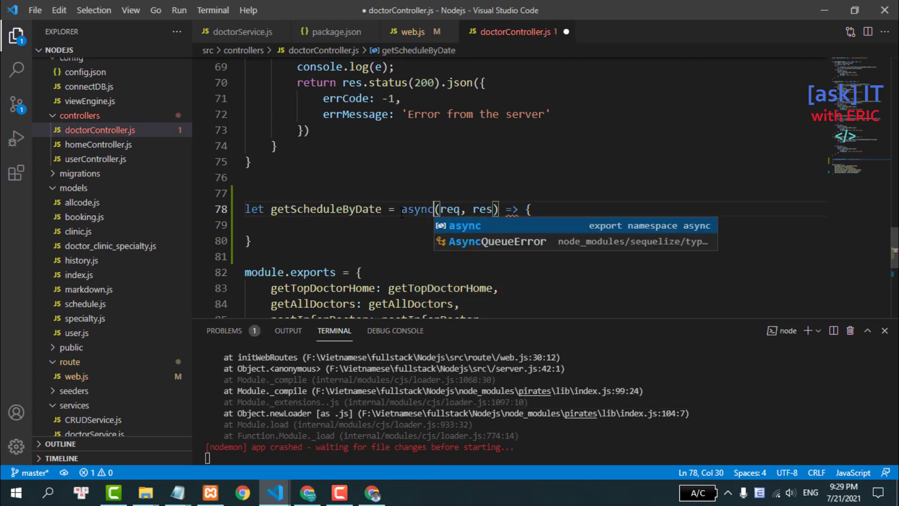
click(426, 178)
scroll(374, 178, up, 2)
- Copy bulkCreateSchedule's try/catch block into the getScheduleByDate body
scroll(311, 172, up, 1)
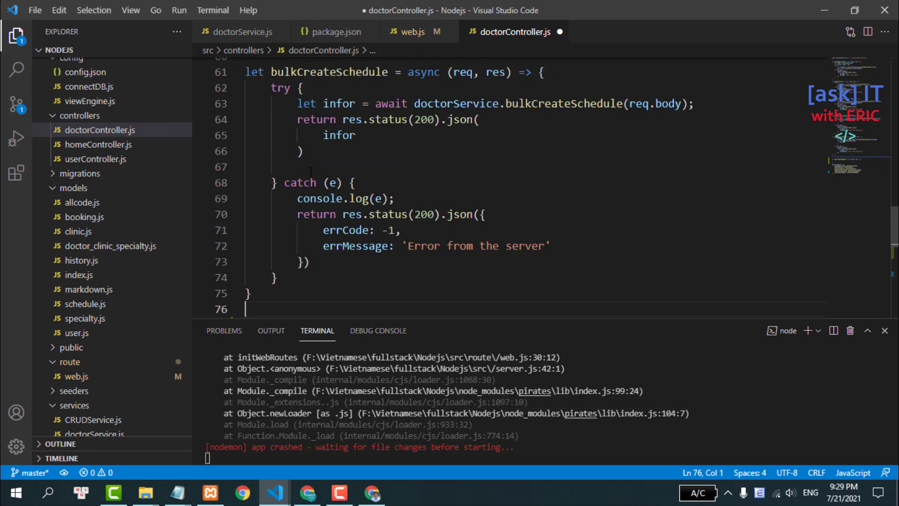
drag(270, 88, 338, 273)
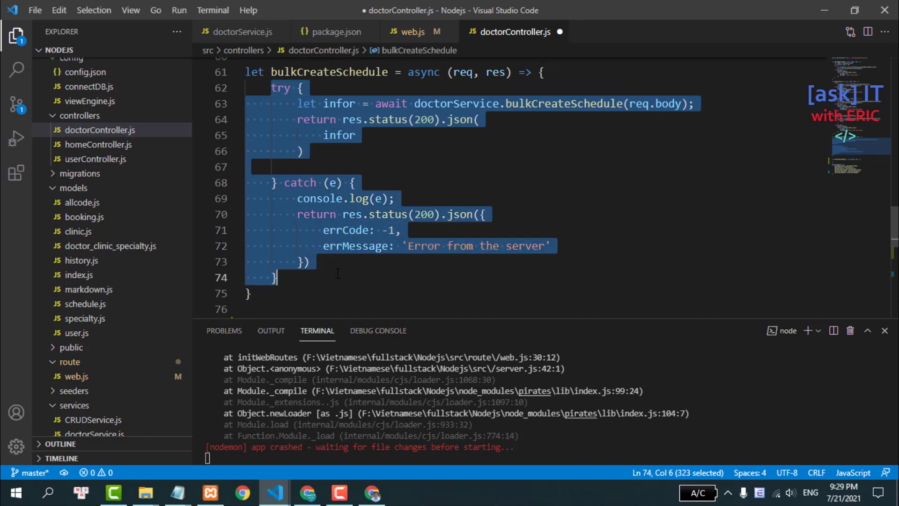
key(ctrl+c)
scroll(412, 215, down, 3)
click(524, 244)
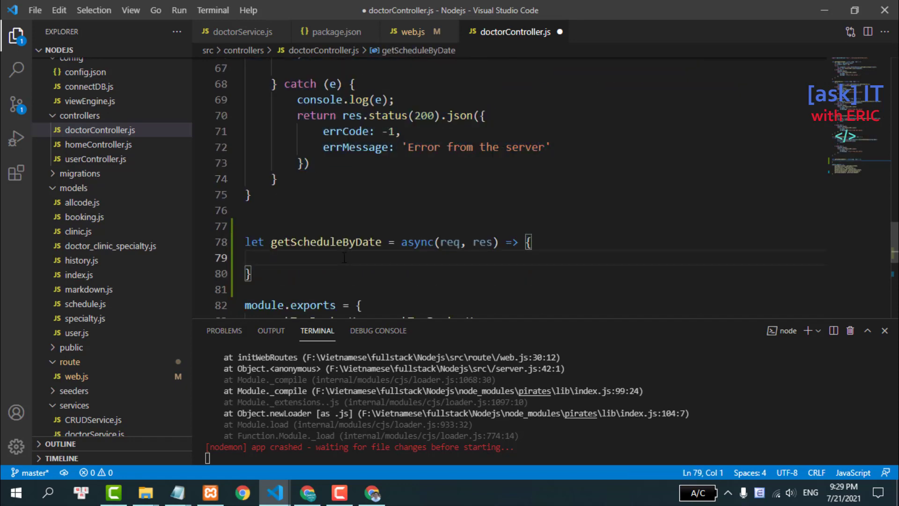
key(ctrl+v)
- Make it call doctorService.getScheduleByDate(req.query.doctorId, req.query.date)
scroll(350, 182, up, 2)
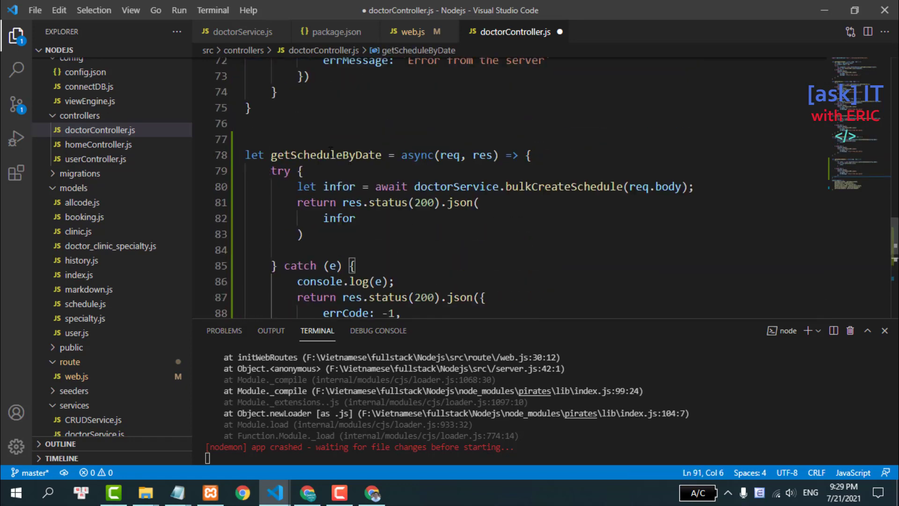
double_click(355, 155)
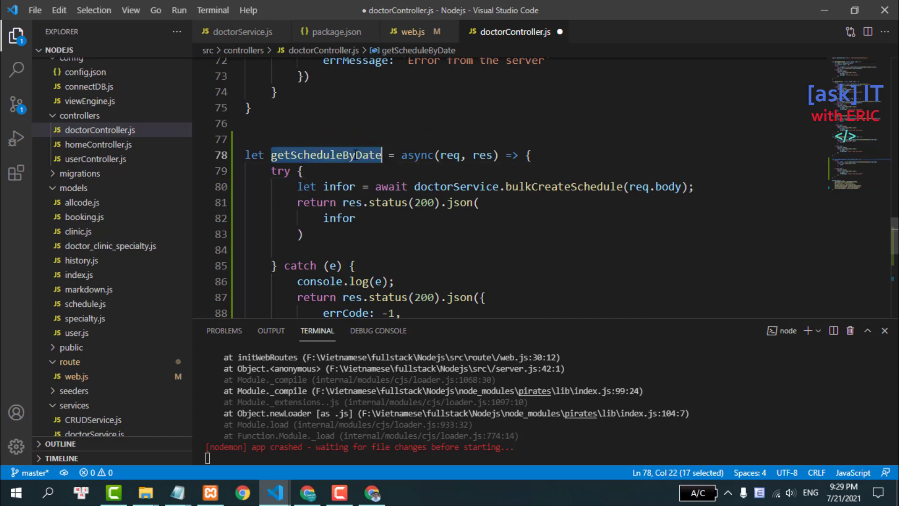
key(ctrl+c)
double_click(583, 187)
key(ctrl+v)
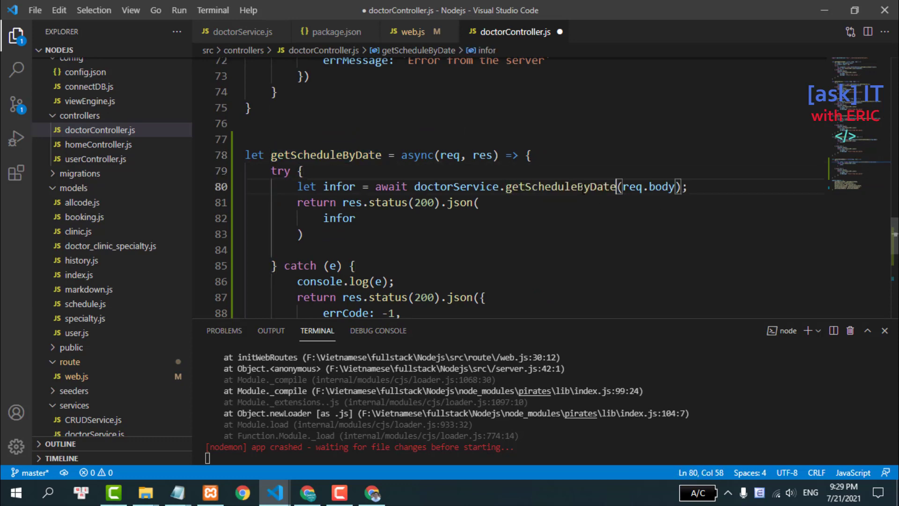
double_click(657, 187)
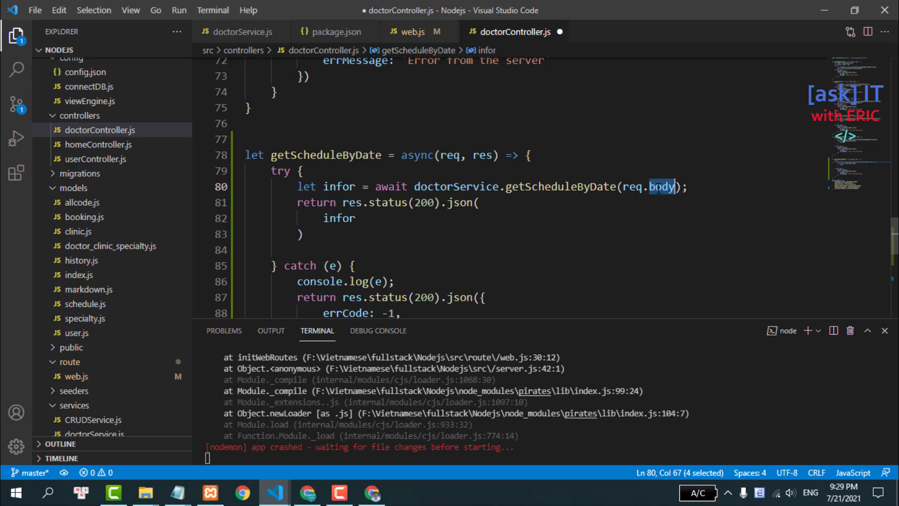
key(BackSpace)
text(query)
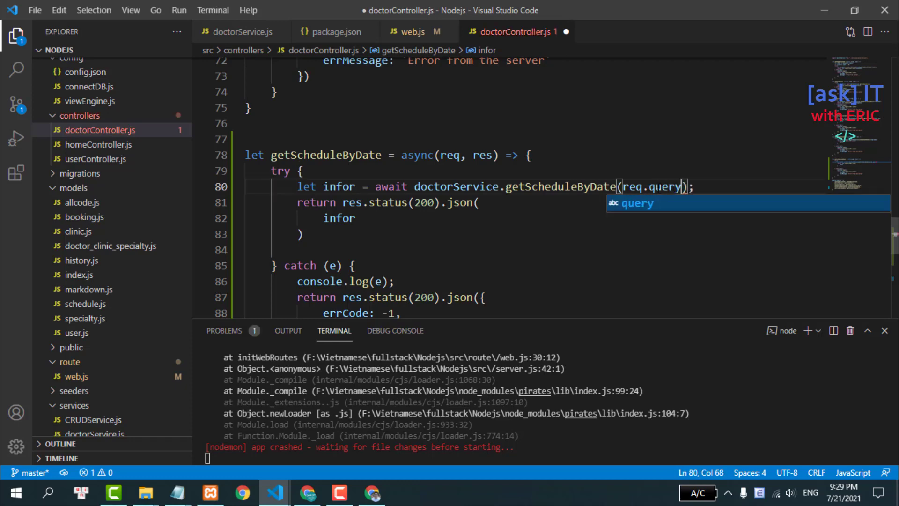
double_click(658, 187)
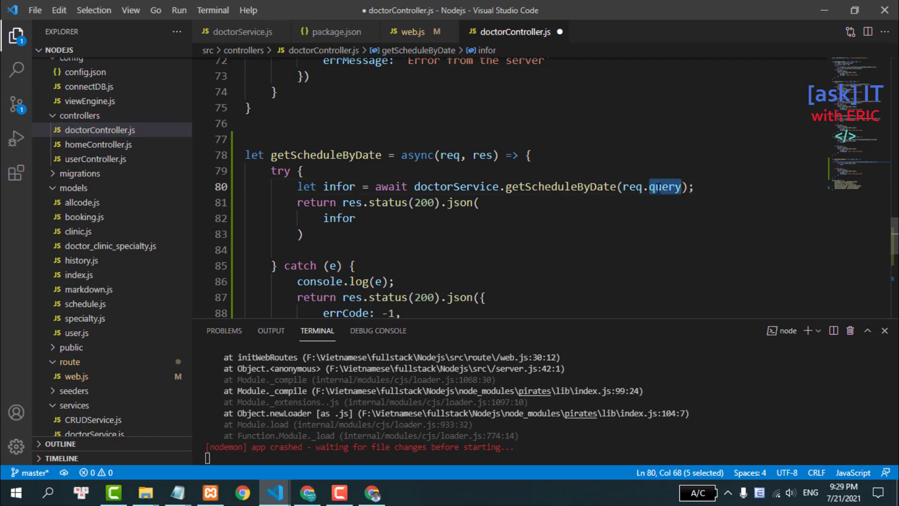
key(BackSpace)
key(BackSpace)
key(BackSpace)
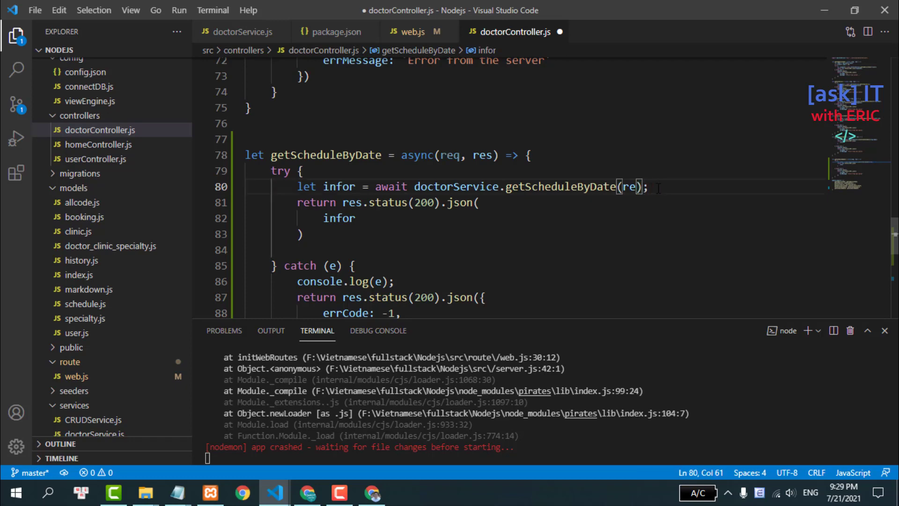
text(q.q)
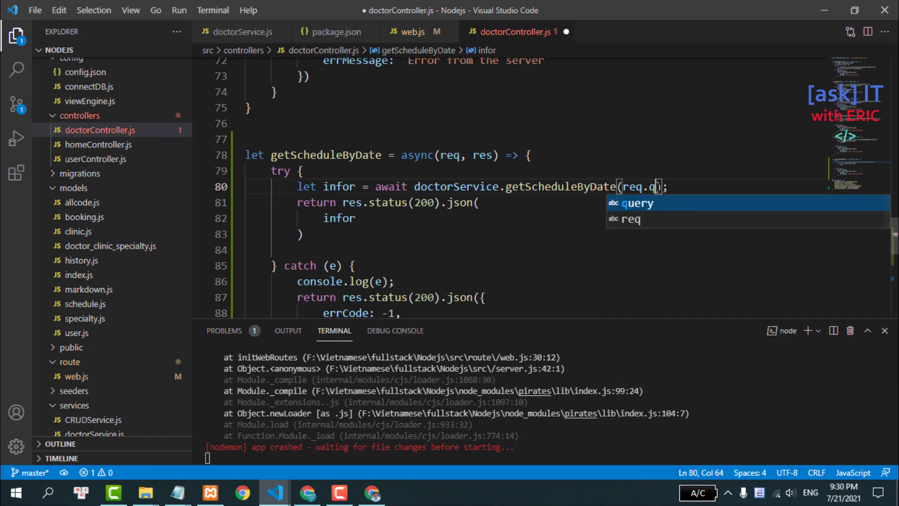
text(uery.)
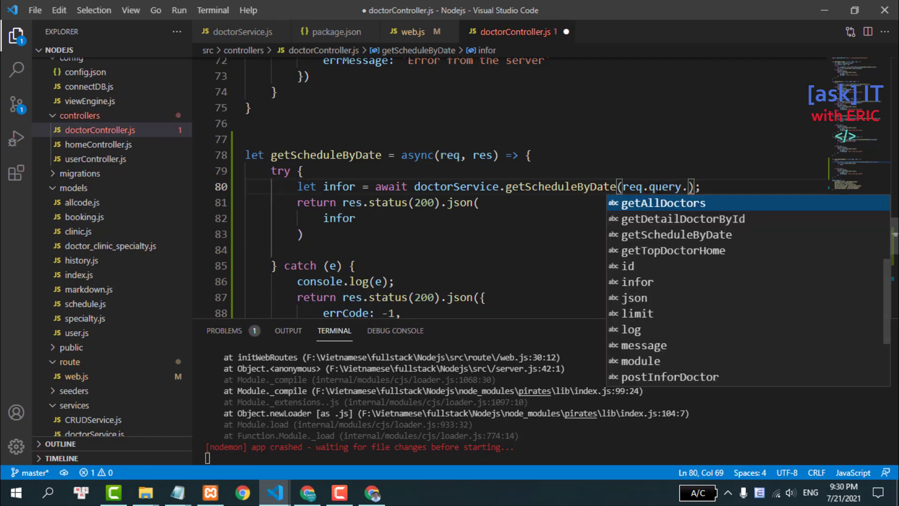
text(doctorId)
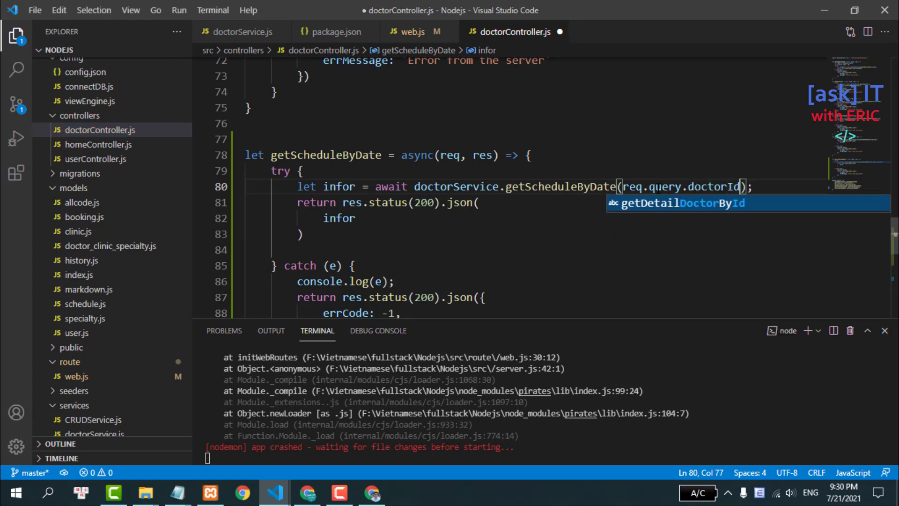
text(, req.)
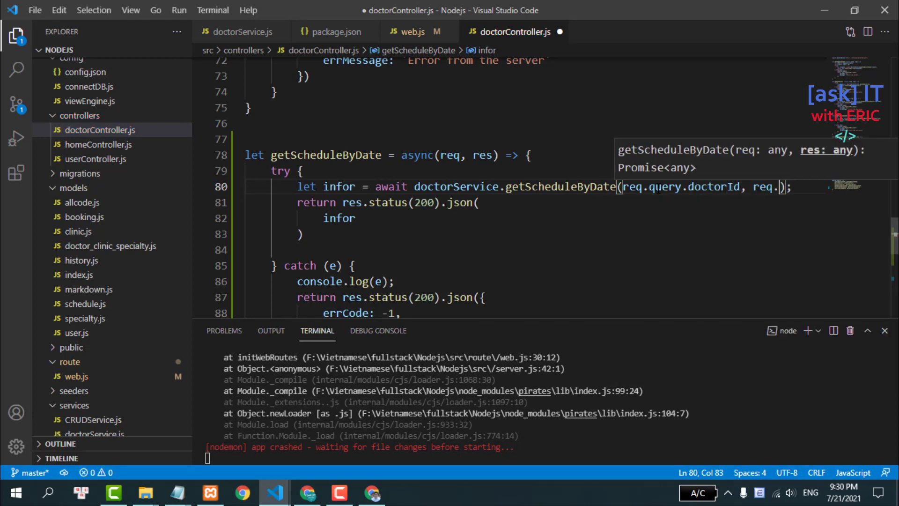
text(query.date)
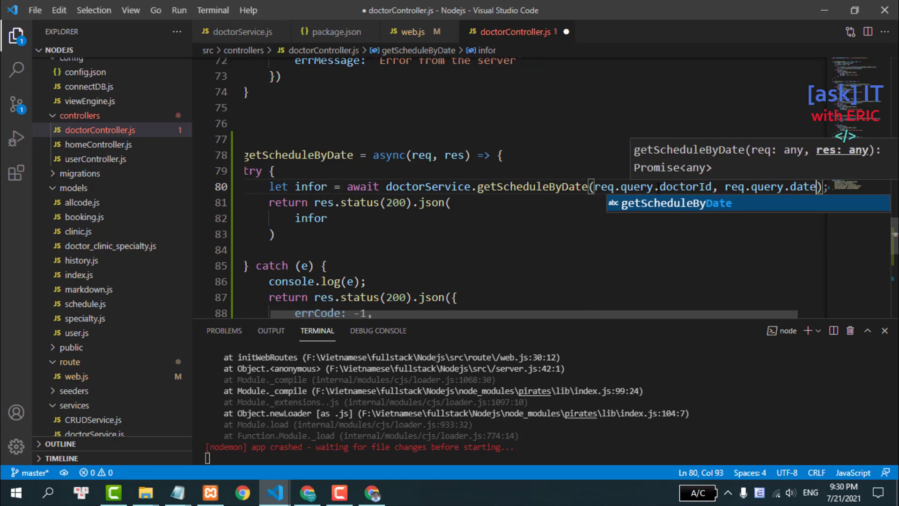
- Remove the stray ?id=4 text after the response call on line 83
click(589, 156)
mouse_move(735, 187)
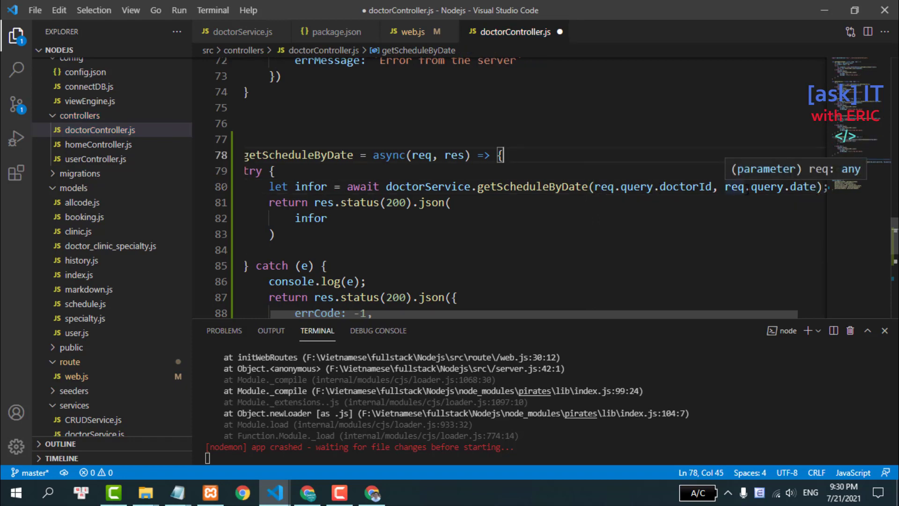
click(445, 174)
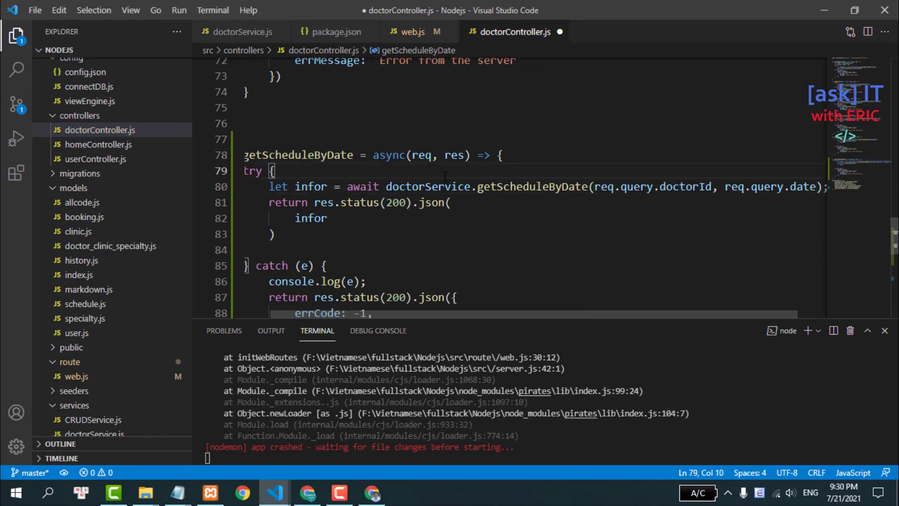
click(433, 234)
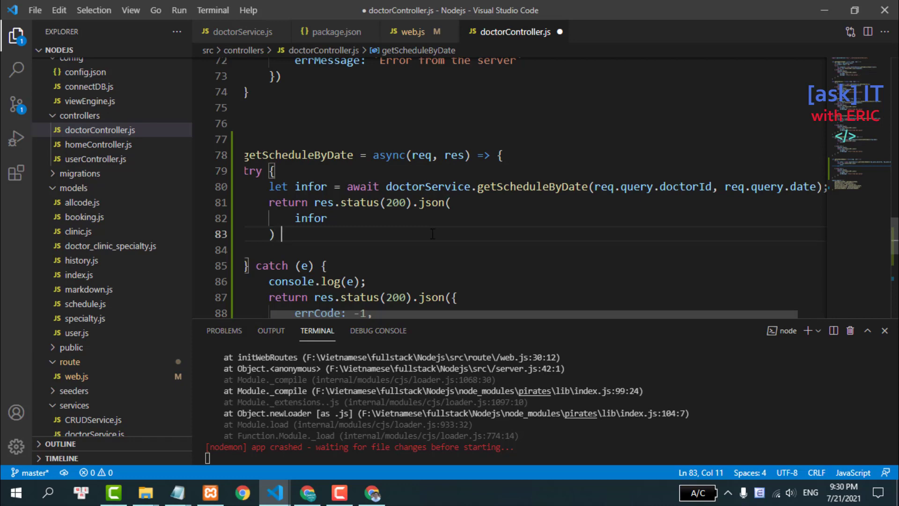
text(?id)
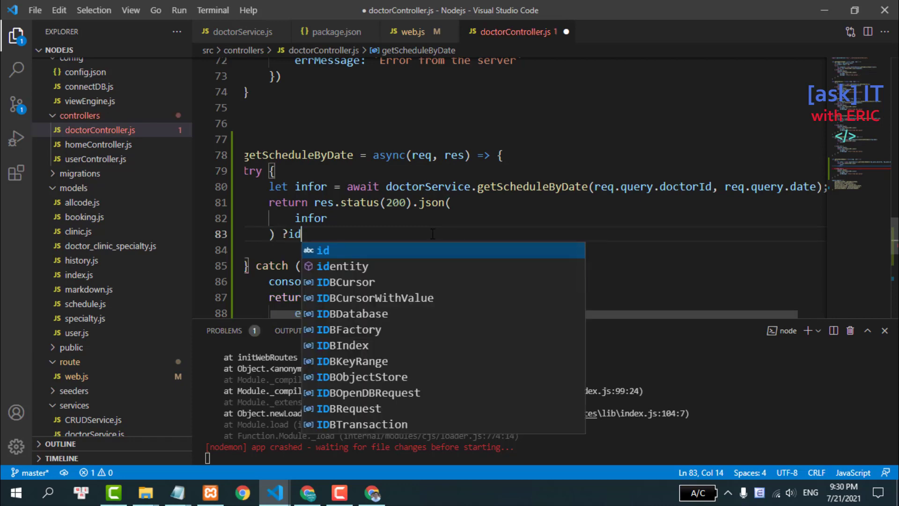
text(=4)
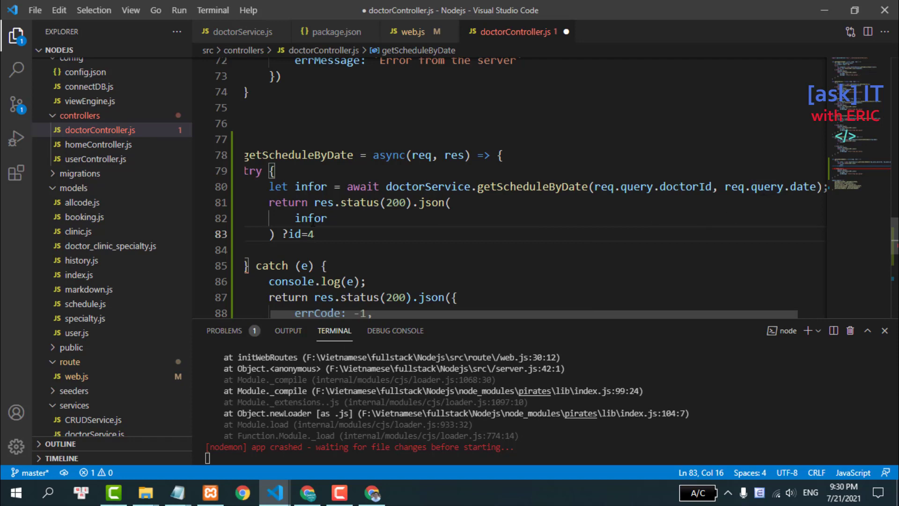
drag(282, 234, 341, 230)
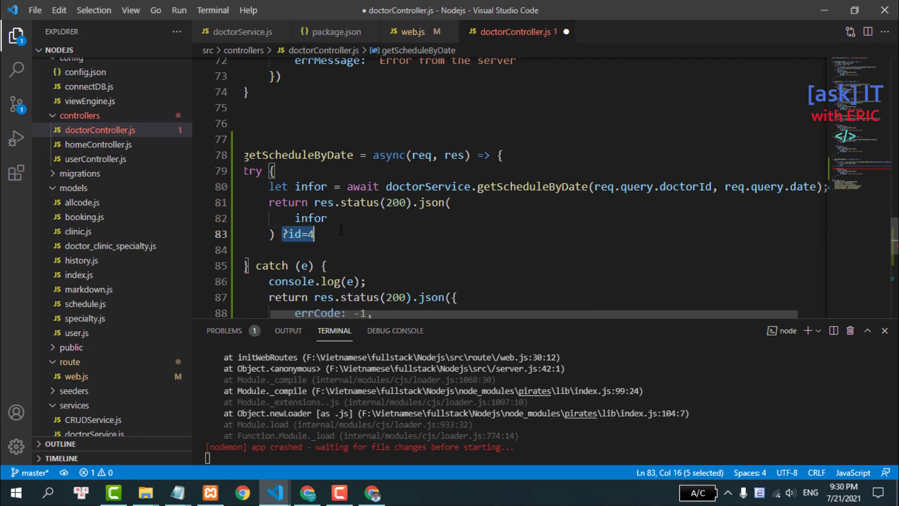
key(BackSpace)
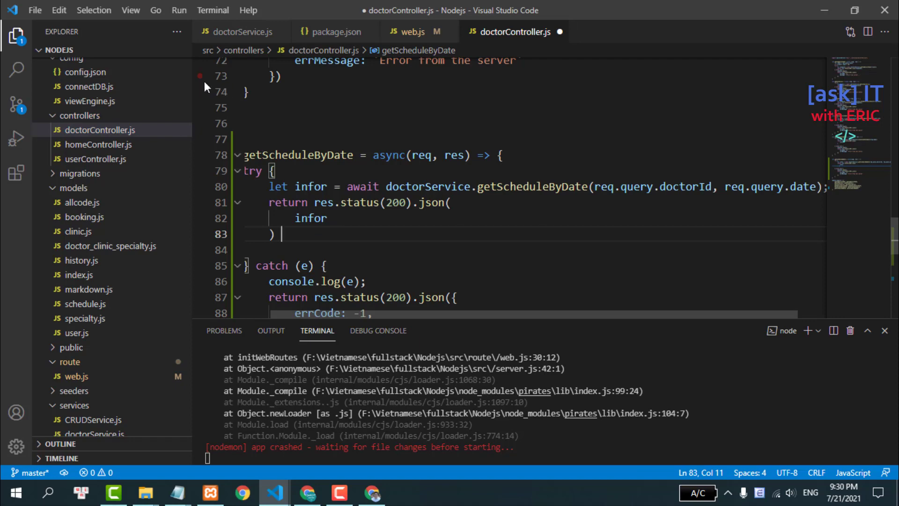
- Widen the editor, check the req.query doctorId and date arguments, and save doctorController.js
drag(192, 82, 154, 84)
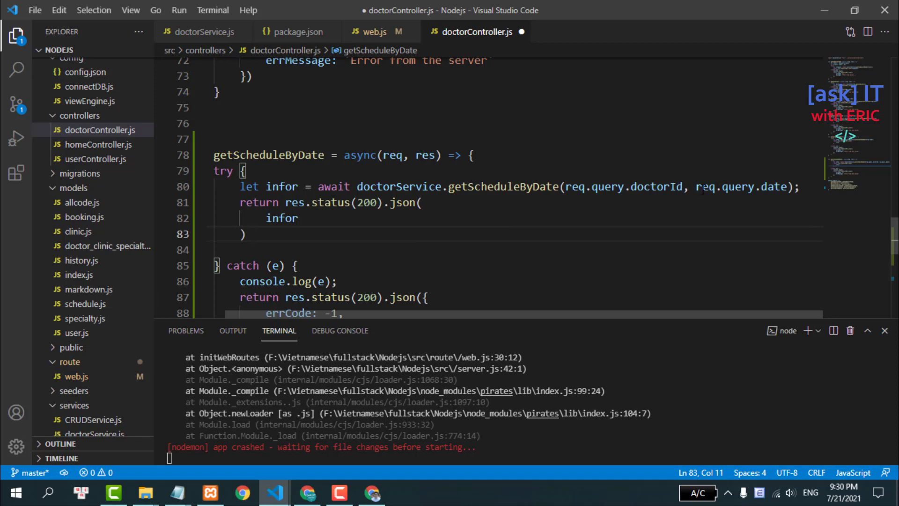
drag(695, 186, 753, 187)
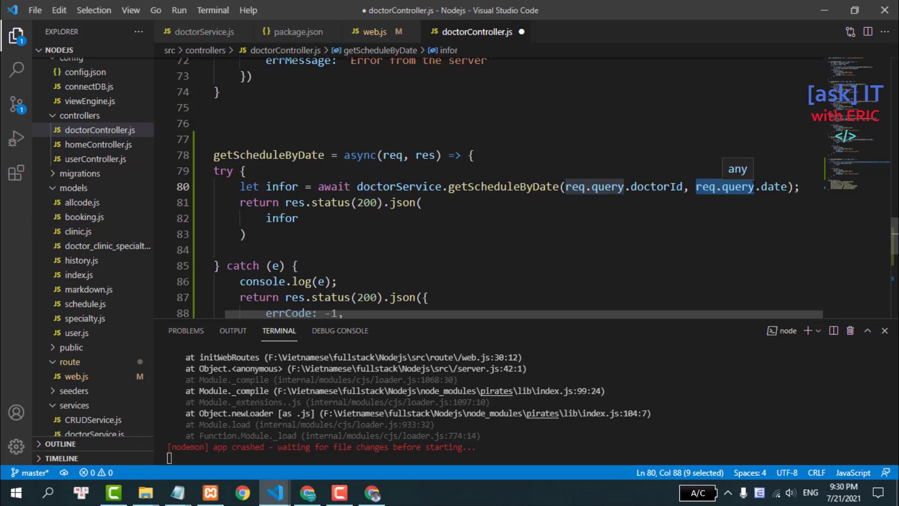
key(ctrl+s)
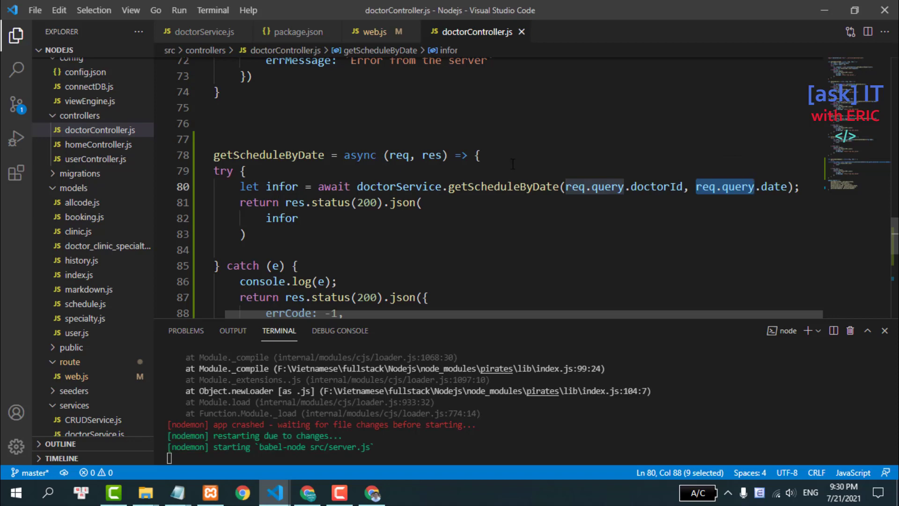
double_click(652, 188)
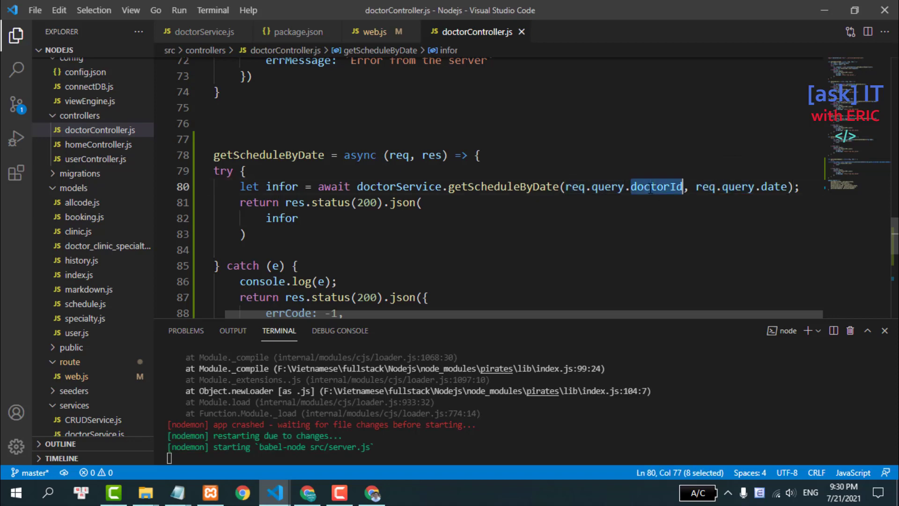
double_click(768, 189)
double_click(472, 188)
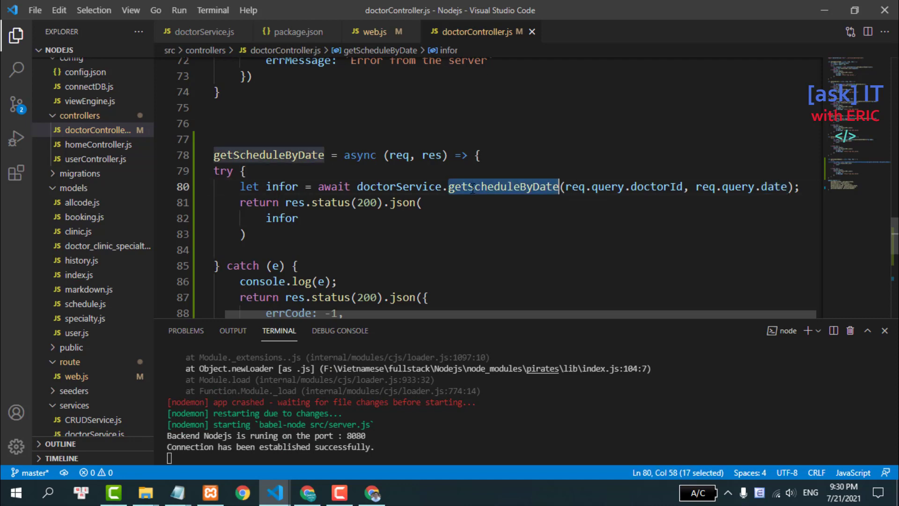
- In doctorService.js, add getScheduleByDate: getScheduleByDate to module.exports
click(209, 32)
scroll(436, 199, down, 5)
scroll(436, 199, down, 10)
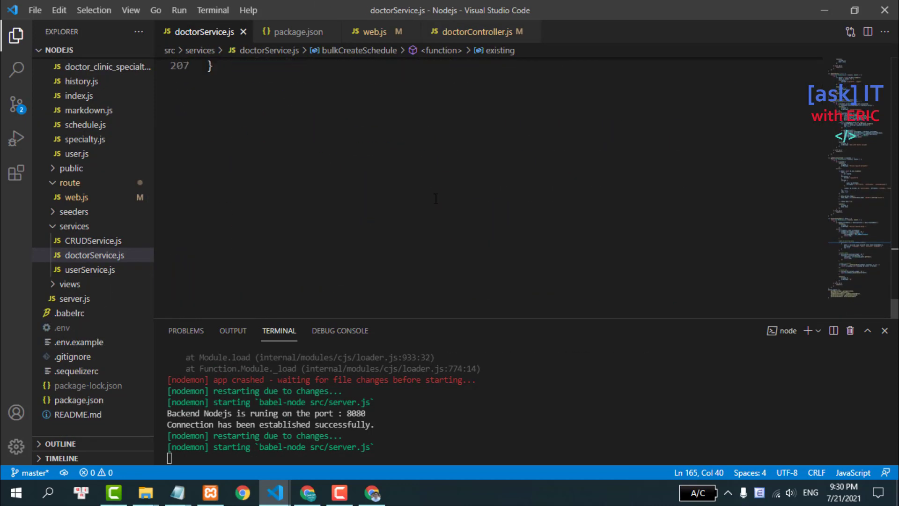
scroll(436, 199, up, 4)
scroll(436, 199, down, 1)
click(532, 215)
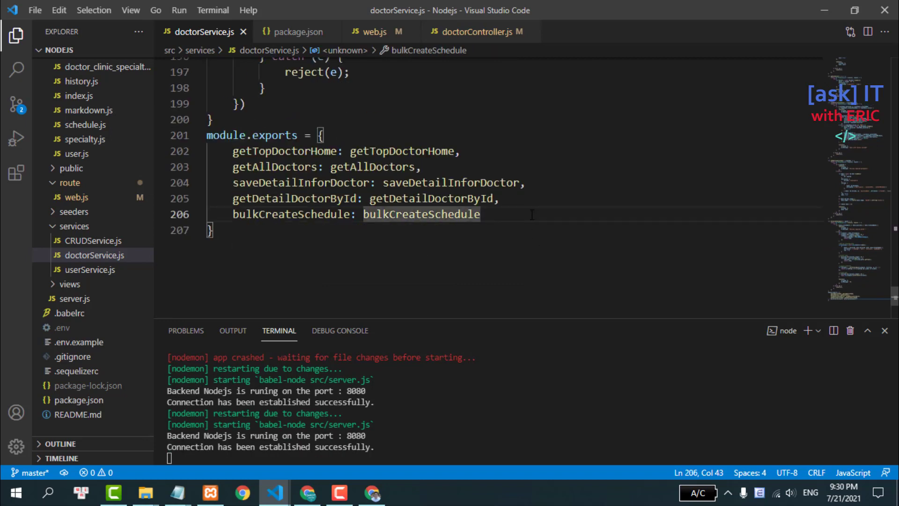
text(,)
key(Return)
text(getScheduleByDate: getScheduleByDate)
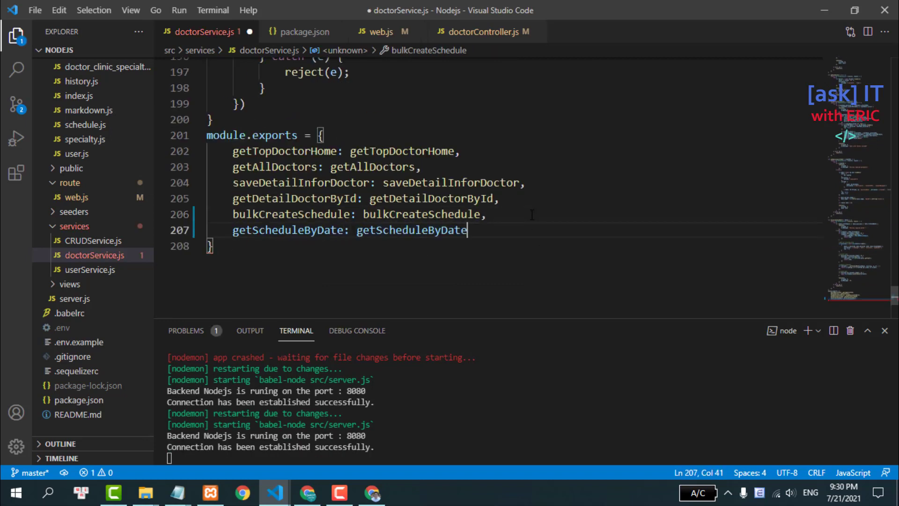
- Declare a getScheduleByDate(doctorId, date) arrow function above module.exports
click(252, 122)
key(Return)
key(Return)
text(l)
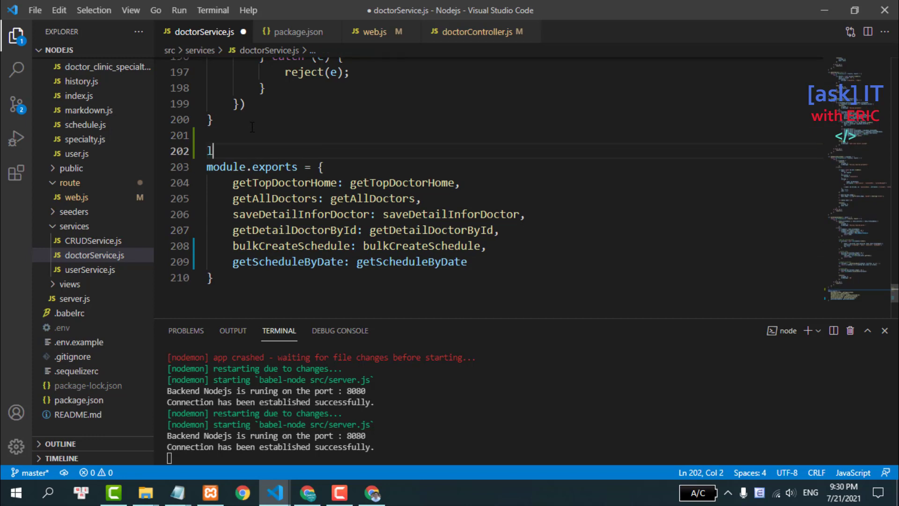
text(et getScheduleByDate = ()
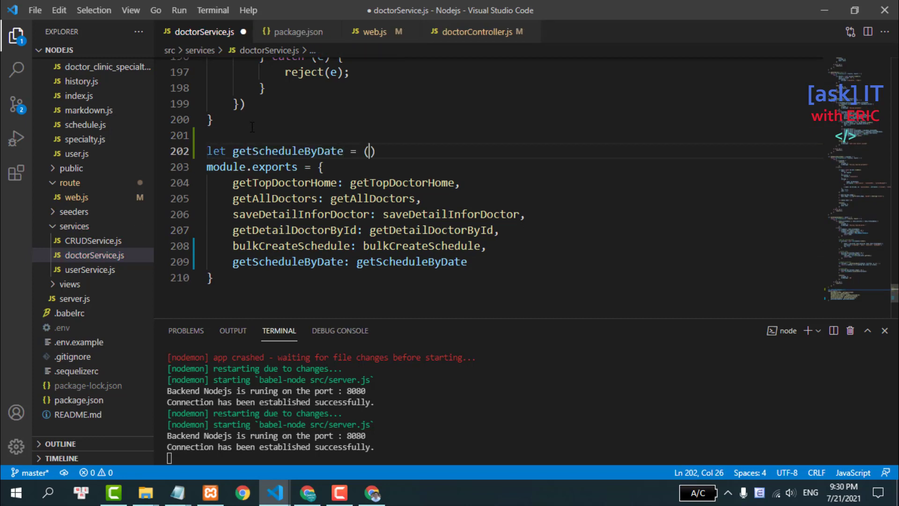
text() => )
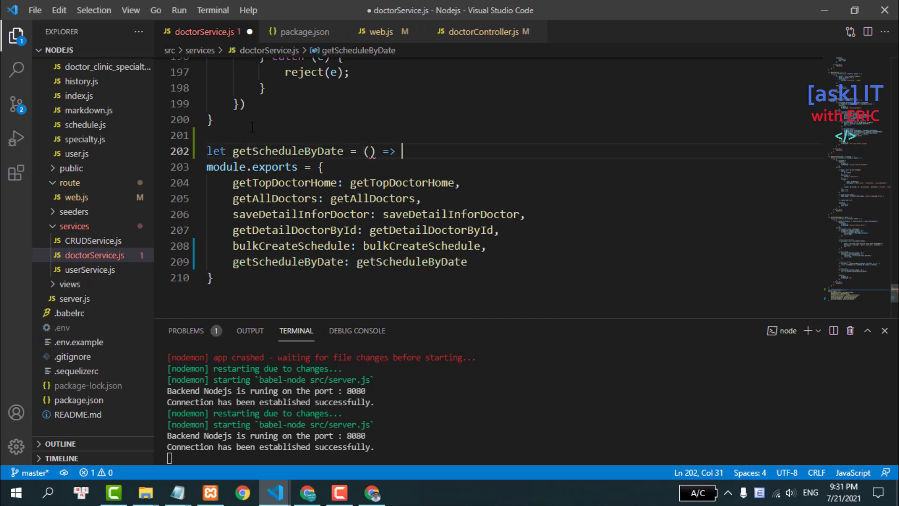
text({)
key(Return)
click(314, 182)
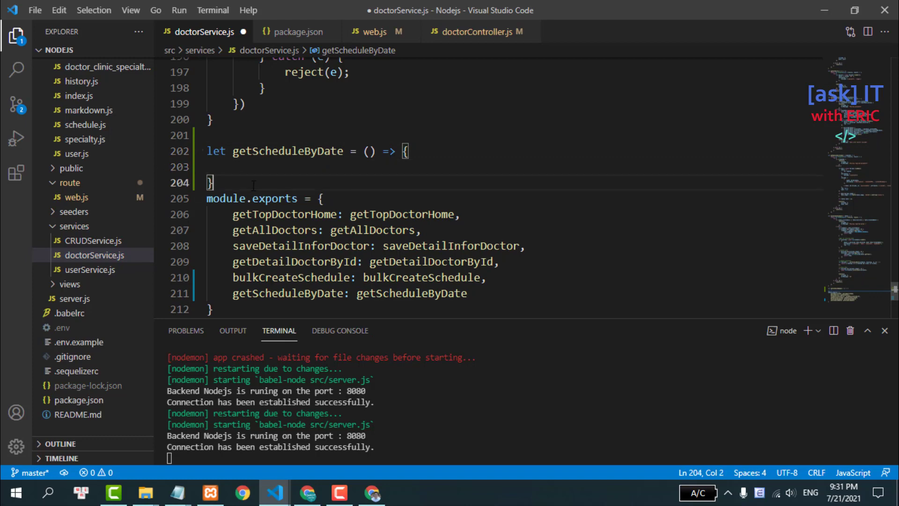
key(Return)
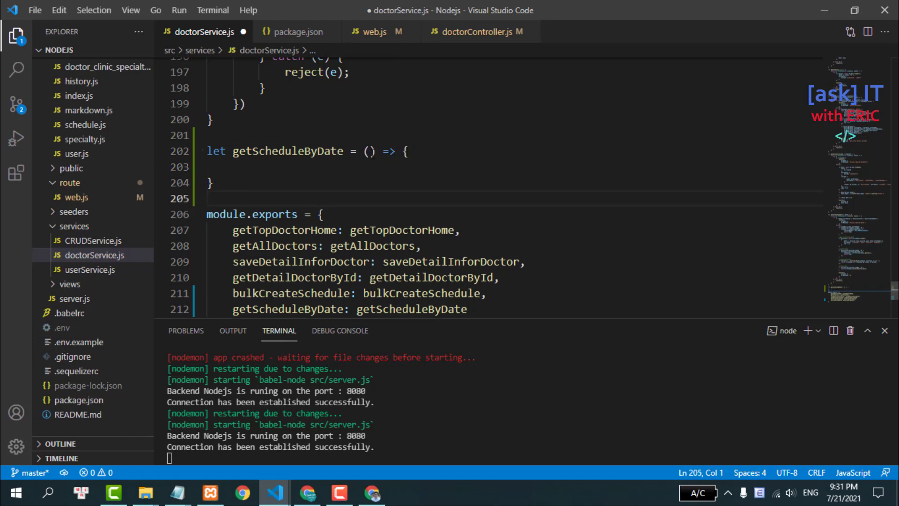
click(370, 151)
text(doctorI)
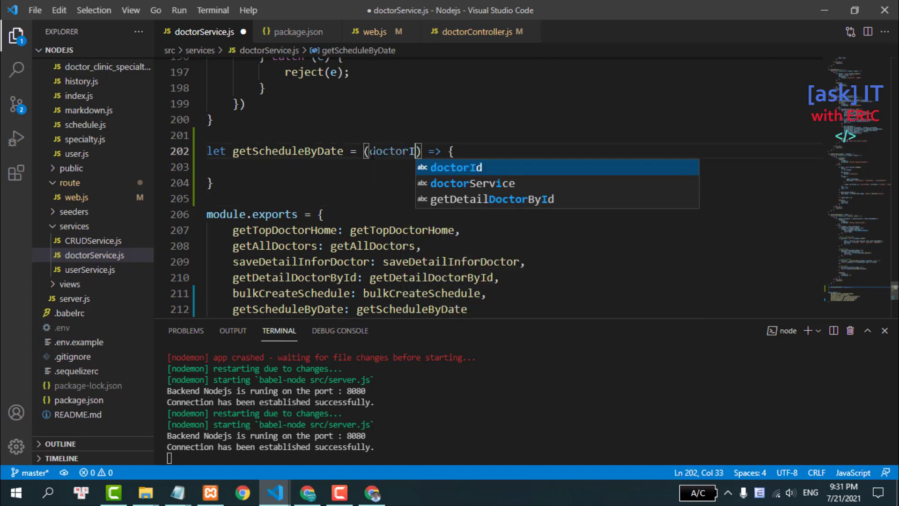
text(d, date)
- Make the function return a new Promise((resolve, reject) => { })
click(368, 173)
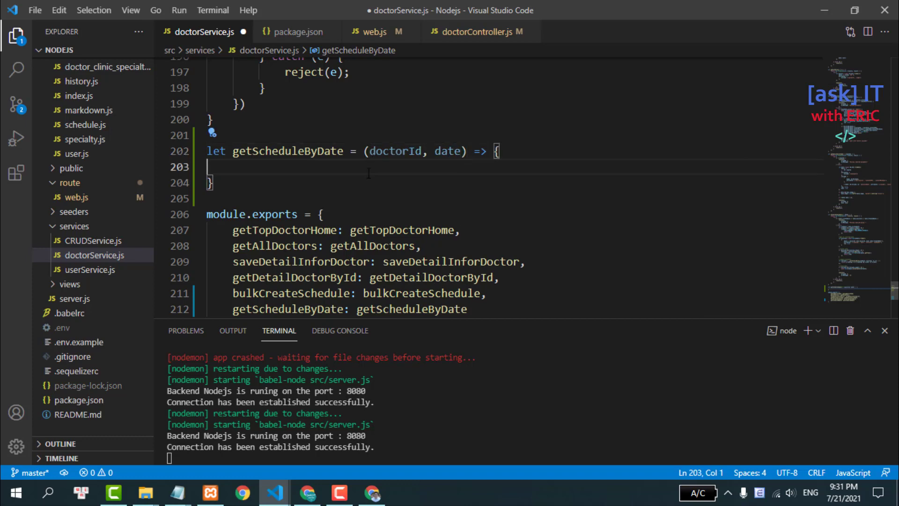
text(return )
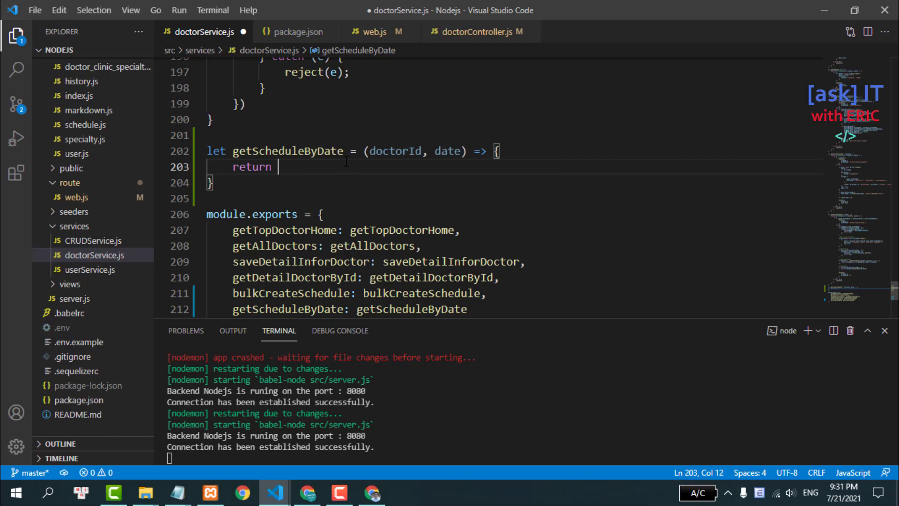
text(new Promise)
text((Ir)
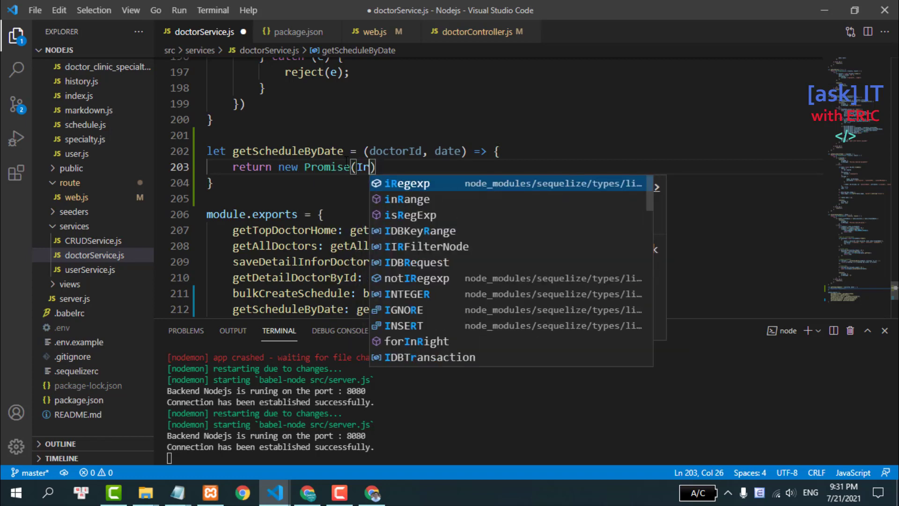
key(BackSpace)
key(BackSpace)
text((res)
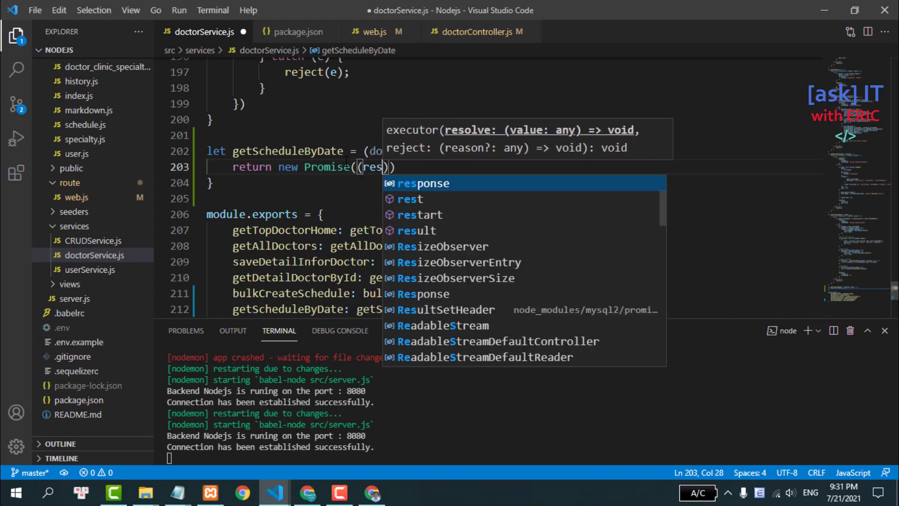
text(ov)
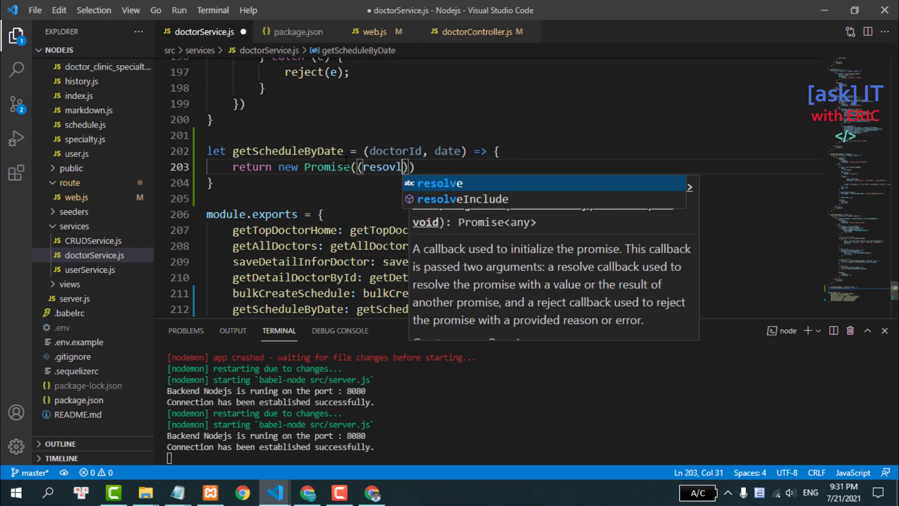
key(Return)
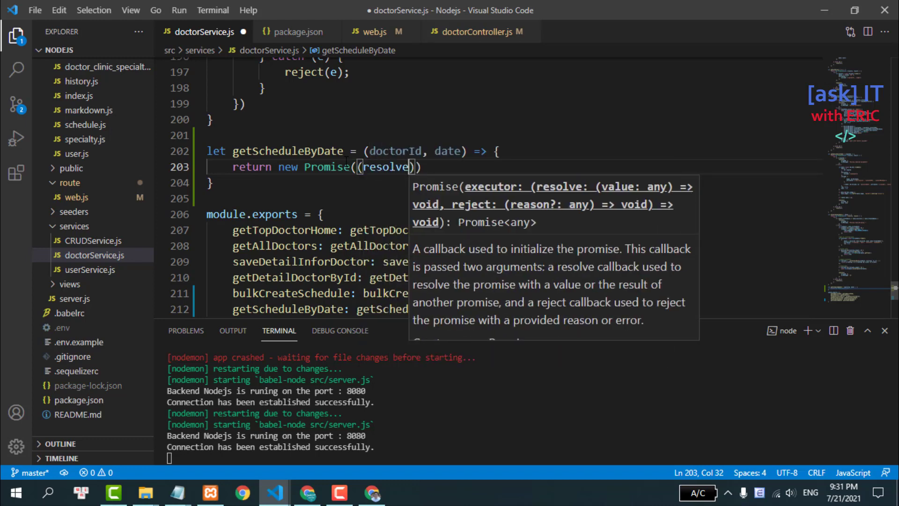
text(, reject))
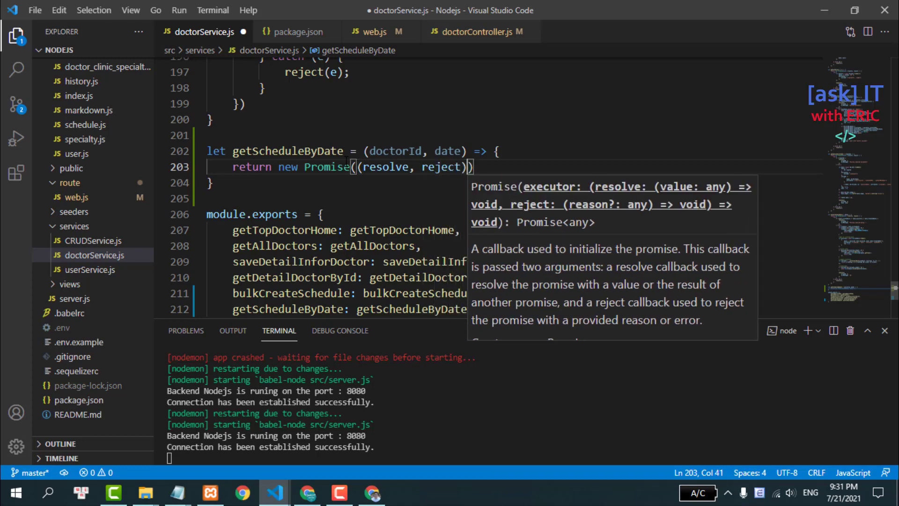
text(=)
text(> {)
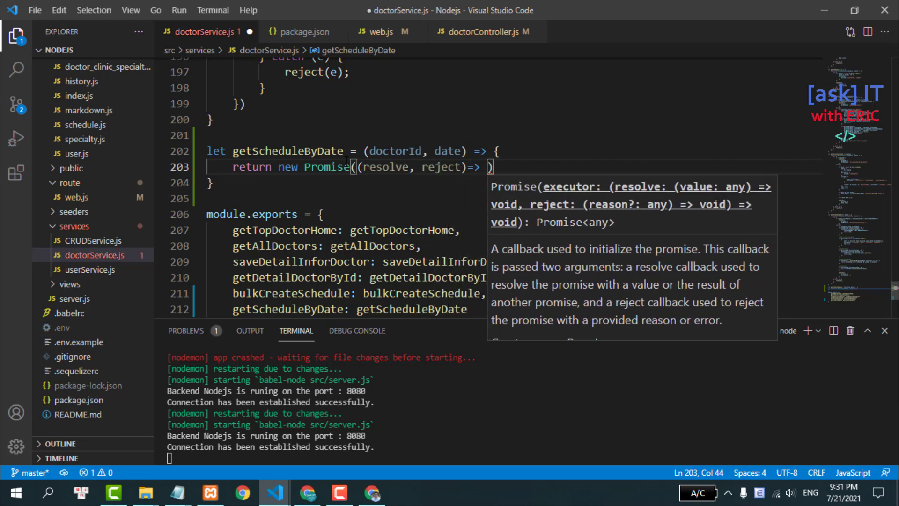
key(Return)
- Add a try block and a catch that calls reject(e), then save
text(try{)
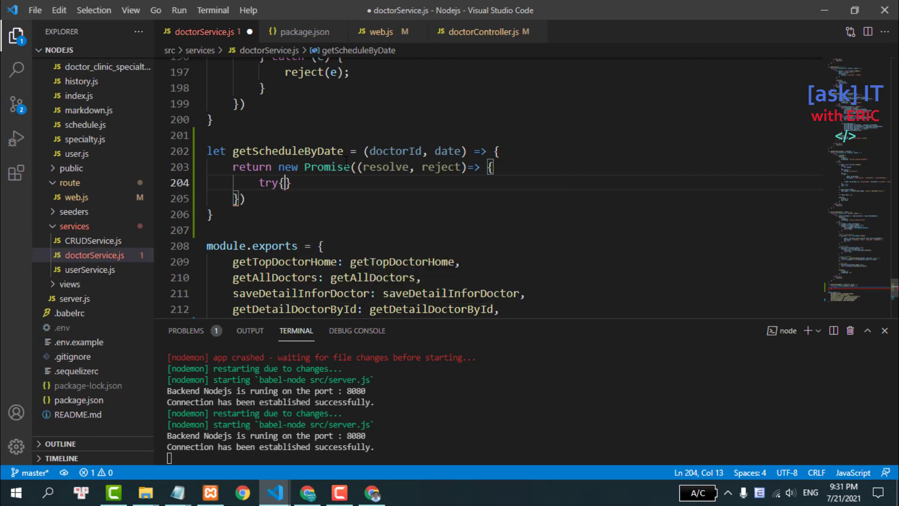
key(Return)
key(Down)
text(catch)
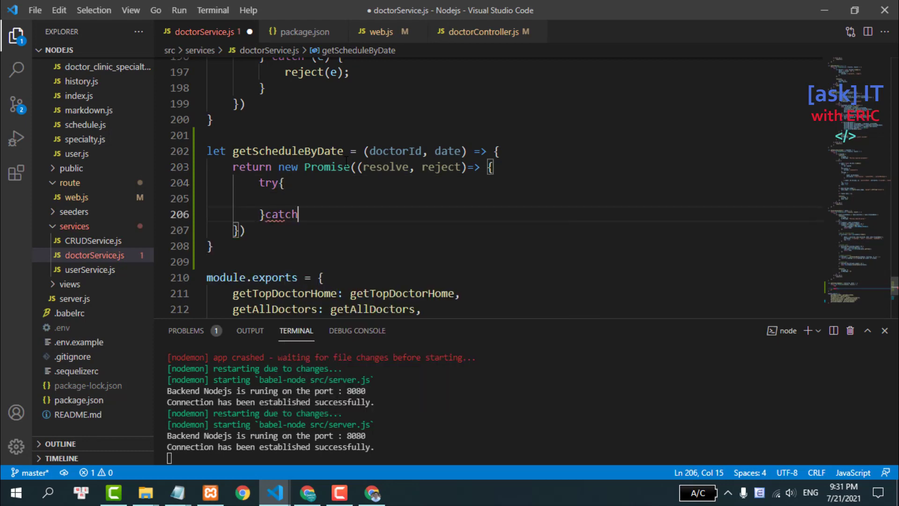
text((e){)
key(Return)
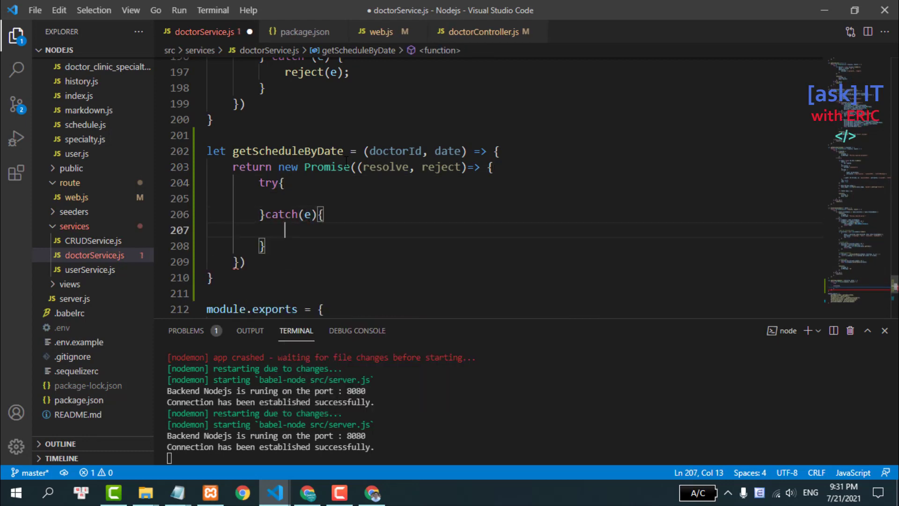
text(reject(e)
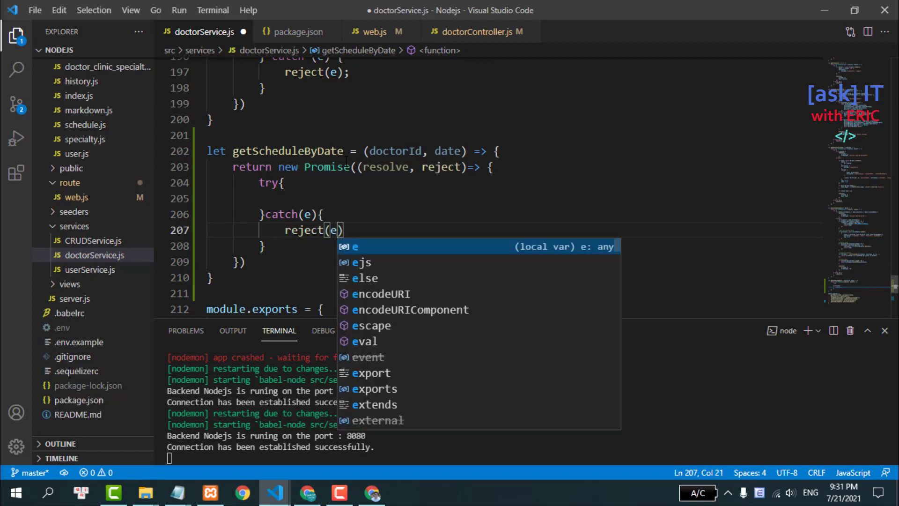
text();)
key(ctrl+s)
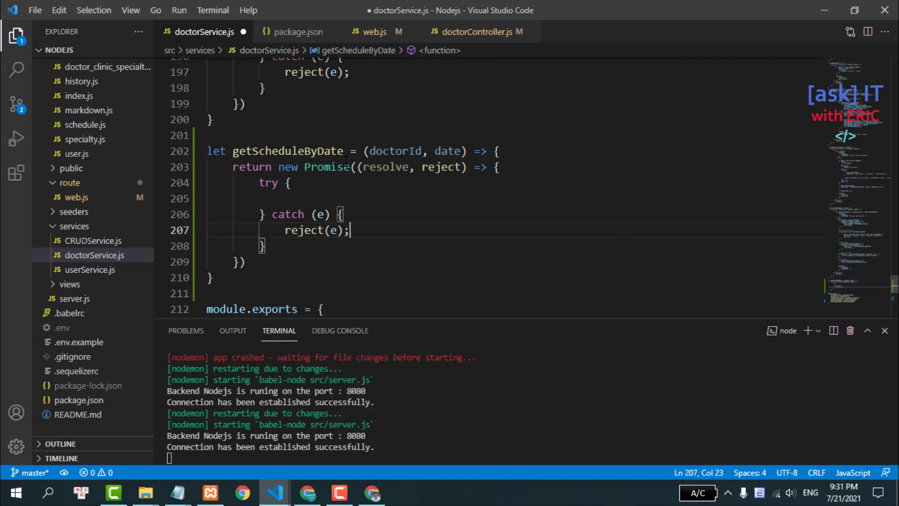
- Make the promise callback async and save doctorService.js
click(356, 167)
text(as)
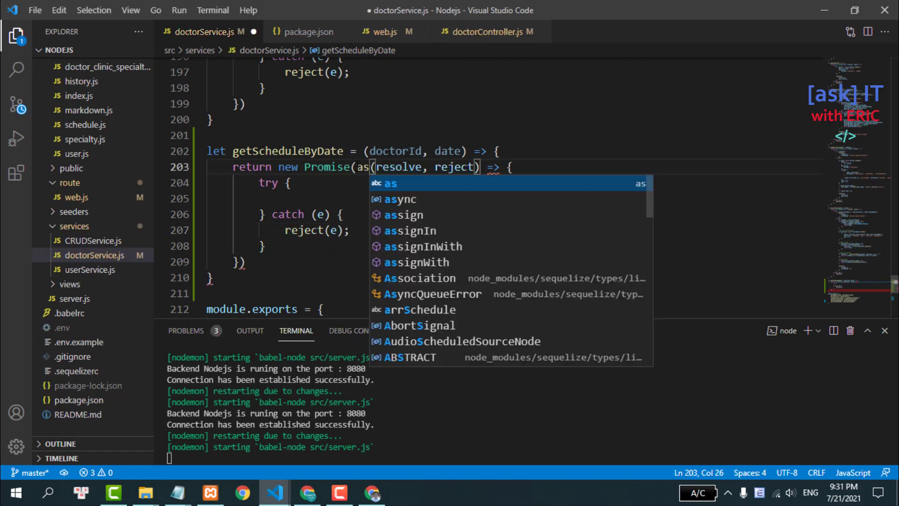
text(ync)
click(387, 194)
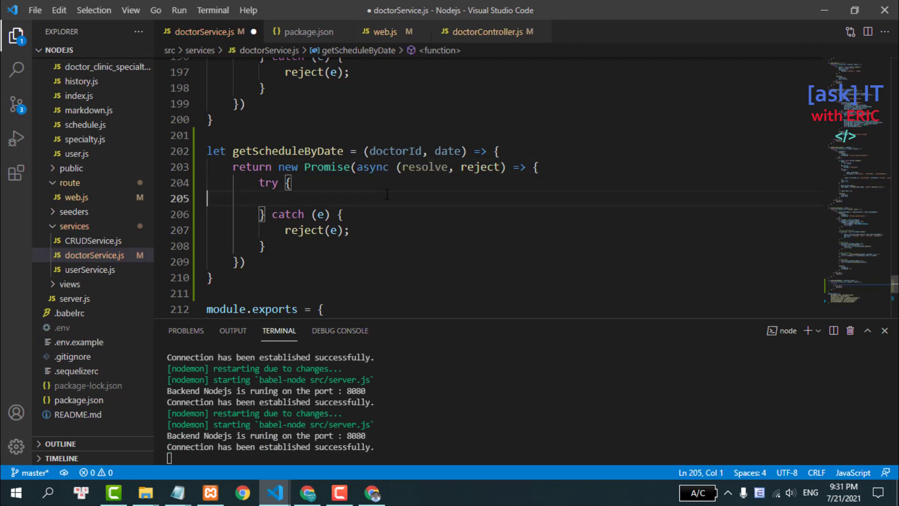
key(ctrl+s)
click(366, 186)
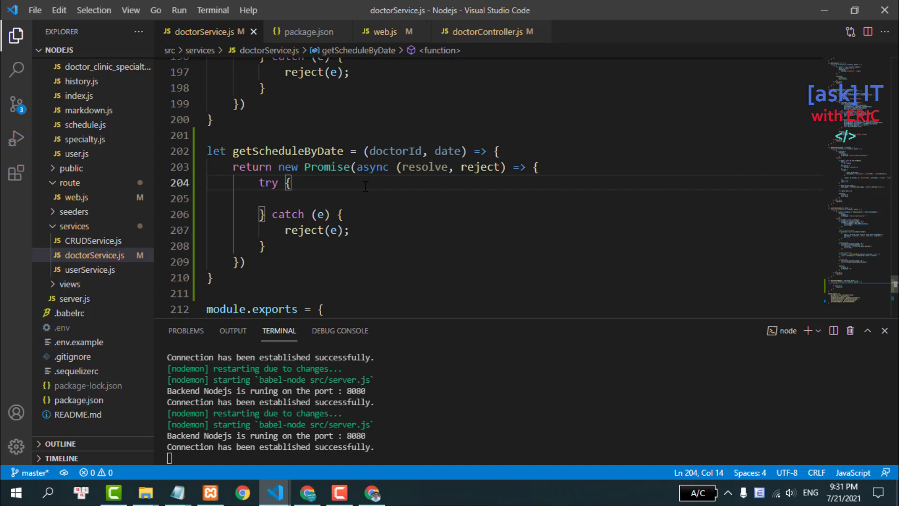
- Inside the try block, add an if check for a missing doctorId or date
key(Return)
text(if(!)
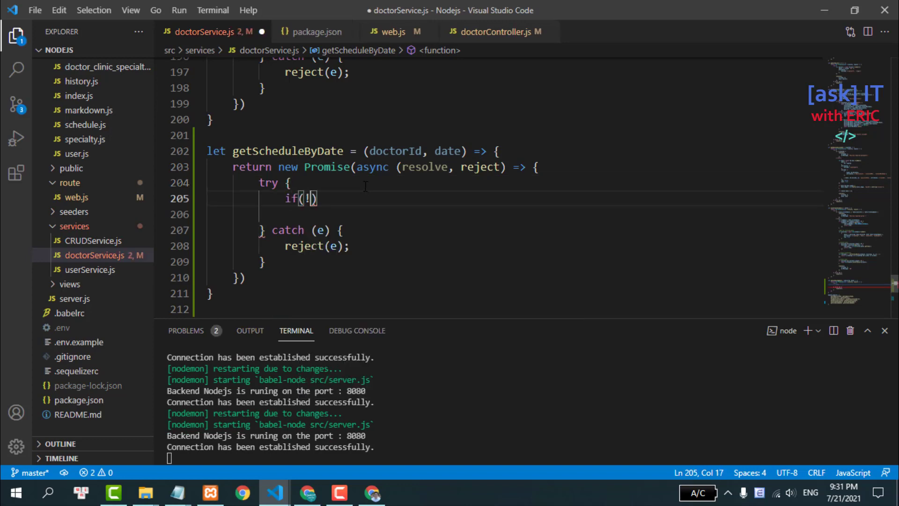
text(docto)
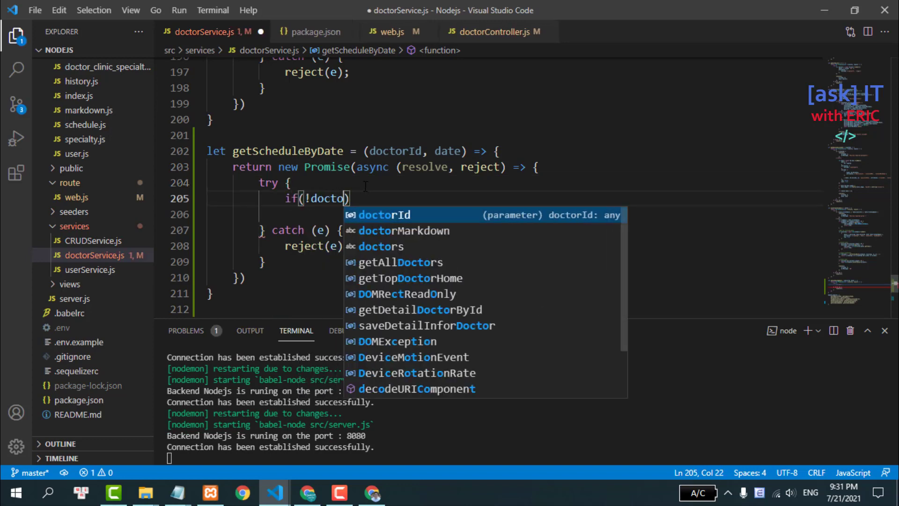
key(Tab)
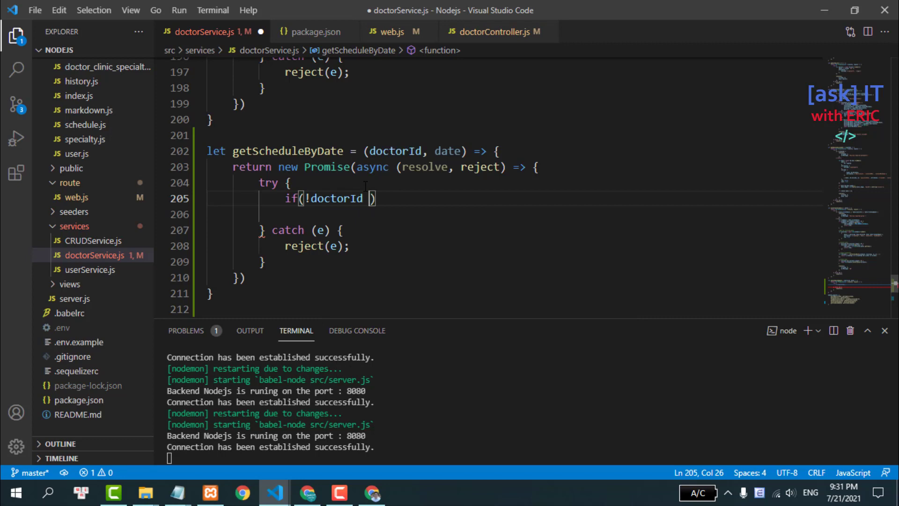
text(||)
text( da)
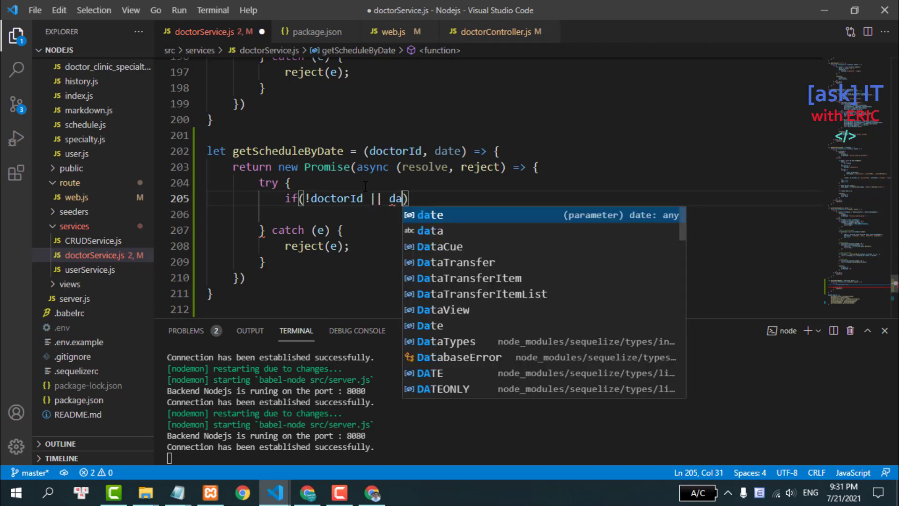
key(BackSpace)
key(BackSpace)
text(date)
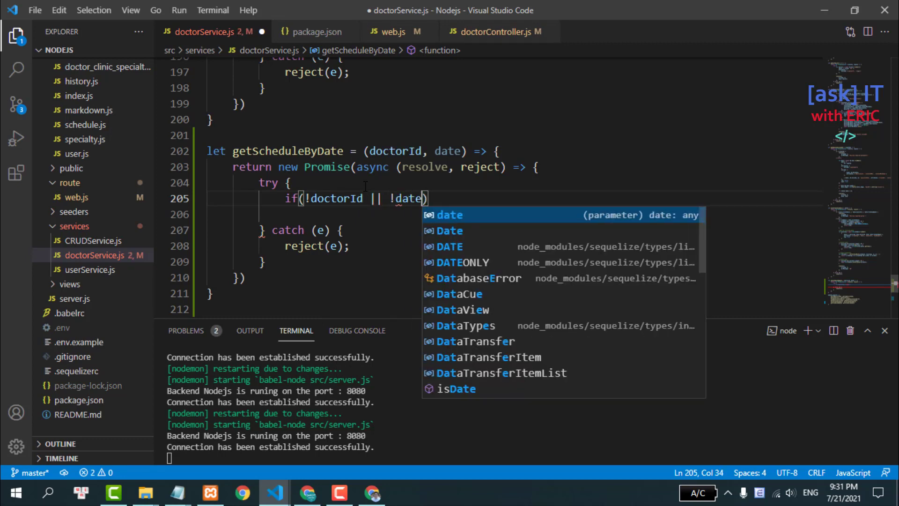
text(){)
key(Return)
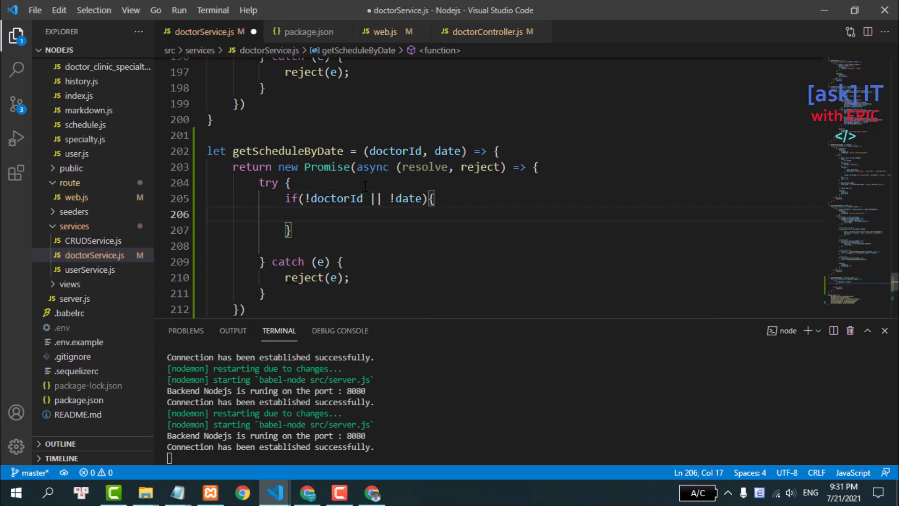
- In the if block, resolve an object with errCode: 1
text(r)
text(es)
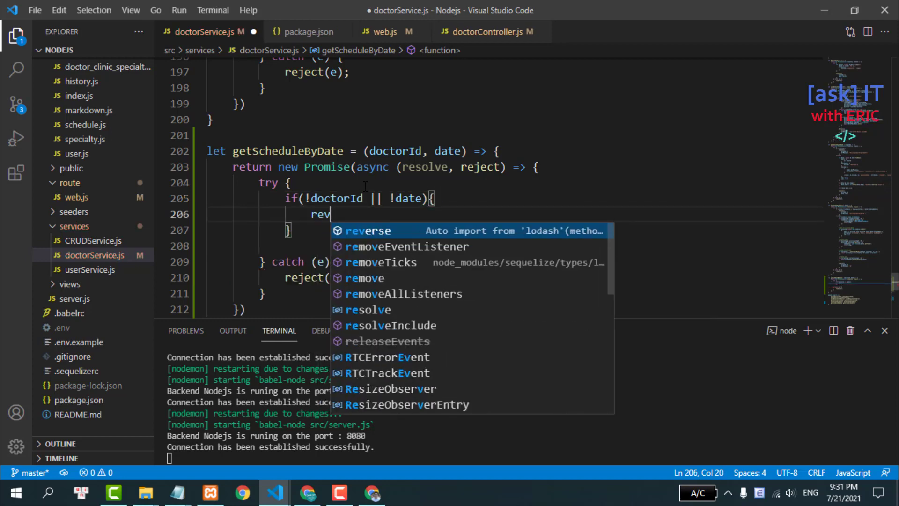
text(o)
key(Tab)
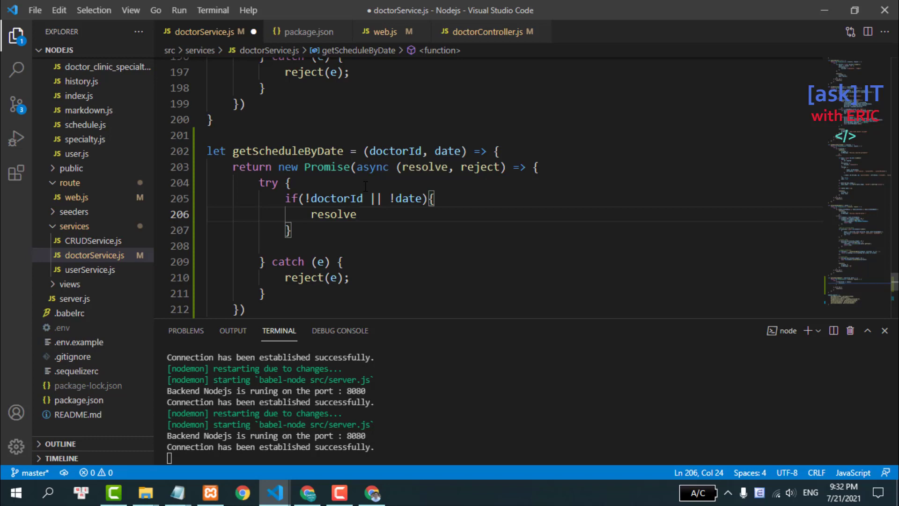
text(({)
key(Return)
text(erro)
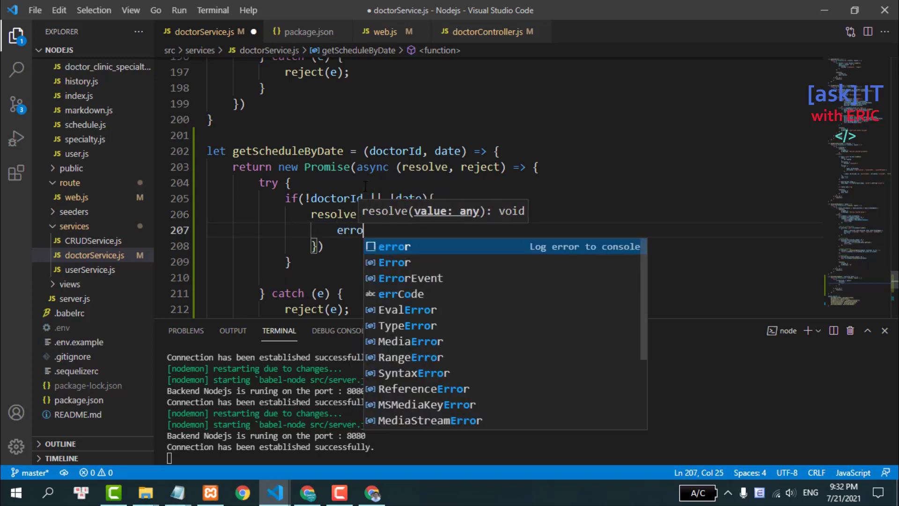
key(BackSpace)
text(C)
key(Tab)
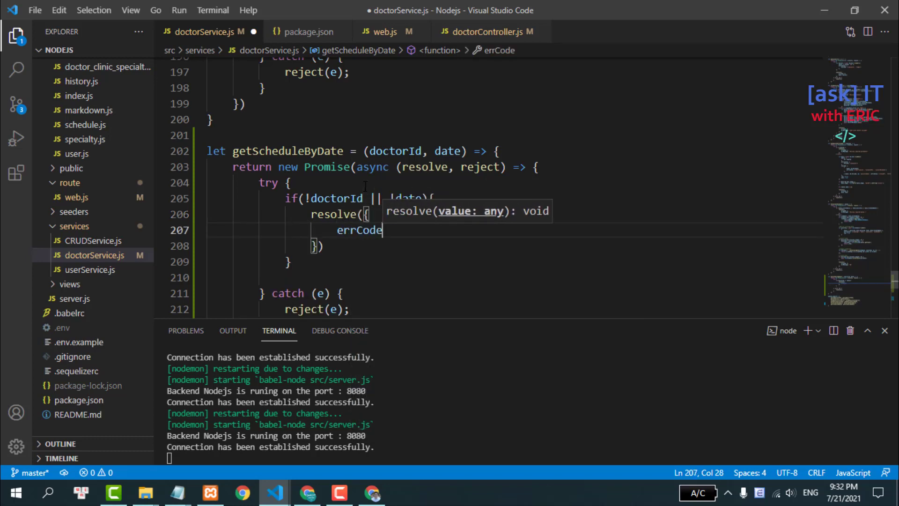
text(: 1,)
- Add errMessage 'Missing required paramater' to the resolved object
key(Return)
text(e)
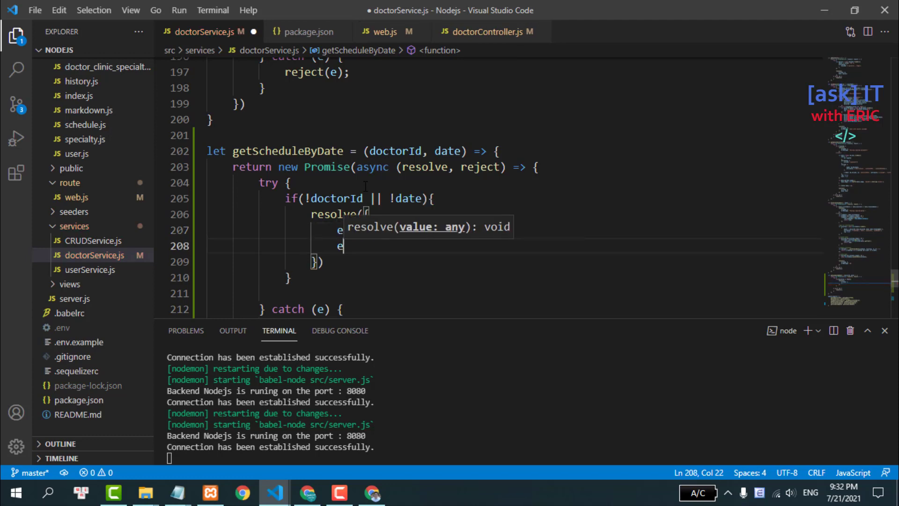
text(rrM)
key(Tab)
text(: )
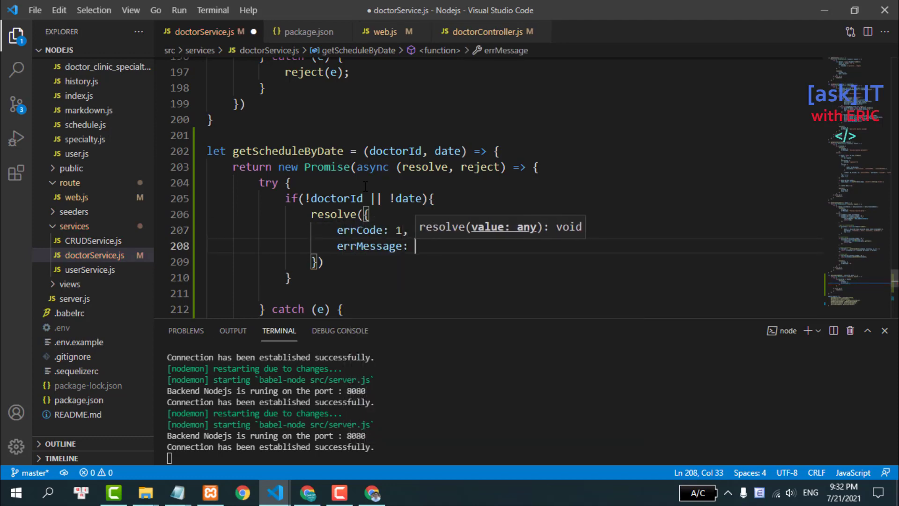
text('Mies)
key(BackSpace)
key(BackSpace)
text(iess)
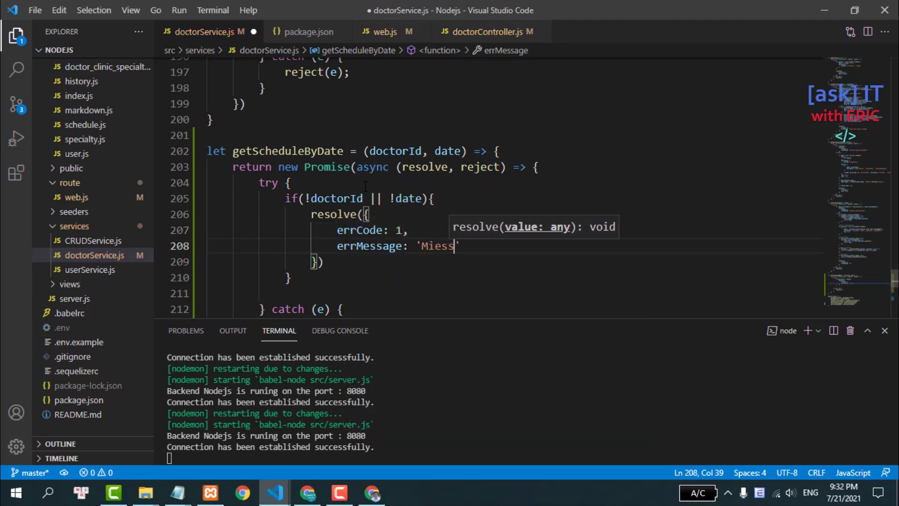
key(BackSpace)
key(BackSpace)
key(BackSpace)
text(ssing re)
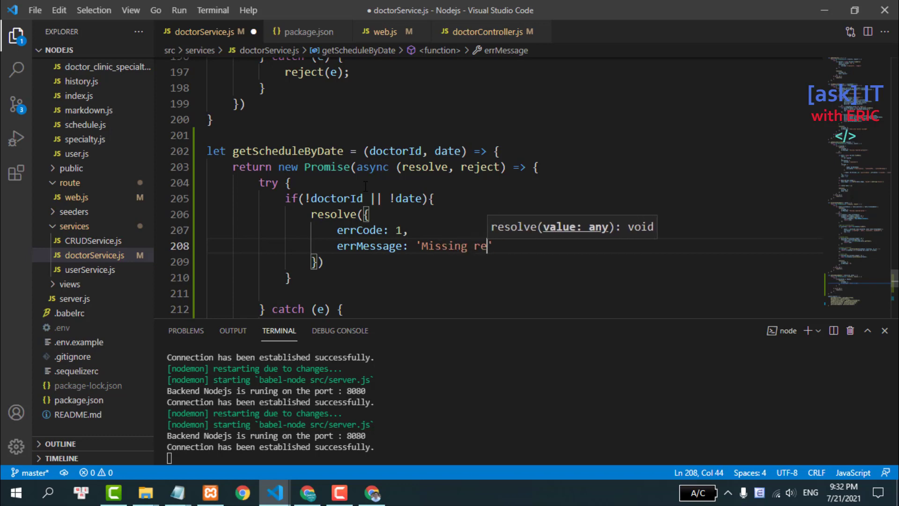
text(quired para)
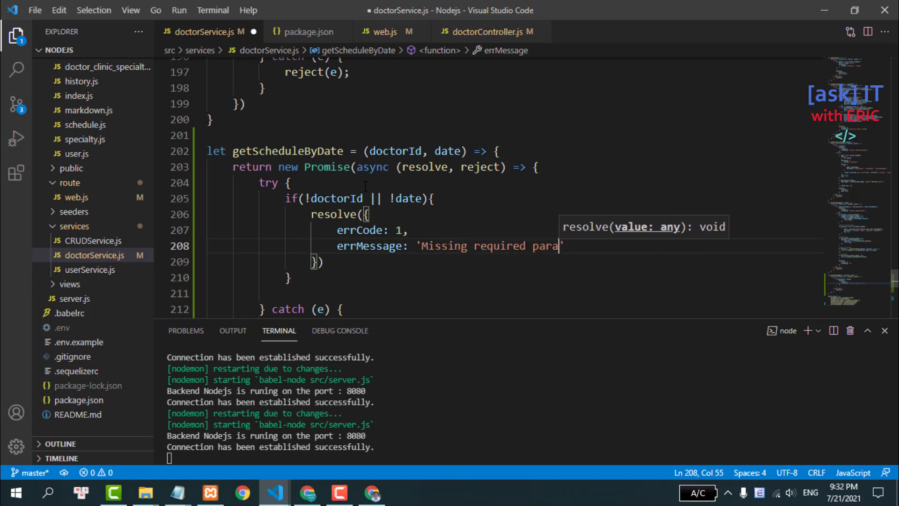
text(mater)
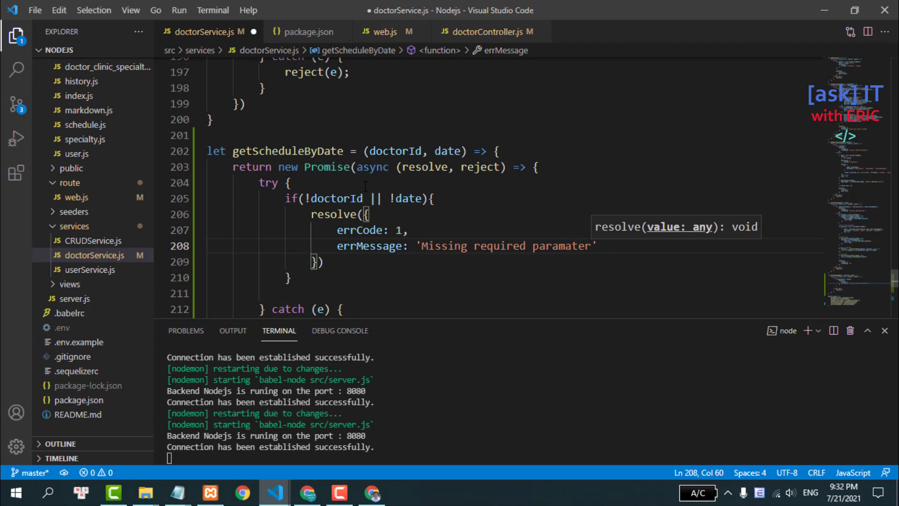
click(308, 491)
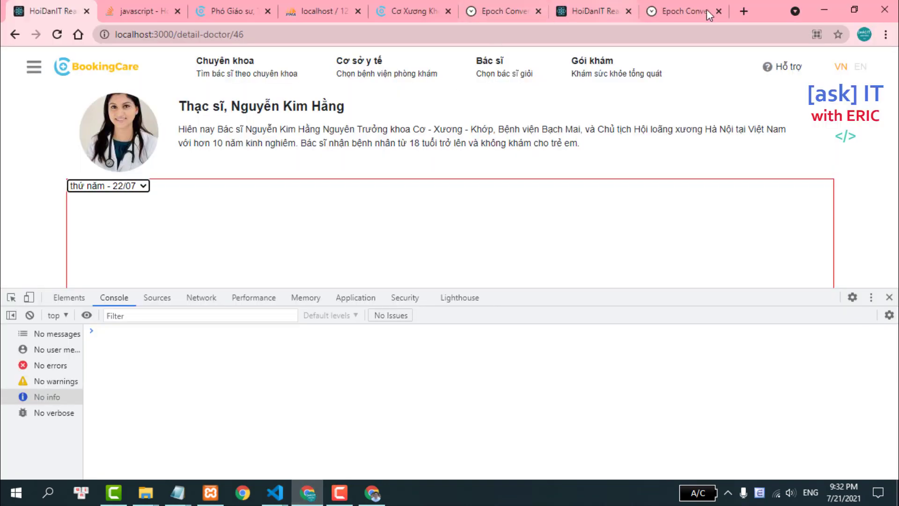
- In a new Chrome tab, search Google for 'parameter' to check its spelling
click(739, 12)
text(pa)
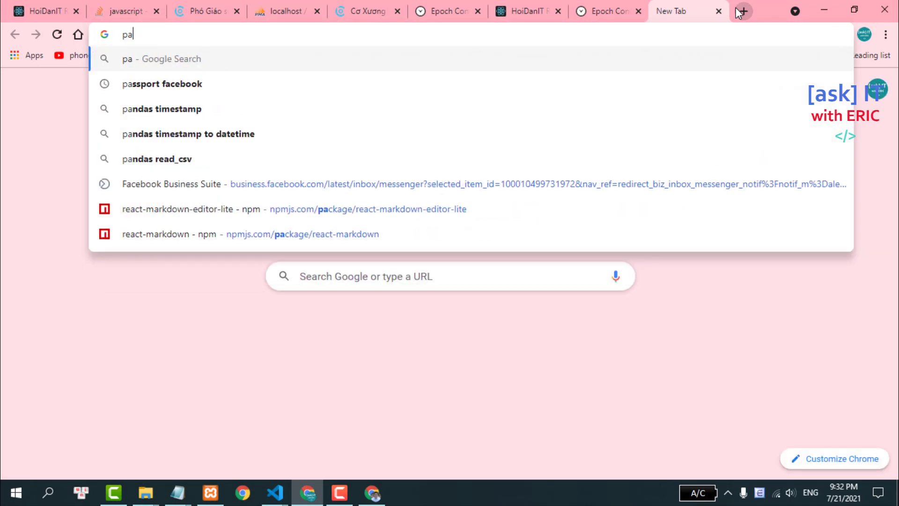
text(rame)
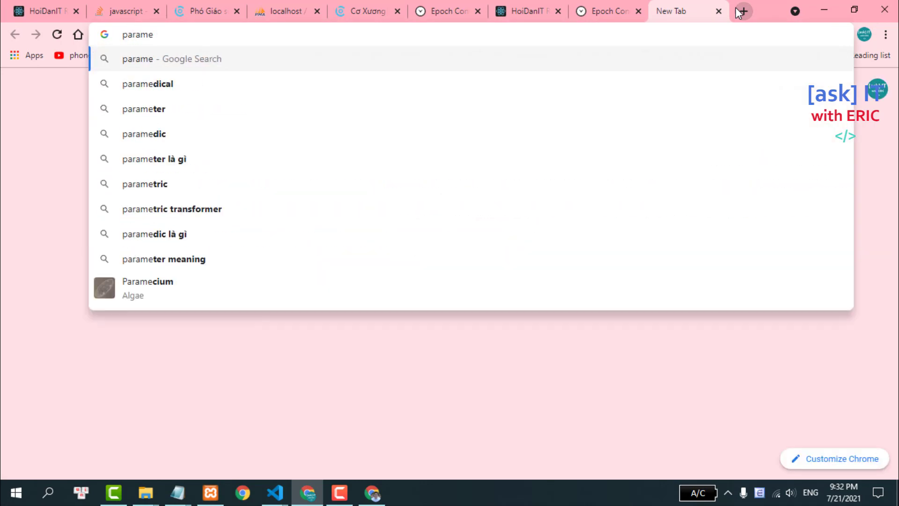
click(185, 108)
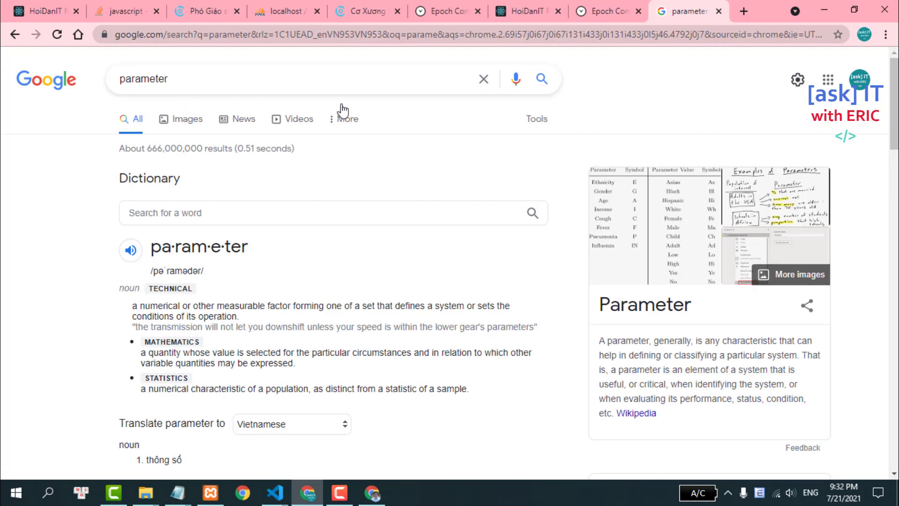
mouse_move(275, 492)
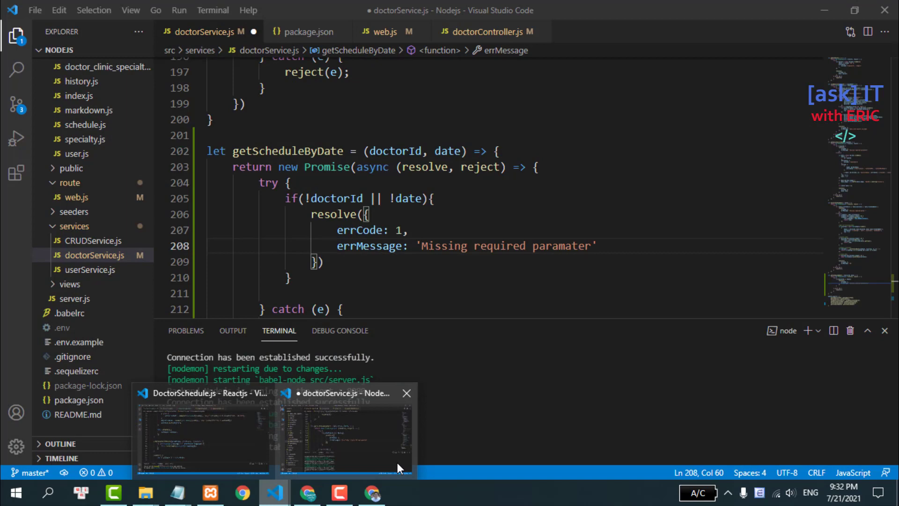
- Correct the error message spelling to 'Missing required parameters'
click(346, 437)
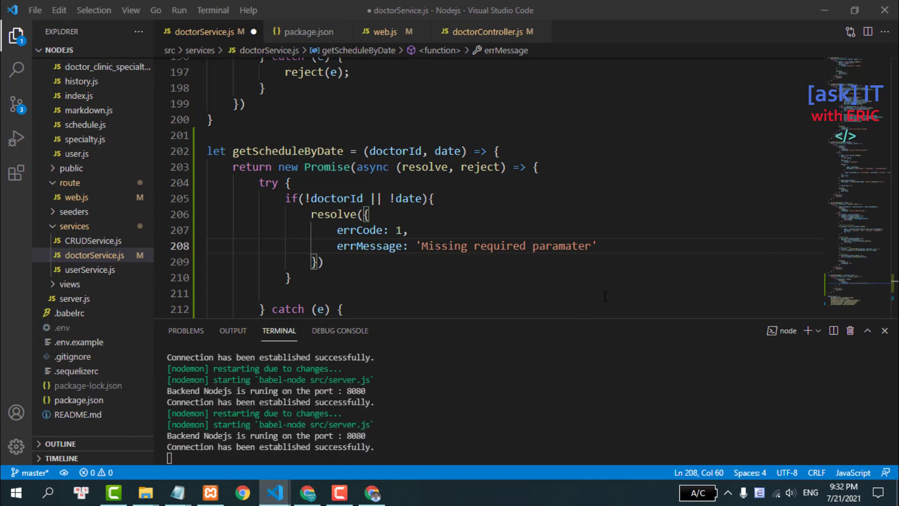
click(573, 246)
key(BackSpace)
text(e)
click(434, 198)
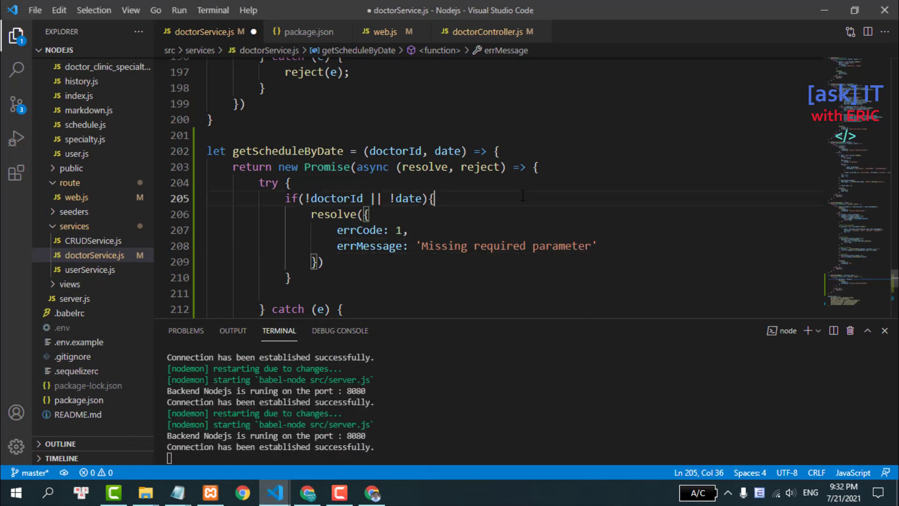
scroll(434, 212, down, 1)
click(593, 219)
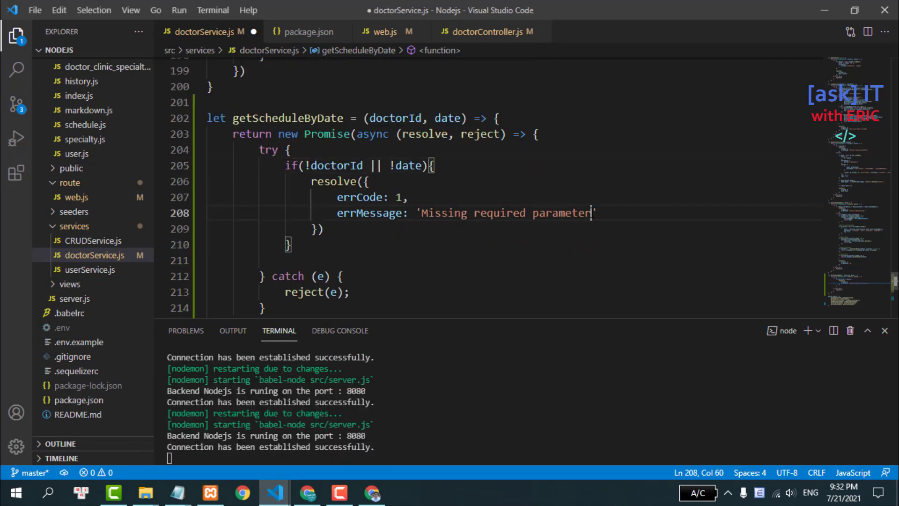
text(s)
click(349, 224)
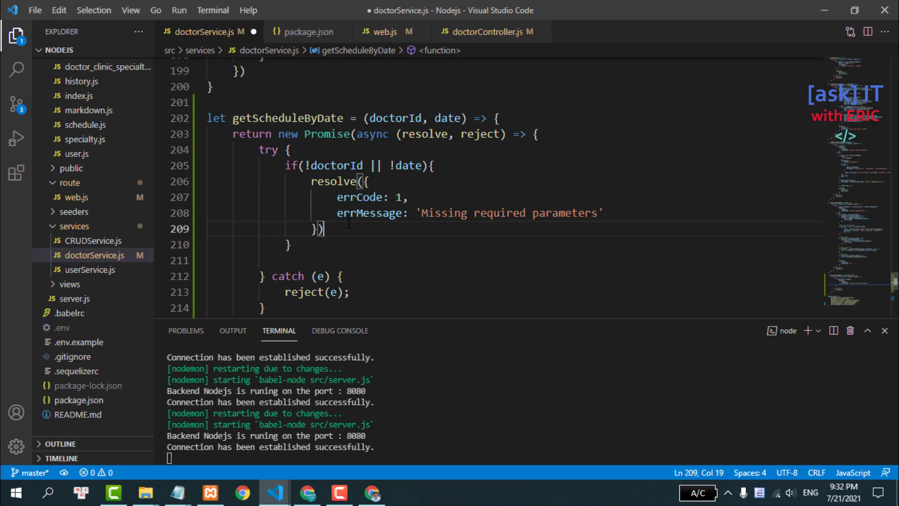
- Add an else block beginning with 'let data = await db.'
click(324, 245)
text(e)
text(lse)
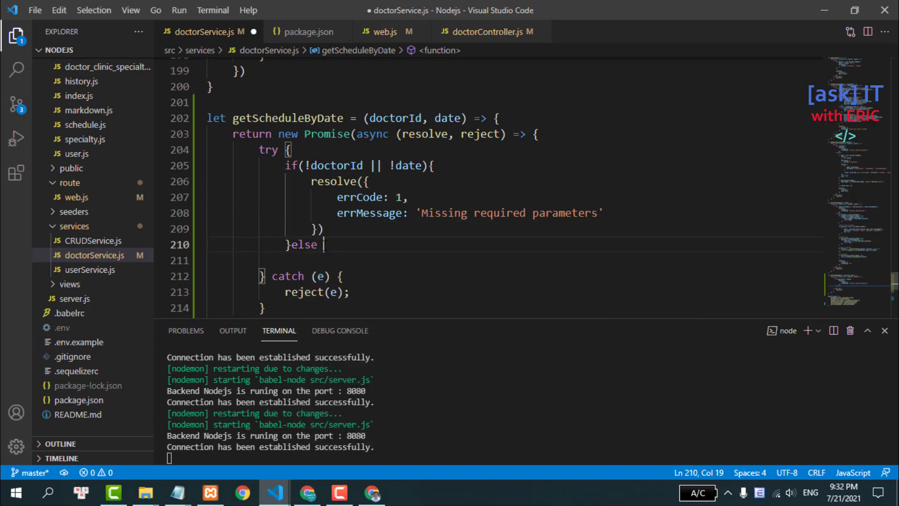
text( {)
key(Return)
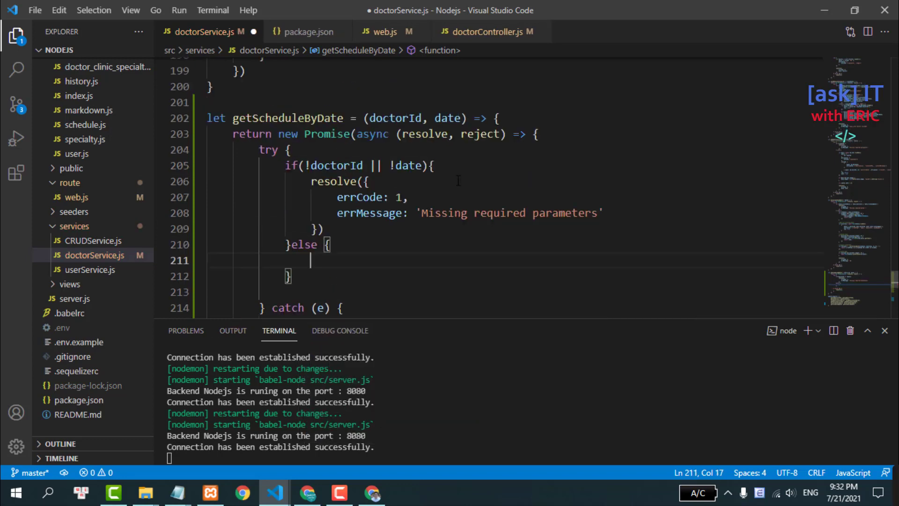
scroll(458, 180, down, 1)
text(let data )
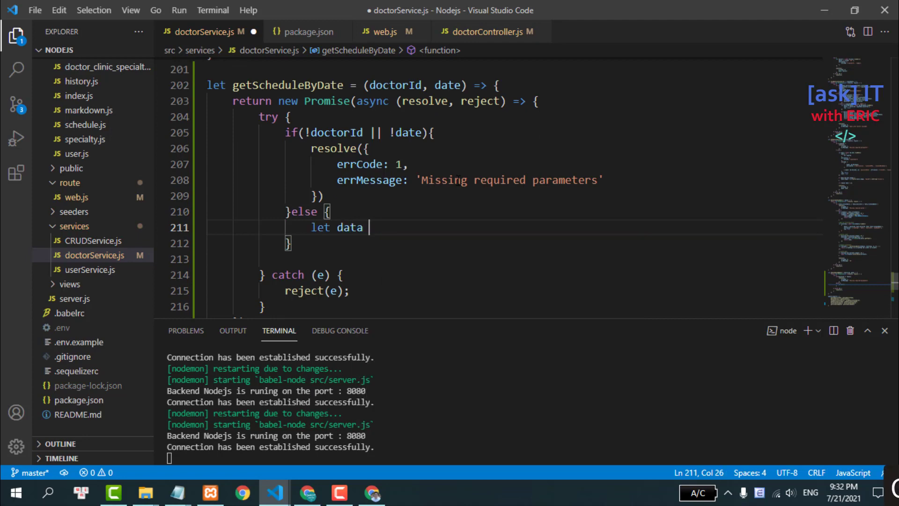
text(= aw)
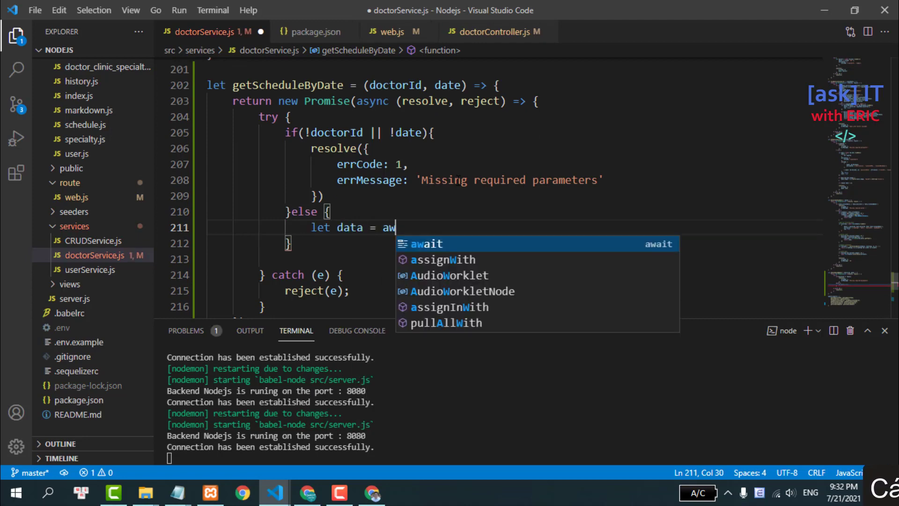
text(ait db)
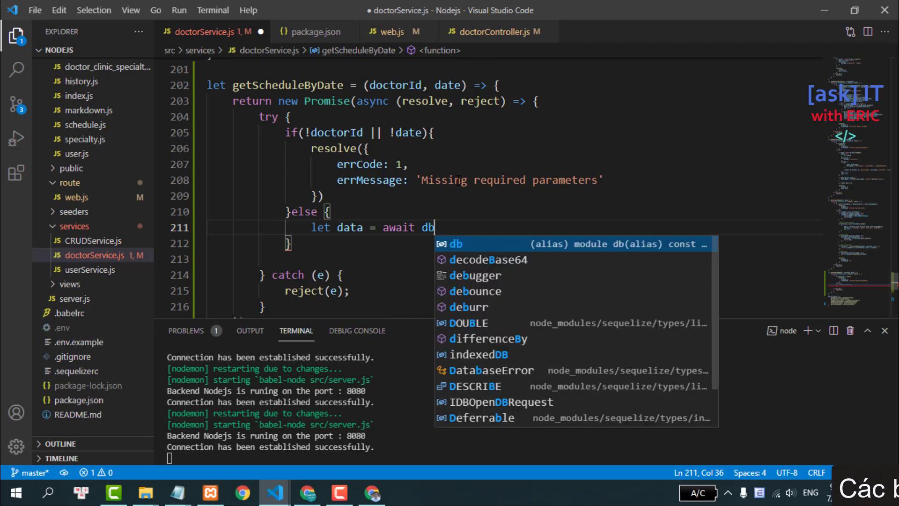
text(.)
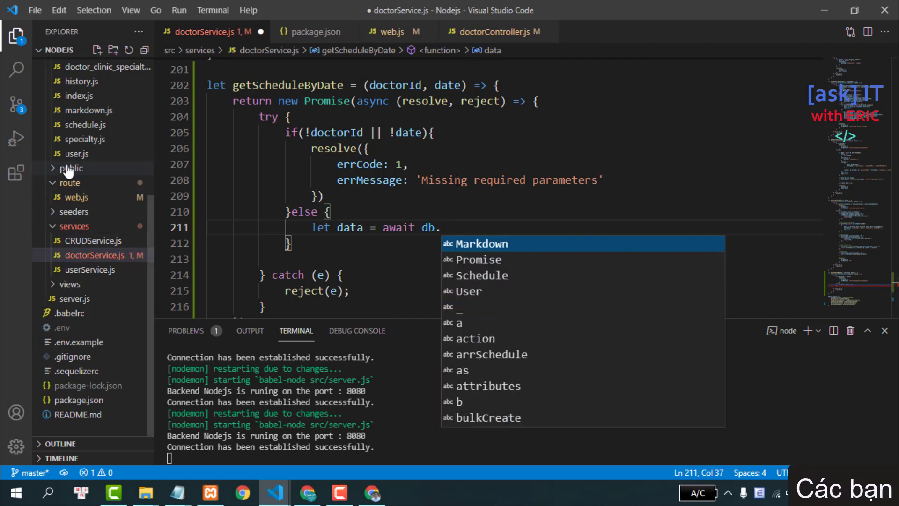
- Complete the call as db.Schedule.findAll, copying the Schedule model name from schedule.js
click(88, 131)
click(87, 125)
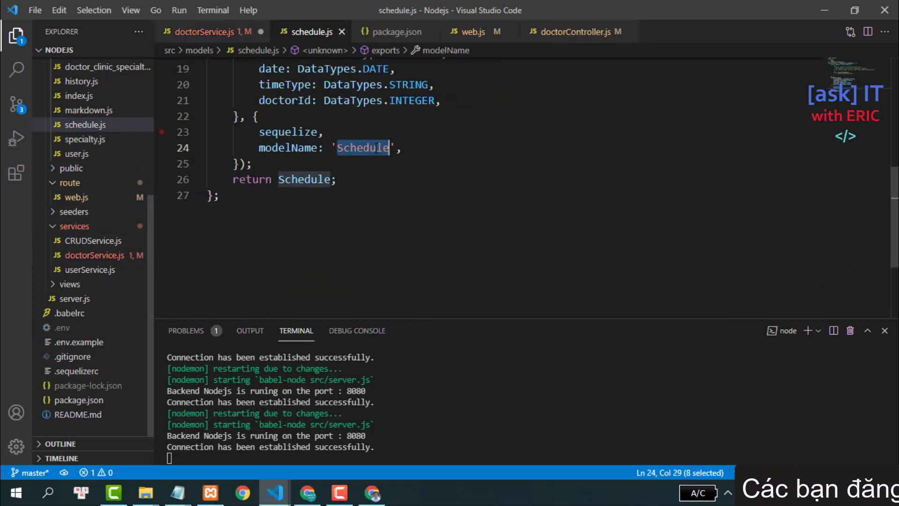
double_click(305, 179)
key(ctrl+c)
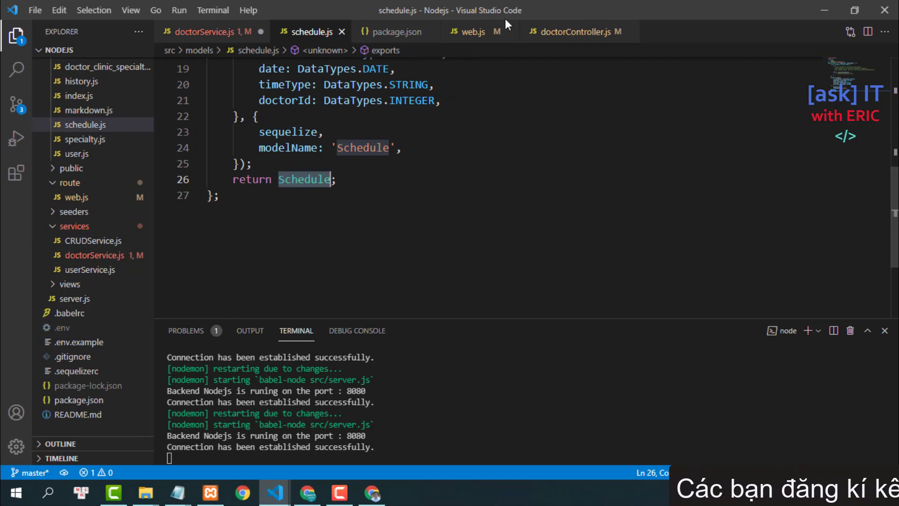
click(241, 32)
key(ctrl+v)
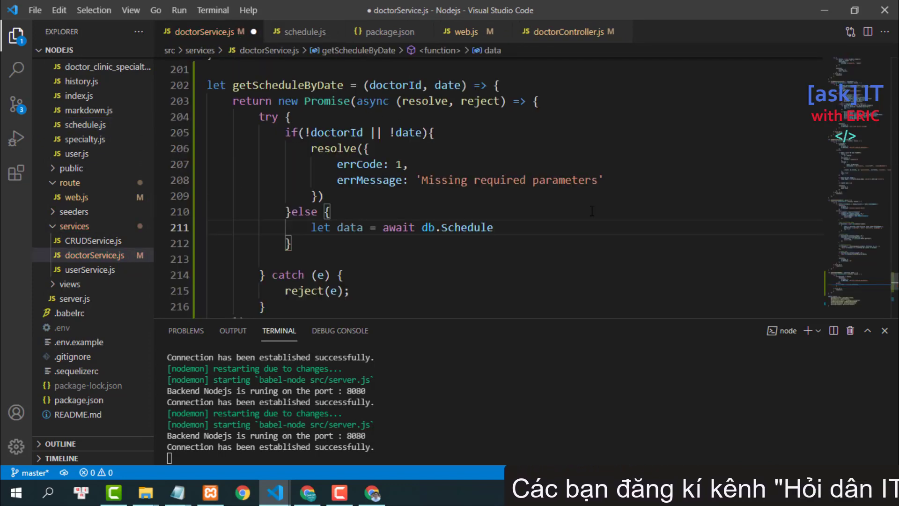
text(.find)
key(Return)
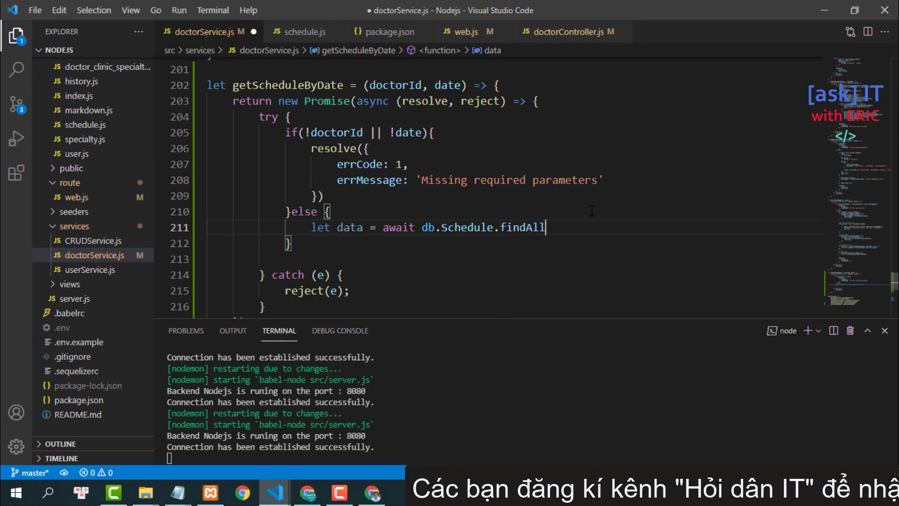
- Give findAll a where filter of doctorId: doctorId
text(({)
key(Return)
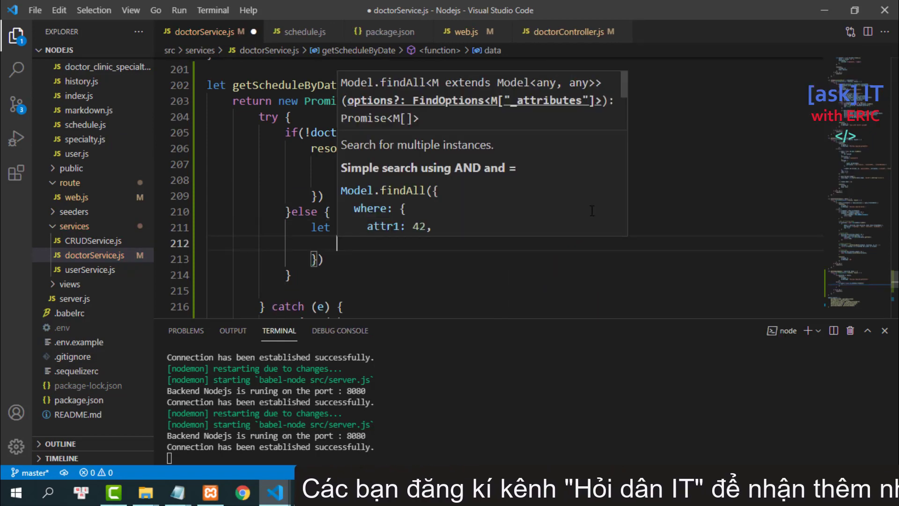
click(351, 247)
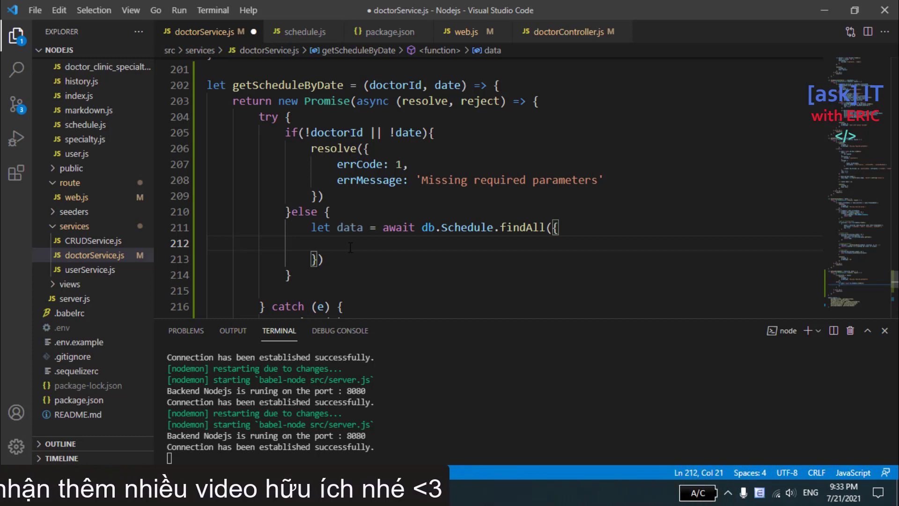
text(where: )
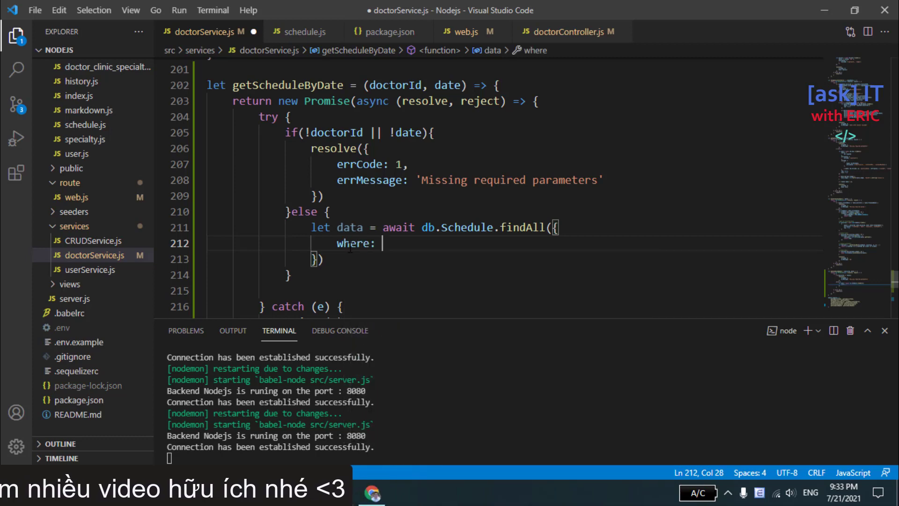
text({)
key(Return)
text(doctor)
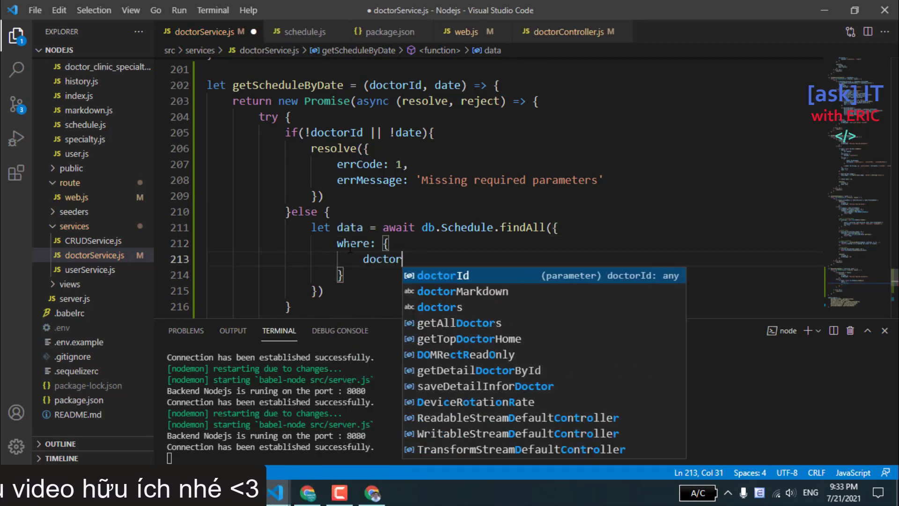
text(Id: doct)
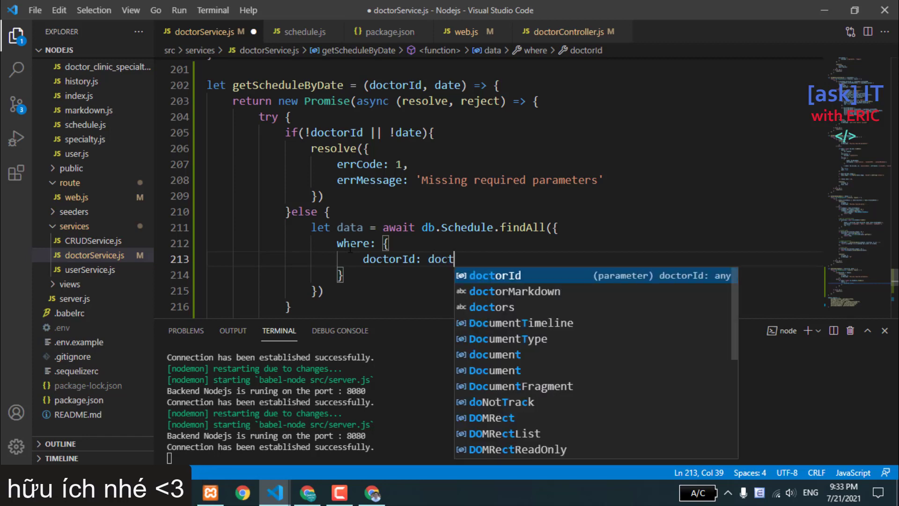
key(Tab)
key(Return)
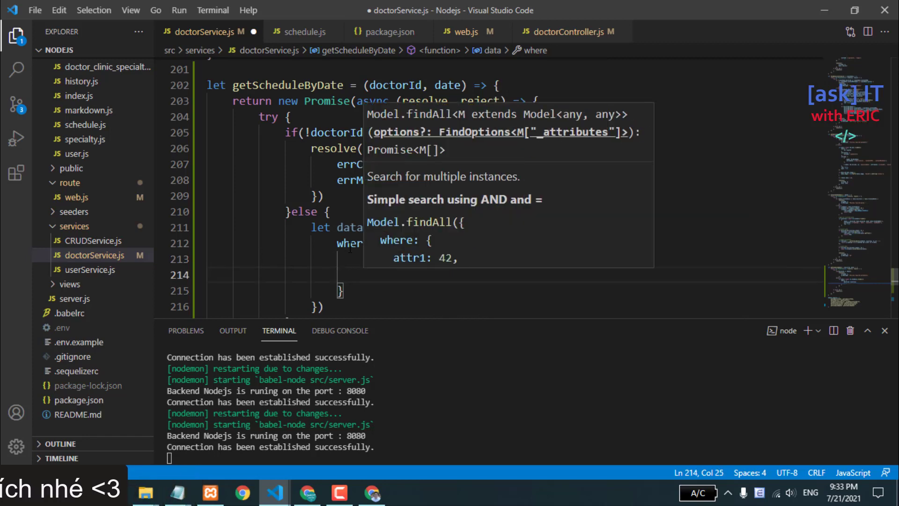
click(307, 492)
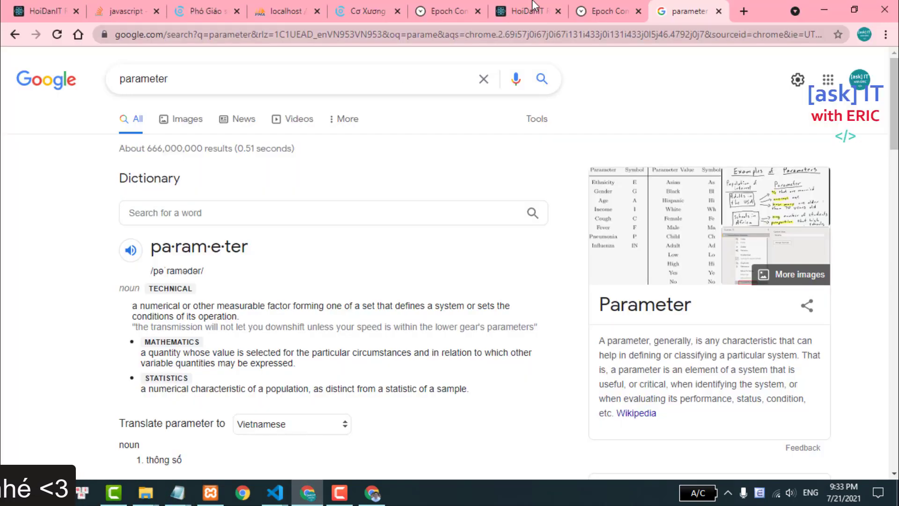
- Check the schedules table's date column in phpMyAdmin, then add date:date to the where filter
click(287, 7)
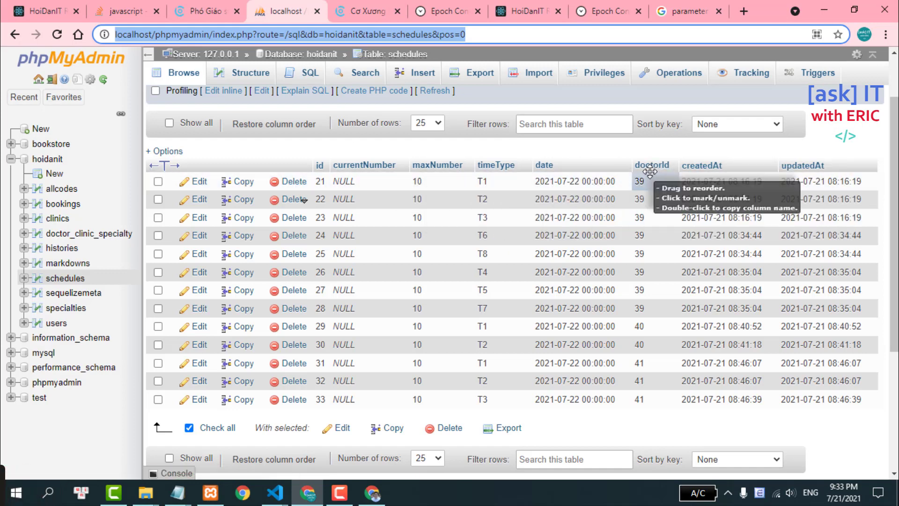
click(281, 492)
click(202, 437)
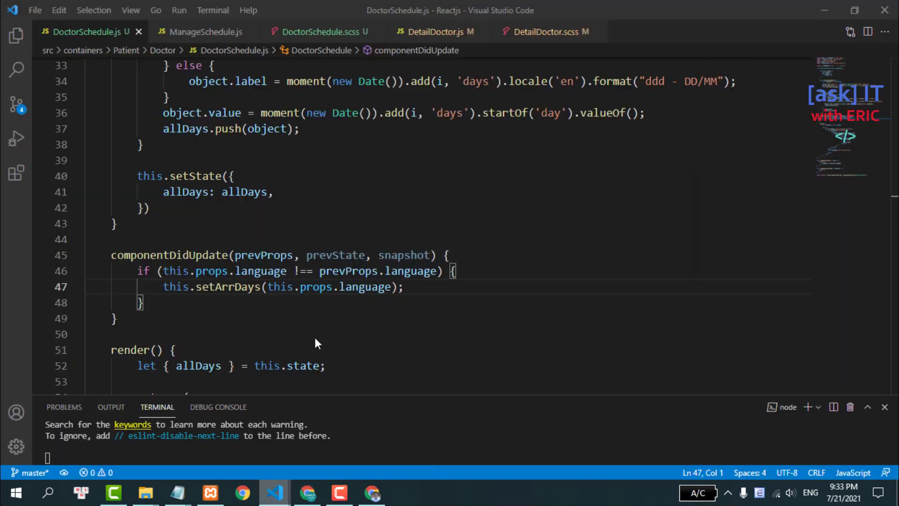
click(275, 492)
click(345, 438)
text(datae)
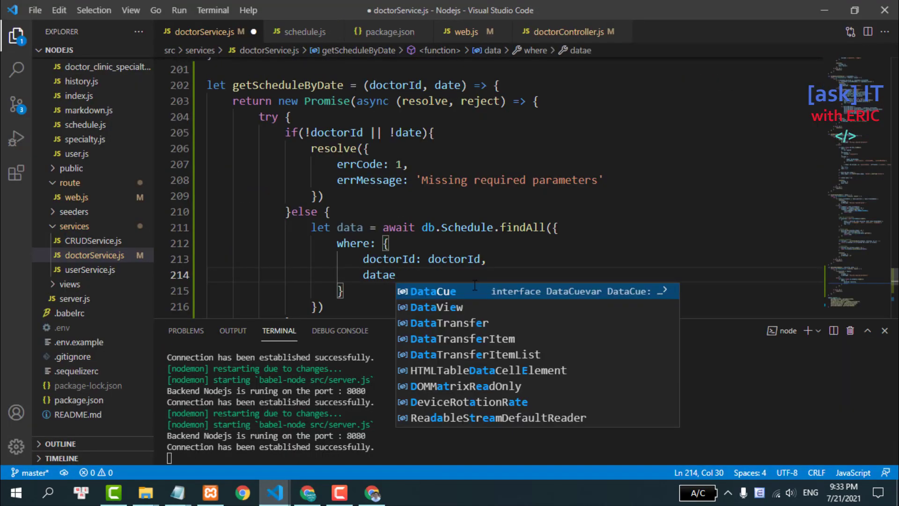
key(BackSpace)
key(BackSpace)
text(e:date)
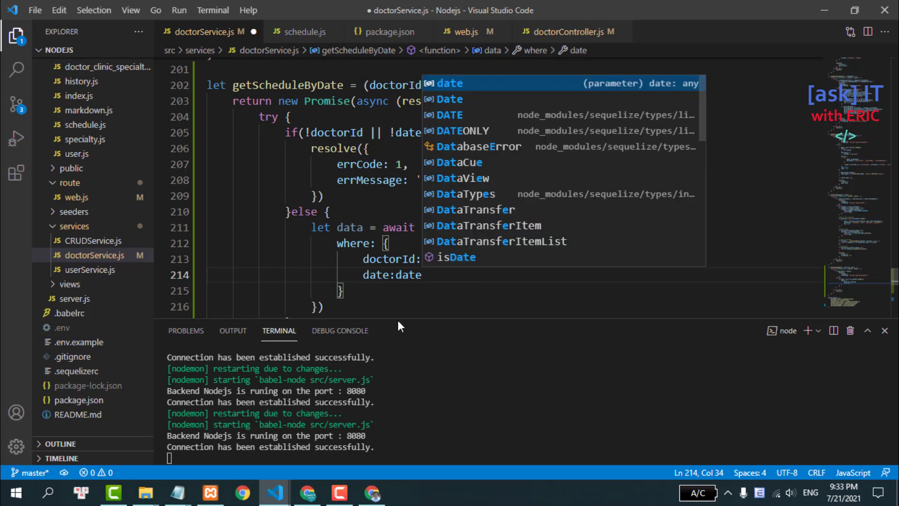
- Compare the doctorId: doctorId condition against the phpMyAdmin schedules table before closing the query
scroll(421, 235, down, 1)
click(382, 246)
double_click(383, 246)
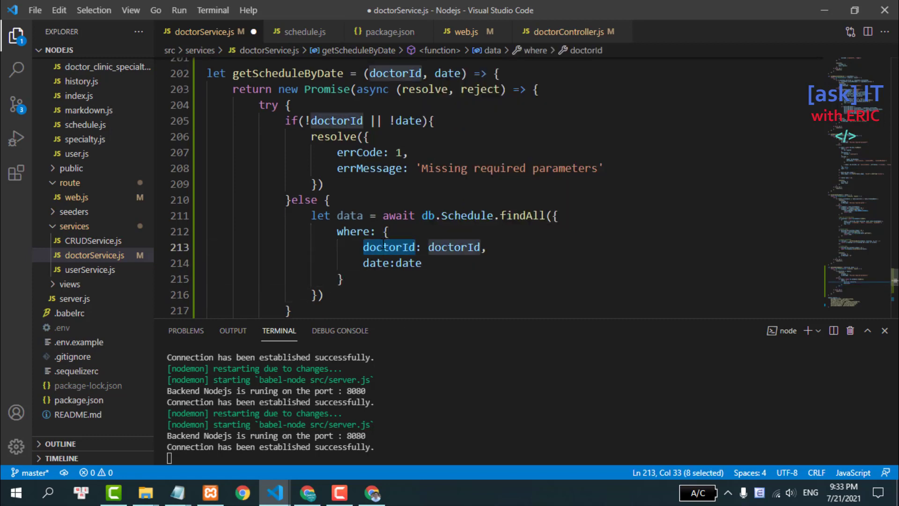
click(389, 262)
drag(423, 246, 488, 246)
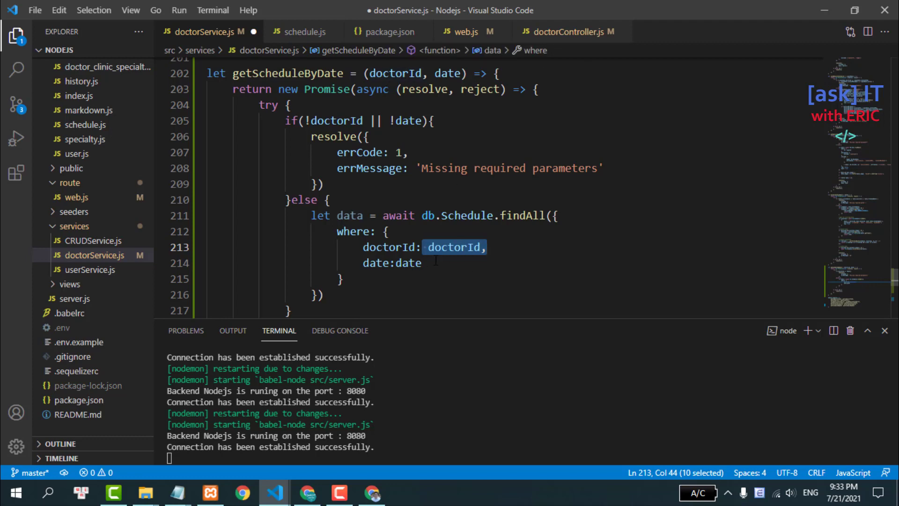
click(307, 491)
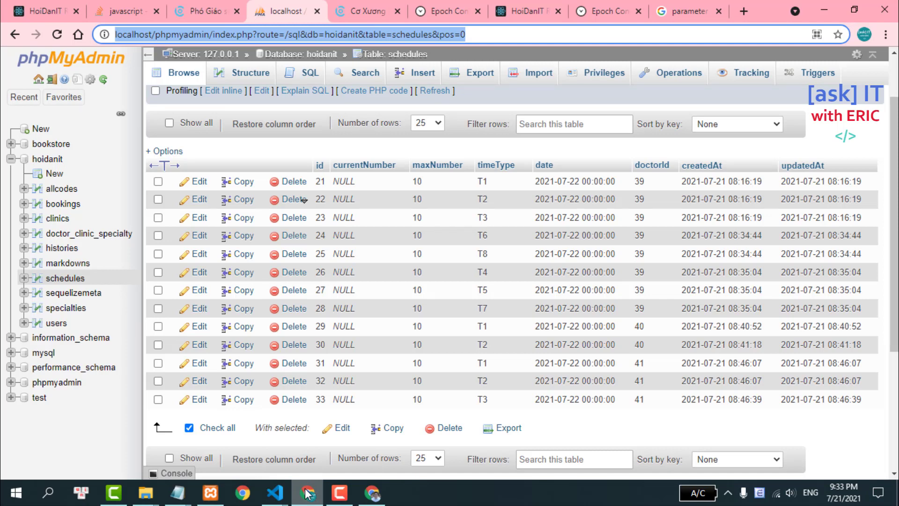
click(307, 492)
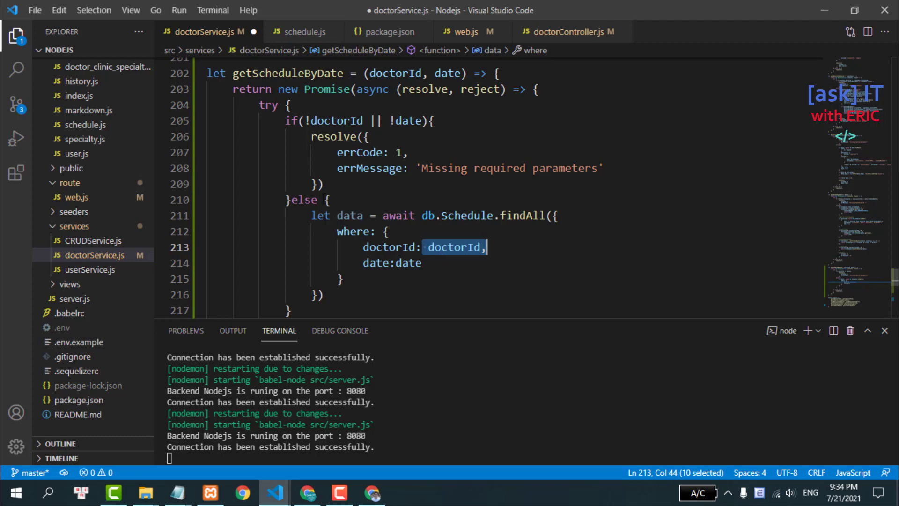
scroll(330, 216, down, 1)
- After findAll, add the fallback if(!data) data = [];
click(335, 267)
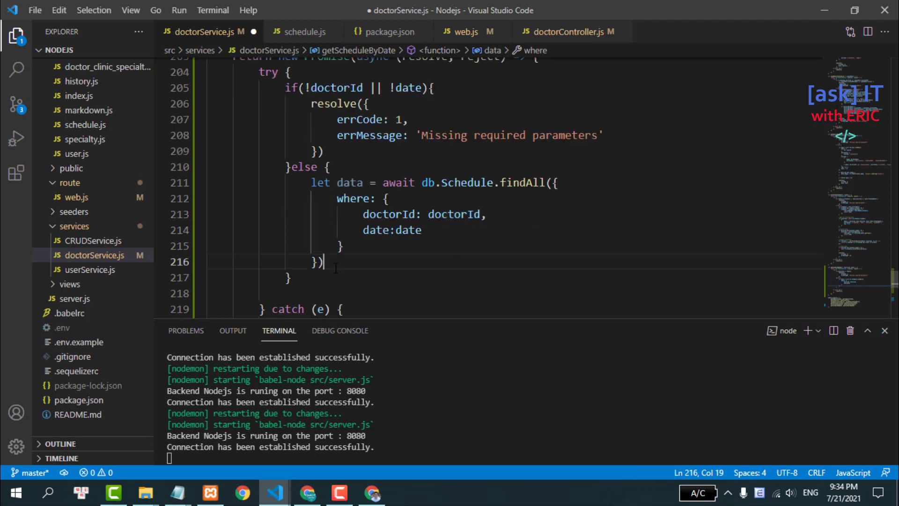
key(Return)
key(Return)
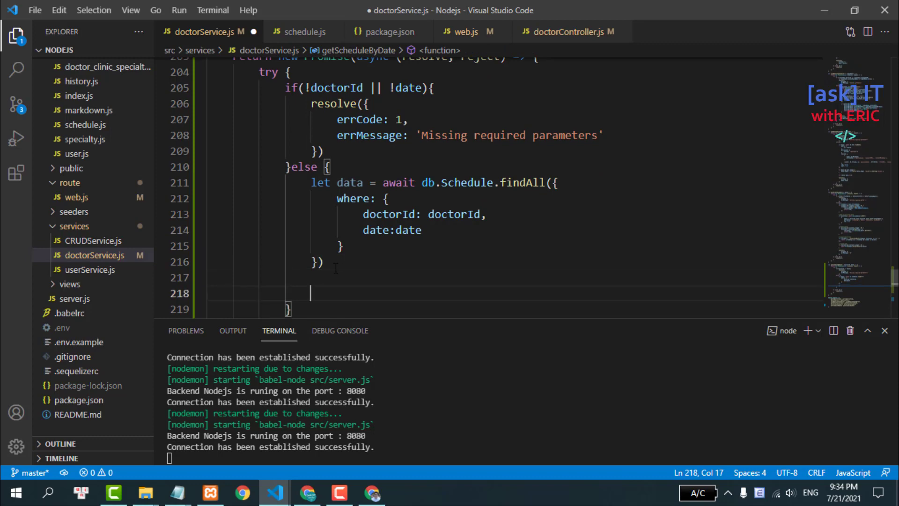
text(if(data)
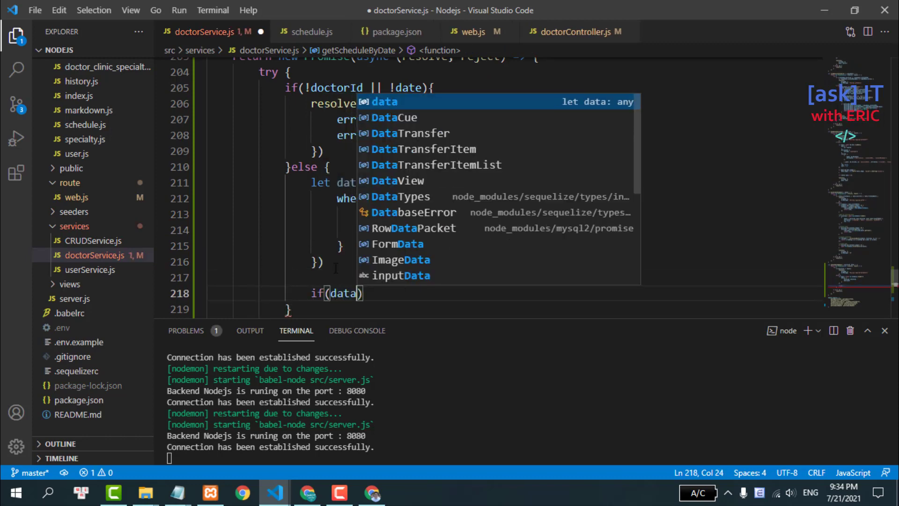
key(BackSpace)
key(BackSpace)
key(BackSpace)
text(!dat)
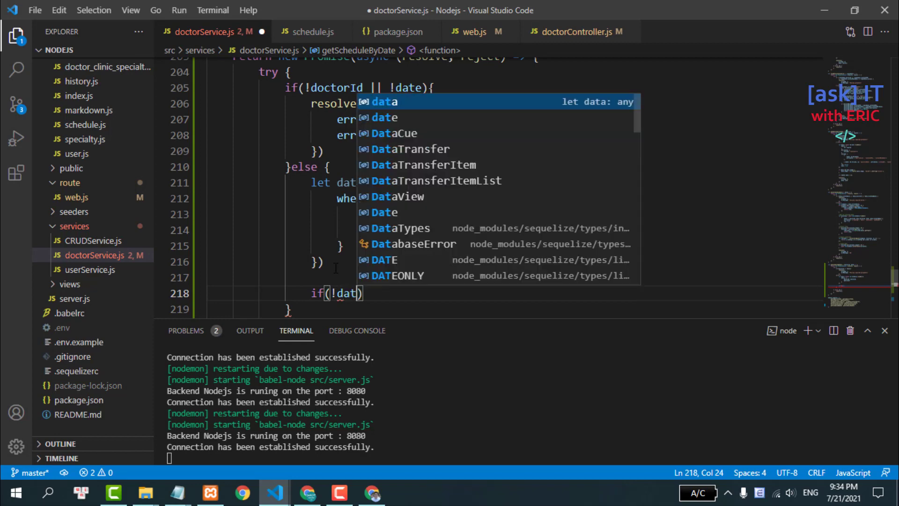
text(a) )
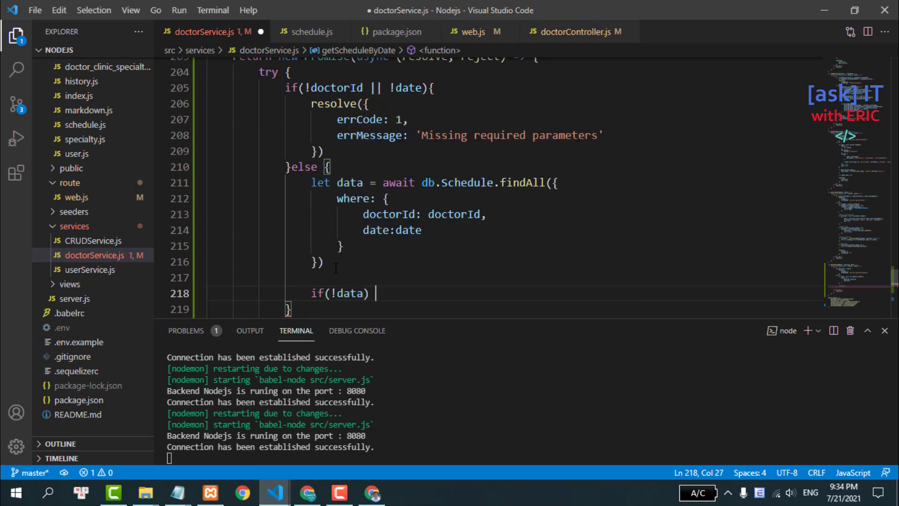
text(data = )
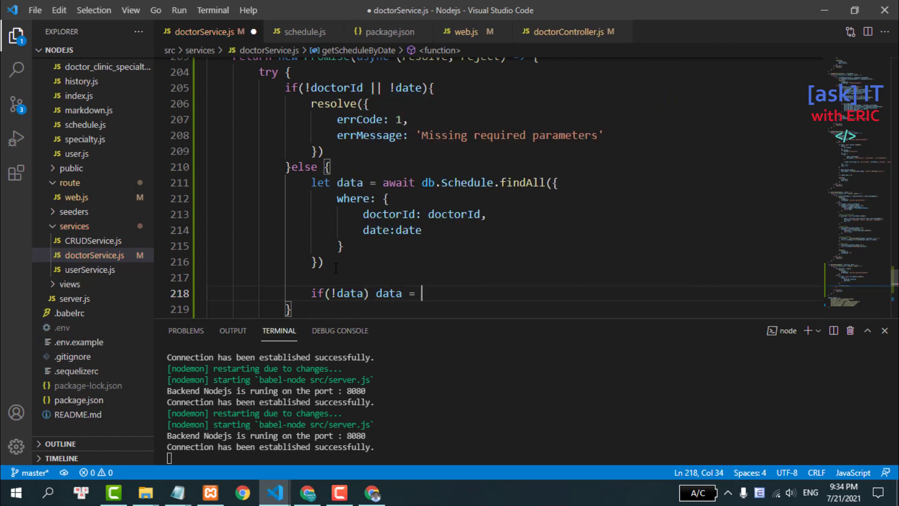
text([)
scroll(457, 275, down, 1)
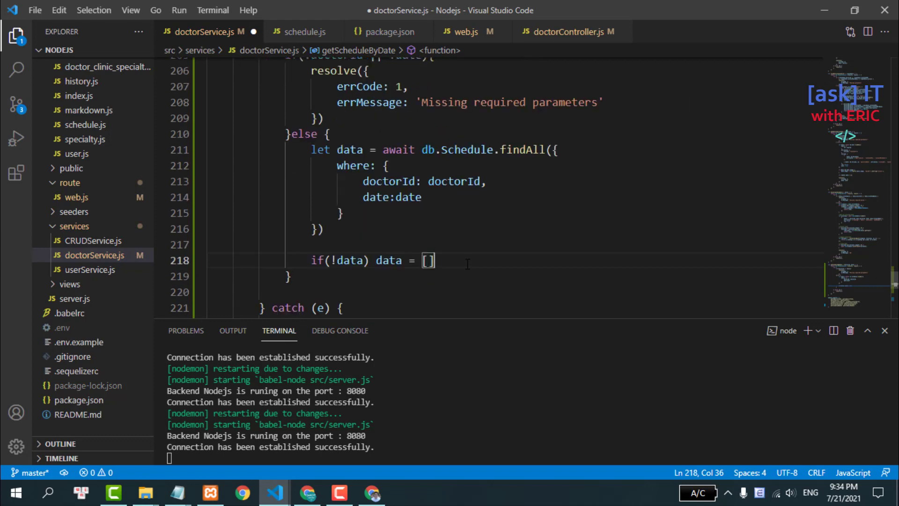
text(;)
key(Return)
key(Return)
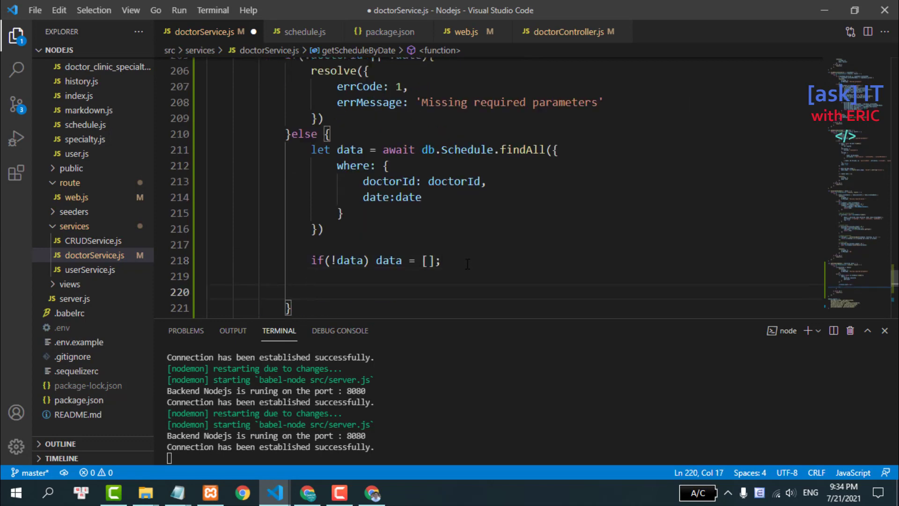
- Resolve the result as {errCode: 0, data: data}
text(res)
key(Return)
text(()
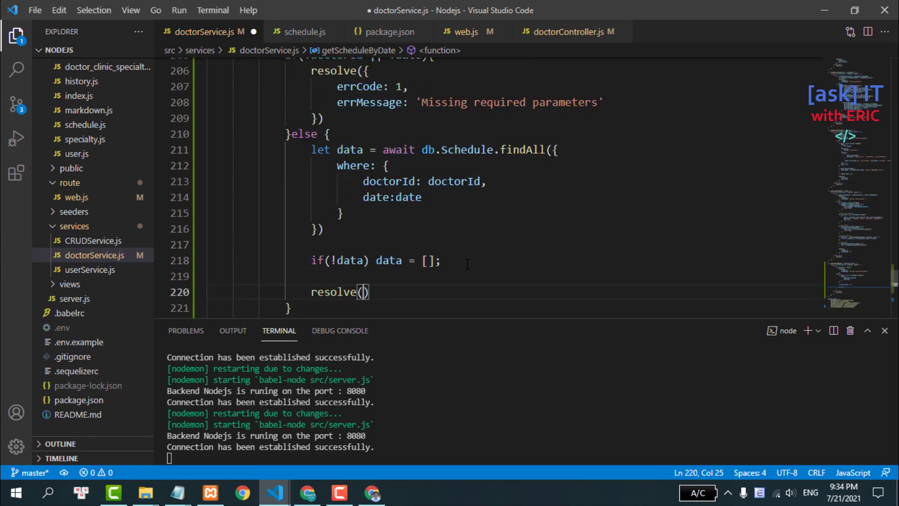
text({)
key(Return)
text(err)
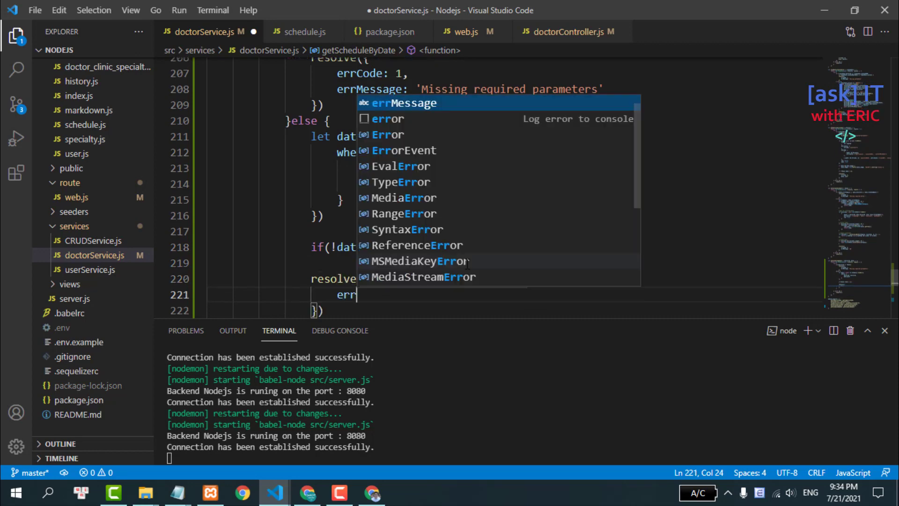
text(Code)
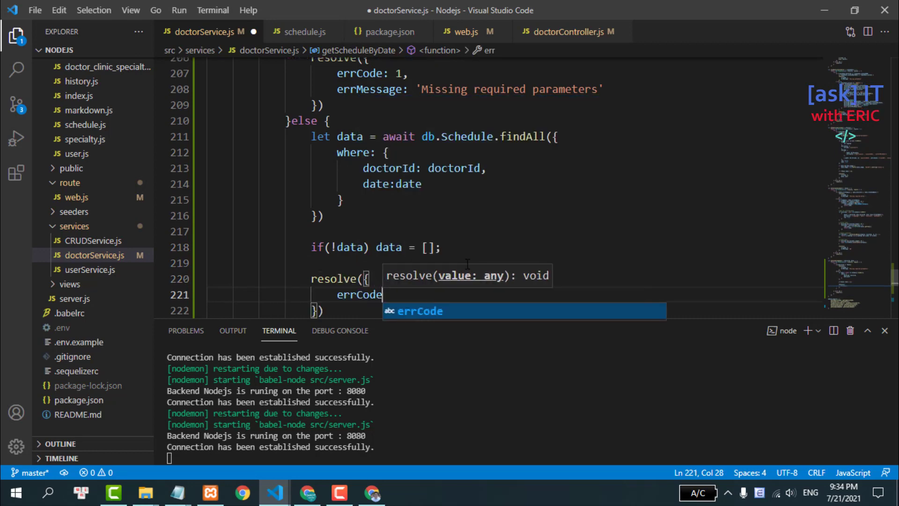
text(: 0)
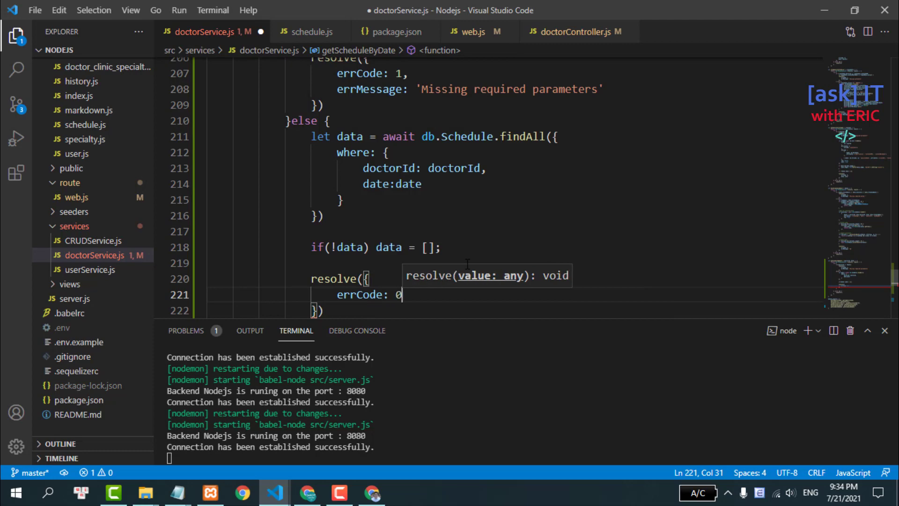
text(,)
key(Return)
text(data)
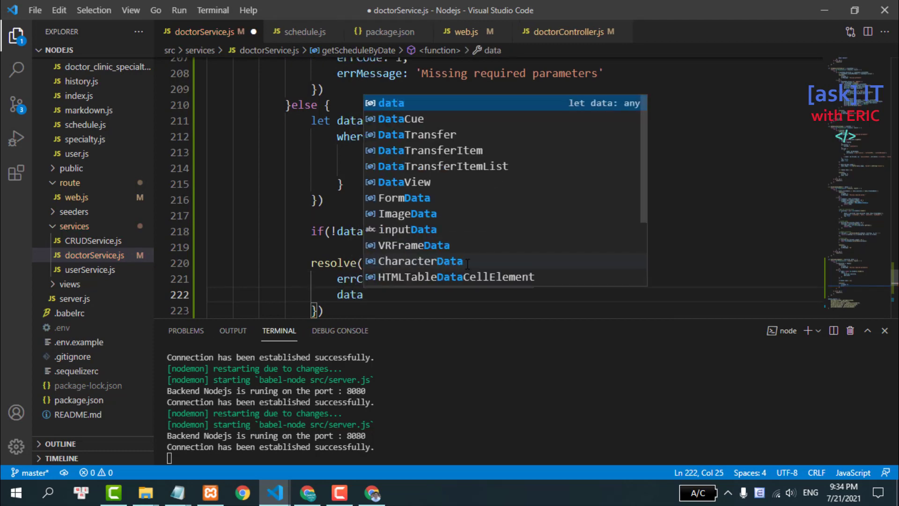
key(Escape)
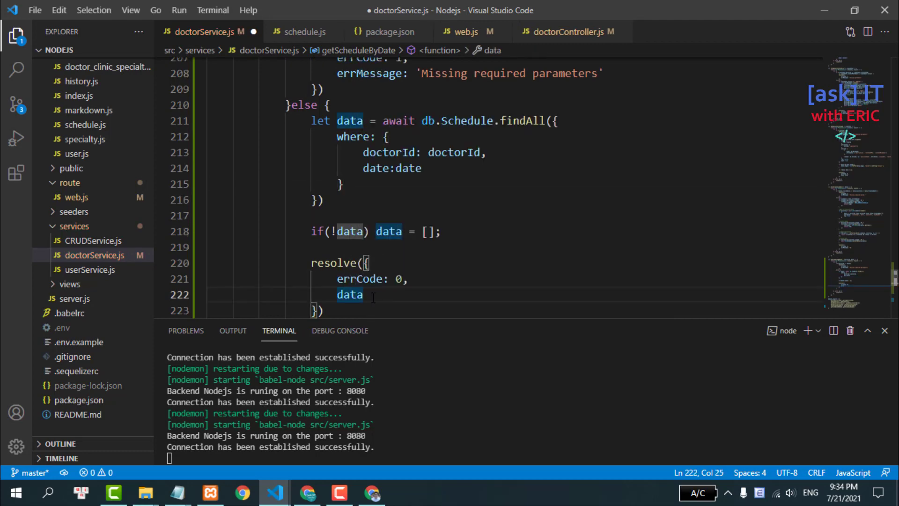
text(: data)
click(364, 263)
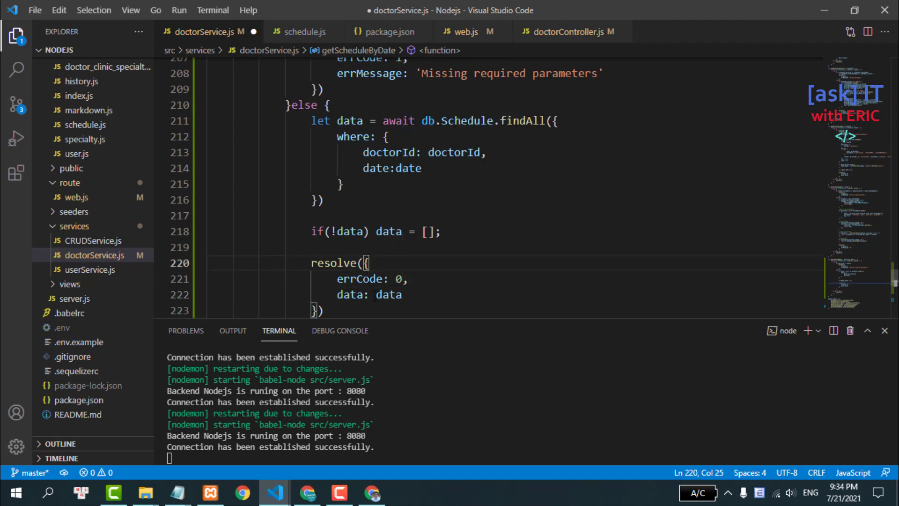
- Rename the findAll result variable on line 211 to dataSchedule
double_click(388, 294)
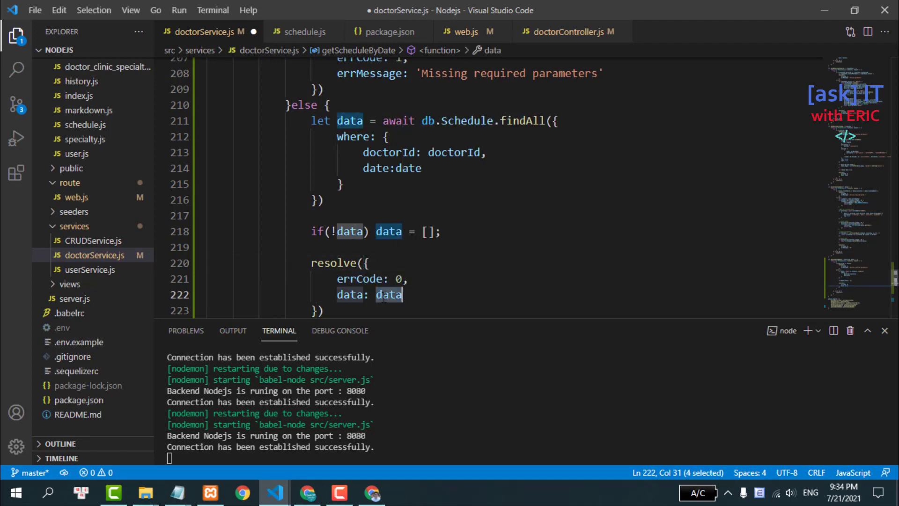
click(363, 121)
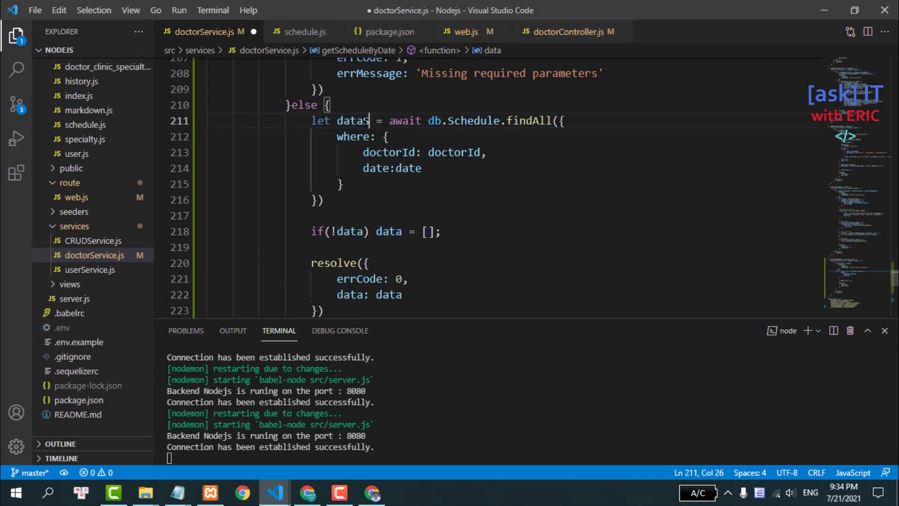
text(Schuedule)
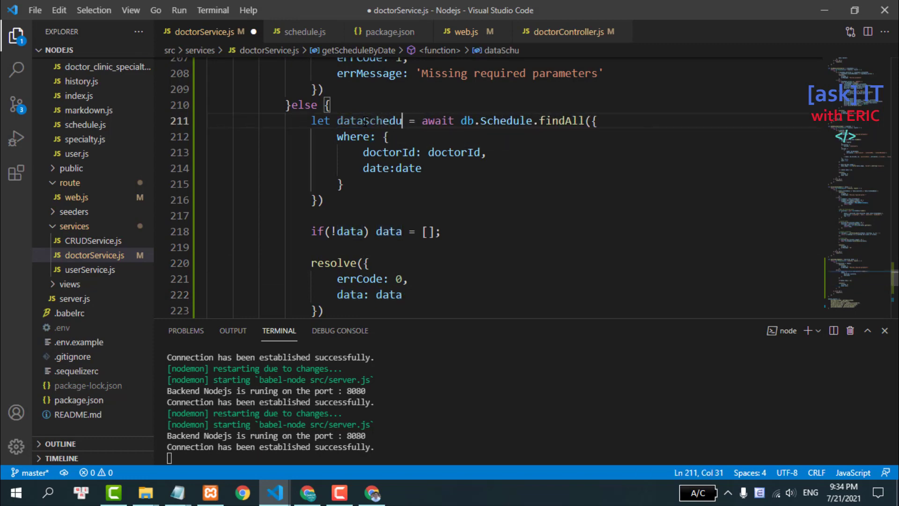
click(364, 121)
double_click(364, 121)
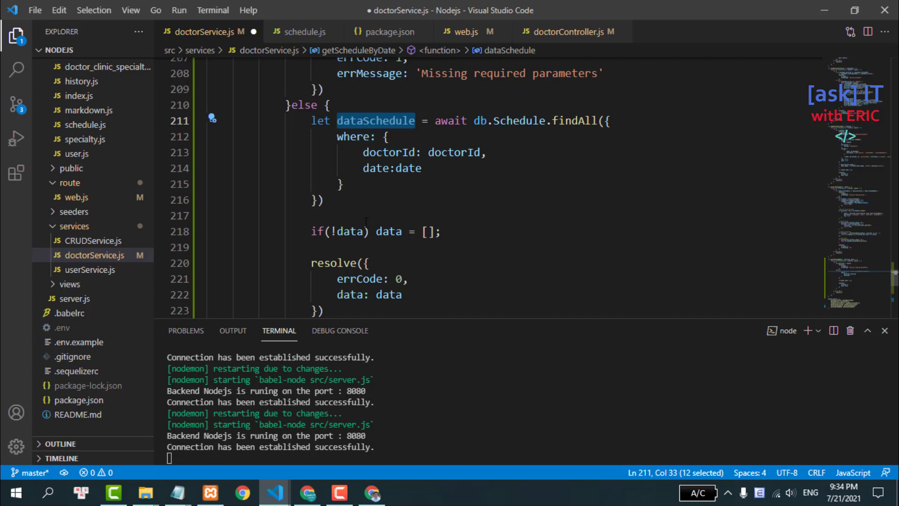
key(ctrl+c)
- Use dataSchedule in the empty-array fallback and the resolved data field
double_click(351, 231)
key(ctrl+v)
double_click(439, 231)
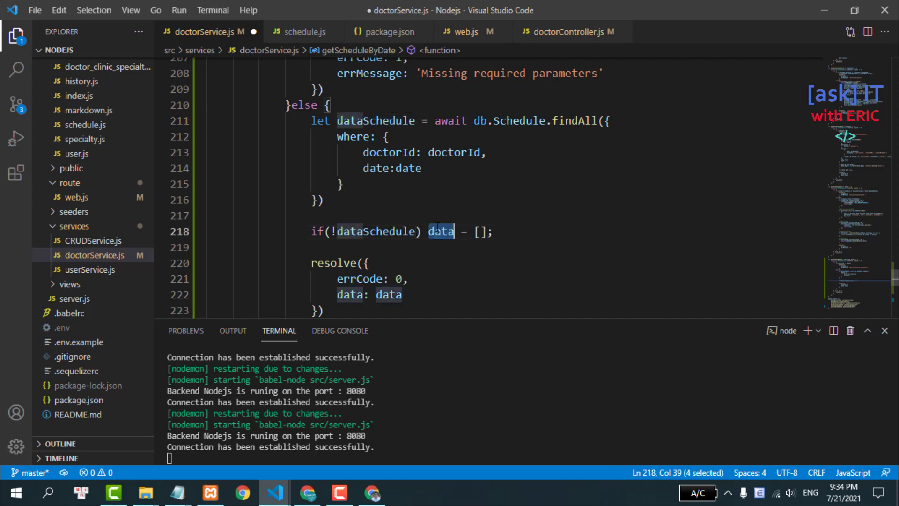
key(ctrl+v)
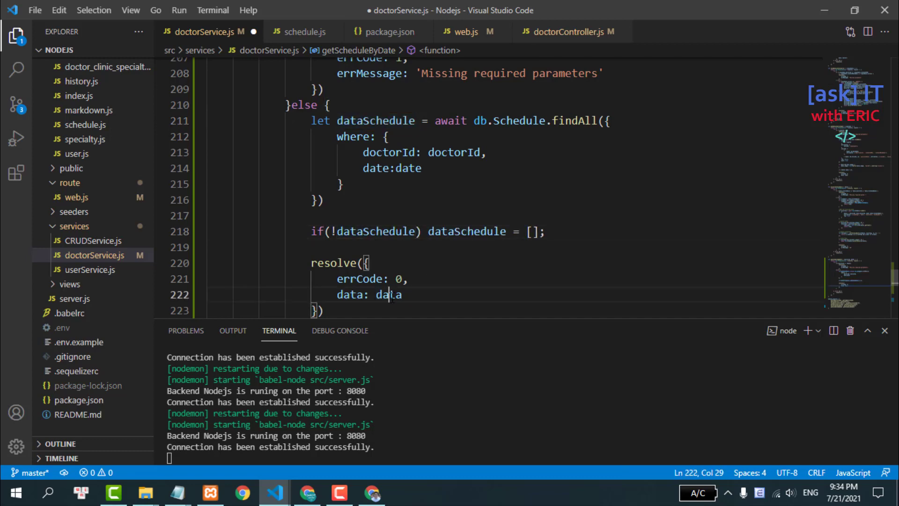
double_click(389, 294)
key(ctrl+v)
scroll(477, 203, down, 1)
scroll(477, 202, down, 1)
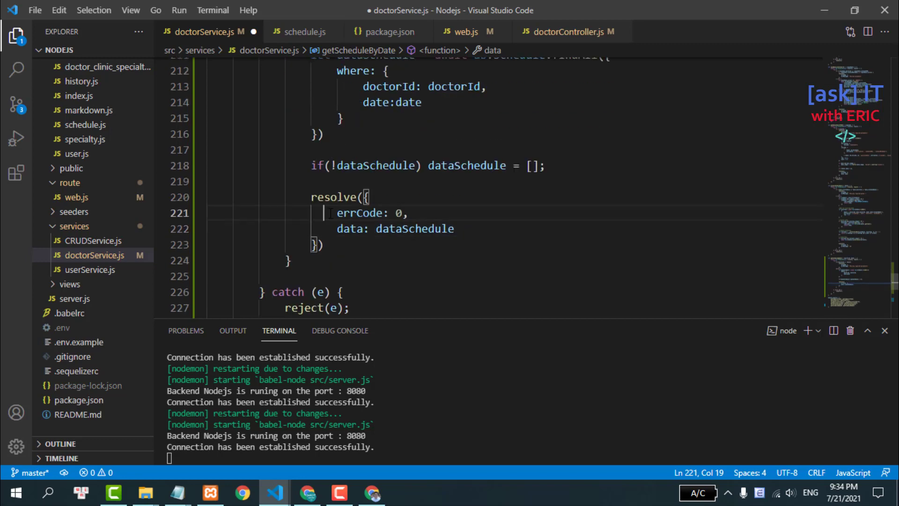
drag(325, 213, 477, 227)
double_click(354, 231)
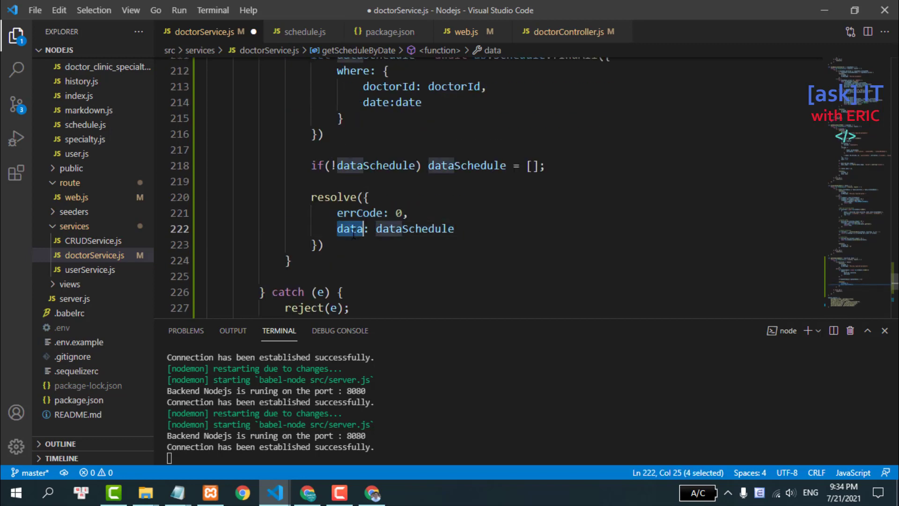
double_click(414, 229)
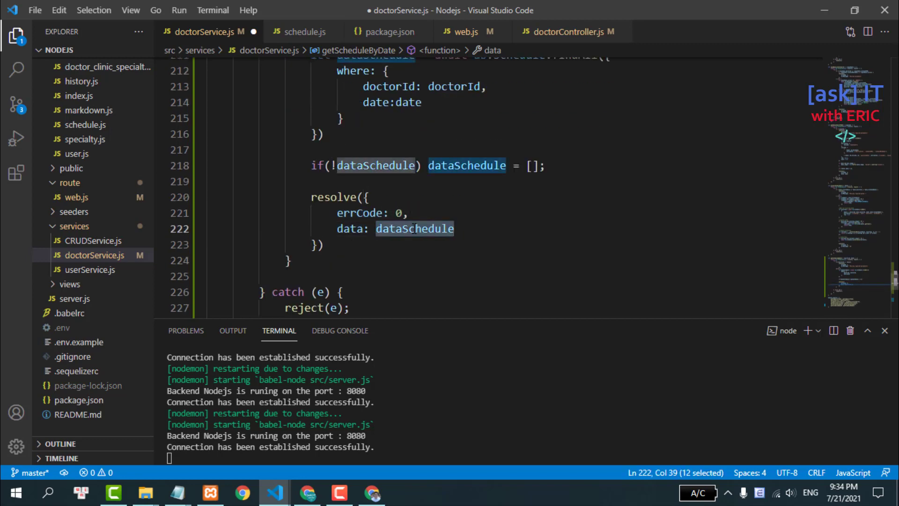
- Save doctorService.js and select the '/api/get-schedule-doctor-by-date' route path in web.js
key(ctrl+s)
key(ctrl+s)
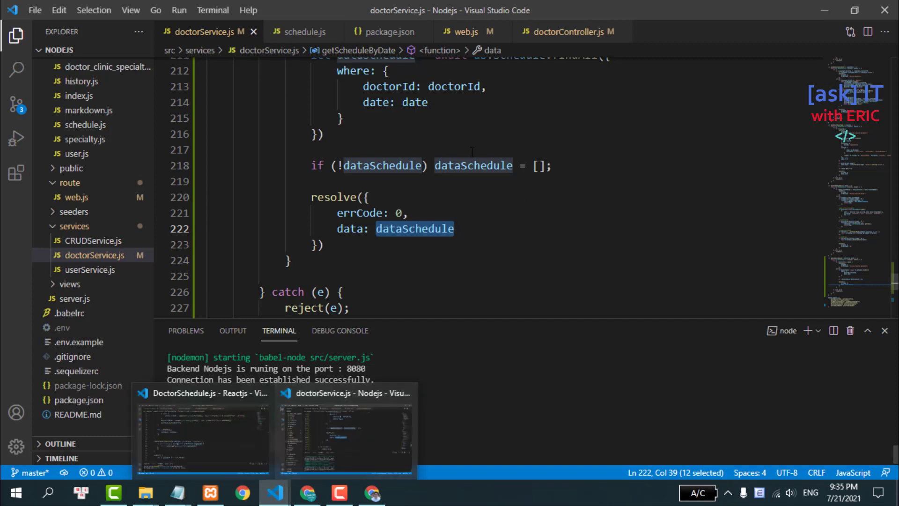
click(467, 32)
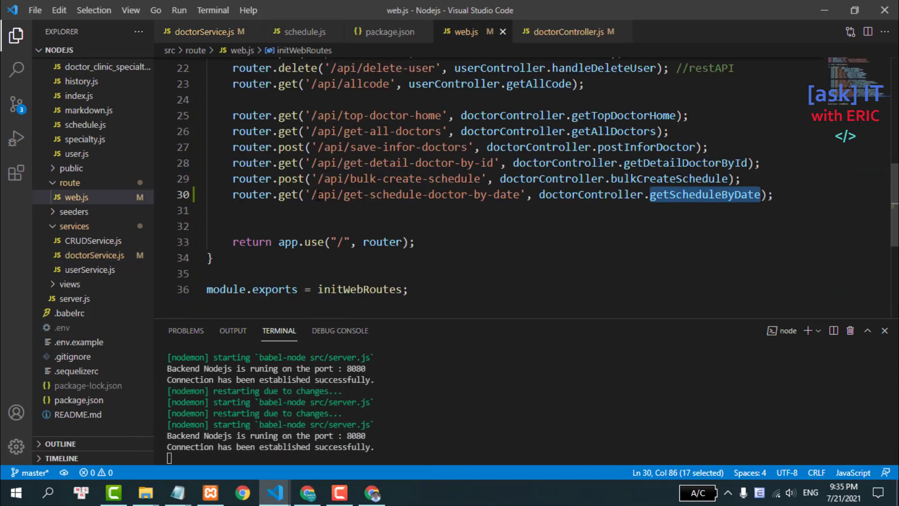
drag(314, 195, 517, 196)
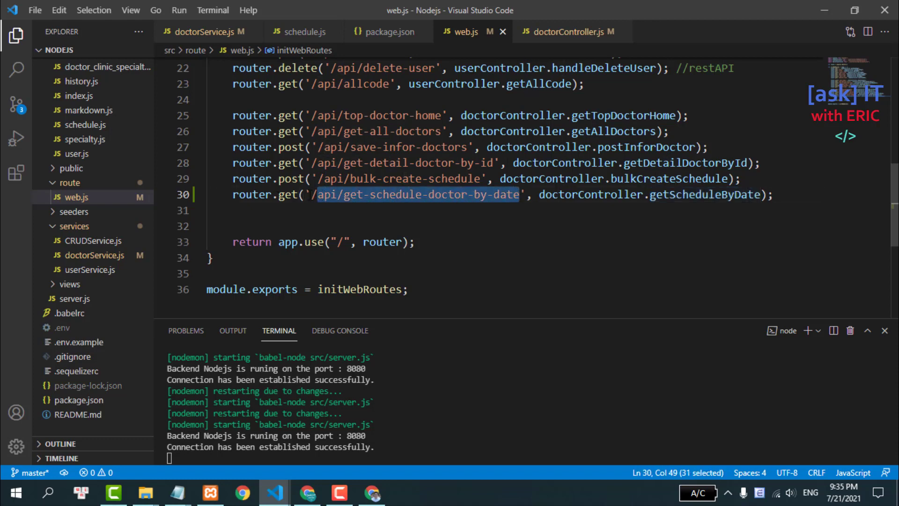
drag(312, 195, 516, 195)
click(276, 497)
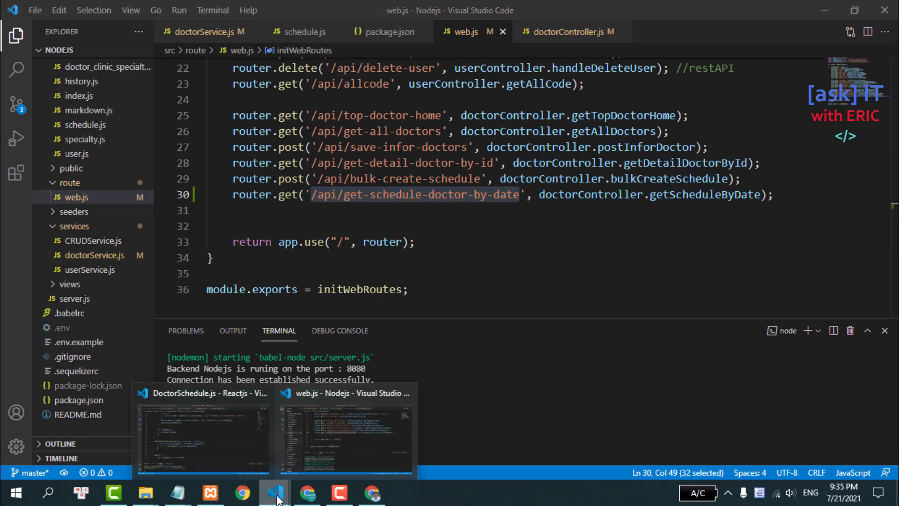
- Open the Reactjs project's userService.js and paste the route path on line 52
click(229, 439)
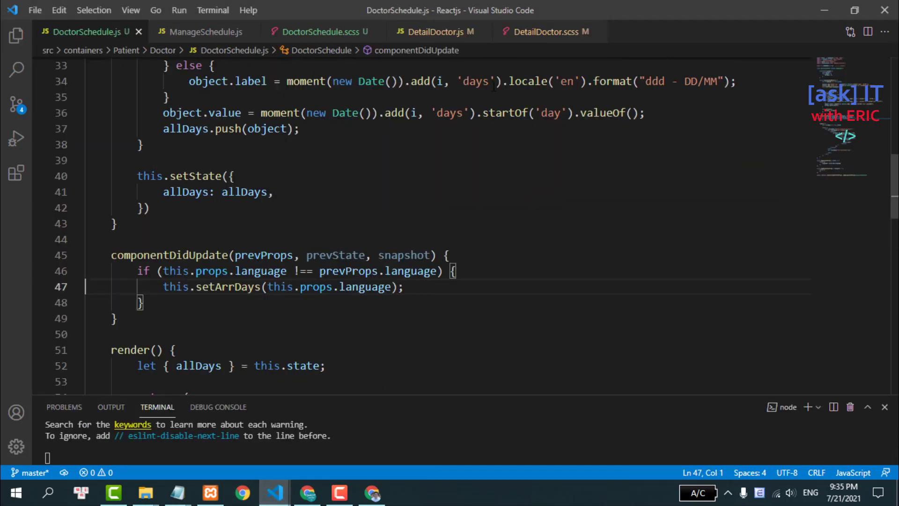
click(16, 35)
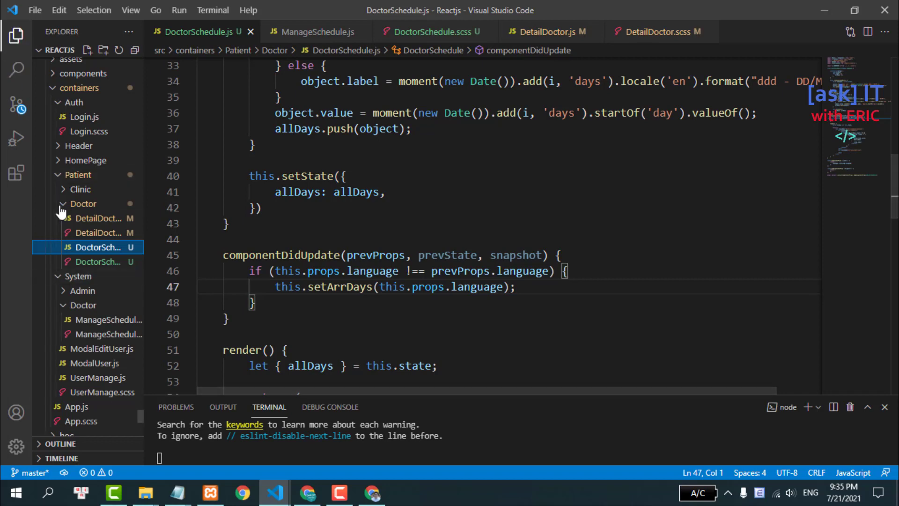
scroll(73, 182, down, 3)
scroll(73, 183, down, 1)
scroll(75, 181, down, 5)
scroll(77, 183, down, 4)
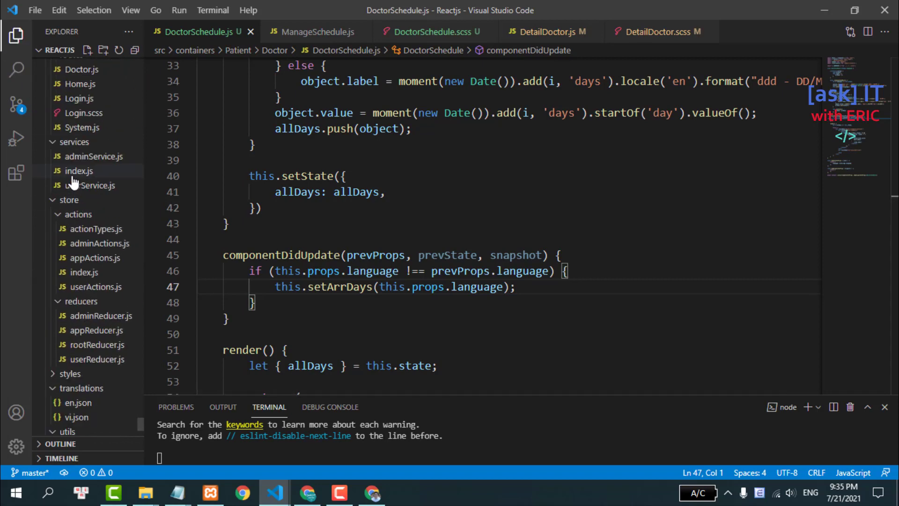
click(90, 184)
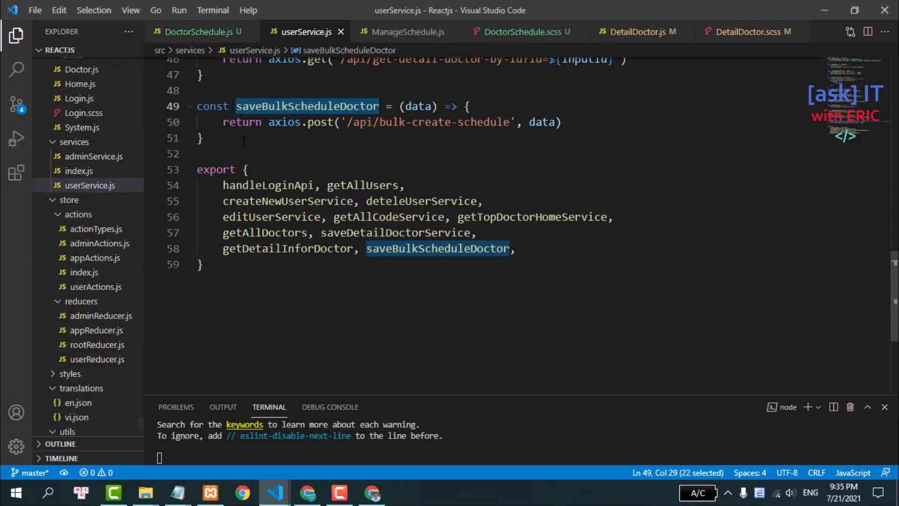
click(247, 156)
key(ctrl+v)
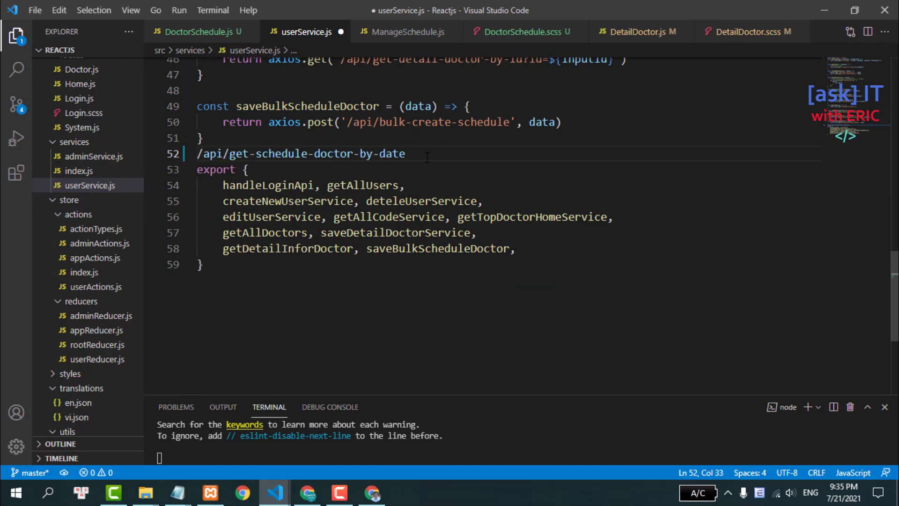
- Duplicate getDetailInforDoctor below it as getScheduleDoctorByDate, then select the leftover route line
scroll(313, 168, up, 2)
drag(225, 139, 193, 117)
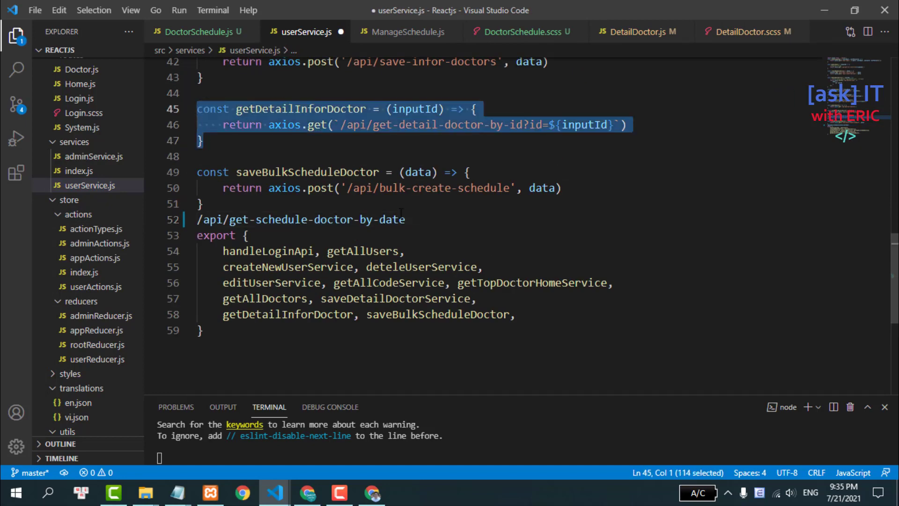
click(441, 216)
key(Return)
key(Return)
key(ctrl+v)
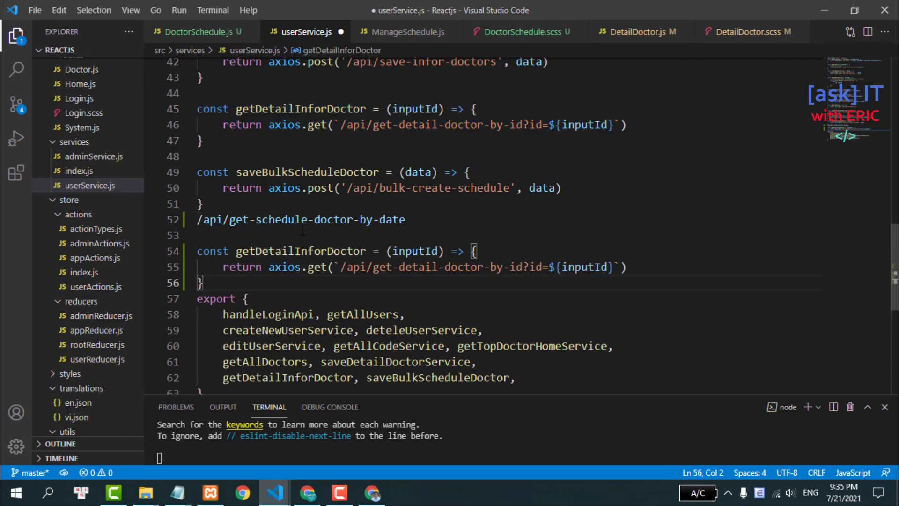
double_click(269, 251)
text(getSc)
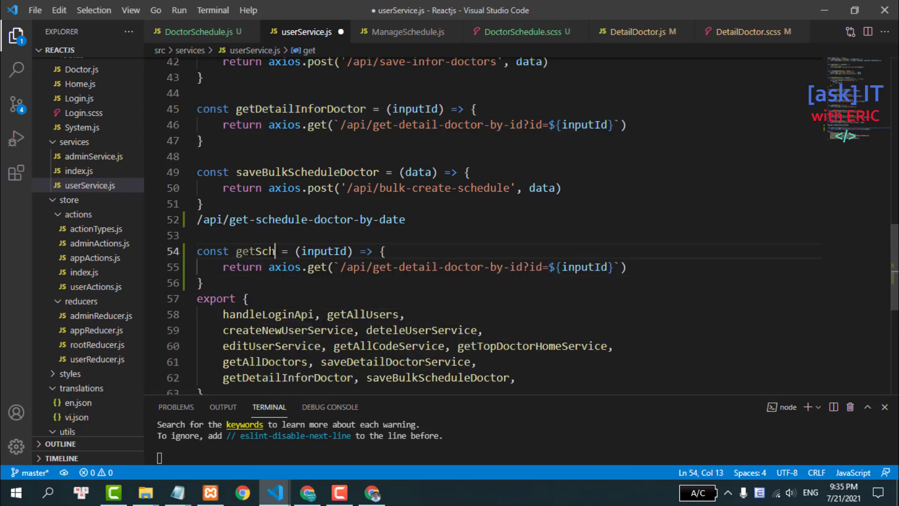
text(hedule)
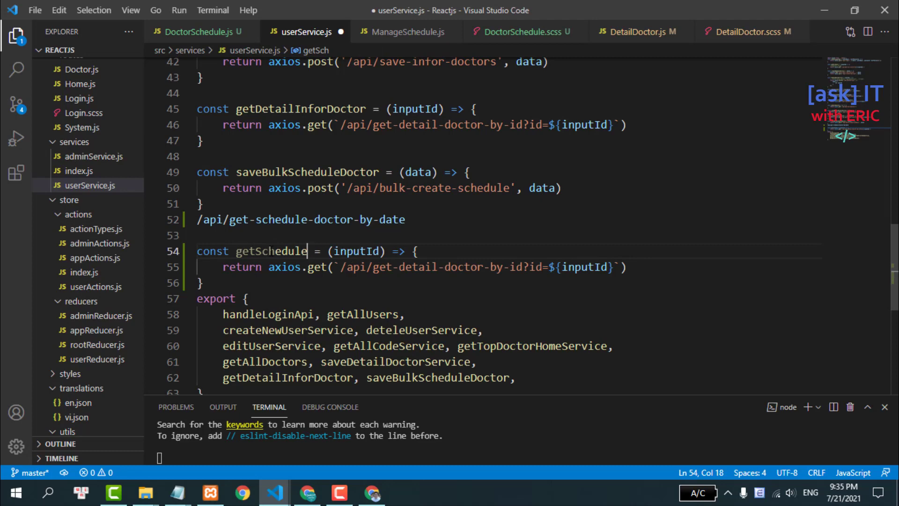
text(DoctorByD)
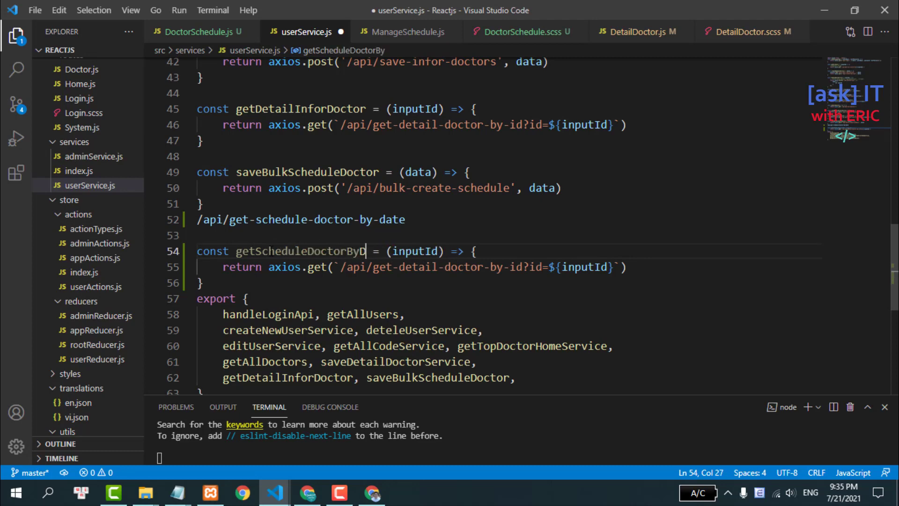
text(ate)
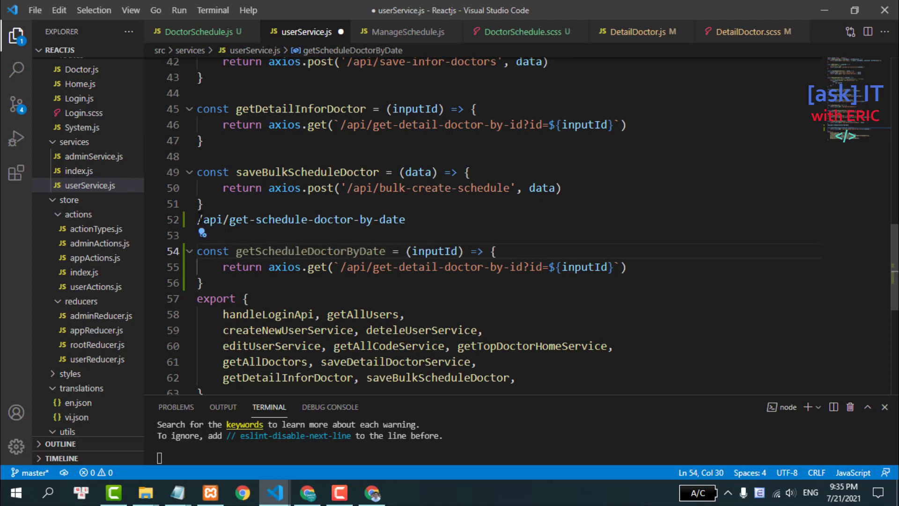
drag(199, 219, 430, 234)
- Replace the request URL with /api/get-schedule-doctor-by-date and rename the ?id query to ?doctorId
key(ctrl+x)
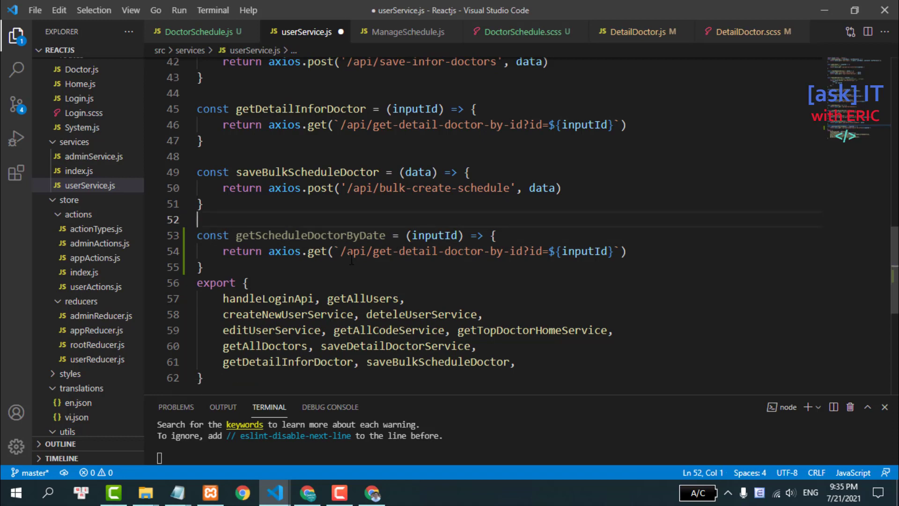
mouse_move(340, 250)
mouse_down()
mouse_move(531, 251)
mouse_move(523, 251)
mouse_up()
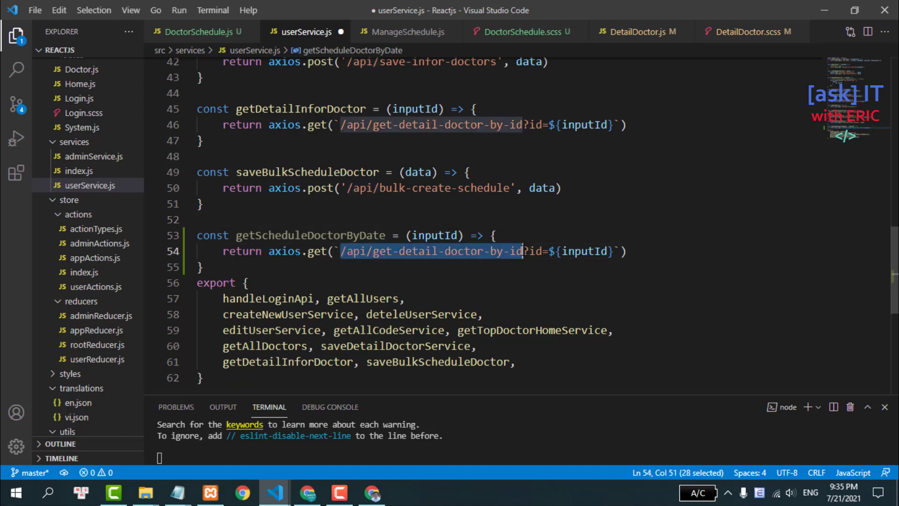
key(ctrl+v)
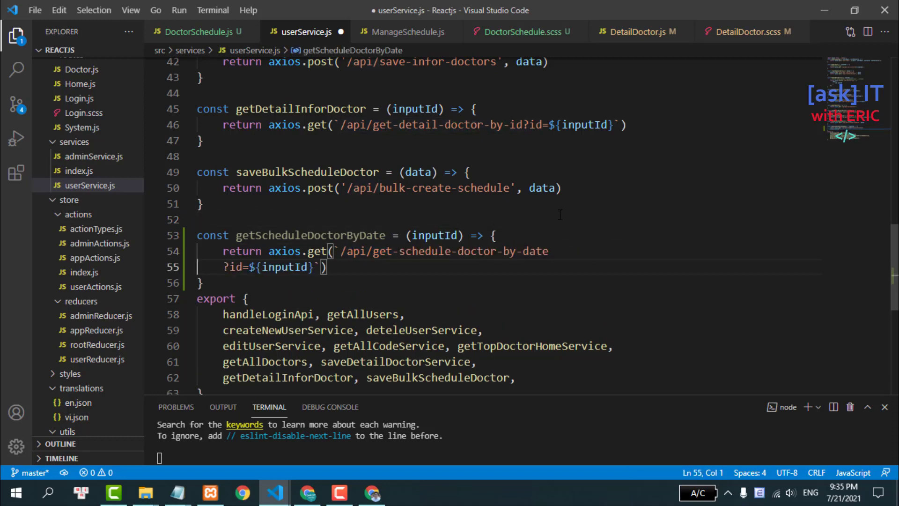
key(ctrl+z)
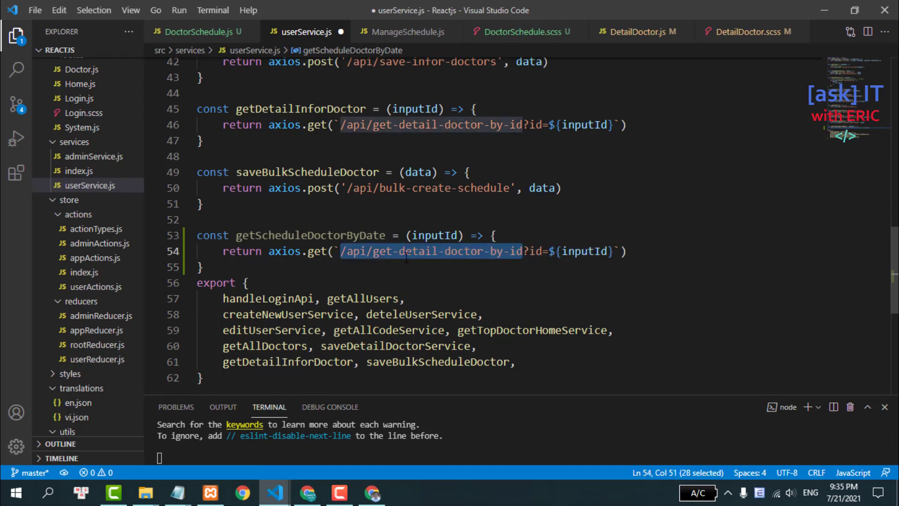
key(ctrl+v)
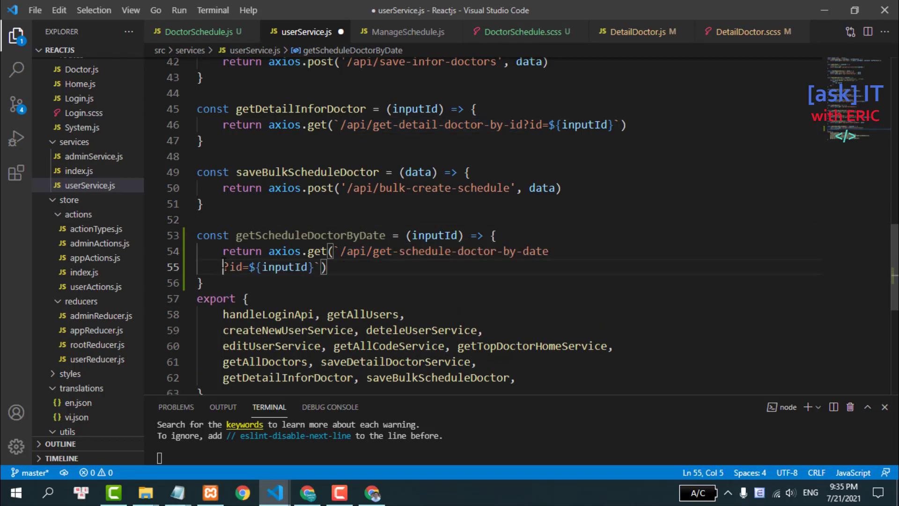
key(BackSpace)
key(BackSpace)
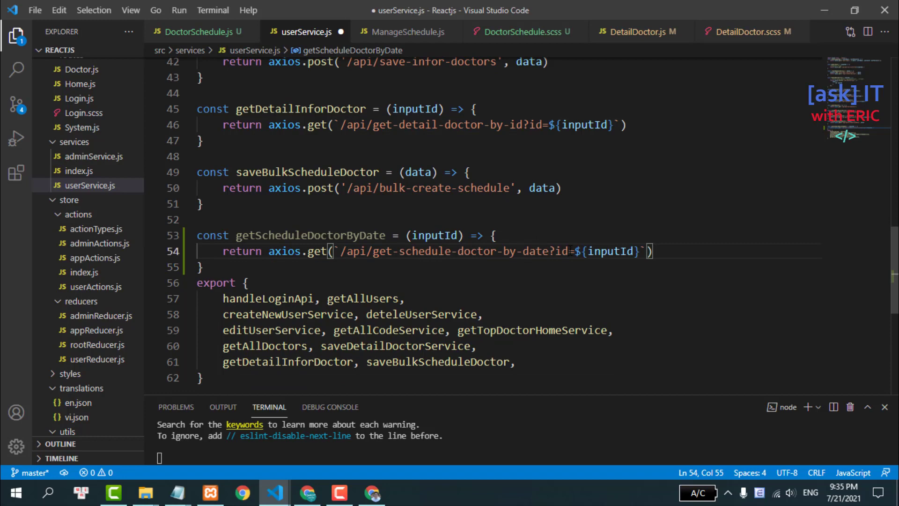
key(BackSpace)
text(ot)
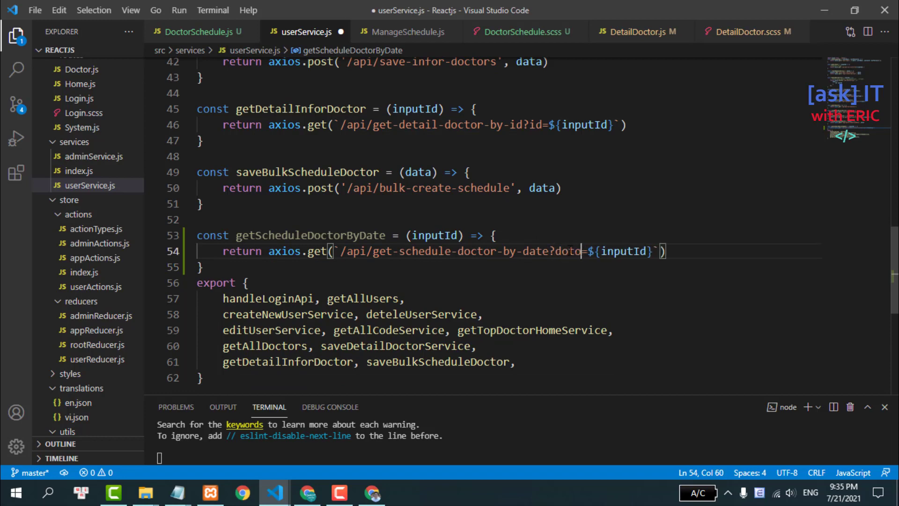
key(BackSpace)
text(c)
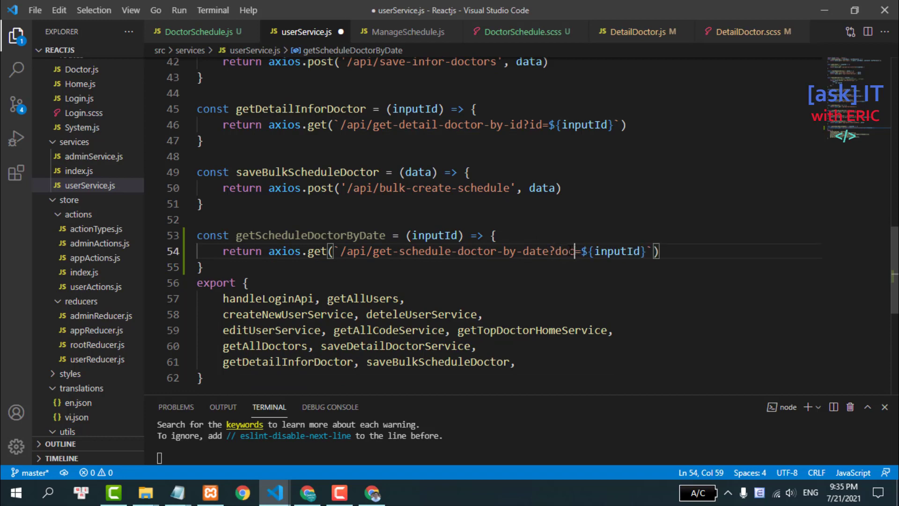
text(torId)
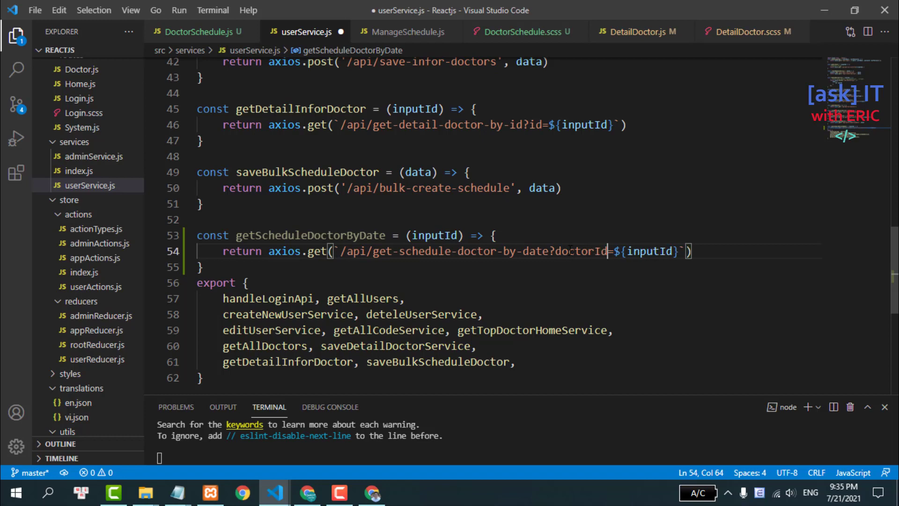
- Change the parameters to (doctorId, date) and append &date=${date} to the URL
double_click(594, 252)
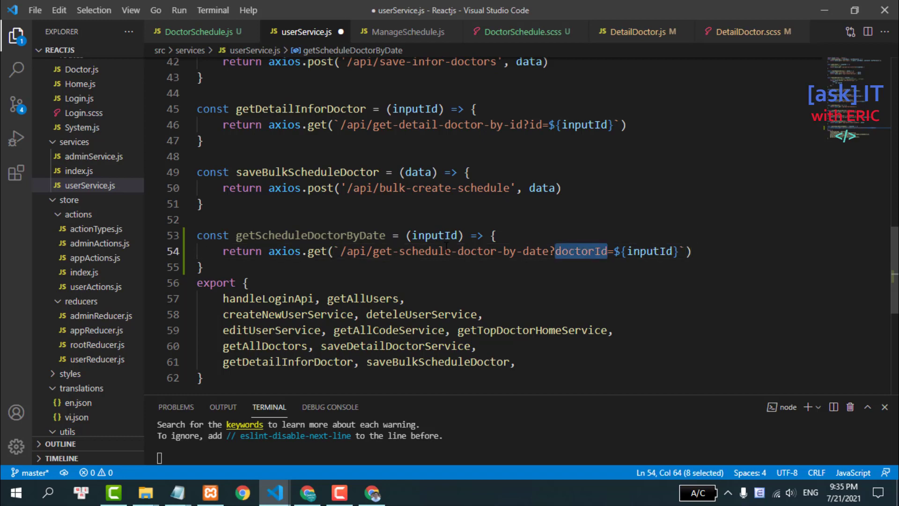
double_click(435, 235)
text(doctor)
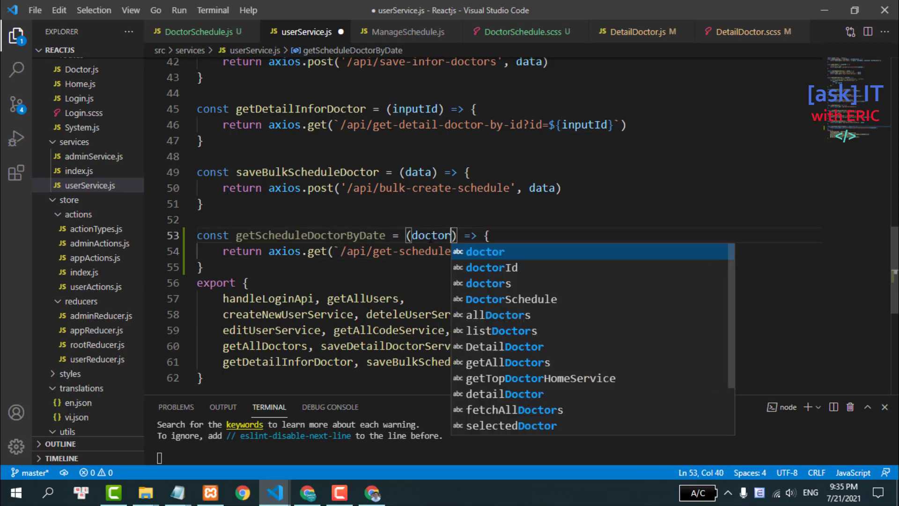
text(Id, dat)
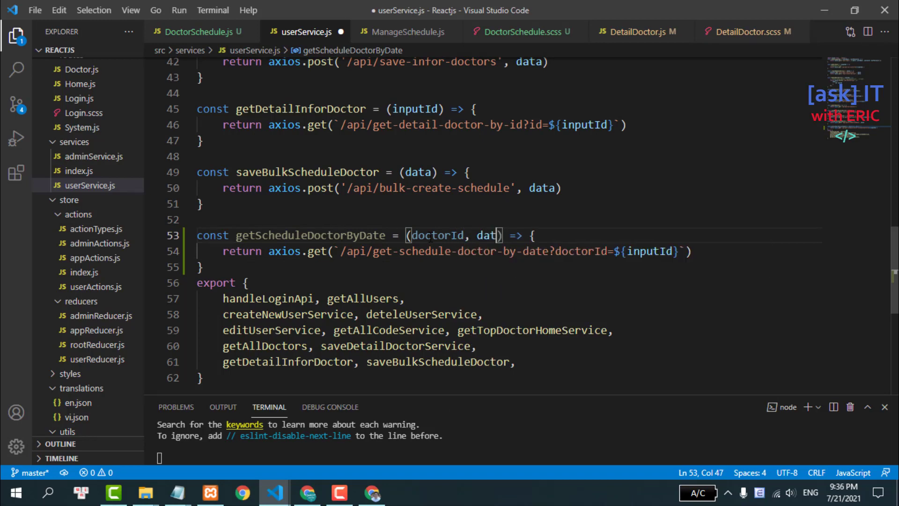
text(e)
click(477, 210)
scroll(558, 226, down, 1)
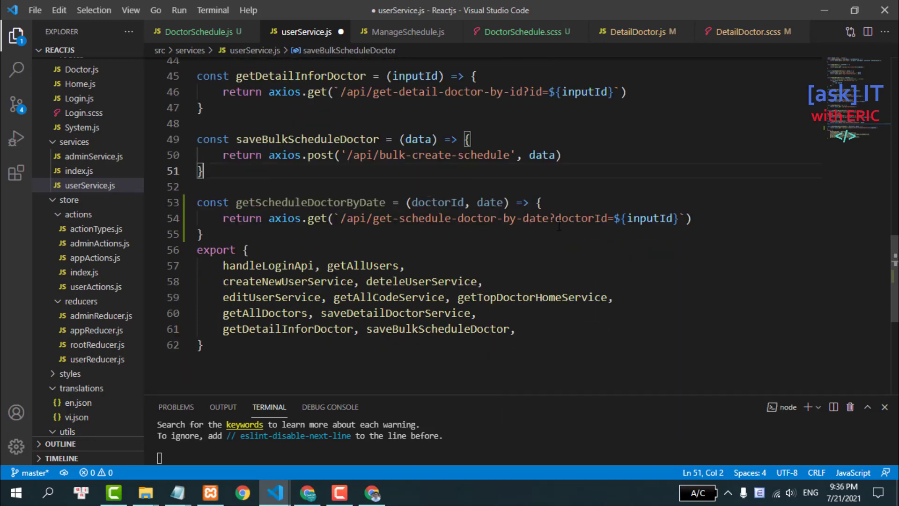
click(698, 218)
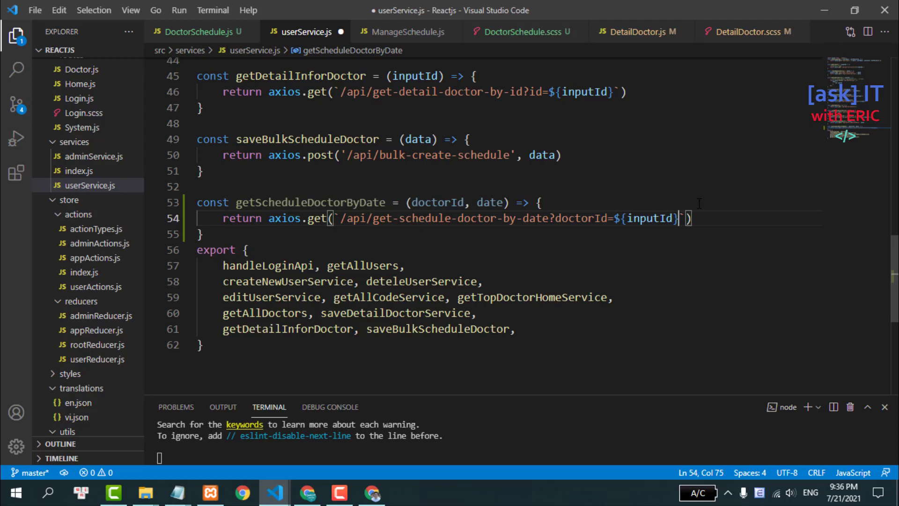
text(&)
text(date)
text(=)
text(${date)
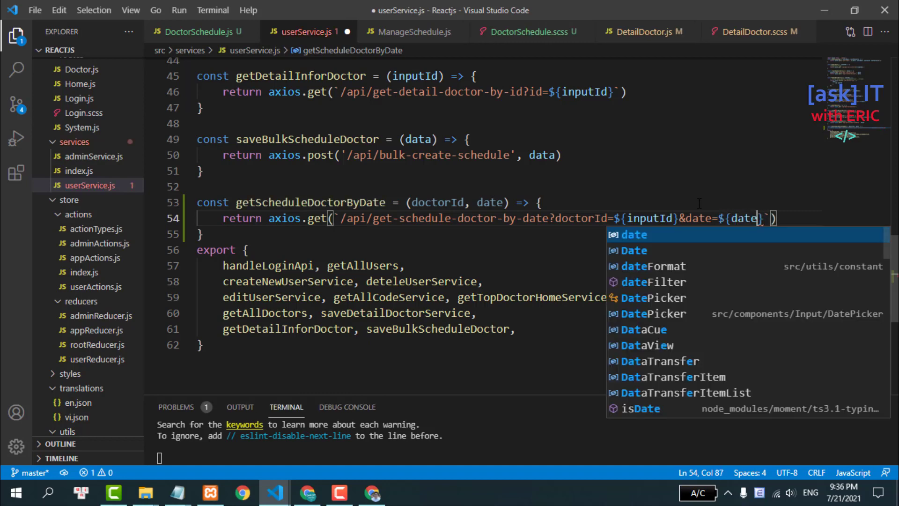
click(709, 200)
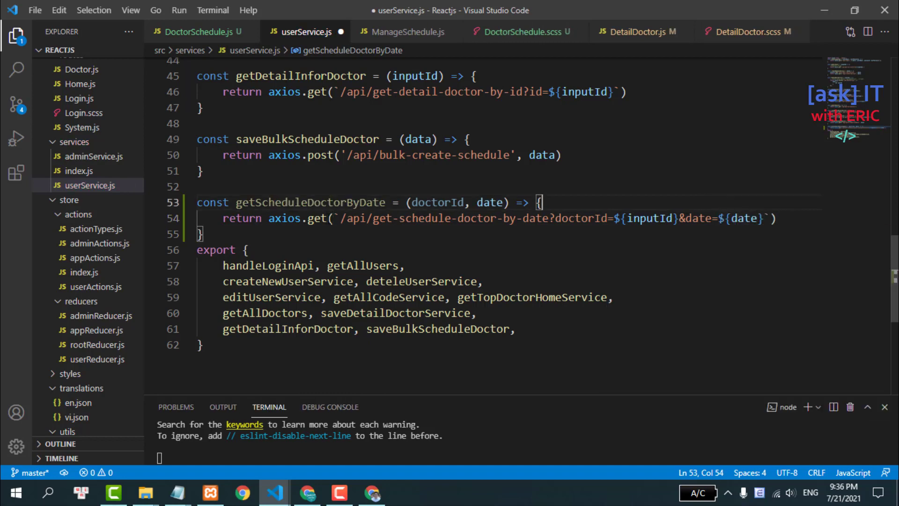
double_click(315, 204)
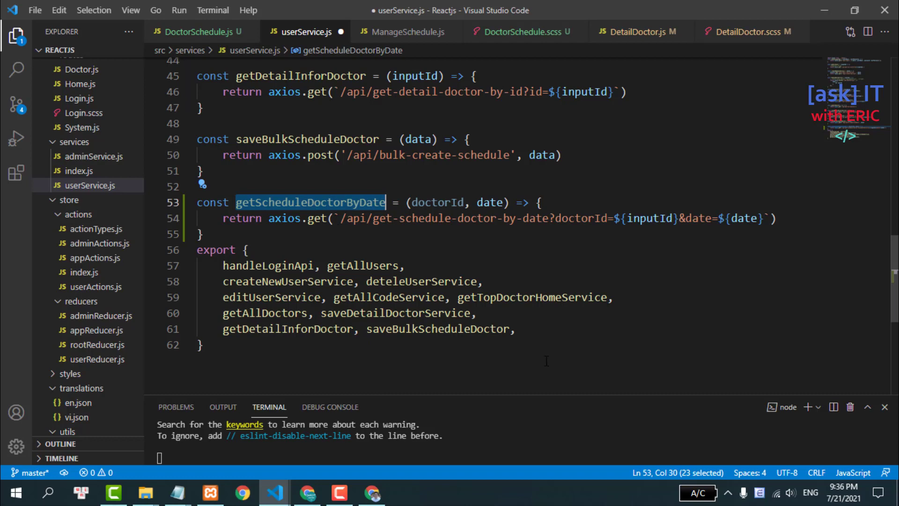
- Add getScheduleDoctorByDate to userService.js's export list and save
key(ctrl+c)
click(549, 327)
key(Return)
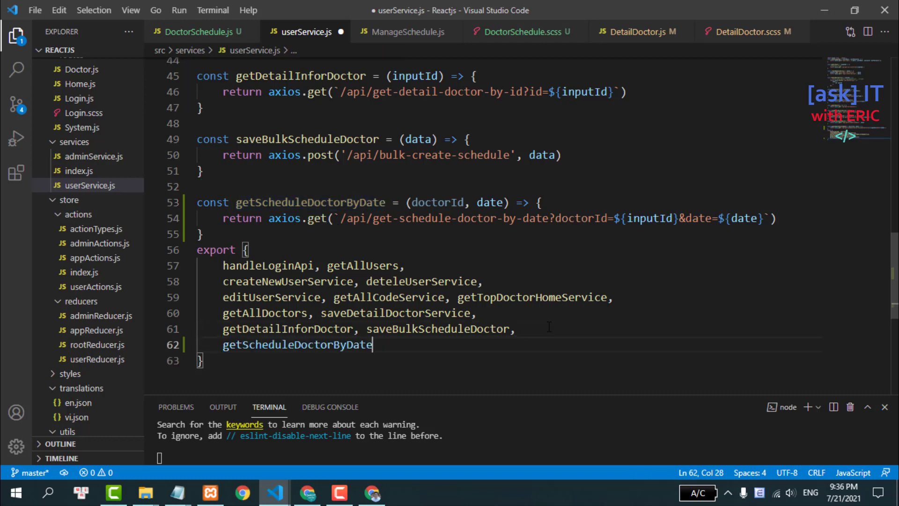
key(ctrl+v)
key(ctrl+s)
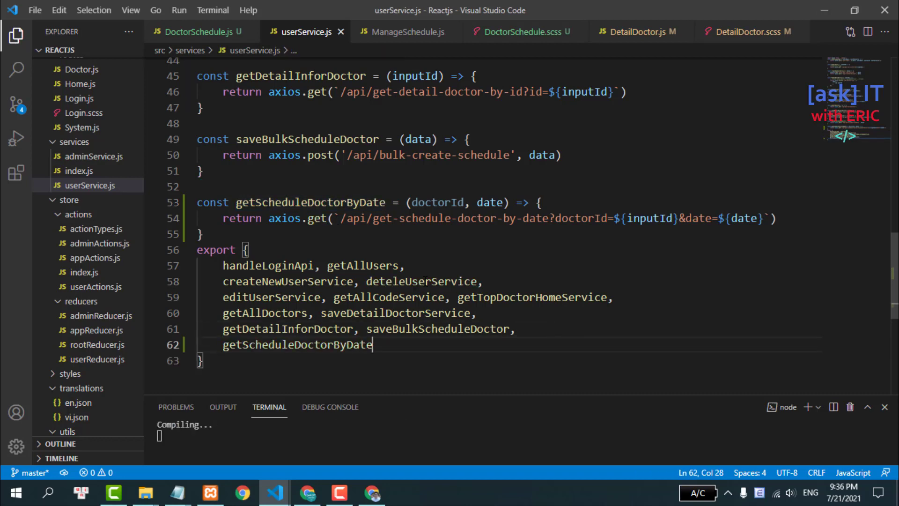
- Replace ${inputId} with ${doctorId} in the request URL and save again
double_click(426, 203)
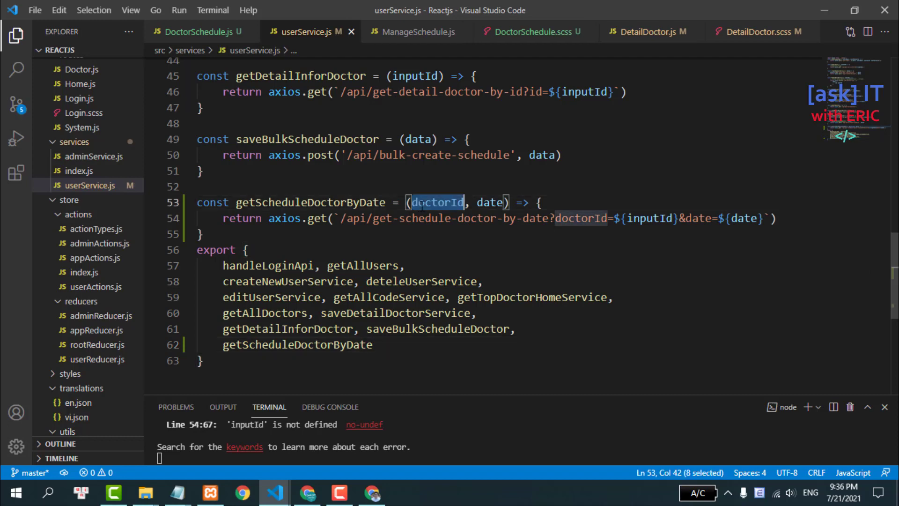
key(ctrl+c)
double_click(665, 216)
key(ctrl+v)
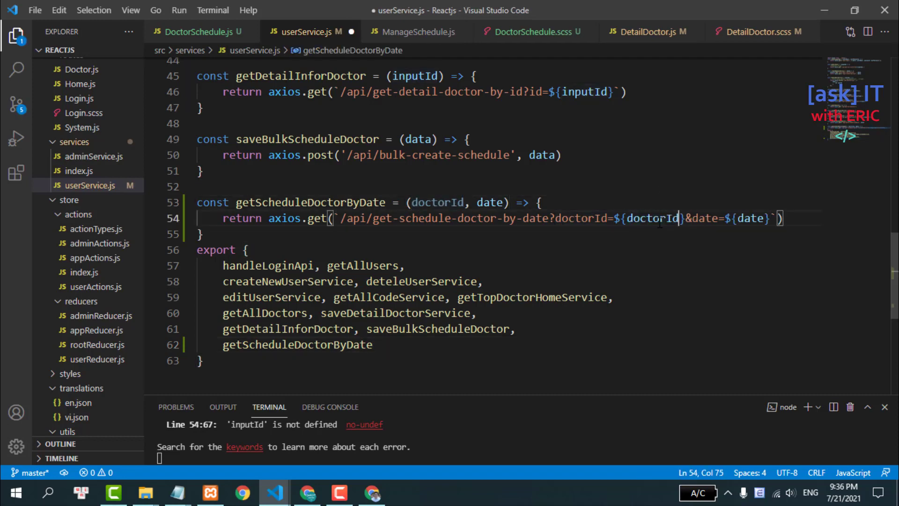
key(ctrl+s)
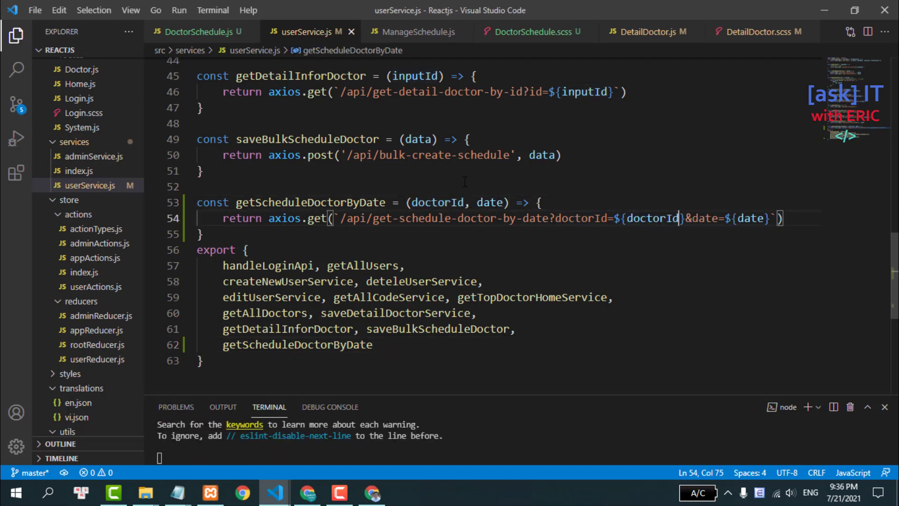
drag(212, 217, 804, 219)
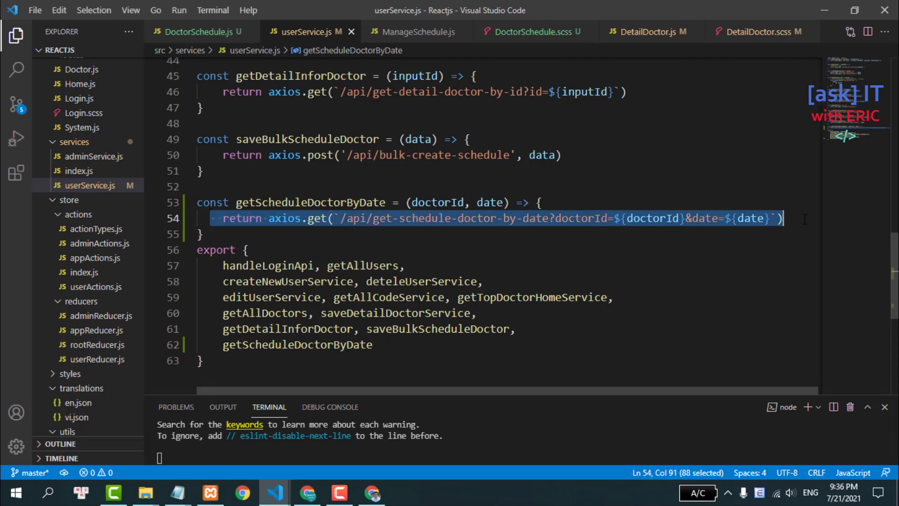
click(593, 219)
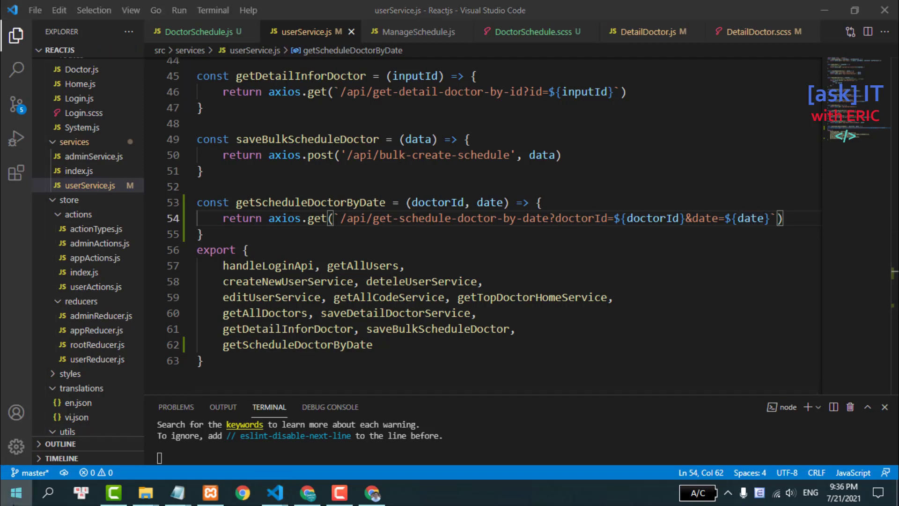
click(16, 492)
click(308, 141)
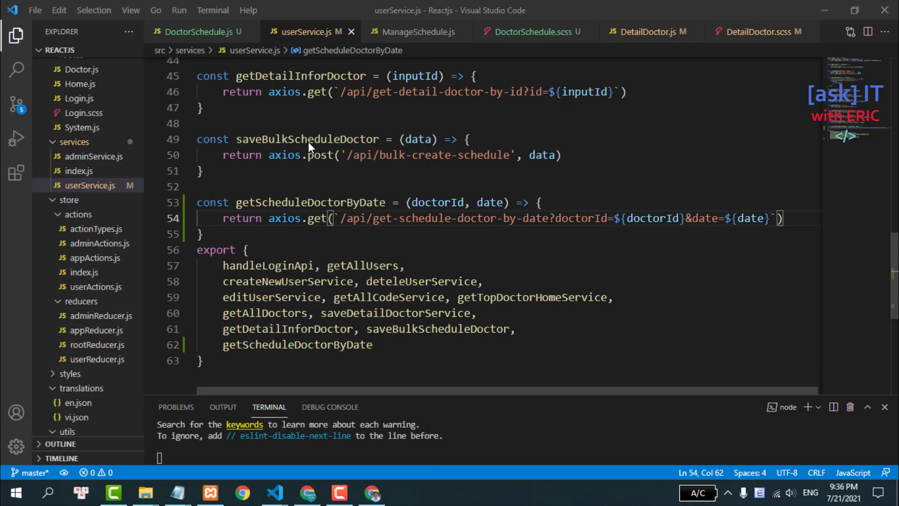
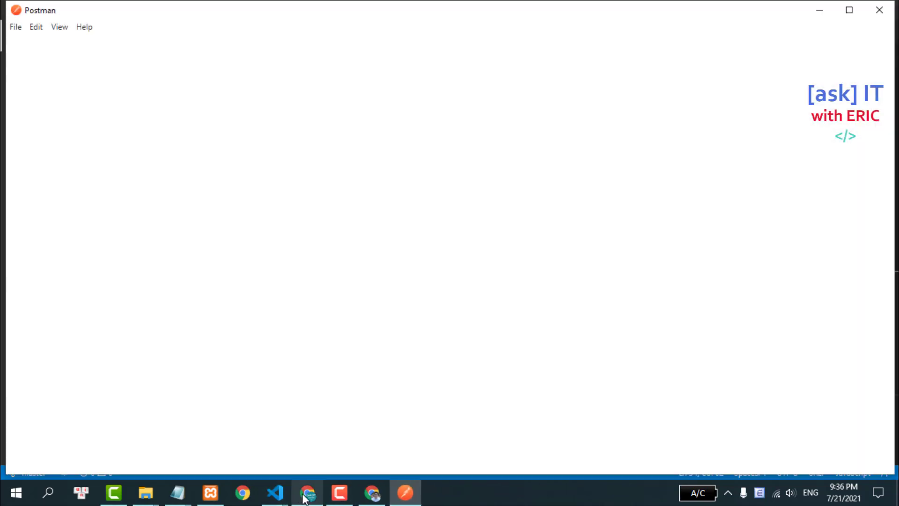
- Go to the BookingCare login URL and open the doctor schedule management page
click(305, 496)
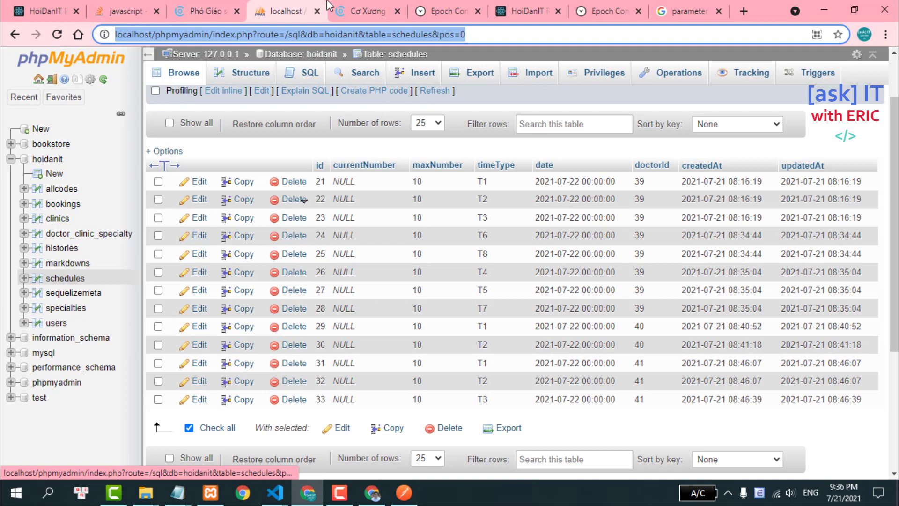
click(122, 10)
click(44, 11)
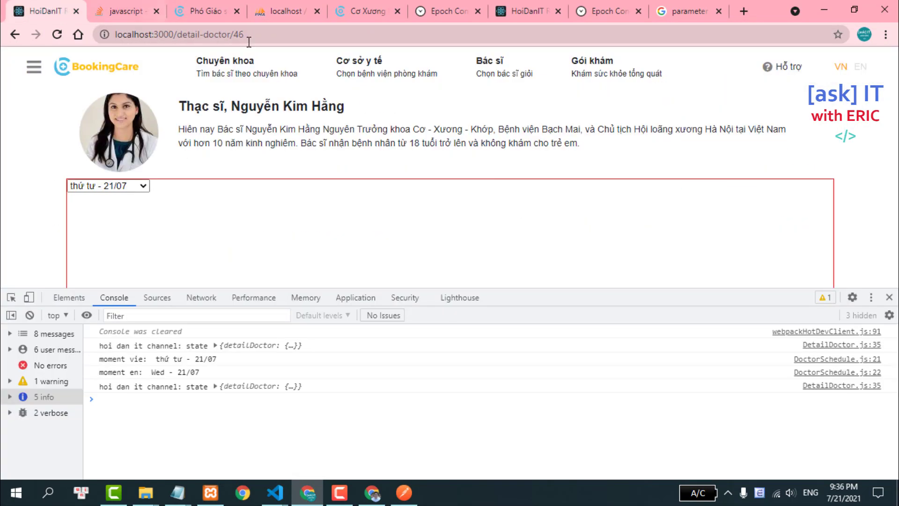
drag(271, 34, 177, 34)
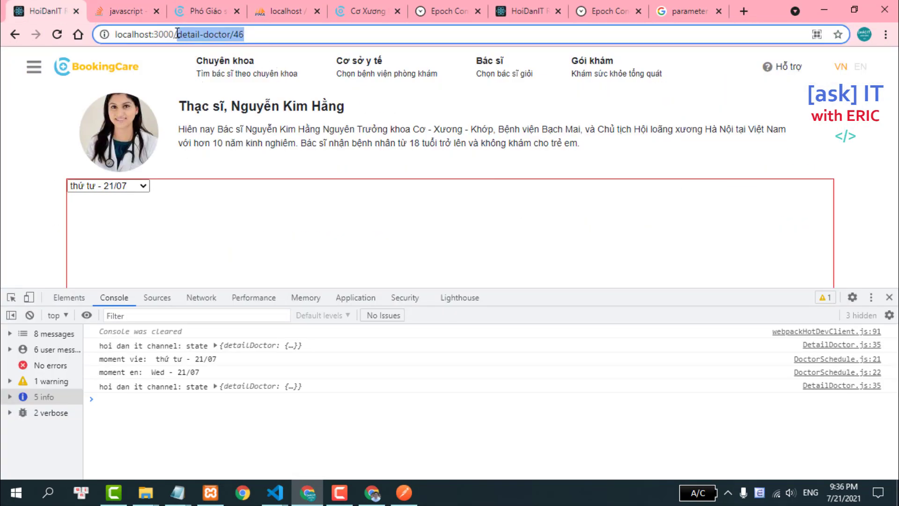
key(BackSpace)
text(l)
key(Return)
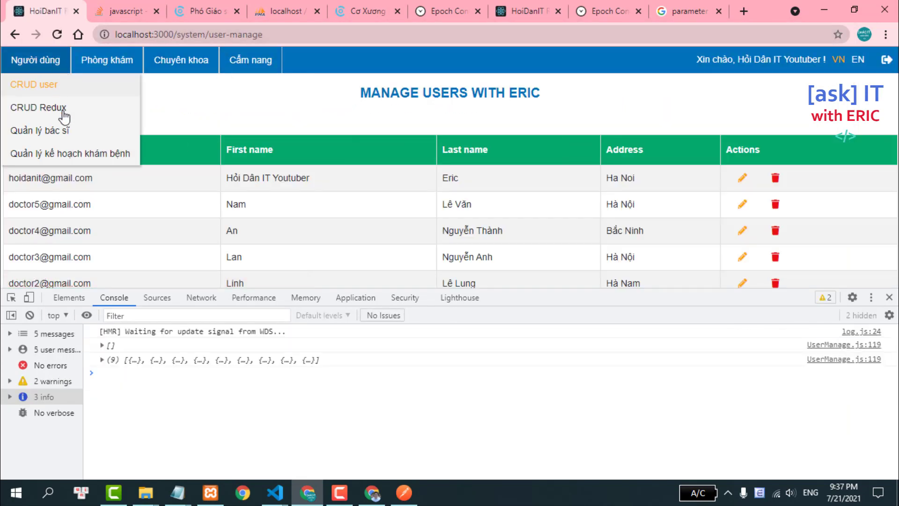
click(66, 155)
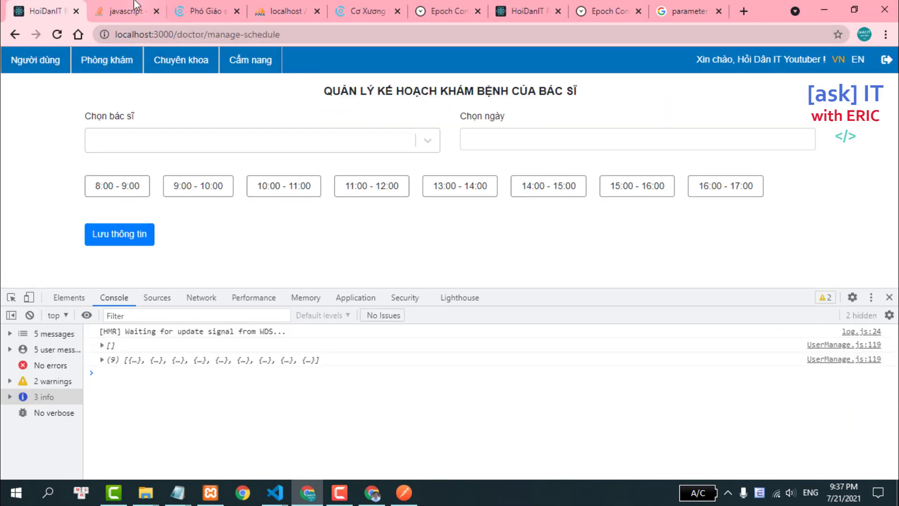
- Select all schedules rows in phpMyAdmin and delete ids 21–33, keeping only ids 34 and 35
click(283, 9)
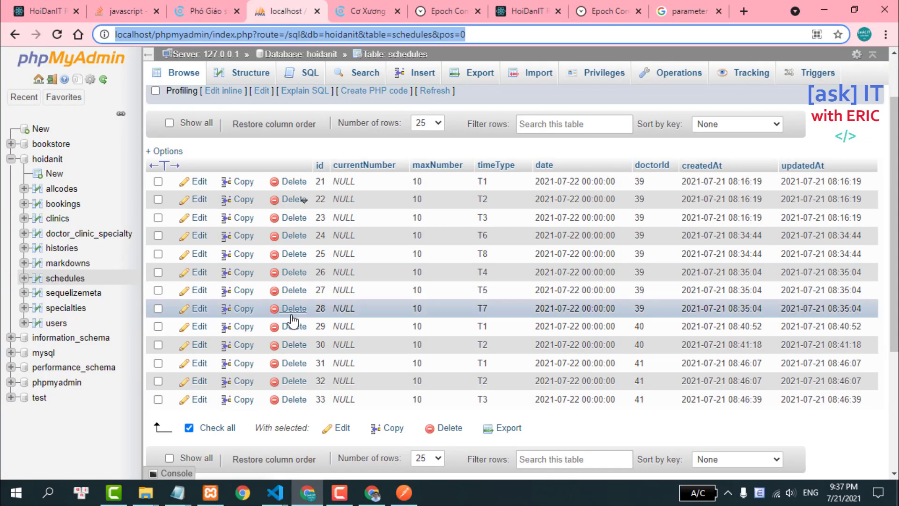
scroll(285, 338, down, 3)
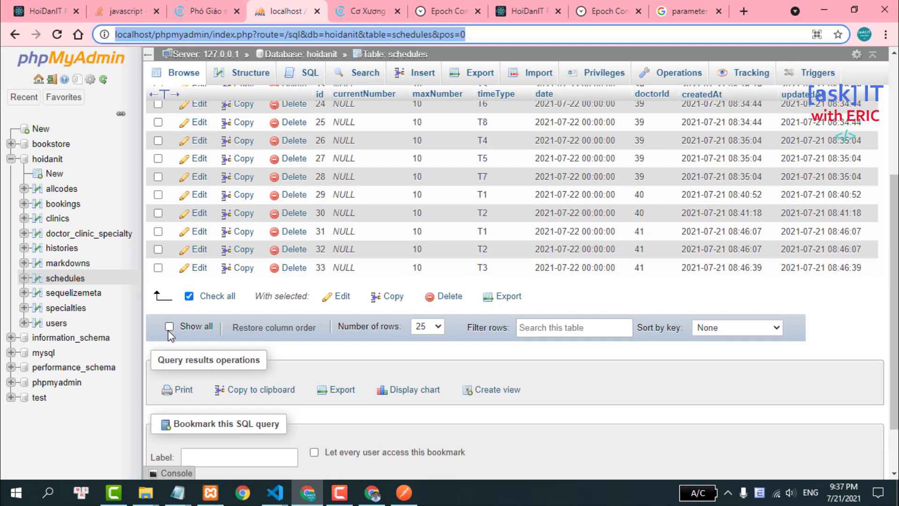
scroll(388, 173, down, 2)
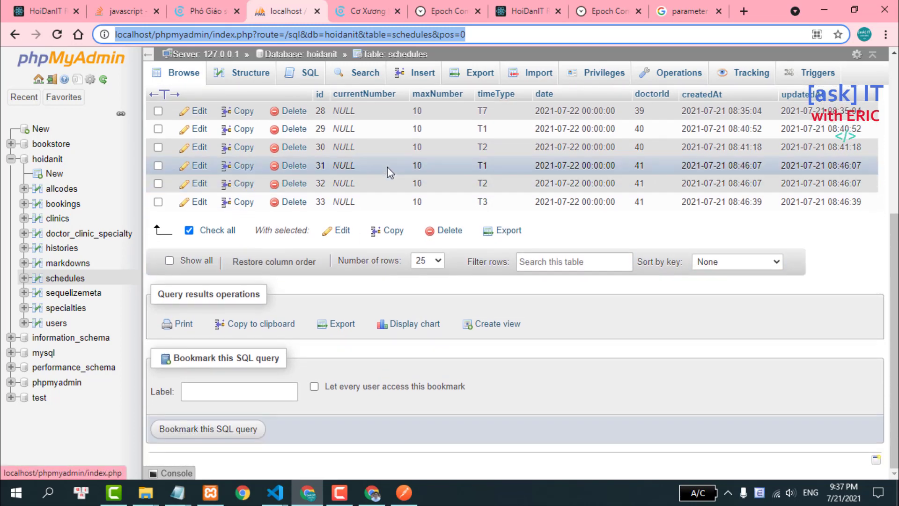
click(158, 183)
click(158, 201)
scroll(159, 204, up, 2)
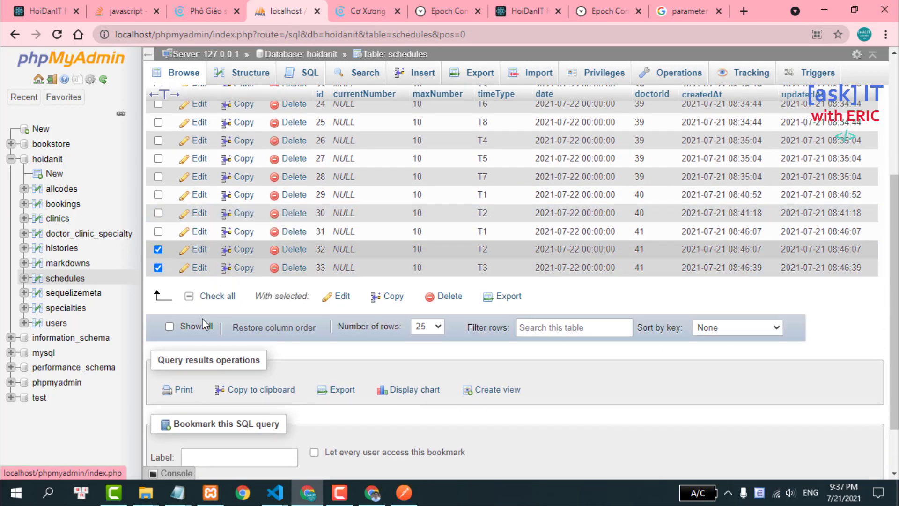
click(188, 295)
click(189, 295)
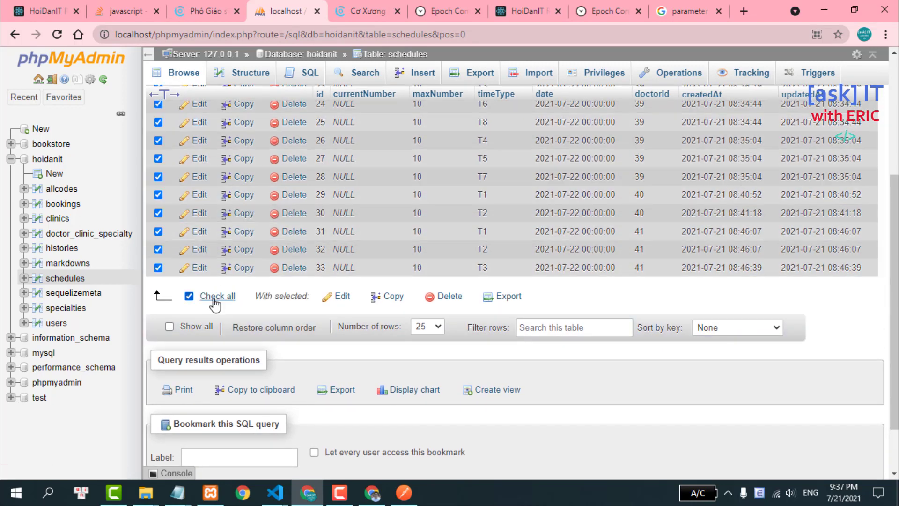
click(449, 296)
click(848, 320)
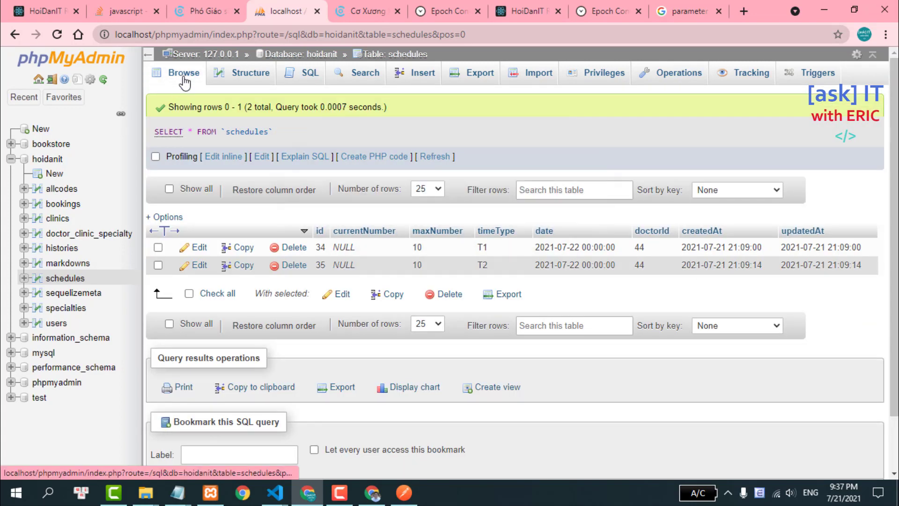
- Return to the schedule management page and clear the old console messages
click(196, 11)
click(107, 8)
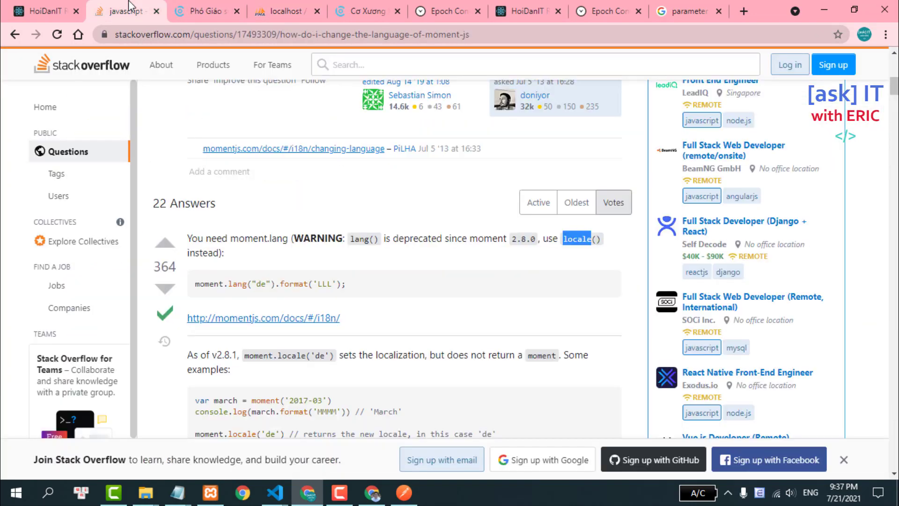
click(177, 4)
click(70, 4)
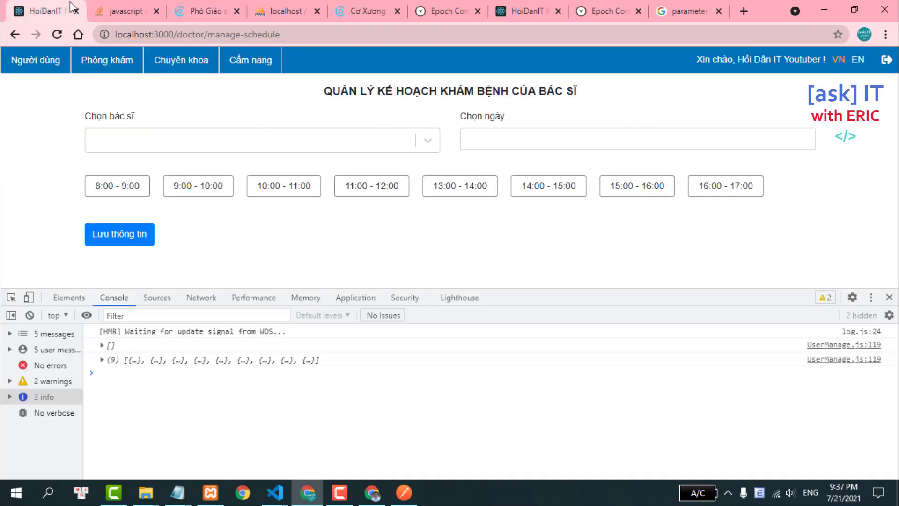
click(30, 315)
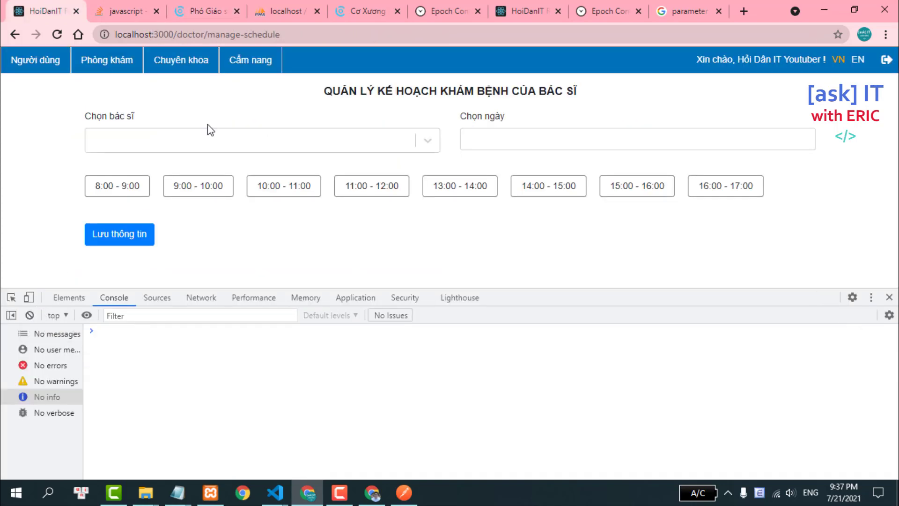
click(184, 143)
click(165, 167)
click(600, 143)
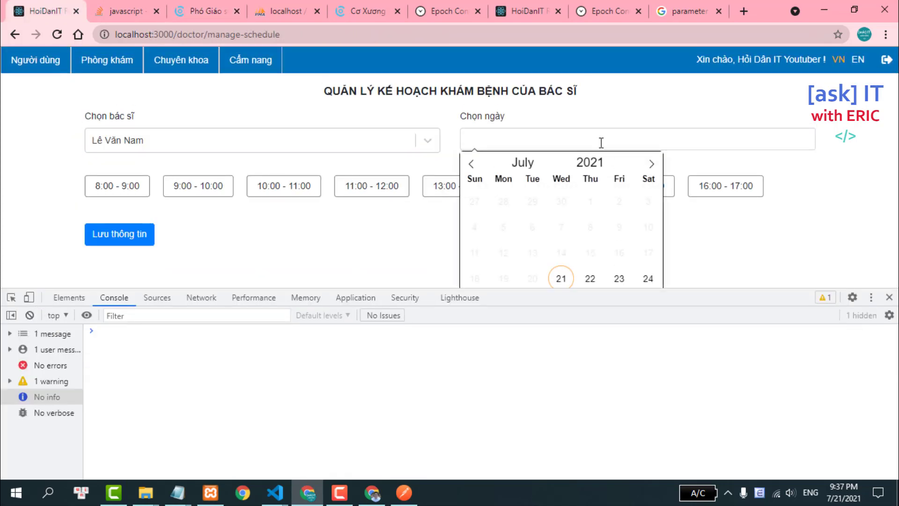
click(618, 279)
- Mark all eight time slots, 8:00 through 17:00
click(133, 186)
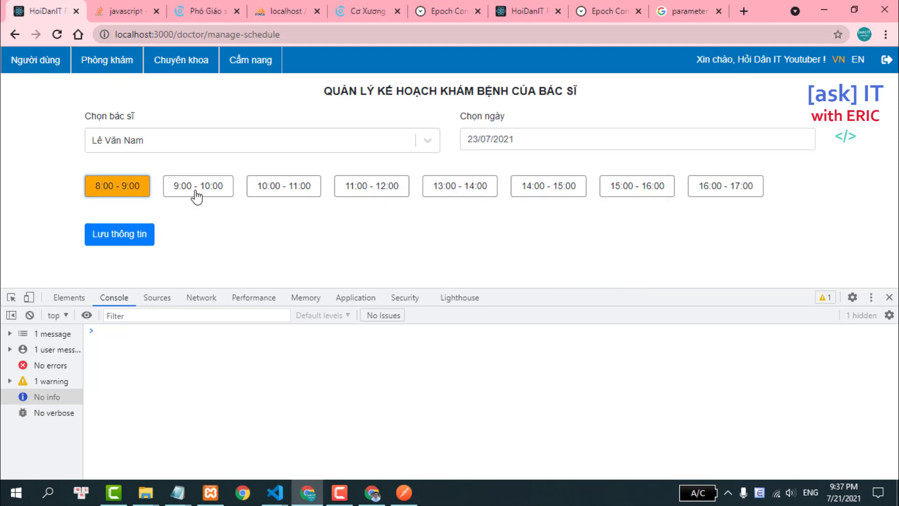
click(217, 192)
click(283, 187)
click(372, 188)
click(459, 187)
click(547, 187)
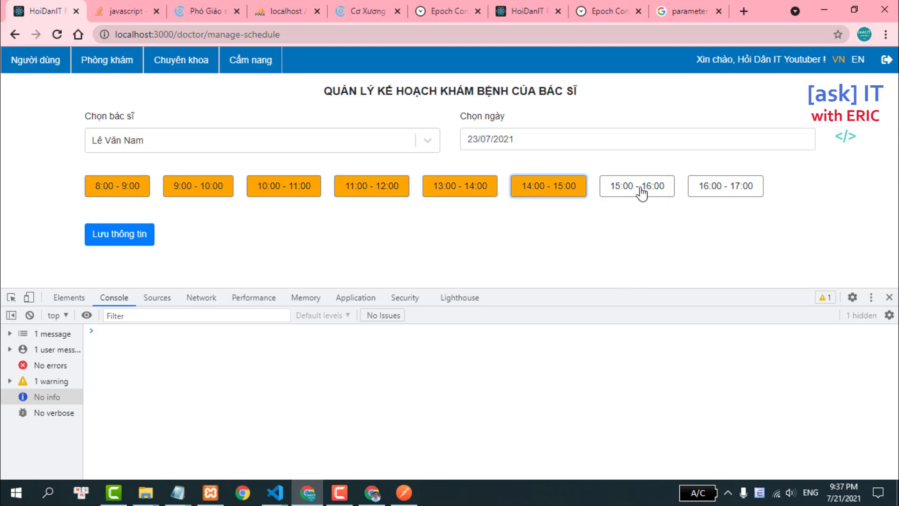
click(665, 186)
click(726, 187)
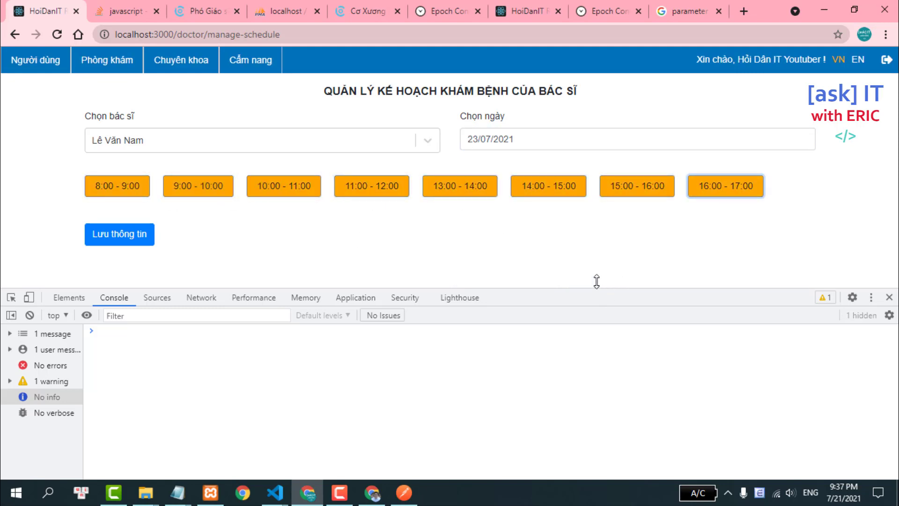
- Clear the console and network logs, then save the schedule with Lưu thông tin
drag(597, 287, 603, 174)
click(29, 197)
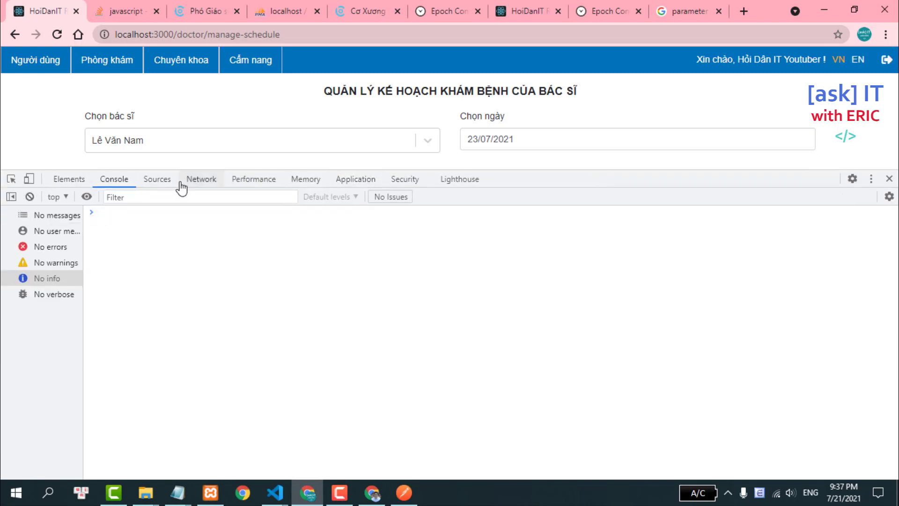
click(185, 181)
click(29, 197)
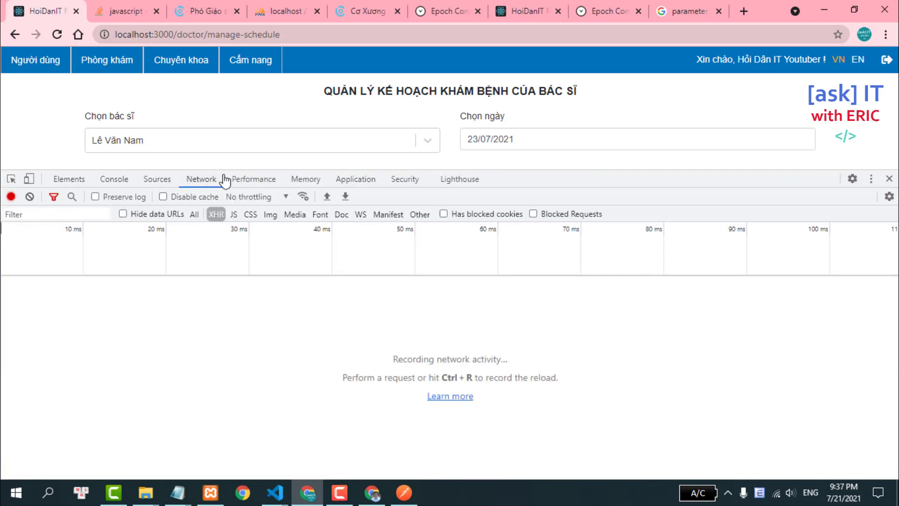
drag(696, 172, 695, 295)
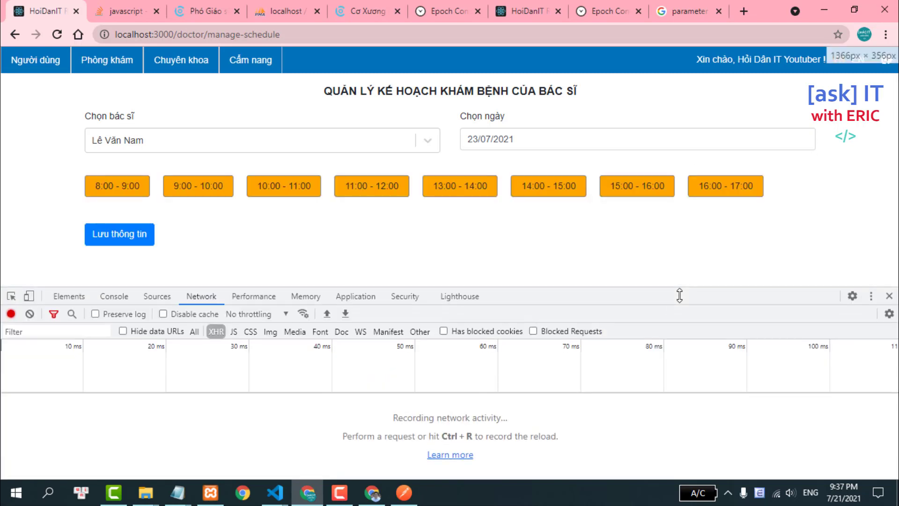
click(121, 238)
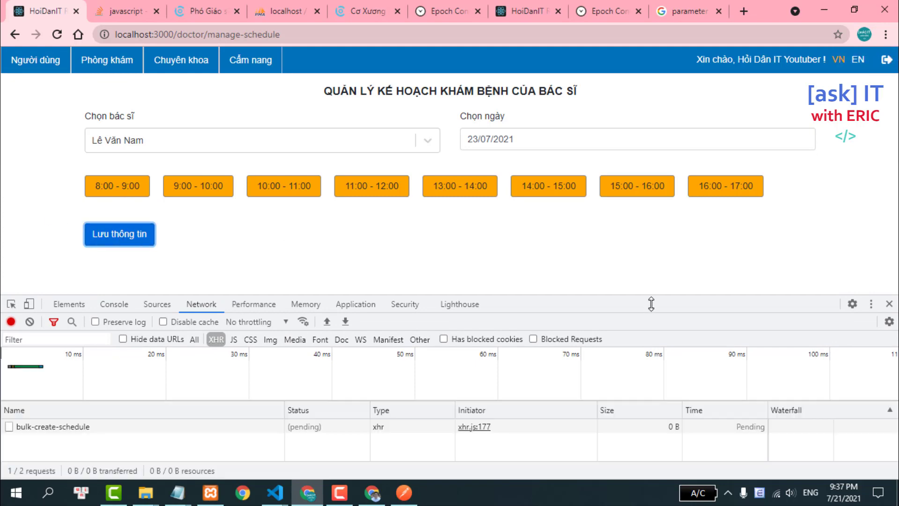
drag(651, 304, 672, 131)
click(37, 278)
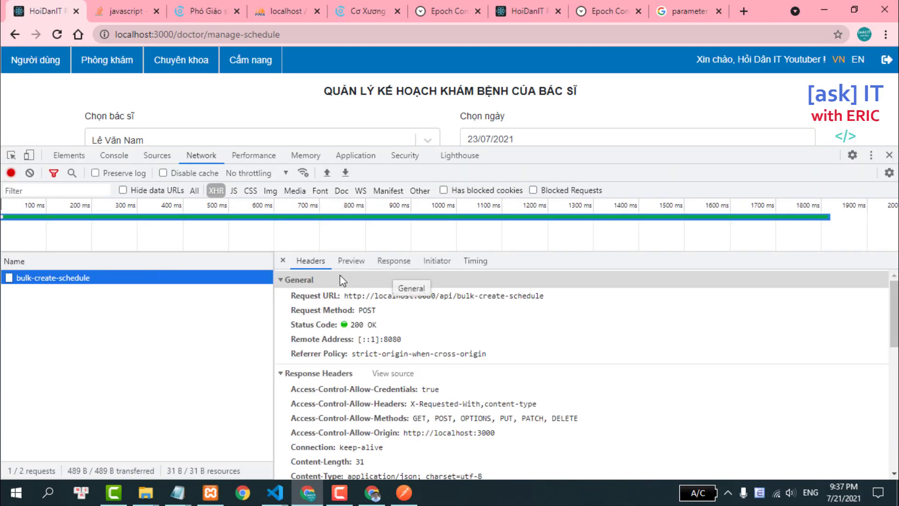
scroll(632, 297, down, 5)
scroll(632, 297, down, 2)
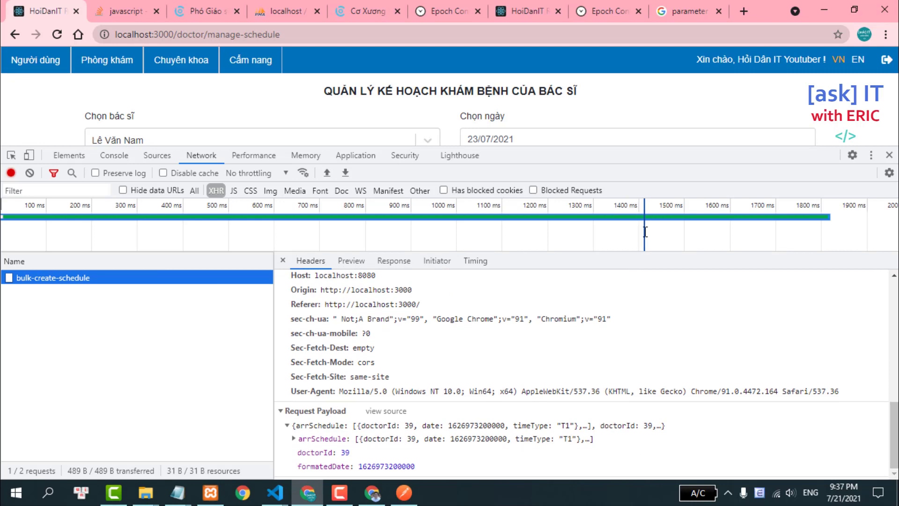
click(635, 164)
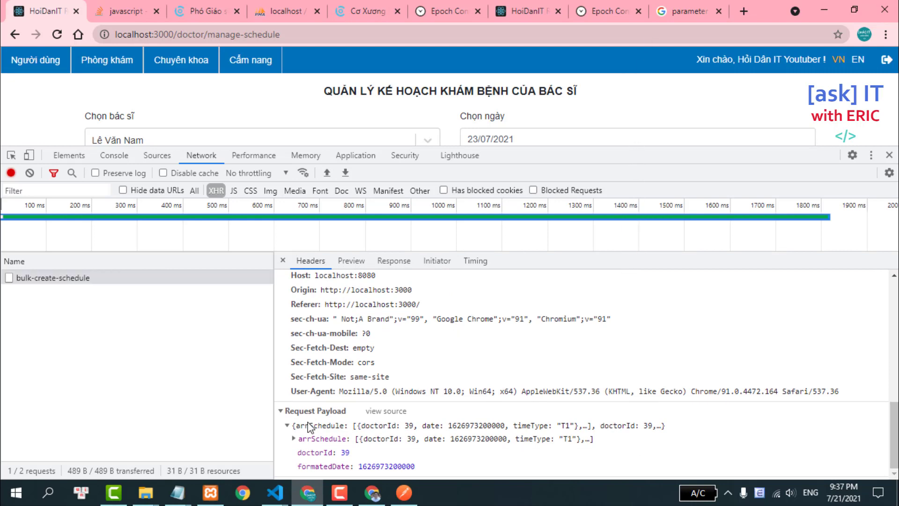
click(294, 439)
scroll(486, 316, down, 4)
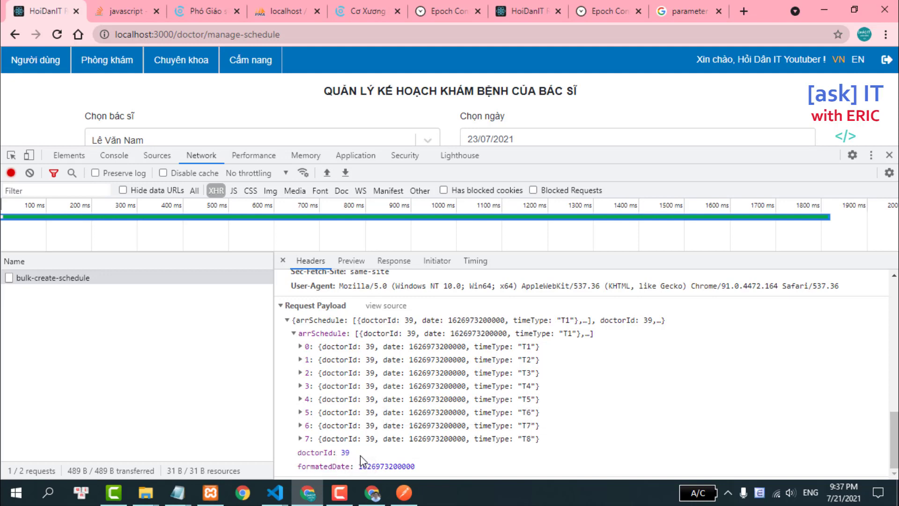
drag(360, 467, 396, 470)
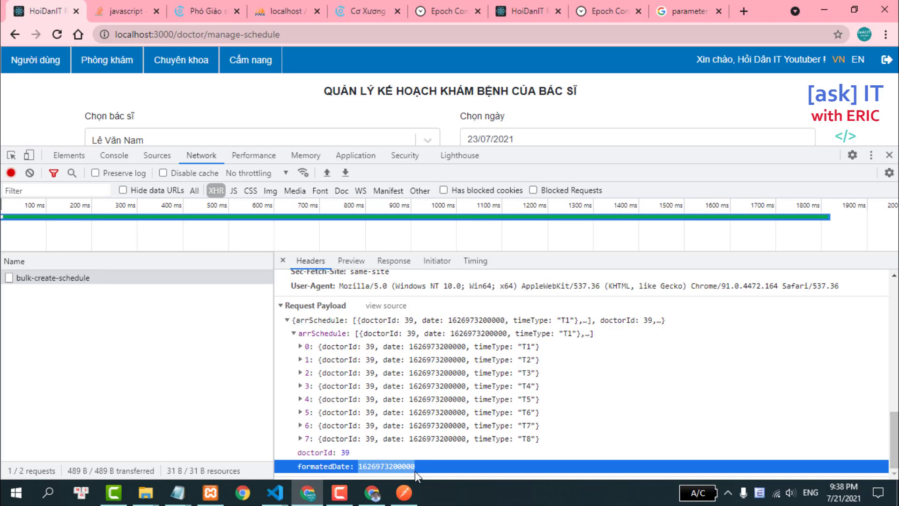
mouse_move(404, 492)
mouse_move(274, 491)
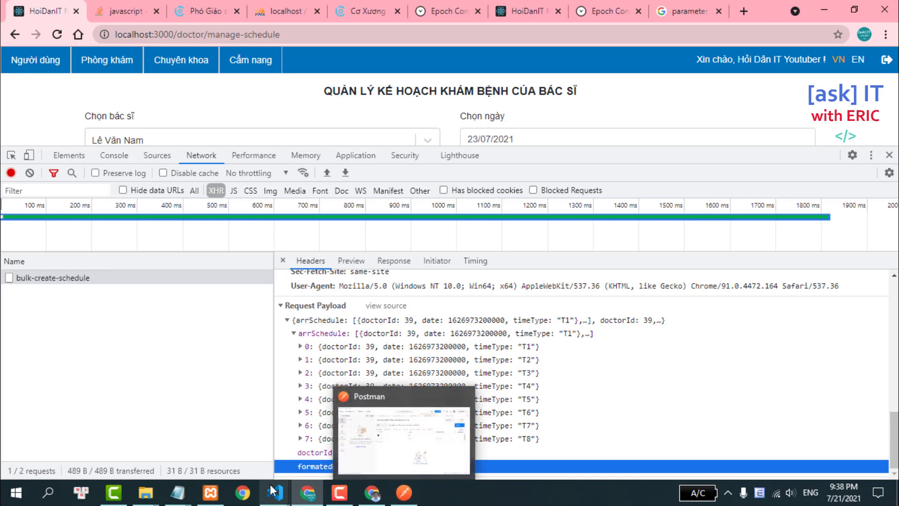
- Replace the Postman URL endpoint with the get-schedule-doctor-by-date route copied from web.js
click(333, 451)
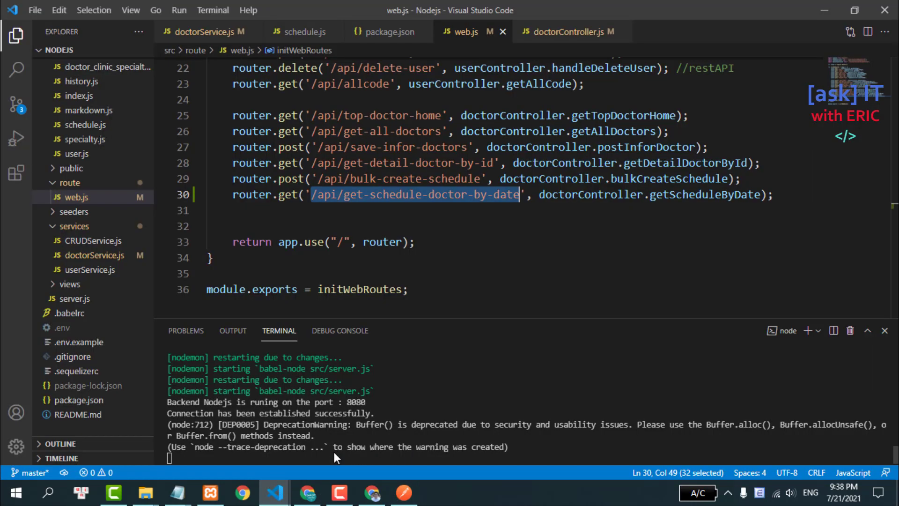
click(404, 492)
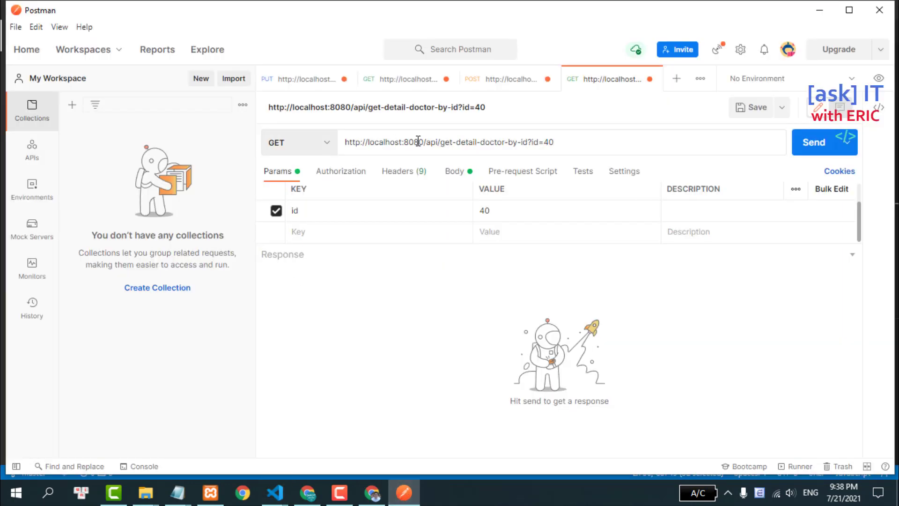
drag(441, 141, 583, 154)
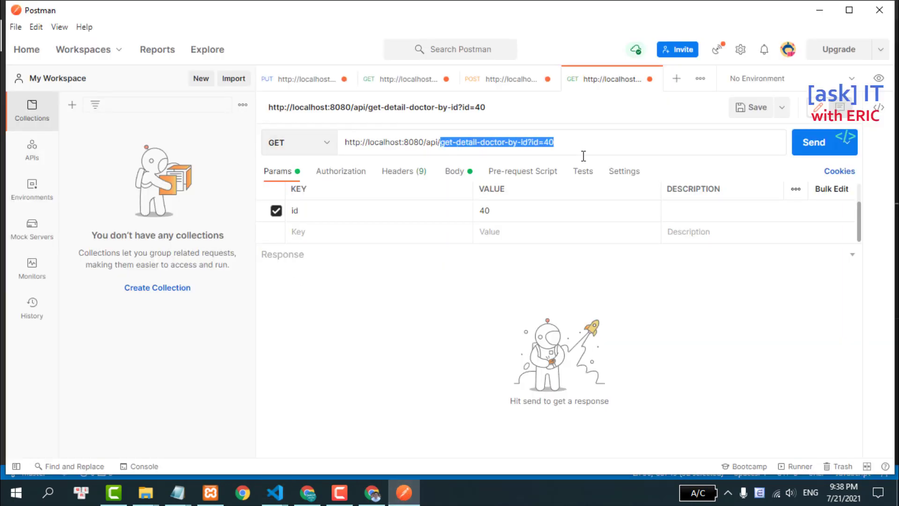
mouse_move(274, 493)
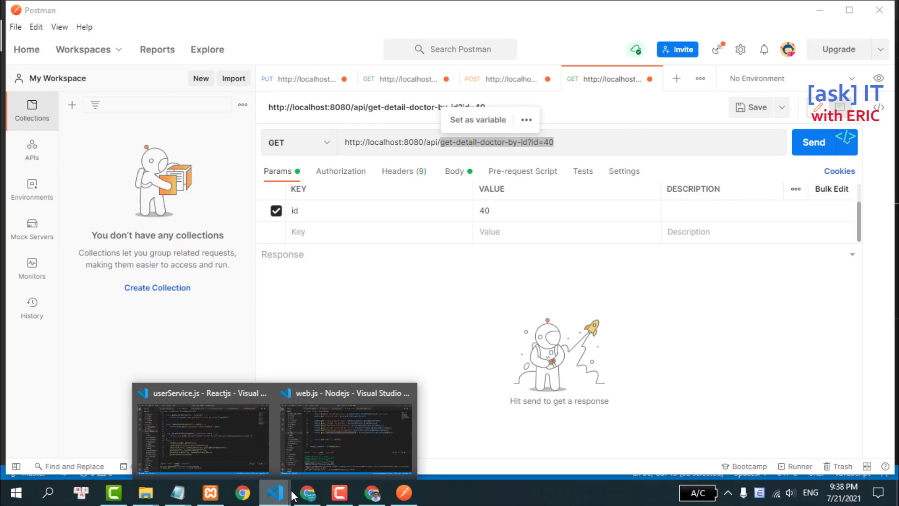
click(304, 447)
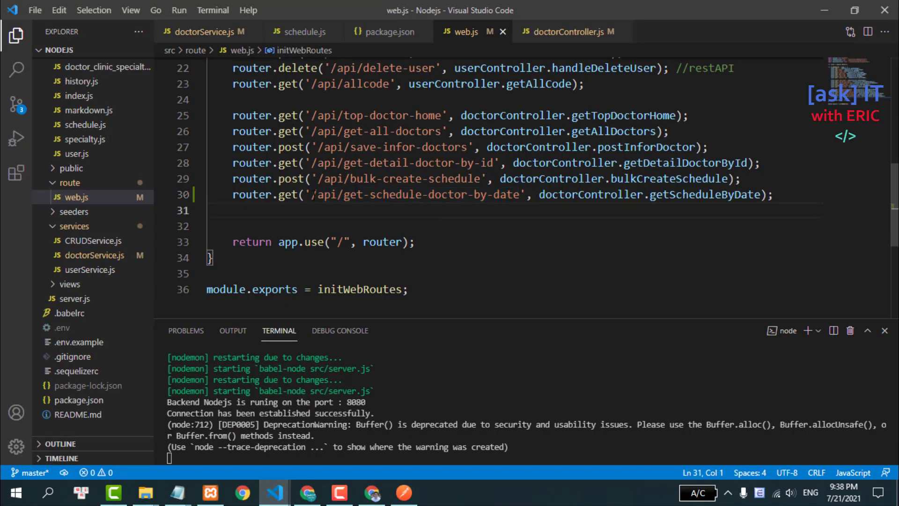
drag(313, 194, 520, 194)
key(ctrl+c)
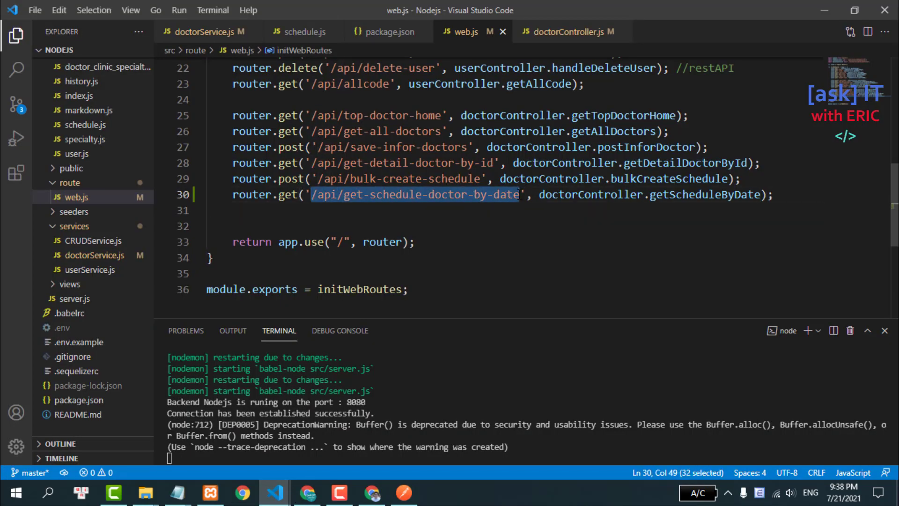
click(404, 492)
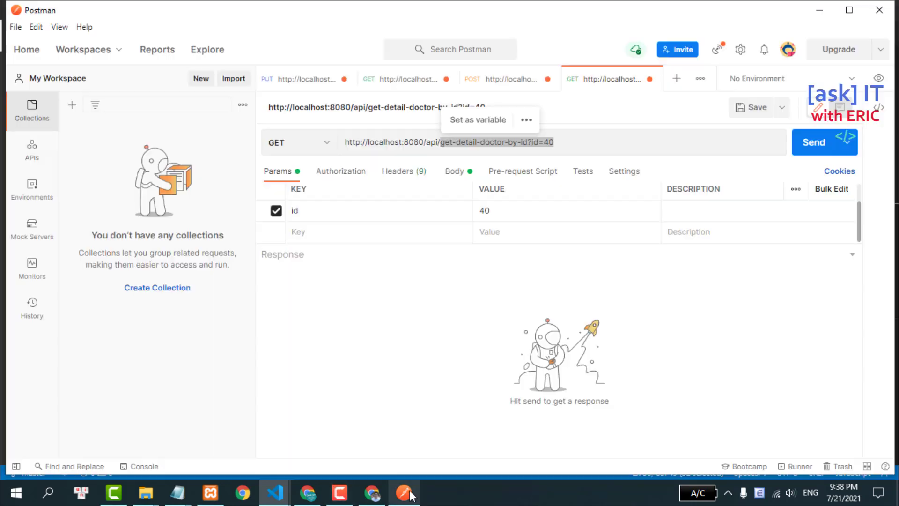
click(433, 143)
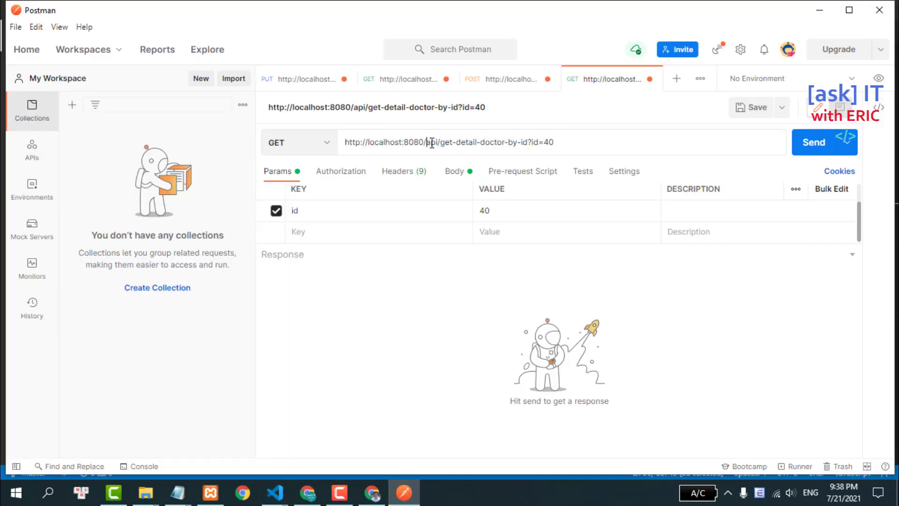
drag(427, 143, 587, 143)
key(ctrl+v)
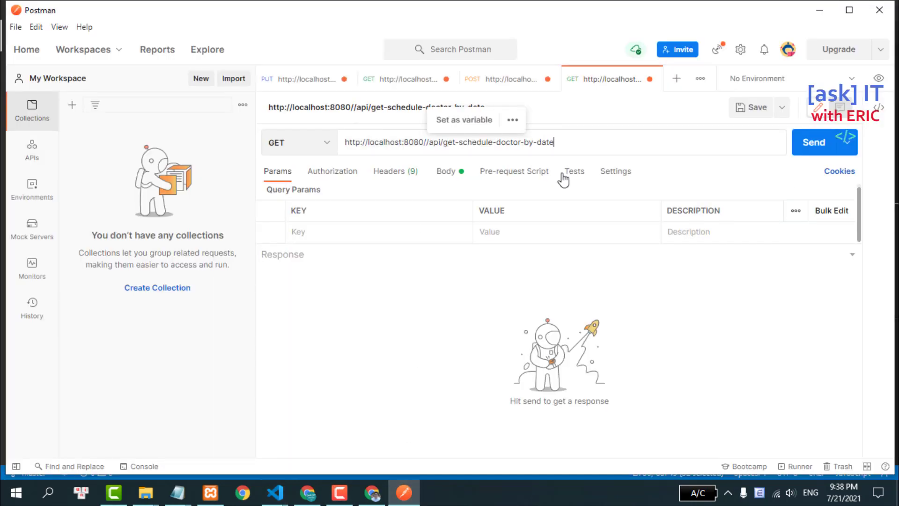
click(314, 231)
text(d)
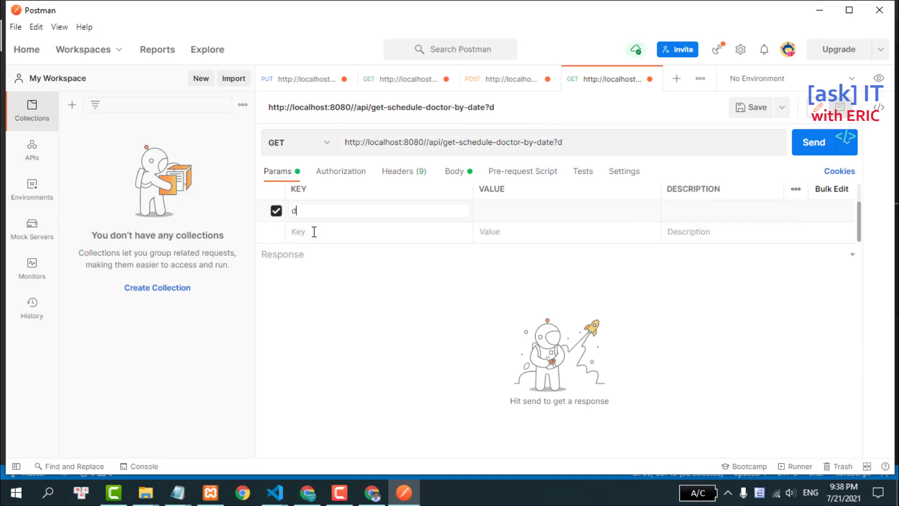
text(octorId=)
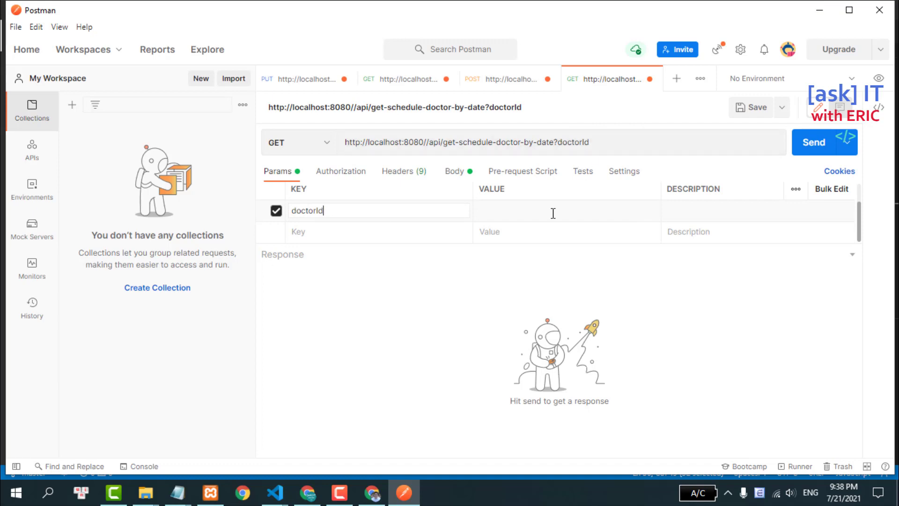
text(3)
text(9)
click(300, 231)
text(date)
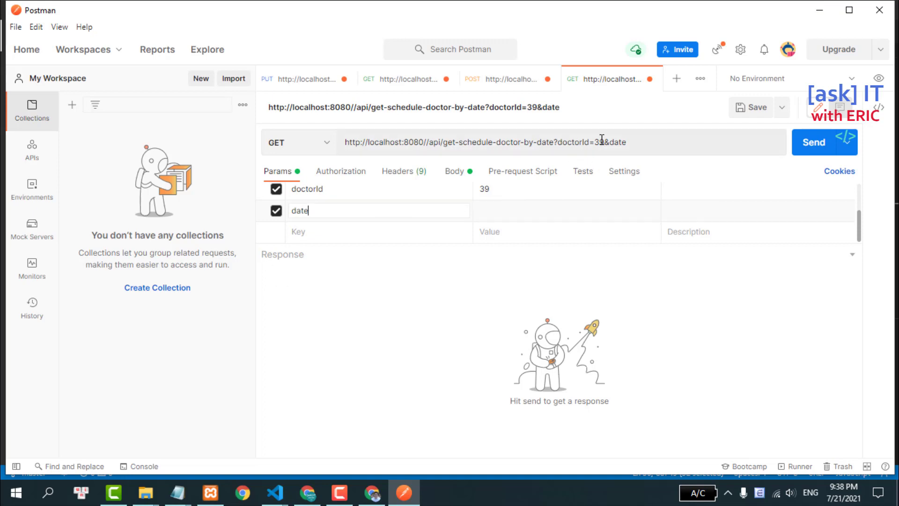
click(539, 210)
mouse_move(274, 492)
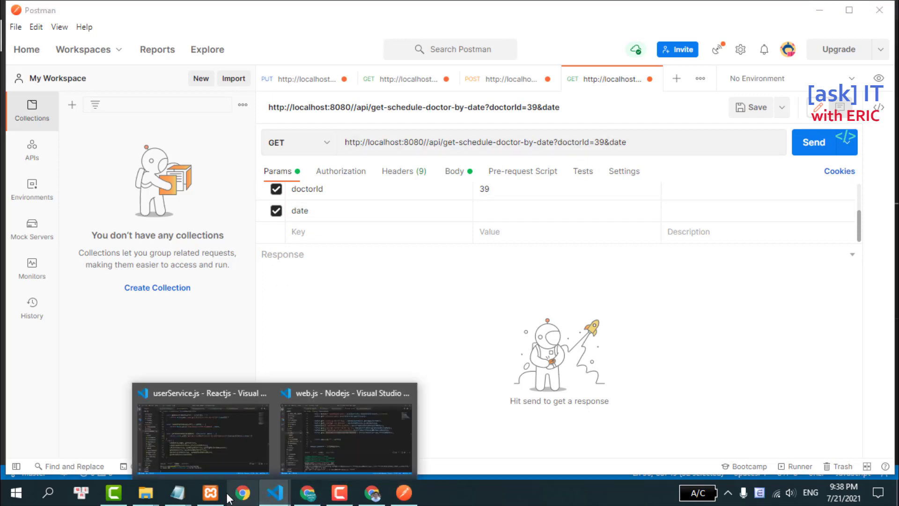
click(310, 495)
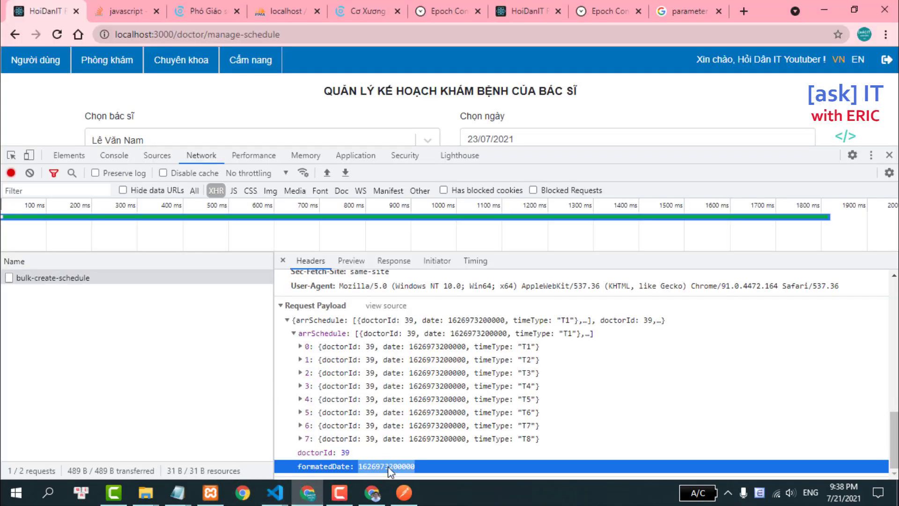
click(404, 492)
click(517, 212)
key(ctrl+v)
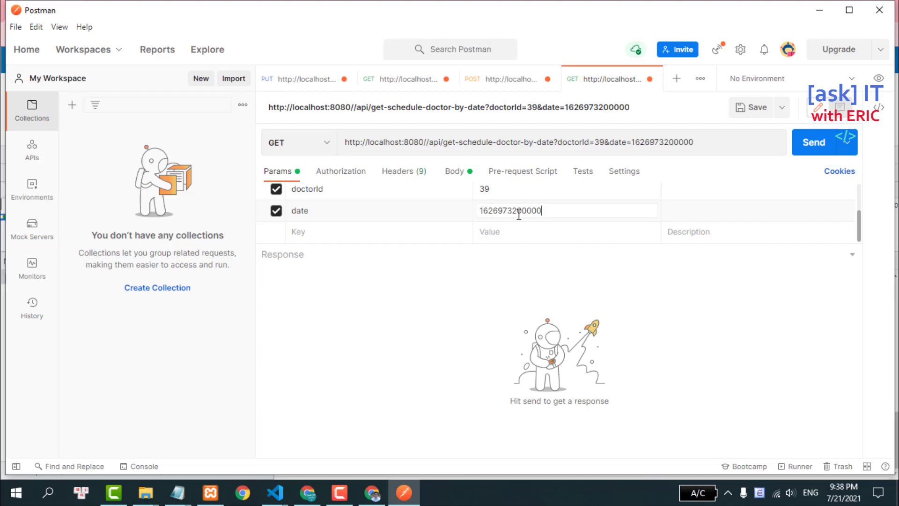
click(427, 142)
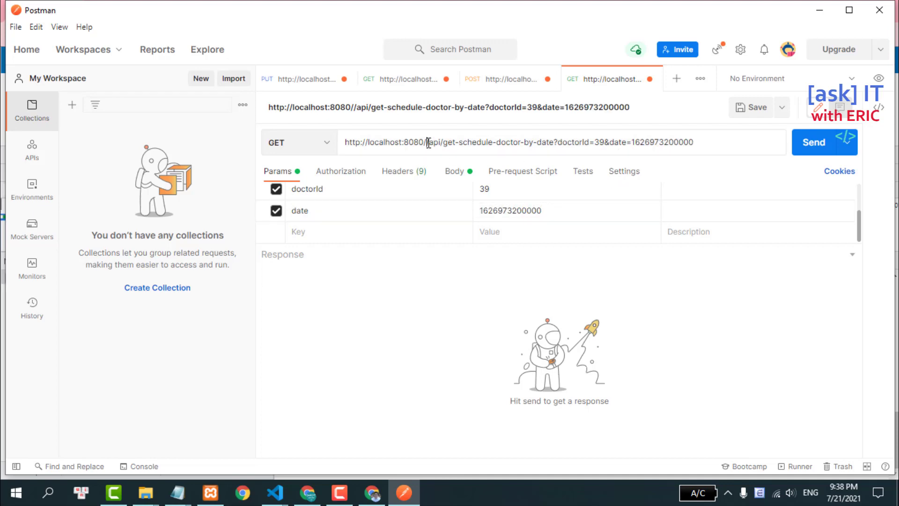
key(BackSpace)
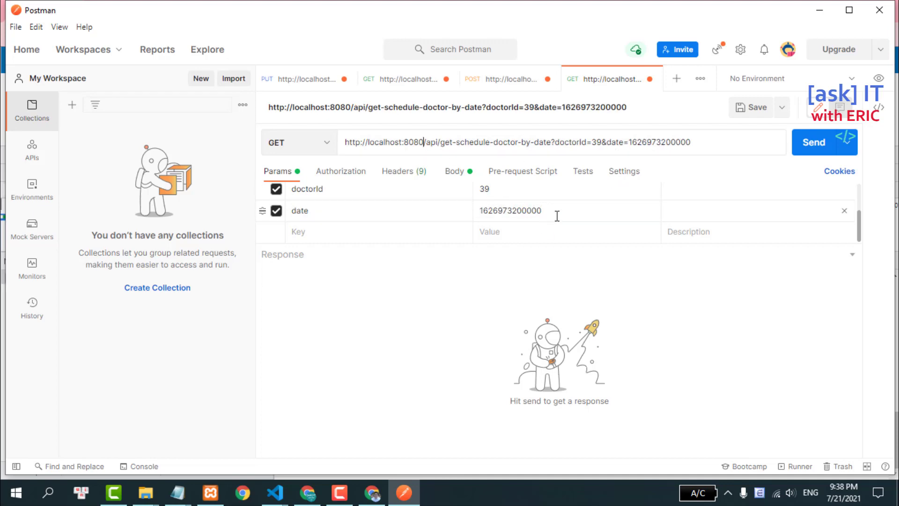
click(557, 216)
- Send the schedule-by-date request, then bring the backend web.js window forward
click(805, 149)
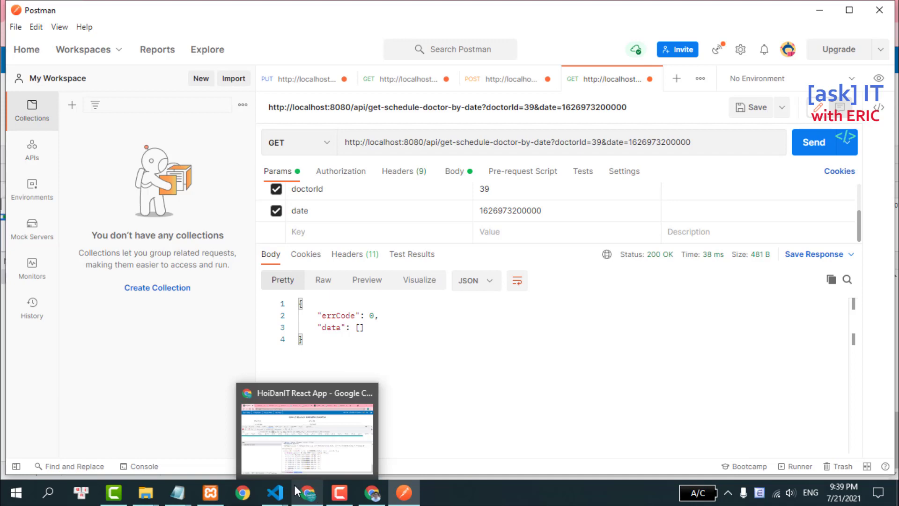
mouse_move(274, 493)
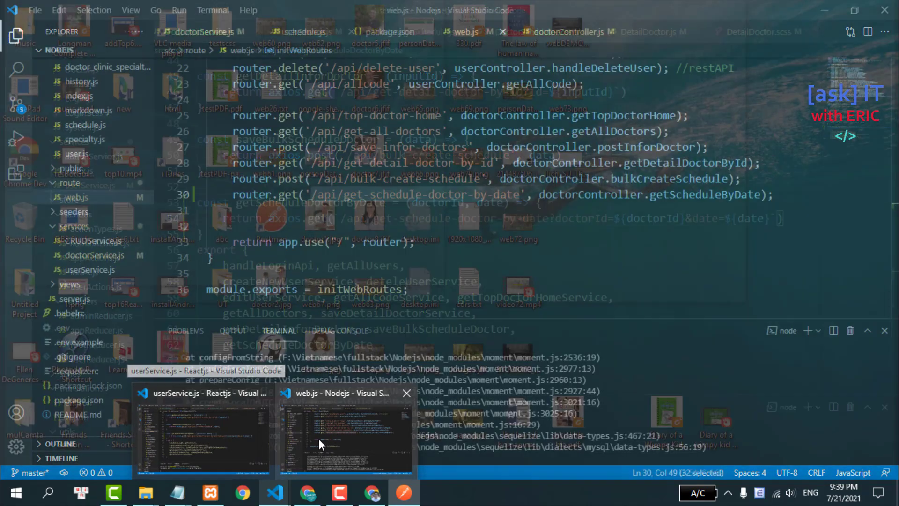
click(318, 440)
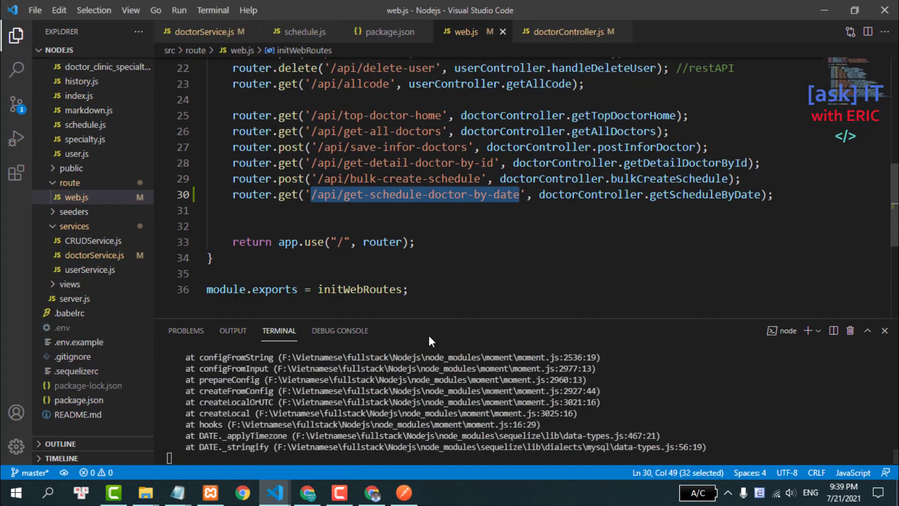
drag(430, 317, 431, 125)
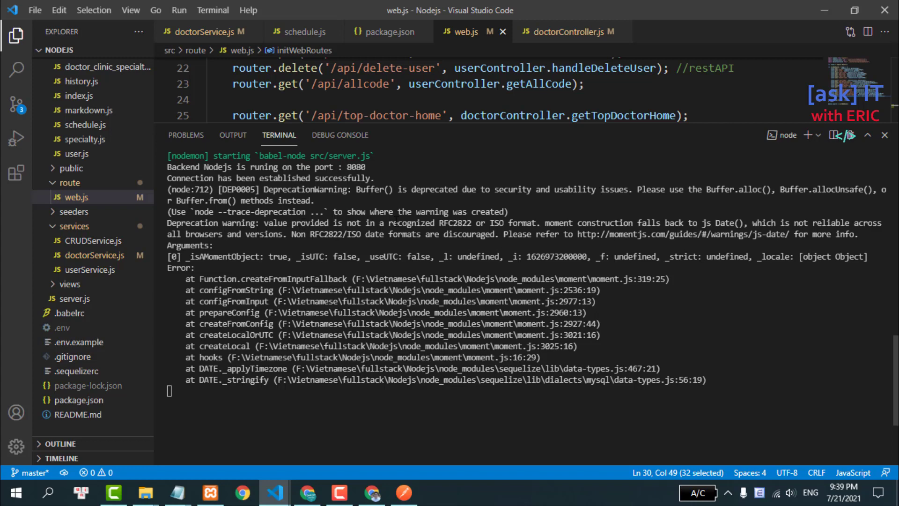
drag(385, 222, 528, 222)
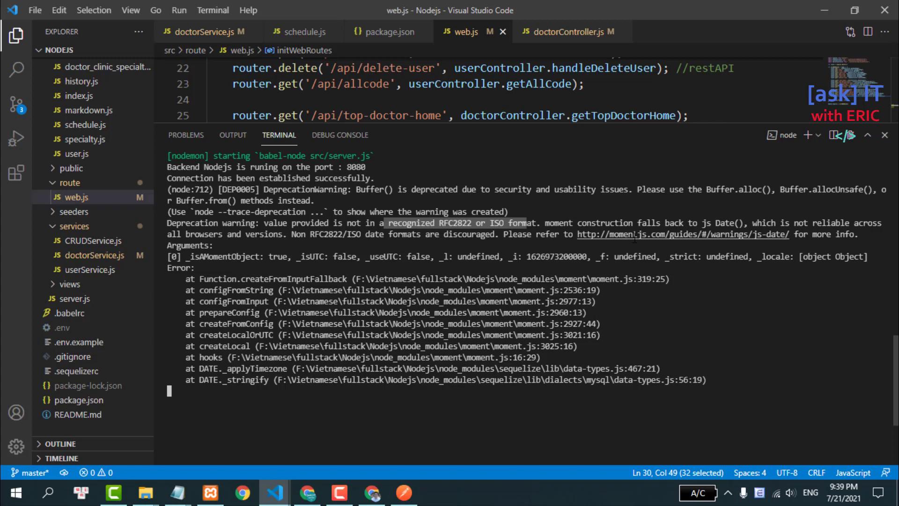
drag(446, 123, 444, 277)
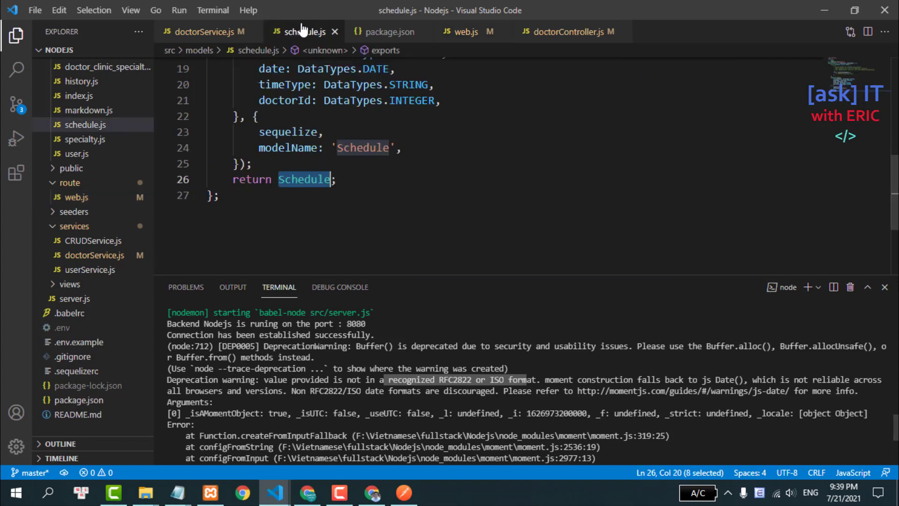
- Open doctorService.js and locate the Schedule findAll query in getScheduleByDate
click(303, 32)
scroll(443, 124, up, 2)
click(192, 33)
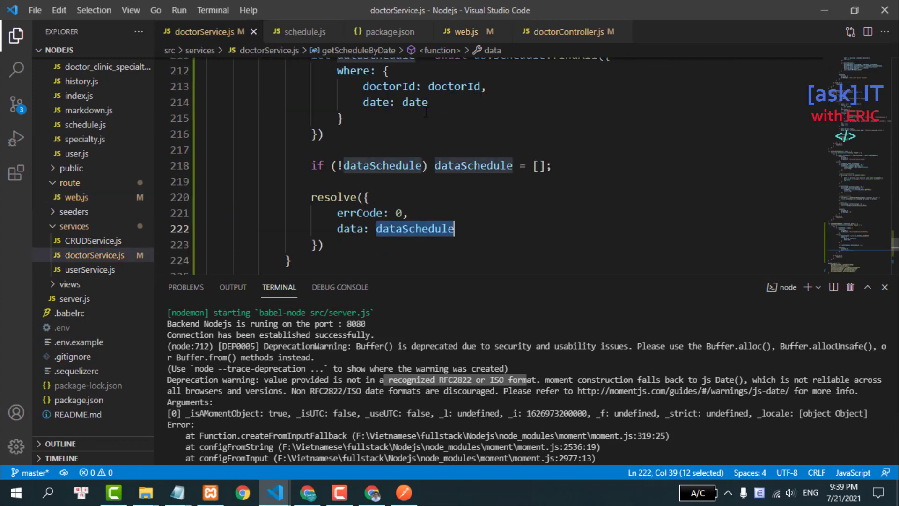
scroll(435, 113, up, 2)
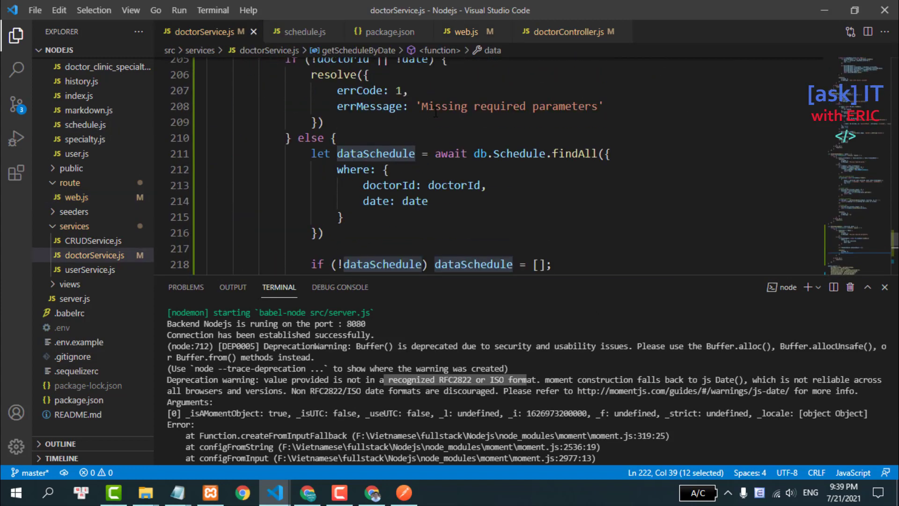
scroll(436, 112, up, 1)
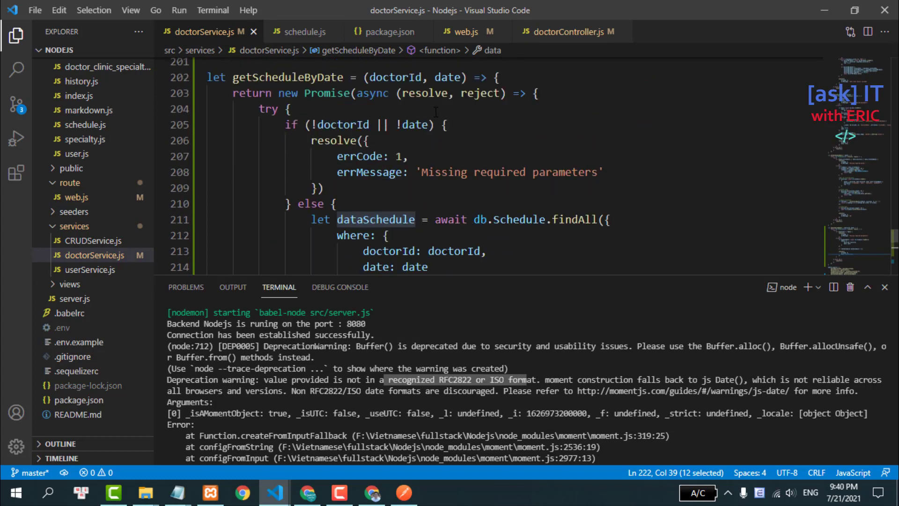
scroll(325, 353, down, 4)
scroll(325, 353, up, 2)
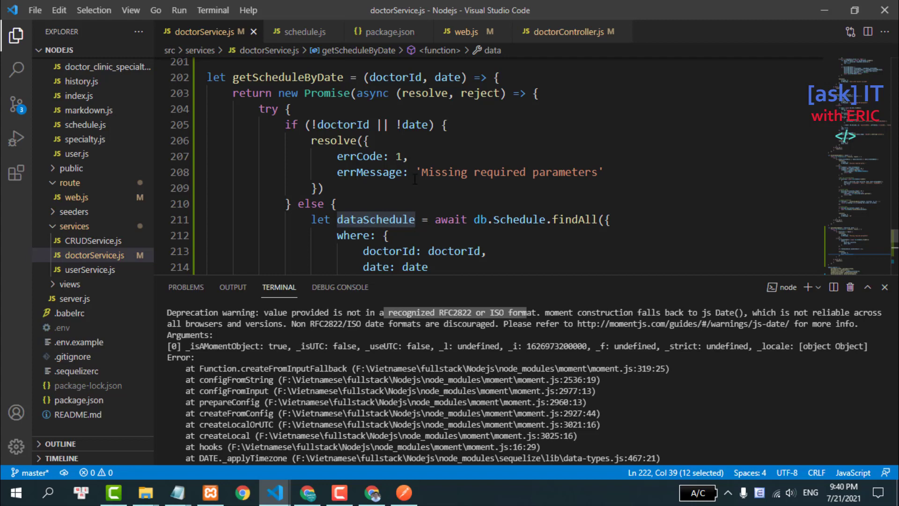
scroll(423, 174, down, 1)
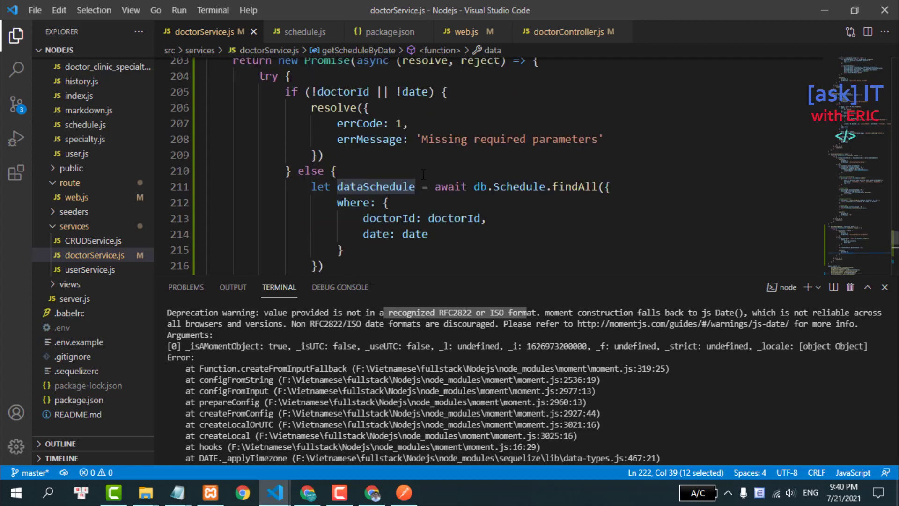
- Add raw: false after the where clause, reformat, and save to restart the server
click(354, 250)
text(,)
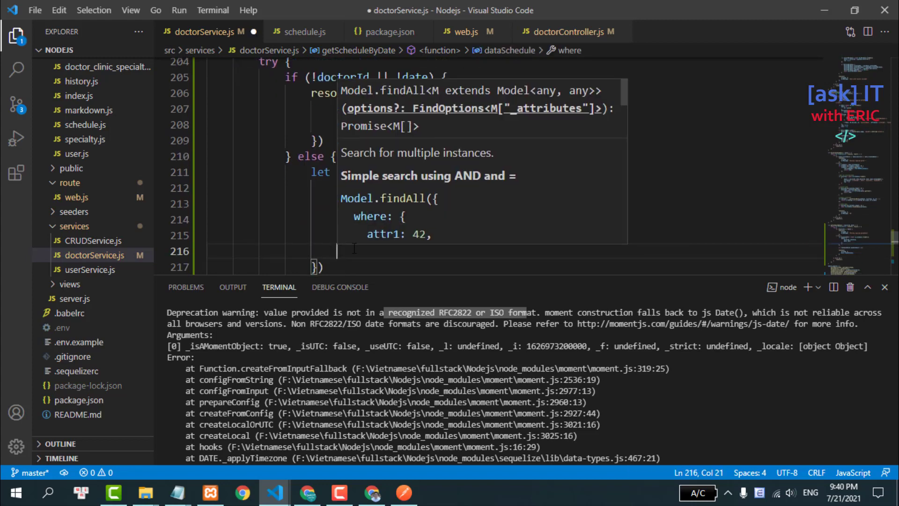
key(Return)
text(raw:fa)
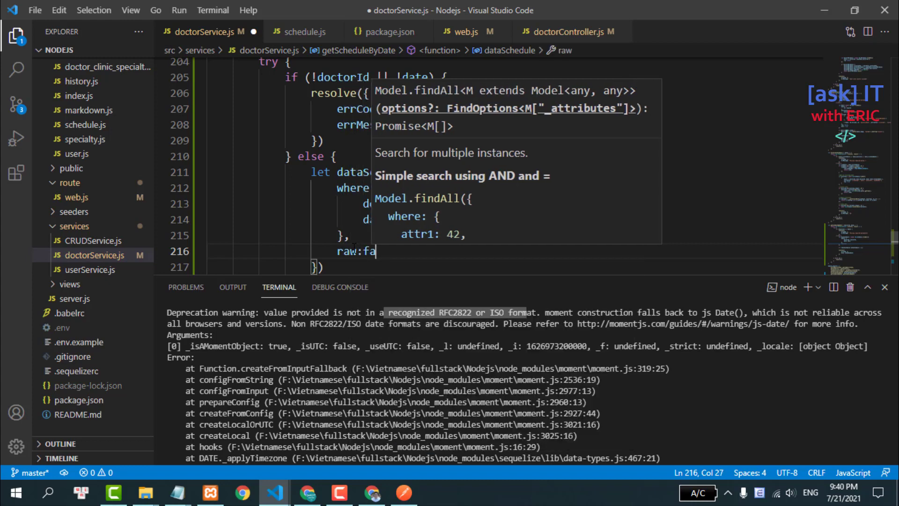
text(lse)
key(Escape)
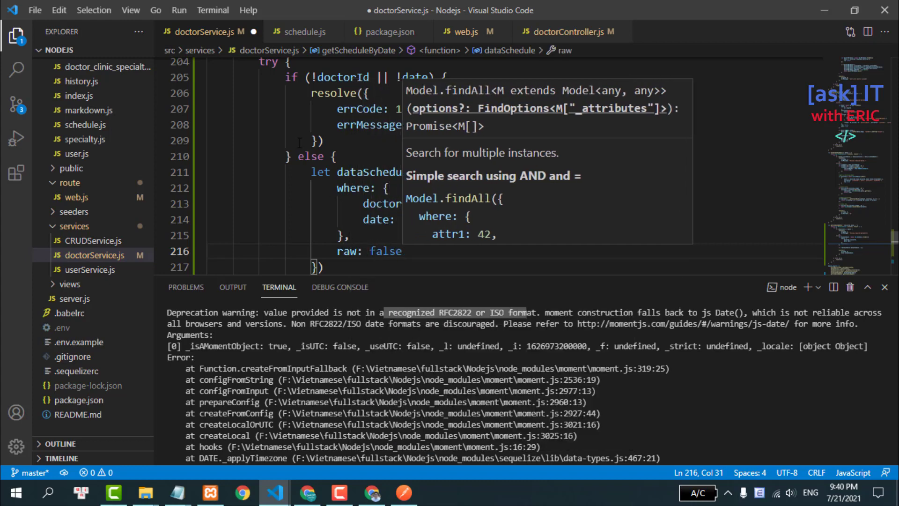
key(shift+alt+f)
key(ctrl+s)
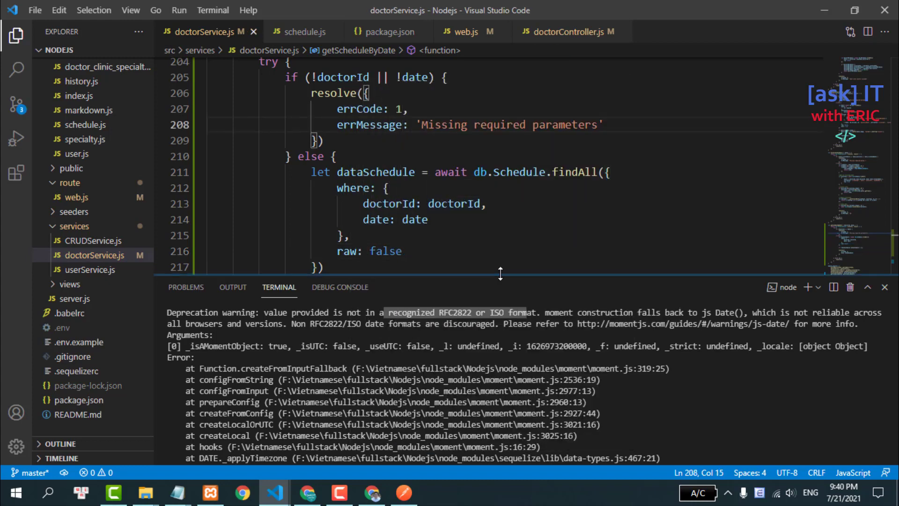
drag(499, 275, 515, 137)
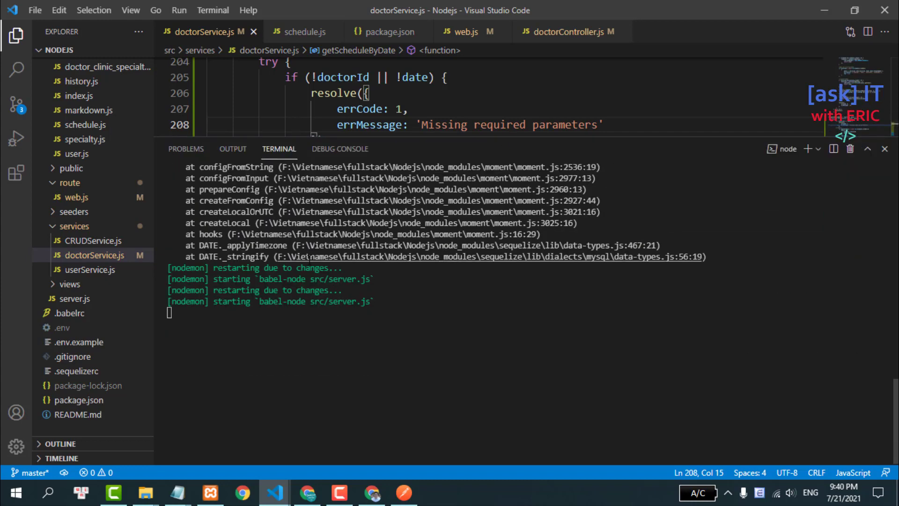
- Resend the doctorId 39 schedule-by-date request, then return to the doctorService.js editor
click(415, 501)
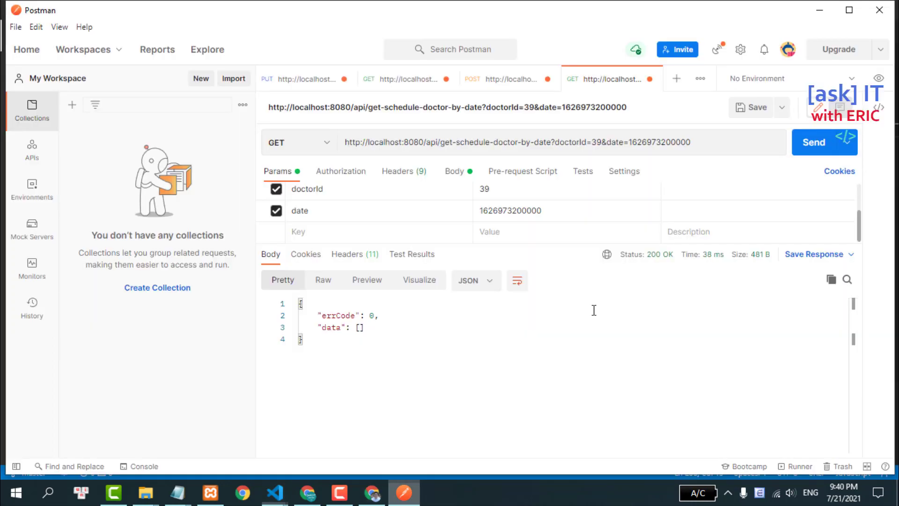
click(816, 151)
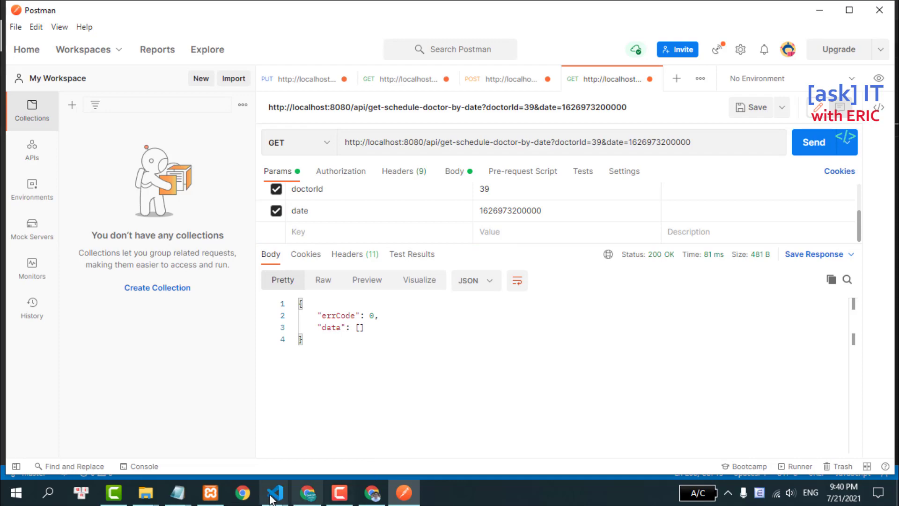
click(271, 497)
click(347, 426)
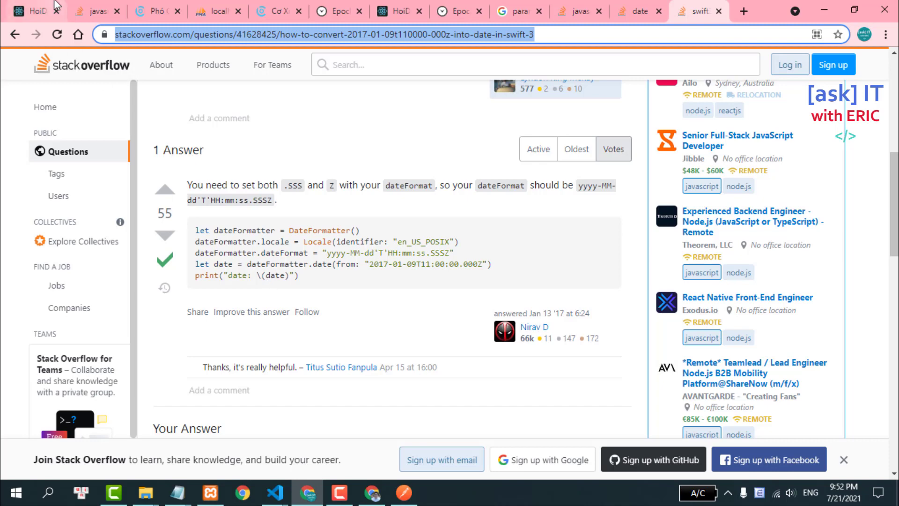
- Delete the blank line inside the findAll where clause
key(alt+Tab)
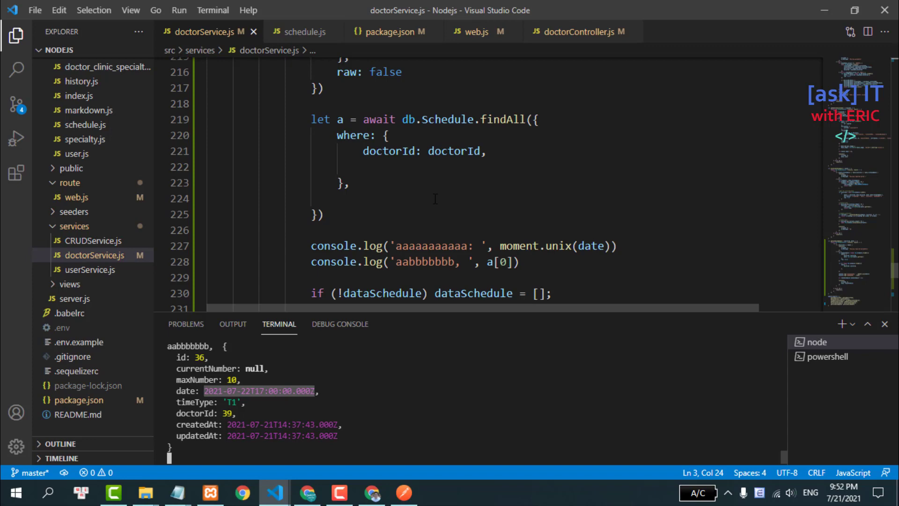
click(402, 169)
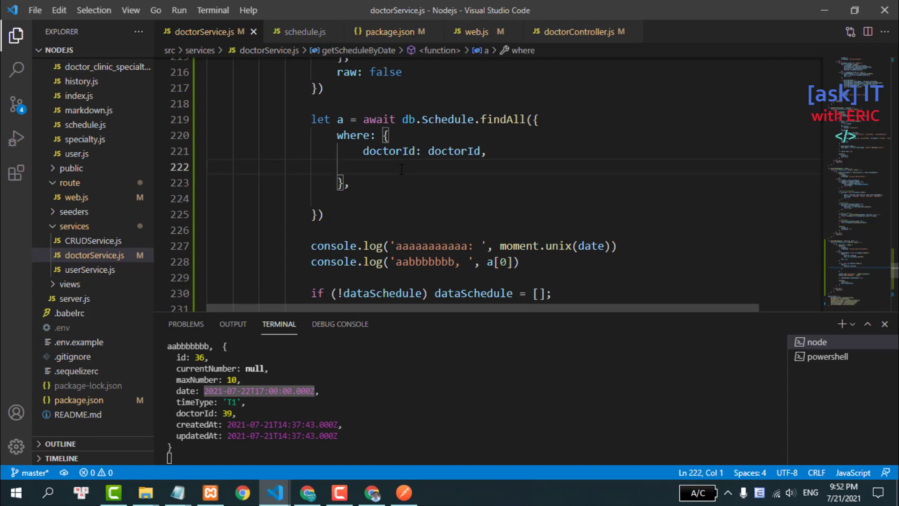
key(BackSpace)
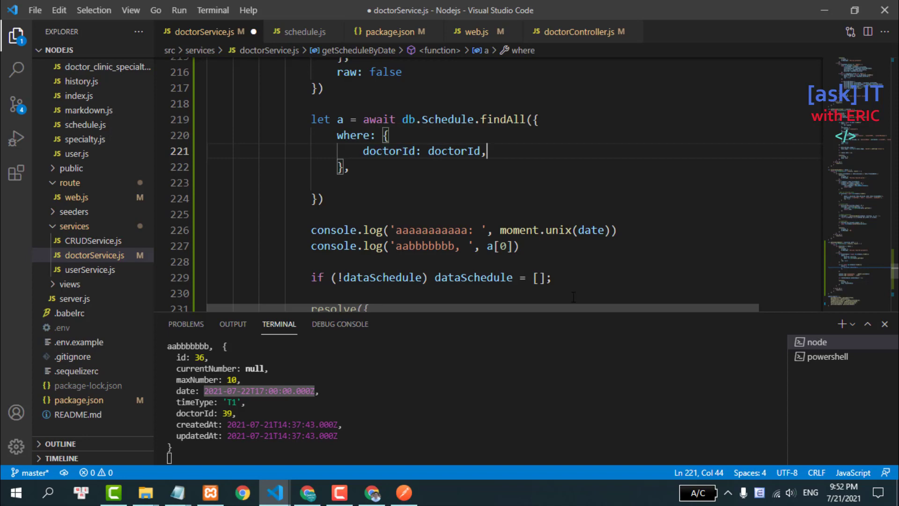
- Inspect the logged date 2021-07-22T17:00:00.000Z in the terminal, then open schedule.js
drag(529, 314, 551, 124)
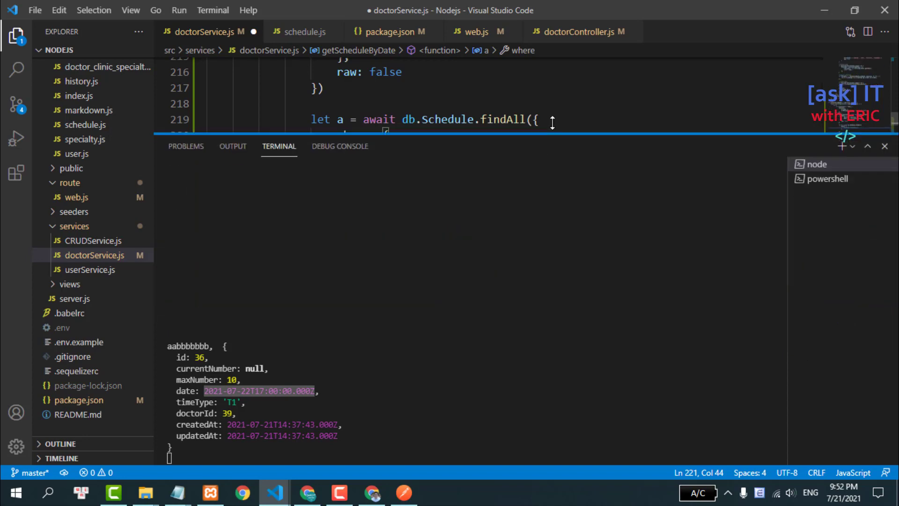
drag(200, 201, 317, 201)
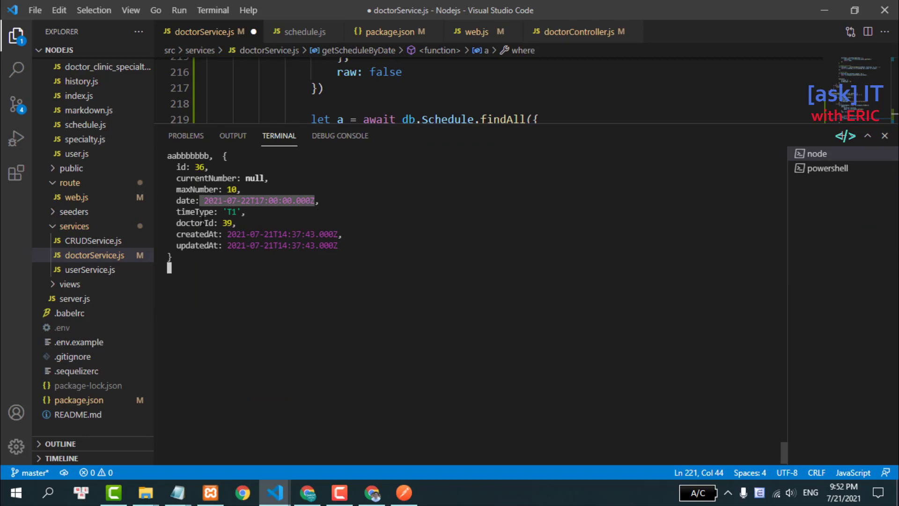
scroll(203, 221, up, 4)
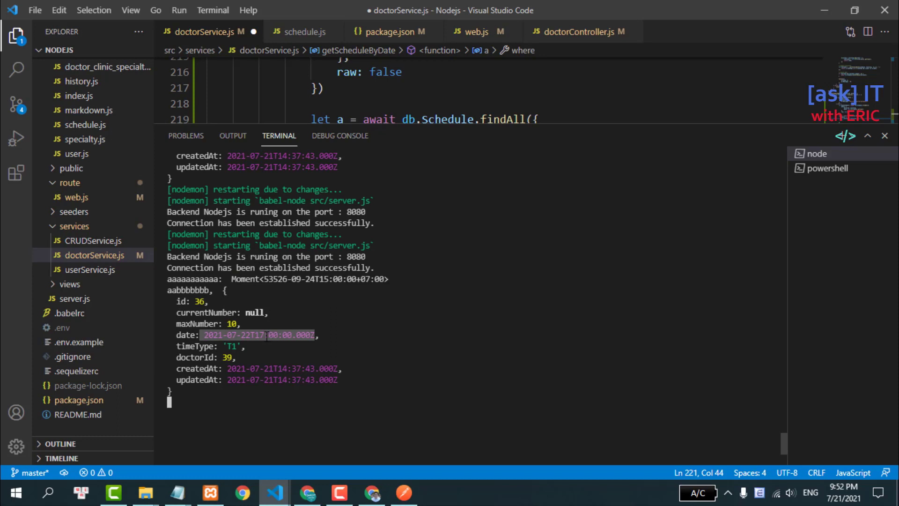
drag(205, 335, 313, 335)
drag(204, 335, 312, 334)
drag(572, 124, 469, 270)
click(299, 31)
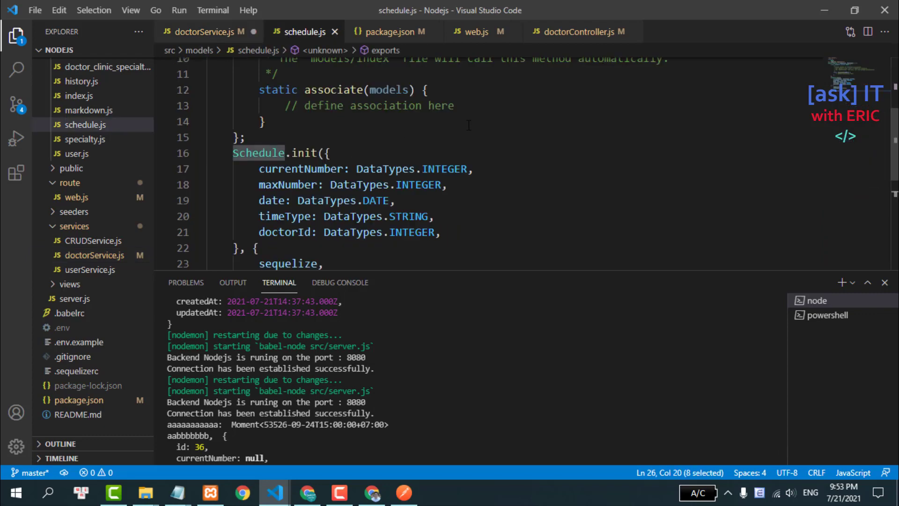
mouse_move(383, 169)
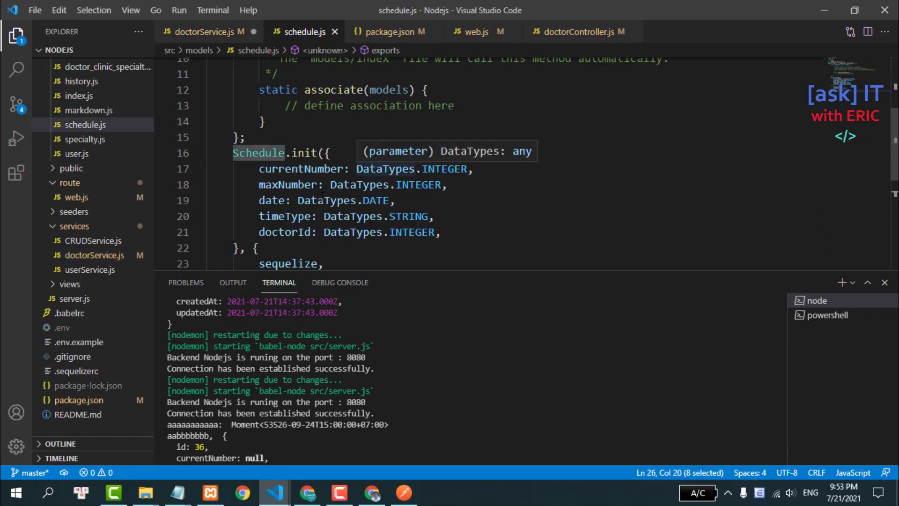
- In a new Chrome tab, search Google for sequelize date timestamp
click(308, 493)
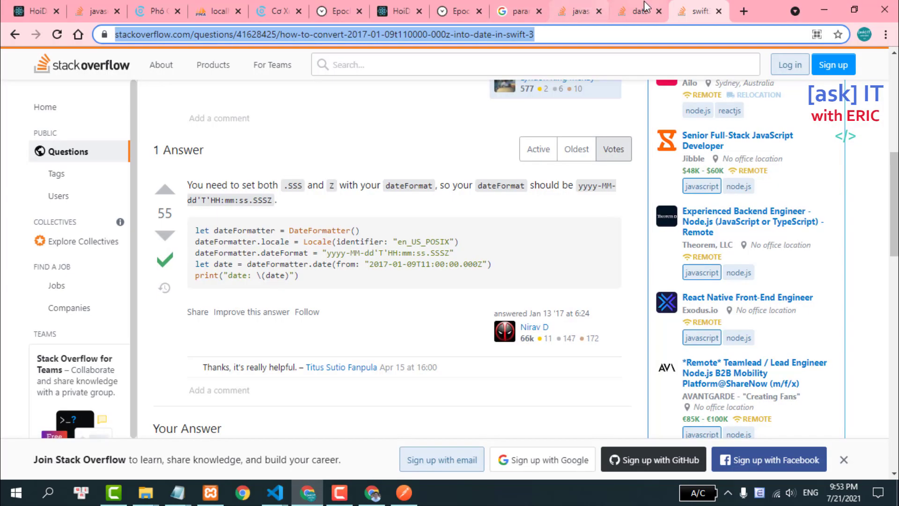
click(743, 7)
text(sq)
key(BackSpace)
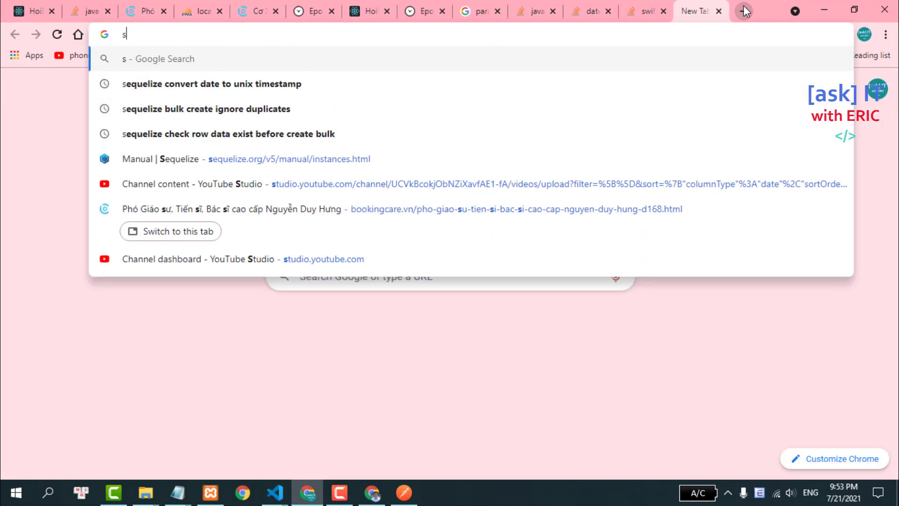
text(quelize da)
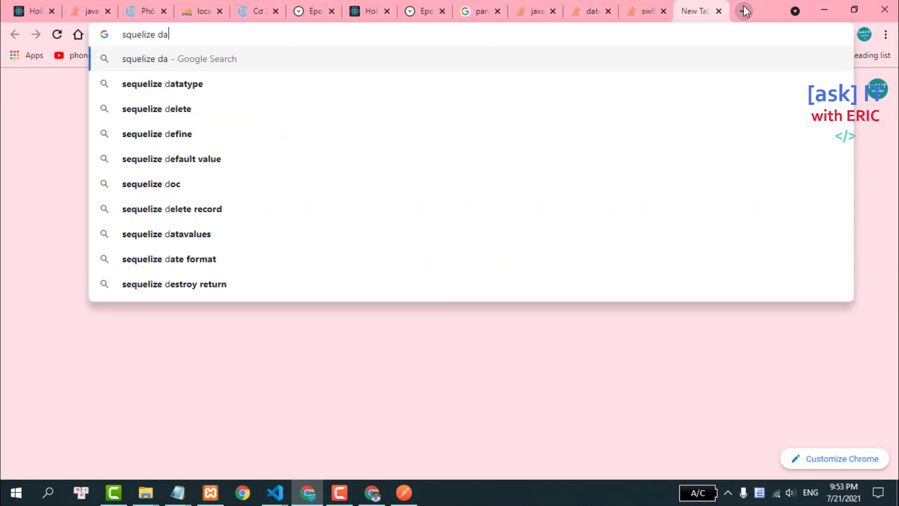
text(te to)
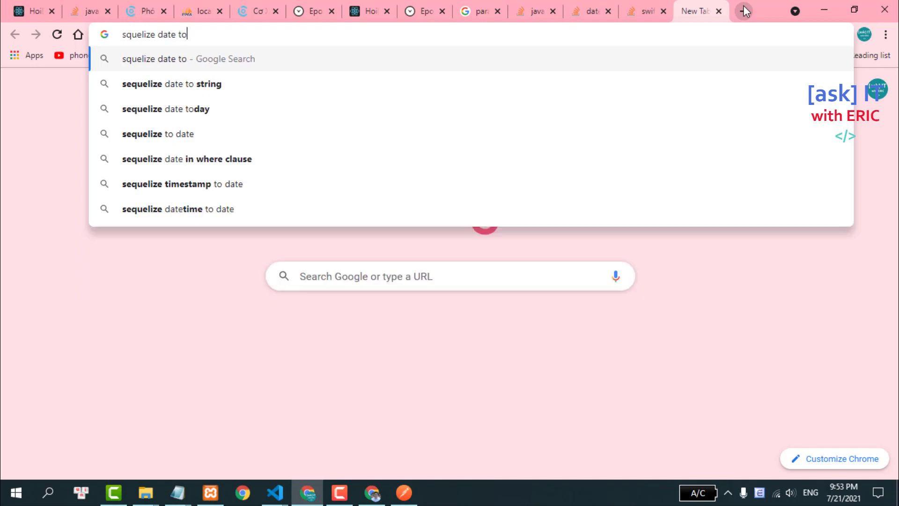
text( time)
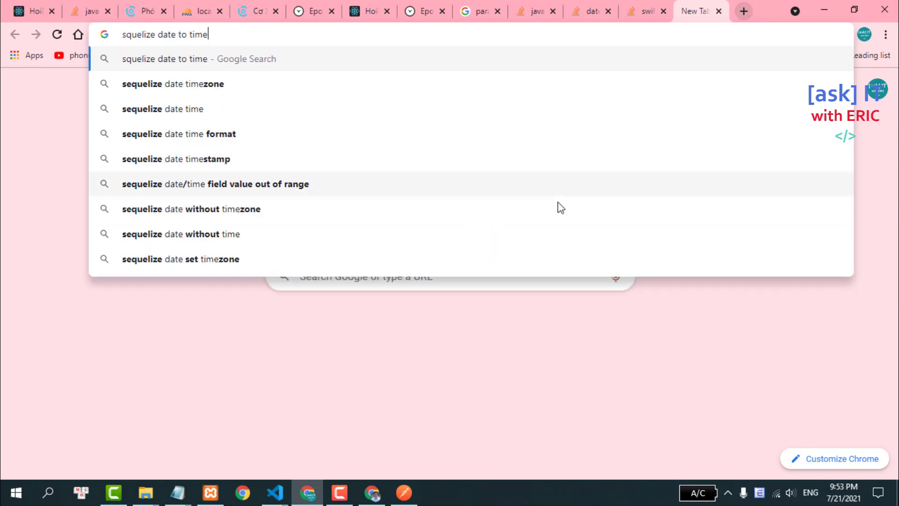
click(255, 159)
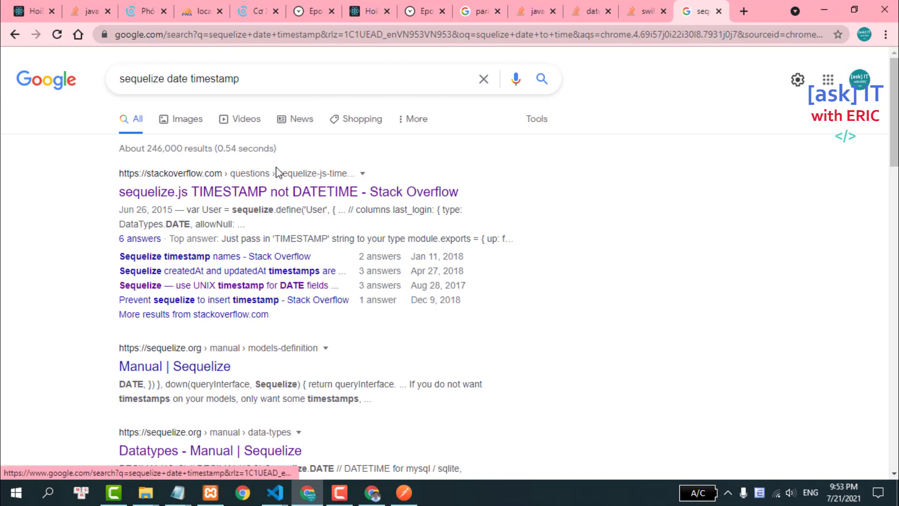
- Open the 'sequelize.js TIMESTAMP not DATETIME' question and select TIMESTAMP in the answer
click(264, 192)
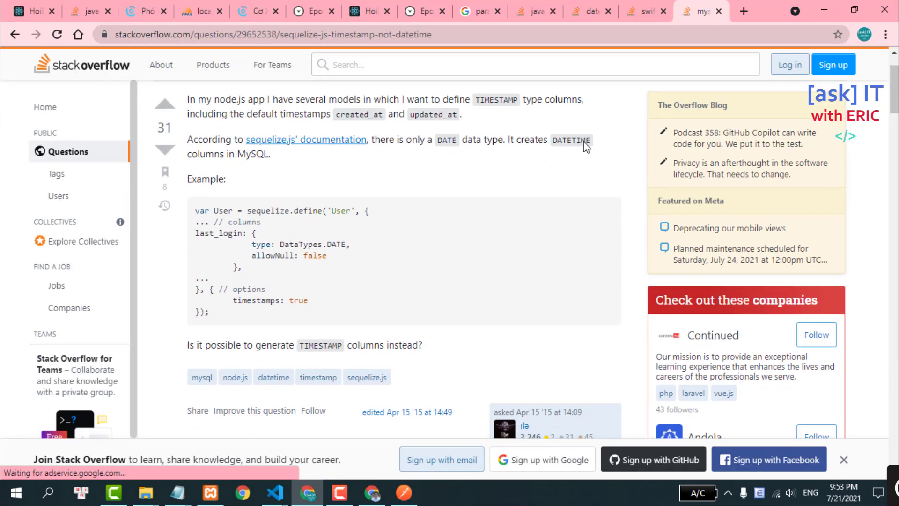
scroll(273, 202, down, 3)
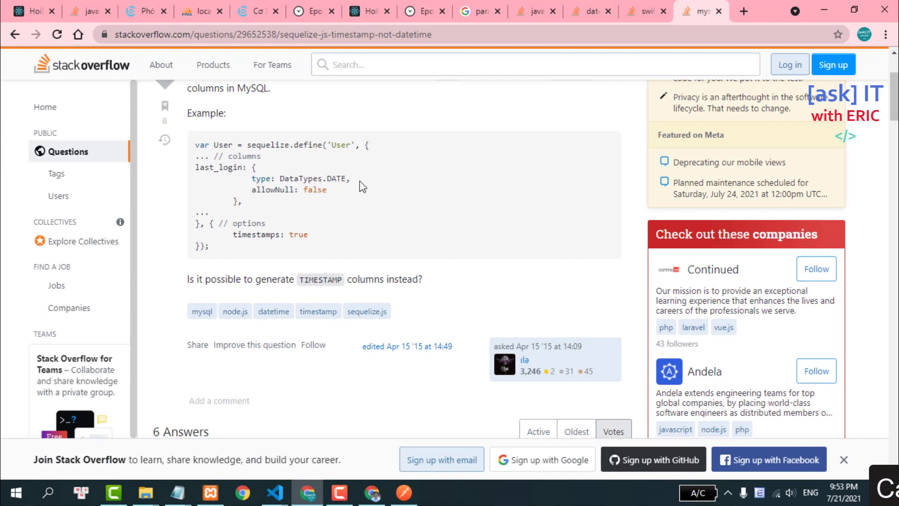
scroll(359, 181, down, 4)
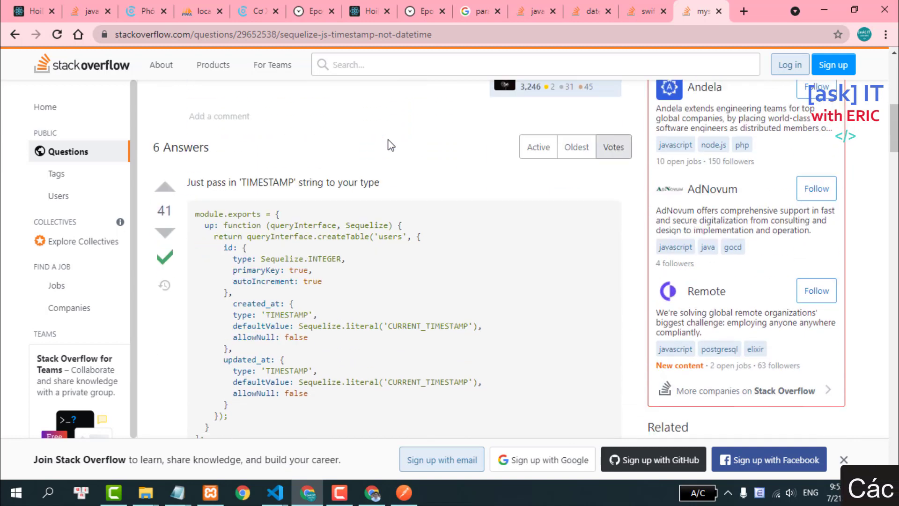
scroll(374, 138, down, 3)
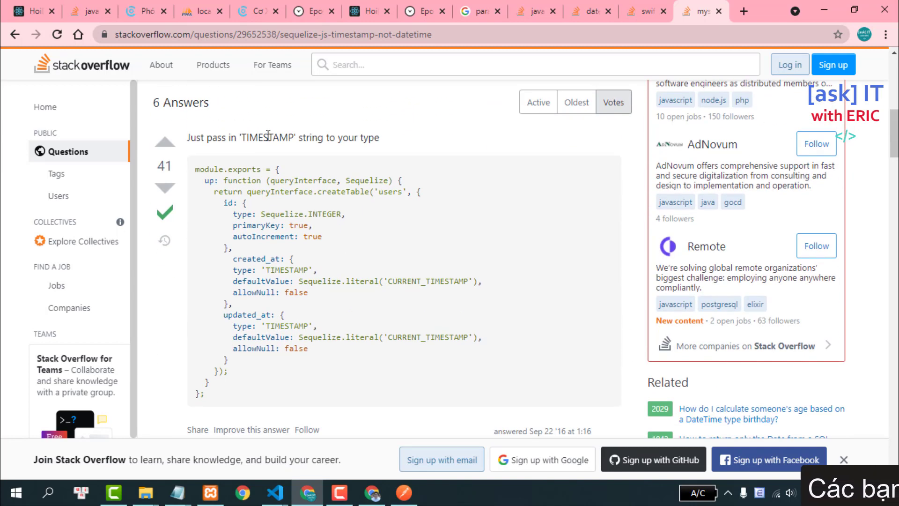
double_click(294, 268)
key(ctrl+c)
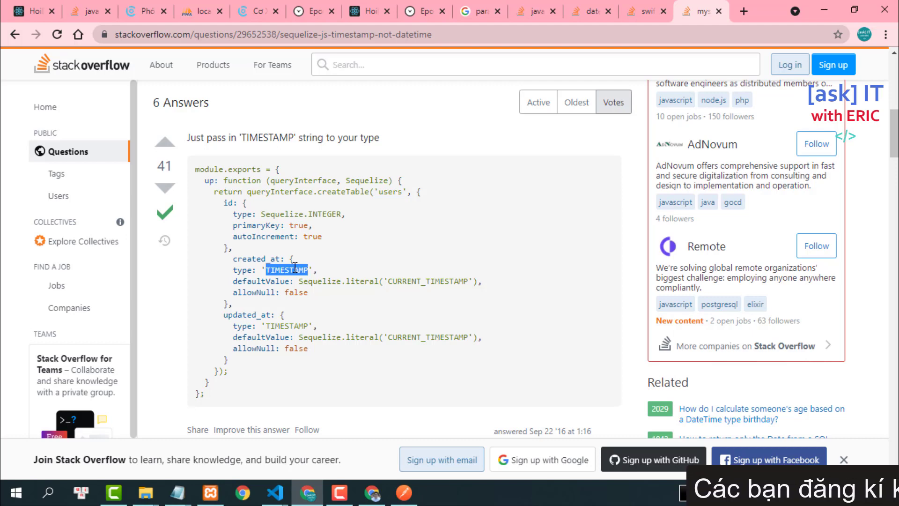
click(275, 492)
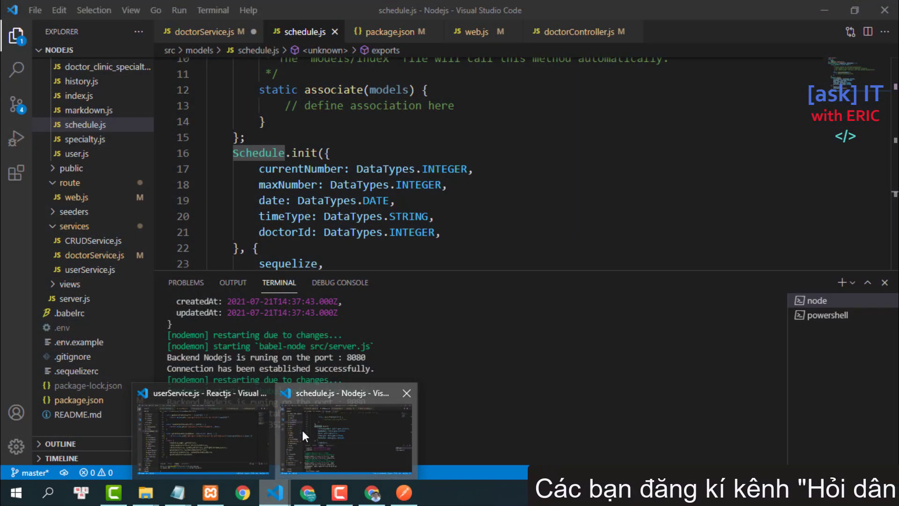
- Change the Schedule model's date field from DATE to TIMESTAMP in schedule.js and save
click(302, 430)
double_click(376, 201)
key(ctrl+v)
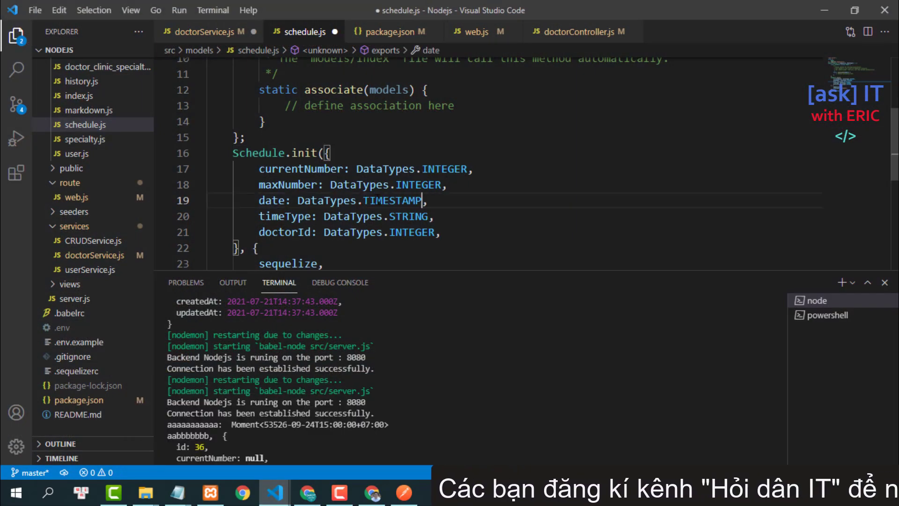
drag(474, 271, 474, 352)
click(476, 248)
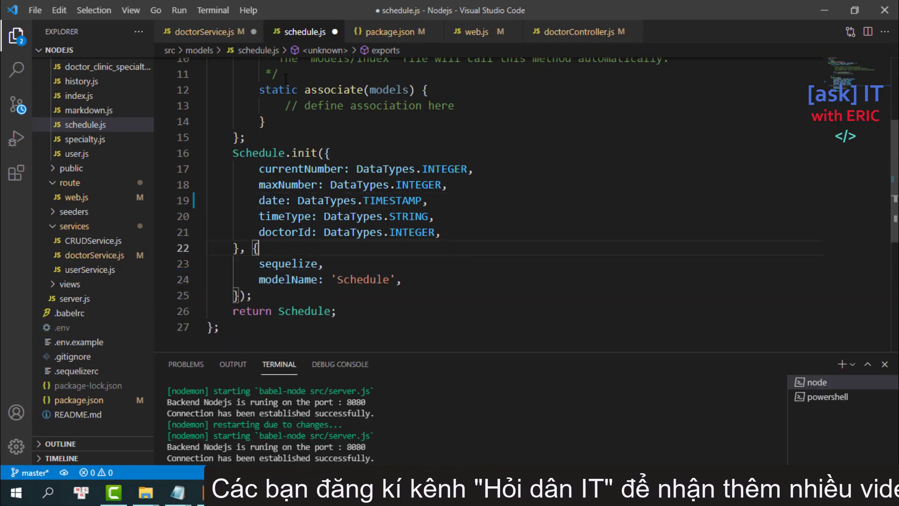
key(ctrl+s)
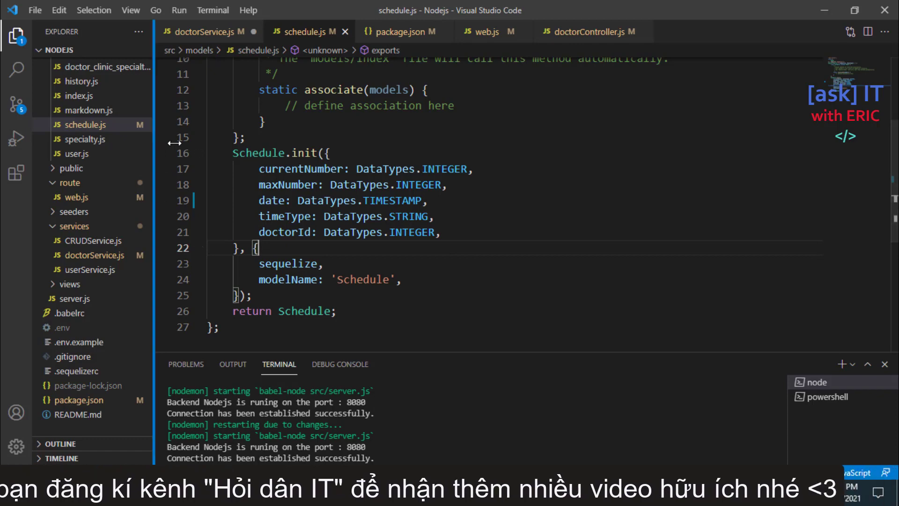
- Change the date column type to TIMESTAMP in the create-schedule migration file
drag(175, 142, 230, 142)
double_click(447, 201)
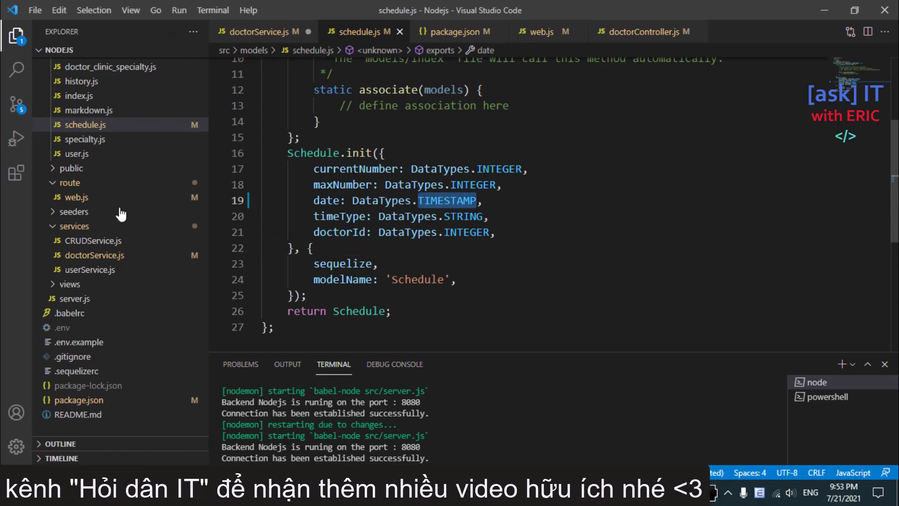
scroll(117, 206, up, 3)
scroll(114, 200, up, 3)
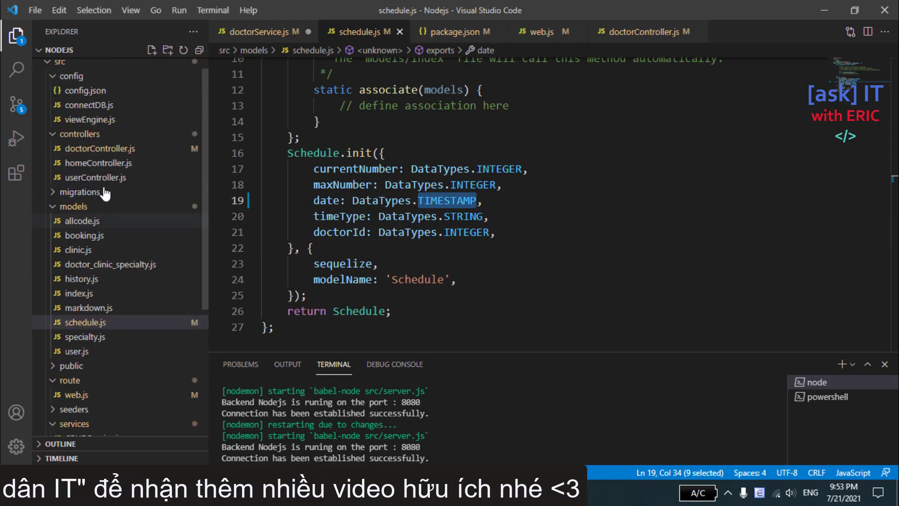
click(59, 211)
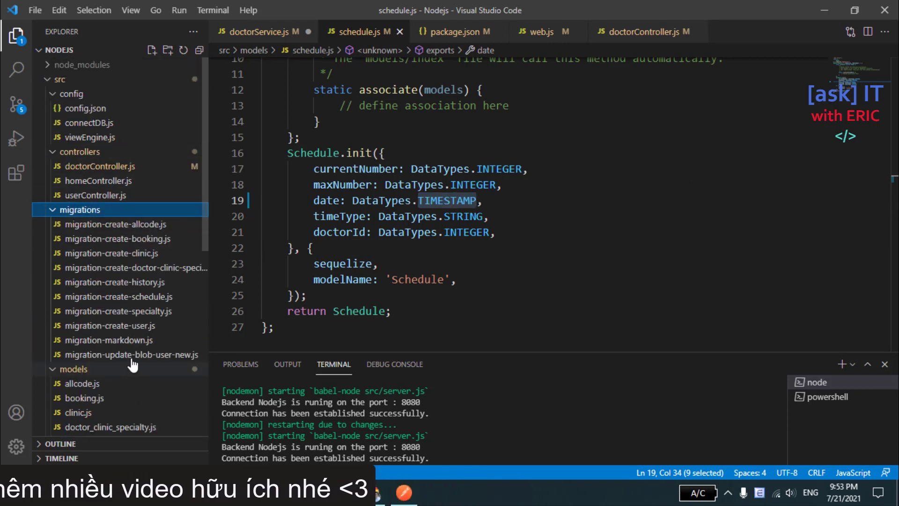
click(140, 296)
click(498, 206)
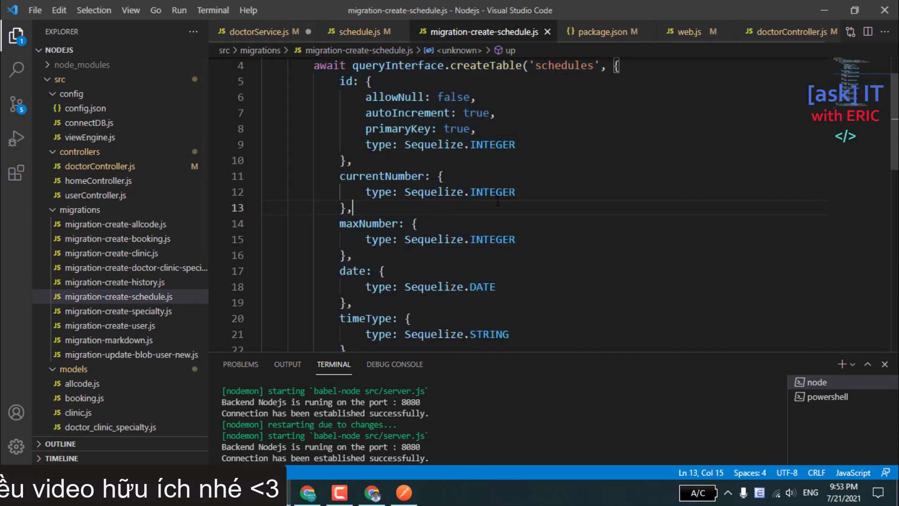
scroll(498, 202, down, 1)
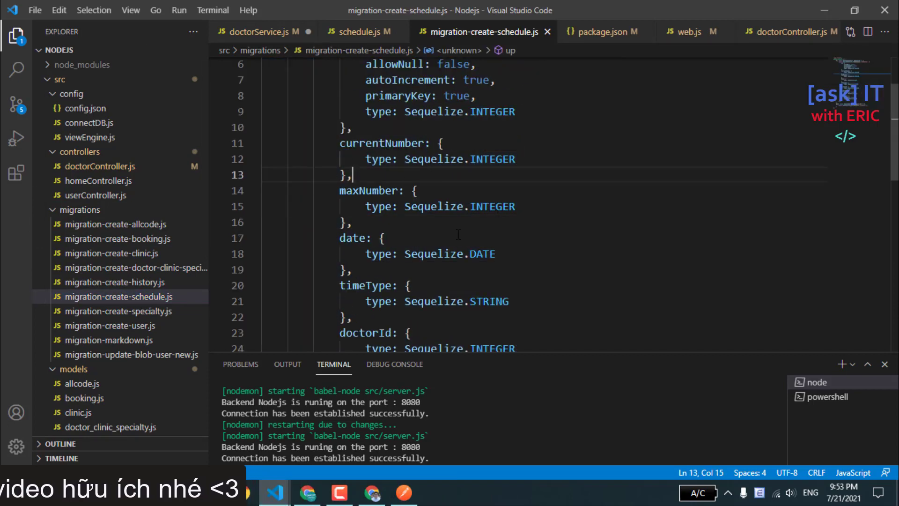
double_click(487, 254)
text(TIMESTAMP)
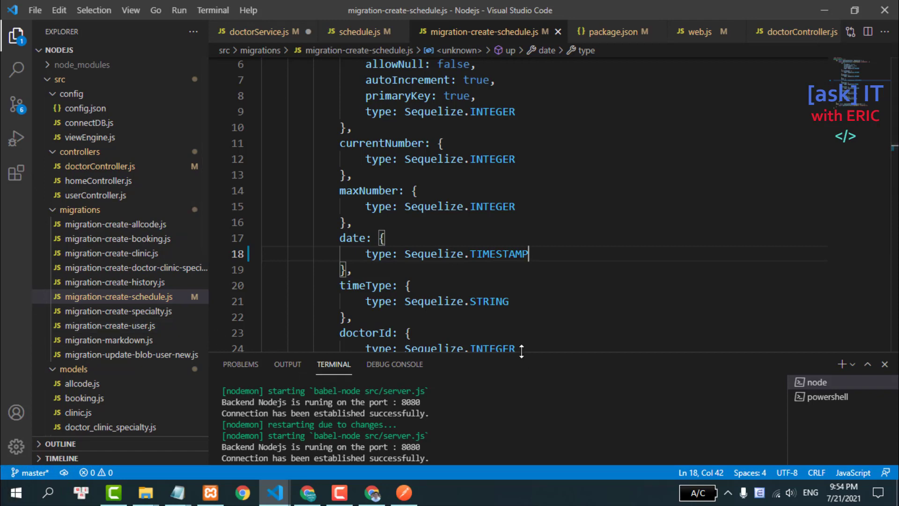
- Switch to the PowerShell terminal session, then bring Chrome's Stack Overflow answer back
drag(520, 352, 519, 92)
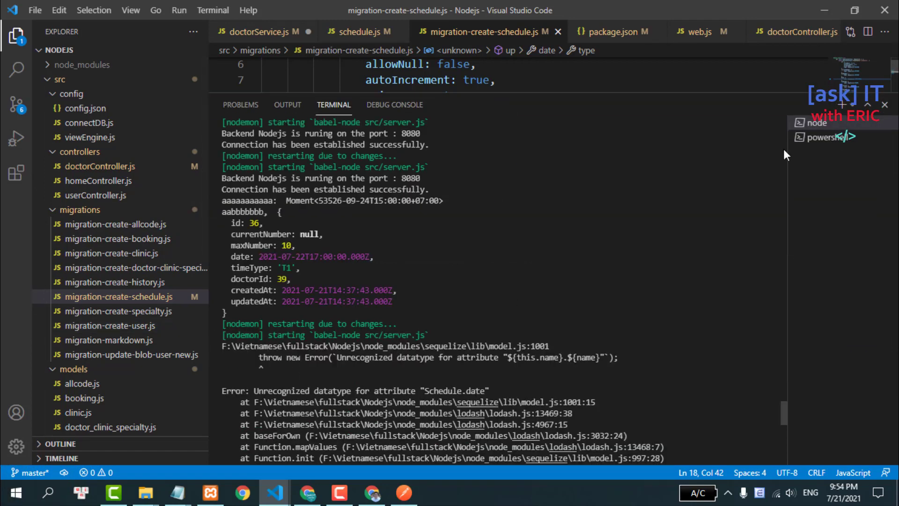
click(807, 140)
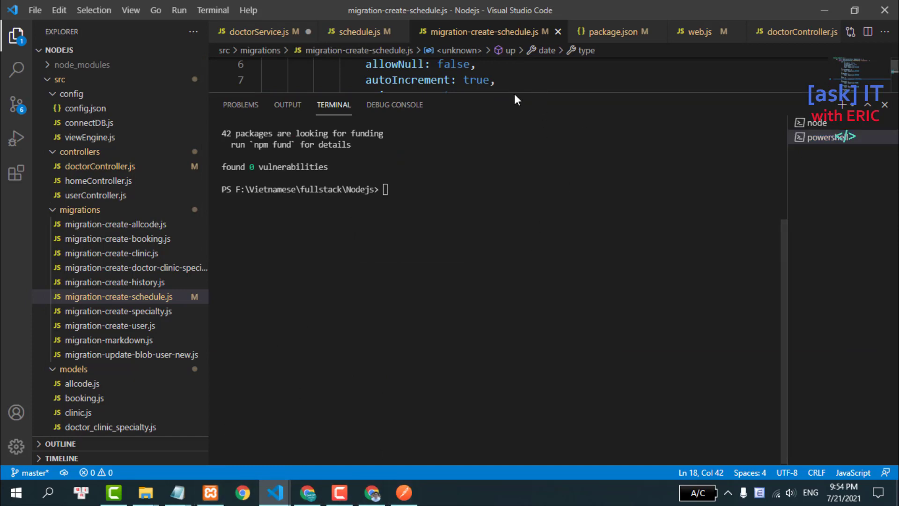
click(311, 494)
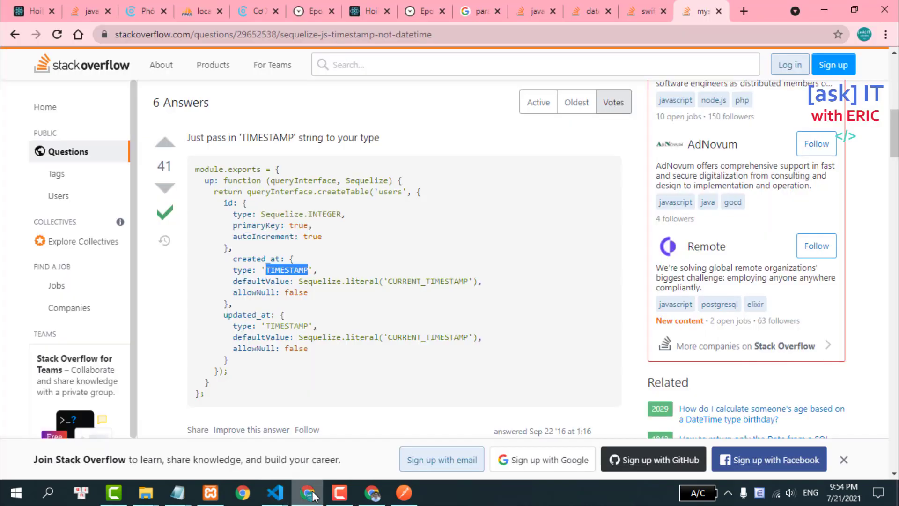
- Delete the migration-create-schedule.js record from the sequelizemeta table in phpMyAdmin
click(201, 11)
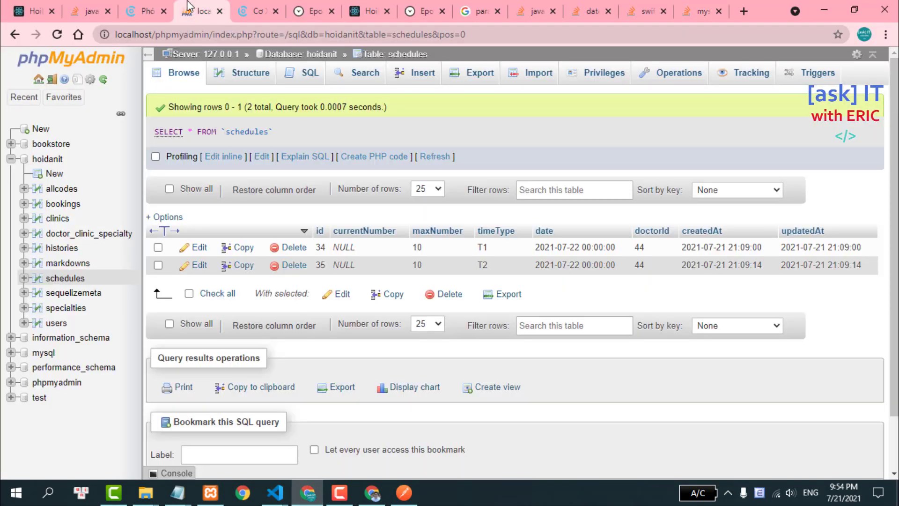
click(175, 77)
scroll(261, 134, down, 5)
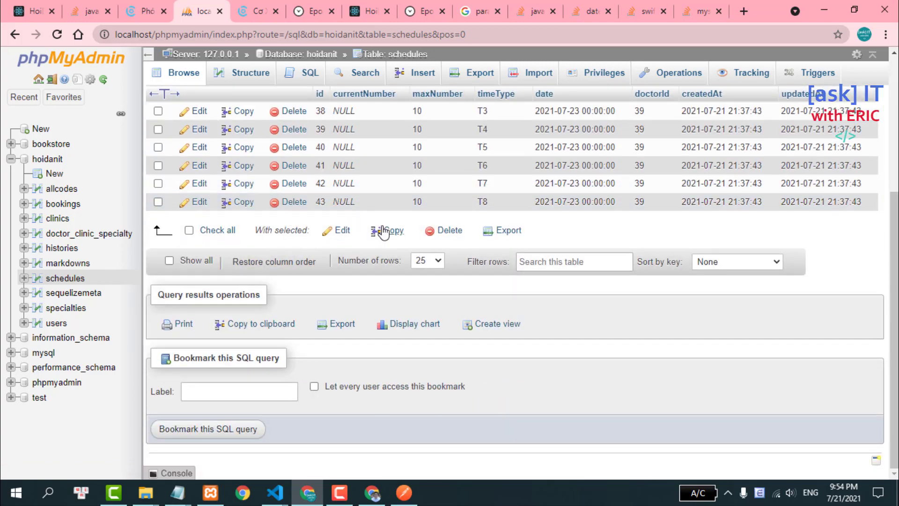
scroll(345, 222, up, 5)
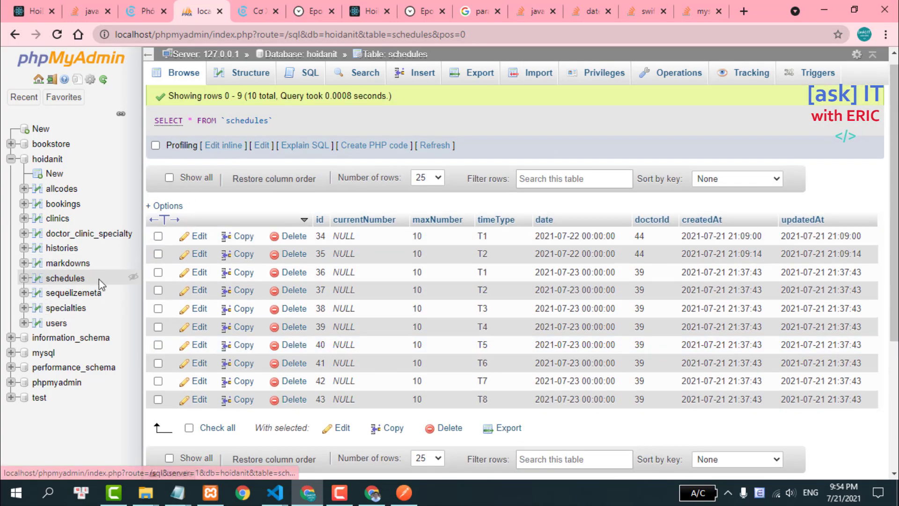
click(74, 294)
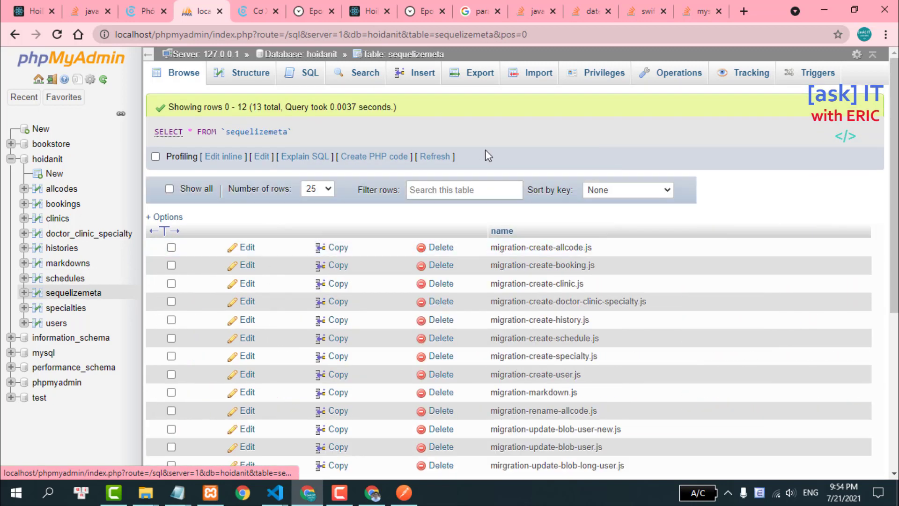
scroll(515, 145, down, 3)
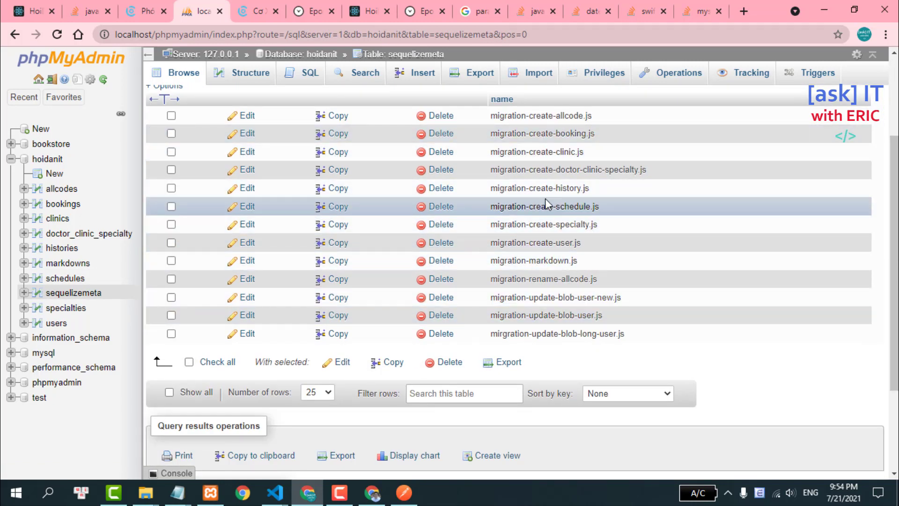
click(438, 207)
click(459, 303)
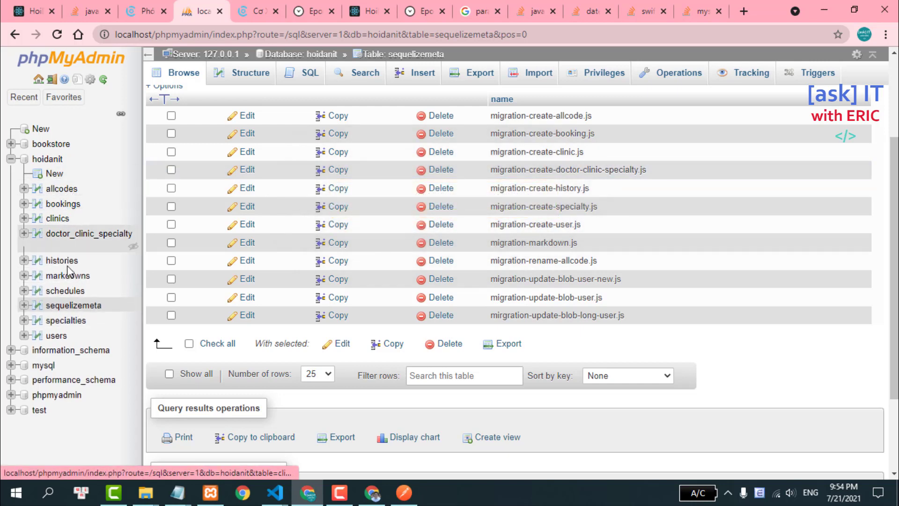
- Drop the schedules table from the hoidanit database via its Operations page
click(65, 278)
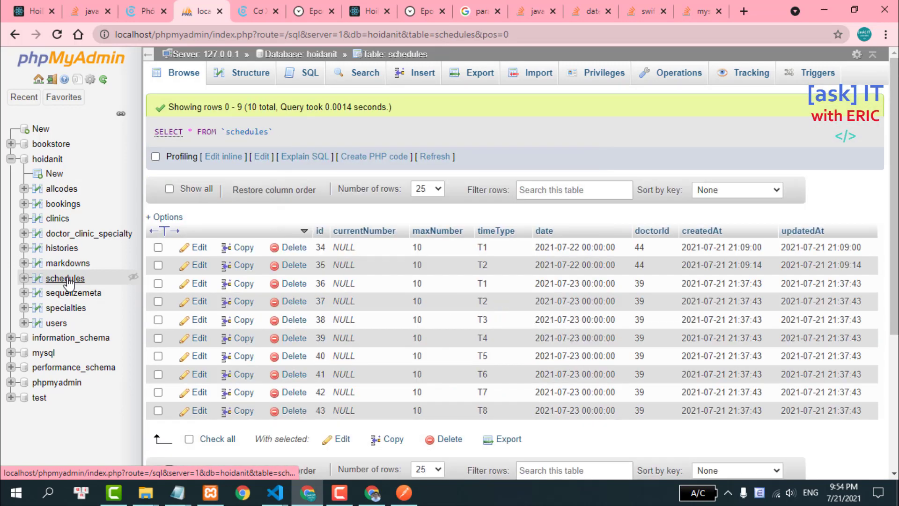
click(676, 79)
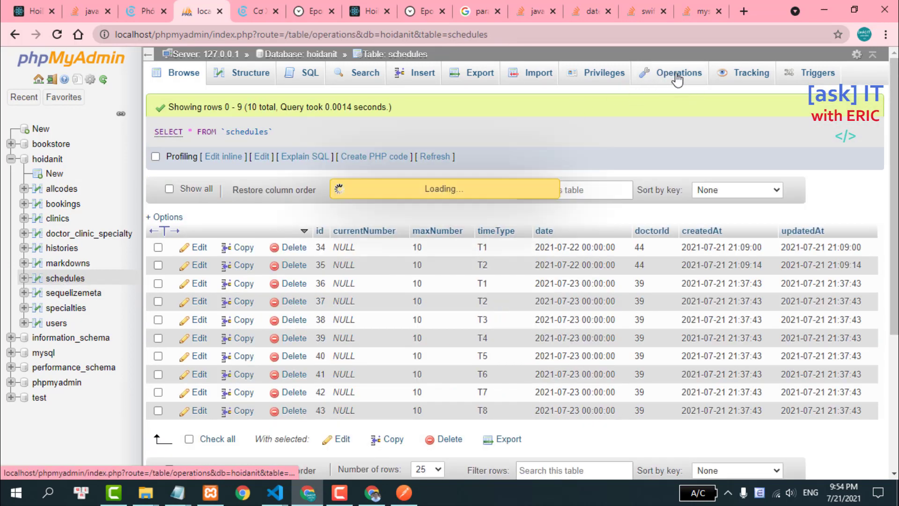
scroll(574, 170, down, 5)
scroll(574, 169, down, 2)
scroll(485, 240, down, 4)
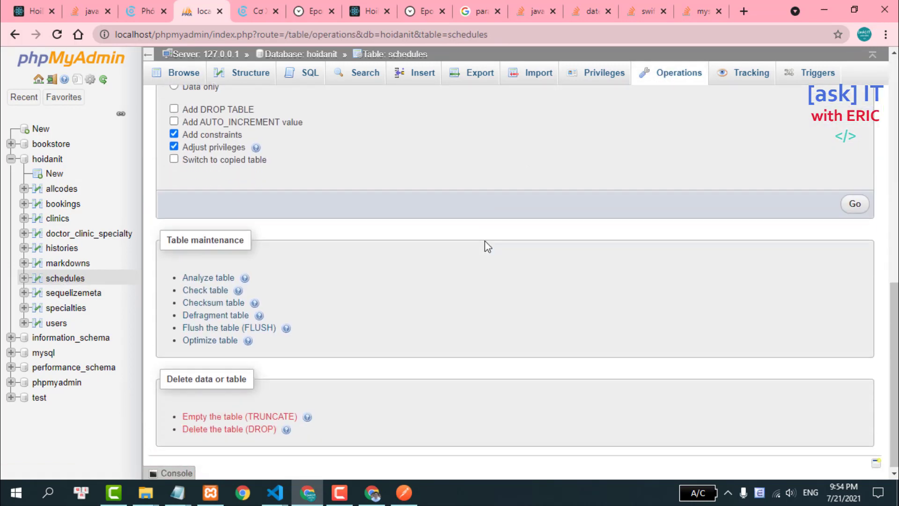
click(225, 427)
click(454, 312)
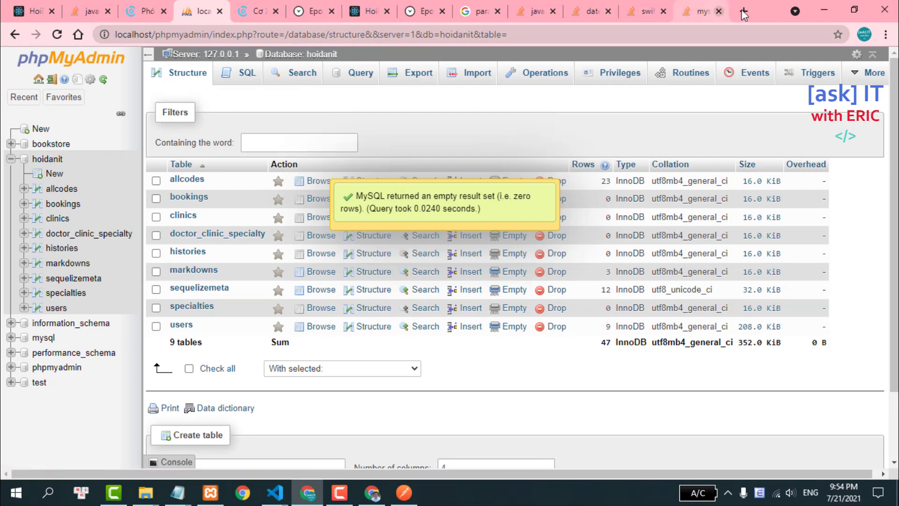
- Search Google for 'sequelize migration' in a new browser tab
click(745, 10)
text(seq)
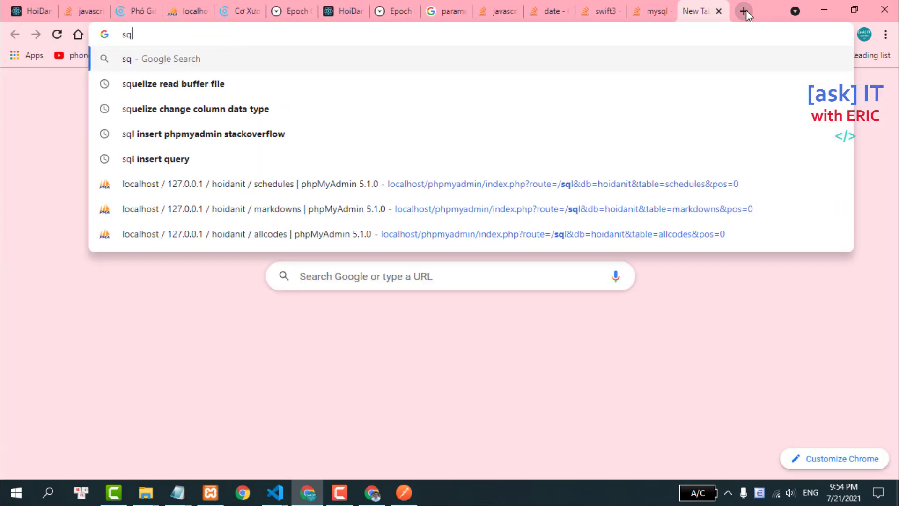
key(BackSpace)
text(eqq)
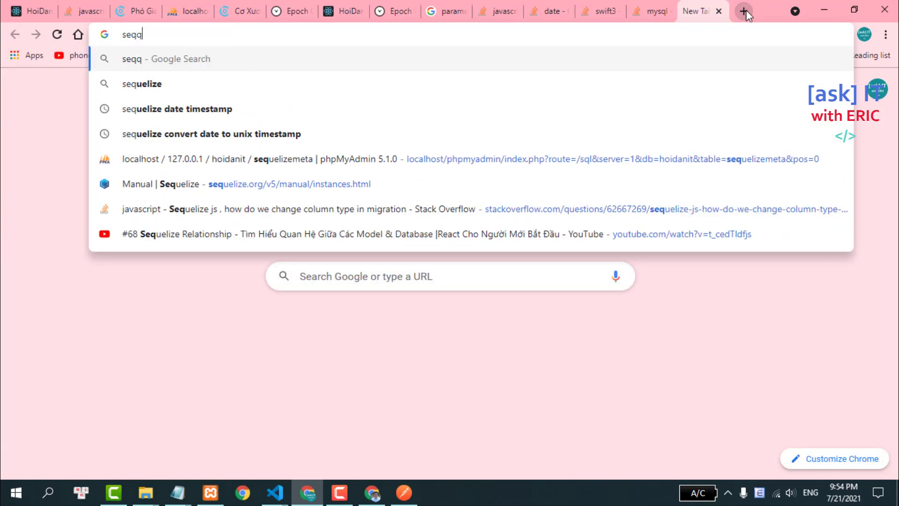
key(BackSpace)
text(eu)
key(BackSpace)
key(BackSpace)
text(uel)
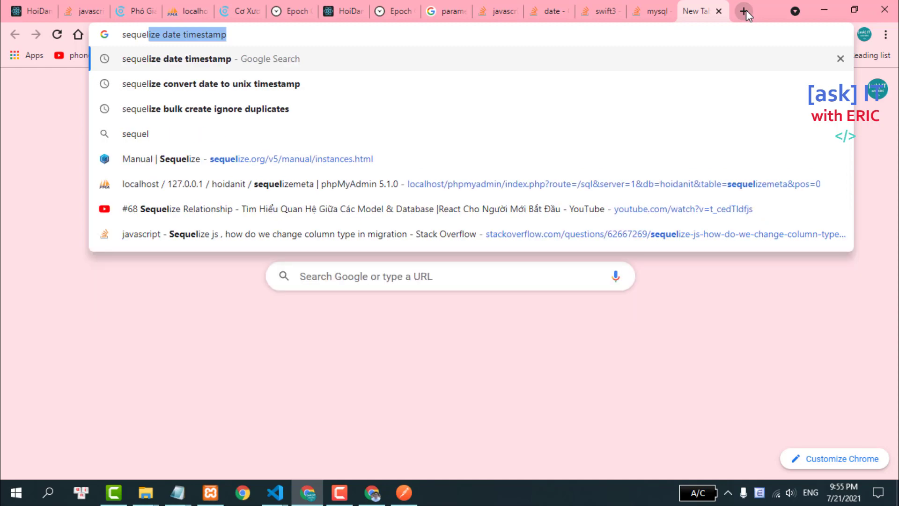
text(ize mir)
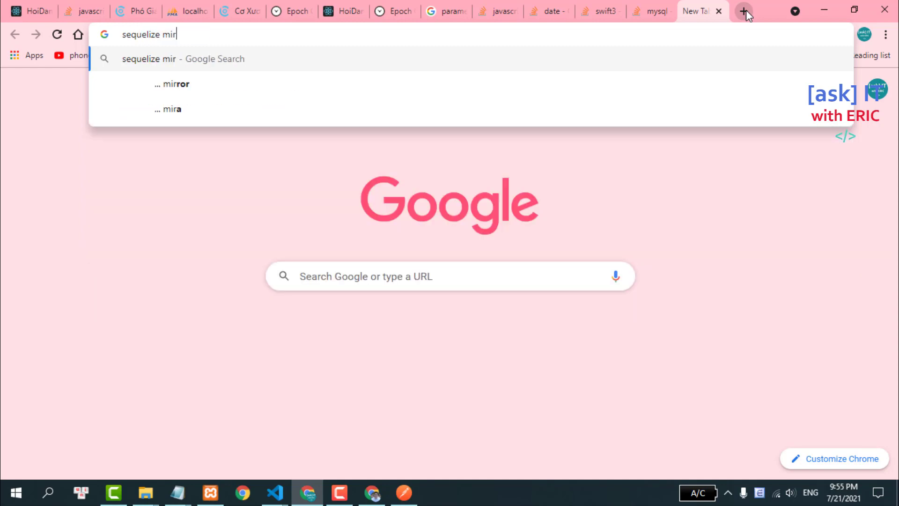
key(BackSpace)
text(gration)
key(Return)
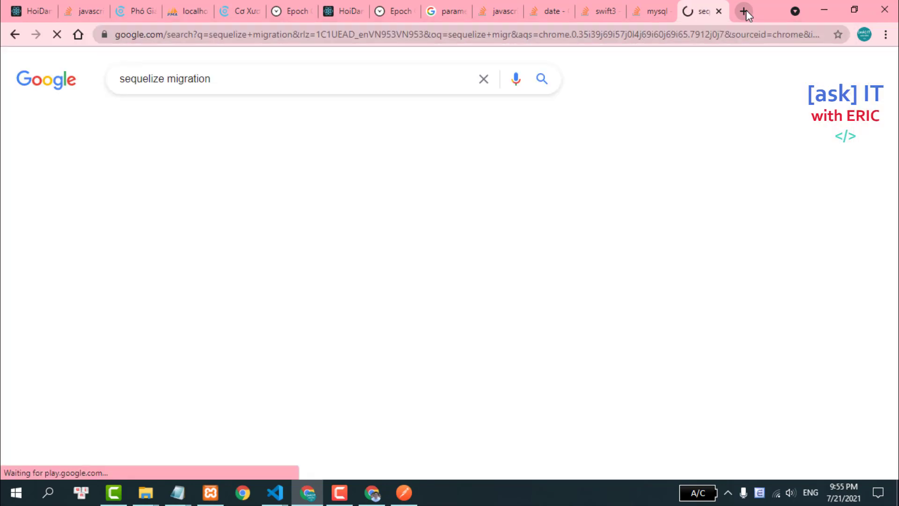
- Copy the npx sequelize-cli db:migrate command from the Sequelize Migrations manual into VS Code
click(203, 201)
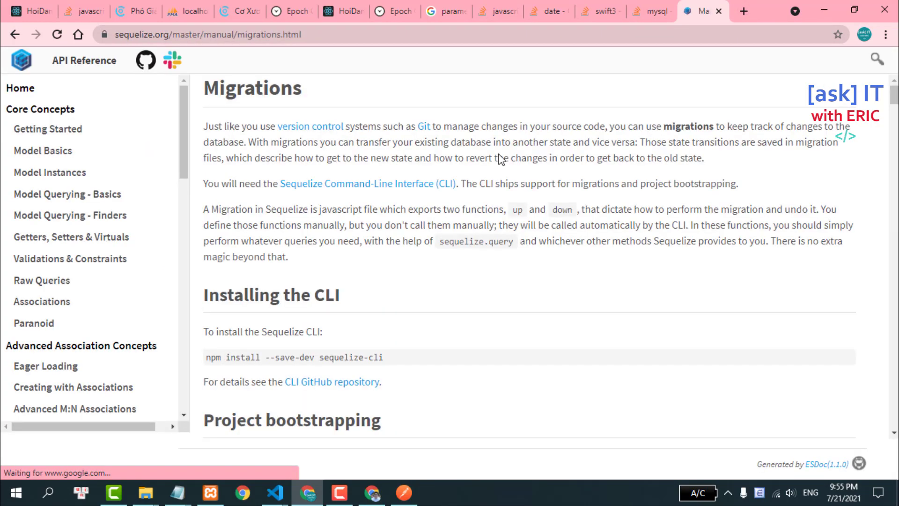
scroll(500, 154, down, 9)
scroll(499, 154, up, 5)
scroll(499, 154, down, 6)
scroll(499, 154, down, 8)
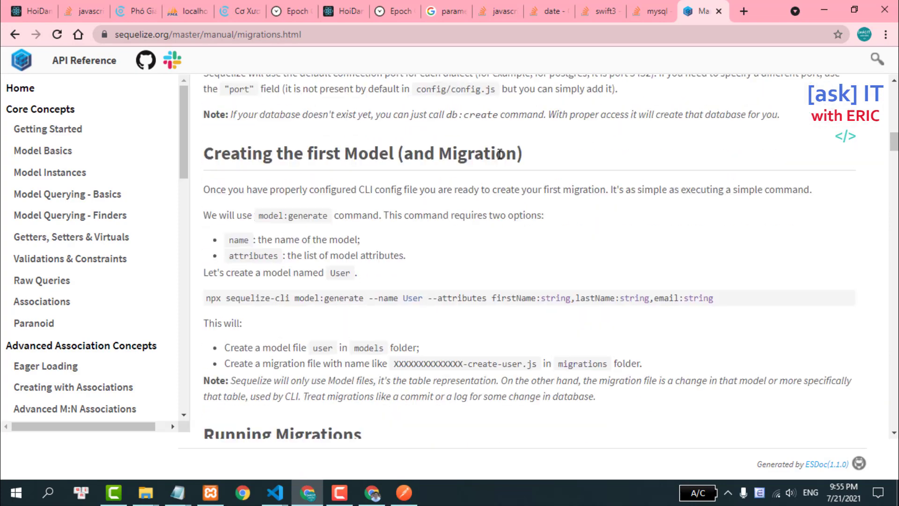
scroll(500, 154, down, 5)
scroll(499, 154, down, 2)
drag(345, 193, 205, 199)
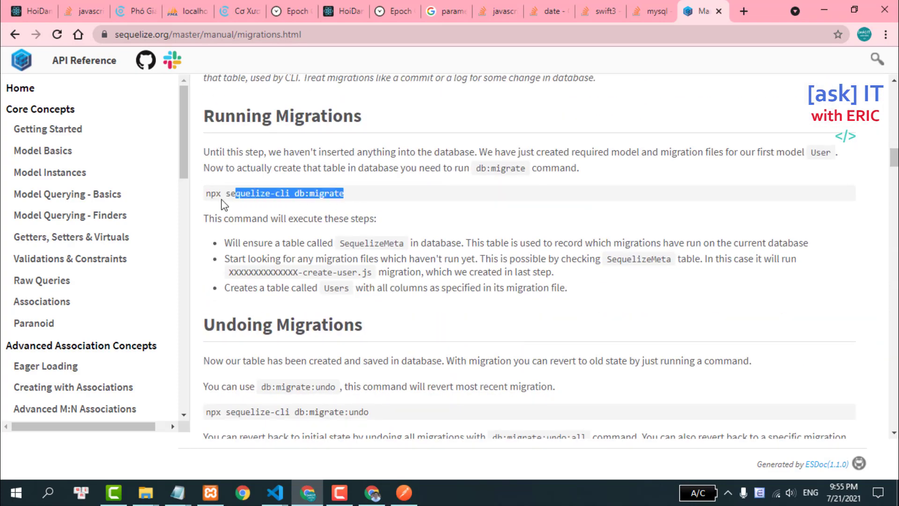
right_click(241, 188)
click(255, 200)
click(282, 494)
click(324, 442)
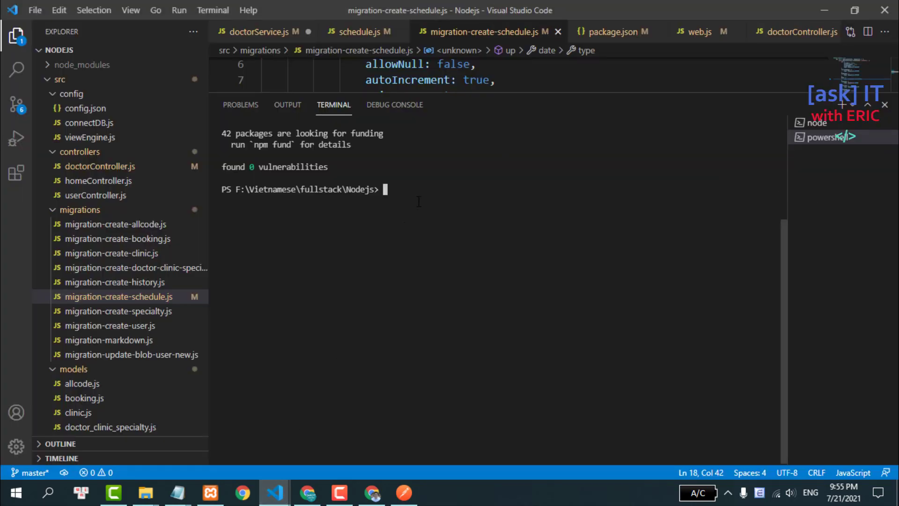
- Run npx sequelize-cli db:migrate twice; both fail on migration-create-schedule with a 'toString' undefined error
key(ctrl+v)
key(Return)
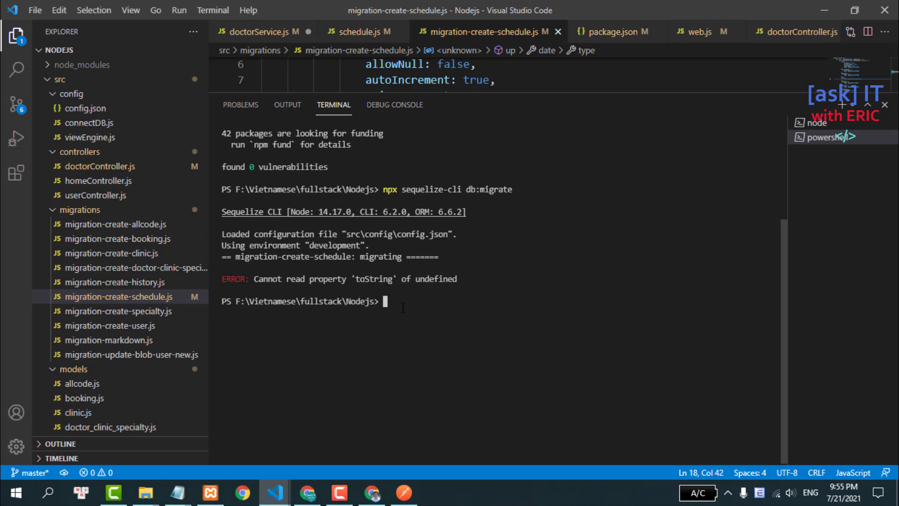
key(Up)
key(Return)
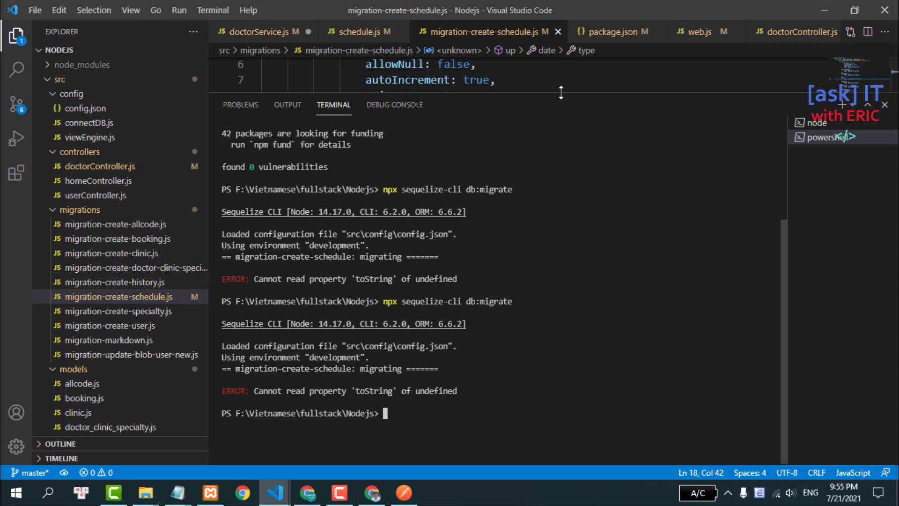
drag(561, 93, 506, 347)
scroll(452, 189, down, 2)
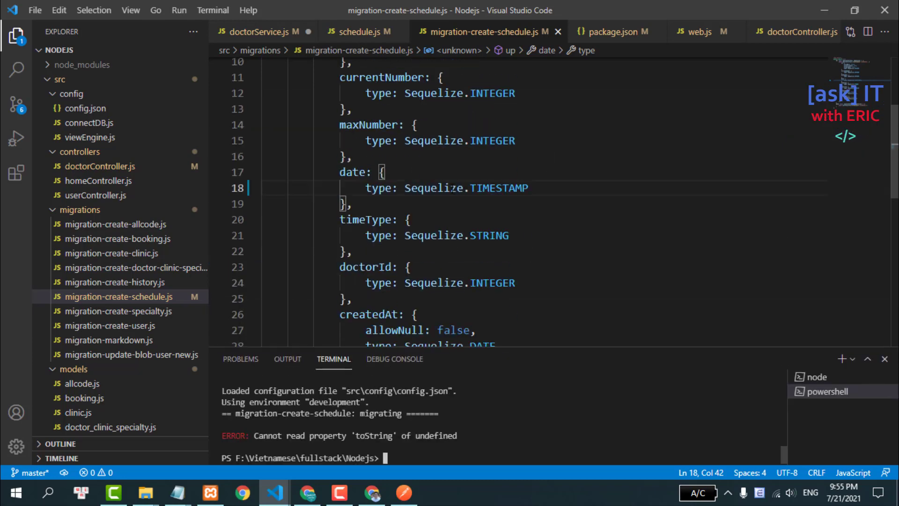
scroll(473, 193, down, 2)
scroll(473, 194, up, 3)
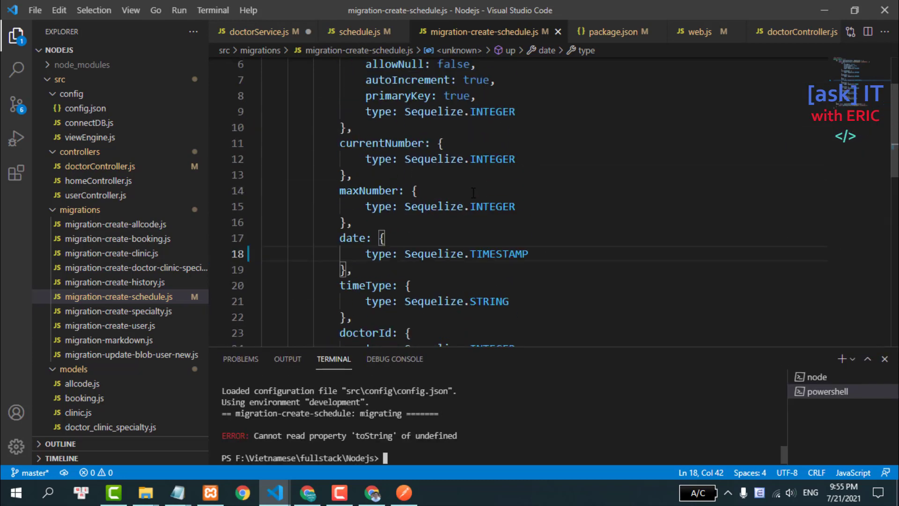
scroll(473, 193, up, 2)
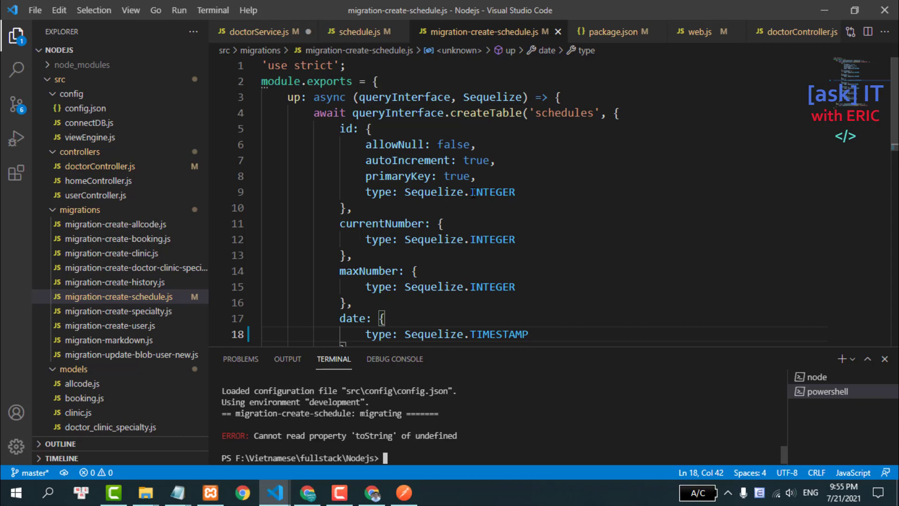
scroll(473, 193, down, 2)
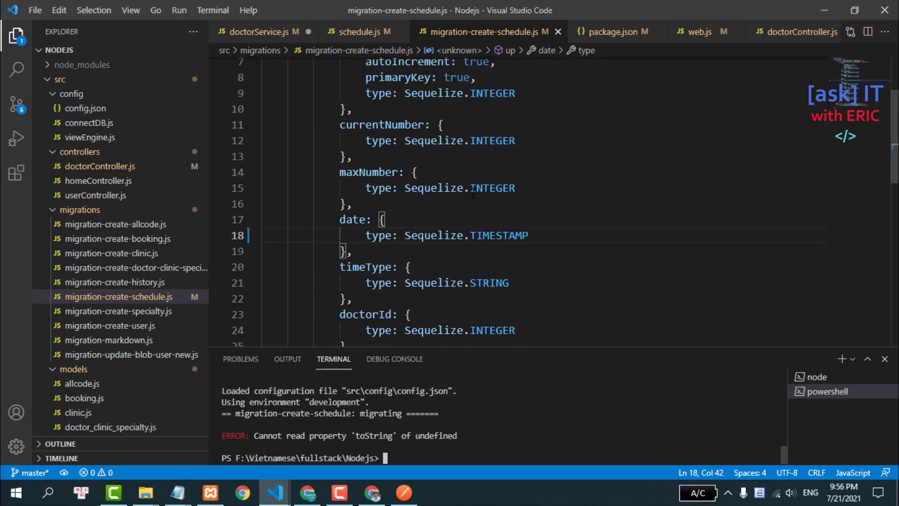
scroll(473, 193, down, 2)
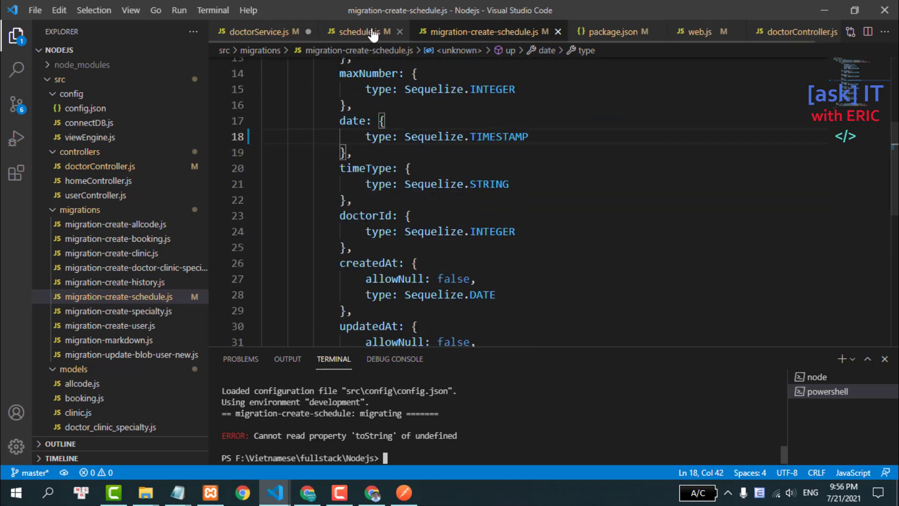
click(309, 492)
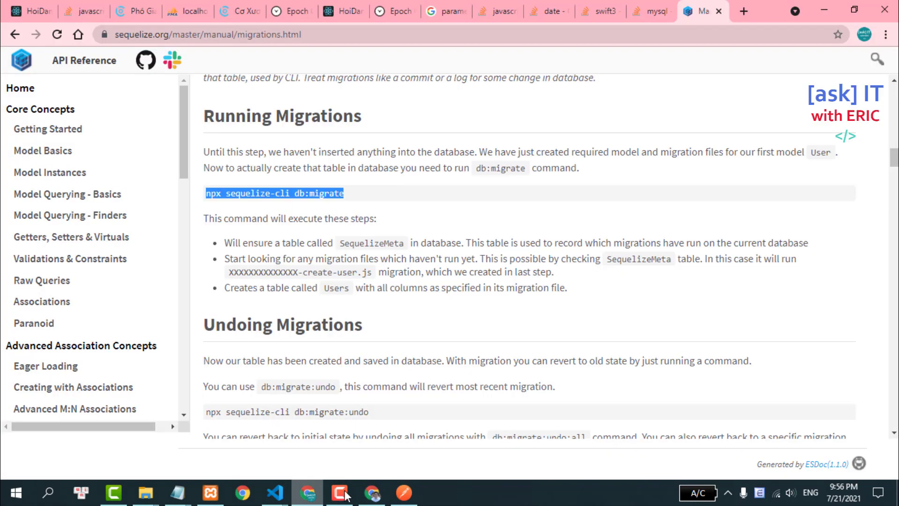
click(196, 7)
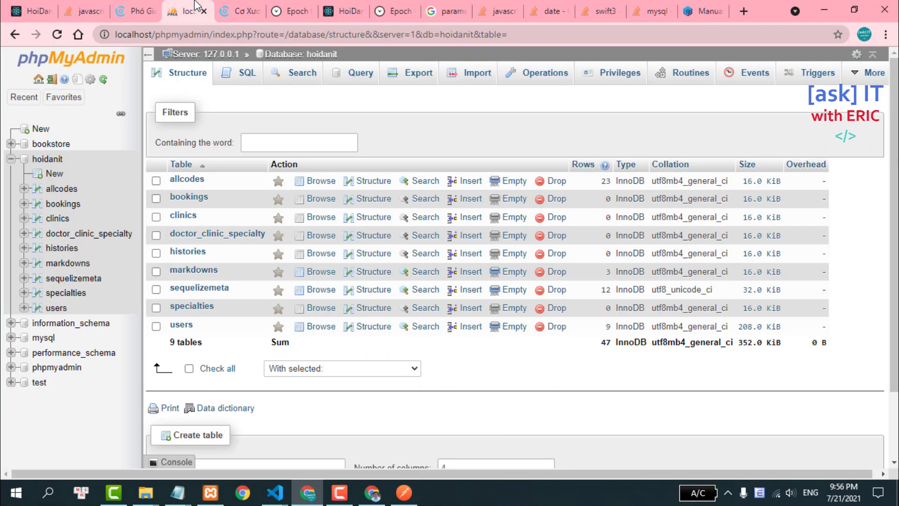
click(34, 161)
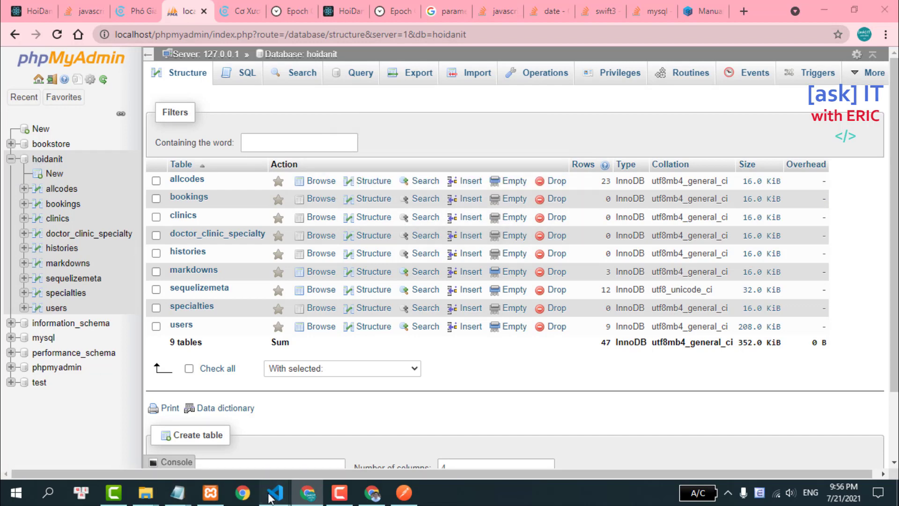
mouse_move(274, 493)
click(364, 418)
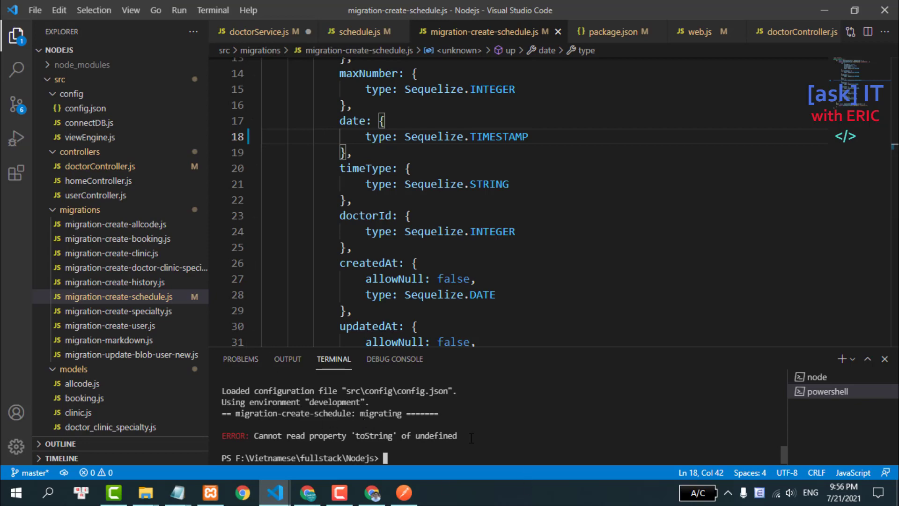
drag(478, 435, 210, 433)
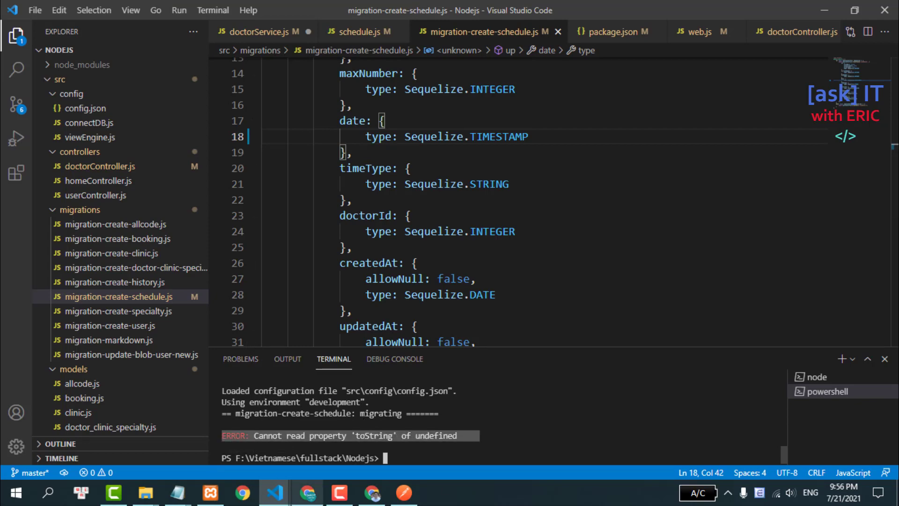
click(308, 492)
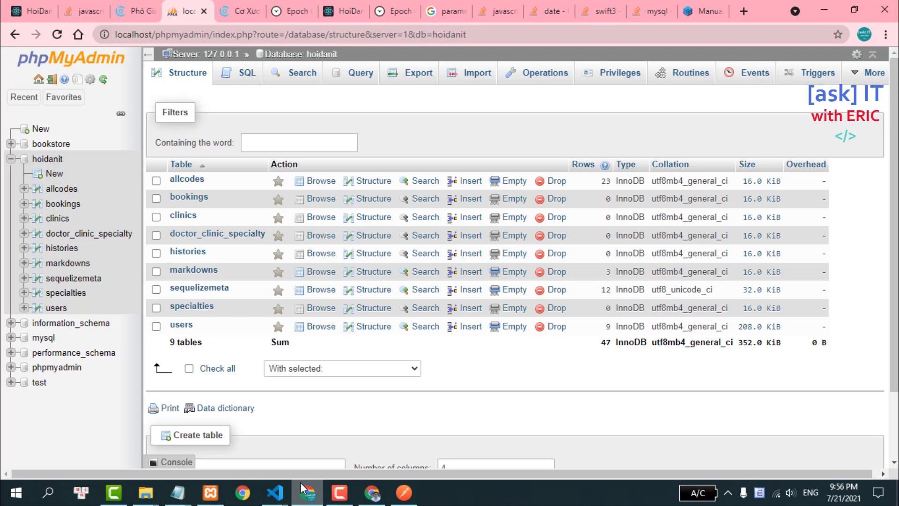
click(702, 11)
- Search the pasted toString error with 'sequelize' and open the matching Stack Overflow question
click(583, 41)
key(ctrl+v)
key(Return)
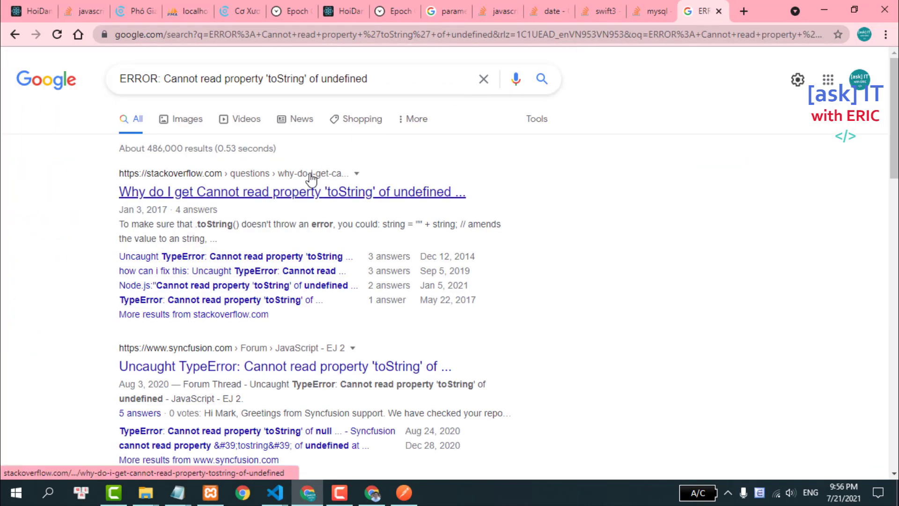
click(393, 77)
key(BackSpace)
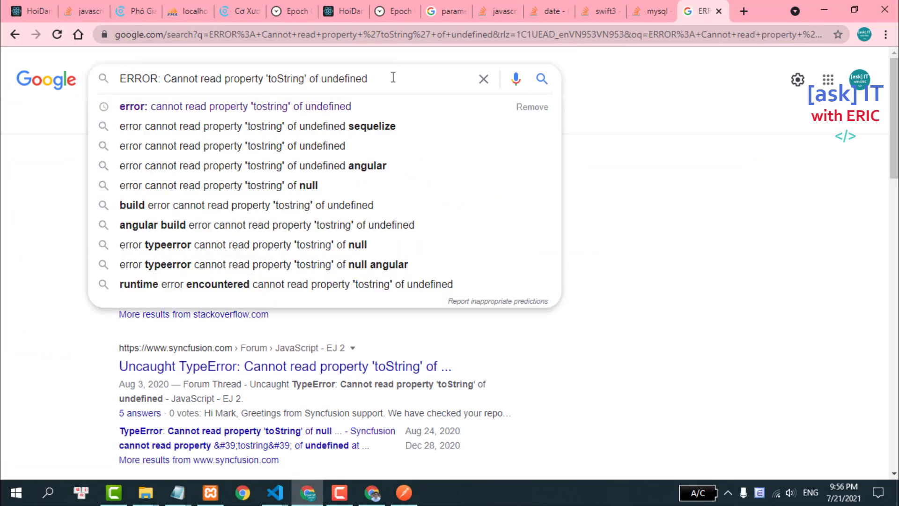
key(Return)
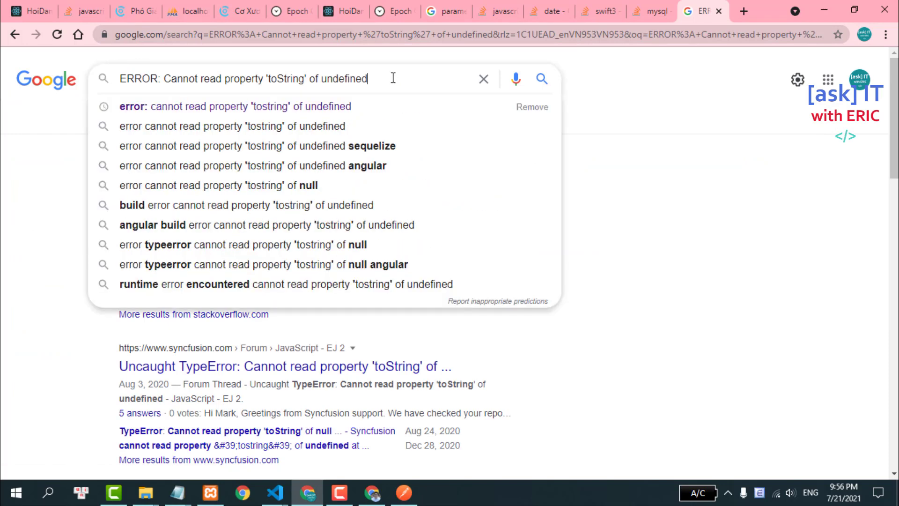
click(358, 146)
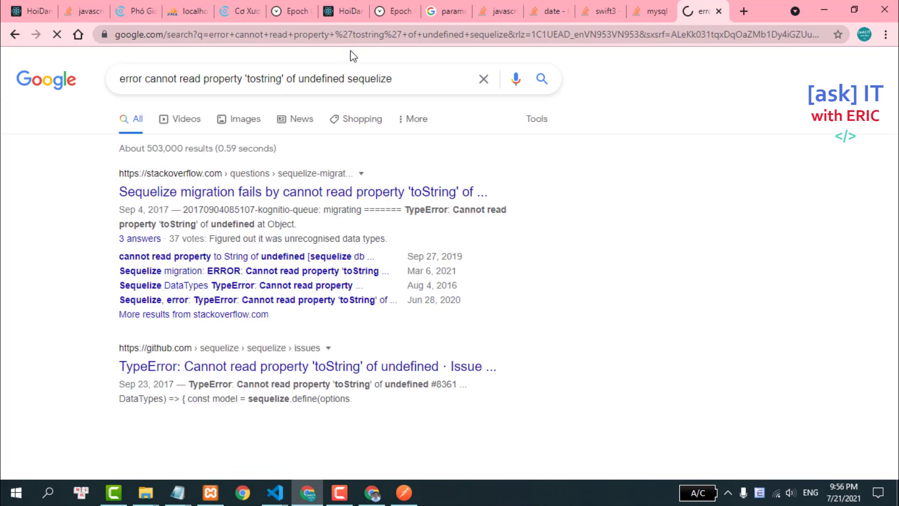
click(229, 198)
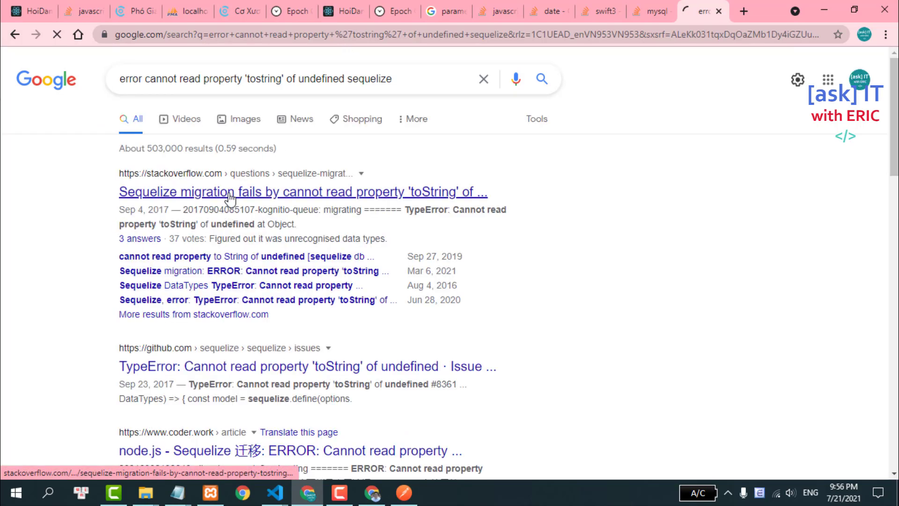
- Read the answers recommending DATE over DATETIME and open their Sequelize docs link in a new tab
scroll(533, 117, down, 2)
scroll(534, 117, down, 4)
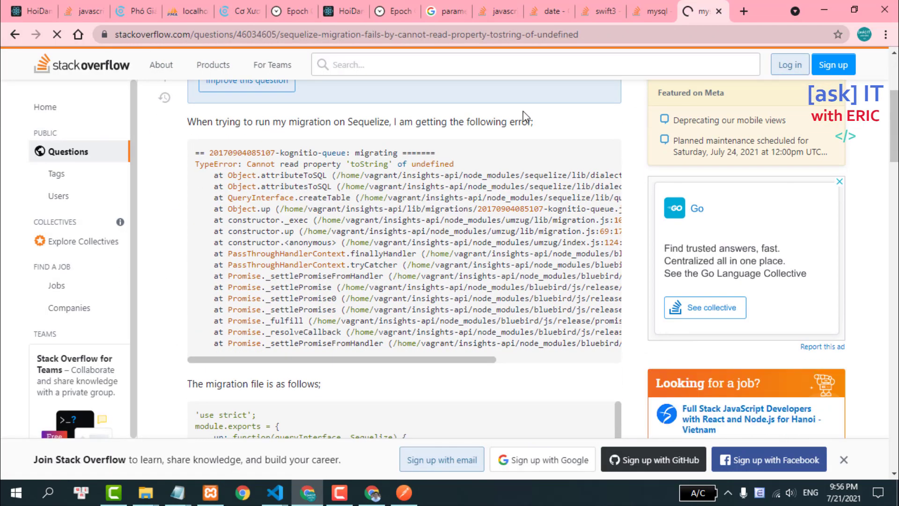
scroll(529, 117, down, 8)
scroll(526, 117, down, 5)
scroll(526, 117, down, 10)
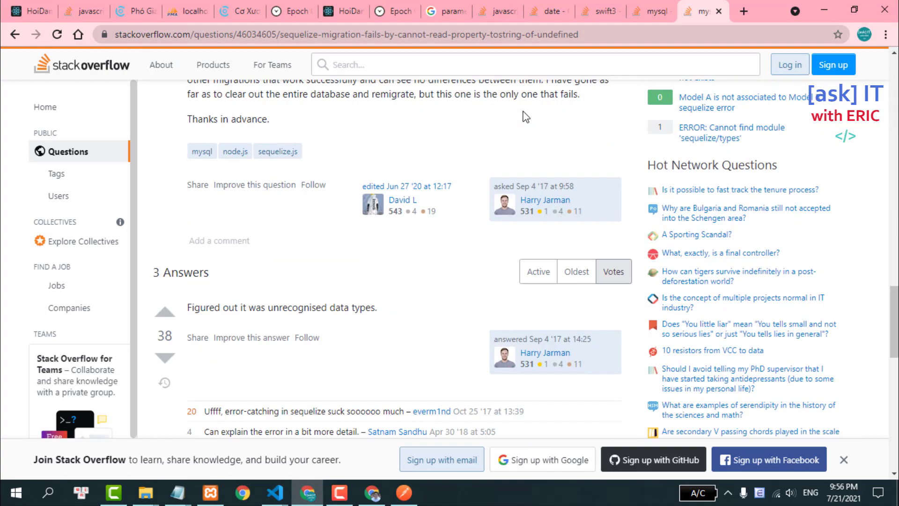
scroll(525, 117, down, 3)
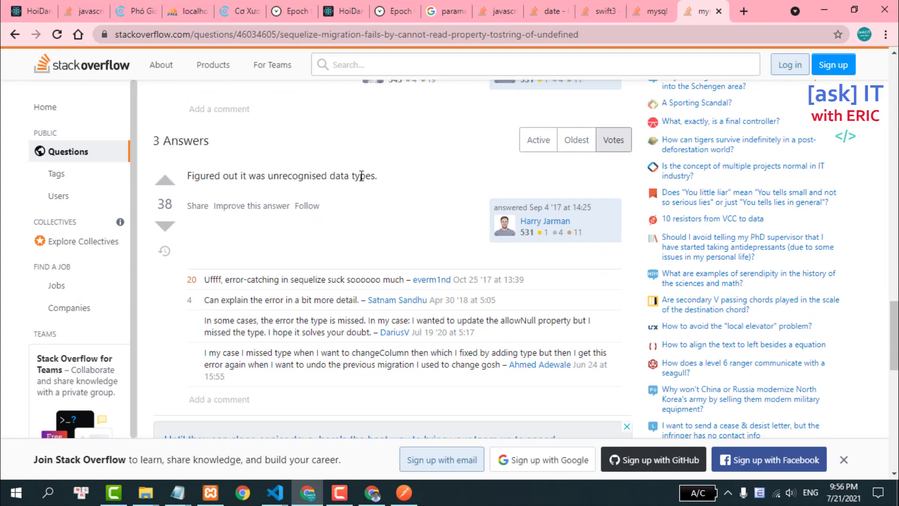
scroll(361, 176, down, 2)
scroll(396, 148, down, 5)
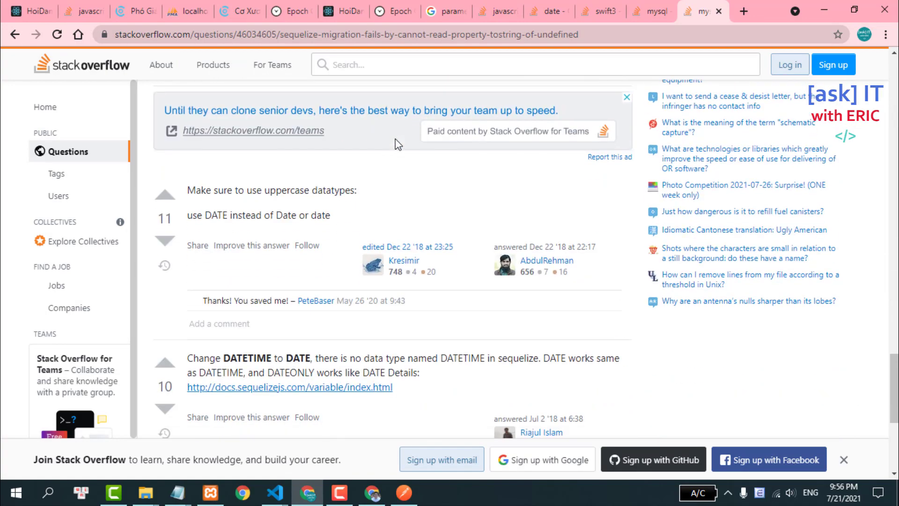
double_click(219, 215)
scroll(441, 187, down, 4)
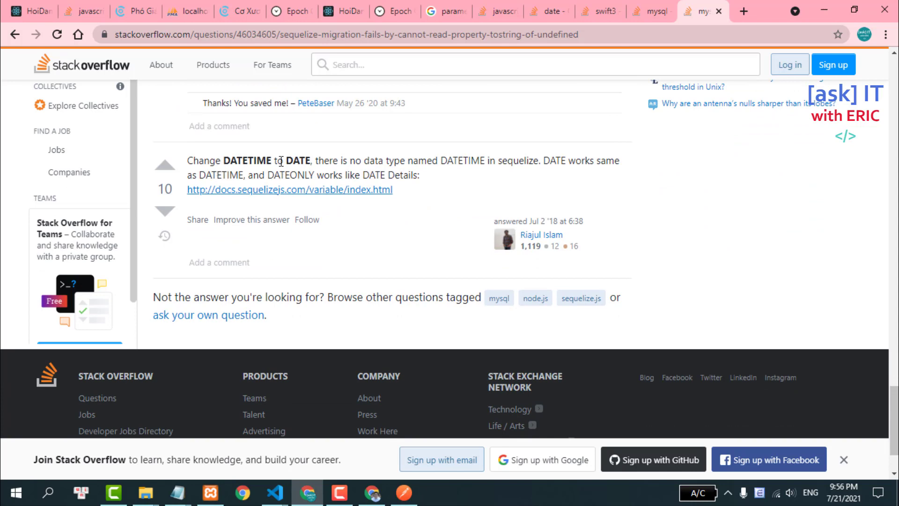
right_click(323, 190)
click(363, 199)
click(714, 5)
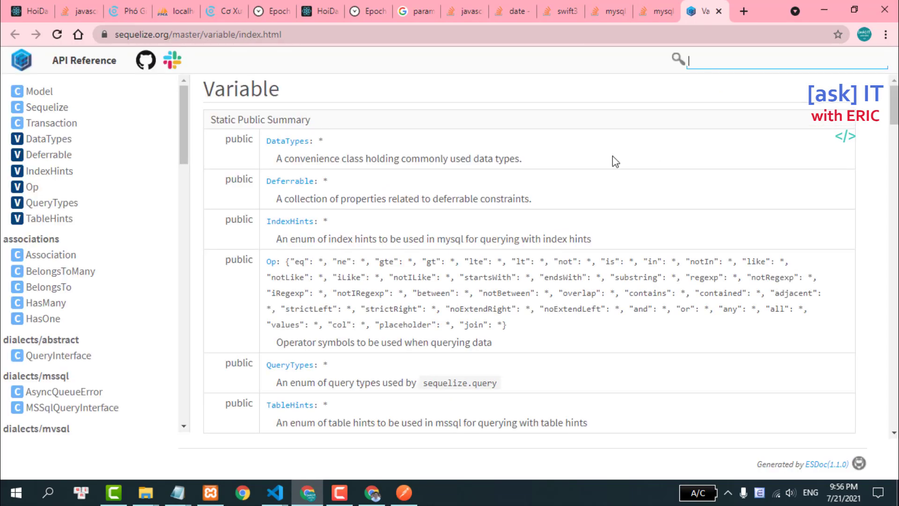
- Read through the DataTypes section of the Sequelize API reference
scroll(615, 160, down, 4)
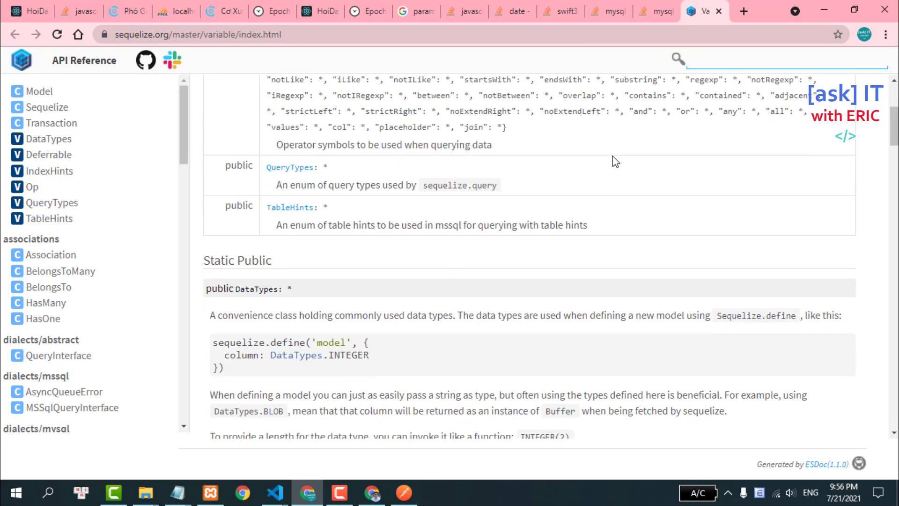
click(37, 138)
scroll(519, 140, down, 2)
scroll(530, 139, down, 5)
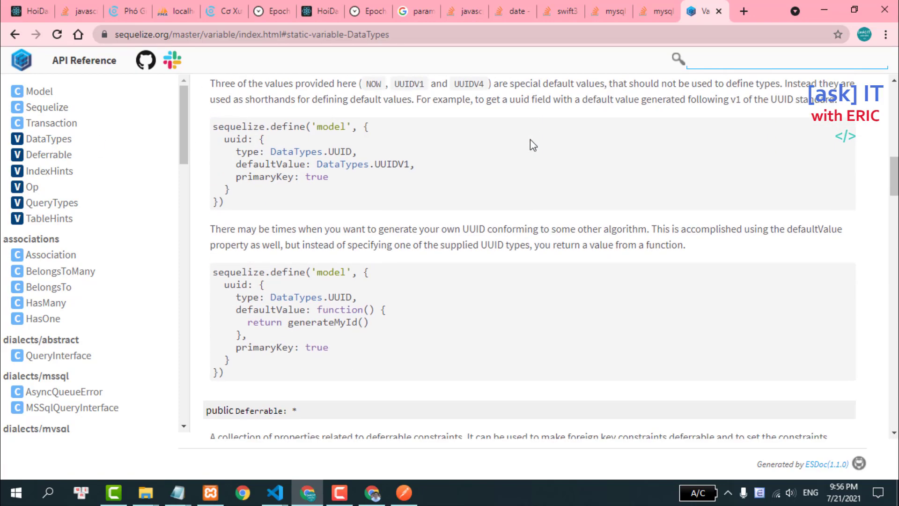
scroll(530, 139, down, 7)
scroll(531, 144, down, 7)
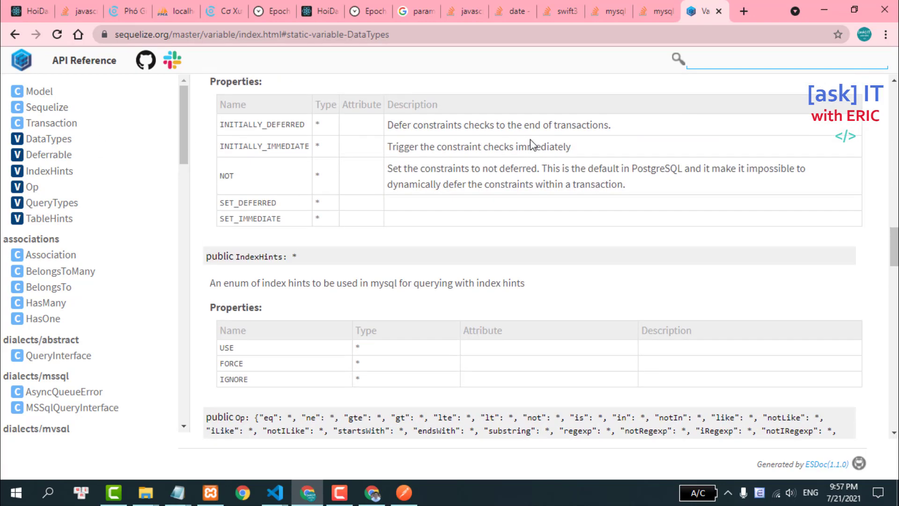
- Search Google for 'sequelize data type'
click(409, 32)
text(se)
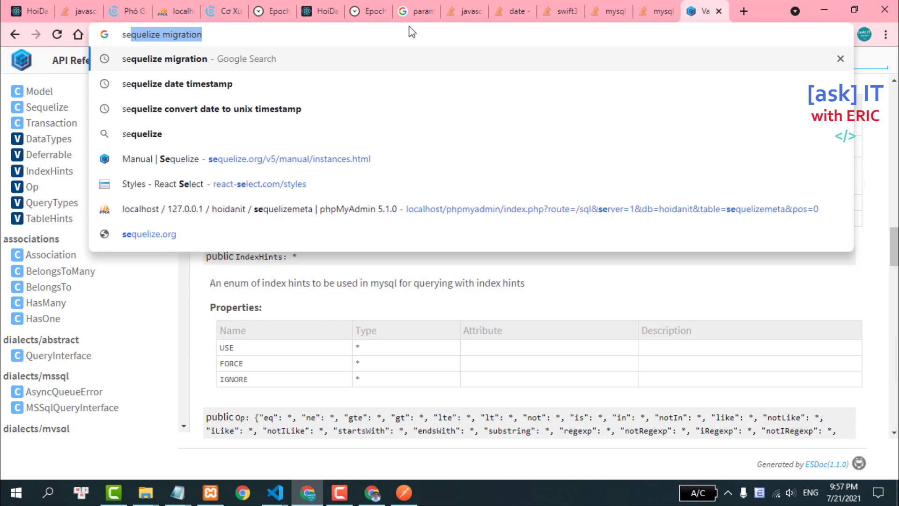
text(quelize date )
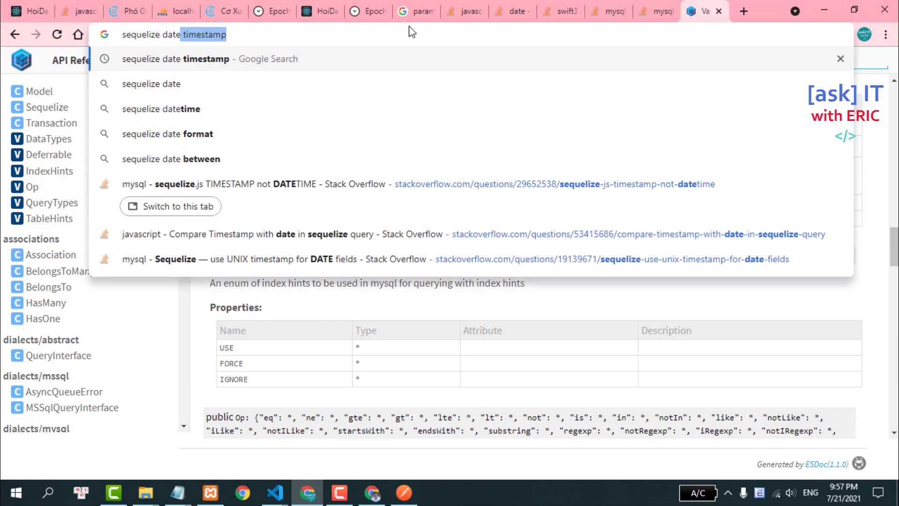
text(typ)
key(BackSpace)
key(BackSpace)
key(BackSpace)
key(BackSpace)
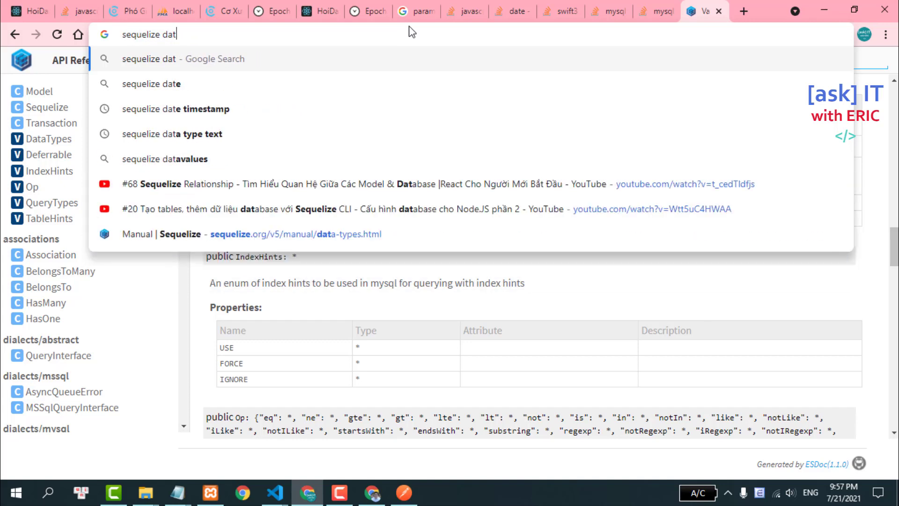
text(a type)
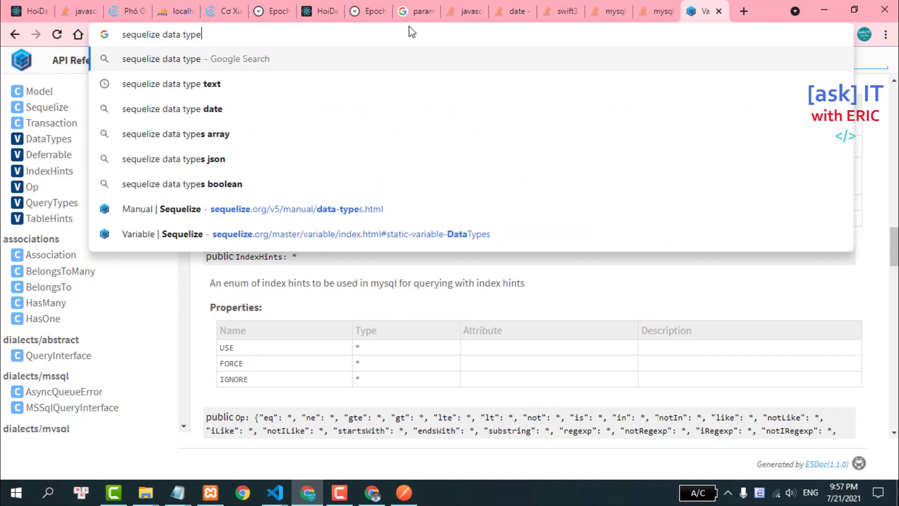
key(Return)
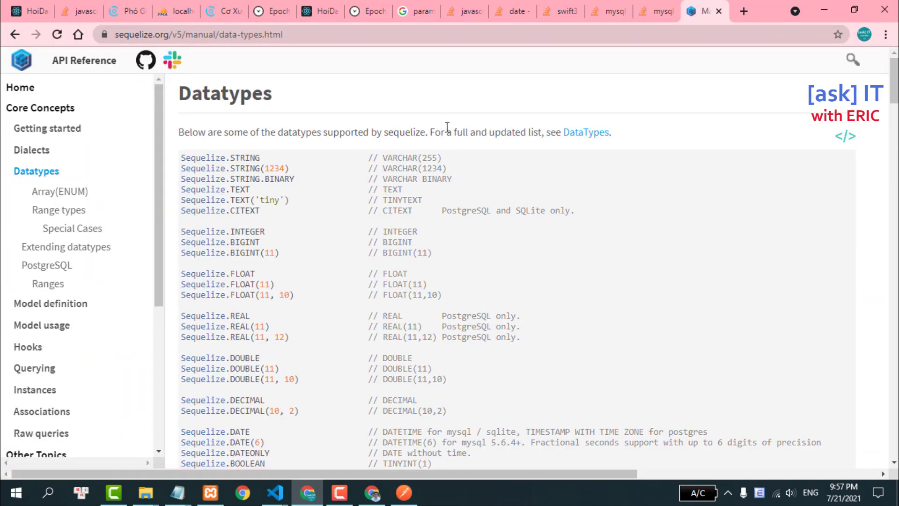
scroll(447, 126, down, 2)
scroll(447, 127, down, 1)
scroll(447, 126, down, 2)
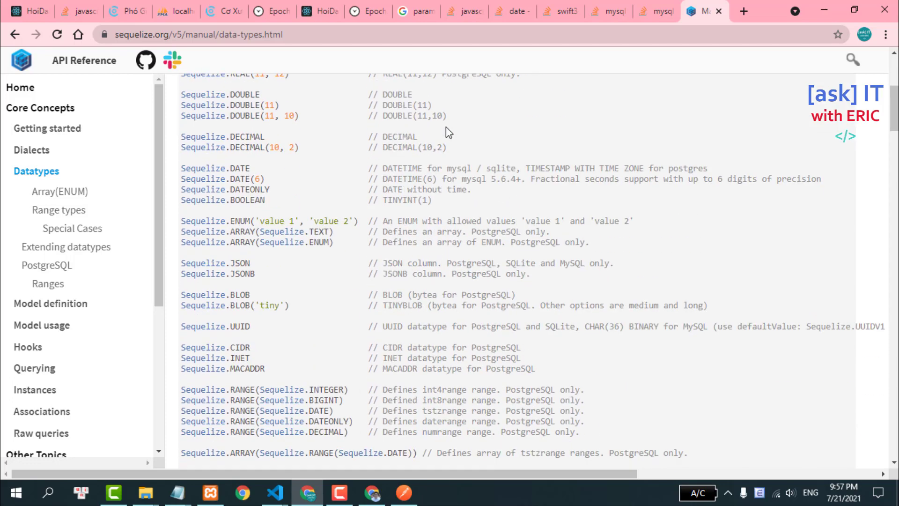
scroll(447, 126, down, 2)
scroll(446, 127, down, 2)
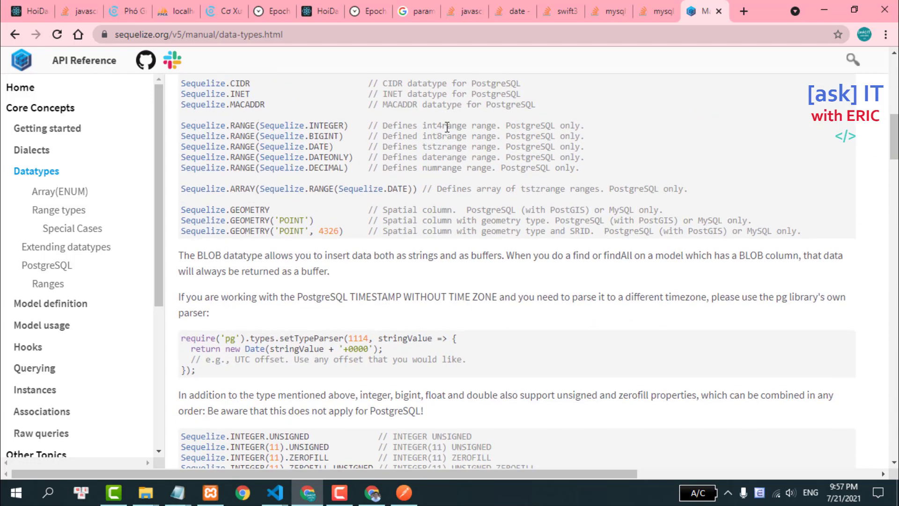
scroll(447, 126, down, 3)
scroll(447, 126, down, 2)
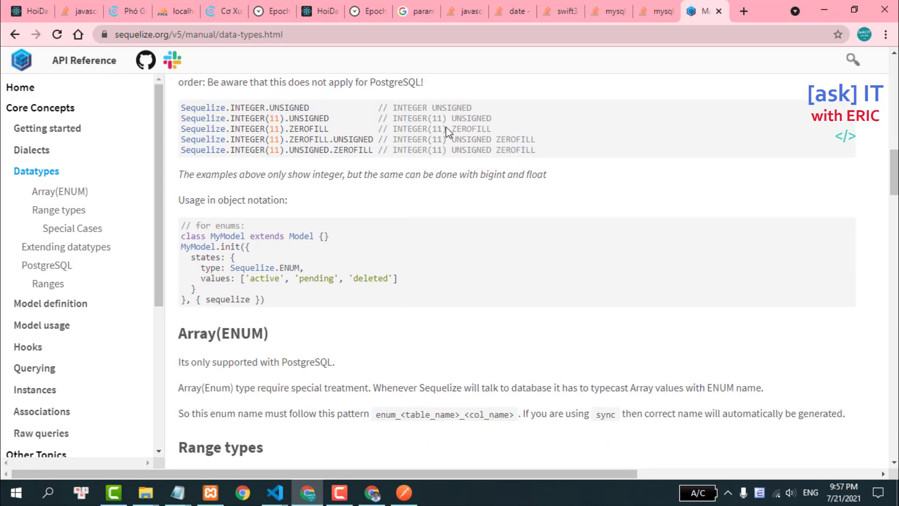
scroll(447, 126, up, 4)
scroll(447, 127, up, 5)
scroll(448, 127, up, 4)
scroll(448, 126, up, 2)
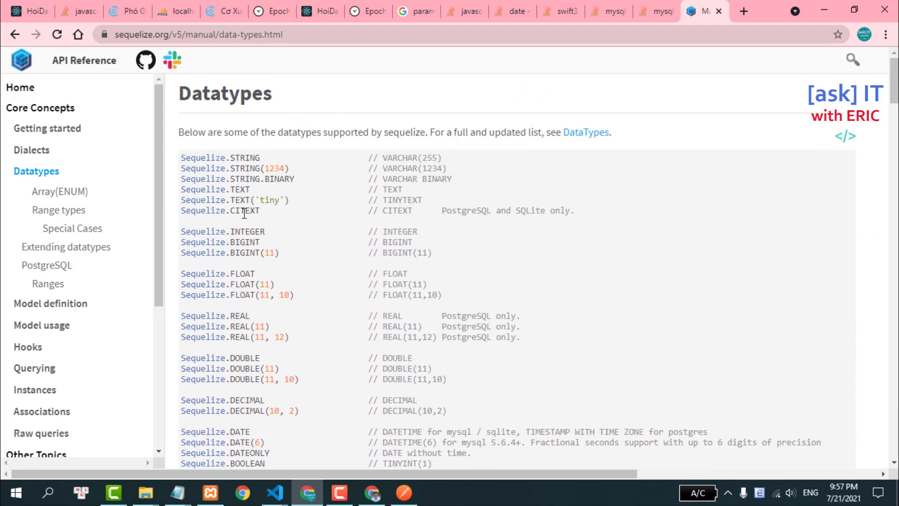
scroll(304, 281, down, 1)
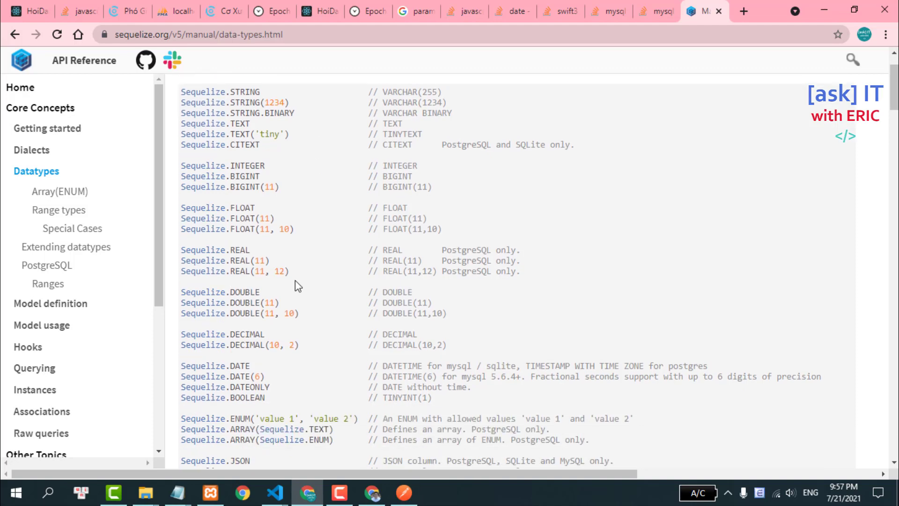
double_click(245, 366)
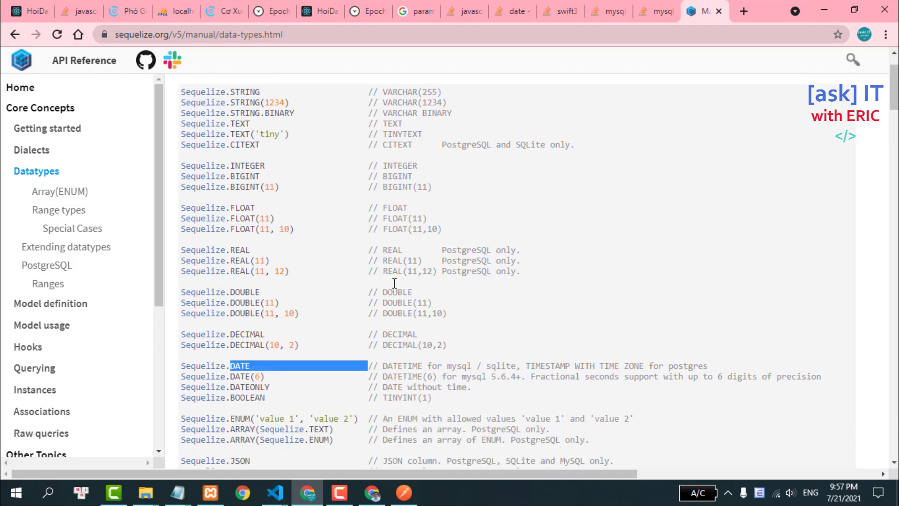
scroll(513, 226, down, 3)
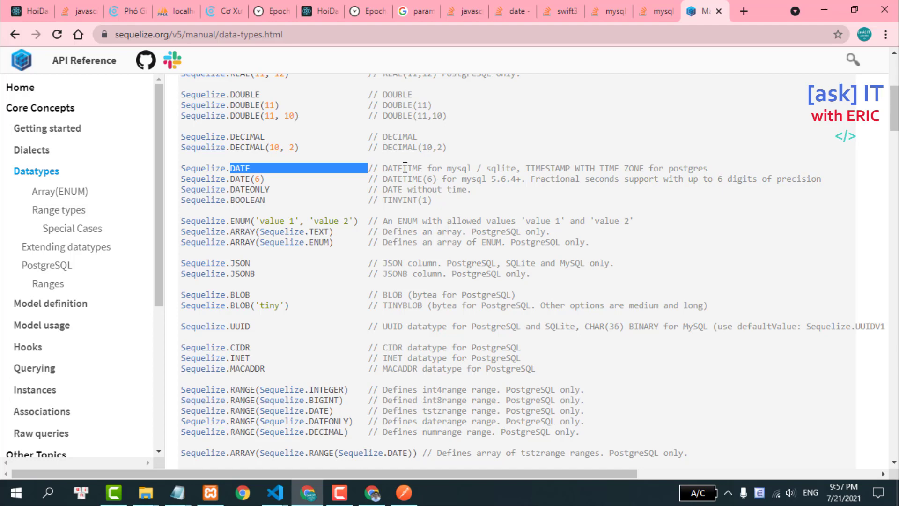
double_click(546, 168)
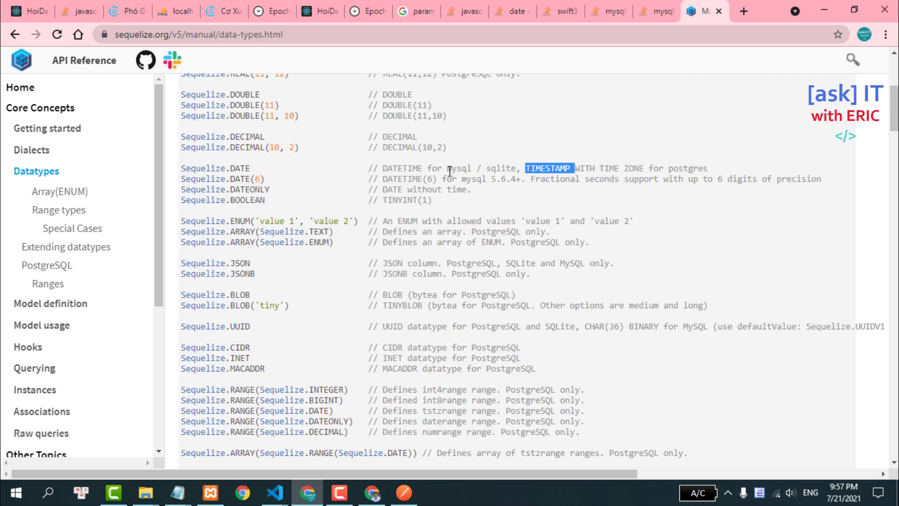
drag(446, 167, 490, 170)
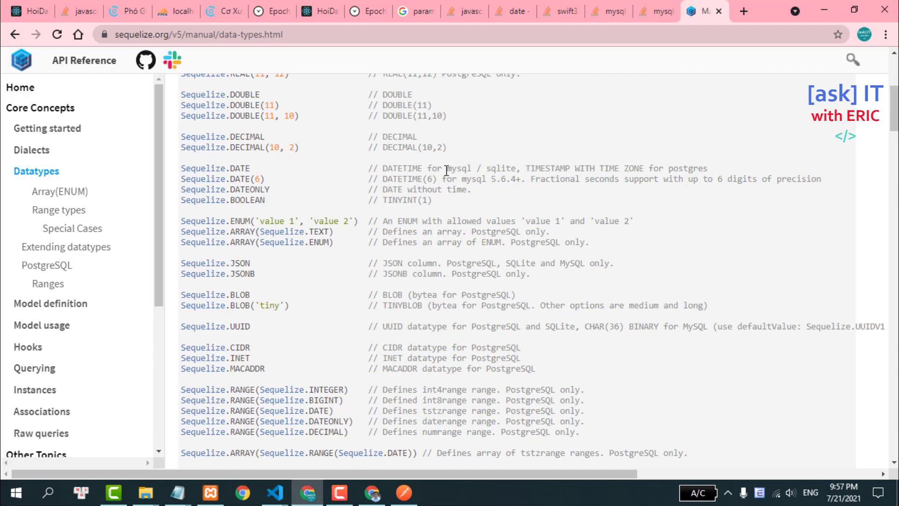
double_click(410, 169)
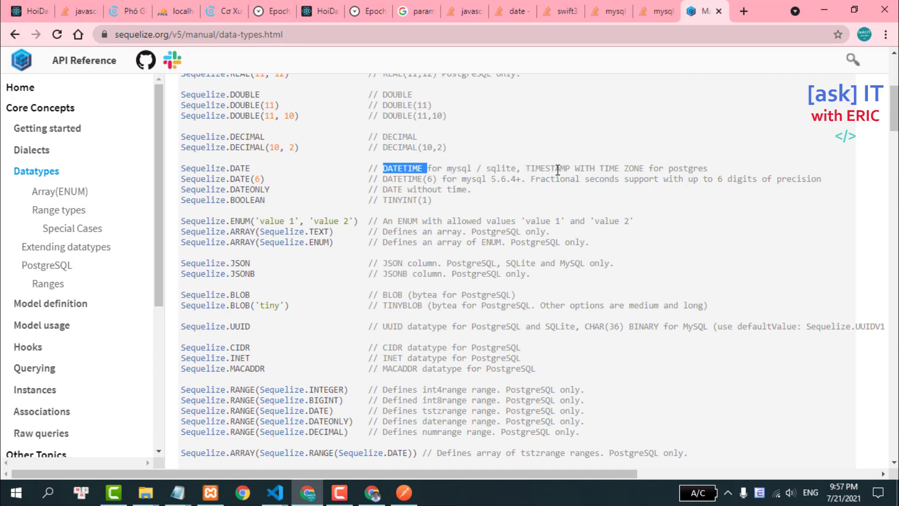
double_click(533, 170)
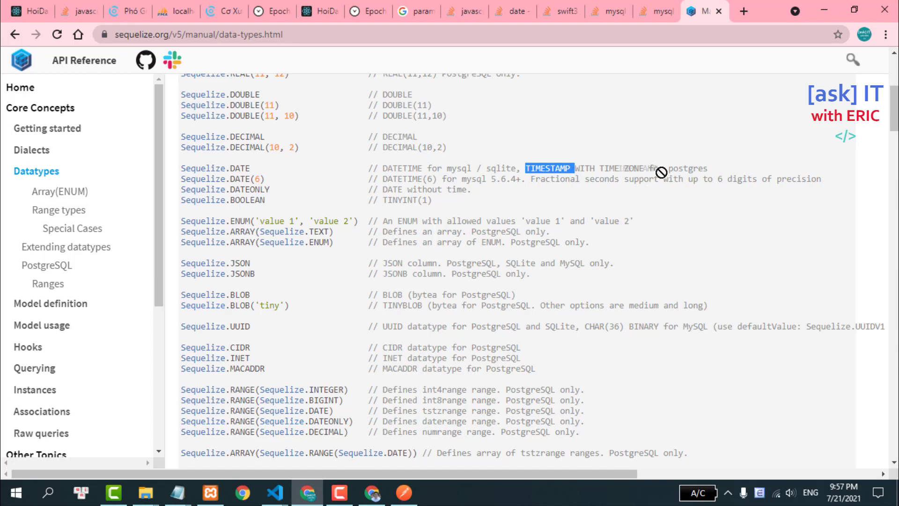
click(675, 170)
double_click(675, 170)
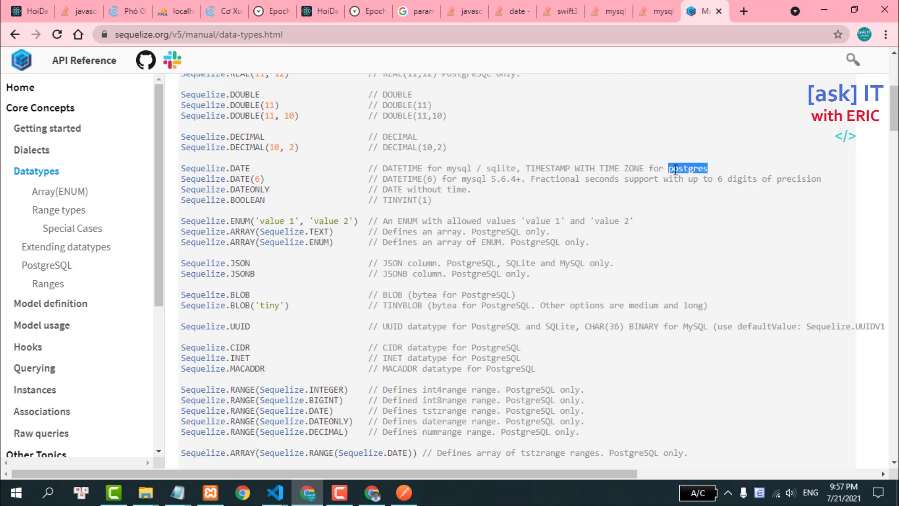
double_click(675, 169)
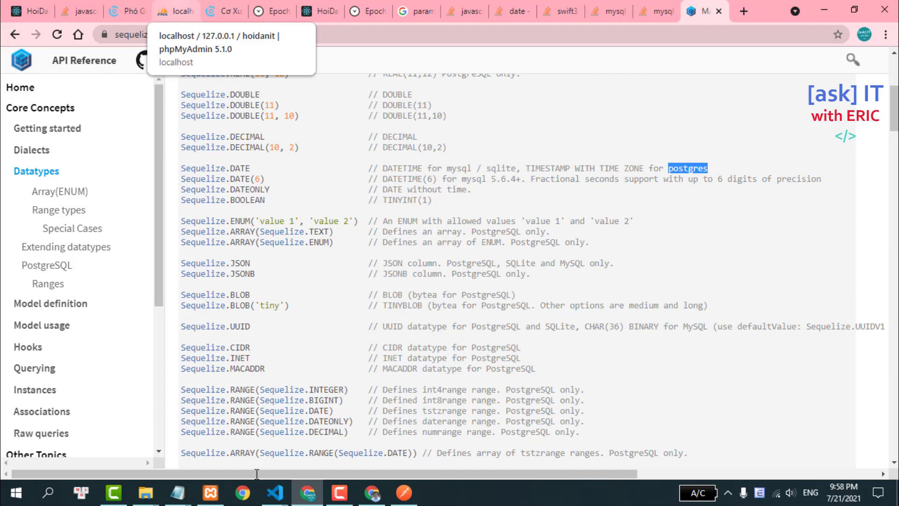
mouse_move(274, 492)
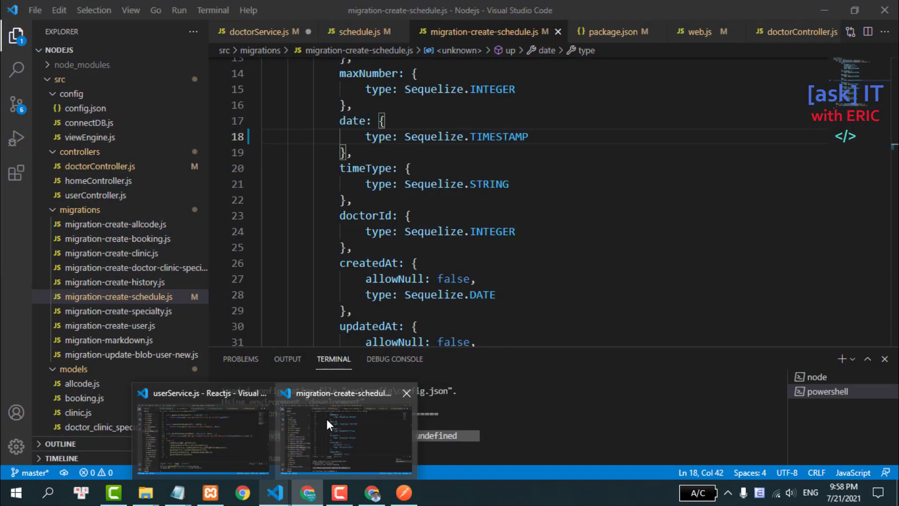
- Change the date type from TIMESTAMP to STRING in migration-create-schedule.js and schedule.js, saving both
click(326, 418)
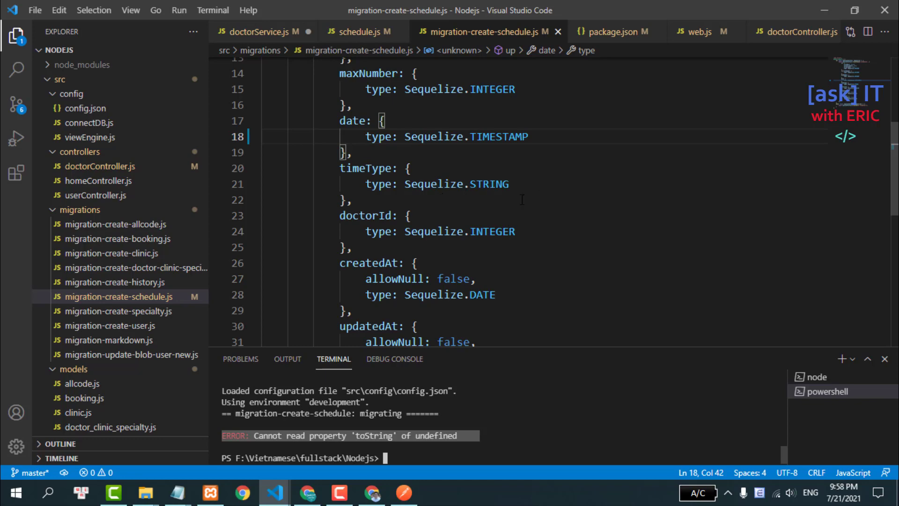
double_click(508, 183)
key(ctrl+c)
click(510, 136)
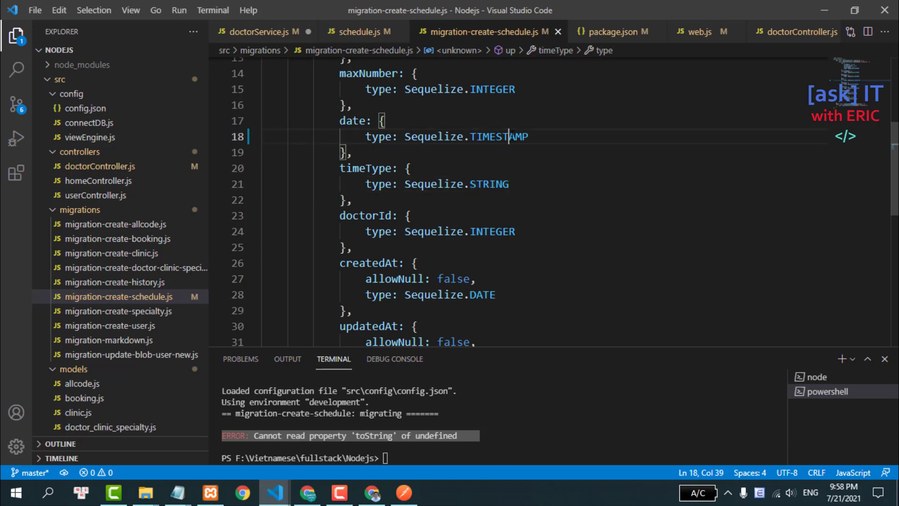
double_click(509, 137)
key(ctrl+v)
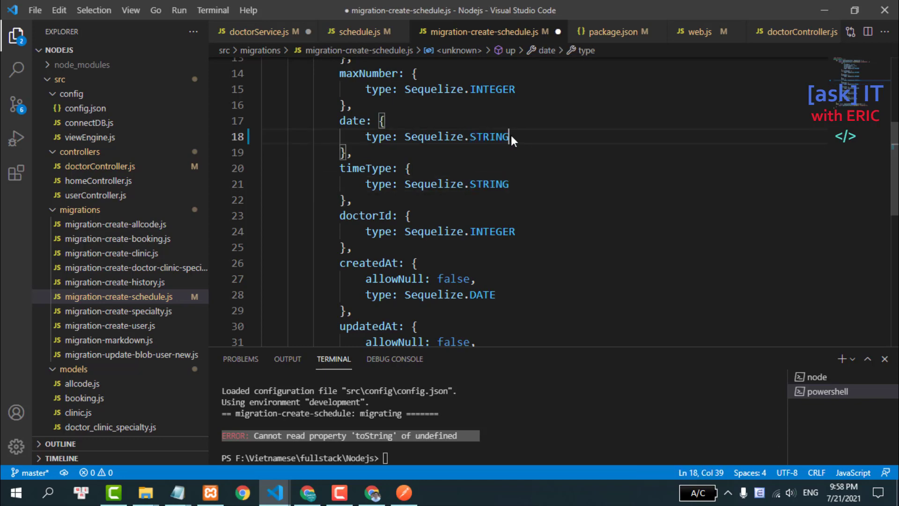
click(510, 152)
key(ctrl+s)
click(355, 32)
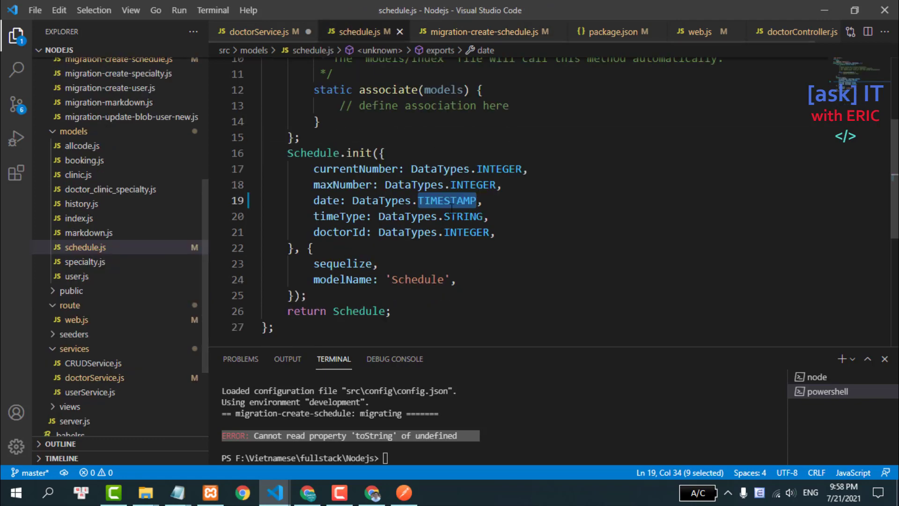
key(ctrl+v)
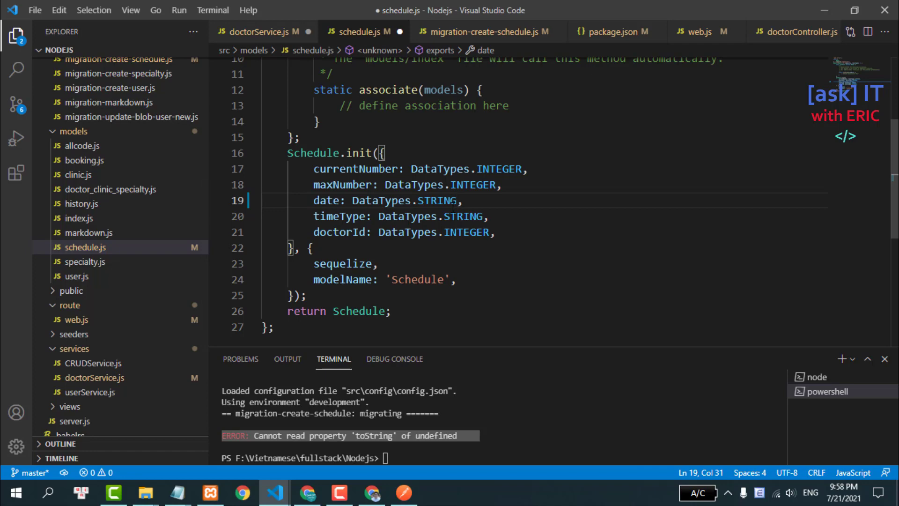
key(ctrl+s)
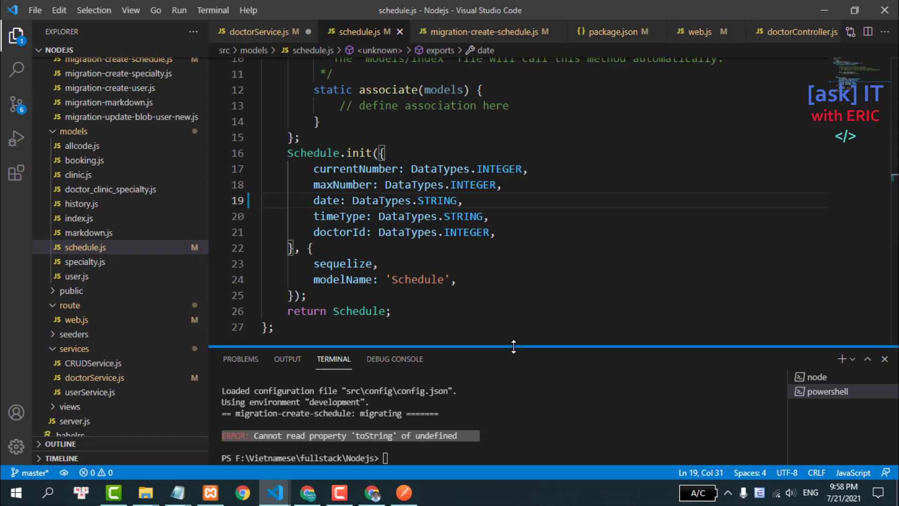
- Rerun db:migrate so migration-create-schedule migrates successfully
drag(514, 347, 514, 202)
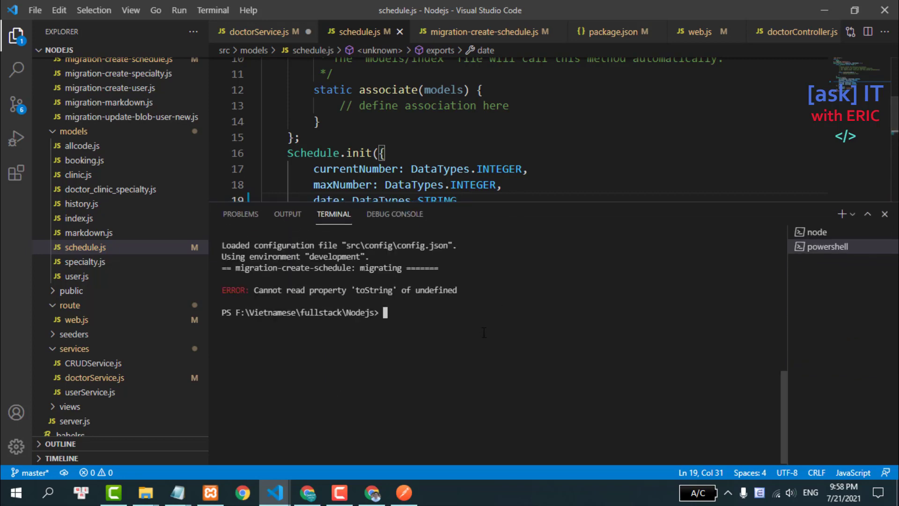
key(Up)
key(Return)
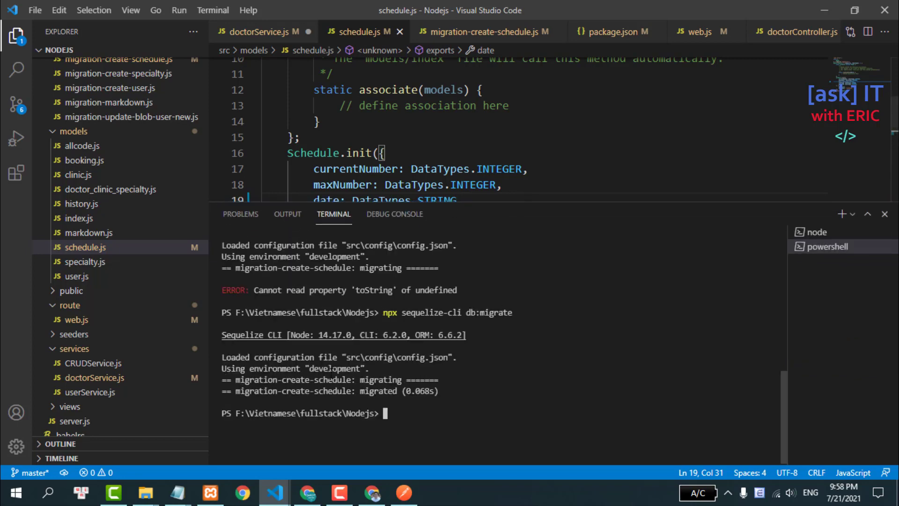
- Refresh hoidanit, browse the empty schedules table and check its date column is varchar(255)
click(299, 494)
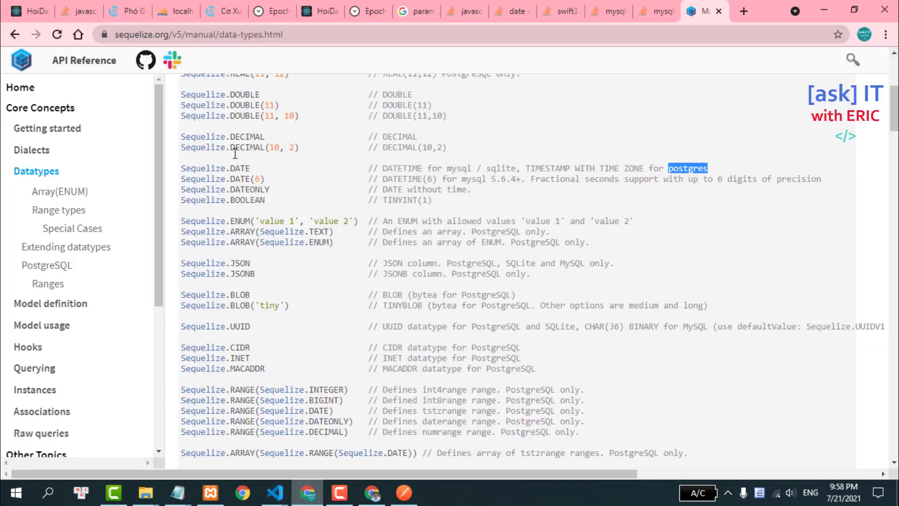
click(178, 11)
click(42, 162)
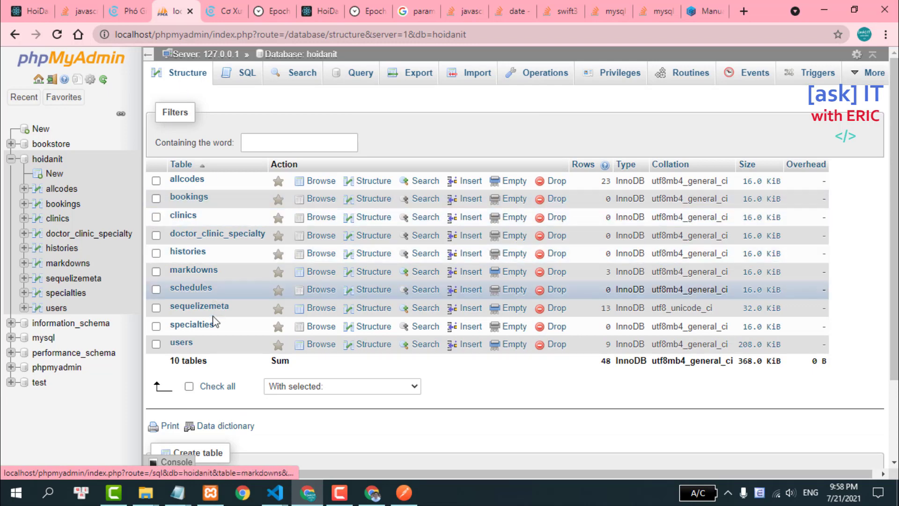
click(192, 289)
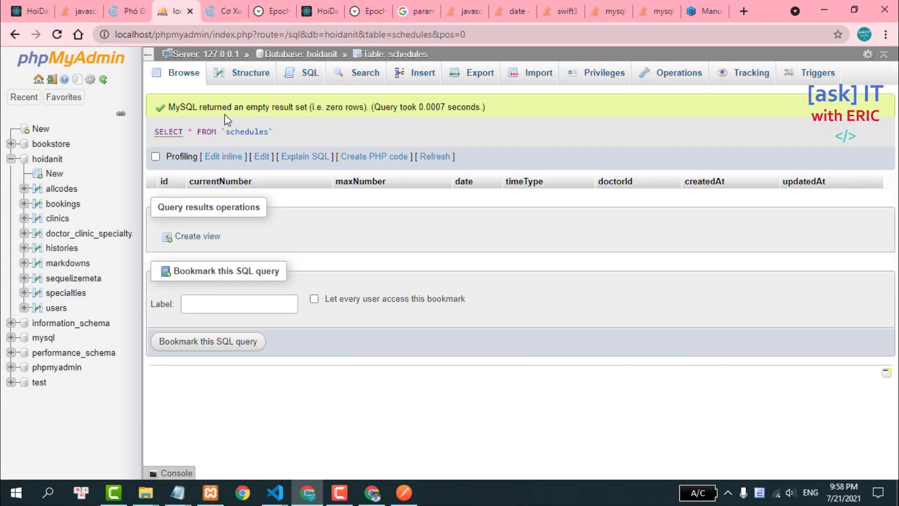
click(227, 83)
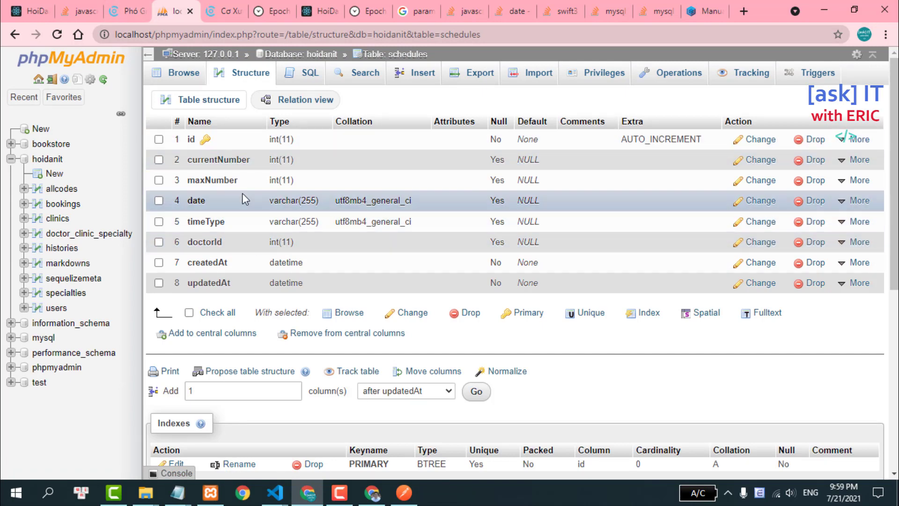
- Save the 23/07/2021 schedule and confirm bulk-create-schedule returns errCode 0 'OK' in DevTools
click(29, 11)
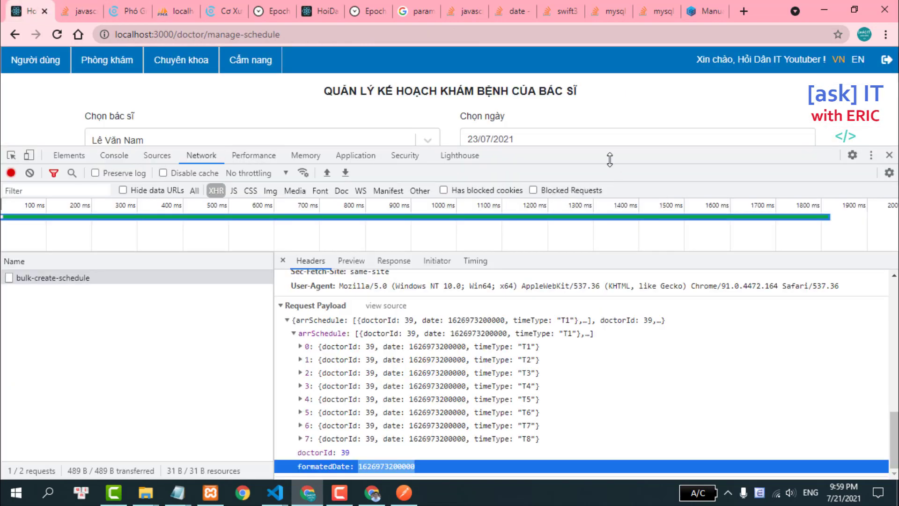
drag(610, 148, 610, 225)
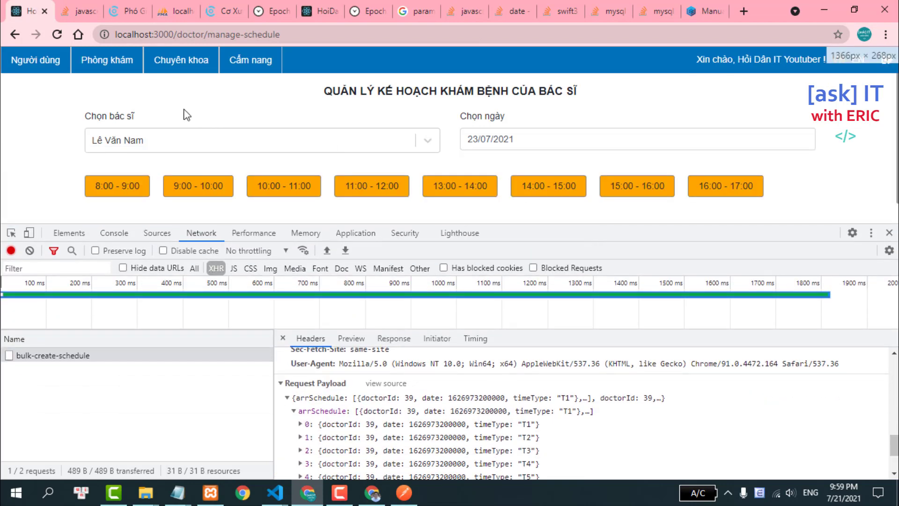
scroll(243, 141, down, 1)
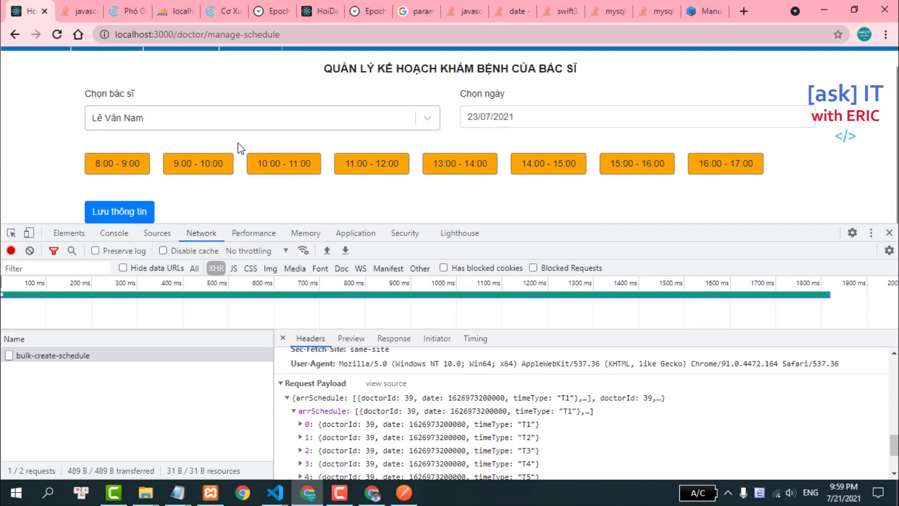
click(30, 251)
click(124, 211)
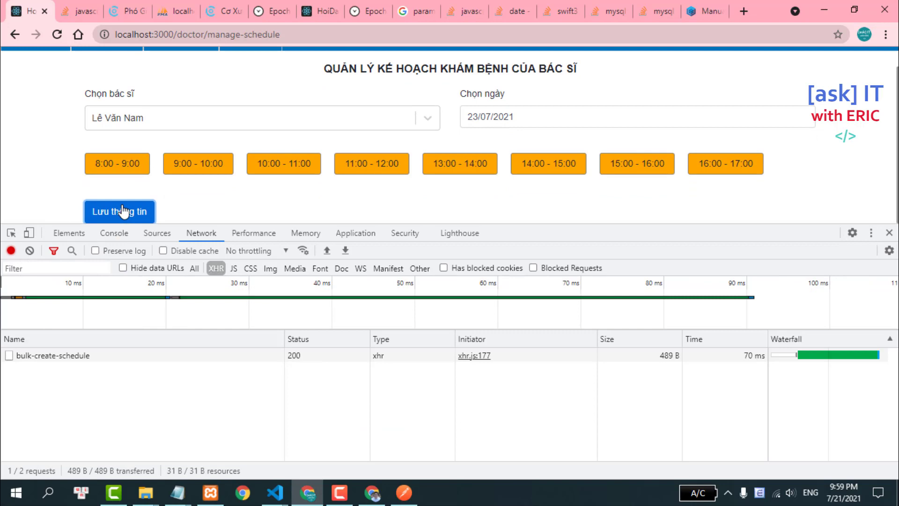
click(78, 356)
click(349, 339)
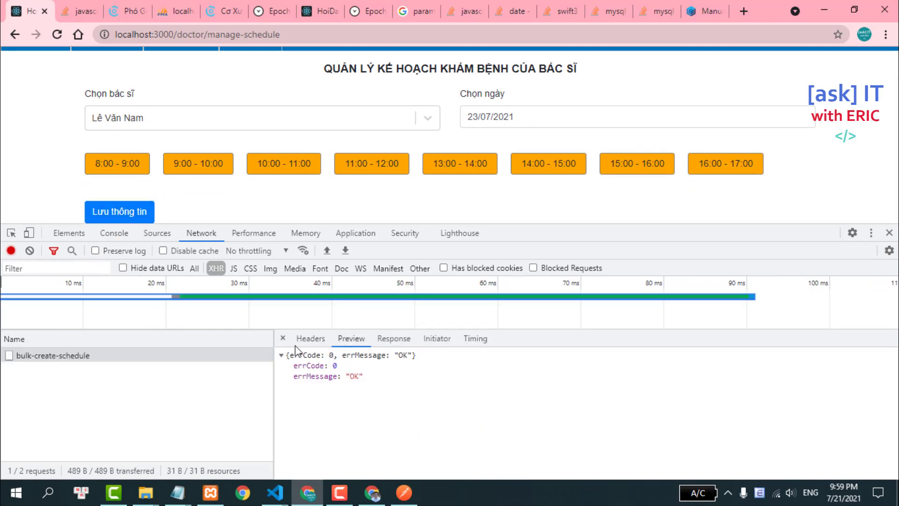
click(177, 11)
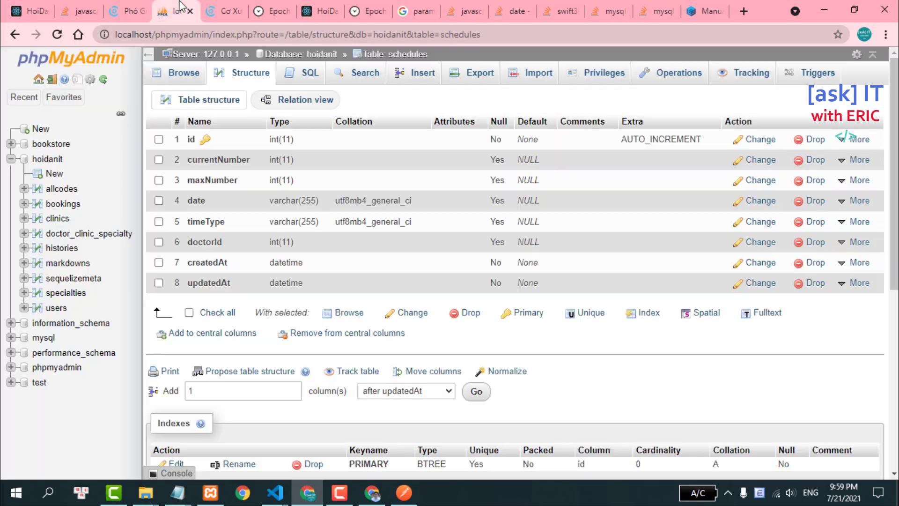
click(178, 75)
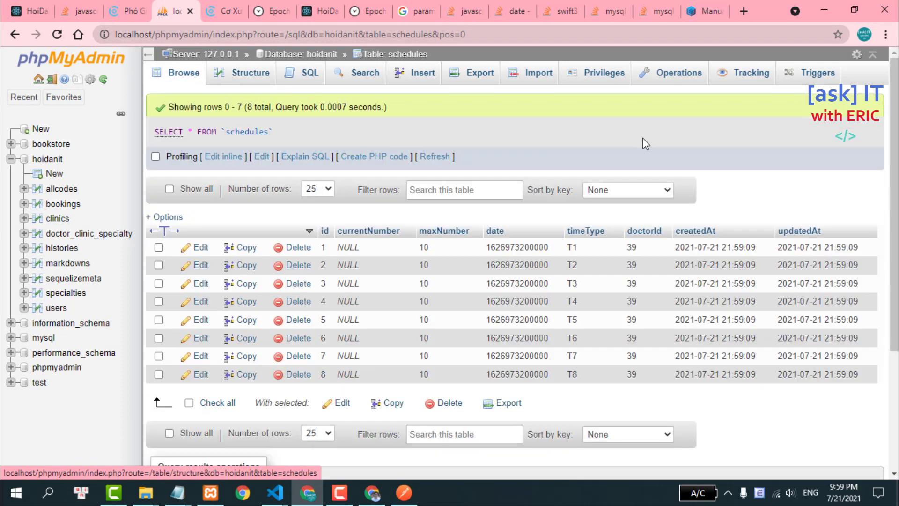
scroll(581, 163, down, 1)
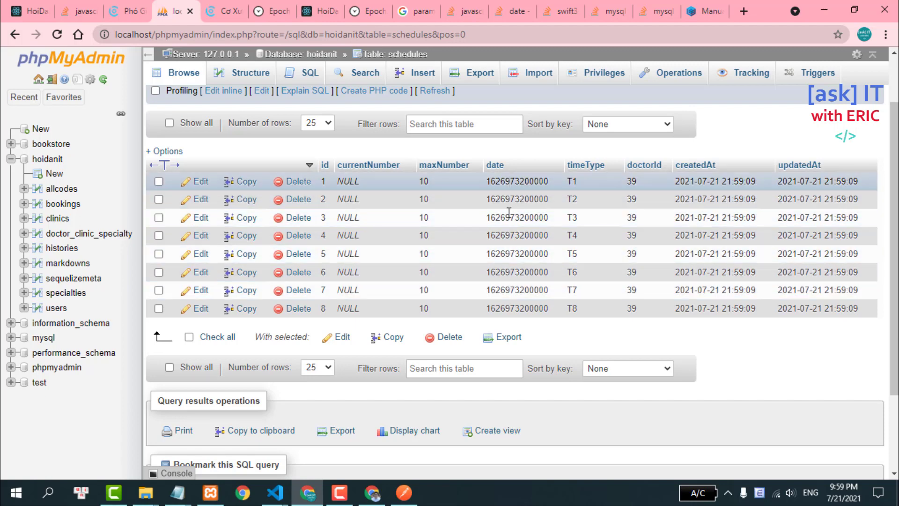
mouse_move(274, 492)
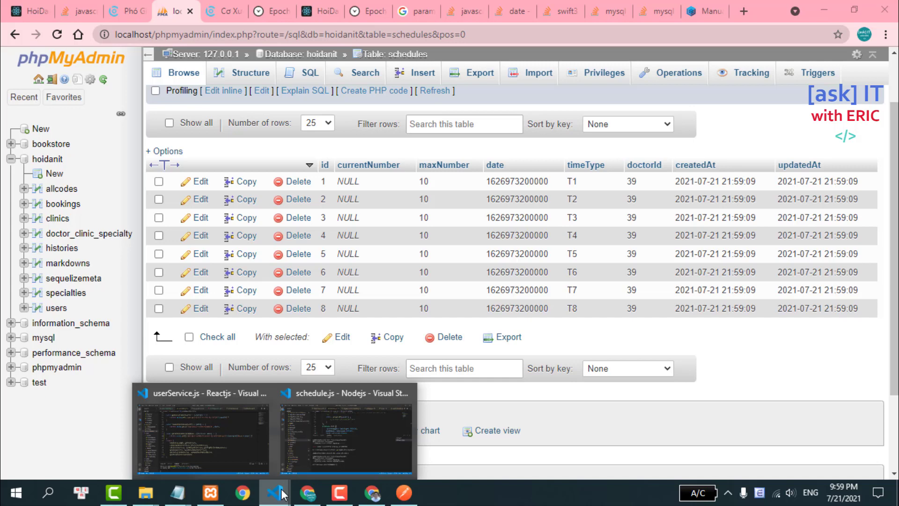
- Check Postman's empty result, then in VS Code shrink the terminal and close the schedule file tabs
click(403, 493)
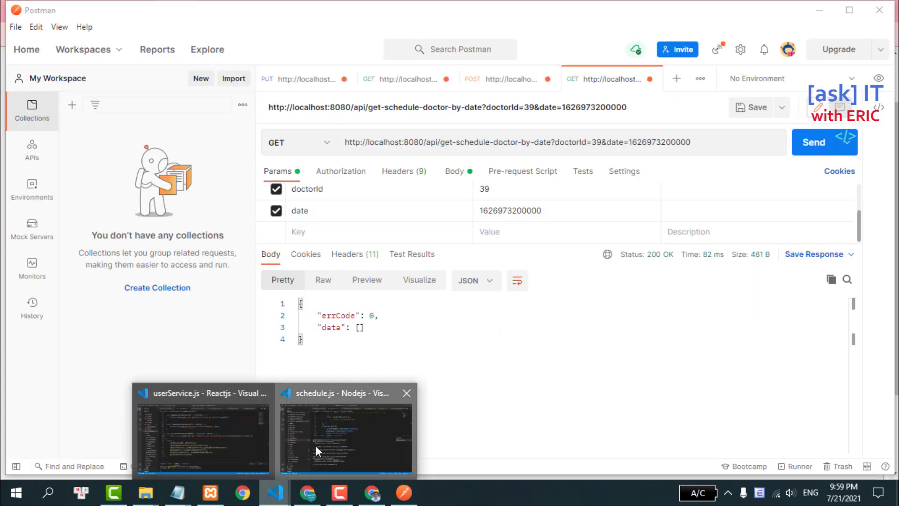
click(330, 449)
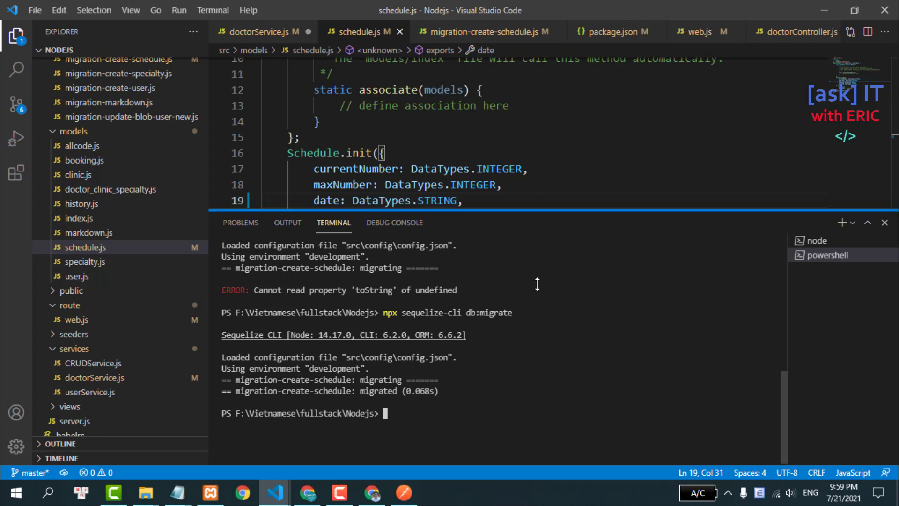
drag(534, 204, 534, 365)
click(400, 32)
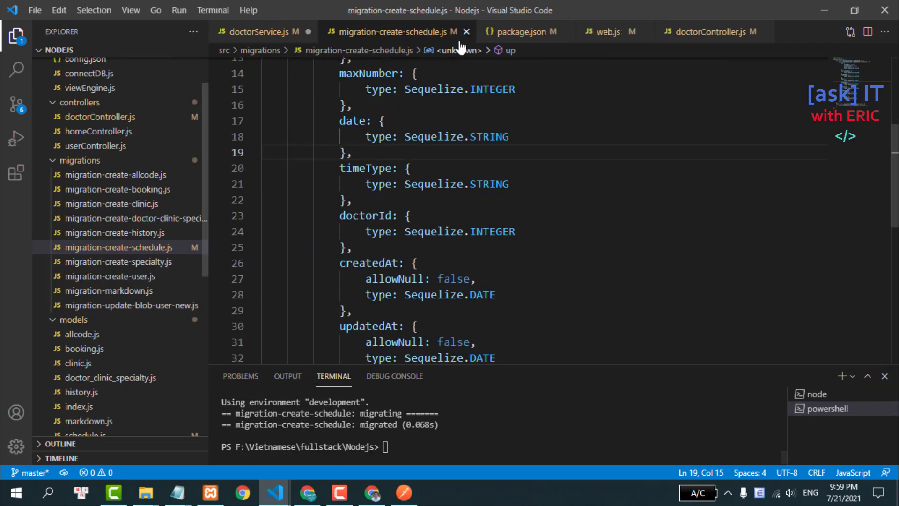
click(462, 31)
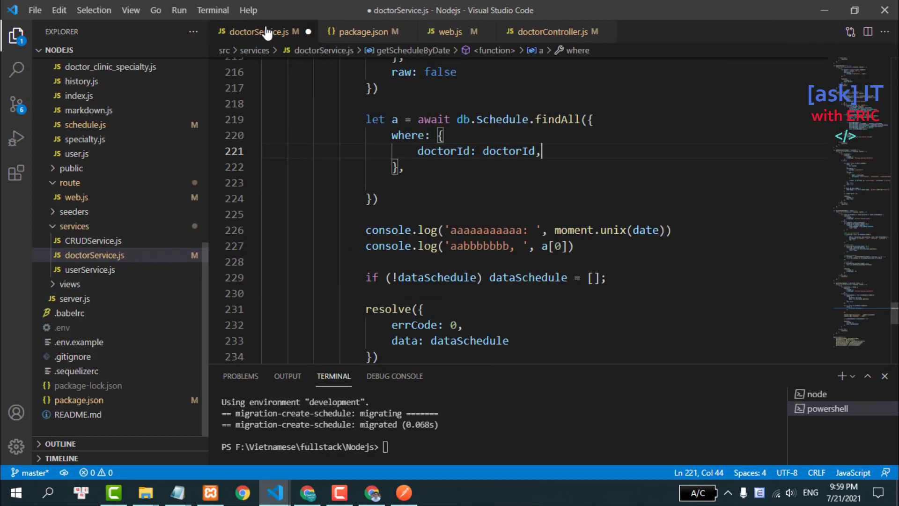
- Close package.json, then delete the debug console.log lines and the leftover 'let a' test findAll query
click(404, 31)
drag(354, 229, 686, 248)
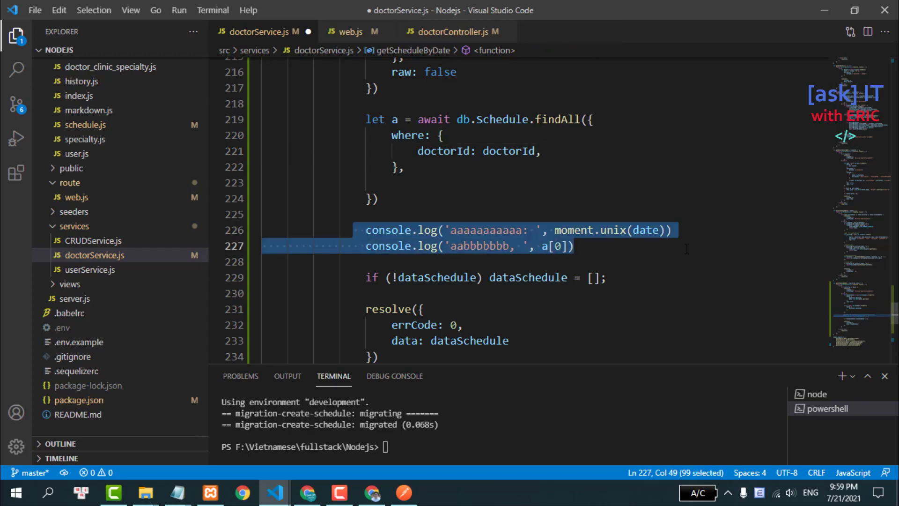
key(BackSpace)
scroll(353, 219, up, 2)
click(353, 218)
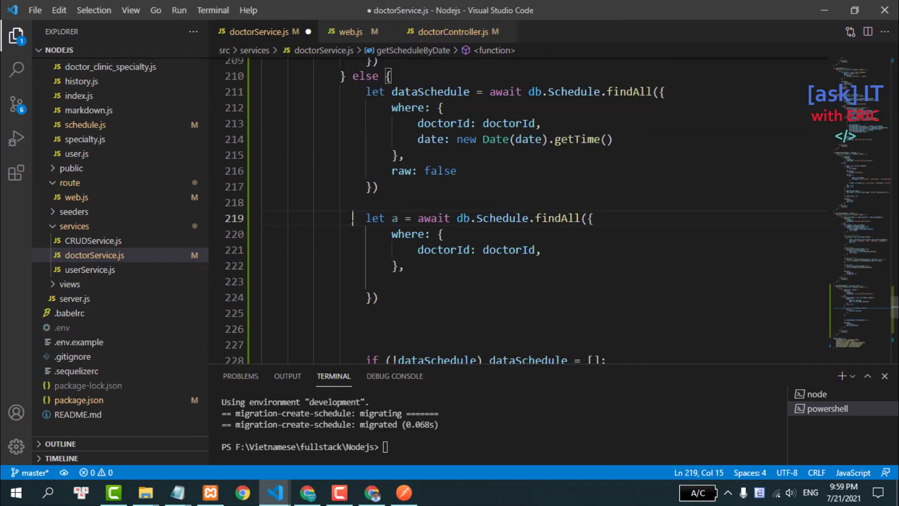
drag(352, 219, 412, 306)
key(BackSpace)
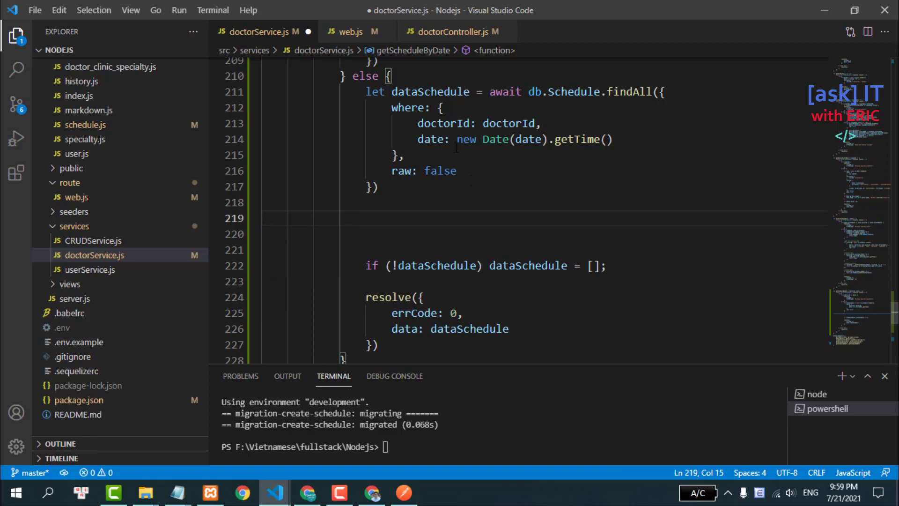
- Replace new Date(date).getTime() with date in the where clause, remove extra blank lines, and save doctorService.js
drag(456, 139, 652, 139)
text(date: dat)
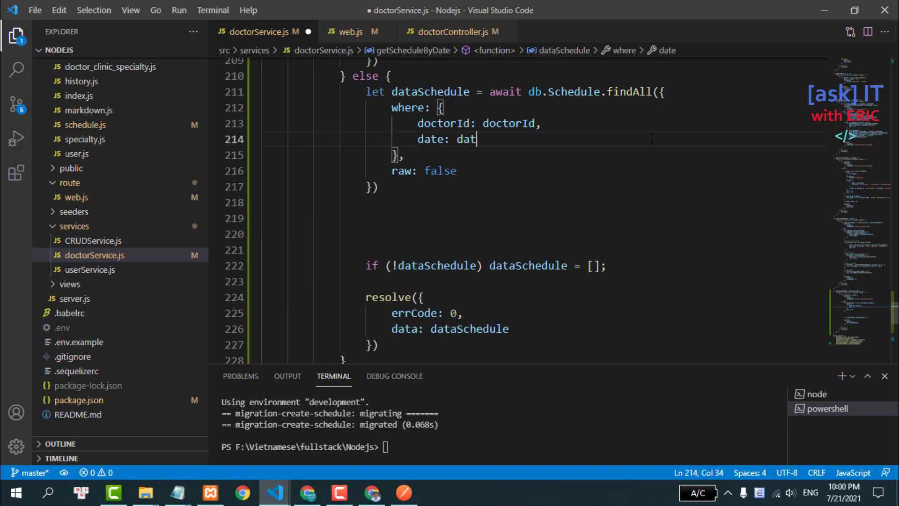
text(a)
key(BackSpace)
text(e)
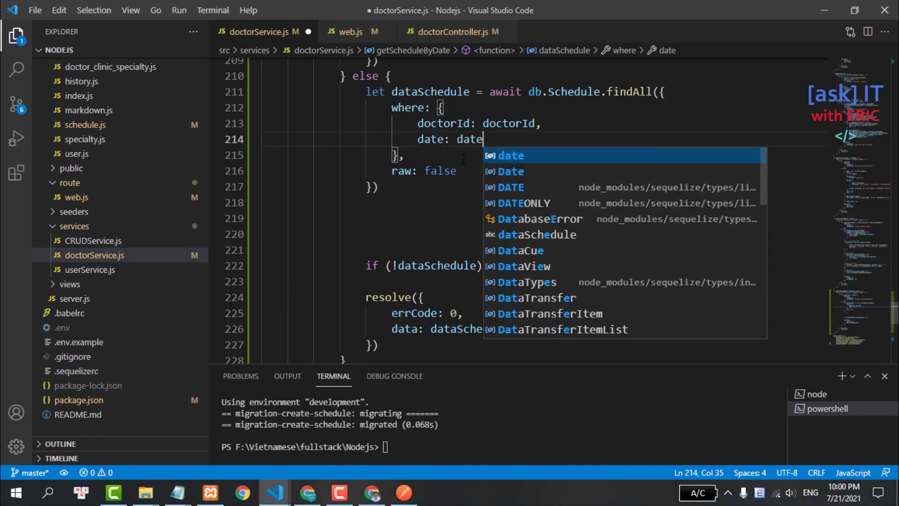
click(353, 234)
scroll(355, 116, up, 2)
scroll(355, 116, down, 2)
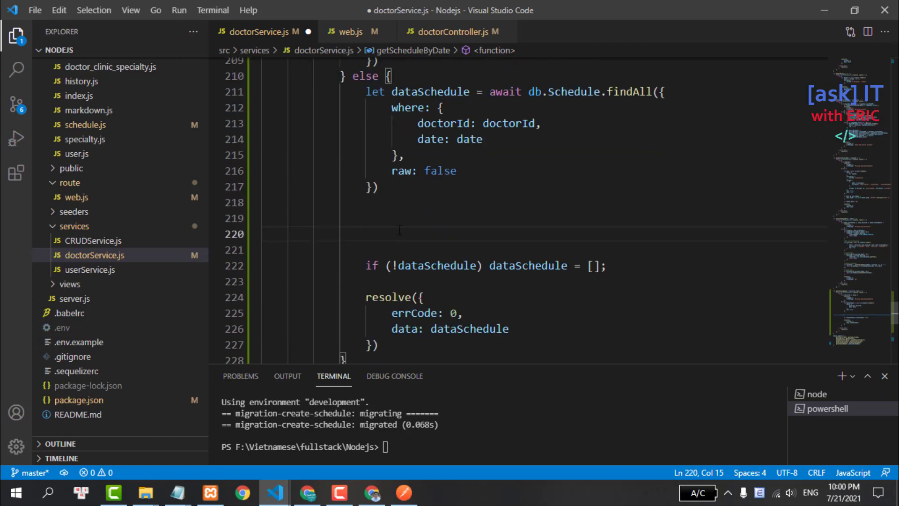
key(BackSpace)
key(BackSpace)
key(BackSpace)
key(BackSpace)
key(BackSpace)
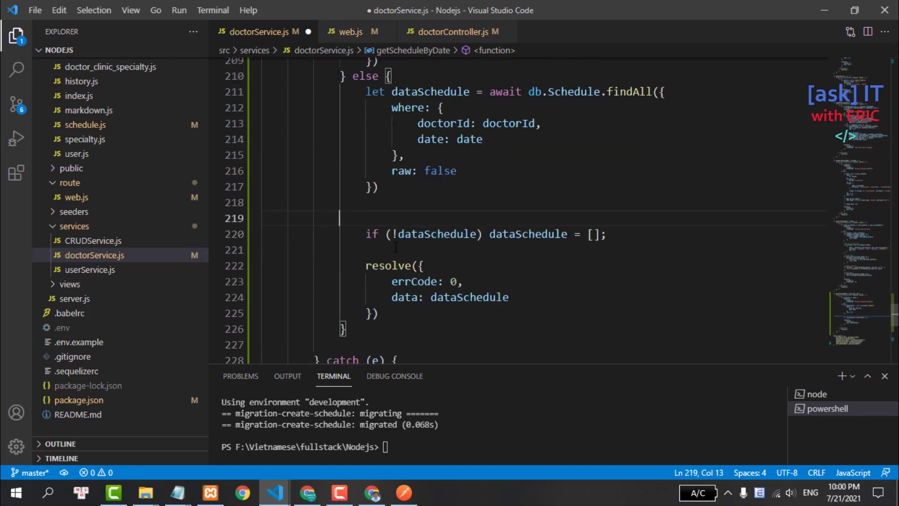
key(BackSpace)
key(BackSpace)
key(BackSpace)
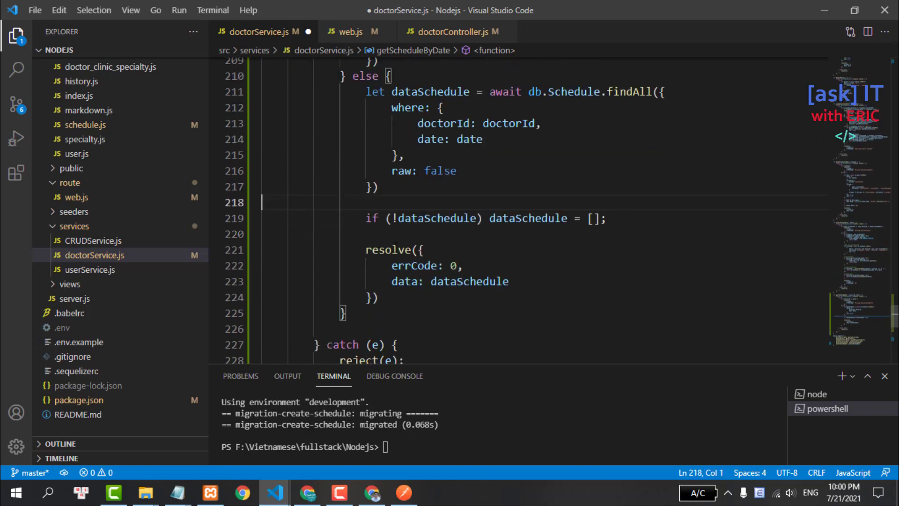
key(ctrl+s)
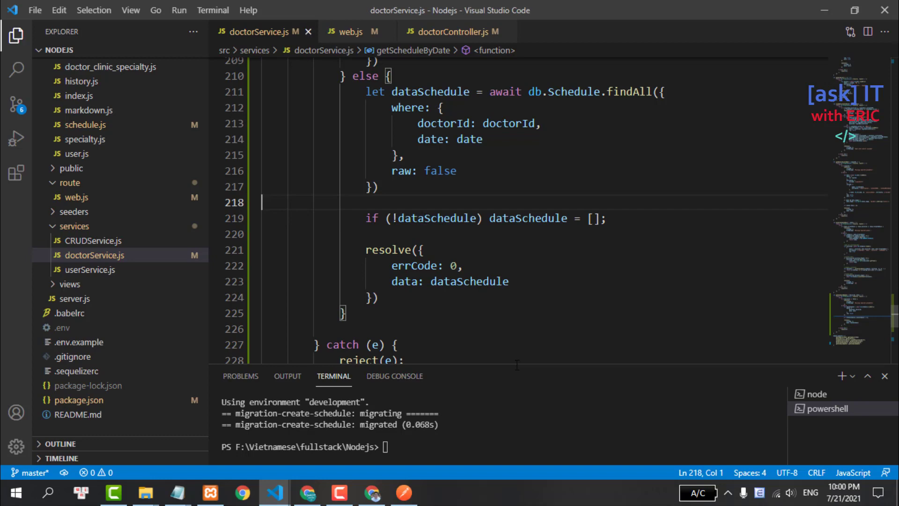
click(815, 394)
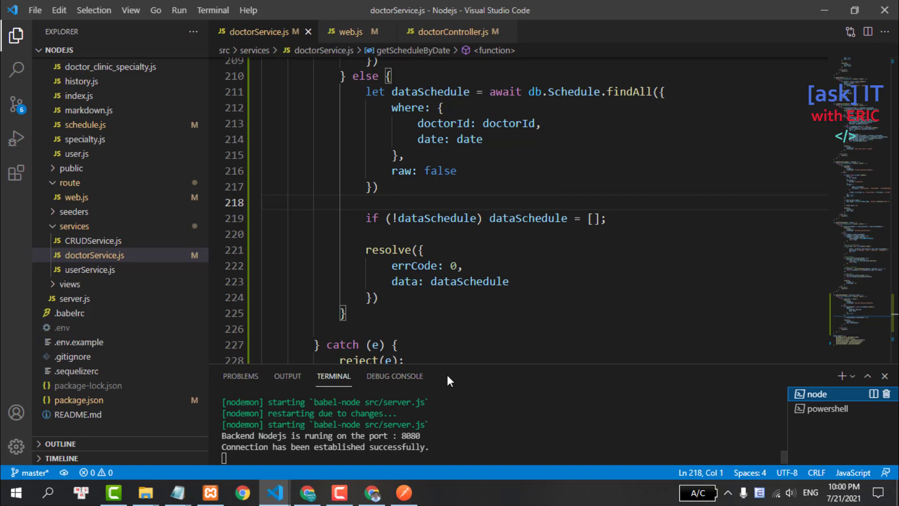
- Resend the schedule-by-date request for doctorId 39 and scroll the response through schedules T1–T8
click(403, 492)
click(812, 149)
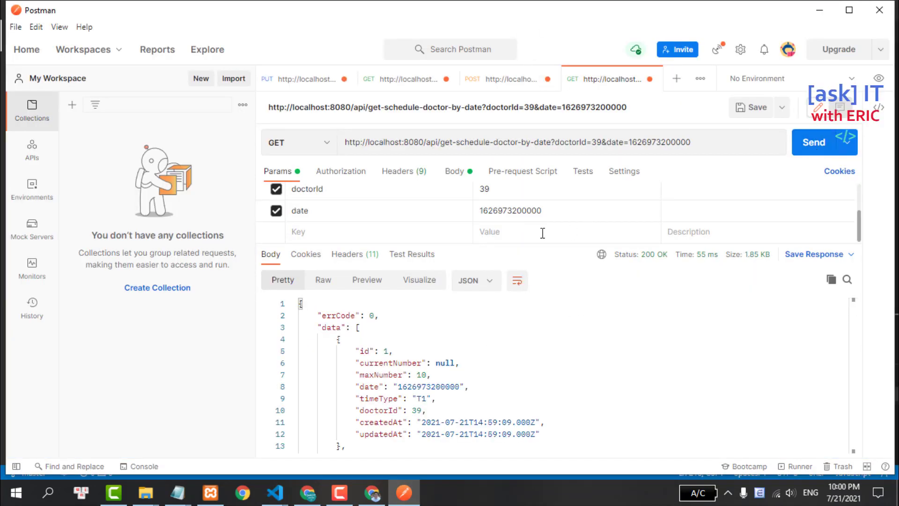
click(551, 215)
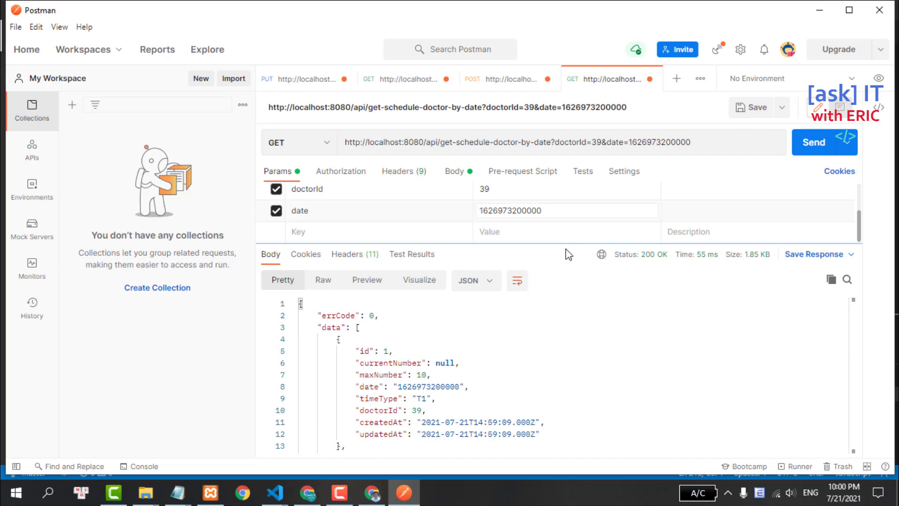
drag(566, 246, 565, 186)
scroll(510, 319, down, 2)
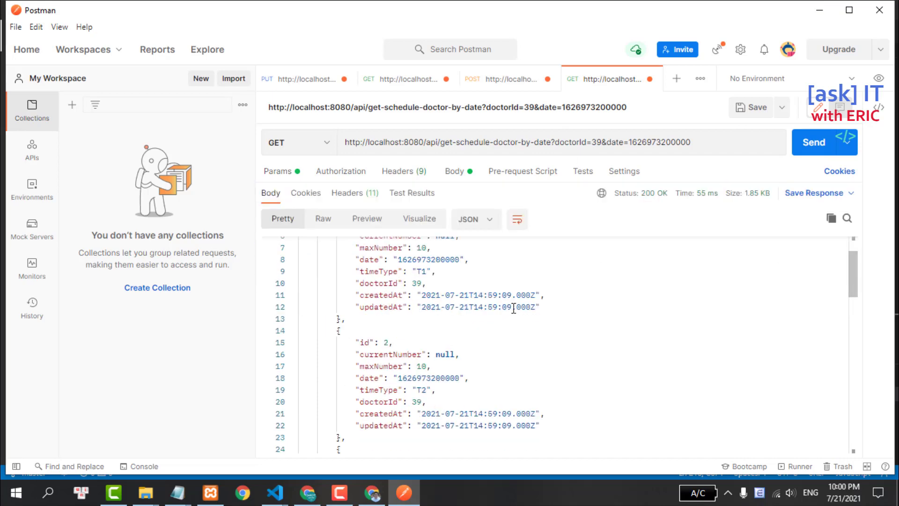
scroll(514, 306, down, 3)
scroll(515, 305, up, 1)
scroll(516, 303, down, 1)
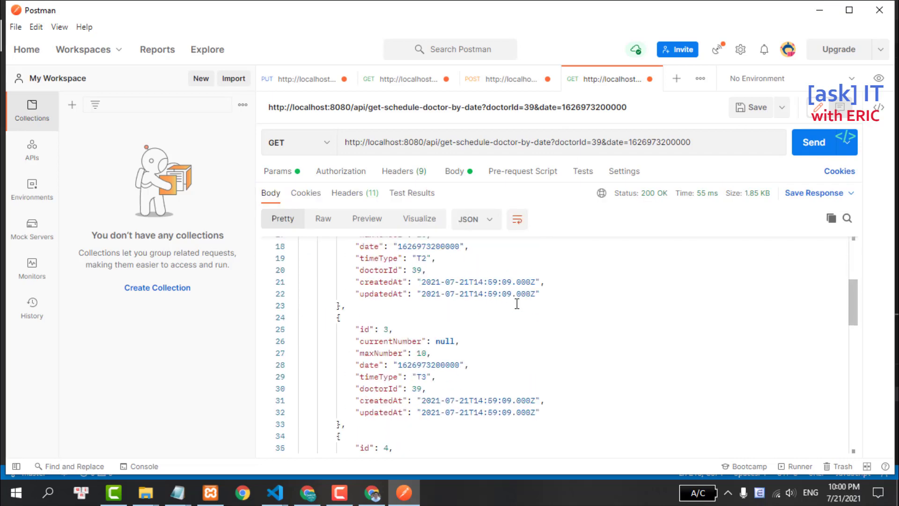
scroll(517, 303, down, 3)
scroll(517, 303, down, 3)
scroll(517, 303, down, 3)
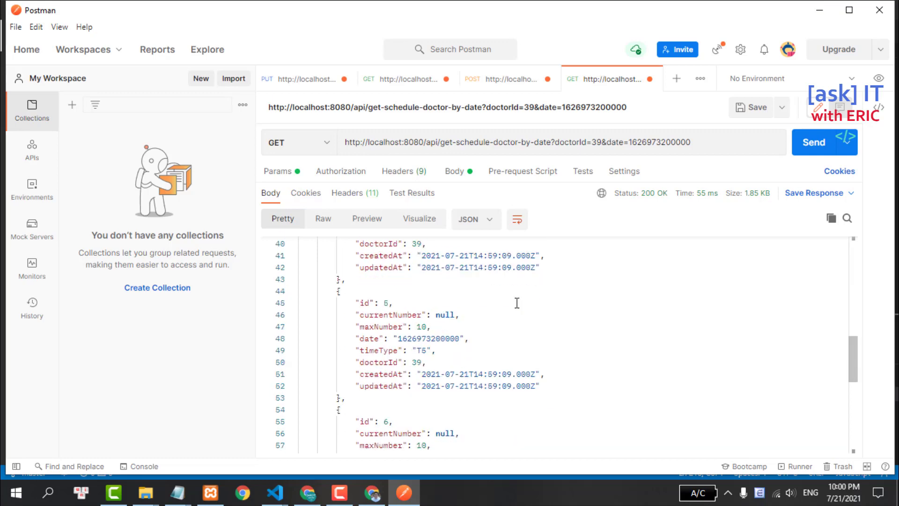
scroll(517, 303, down, 4)
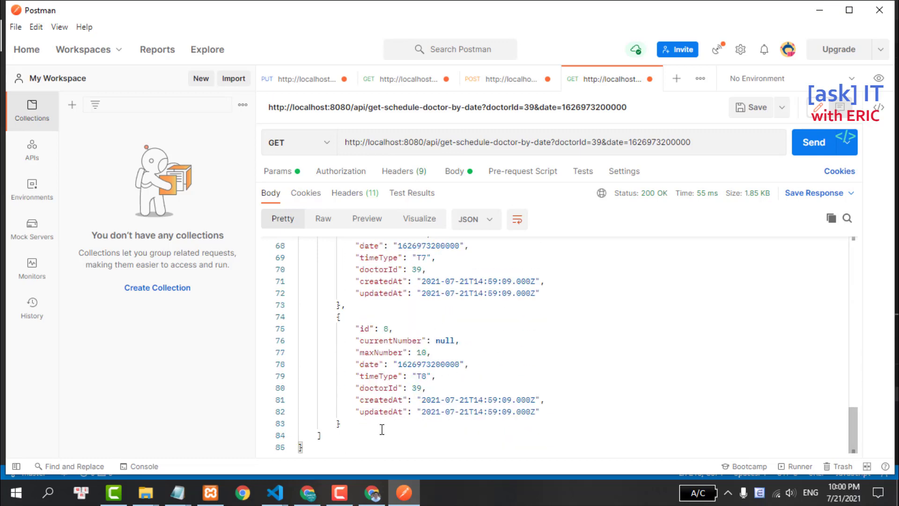
mouse_move(274, 492)
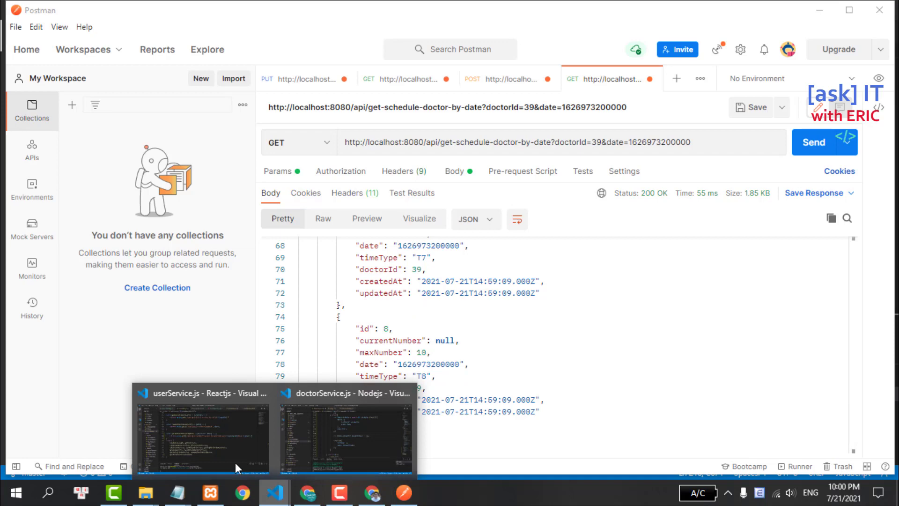
- Delete the raw: false line from the findAll options and save doctorService.js
click(313, 422)
scroll(450, 188, up, 2)
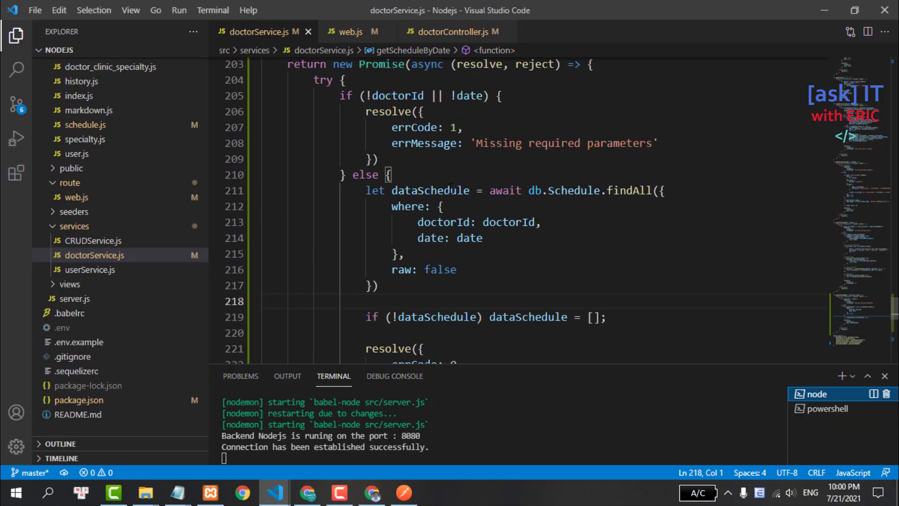
scroll(450, 189, up, 1)
scroll(486, 165, down, 2)
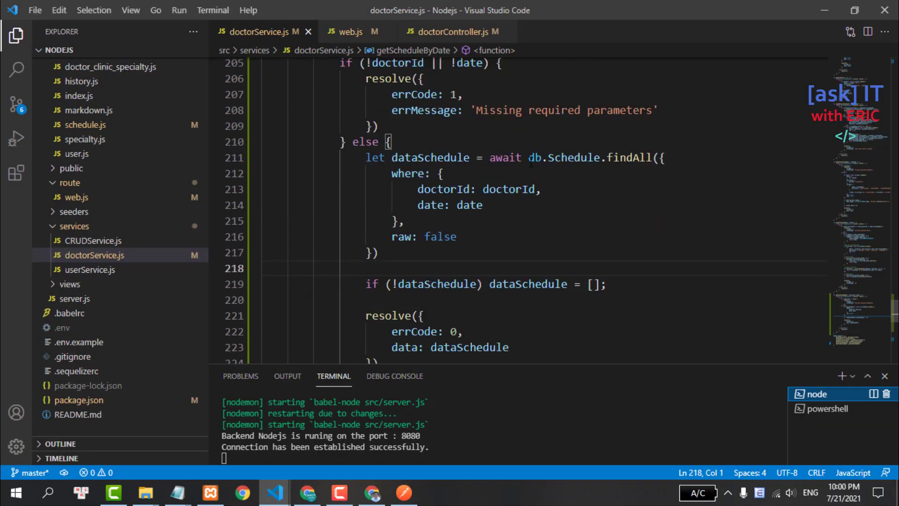
drag(398, 189, 519, 204)
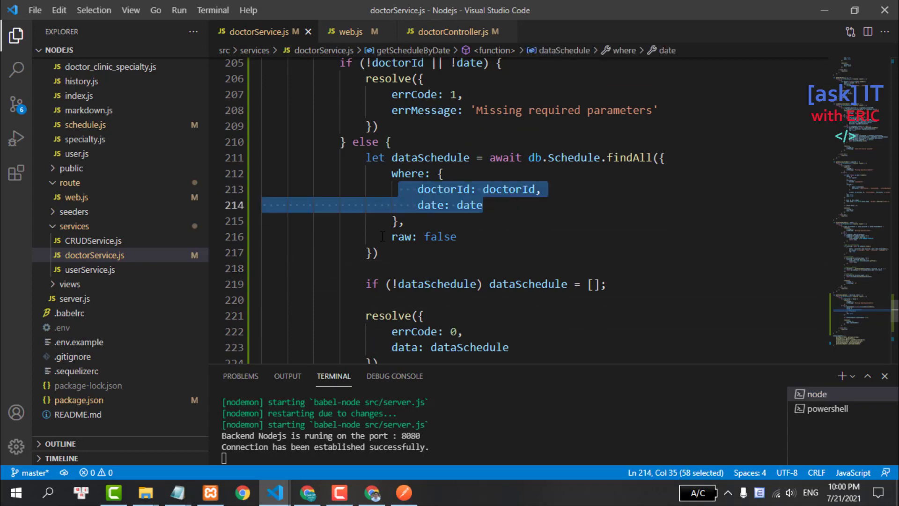
drag(382, 236, 459, 236)
key(BackSpace)
key(BackSpace)
key(BackSpace)
key(BackSpace)
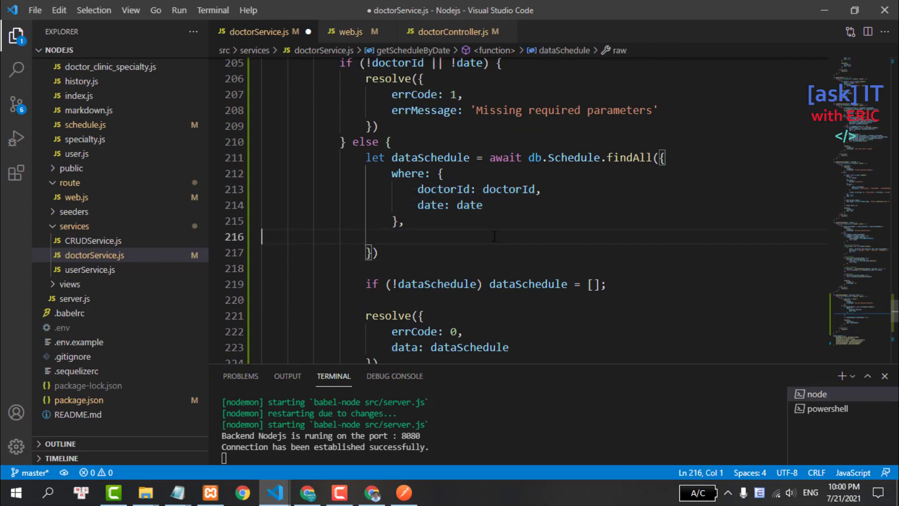
key(BackSpace)
key(BackSpace)
key(ctrl+s)
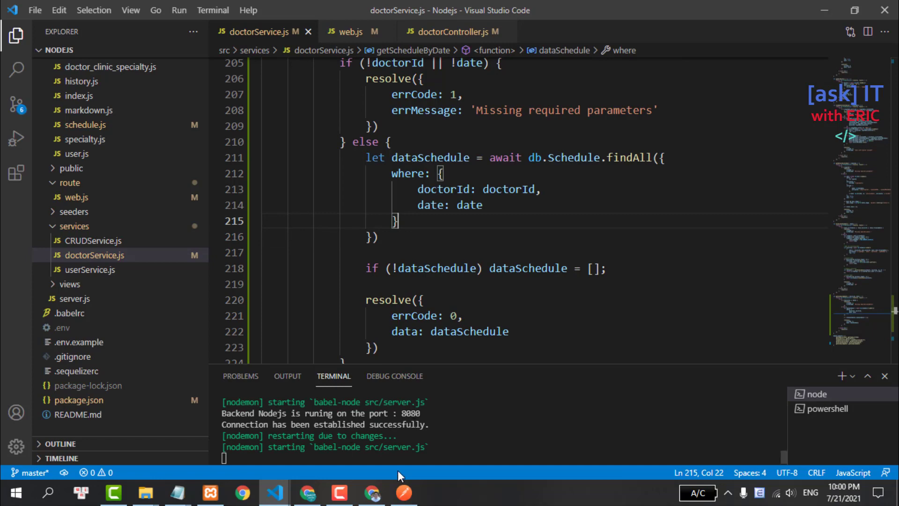
- Resend the doctor 39 schedule request and scroll the JSON response back to the top
click(403, 491)
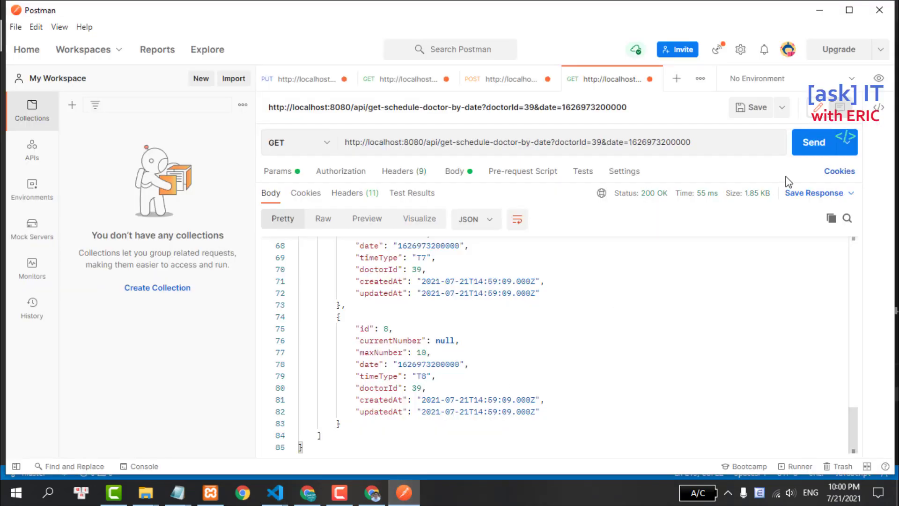
click(813, 153)
scroll(489, 339, up, 5)
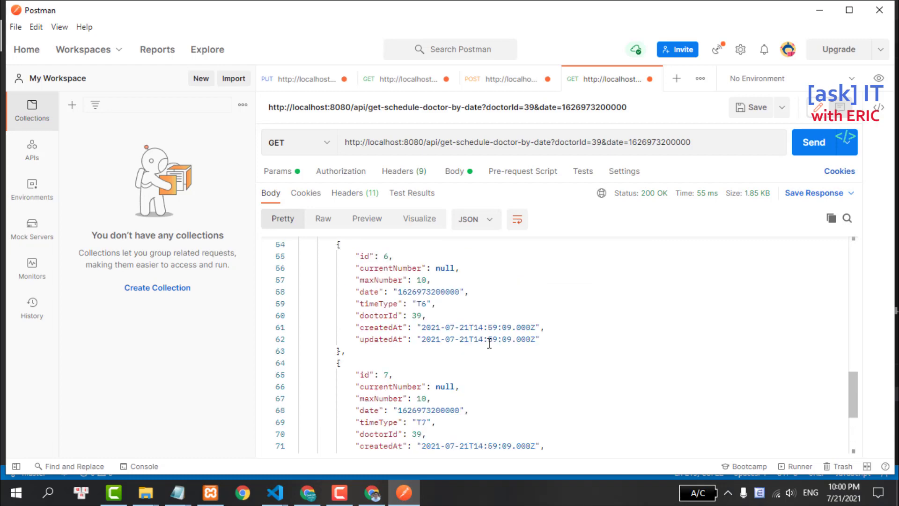
scroll(489, 343, up, 5)
scroll(489, 343, up, 5)
scroll(488, 343, up, 3)
scroll(488, 343, up, 1)
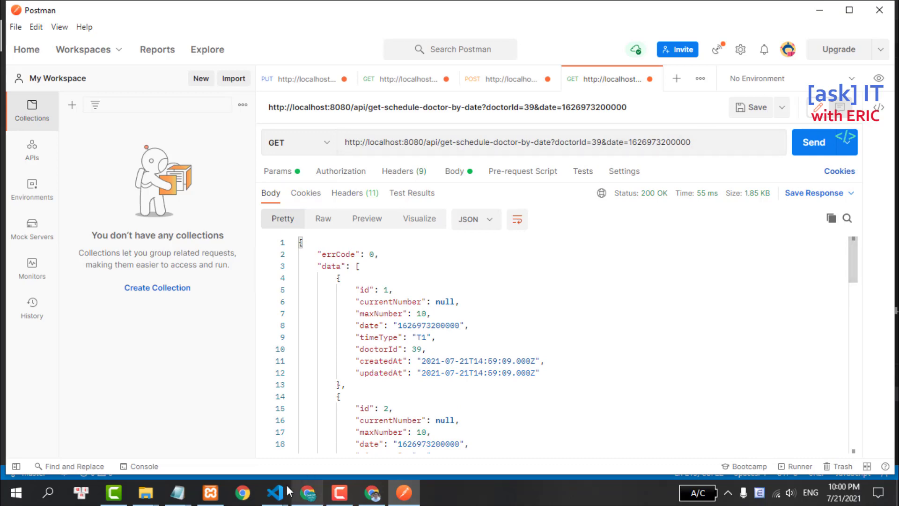
mouse_move(274, 492)
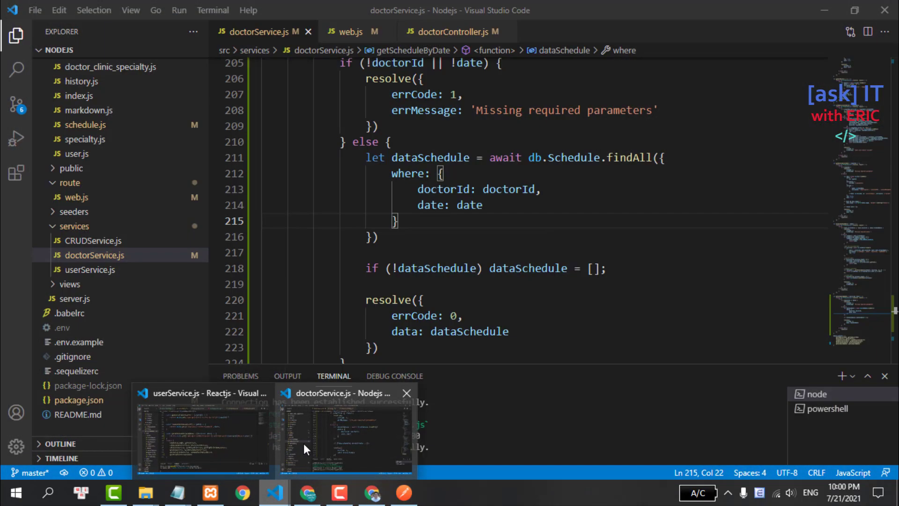
- Delete the unused moment import line from doctorService.js and save the file
click(303, 442)
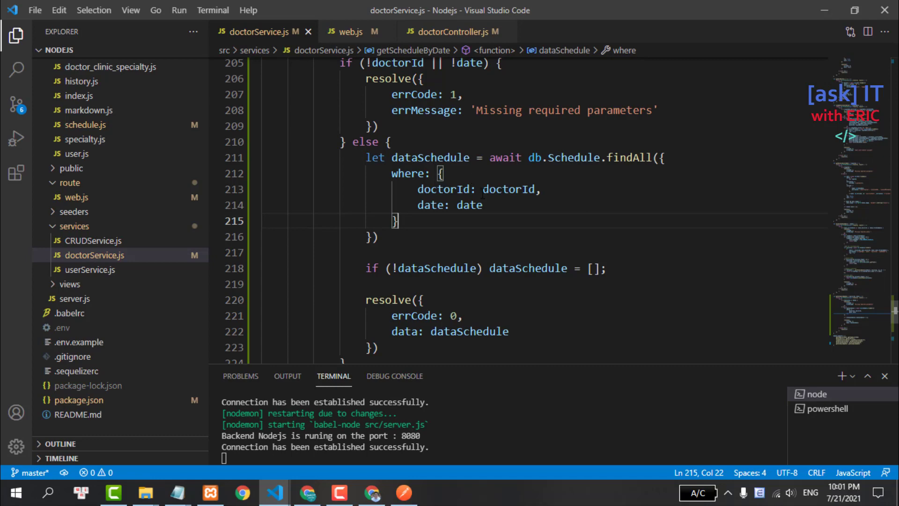
scroll(439, 196, up, 2)
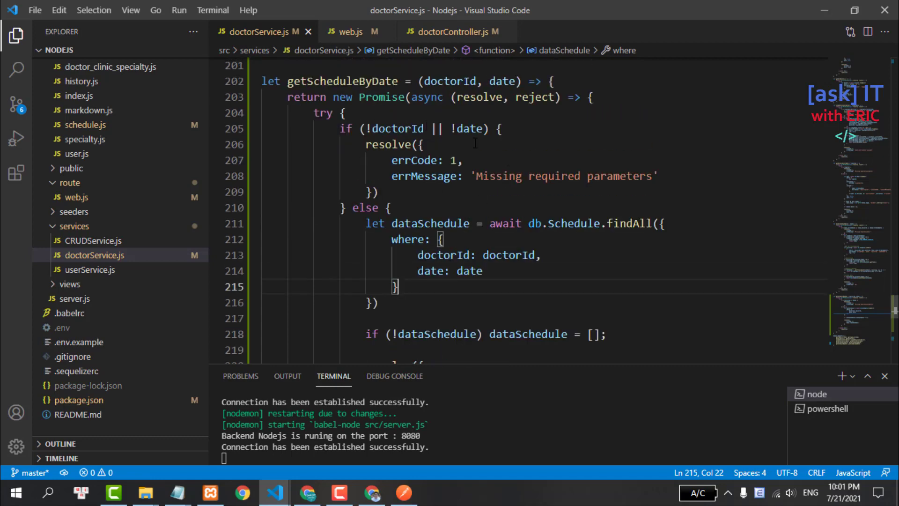
scroll(476, 270, down, 1)
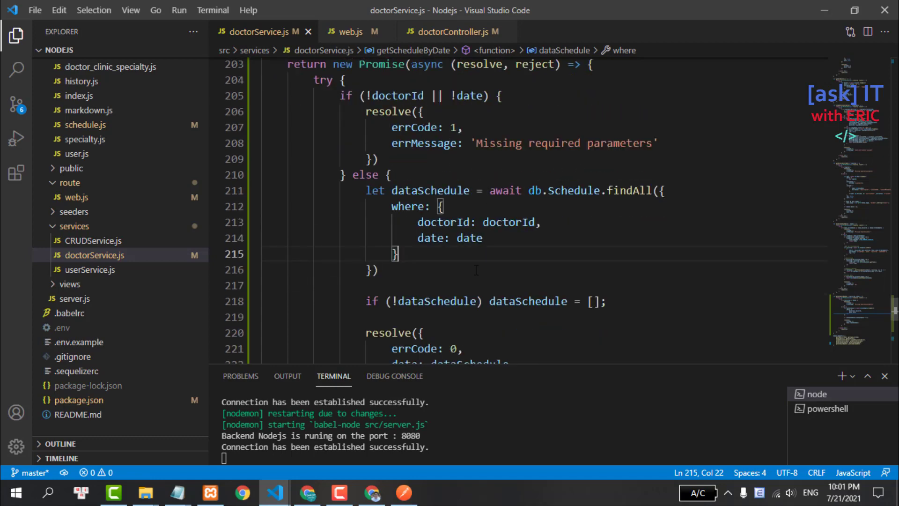
scroll(661, 167, down, 1)
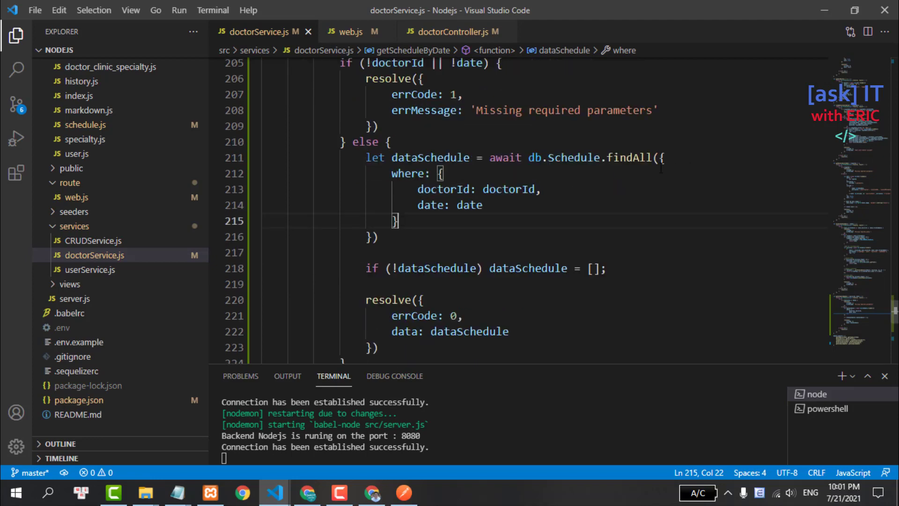
scroll(660, 168, up, 5)
drag(859, 291, 859, 70)
scroll(323, 132, up, 1)
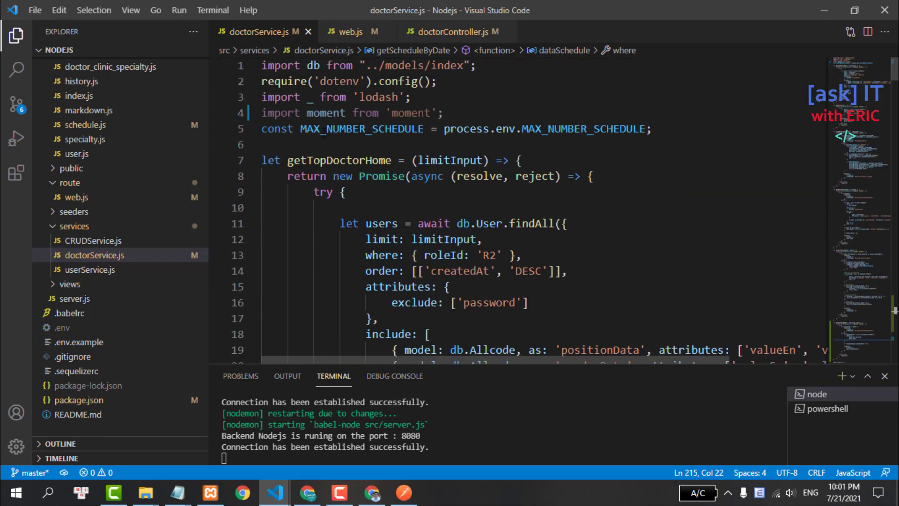
triple_click(361, 111)
key(BackSpace)
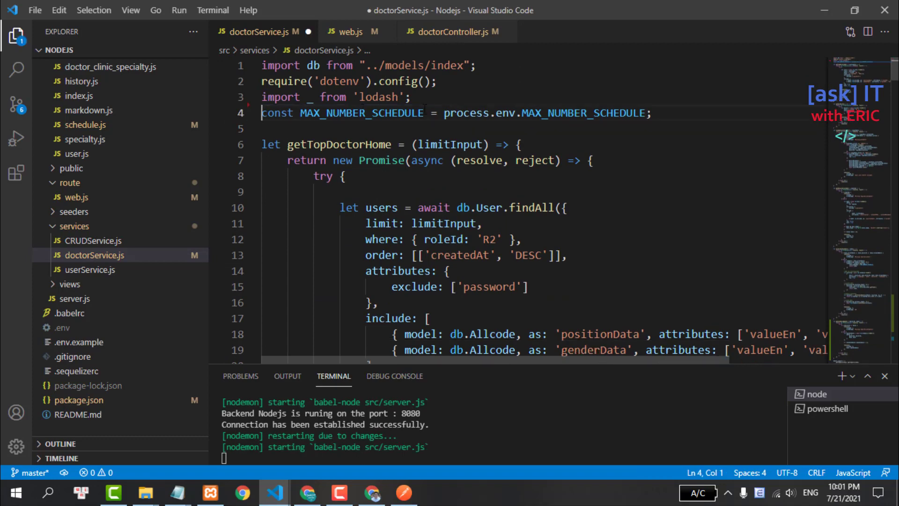
key(ctrl+s)
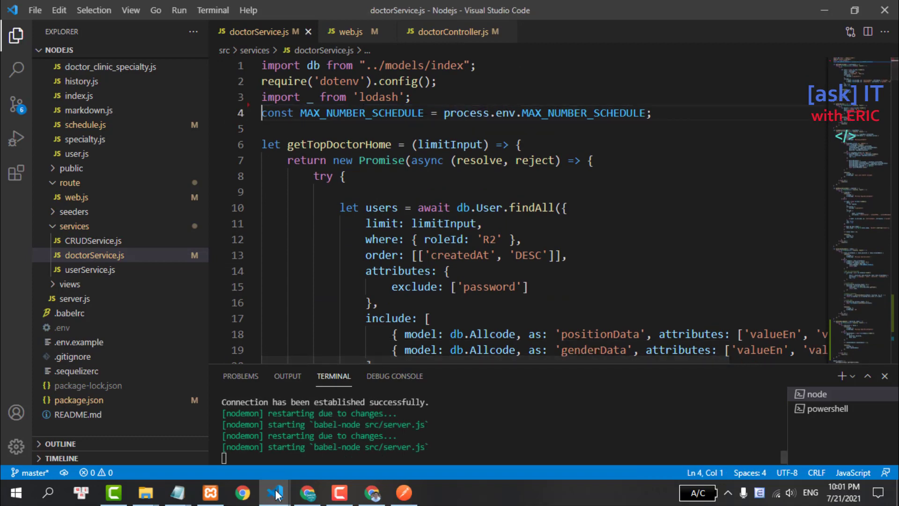
click(201, 438)
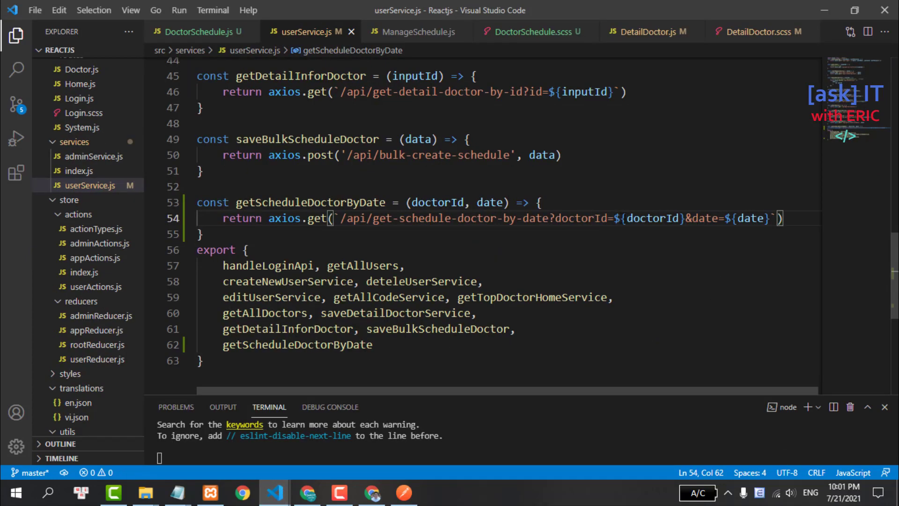
- Check getScheduleDoctorByDate in userService.js, then open a new line among DoctorSchedule.js's imports
click(653, 218)
double_click(290, 204)
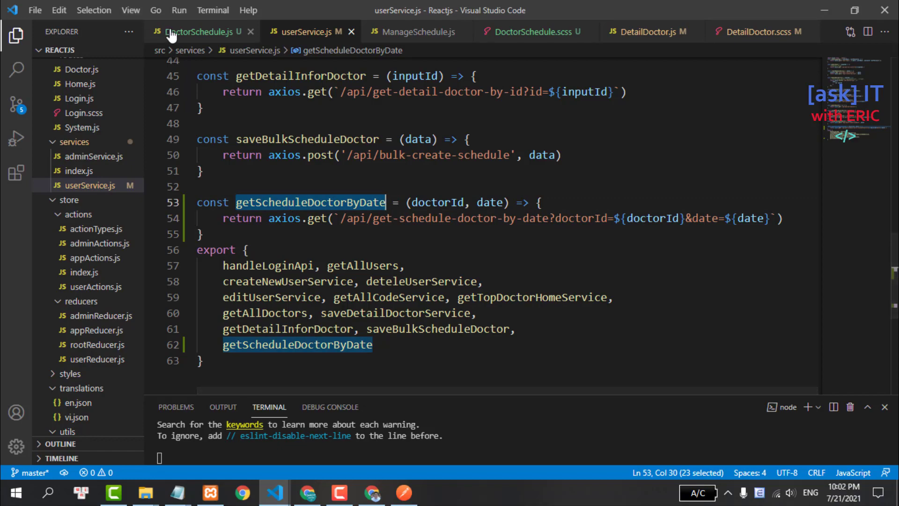
click(188, 32)
scroll(237, 162, up, 3)
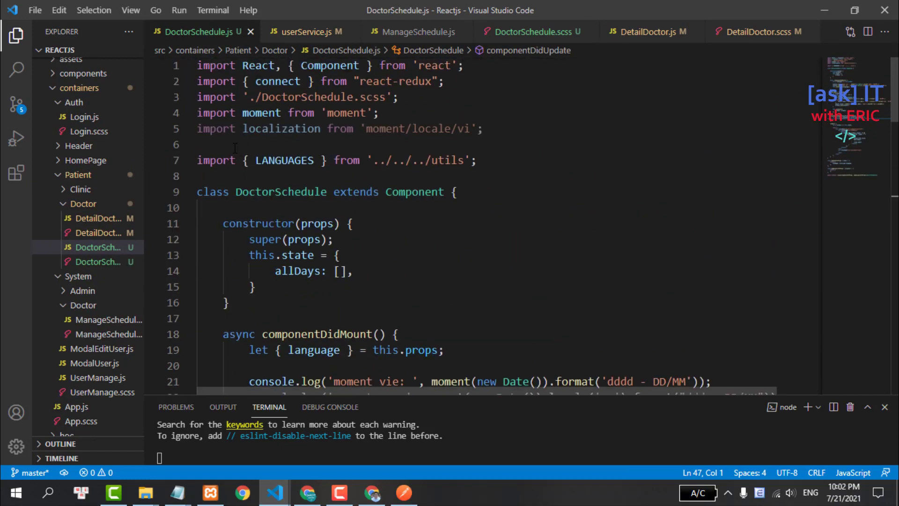
click(235, 144)
key(BackSpace)
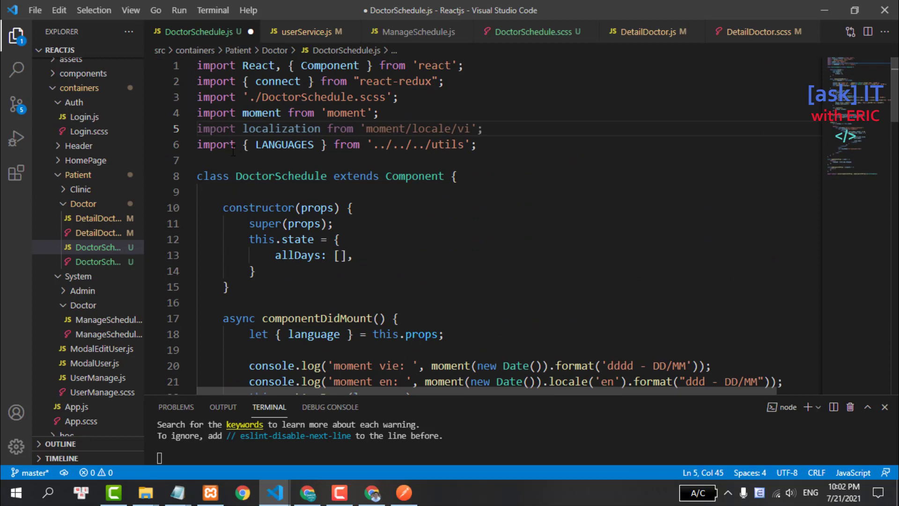
click(236, 176)
click(235, 160)
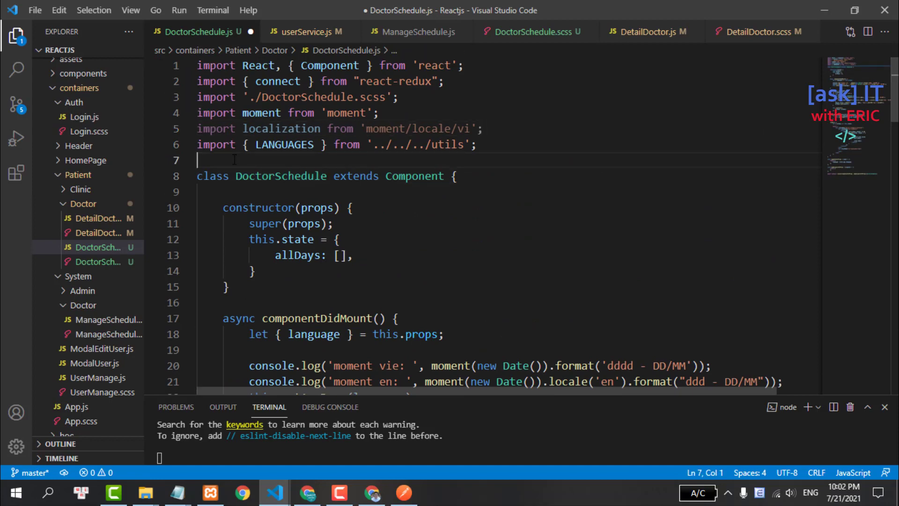
- Add import {getScheduleDoctorByDate} from '../../../services/userService'; to DoctorSchedule.js
text(import )
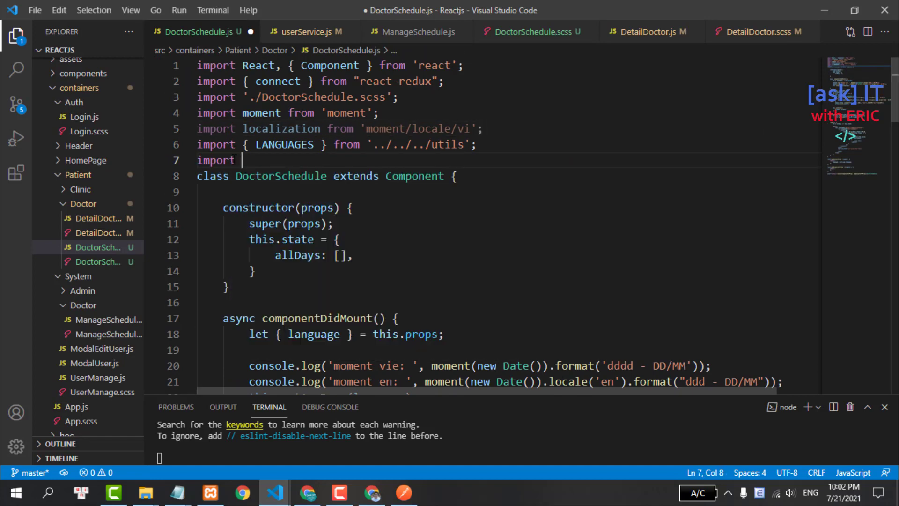
text({getScheduleDoctorByDate})
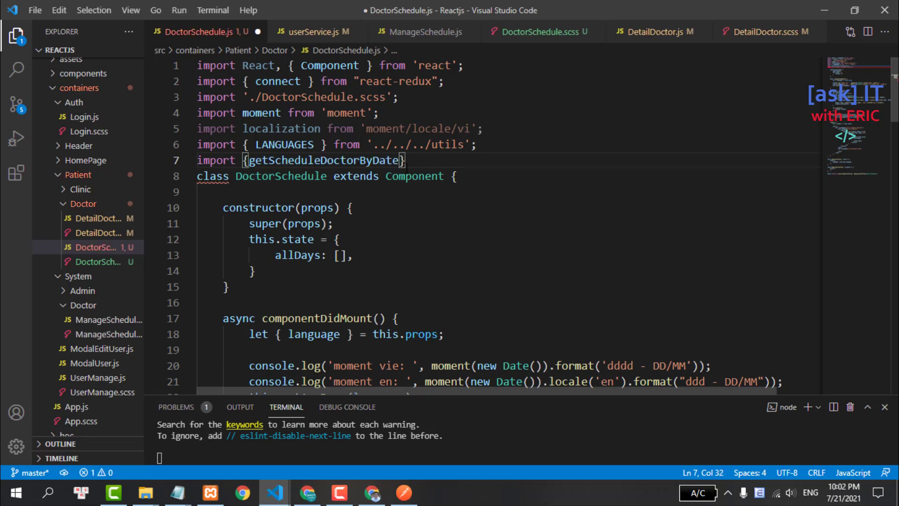
text( from ')
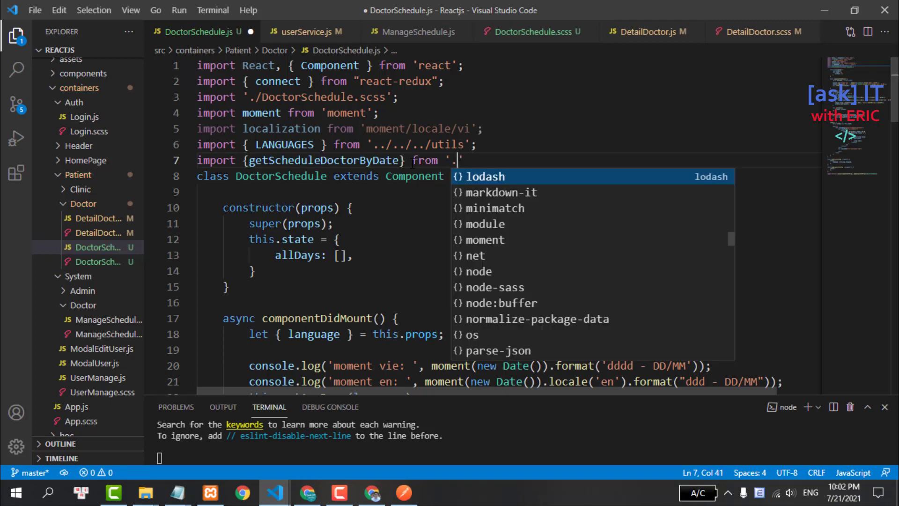
text(../../)
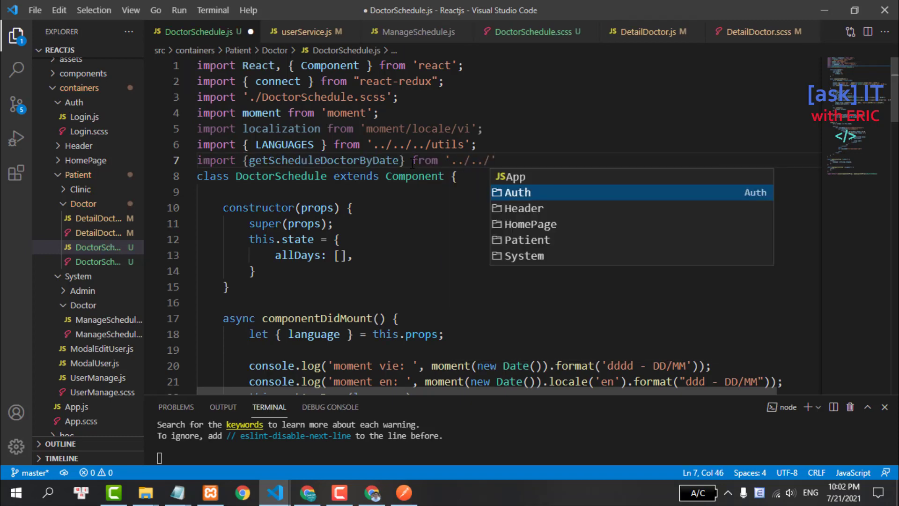
text(../s)
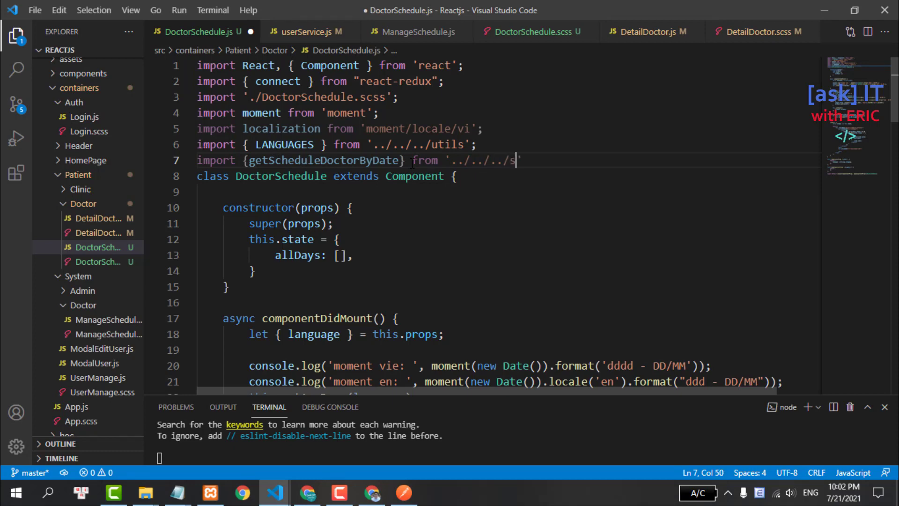
key(ctrl+space)
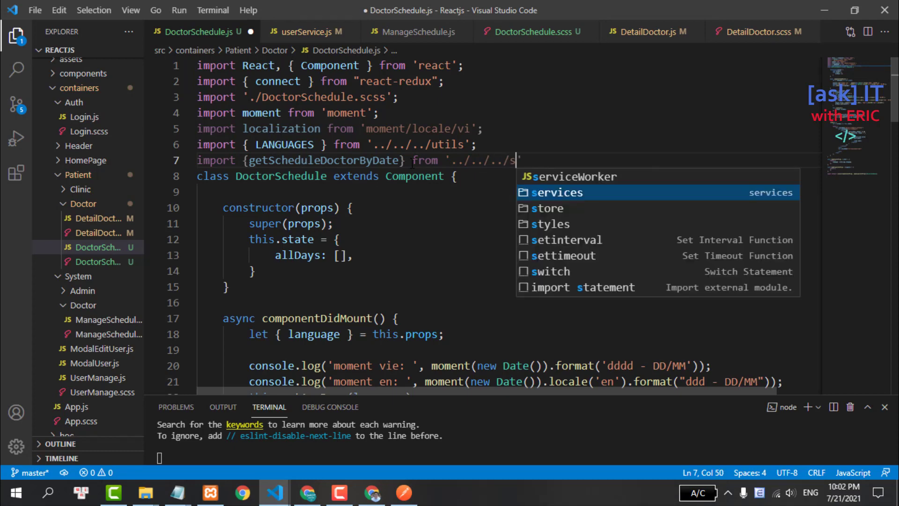
key(Return)
text(us)
key(Return)
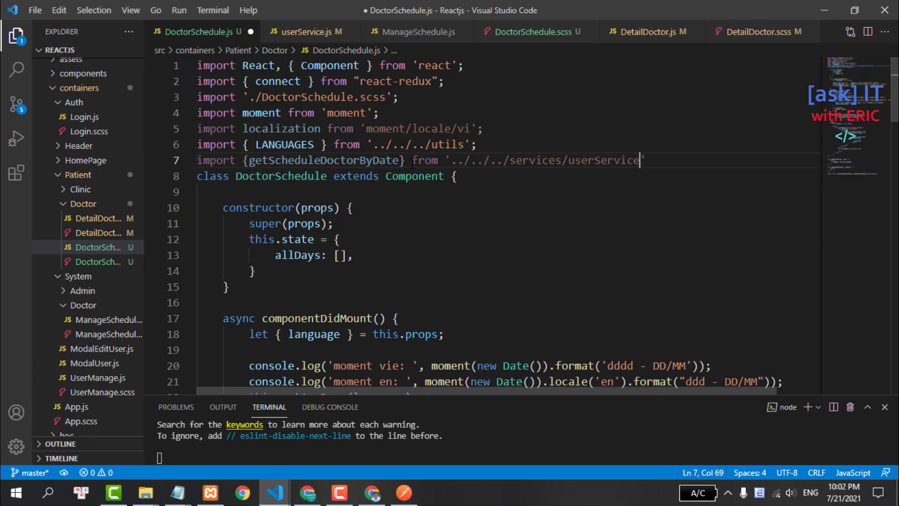
key(End)
text(;)
key(Return)
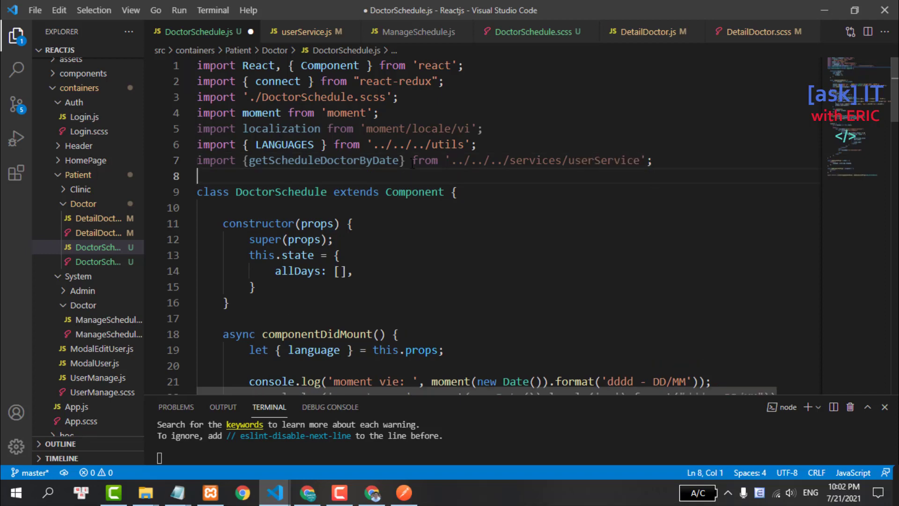
mouse_move(324, 160)
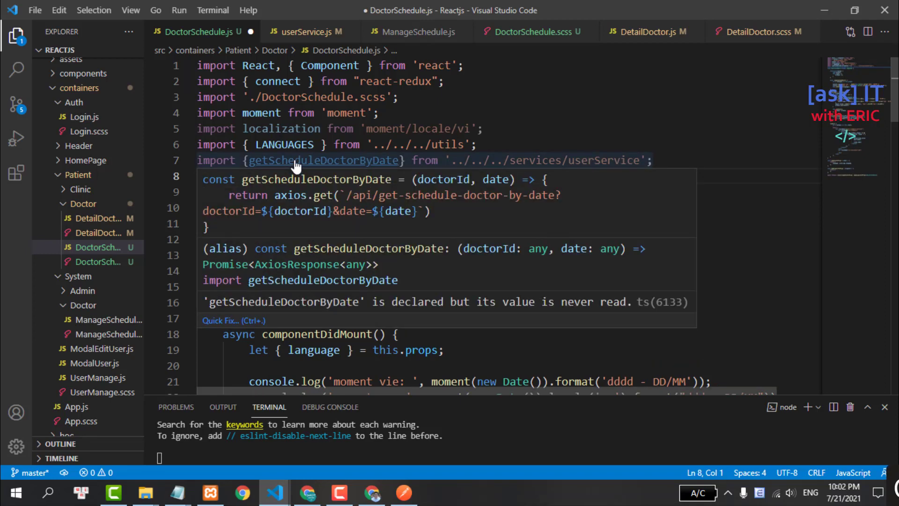
- Format the new import line with Shift+Alt+F and save DoctorSchedule.js
ctrl+click(295, 165)
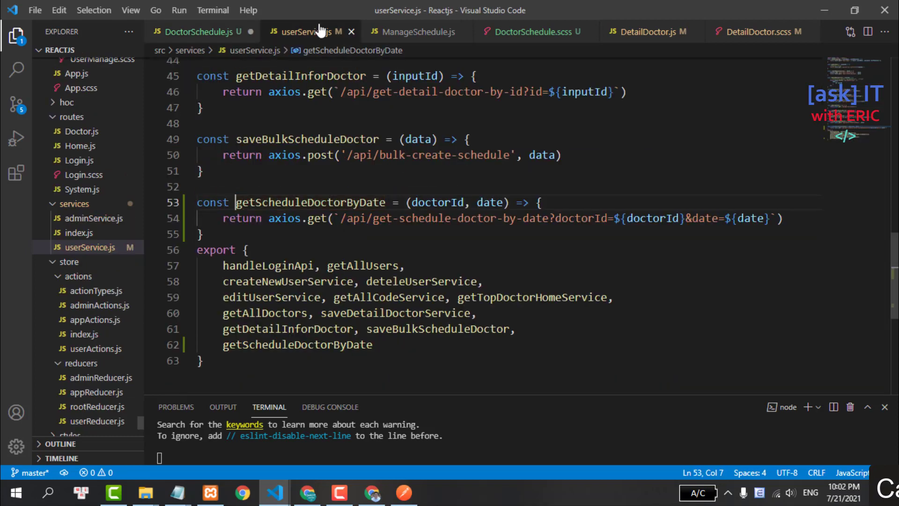
click(201, 32)
double_click(365, 160)
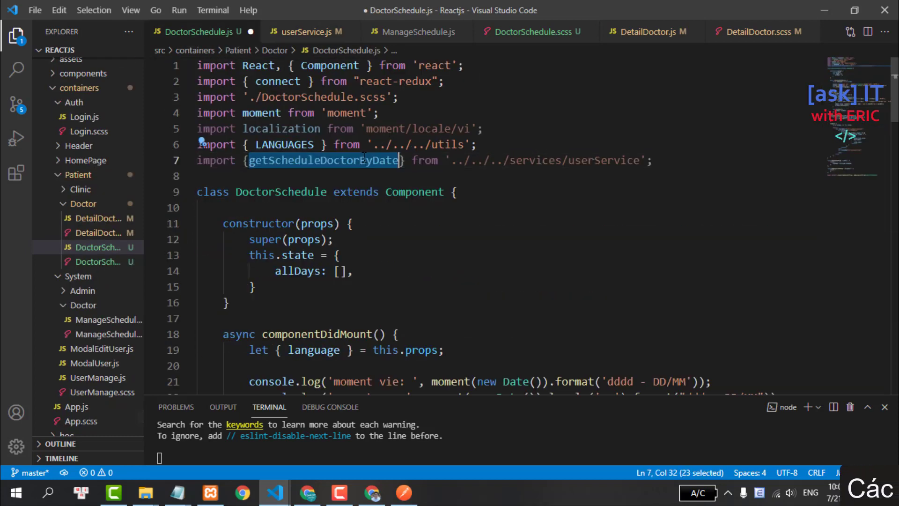
key(shift+alt+f)
key(ctrl+s)
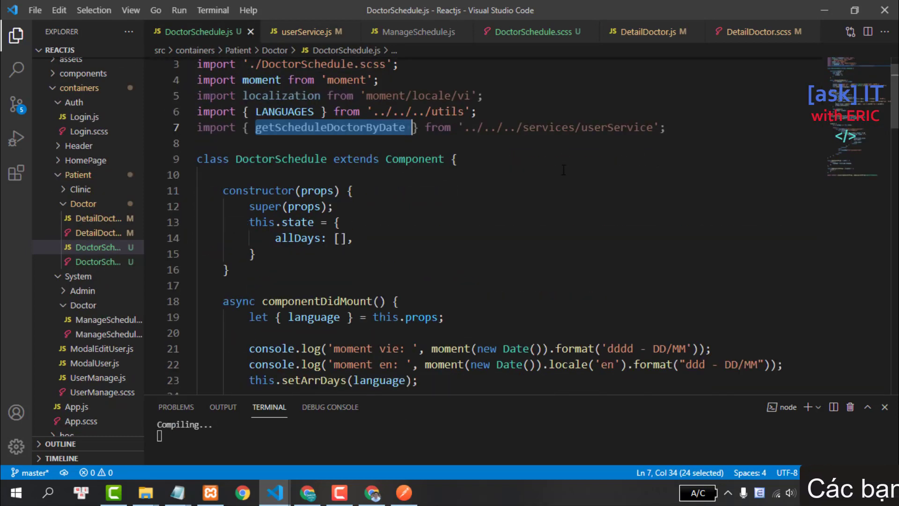
scroll(468, 187, down, 7)
scroll(564, 169, down, 2)
scroll(563, 169, down, 2)
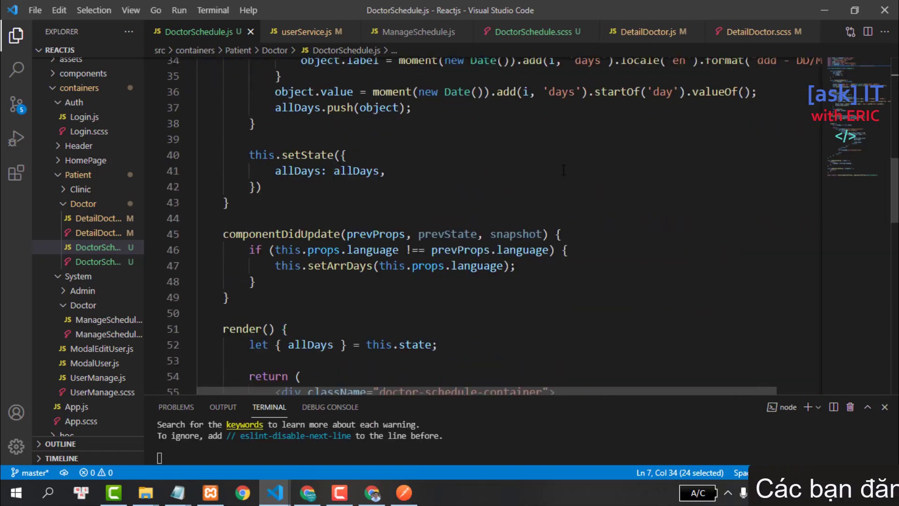
scroll(564, 169, down, 4)
scroll(287, 153, down, 2)
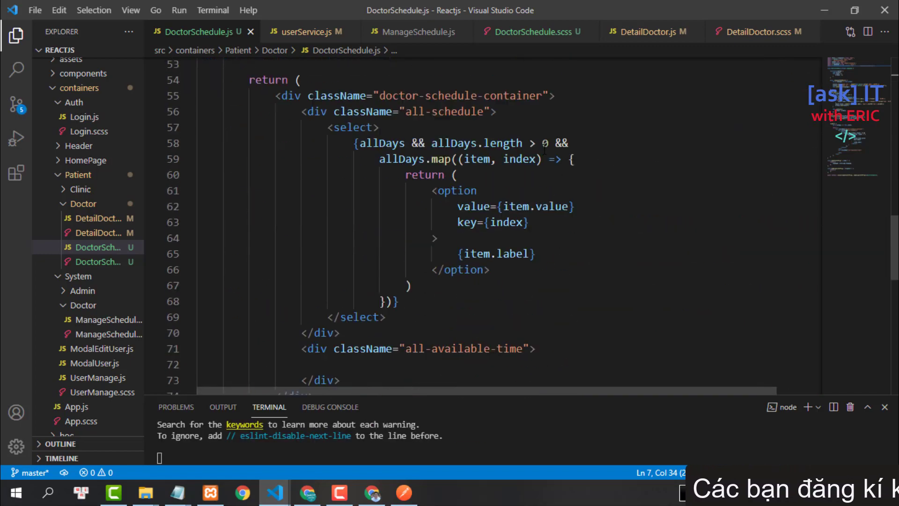
scroll(544, 150, down, 3)
scroll(434, 164, up, 4)
scroll(433, 164, up, 4)
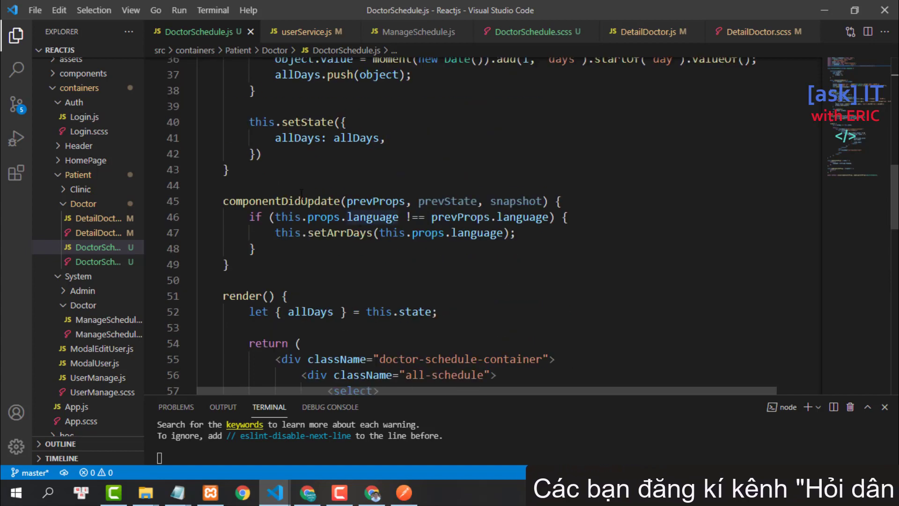
scroll(355, 197, up, 4)
- Make setArrDays async and add 'let res = await getScheduleDoctorByDate(' after the day loop
click(297, 289)
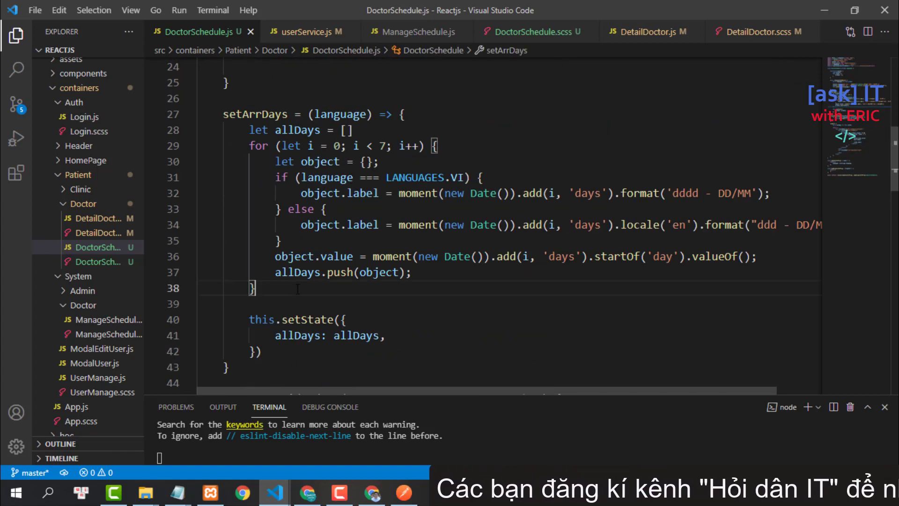
key(Return)
key(Return)
text(getScheduleDoctorByDate)
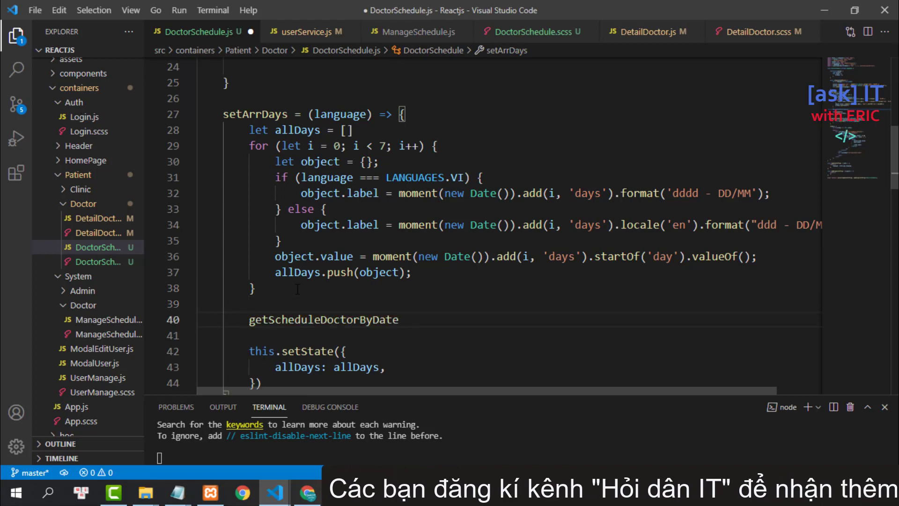
text(()
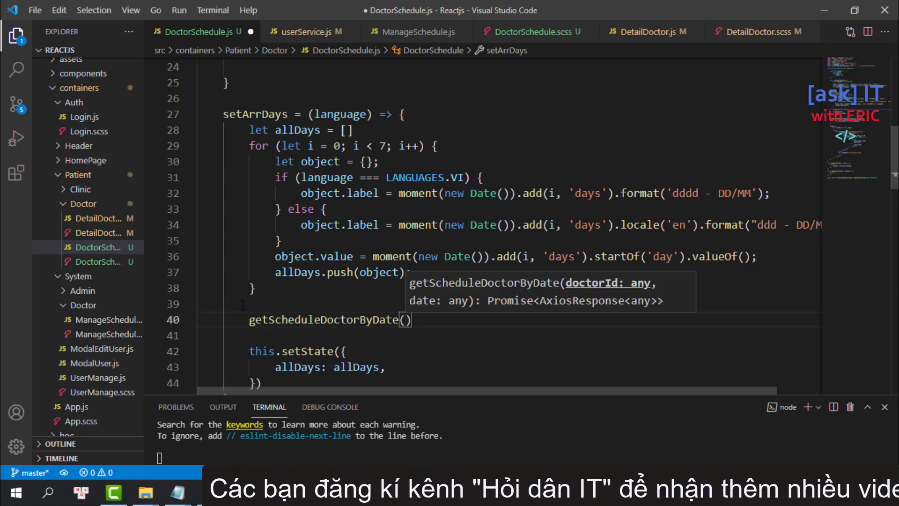
click(246, 319)
text(let res )
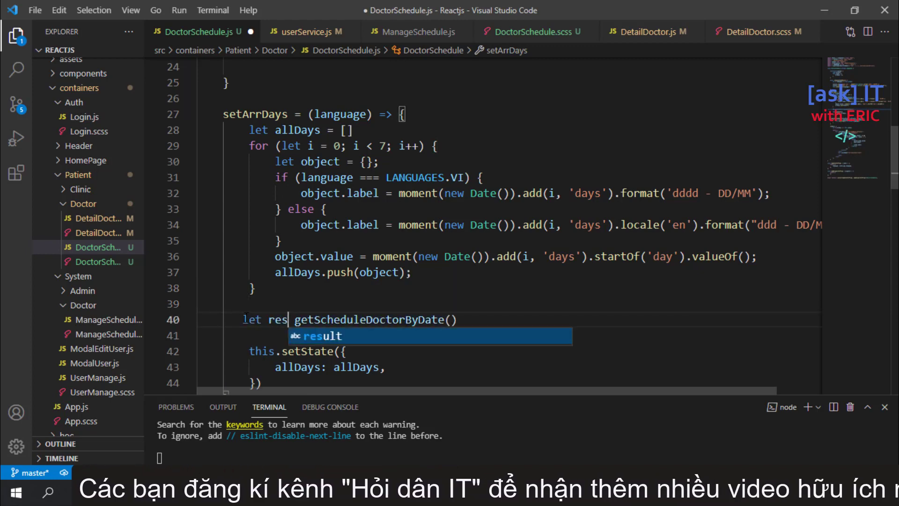
text(=)
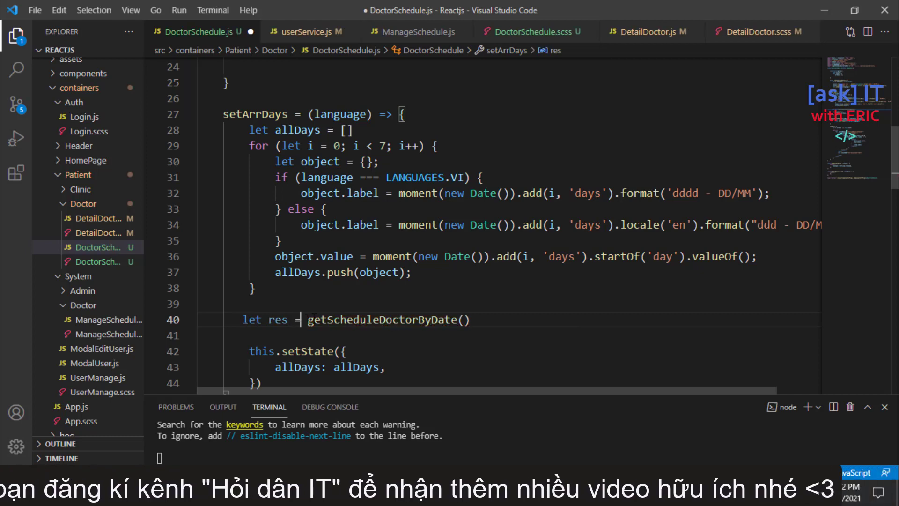
click(309, 114)
text(as)
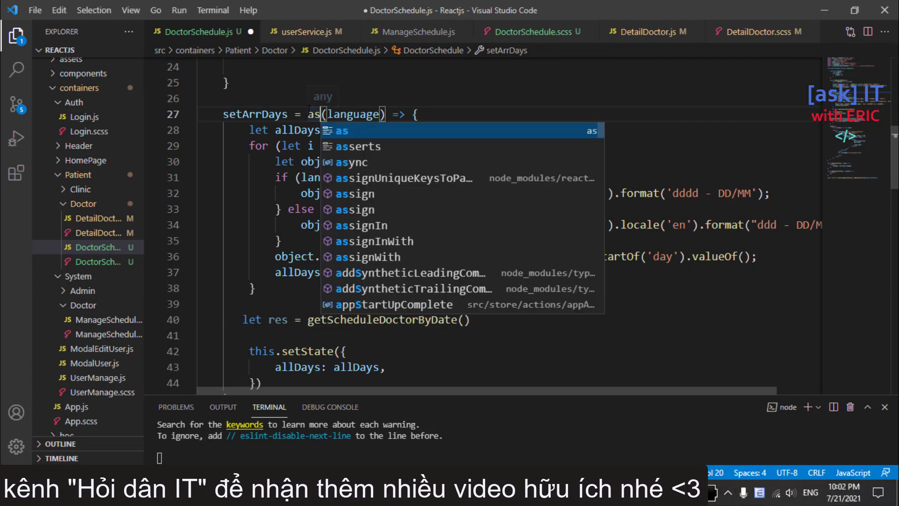
text(ync)
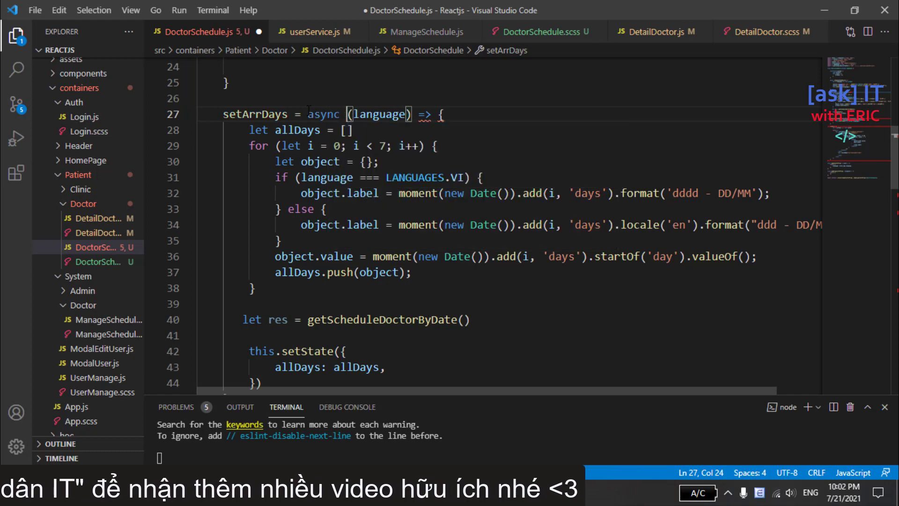
click(307, 319)
text(aa)
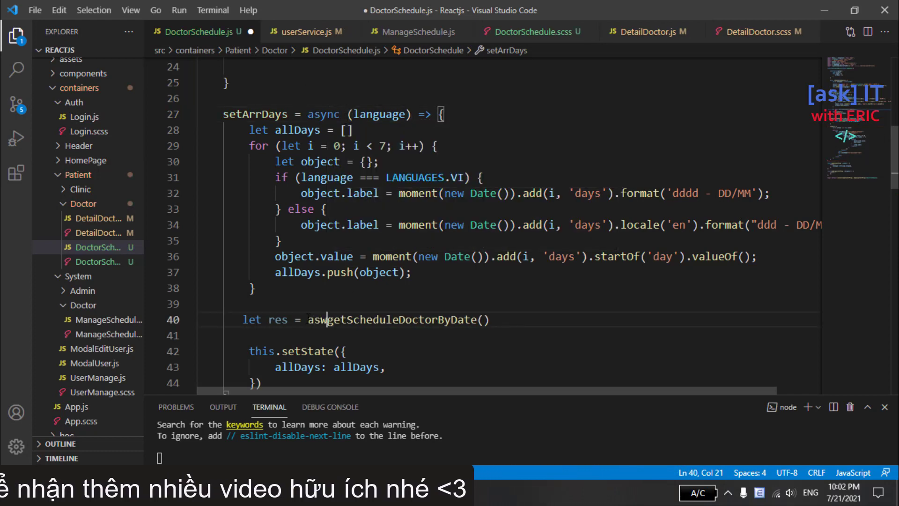
key(BackSpace)
text(w)
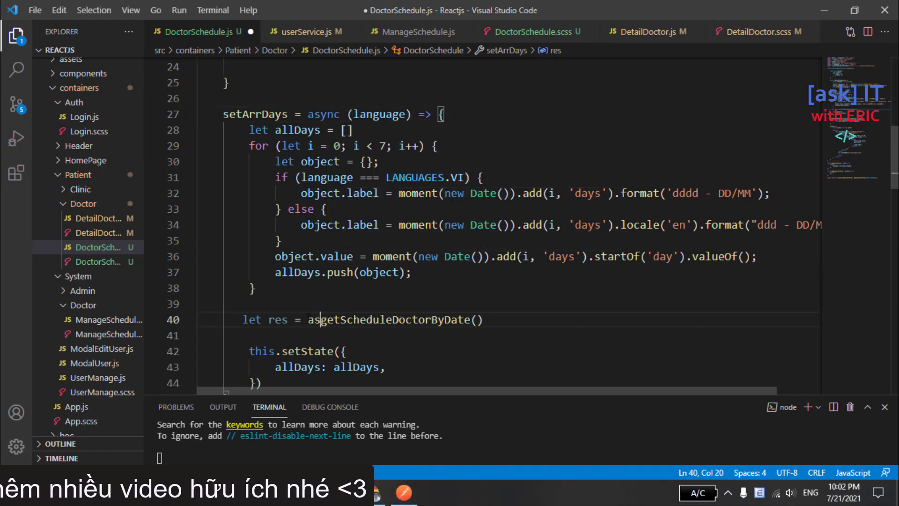
text(ait)
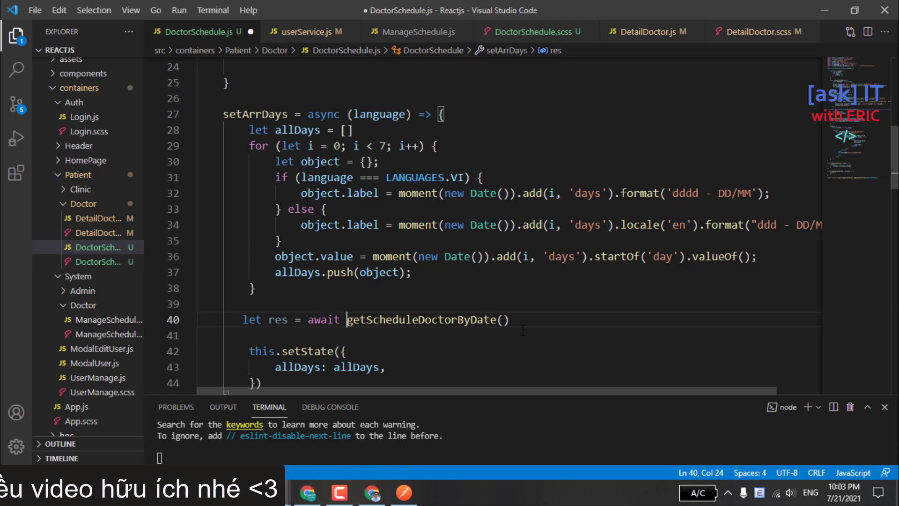
click(500, 318)
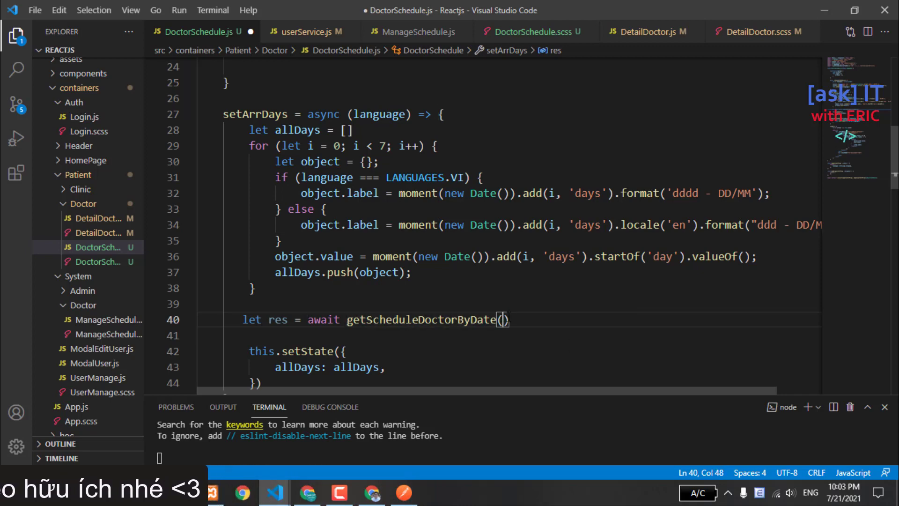
click(404, 493)
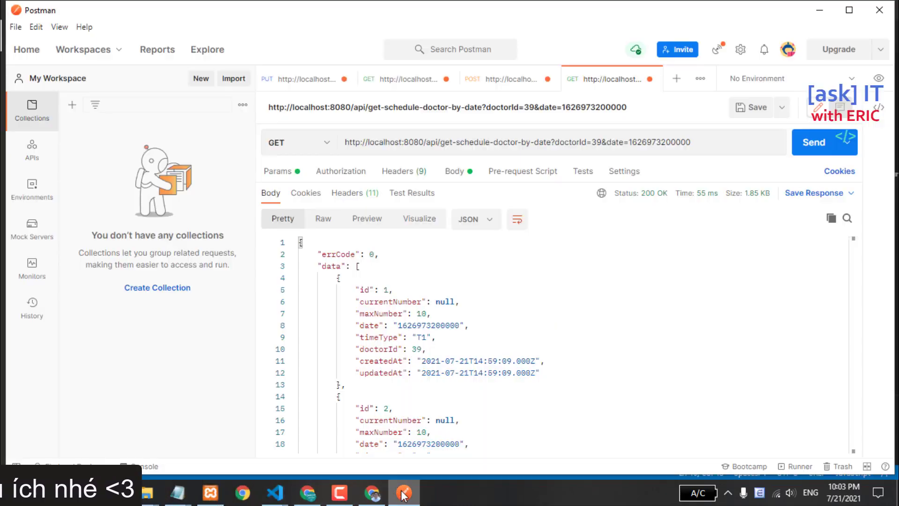
click(403, 492)
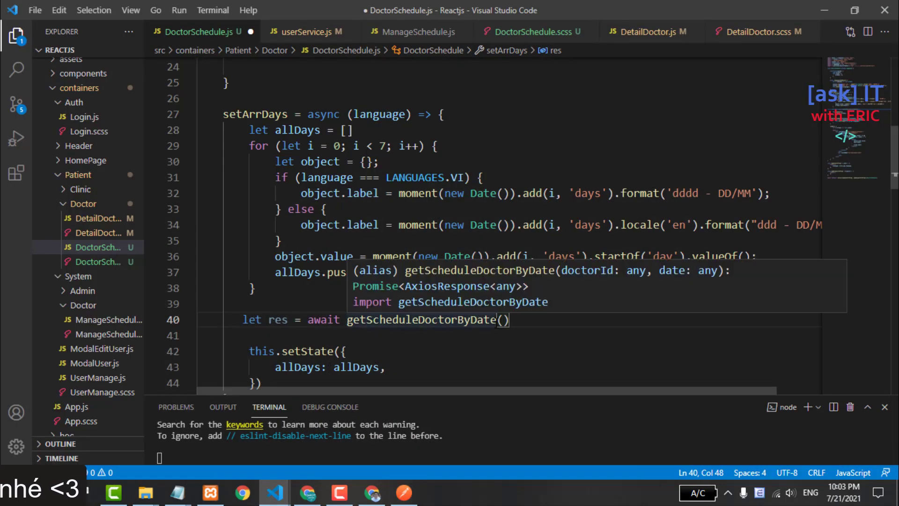
text(39,)
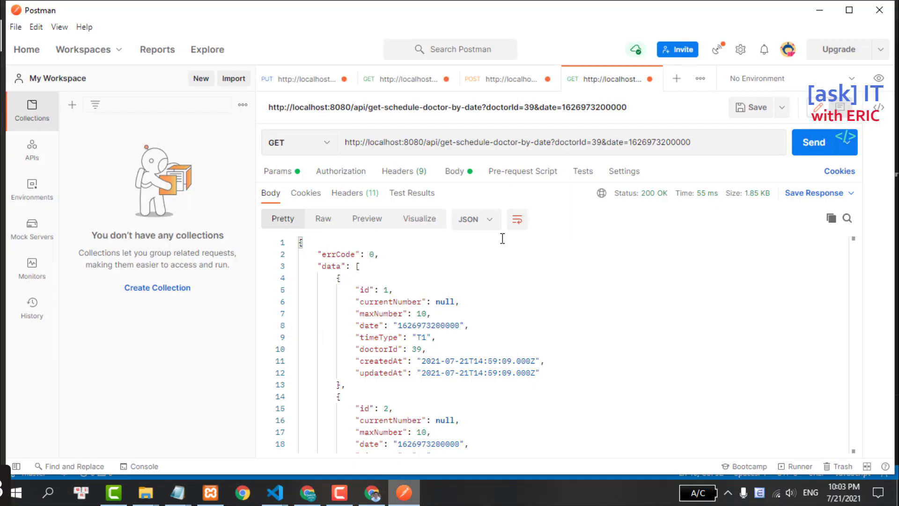
click(403, 493)
drag(691, 142, 629, 141)
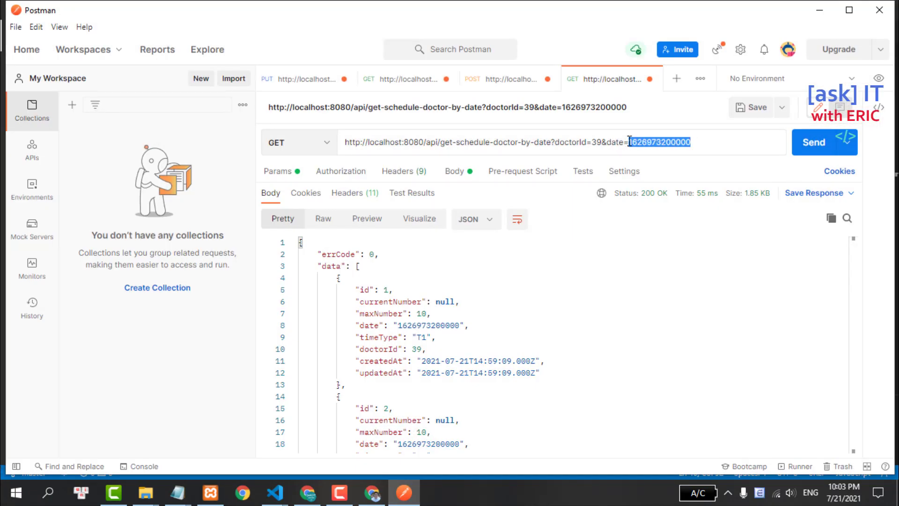
click(274, 492)
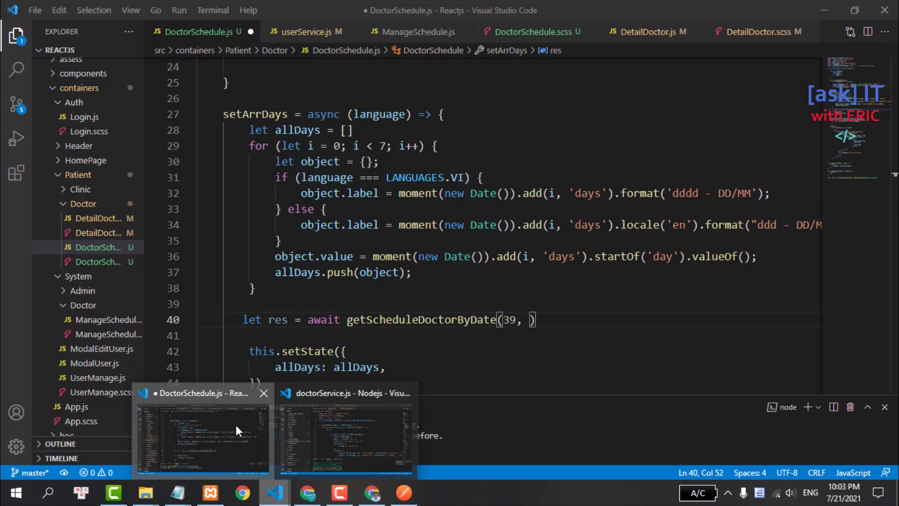
click(235, 425)
key(ctrl+v)
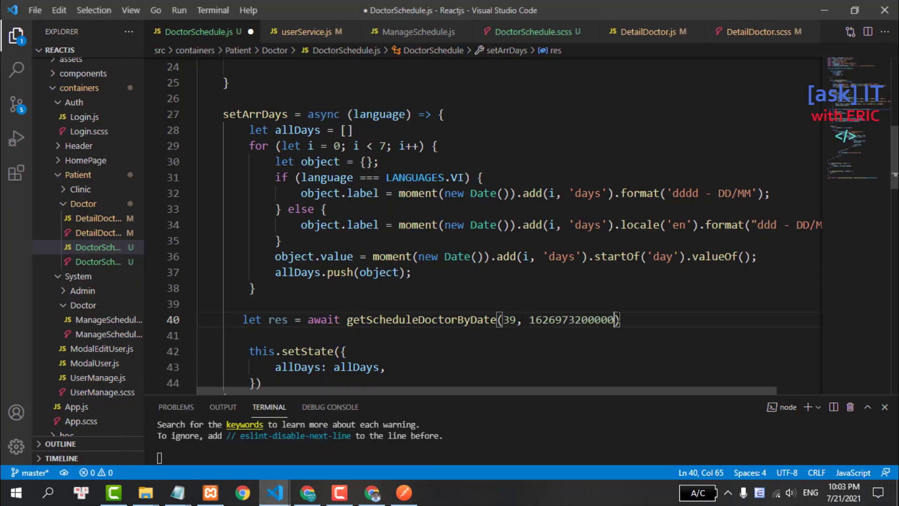
key(End)
text(;)
- Log res with the label 'check res schedule from react: ' and save DoctorSchedule.js
key(Return)
text(console.log()
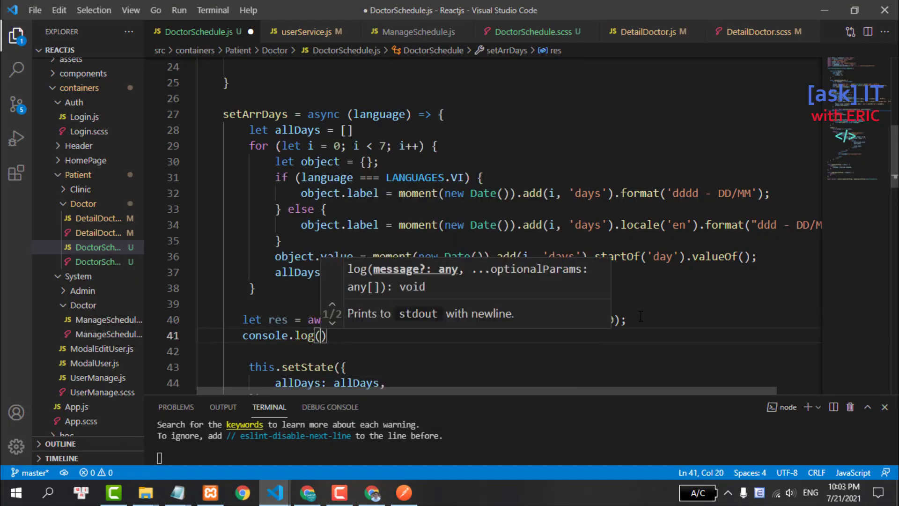
text('check res )
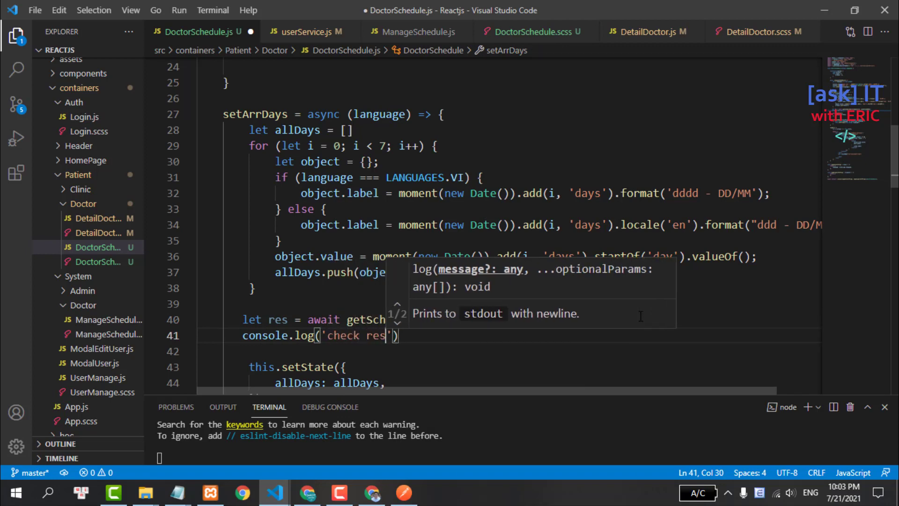
text(sch)
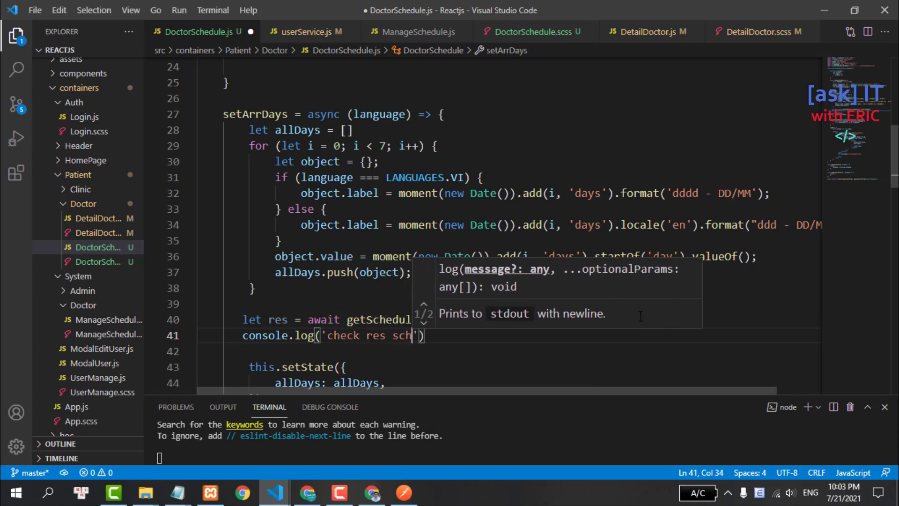
text(edule form)
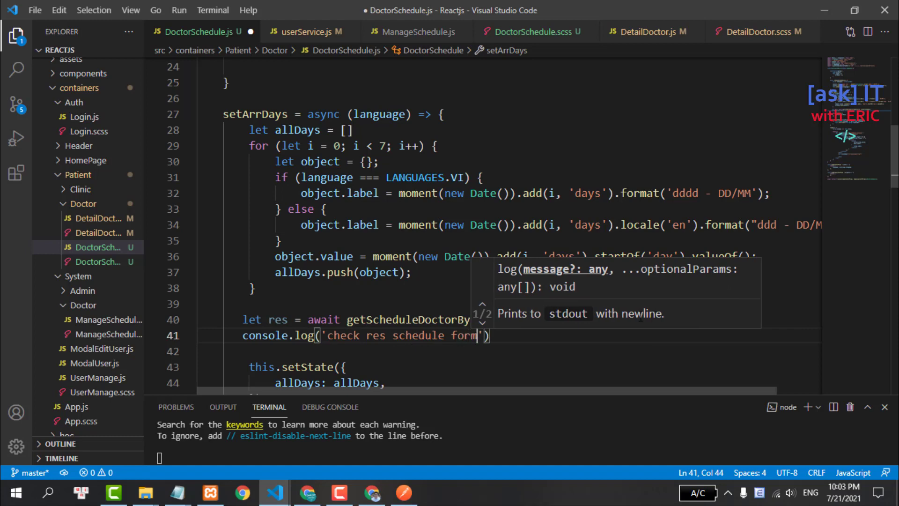
key(BackSpace)
key(BackSpace)
key(BackSpace)
text(rom react)
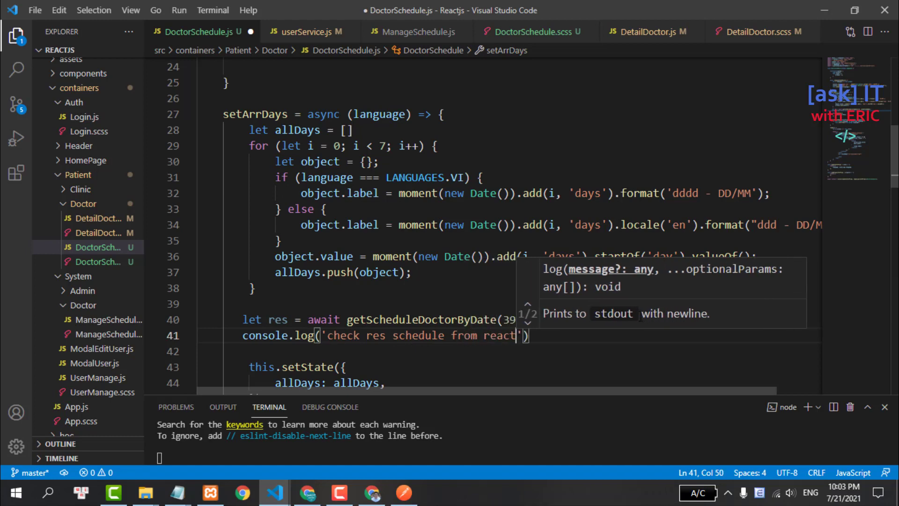
text(: ', res)
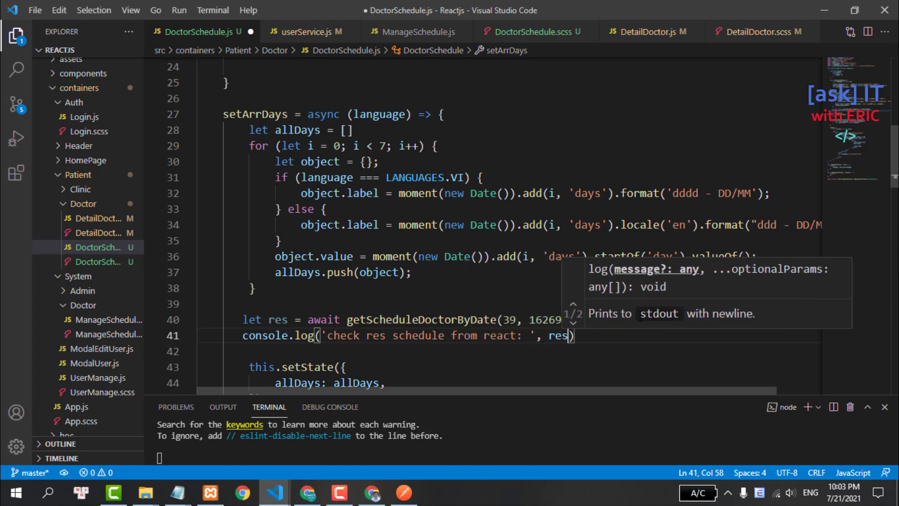
click(464, 319)
key(ctrl+s)
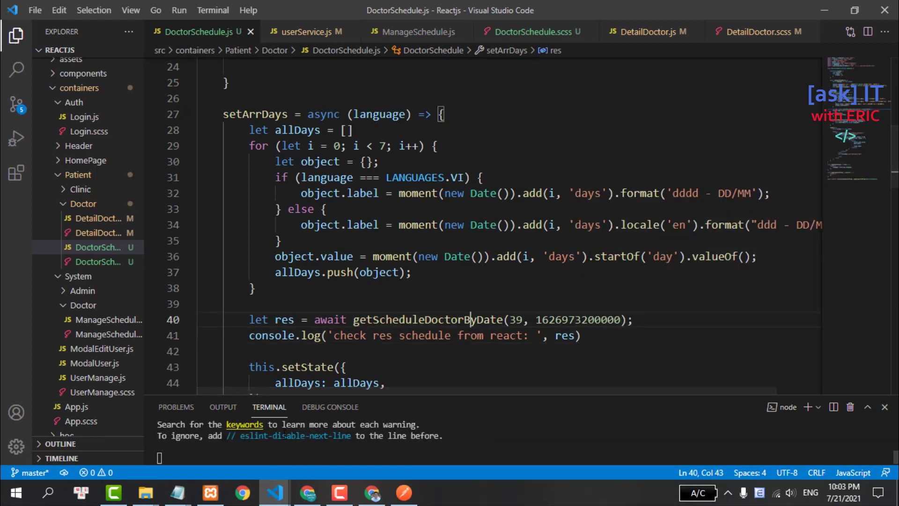
click(308, 493)
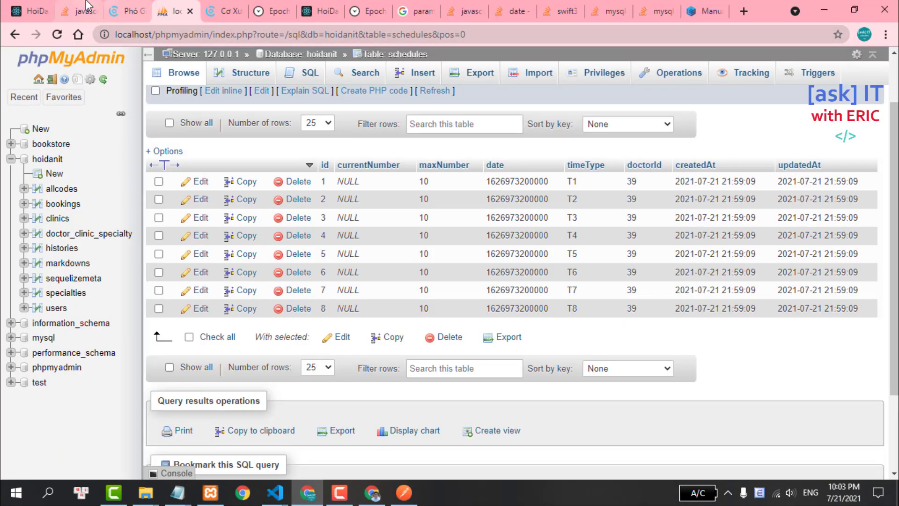
- Show the console in the BookingCare tab, load /home, and open a doctor's detail page
click(28, 11)
click(114, 232)
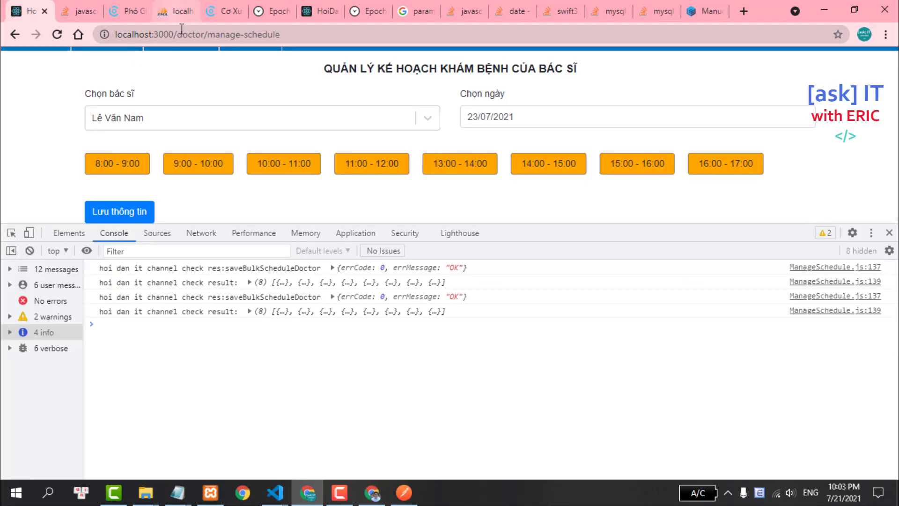
drag(300, 35, 179, 44)
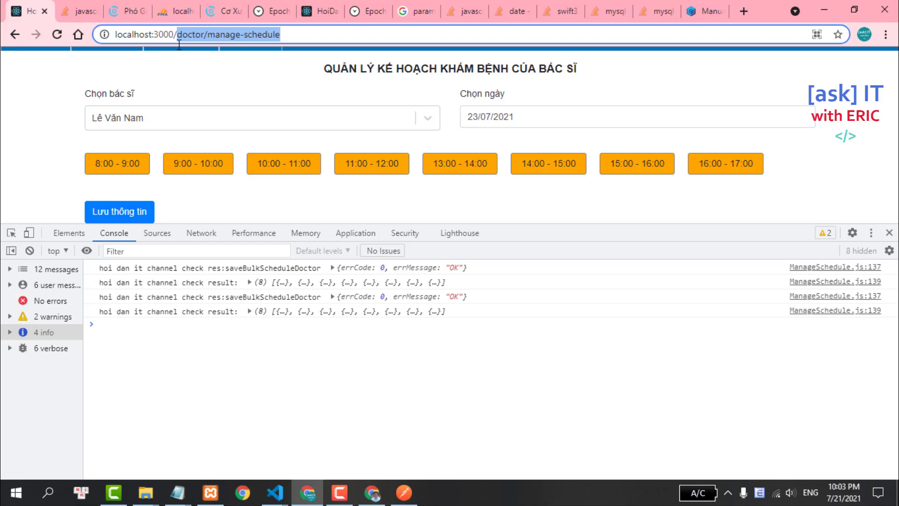
text(home)
key(Return)
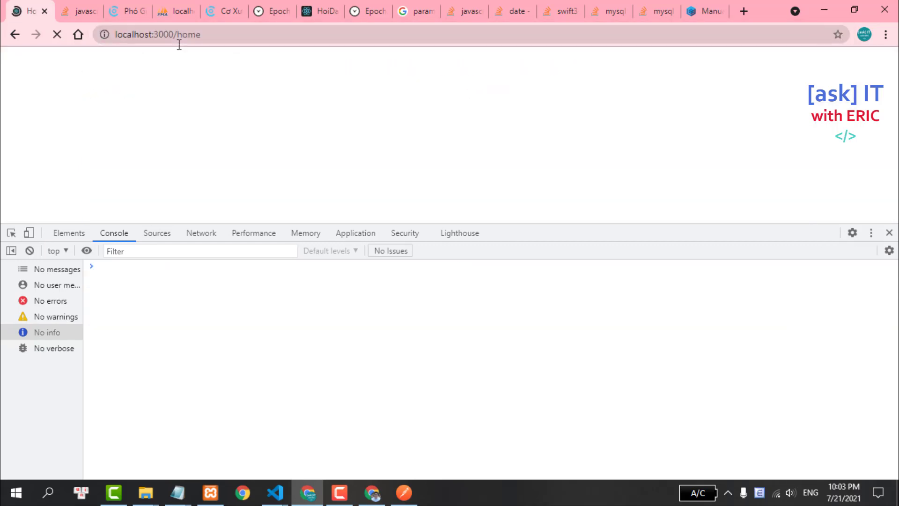
scroll(310, 168, down, 5)
scroll(310, 168, down, 3)
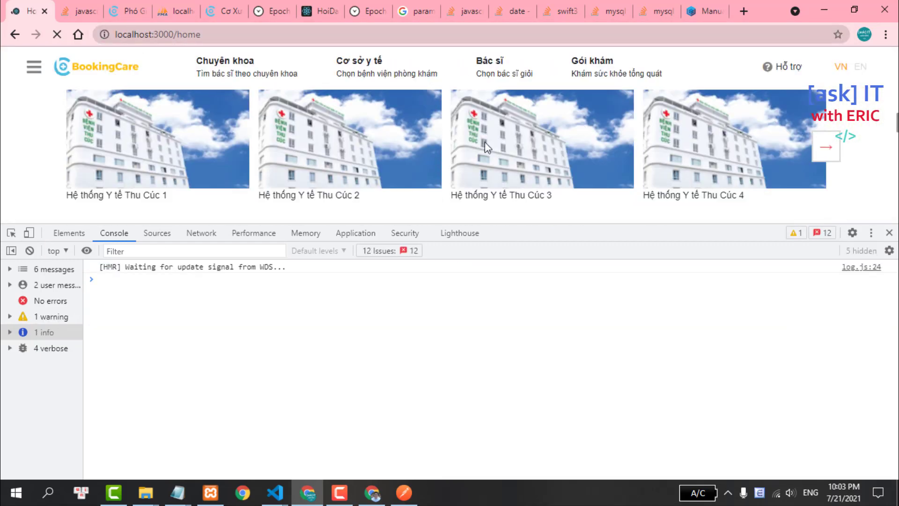
scroll(310, 168, down, 3)
scroll(124, 175, down, 2)
scroll(124, 175, down, 2)
click(170, 120)
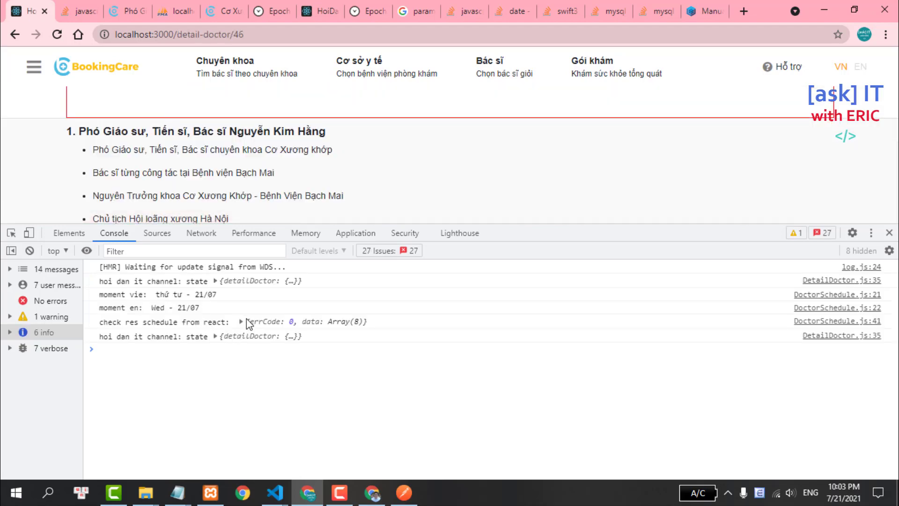
- Expand the logged schedule response and its data array to show the 8 rows
click(241, 321)
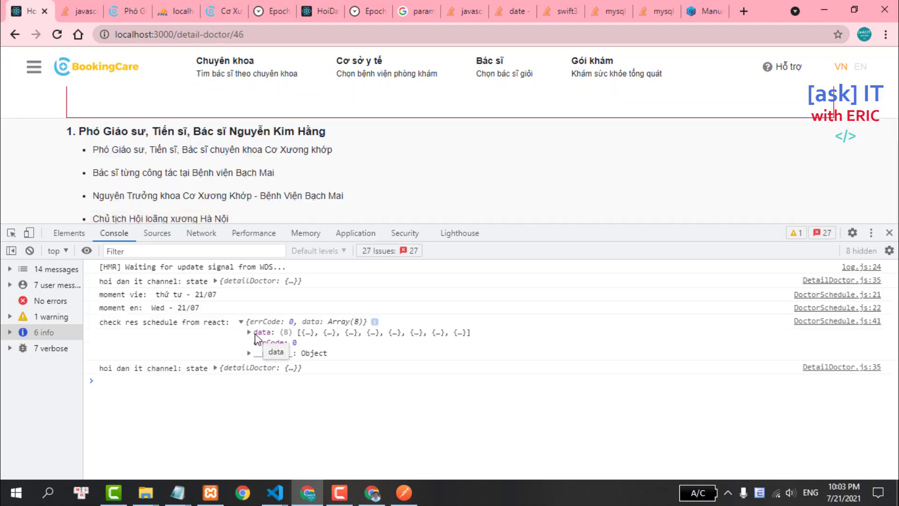
click(249, 332)
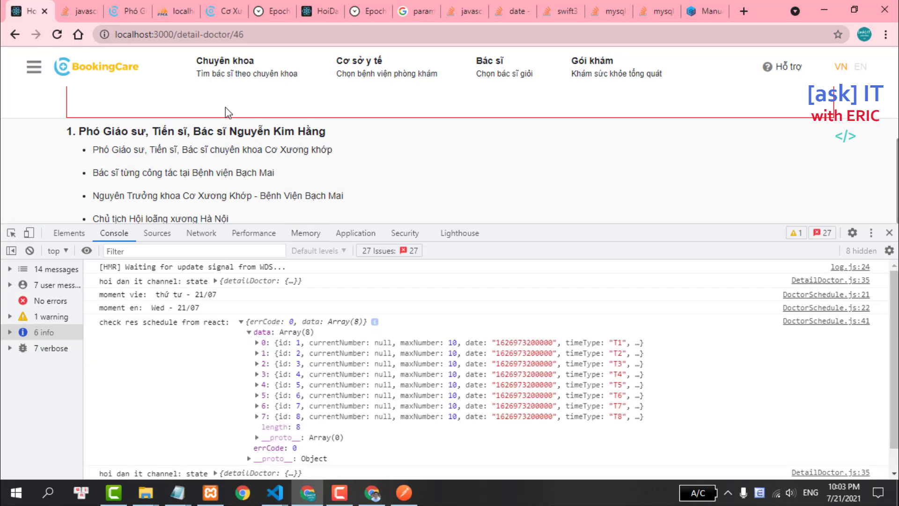
scroll(152, 136, up, 6)
scroll(151, 135, down, 1)
- Choose thứ sáu - 23/07, then thứ hai - 26/07, in the schedule date dropdown
click(143, 120)
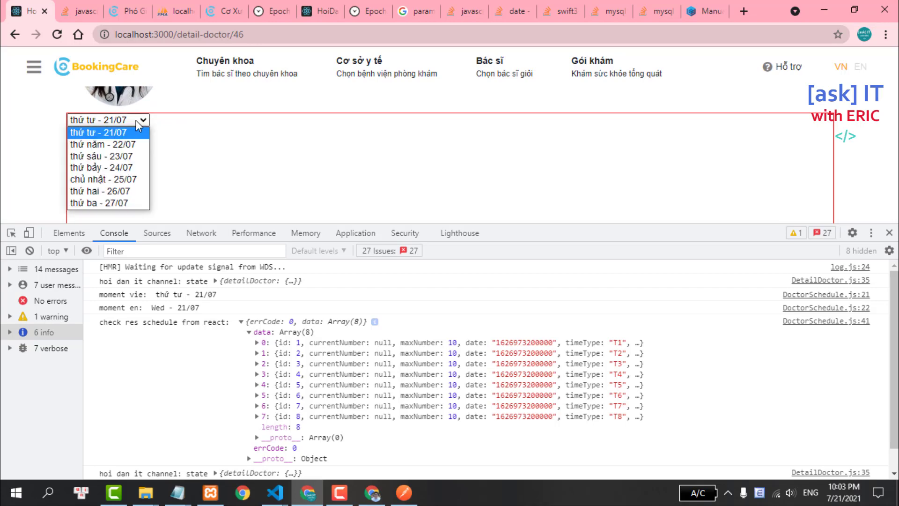
click(103, 160)
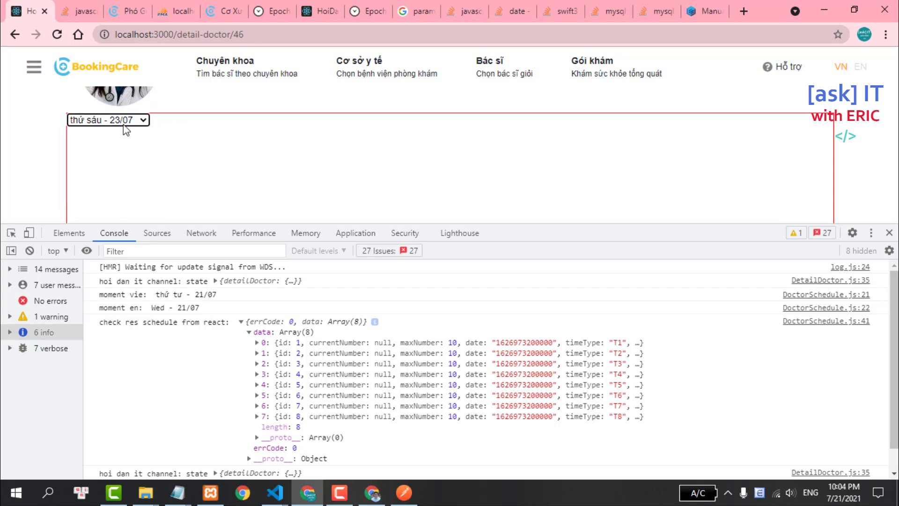
click(125, 123)
click(125, 191)
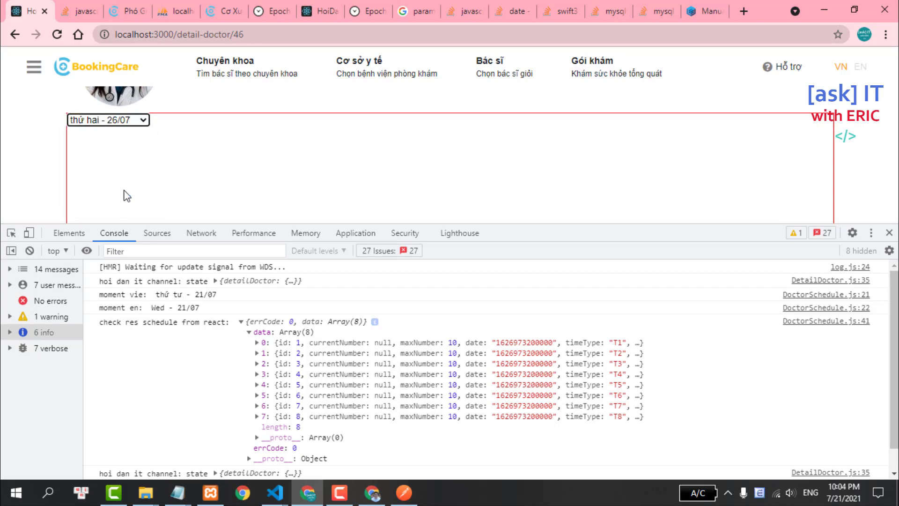
click(140, 120)
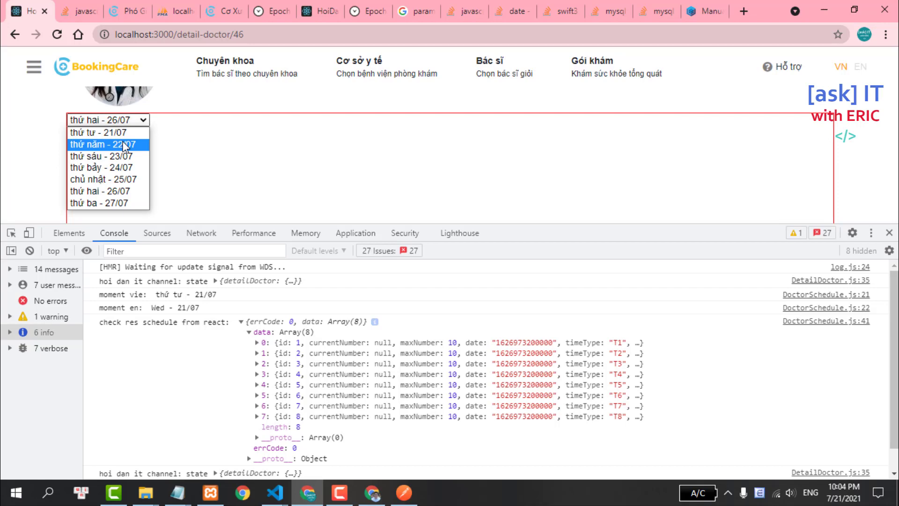
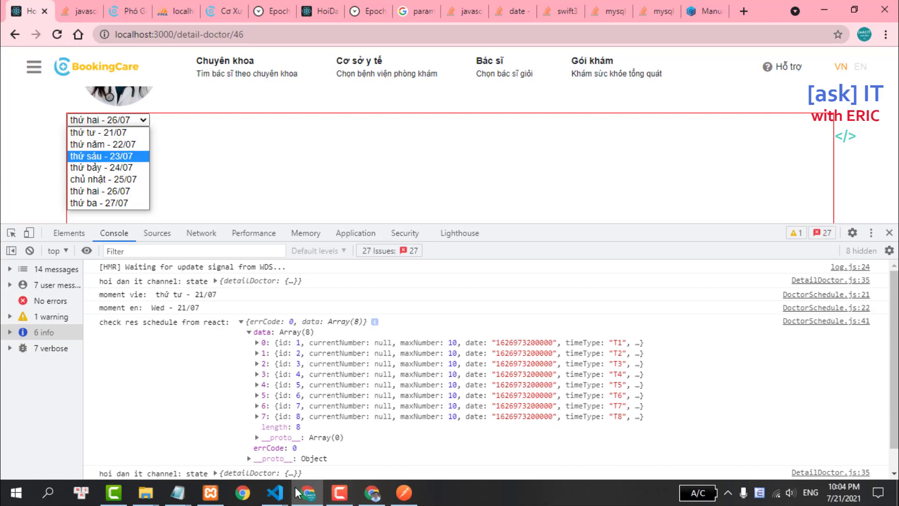
- Switch from Chrome's logged schedule results back to the Visual Studio Code windows
click(275, 492)
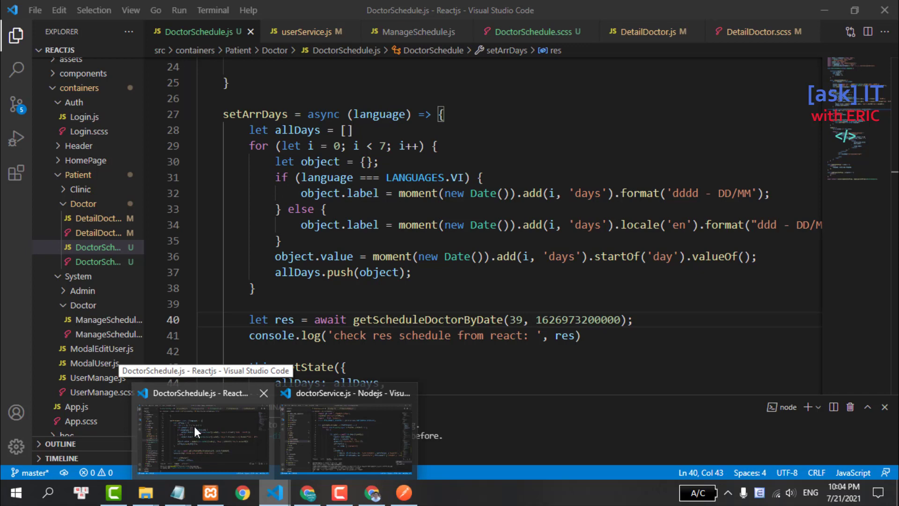
- Start an onChange arrow function calling handleOnChageSelect on the date select in render()
click(207, 424)
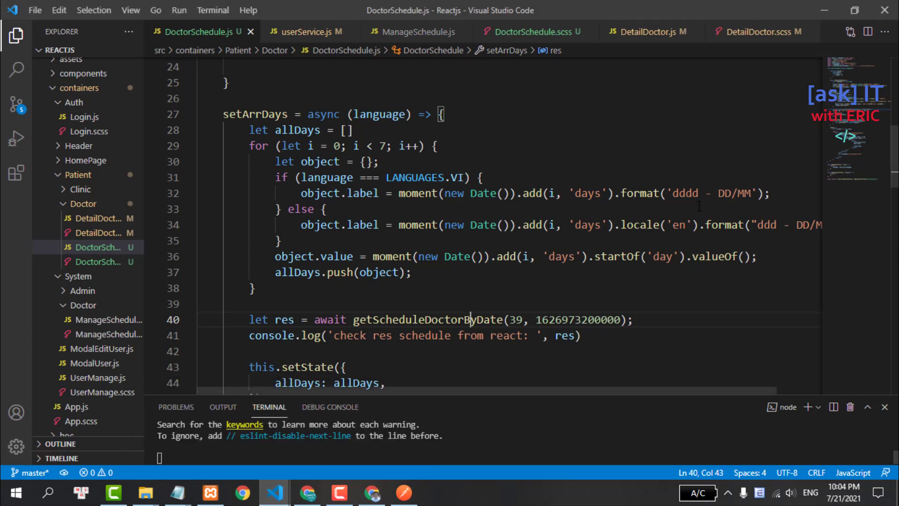
scroll(535, 204, down, 4)
scroll(535, 204, down, 4)
scroll(535, 205, down, 2)
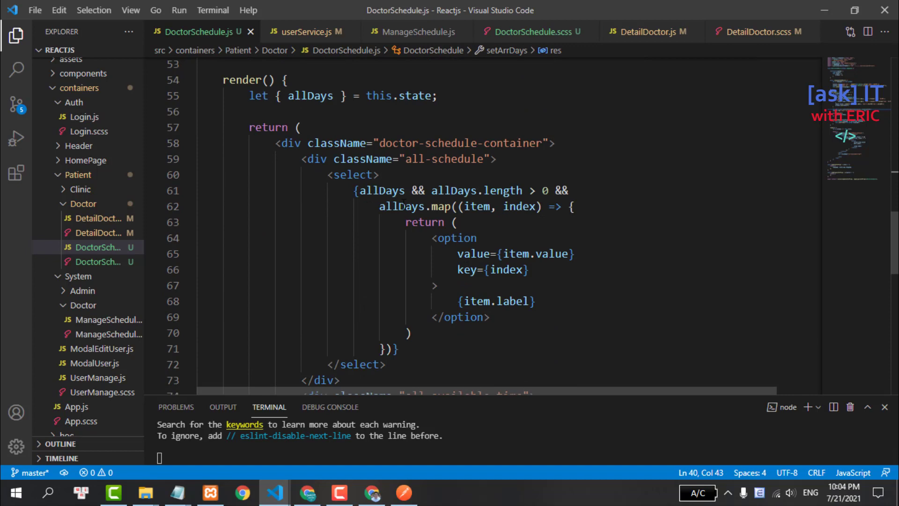
click(374, 176)
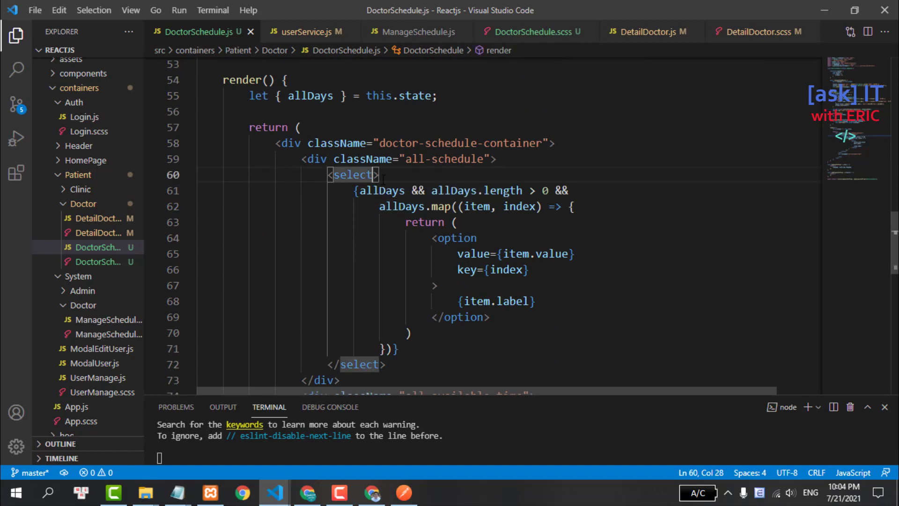
text(on)
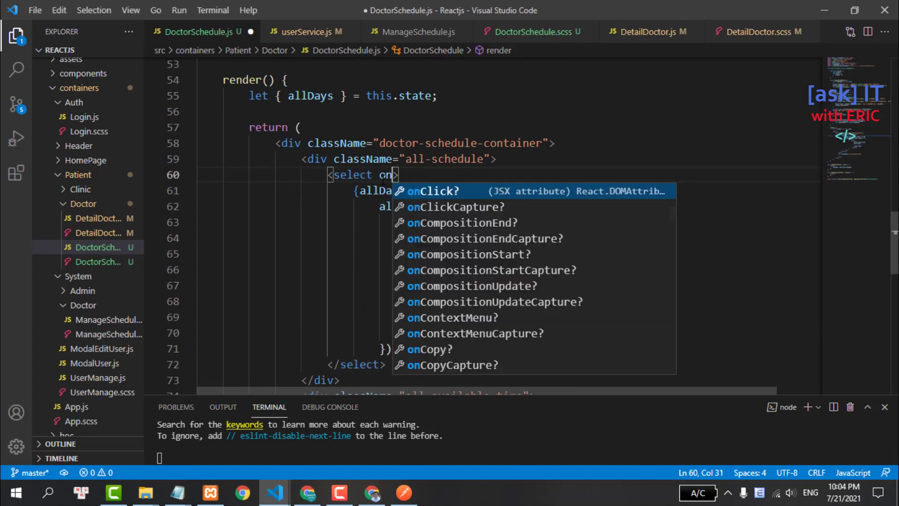
text(Chan)
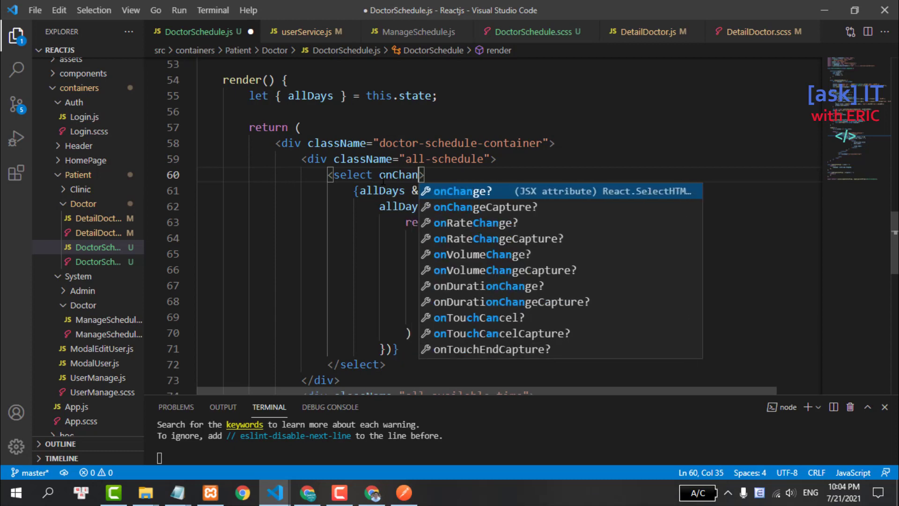
text(ge)
key(Return)
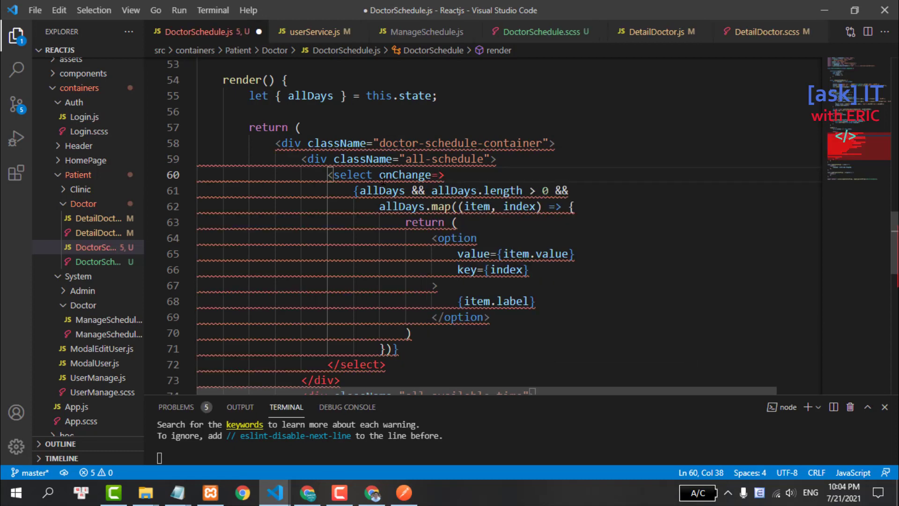
key(BackSpace)
text({)
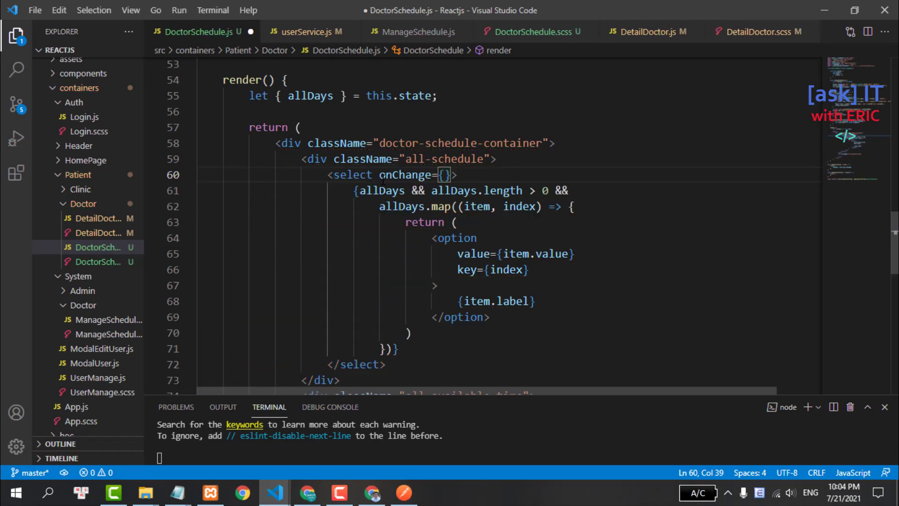
text(()=>)
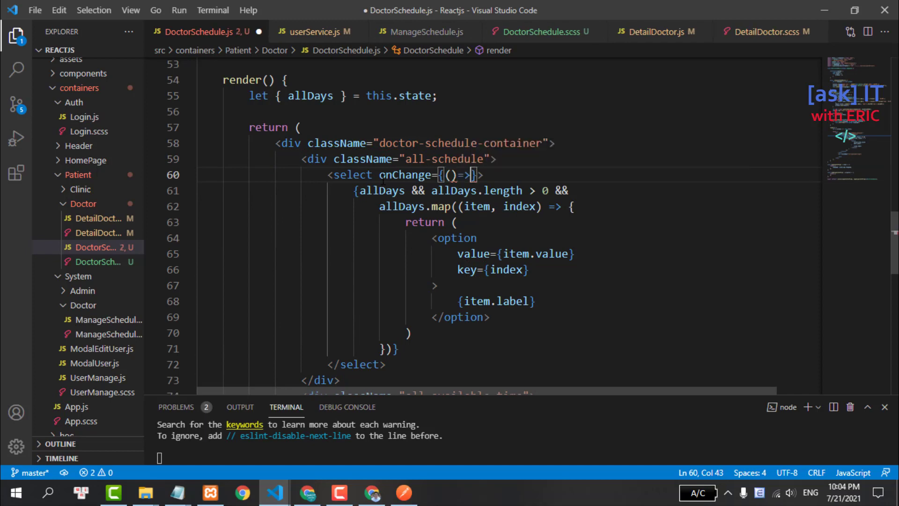
text( handleOnC)
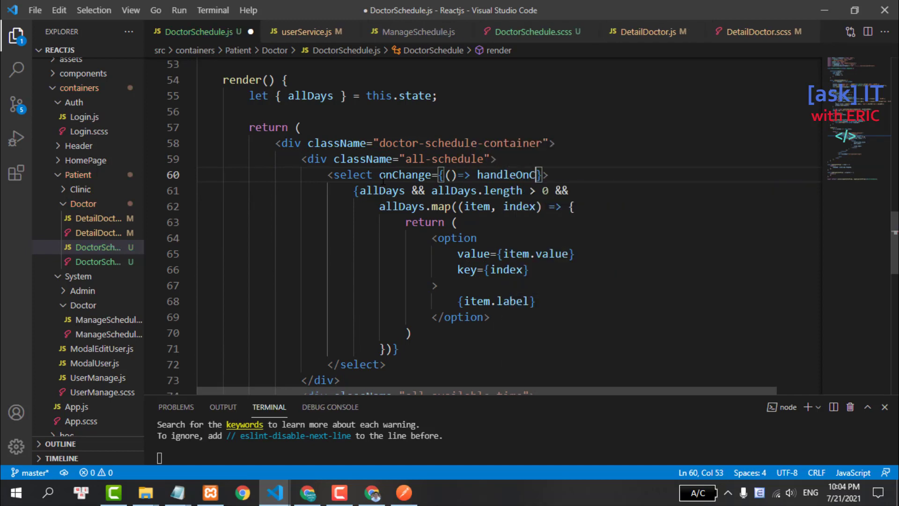
text(hageSelect)
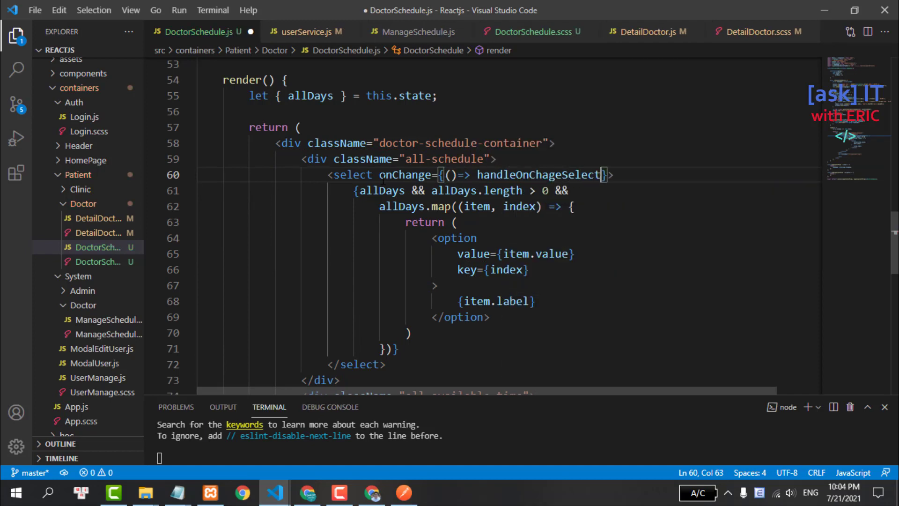
text(()
- Complete it as onChange={(event) => this.handleOnChageSelect(event)} and save DoctorSchedule.js
double_click(514, 174)
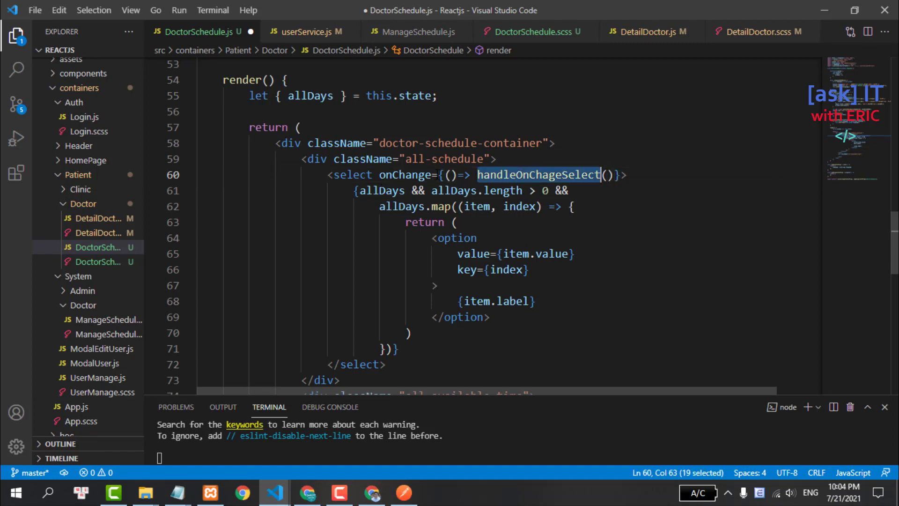
click(450, 174)
text(even)
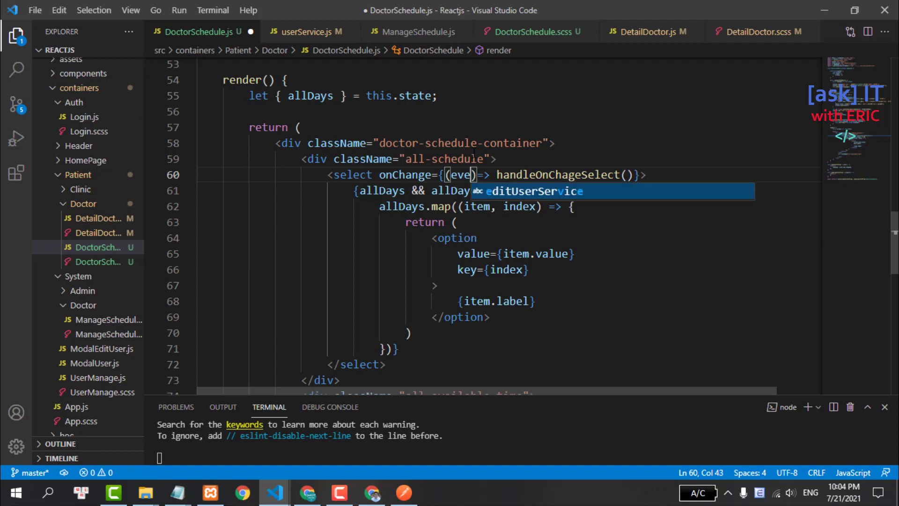
text(t)
click(640, 174)
text(ev)
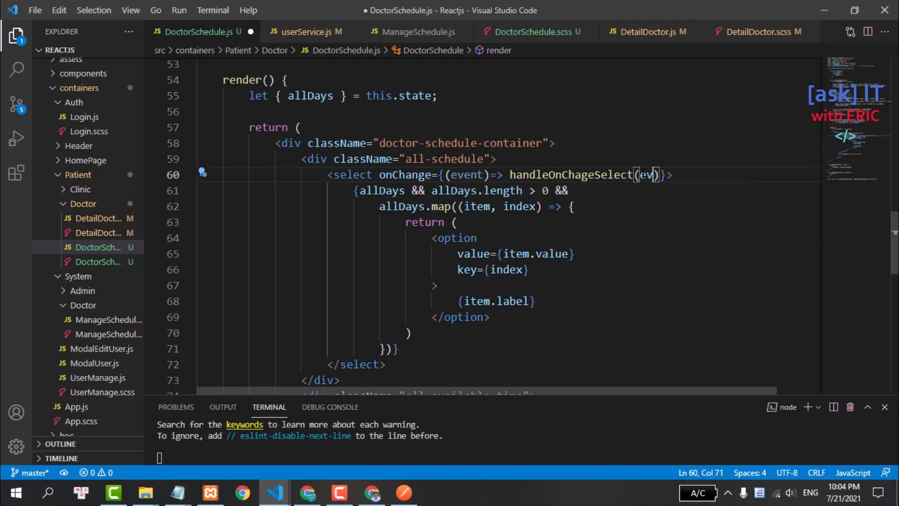
text(ent)
click(562, 147)
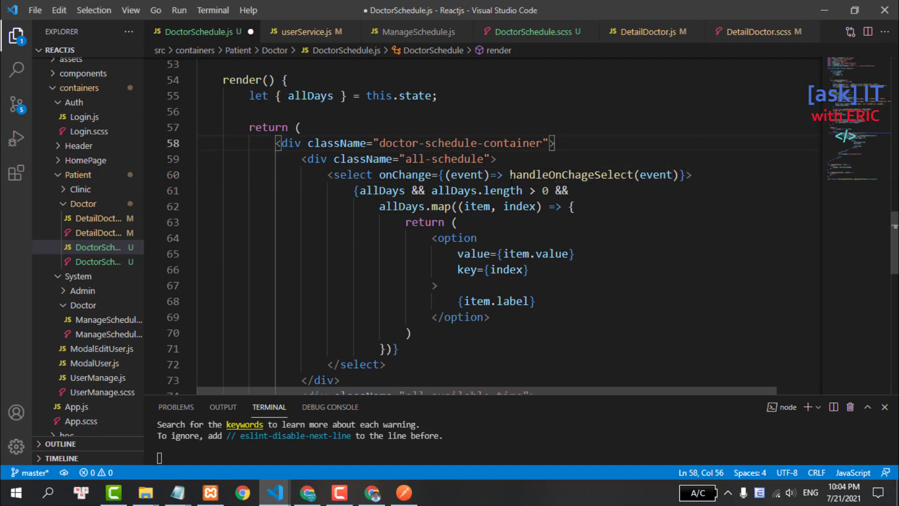
click(544, 174)
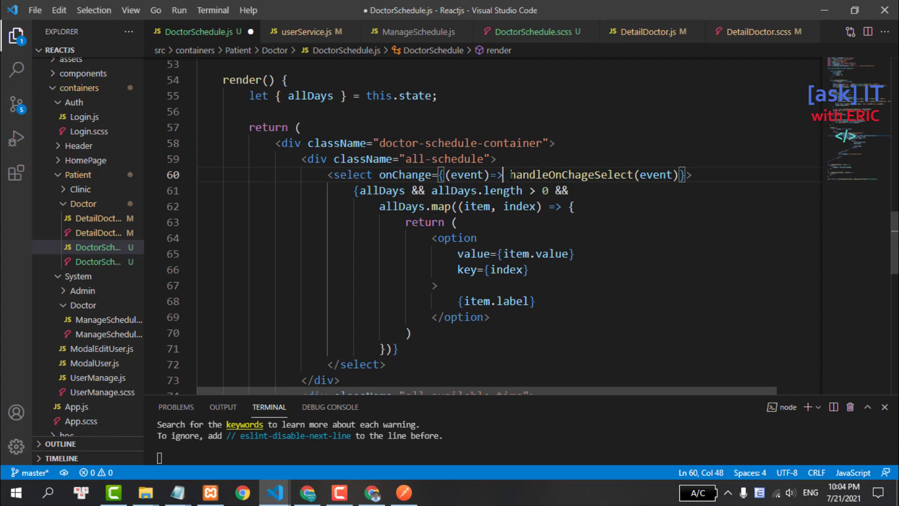
text(this.)
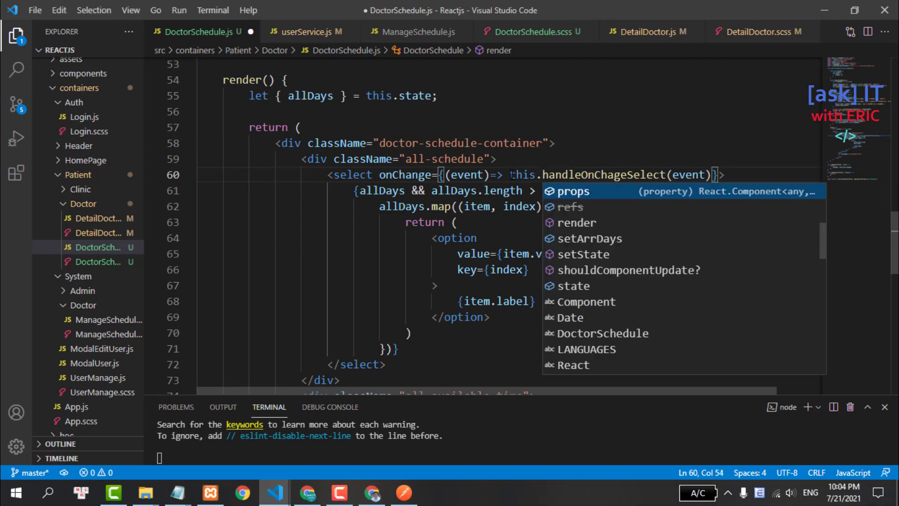
key(ctrl+s)
- Copy the handleOnChageSelect name and place the cursor after the componentDidUpdate method
double_click(590, 174)
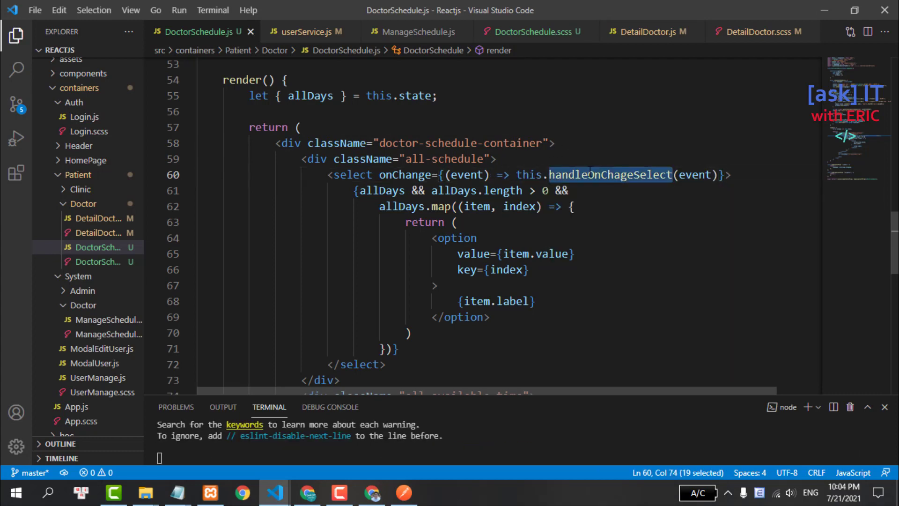
key(ctrl+c)
scroll(366, 136, up, 2)
click(276, 115)
- Define handleOnChageSelect = (event) => logging 'event onchange date value: ', event.target.value, and save
key(Return)
key(Return)
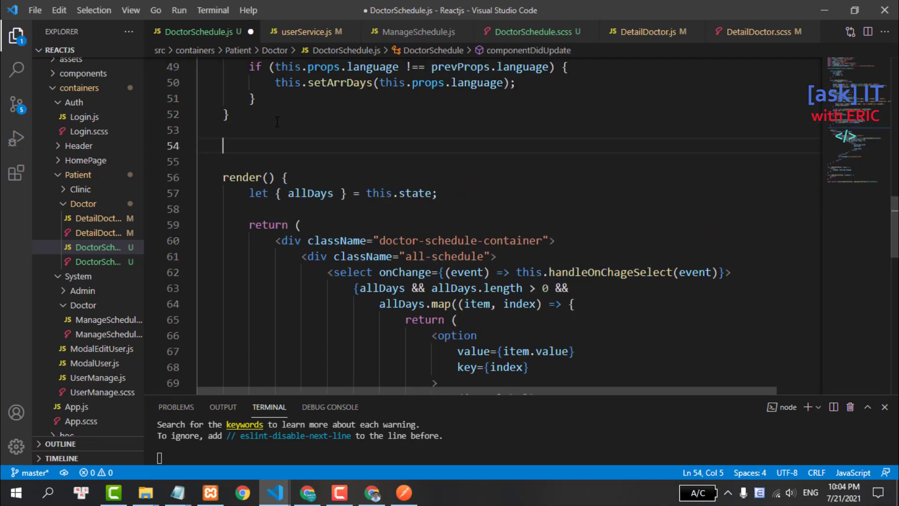
key(ctrl+v)
text(= (ev)
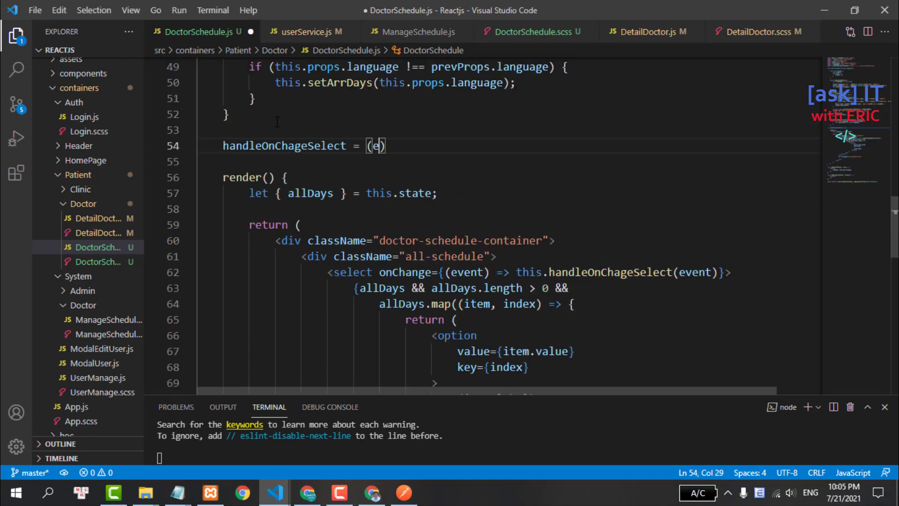
text(ent) =)
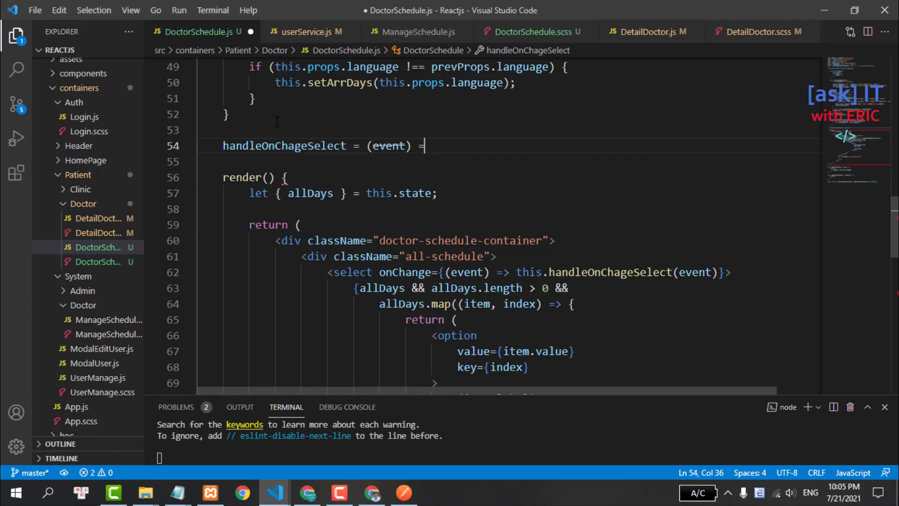
text(> {)
key(Return)
text(cnso)
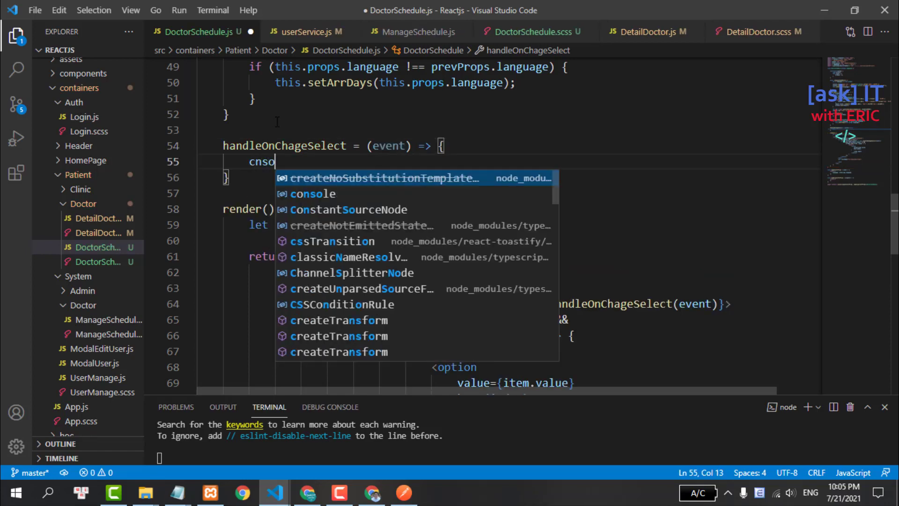
text(nsole.log()
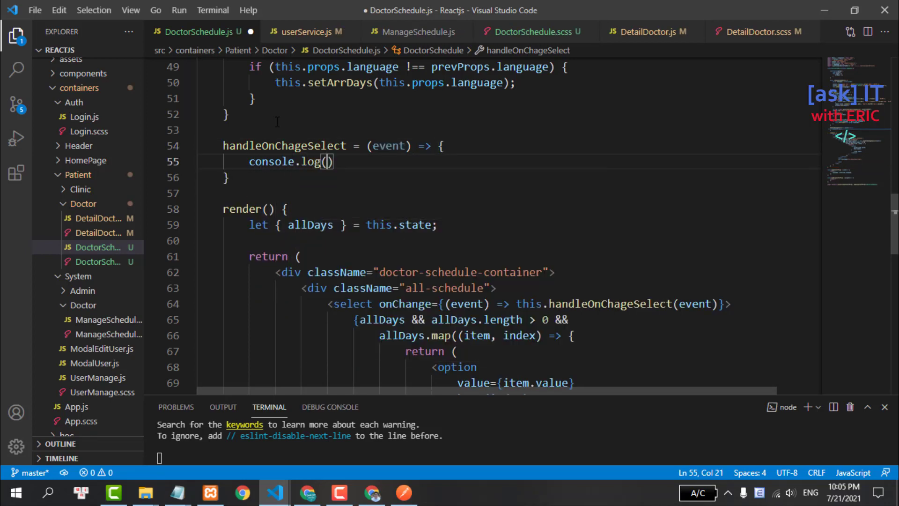
text('event )
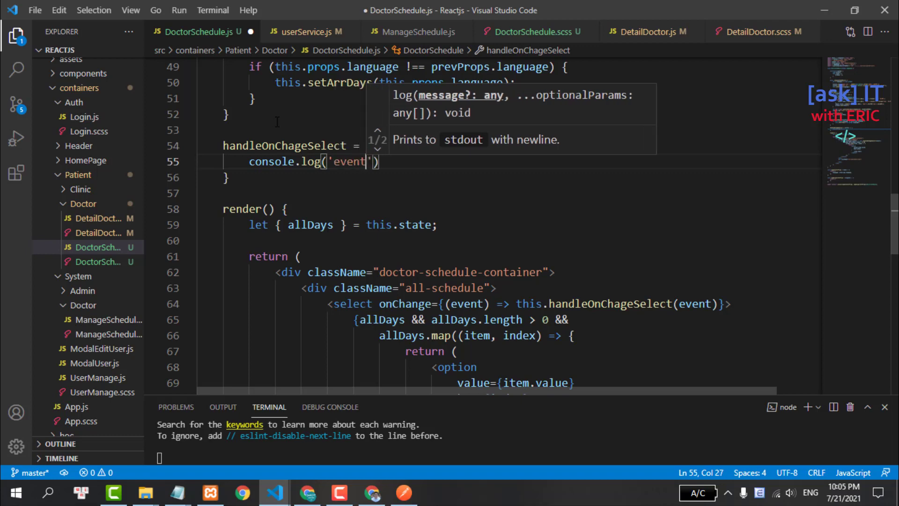
text(onchange)
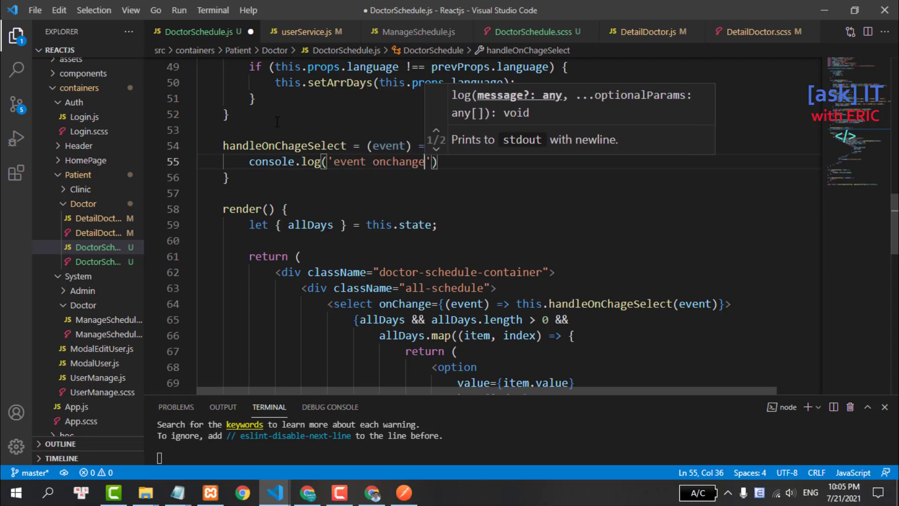
text( date value)
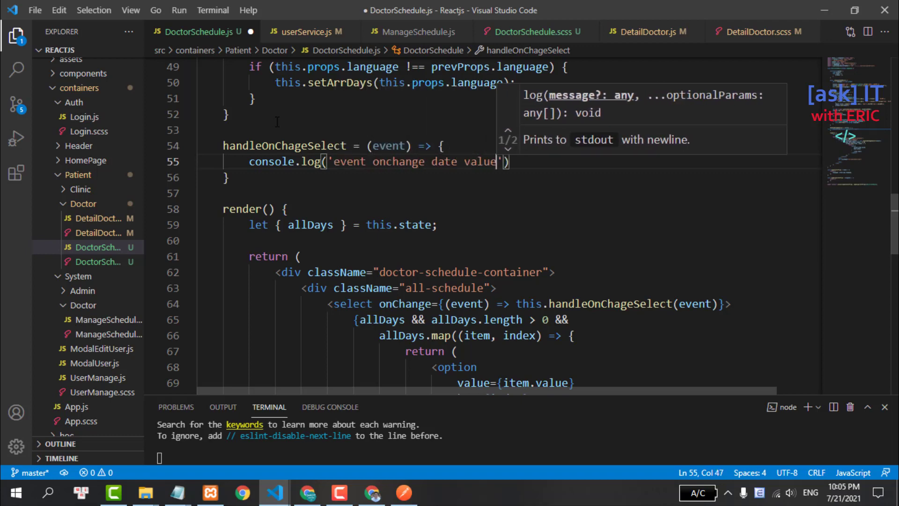
text(: )
text(,e)
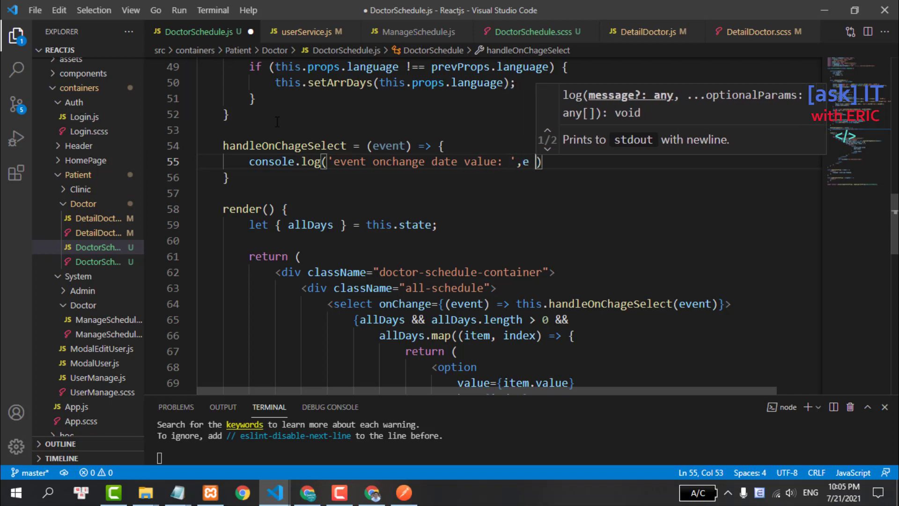
text( ve)
key(BackSpace)
key(BackSpace)
key(BackSpace)
text(vent)
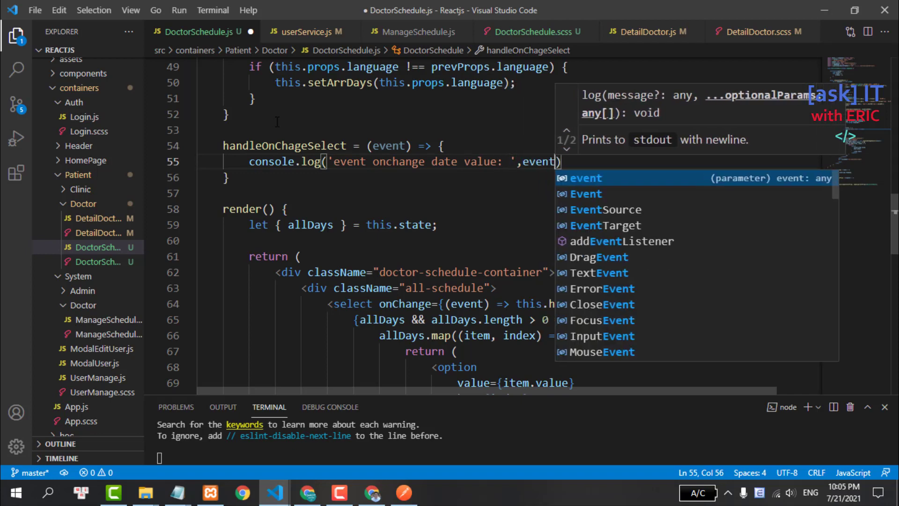
text(.target.)
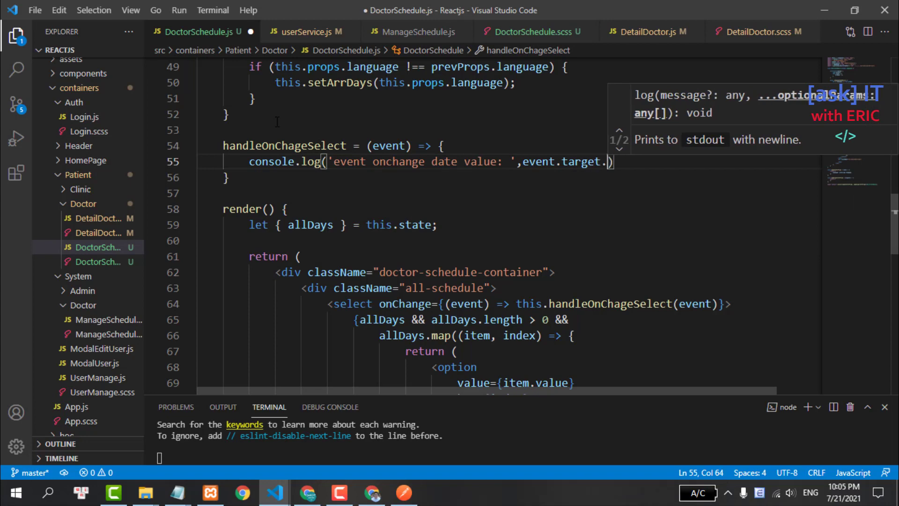
text(value)
key(ctrl+s)
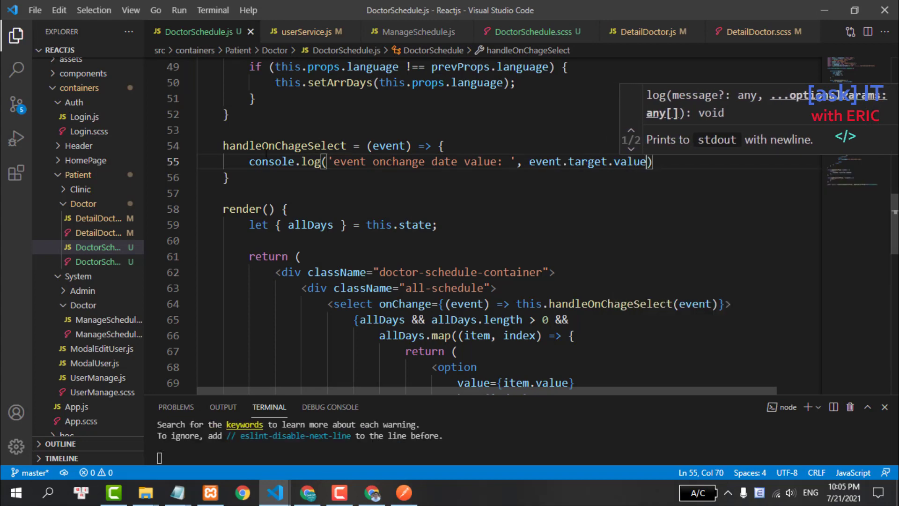
scroll(265, 153, down, 2)
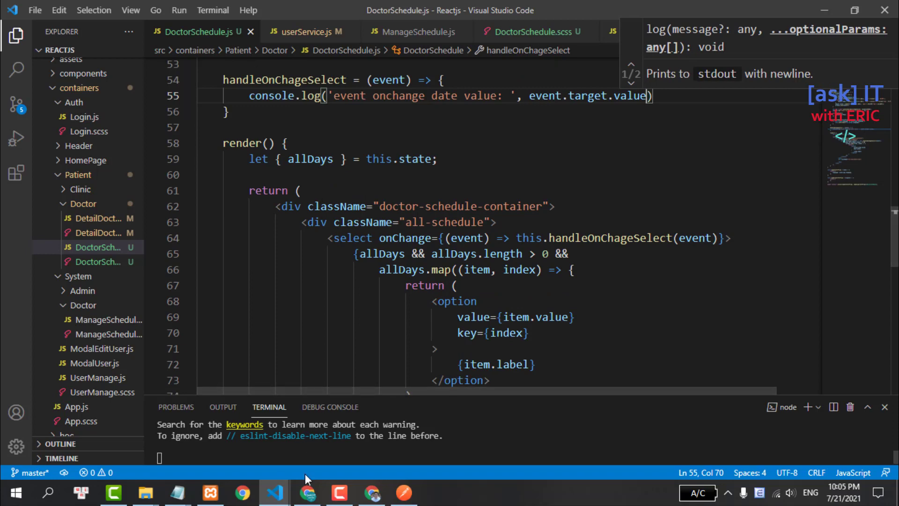
click(308, 492)
- Clear the console and pick thứ năm - 22/07, thứ sáu - 23/07, thứ bảy - 24/07 from the dropdown
click(29, 251)
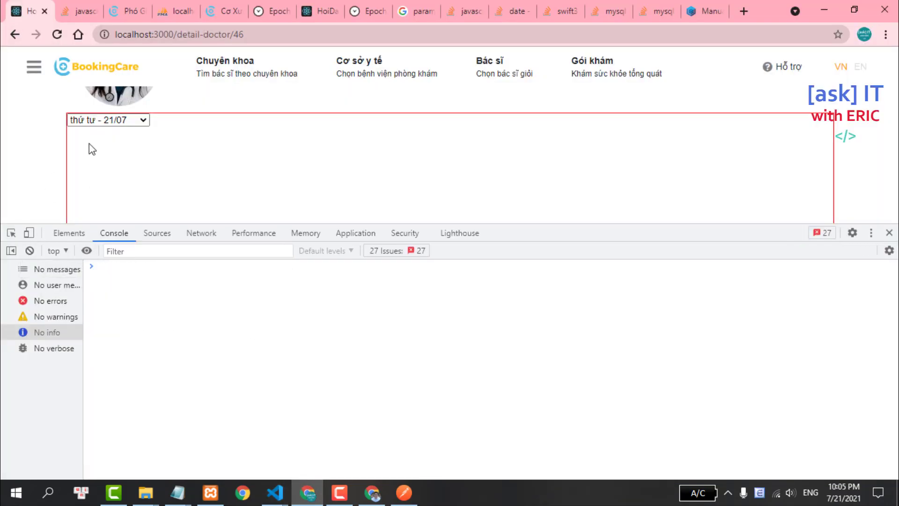
click(126, 121)
click(108, 144)
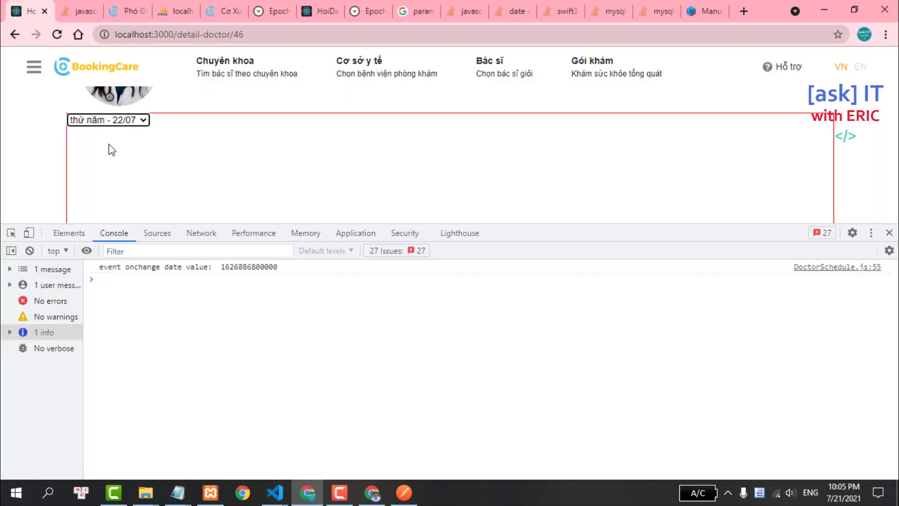
click(136, 123)
click(122, 155)
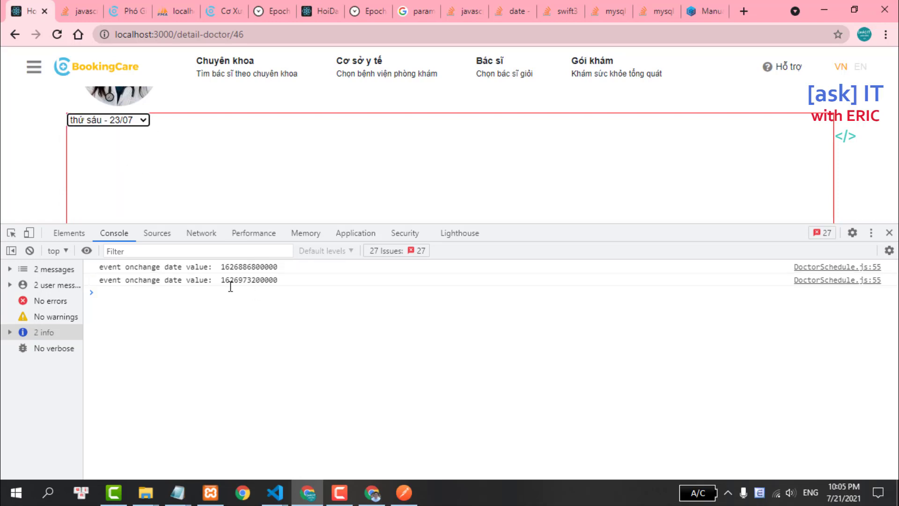
click(118, 121)
click(117, 166)
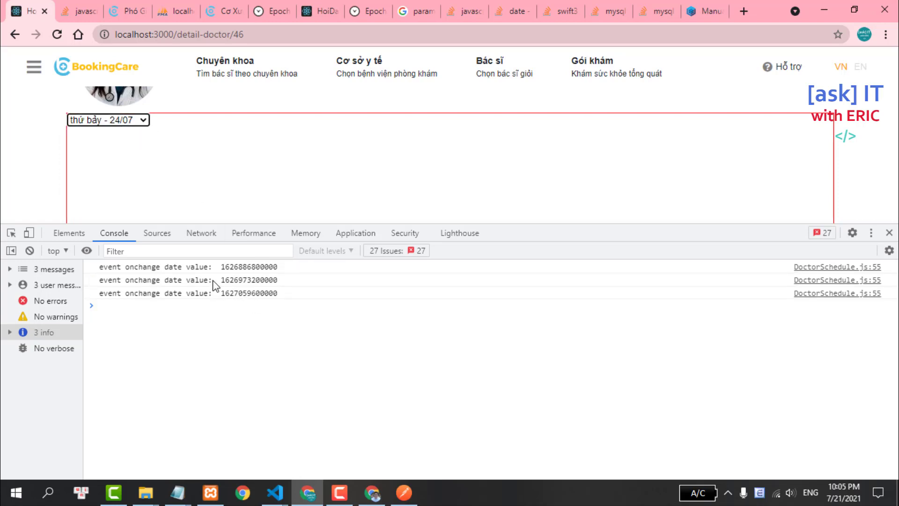
- Select doctor id 46 in the page address, then return to the DoctorSchedule.js editor
click(240, 35)
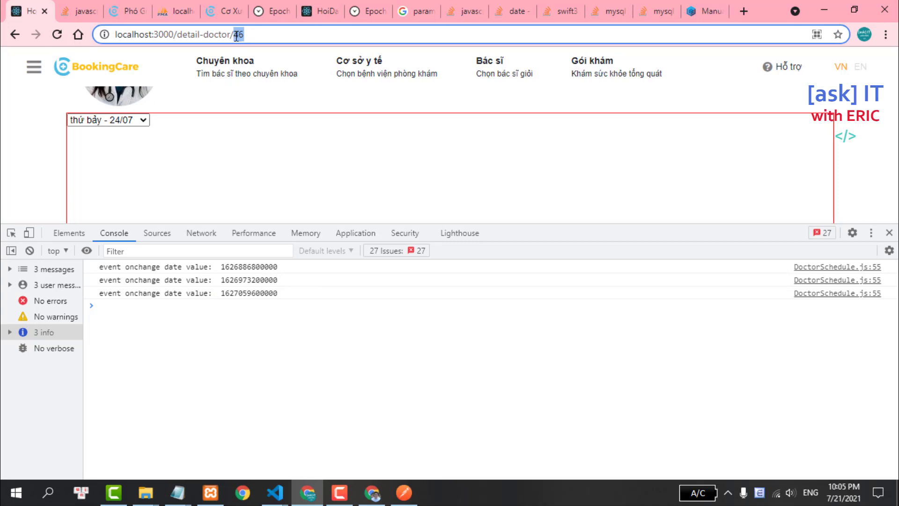
click(275, 491)
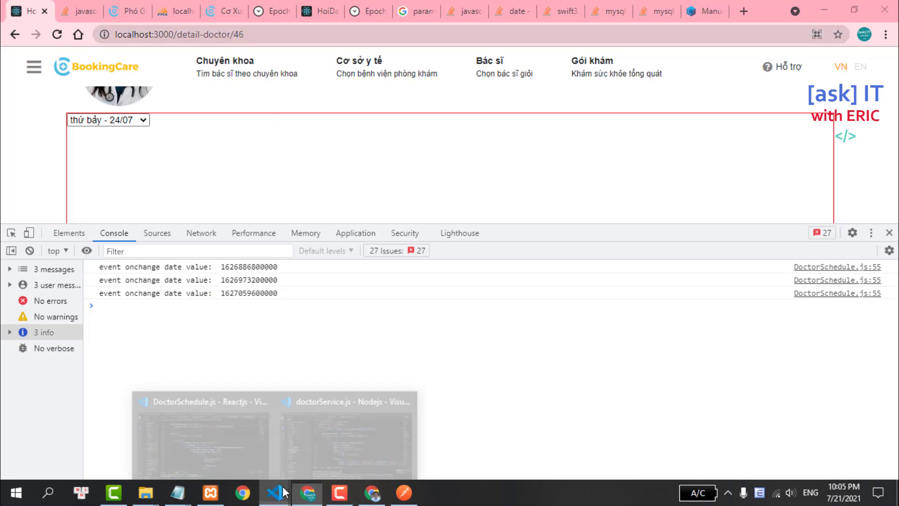
click(223, 434)
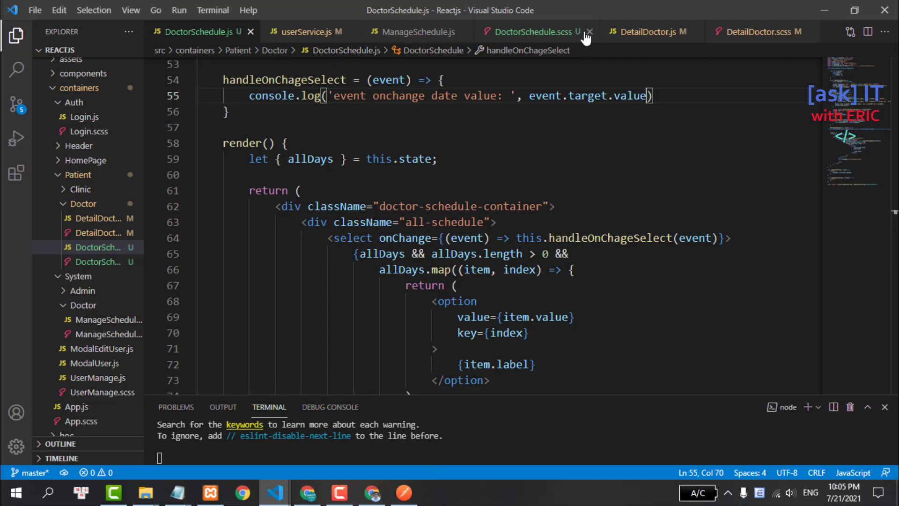
- Close DoctorSchedule.scss, grab DetailDoctor.js's route params id check from componentDidMount, and go back to DoctorSchedule.js
mouse_move(532, 32)
click(589, 32)
click(515, 32)
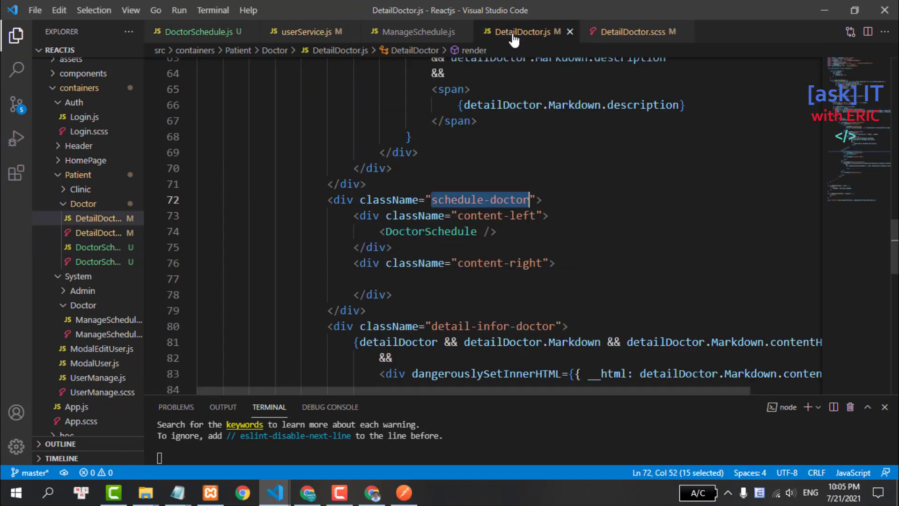
scroll(435, 215, down, 5)
scroll(331, 234, down, 5)
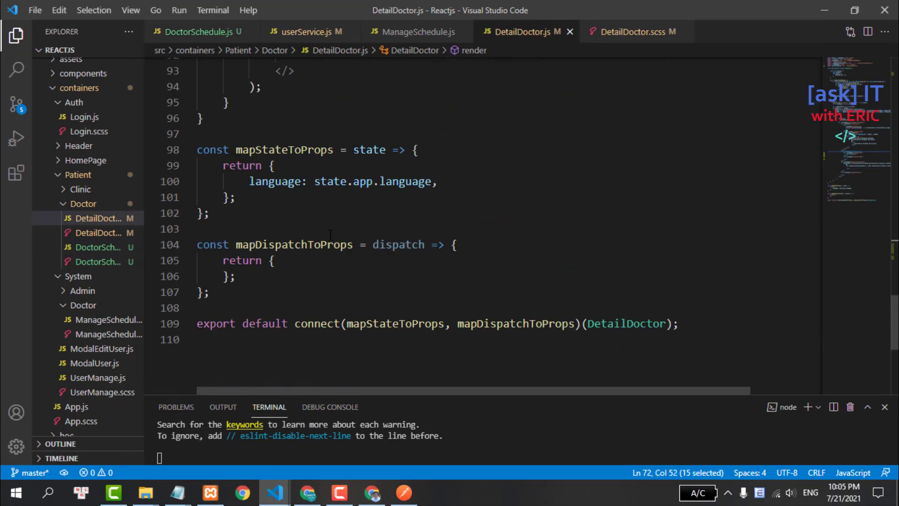
scroll(330, 234, up, 3)
scroll(331, 234, up, 5)
scroll(330, 234, up, 5)
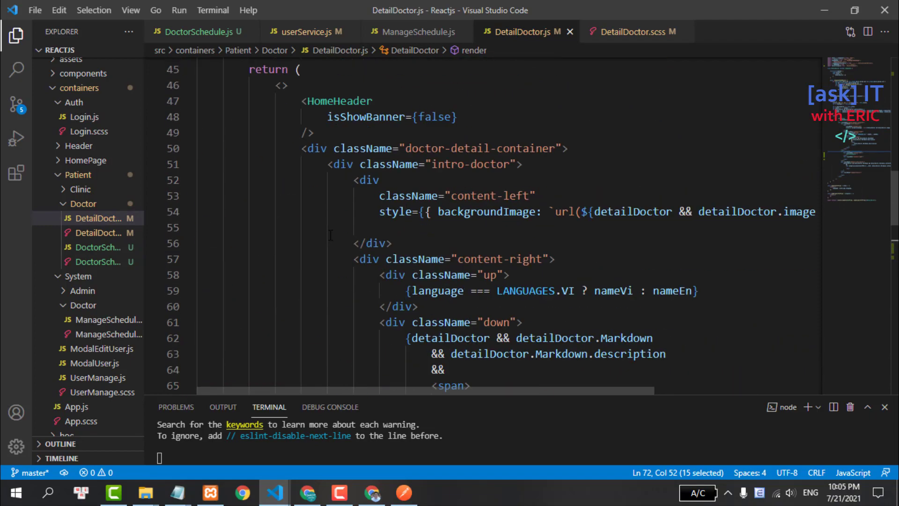
scroll(330, 234, up, 5)
scroll(331, 234, up, 3)
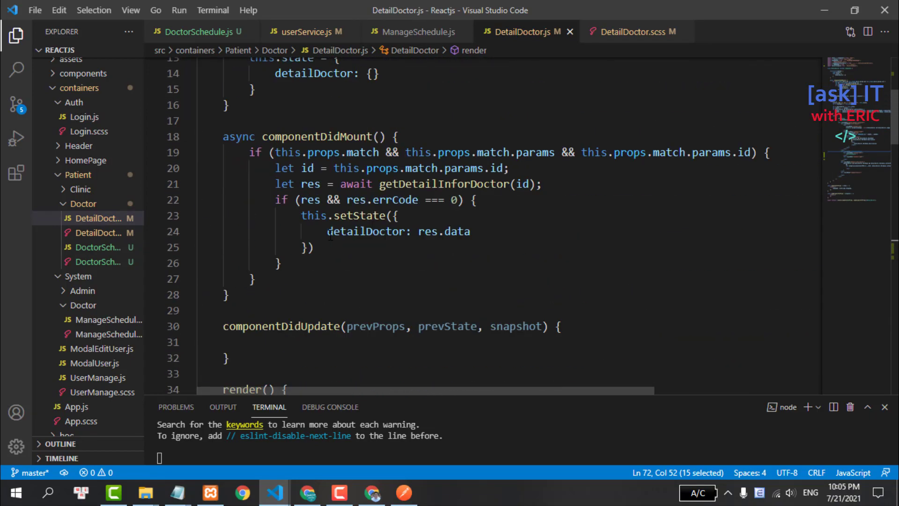
drag(247, 155, 537, 170)
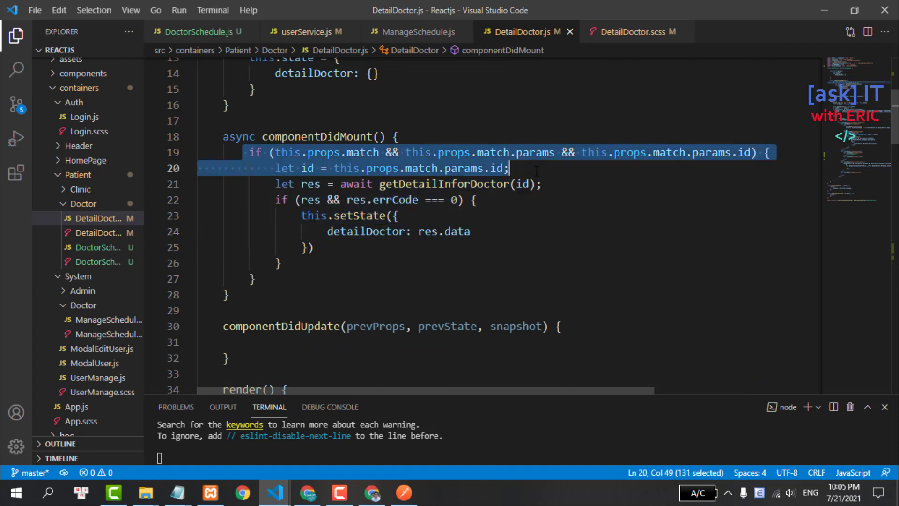
click(201, 31)
- Paste the this.props.match.params.id check into handleOnChageSelect and close its block with a brace
click(487, 81)
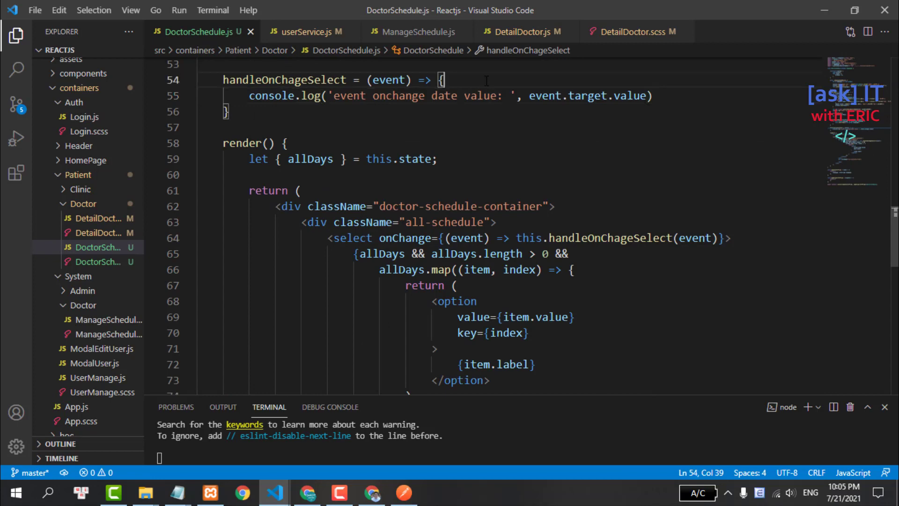
key(Return)
text(if (this.props.match && this.props.match.params && this.props.match.params.id) {             let id = this.props.match.params.id;)
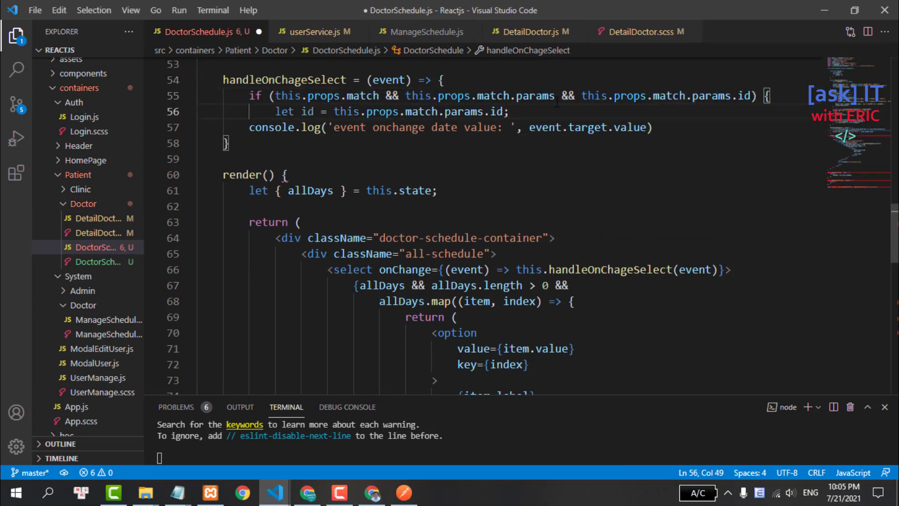
key(Return)
text(})
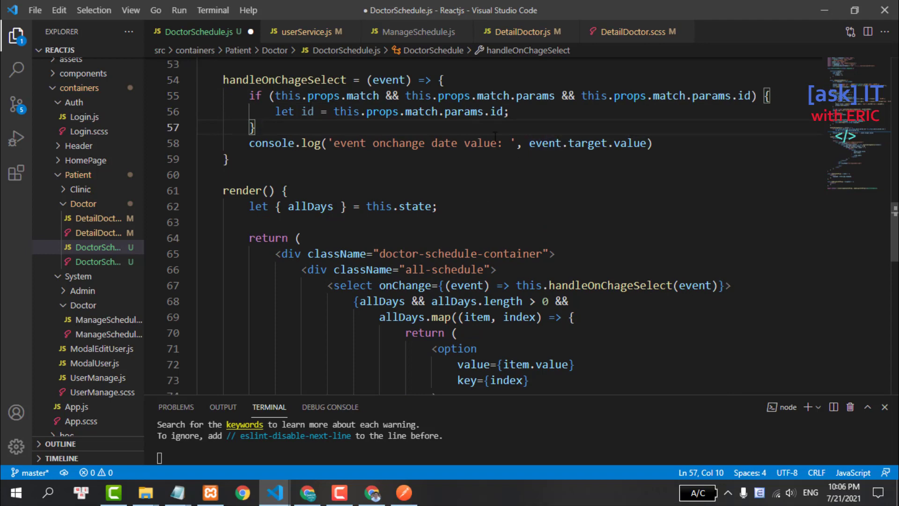
- Rename the id variable inside the check to doctorId
click(514, 117)
double_click(307, 111)
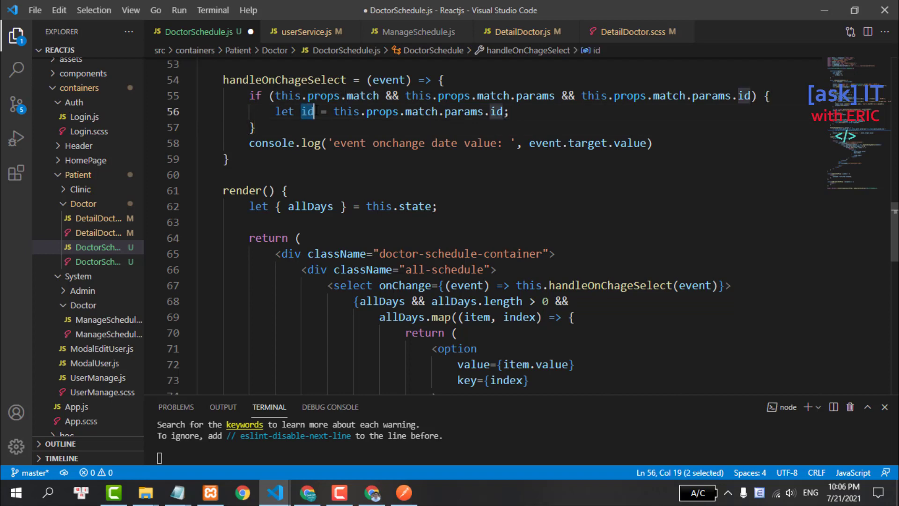
text(doctorI)
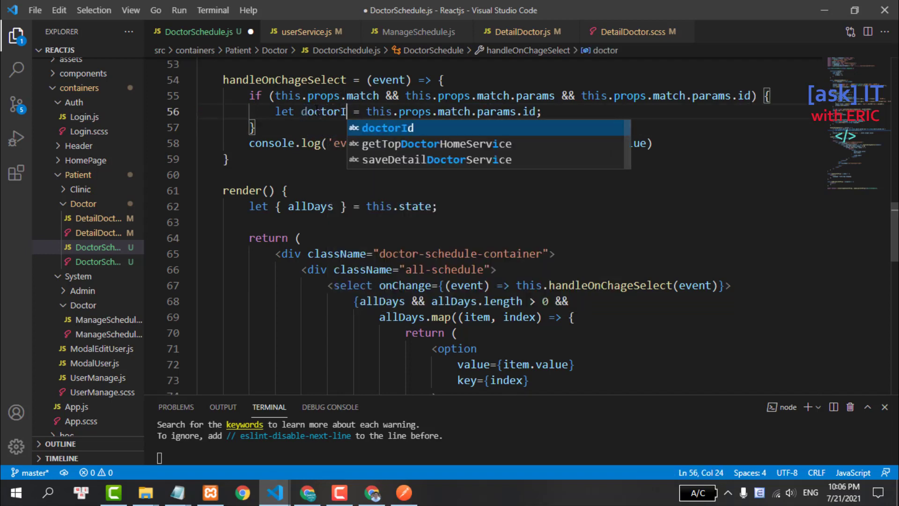
text(d)
click(433, 123)
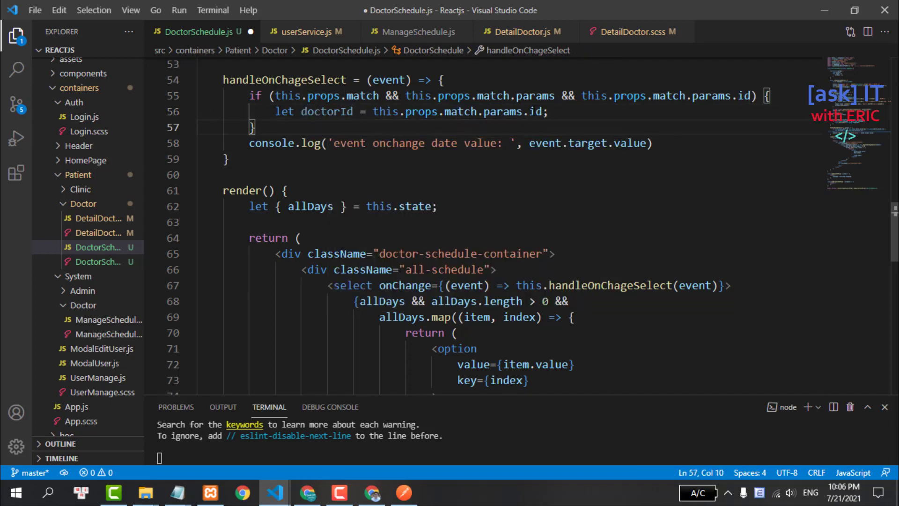
double_click(536, 112)
scroll(308, 183, up, 5)
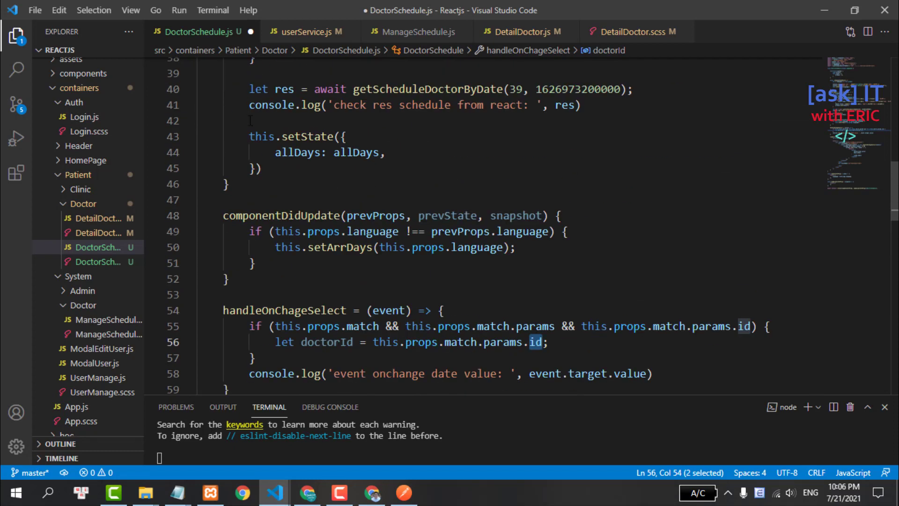
- Move the test getScheduleDoctorByDate fetch and its log from setArrDays into the handler's if block
drag(230, 91, 651, 105)
key(ctrl+c)
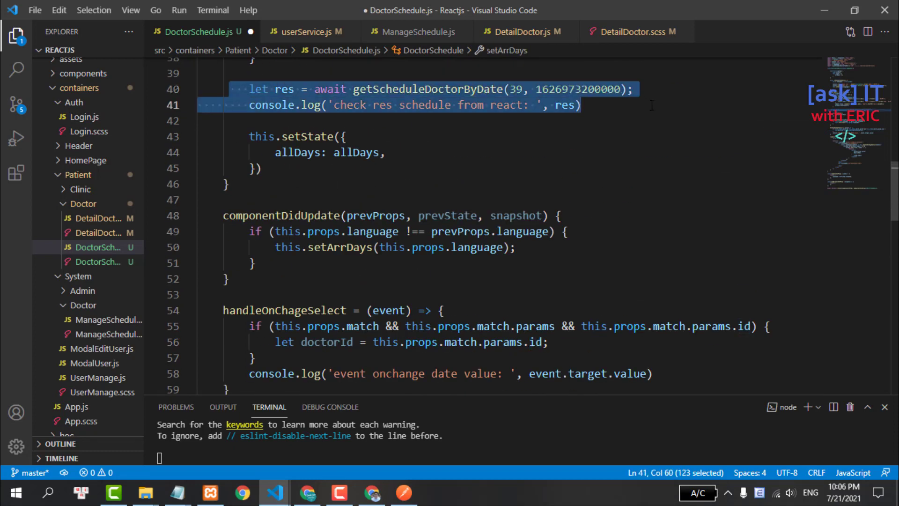
key(BackSpace)
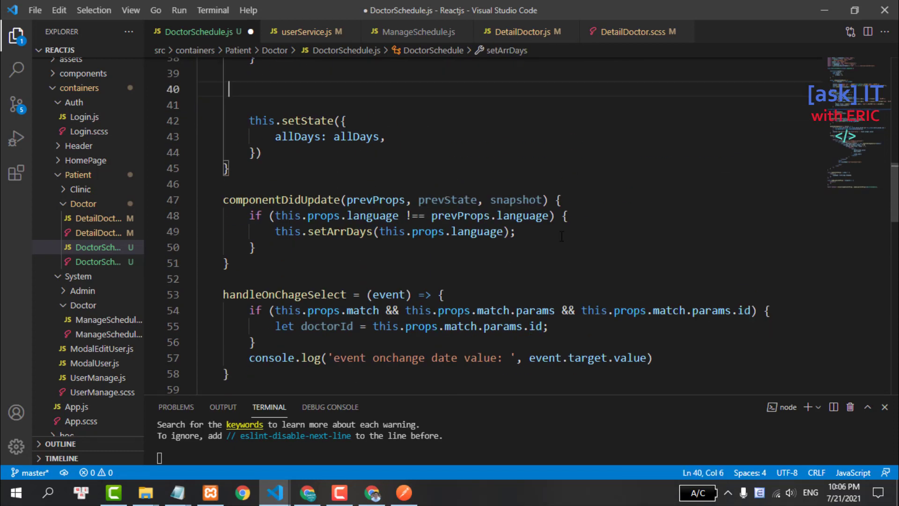
click(561, 236)
scroll(561, 236, down, 1)
click(608, 297)
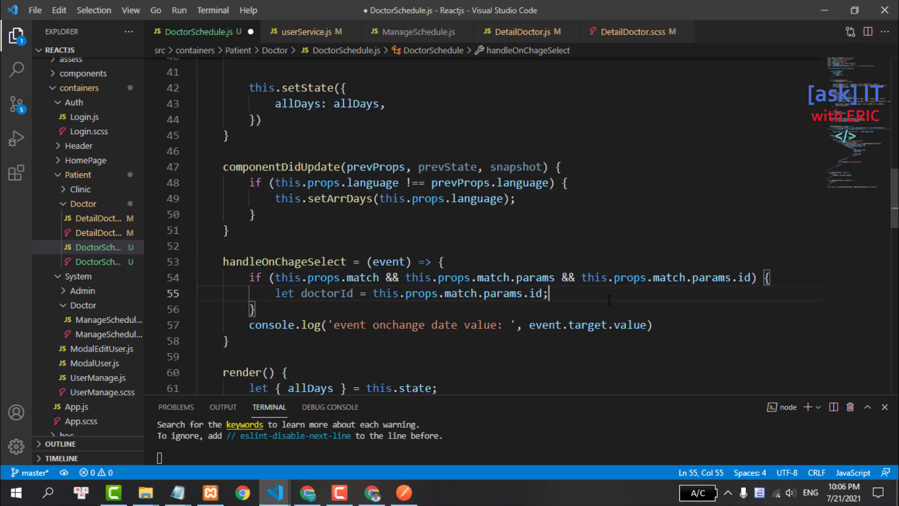
key(Return)
key(ctrl+v)
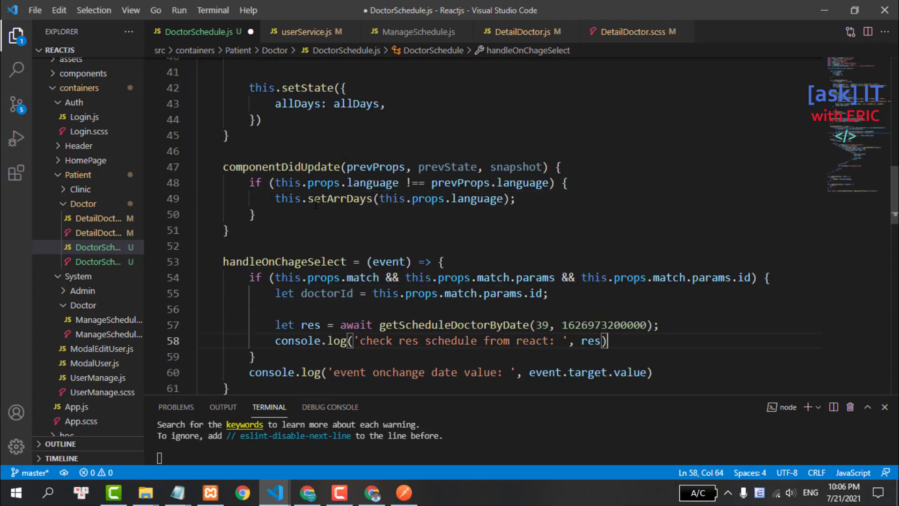
- Remove async from setArrDays and delete the extra blank lines above setState
scroll(316, 205, up, 3)
scroll(277, 160, up, 3)
double_click(323, 114)
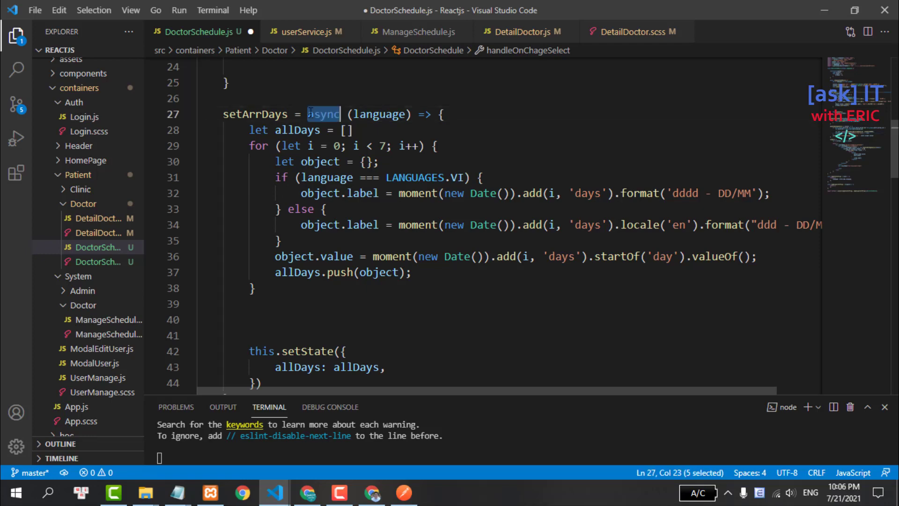
key(Delete)
scroll(328, 254, down, 3)
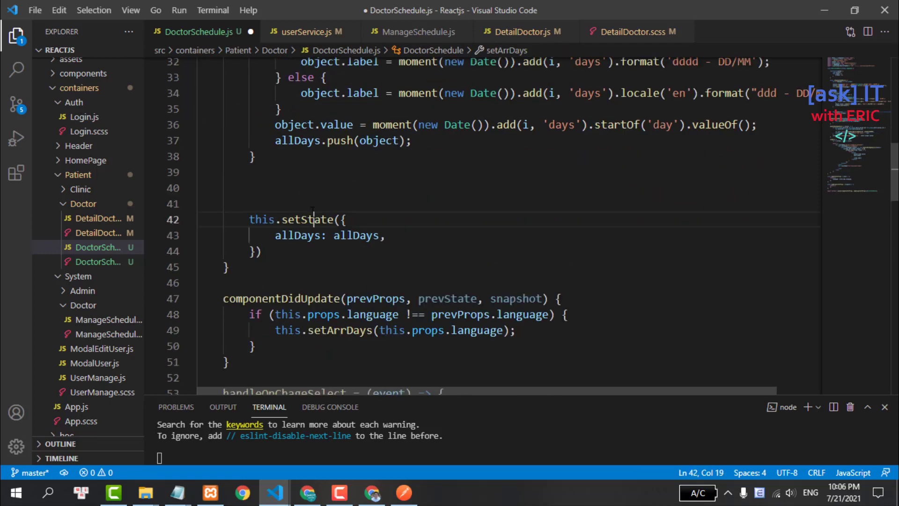
click(323, 219)
click(308, 186)
key(Delete)
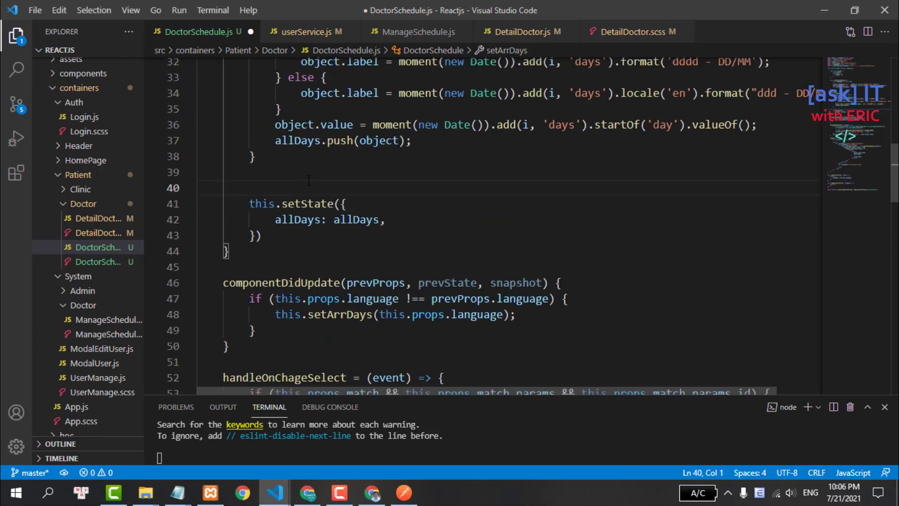
key(Delete)
key(BackSpace)
scroll(457, 199, down, 4)
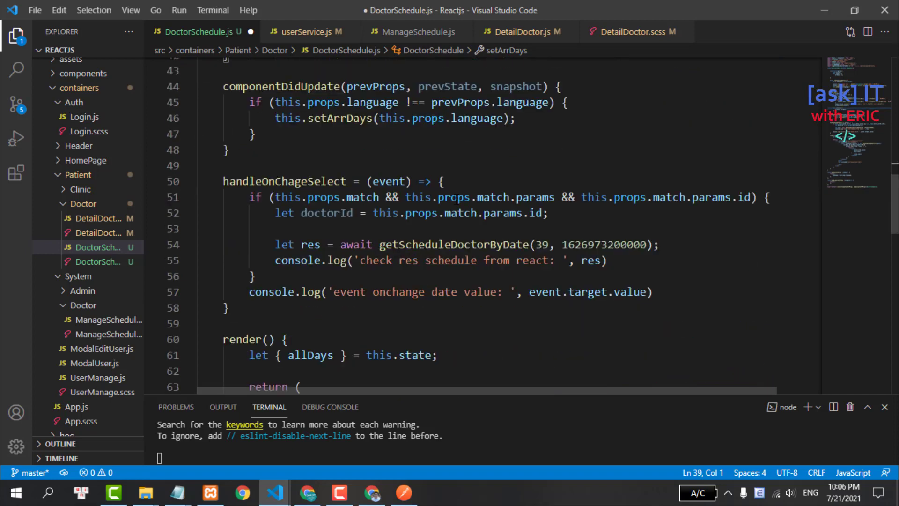
- Make handleOnChageSelect async and declare let date = event.target.value
click(362, 181)
text(async)
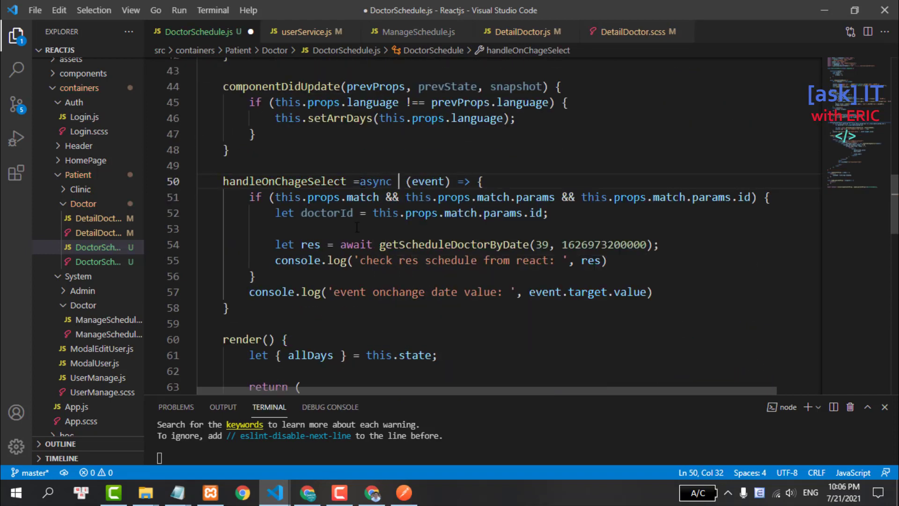
key(shift+alt+f)
click(312, 228)
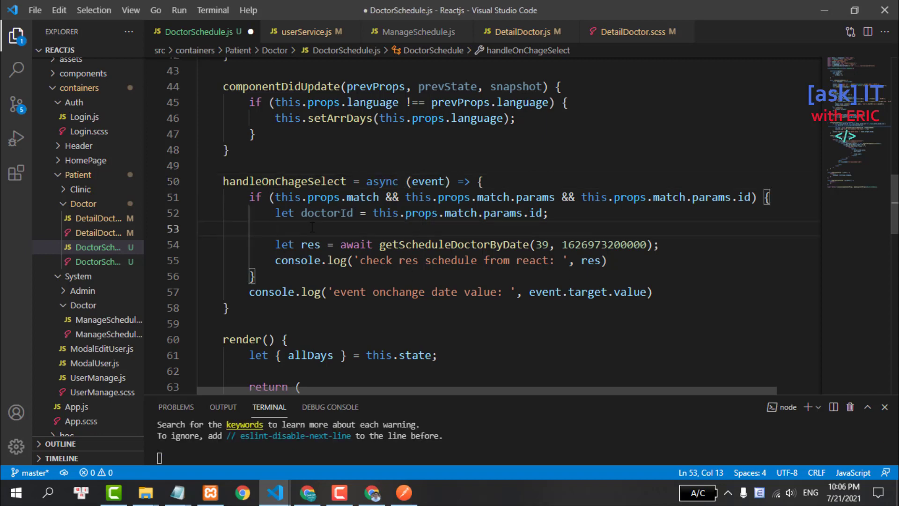
text(let date )
text(=)
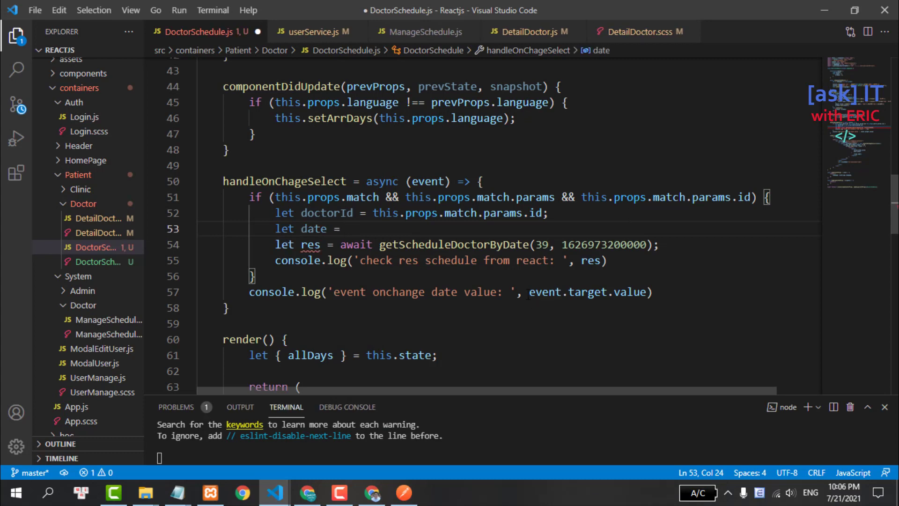
drag(528, 293, 647, 293)
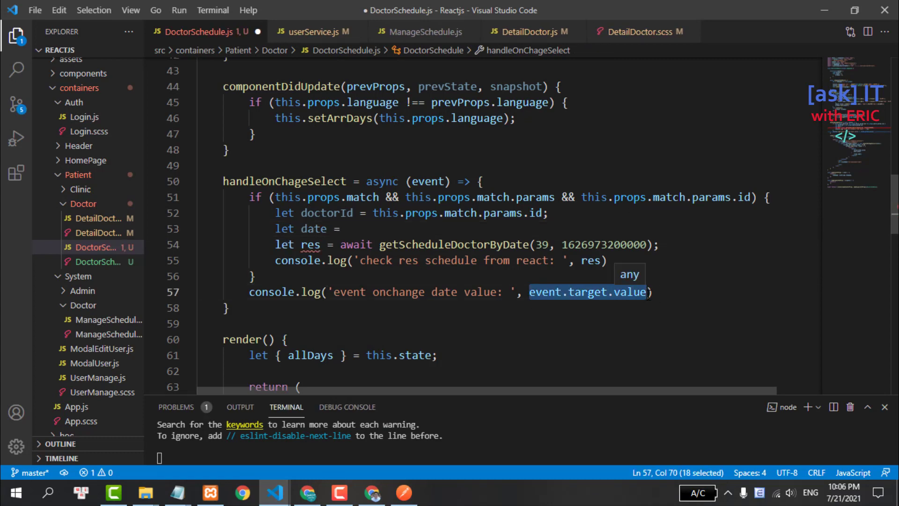
key(ctrl+x)
click(369, 228)
key(ctrl+v)
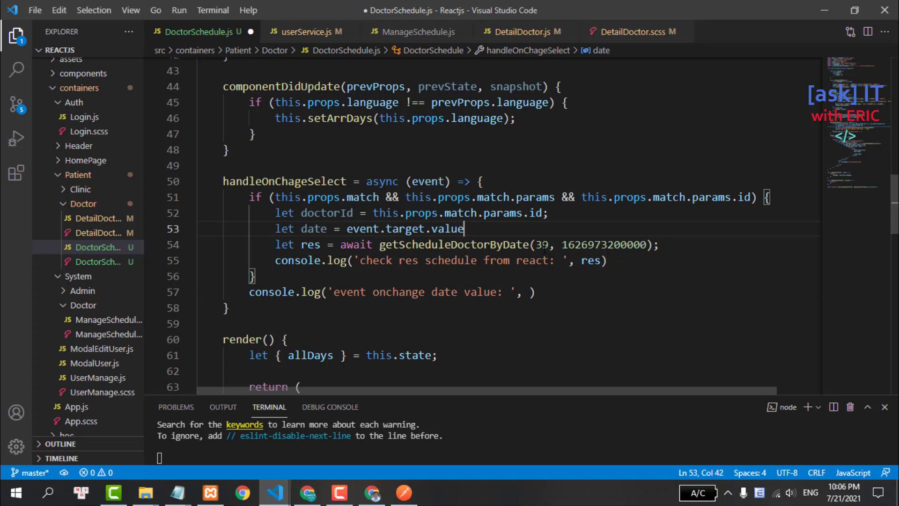
double_click(543, 245)
text(doc)
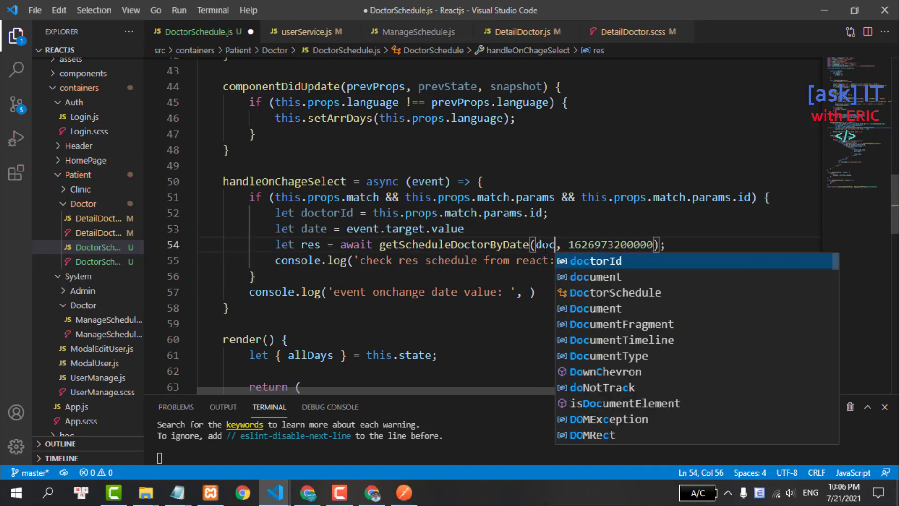
key(Return)
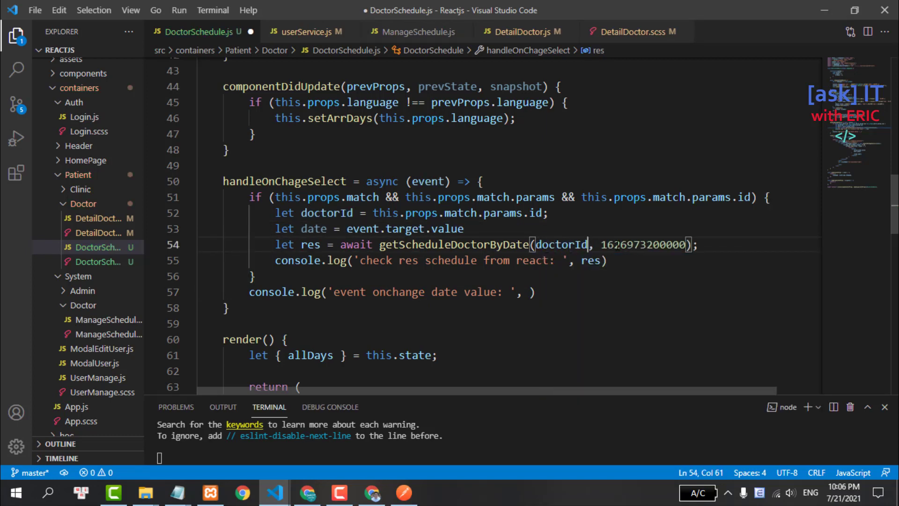
double_click(617, 244)
text(date)
key(Return)
click(307, 244)
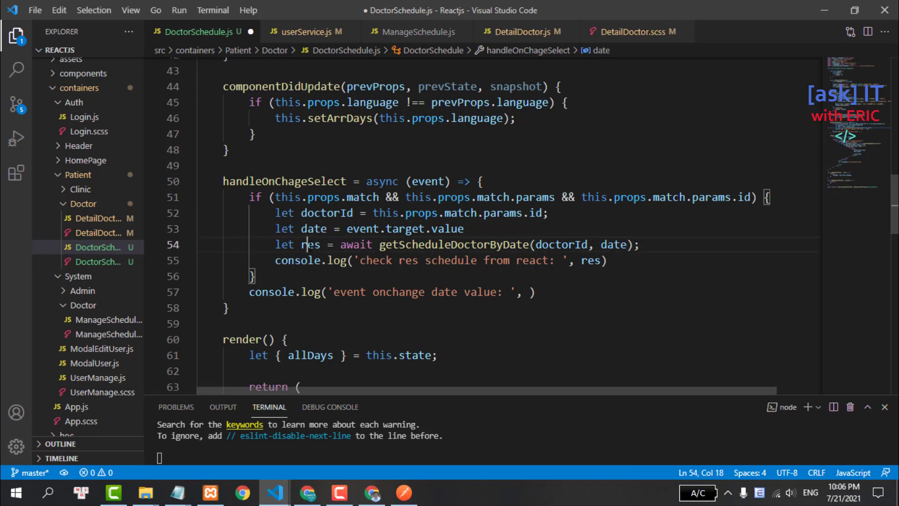
double_click(310, 245)
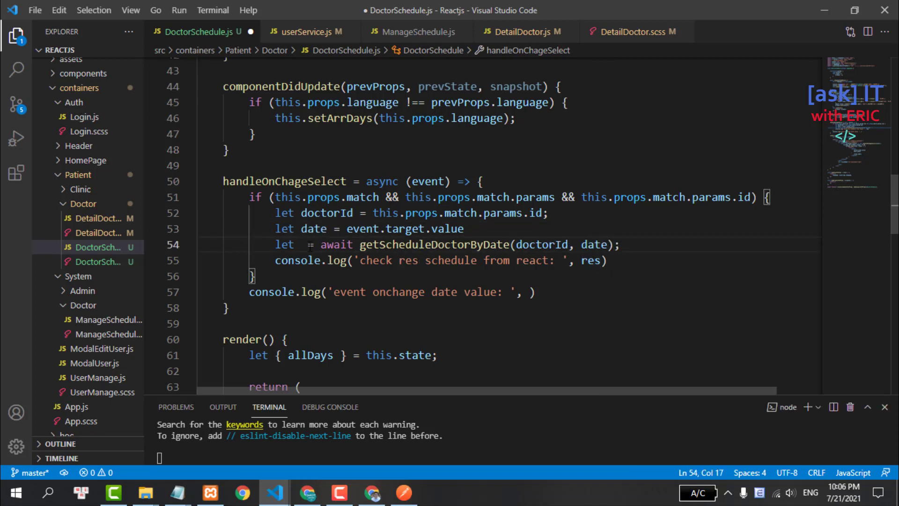
triple_click(389, 292)
key(Delete)
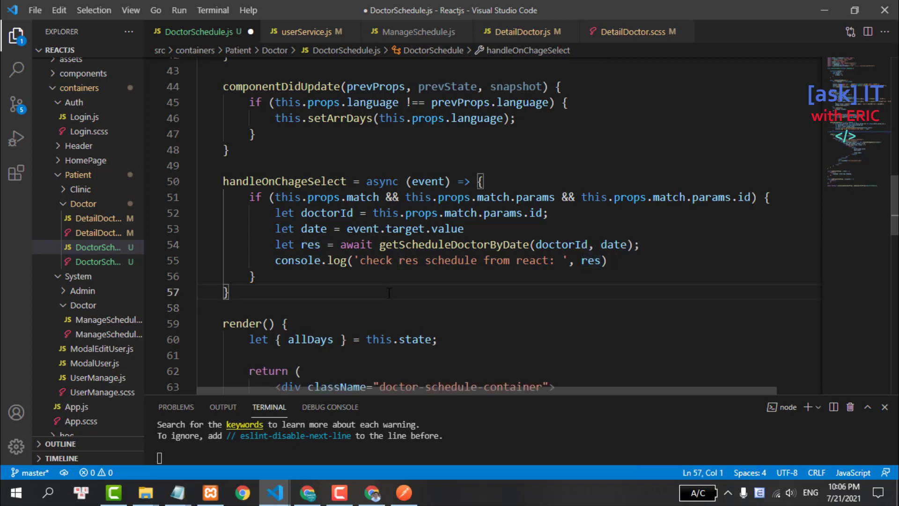
key(ctrl+s)
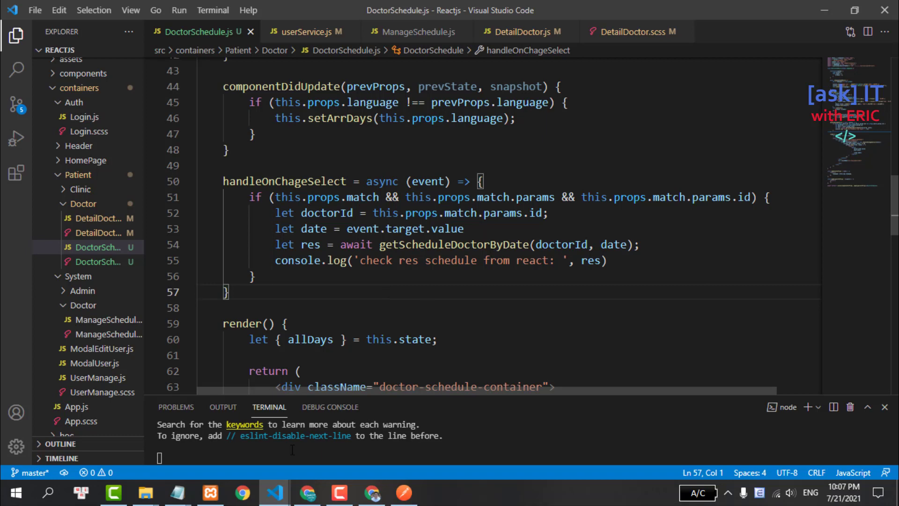
- Clear the BookingCare console and pick 22/07, 24/07, then 21/07, with no schedule logged
click(308, 492)
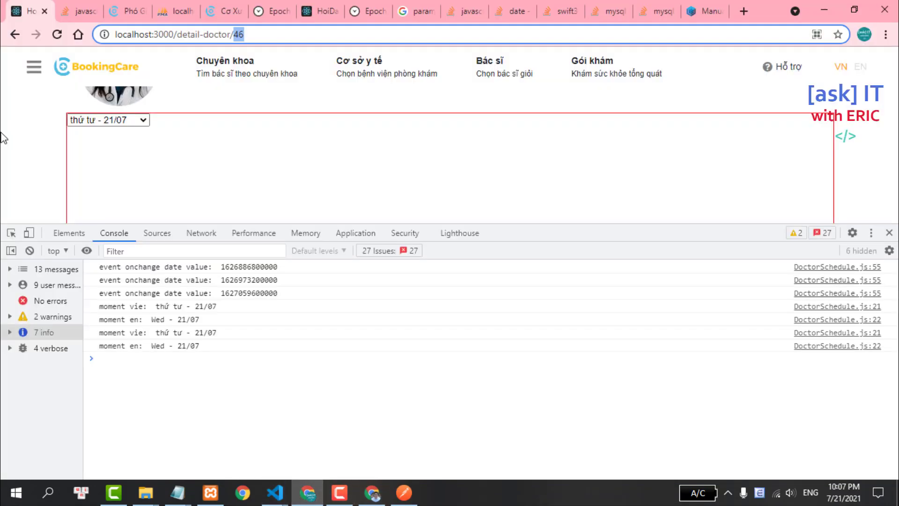
click(29, 251)
click(108, 120)
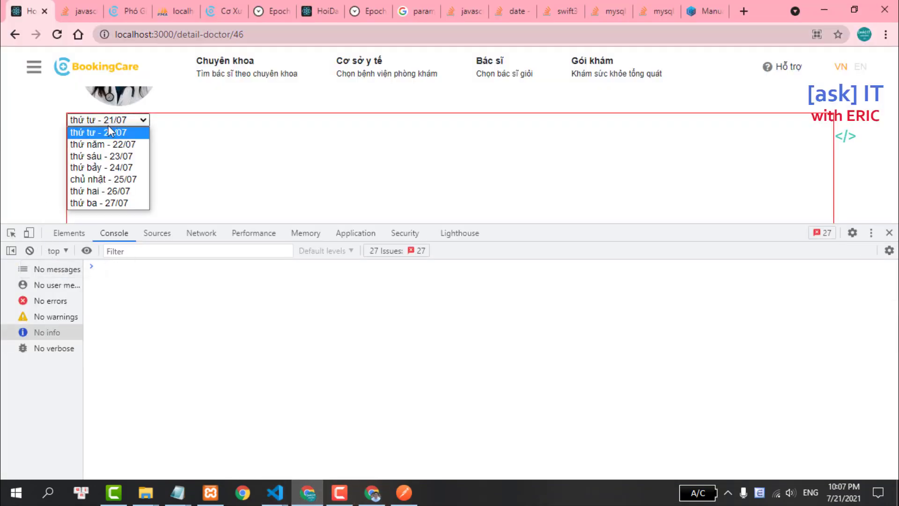
click(103, 143)
click(105, 125)
click(113, 163)
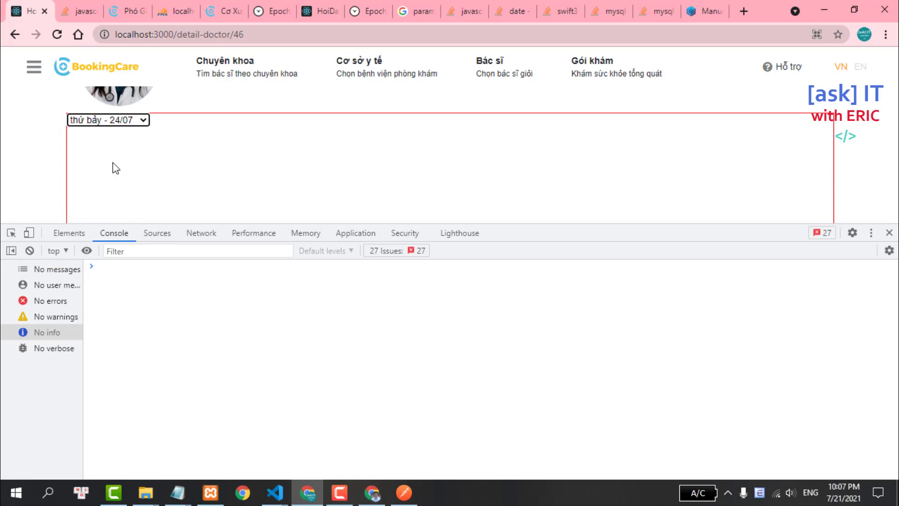
click(112, 125)
click(102, 130)
- Select doctor id 46 in the address bar and return to the DoctorSchedule.js editor window
drag(269, 30, 233, 39)
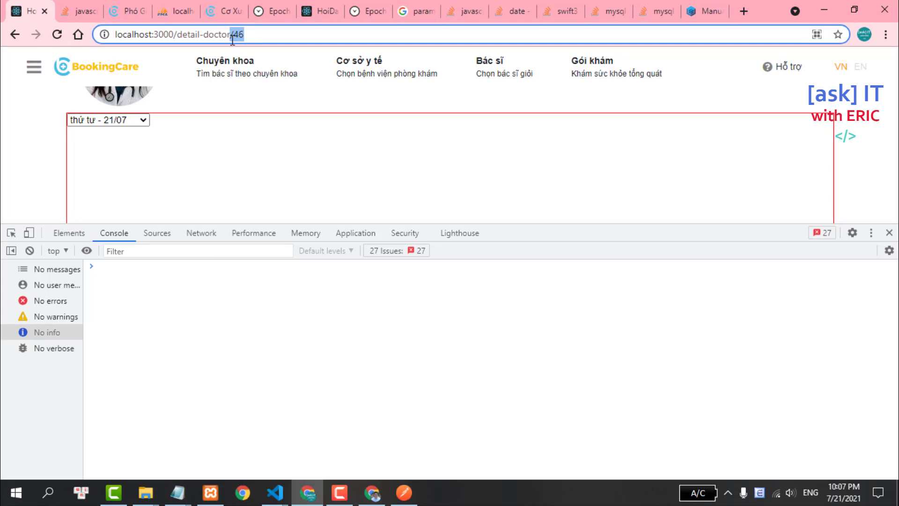
click(291, 490)
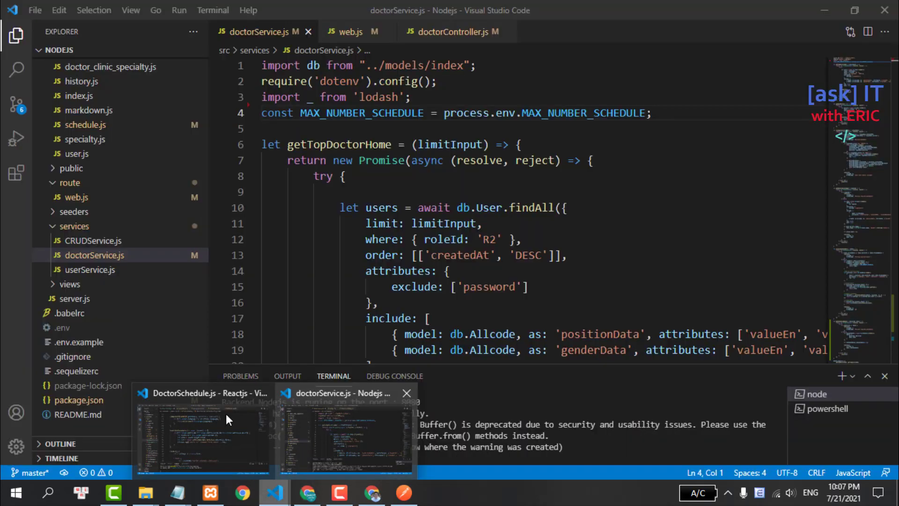
click(226, 416)
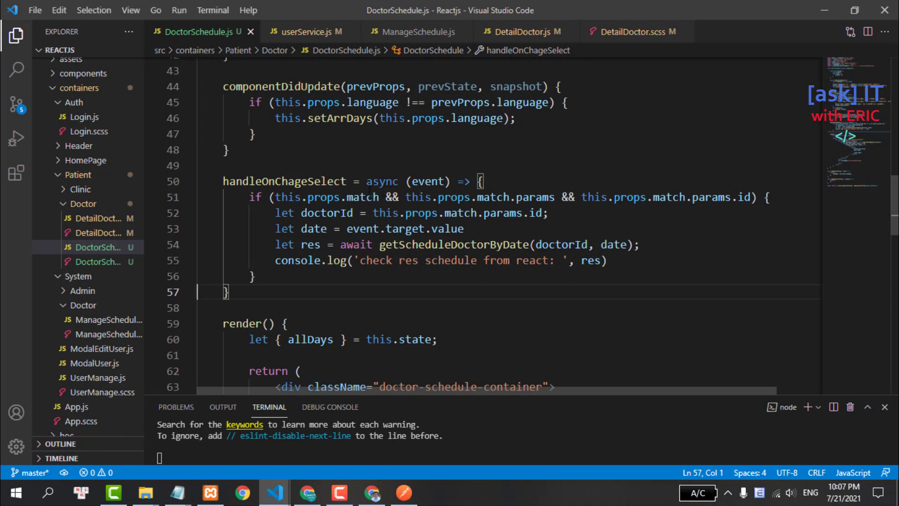
- Add console('check id: ', this.props.match.params.id) as the handler's first line and save
click(506, 184)
key(Return)
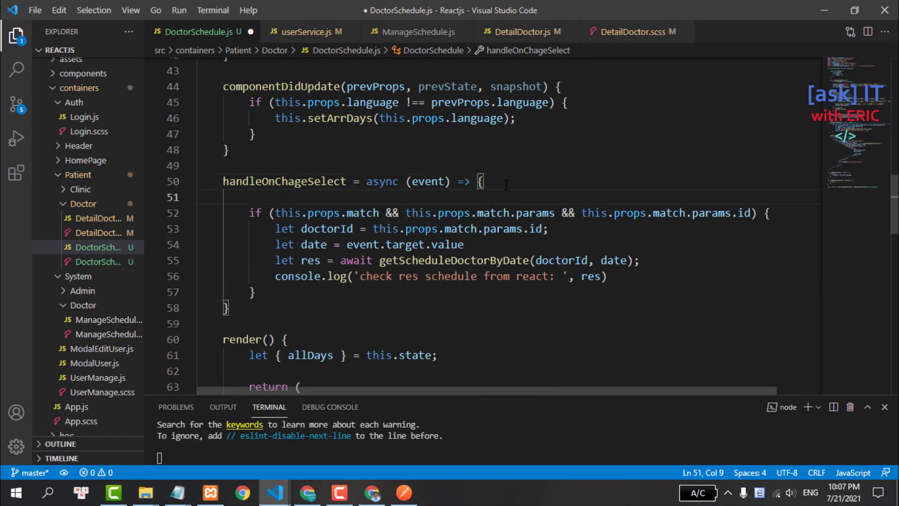
text(con)
key(Return)
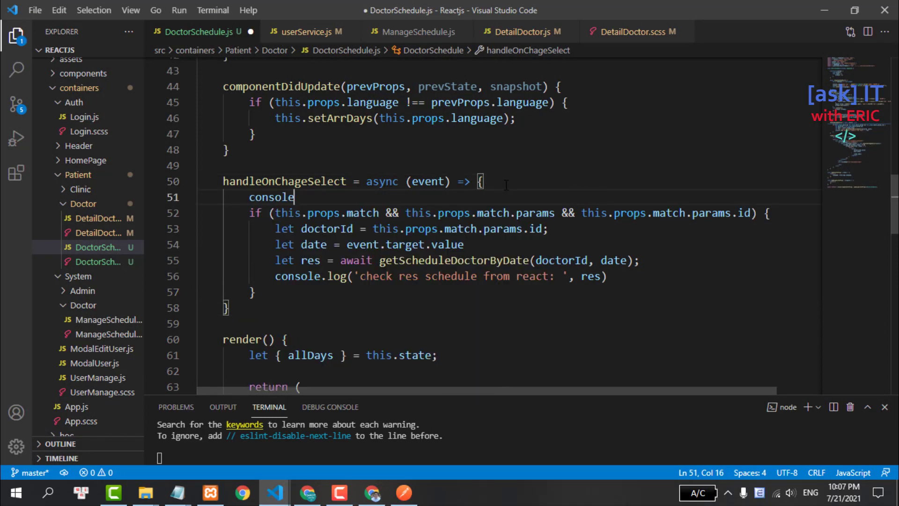
text(()
mouse_move(535, 212)
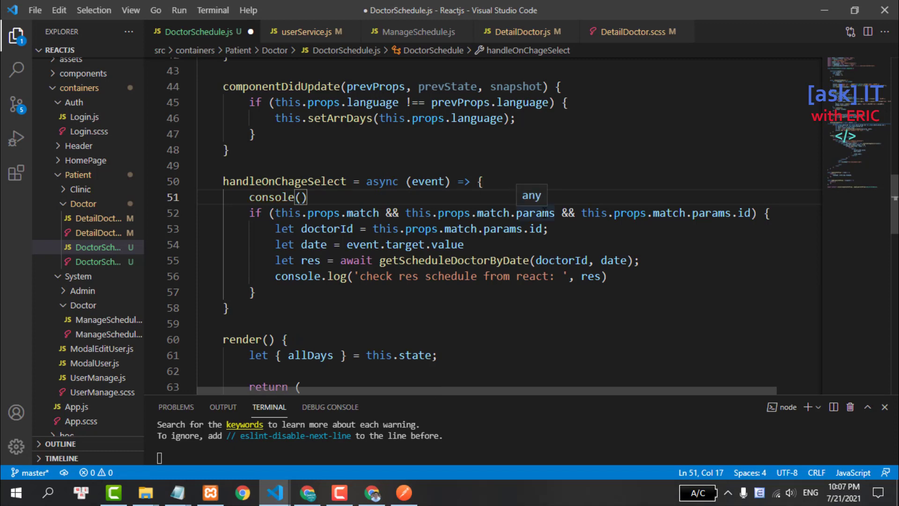
text('check id:)
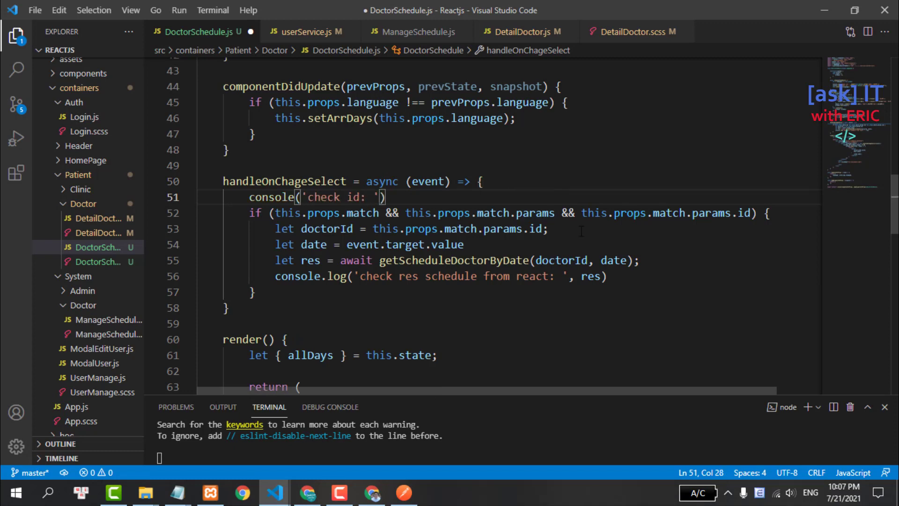
drag(373, 229, 542, 229)
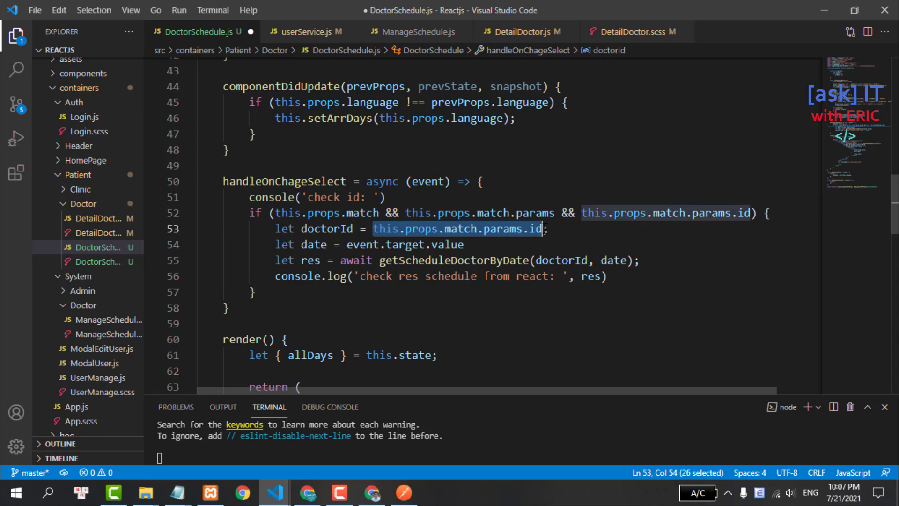
key(ctrl+c)
click(381, 197)
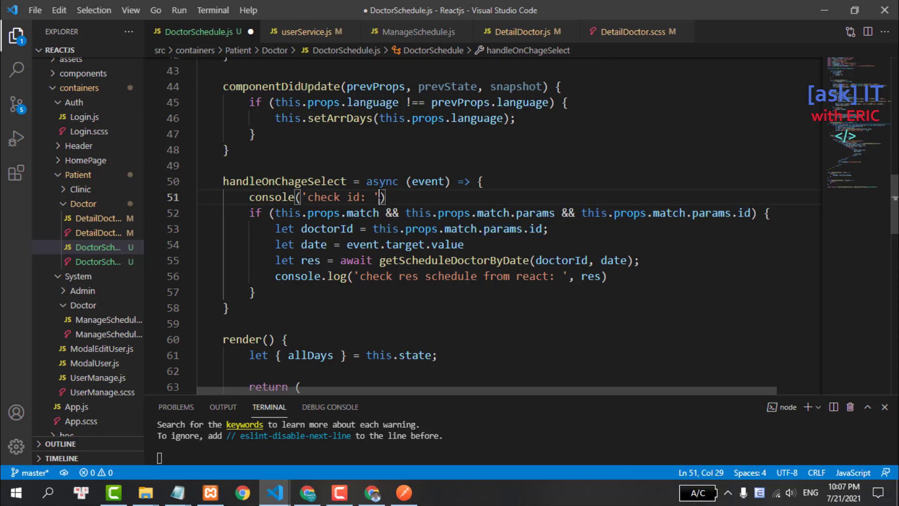
text(,)
key(ctrl+v)
key(ctrl+s)
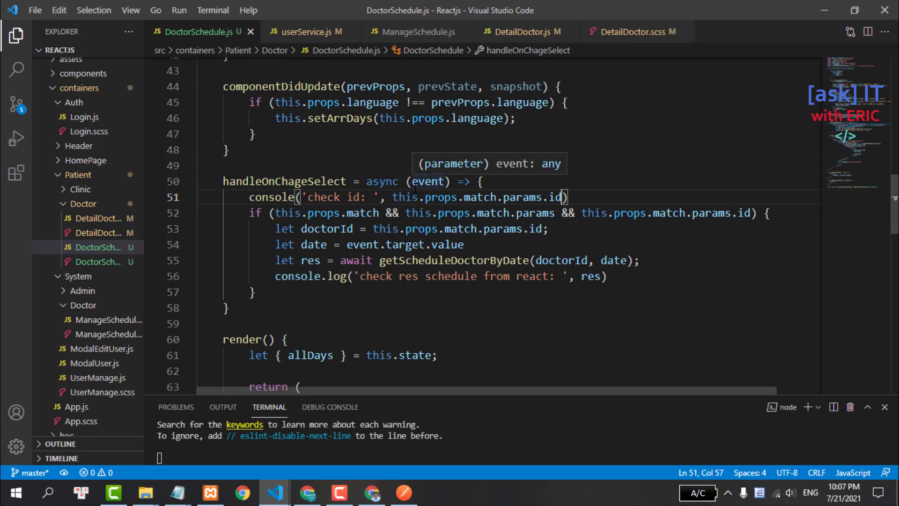
- Reload the doctor page, pick thứ sáu - 23/07, and filter the console to the 'params of undefined' error
click(308, 492)
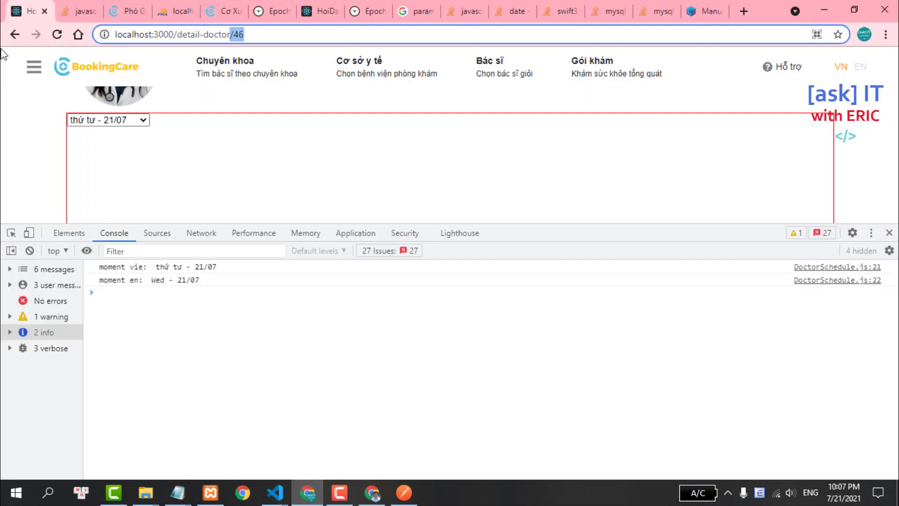
click(56, 35)
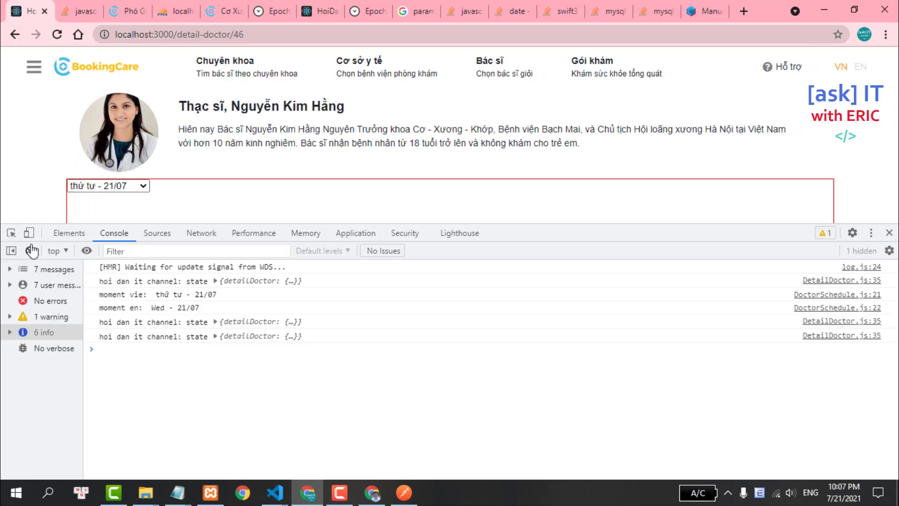
click(121, 187)
click(119, 218)
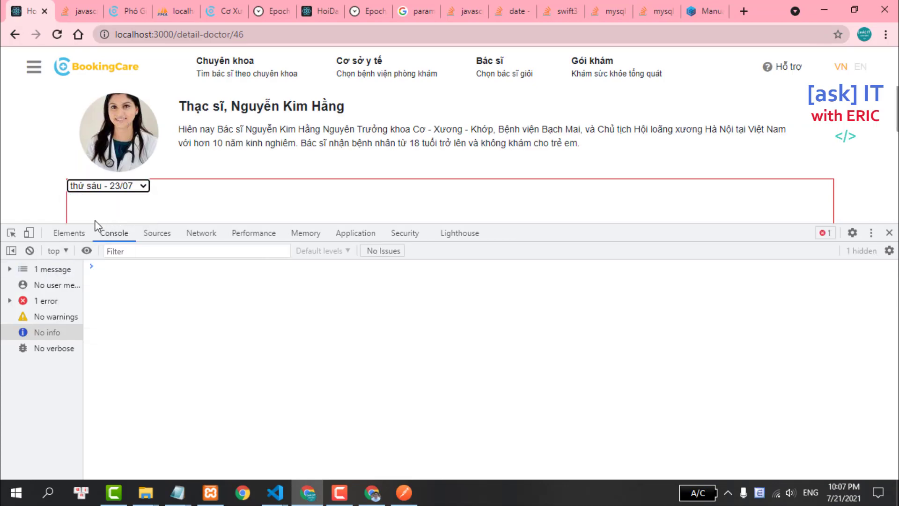
click(48, 301)
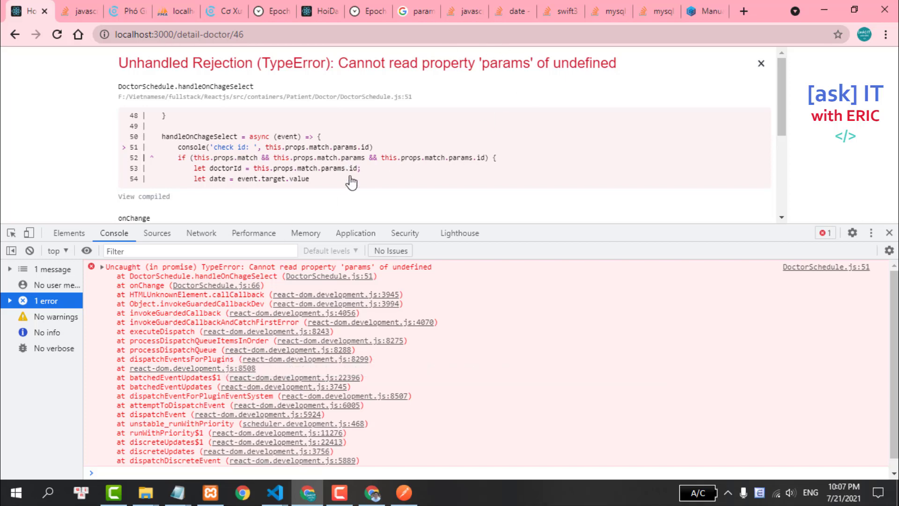
click(274, 497)
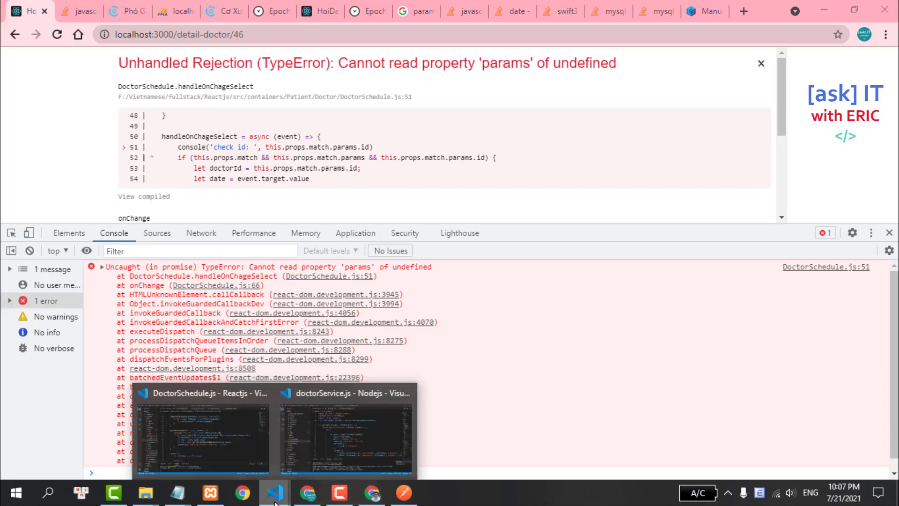
click(221, 434)
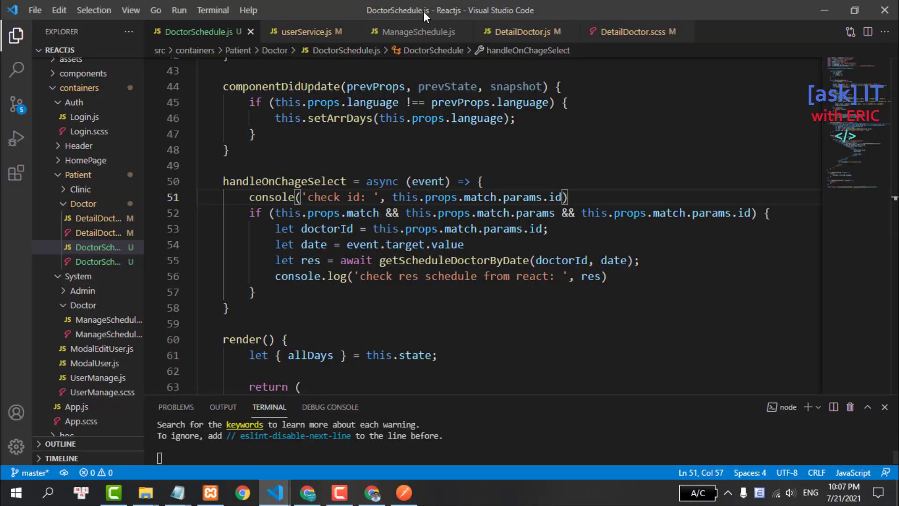
click(525, 33)
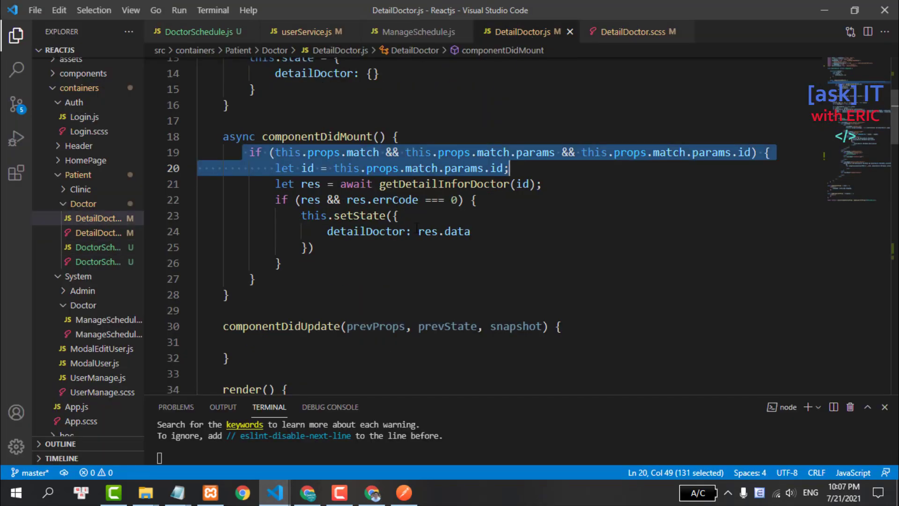
double_click(361, 230)
scroll(458, 190, down, 3)
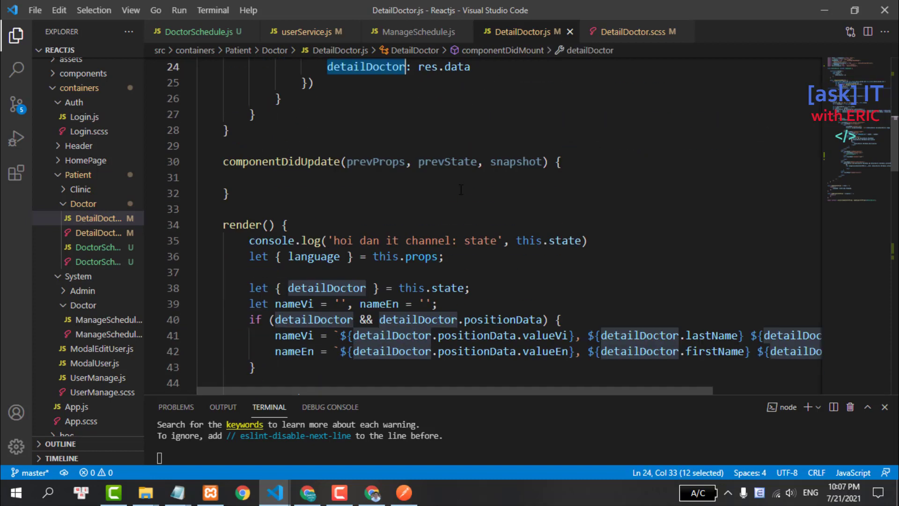
scroll(460, 190, down, 3)
double_click(315, 154)
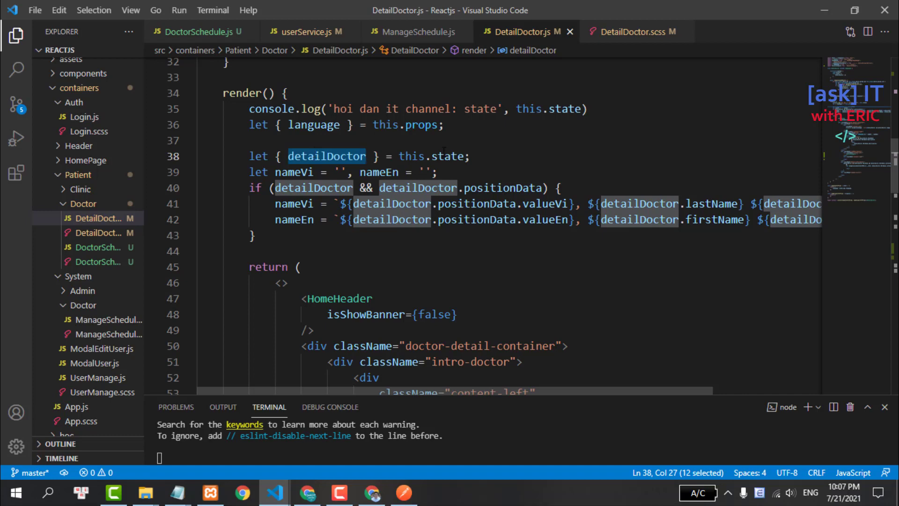
scroll(443, 149, down, 4)
scroll(443, 150, down, 4)
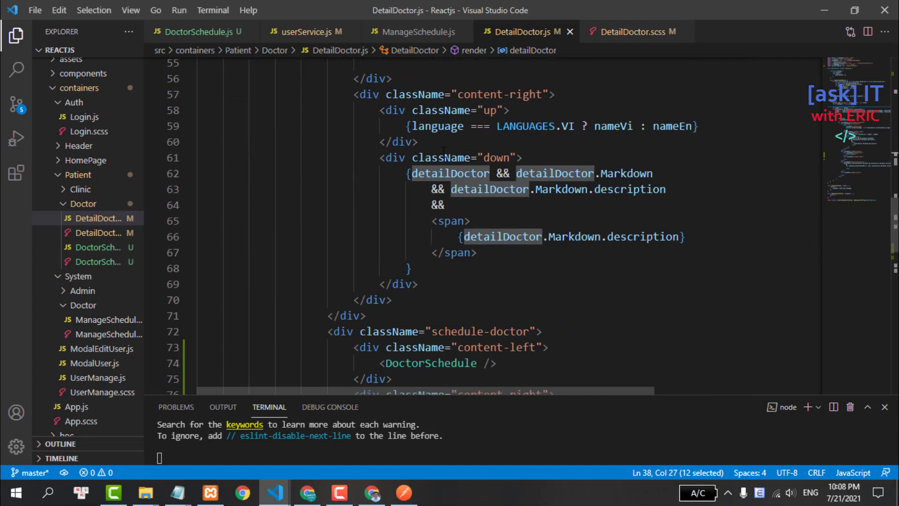
scroll(443, 151, down, 3)
scroll(443, 151, down, 3)
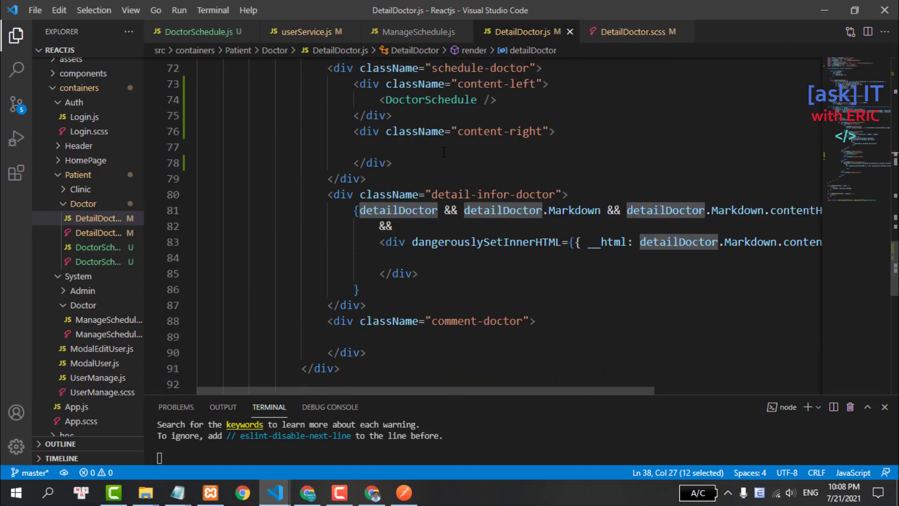
scroll(443, 152, down, 2)
- Break the <DoctorSchedule /> element in DetailDoctor.js onto separate lines
scroll(444, 151, up, 3)
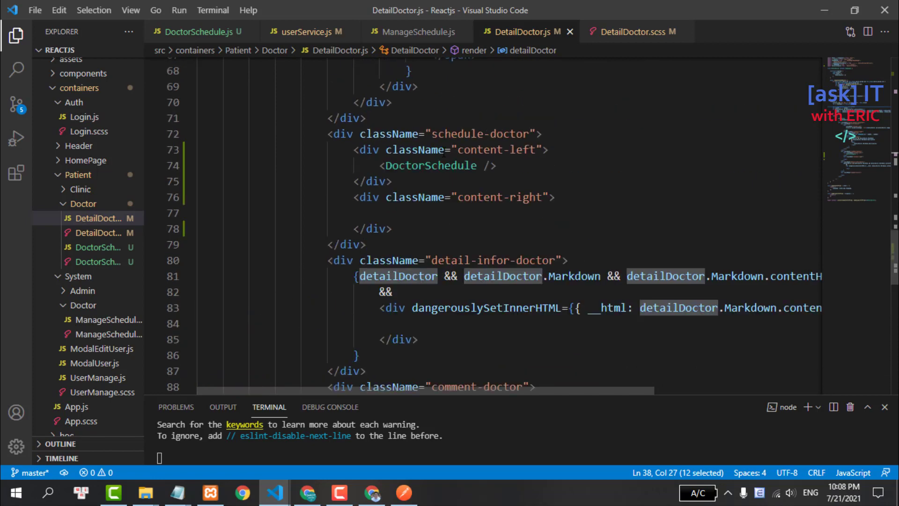
click(482, 165)
key(Return)
key(Return)
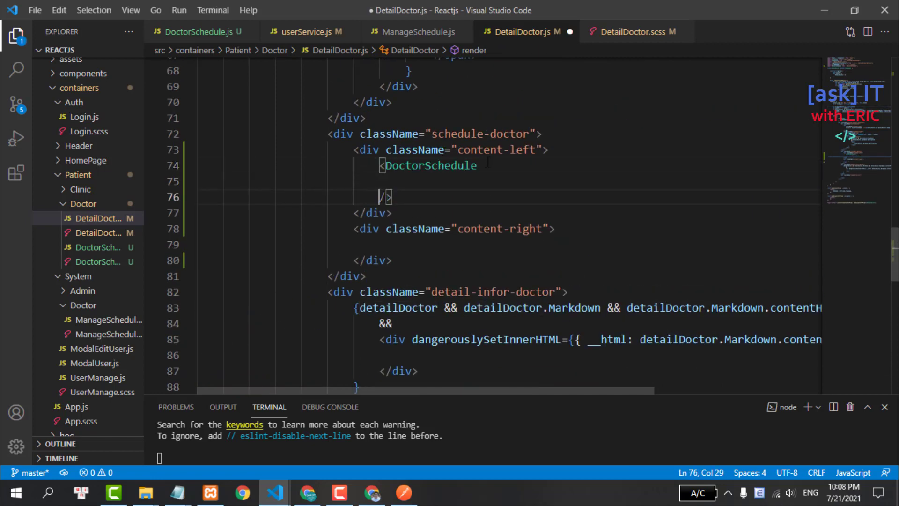
drag(873, 152, 895, 70)
scroll(468, 225, down, 1)
scroll(469, 225, down, 2)
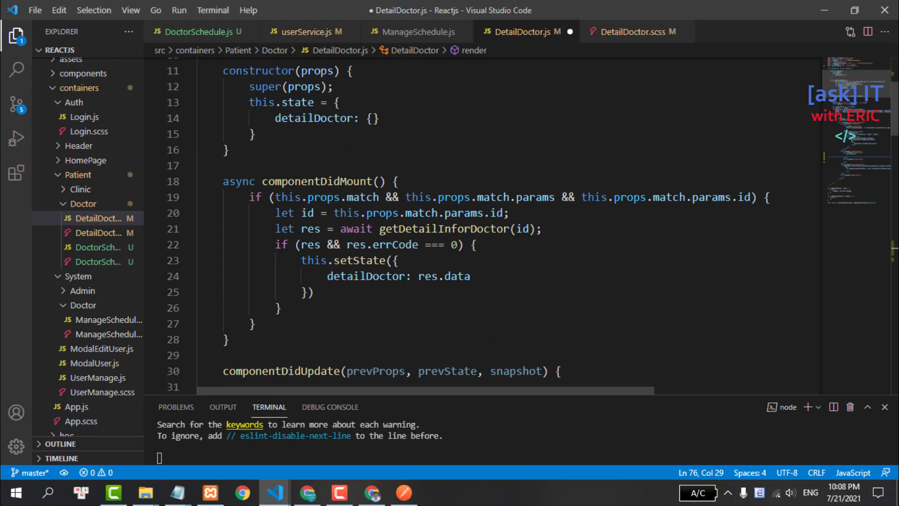
scroll(468, 224, down, 9)
scroll(468, 224, down, 5)
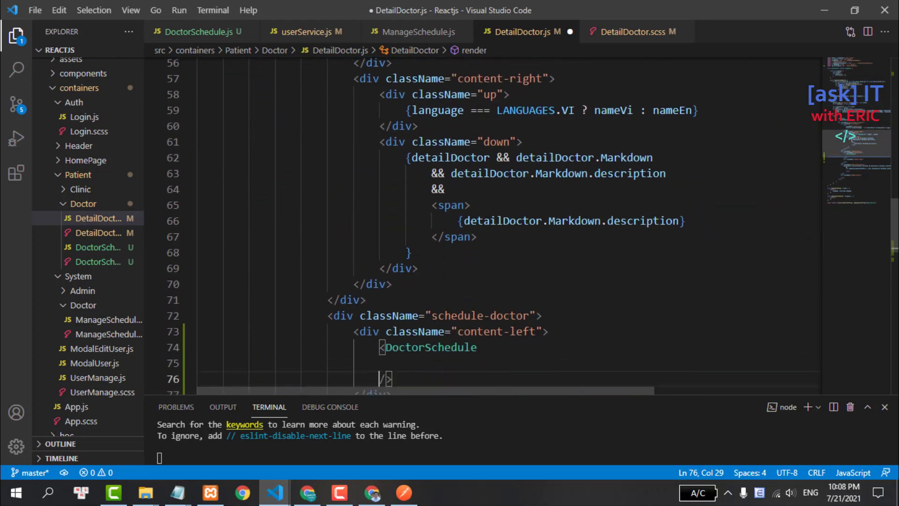
scroll(414, 301, down, 1)
- Add detailDoctor={detailDoctor} as a prop on DoctorSchedule and save DetailDoctor.js
click(414, 300)
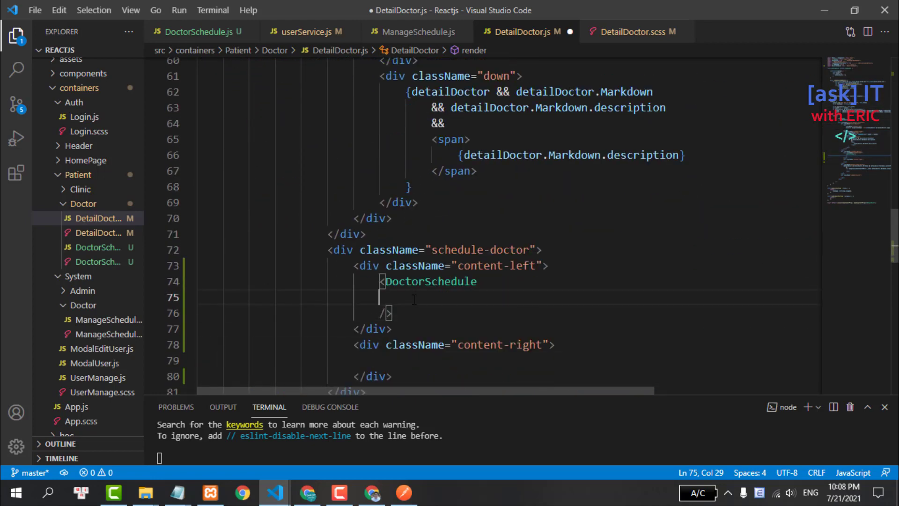
text(detailDoctor={)
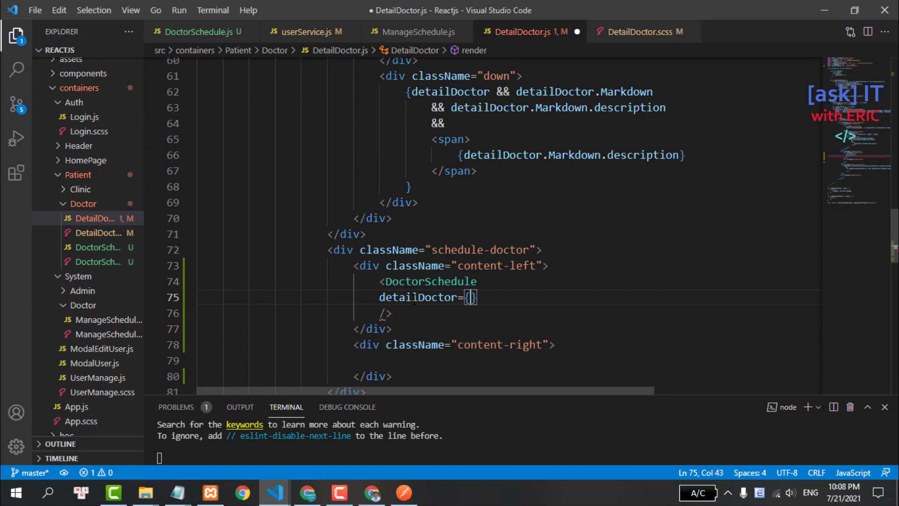
text(detailDoctor)
double_click(419, 281)
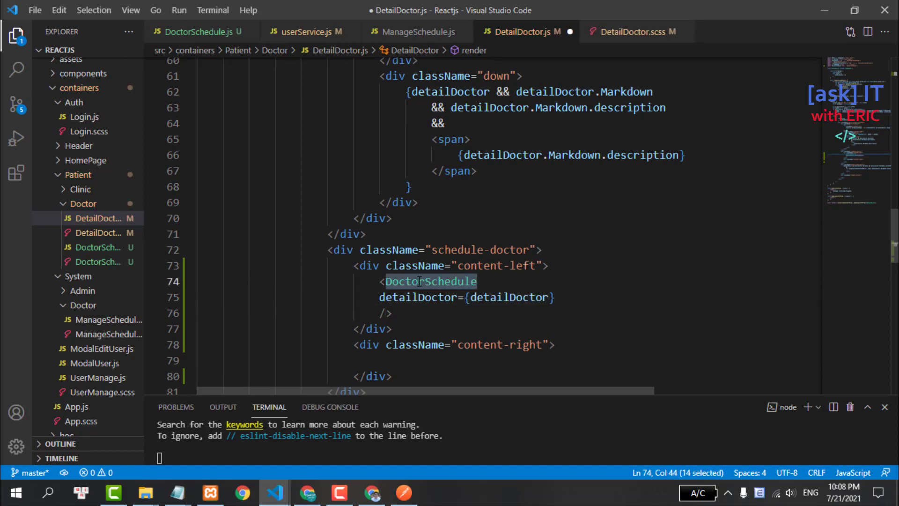
key(ctrl+s)
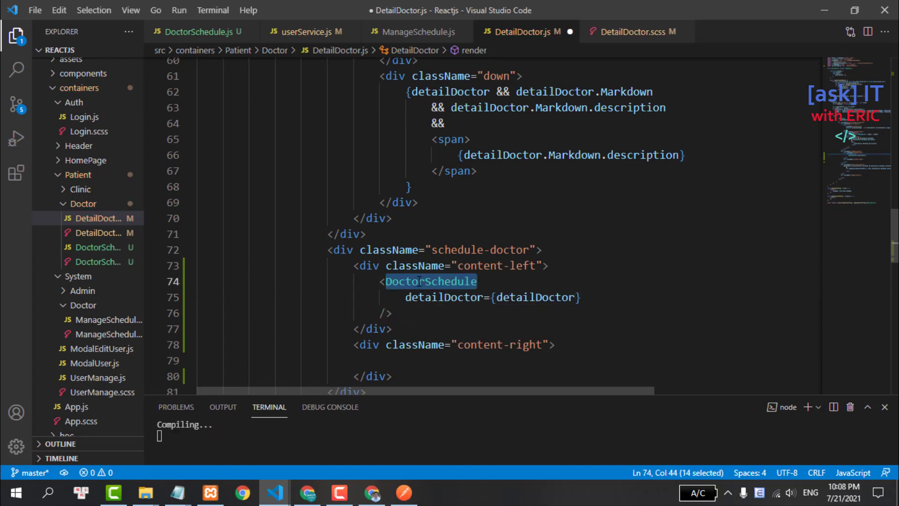
key(ctrl+s)
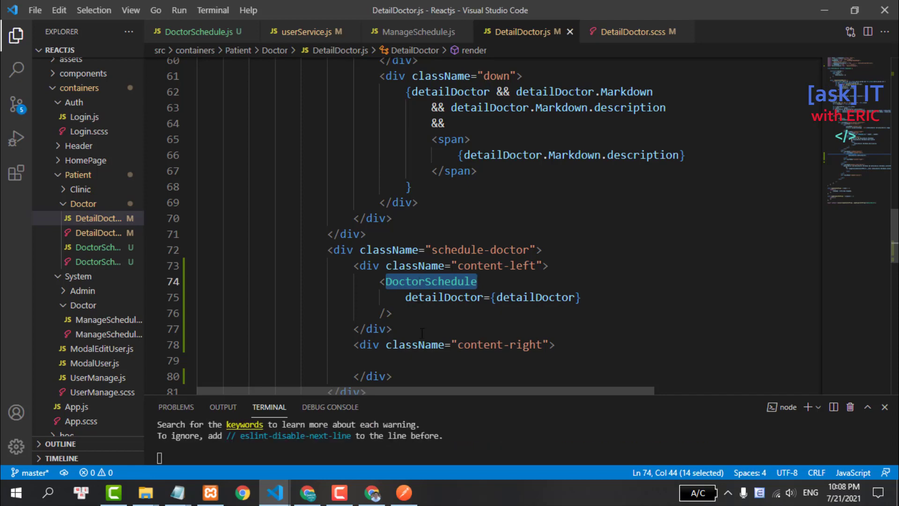
double_click(431, 297)
key(ctrl+c)
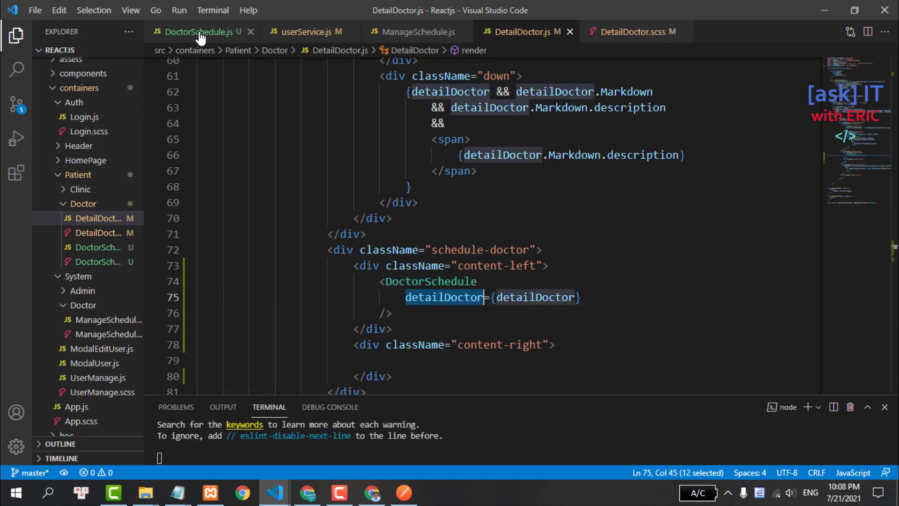
- In DoctorSchedule.js, change the check id log argument to this.props.detailDoctor and save
click(201, 33)
drag(387, 197, 579, 198)
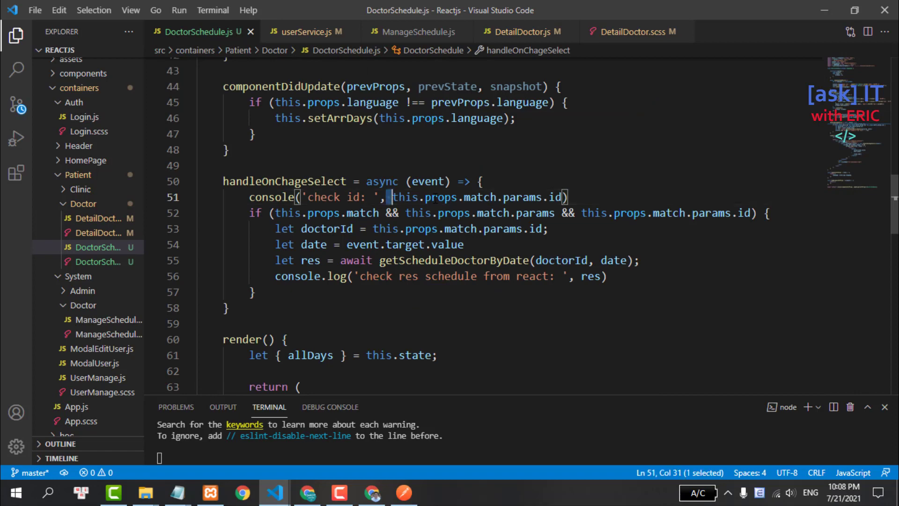
key(BackSpace)
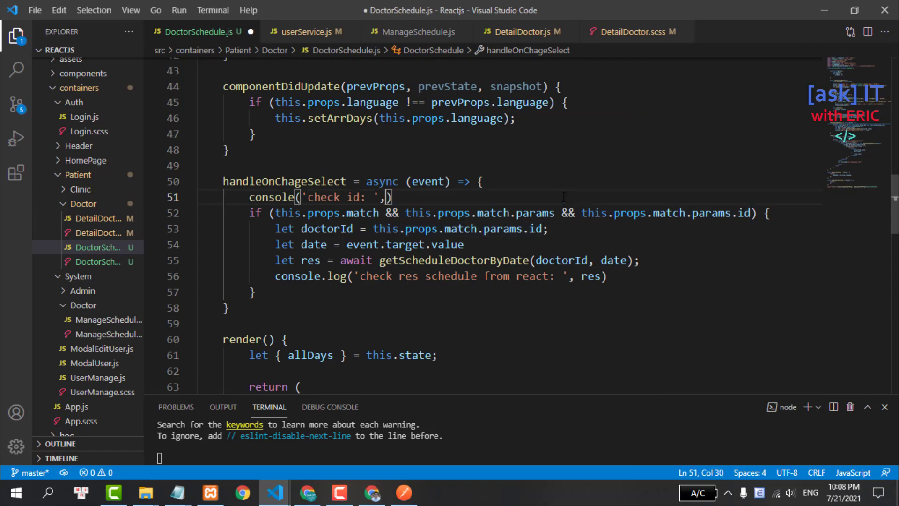
text(this.p)
key(Return)
text(.)
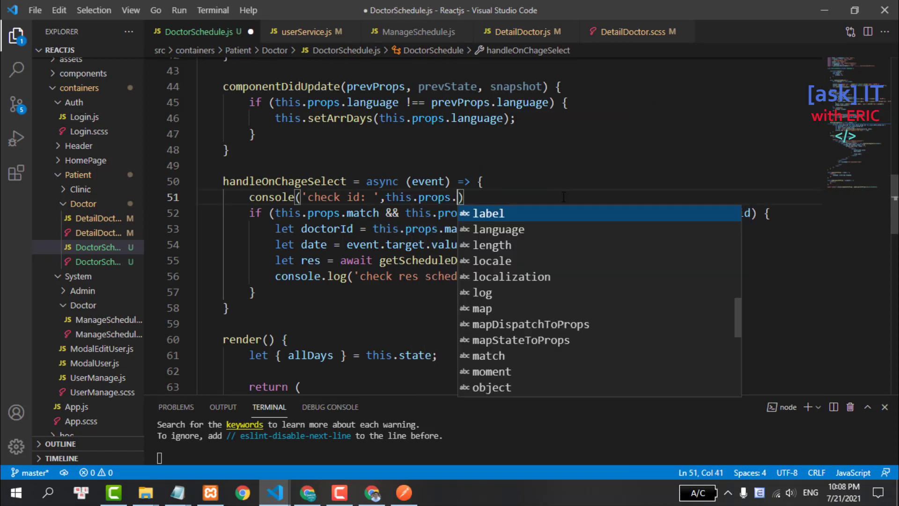
key(ctrl+v)
key(ctrl+s)
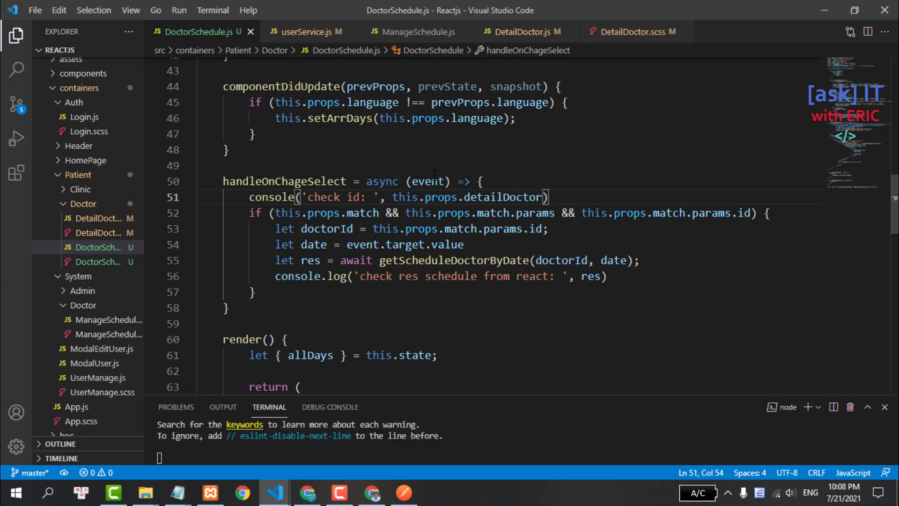
- Reload the doctor page and pick thứ năm - 22/07 to reveal the 'console is not a function' error
click(308, 491)
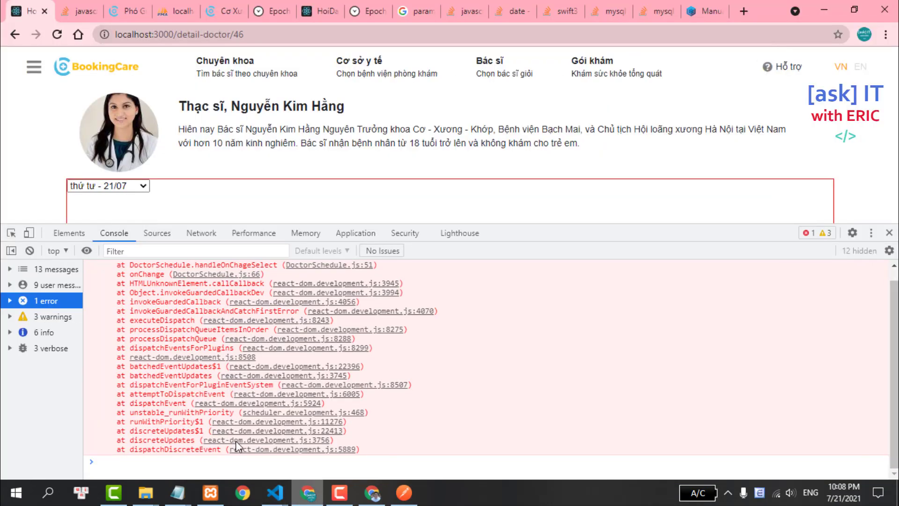
click(30, 253)
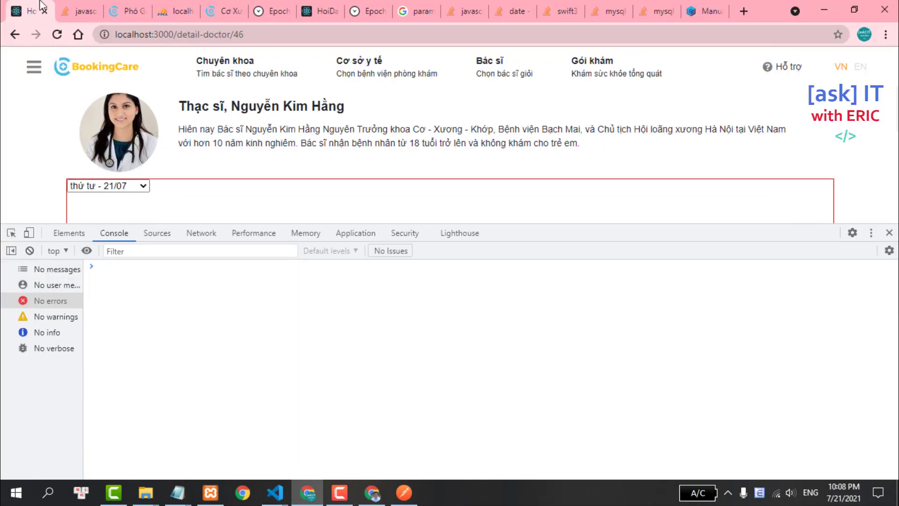
click(57, 35)
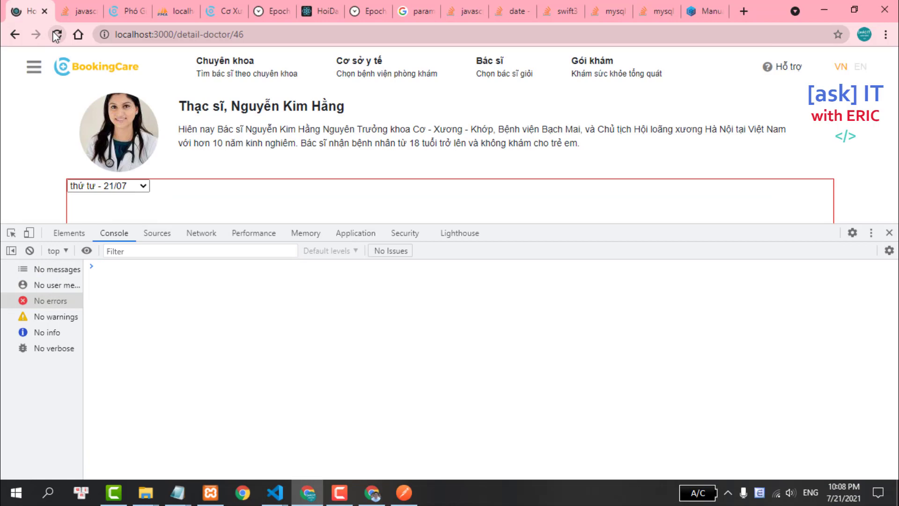
click(44, 332)
click(29, 250)
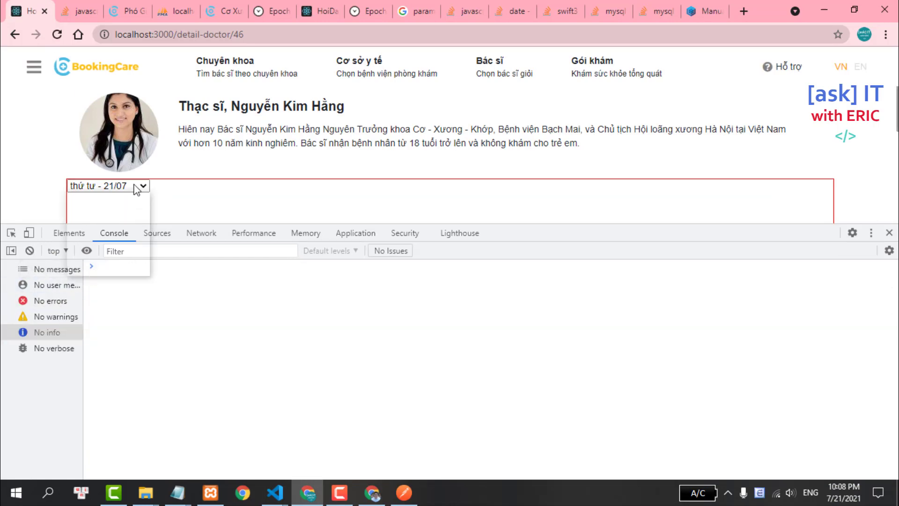
click(108, 185)
click(108, 208)
click(56, 301)
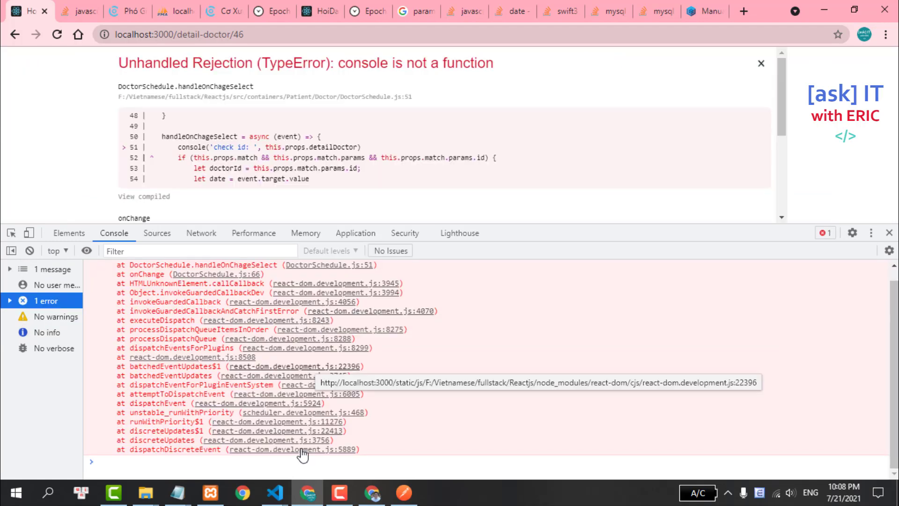
- Fix line 51 of DoctorSchedule.js to use console.log and save it
click(275, 492)
click(217, 456)
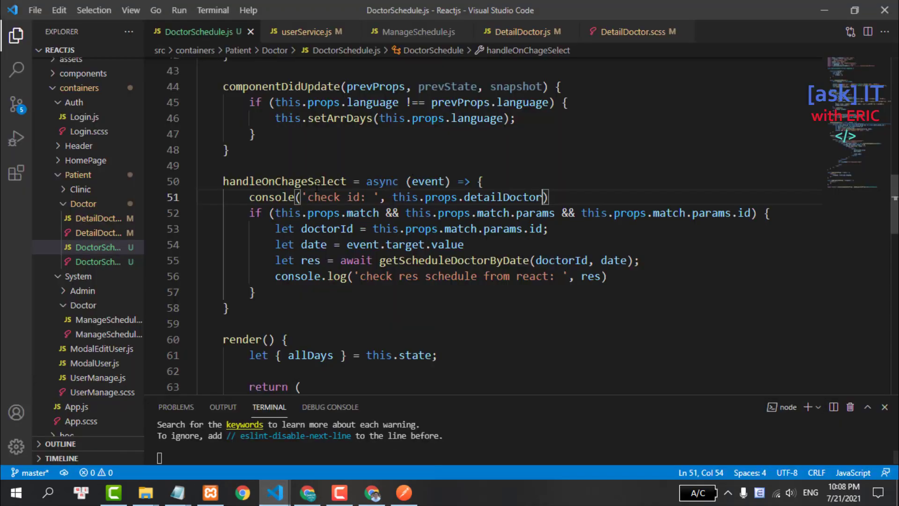
text(.l)
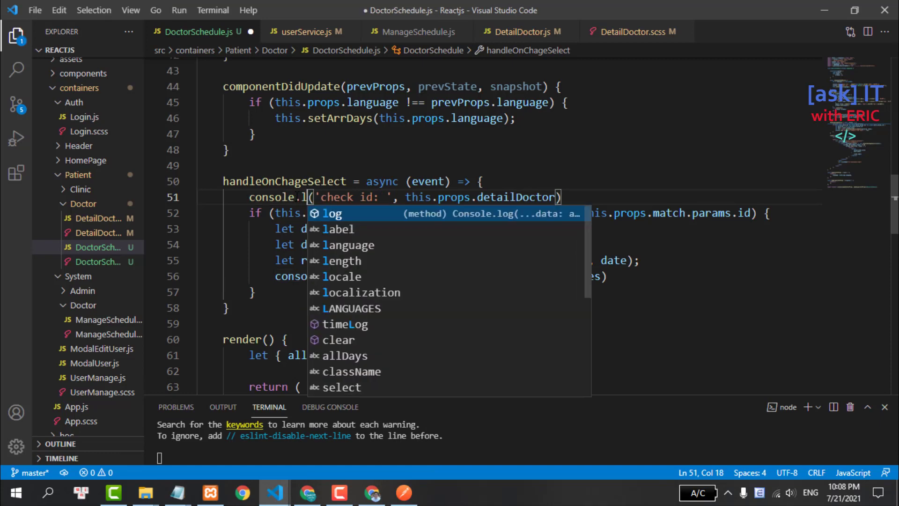
text(og)
key(ctrl+s)
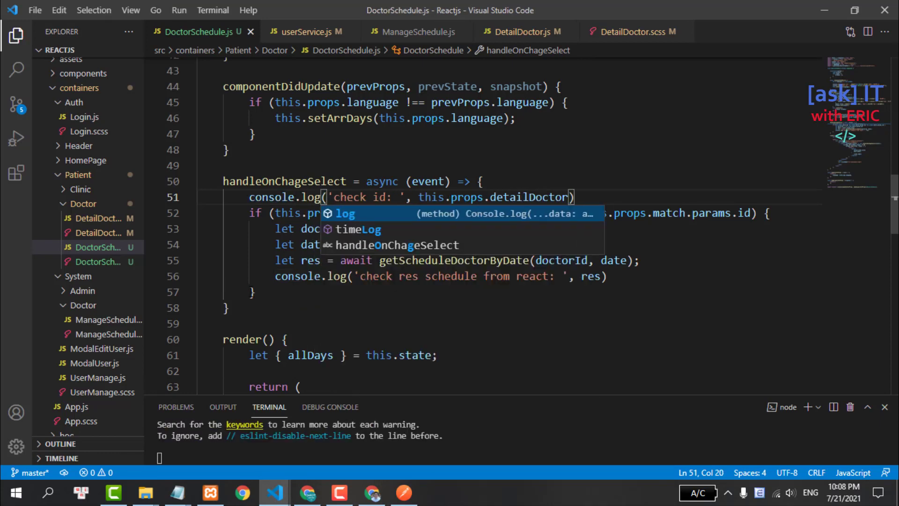
click(307, 493)
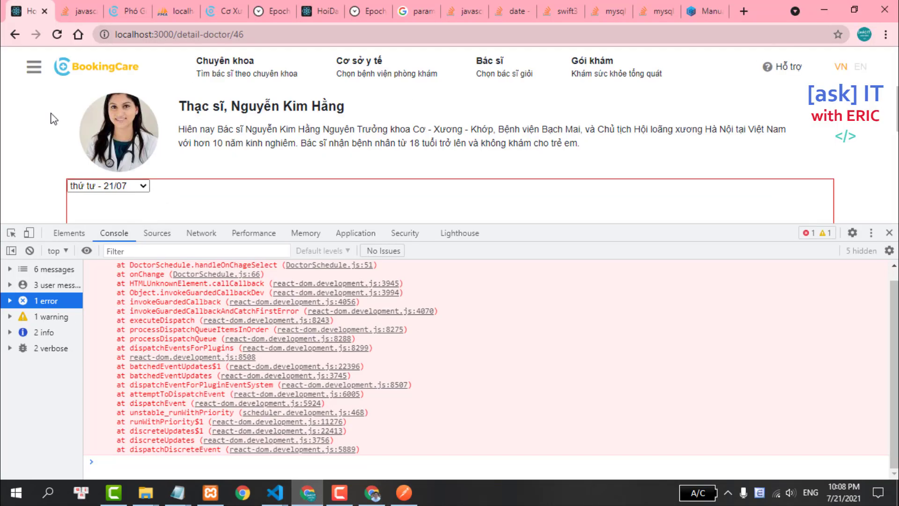
- Select thứ năm - 22/07 and expand the logged detailDoctor object for doctor 46
click(30, 250)
click(112, 186)
click(103, 210)
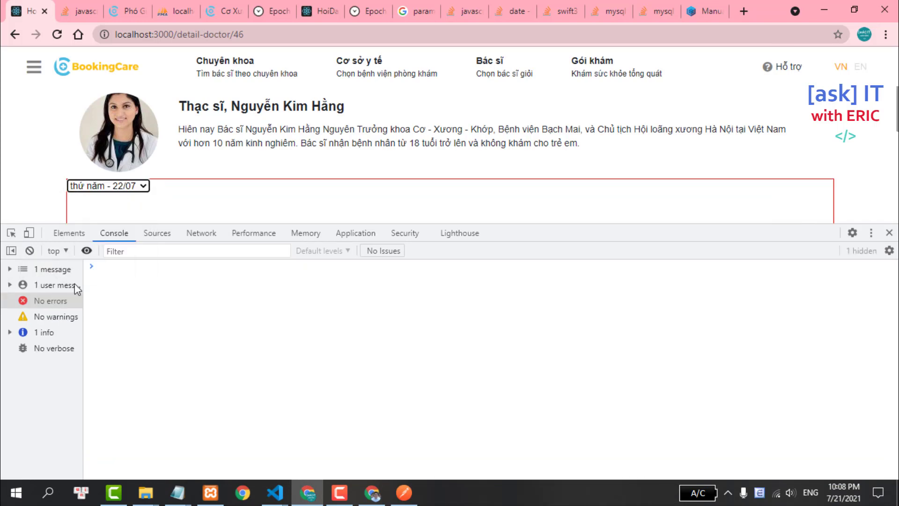
click(47, 331)
click(151, 268)
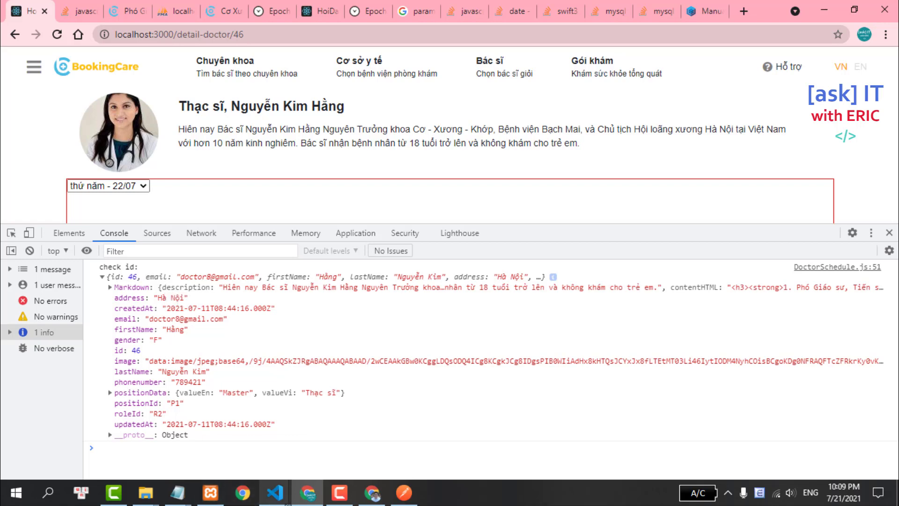
mouse_move(274, 492)
click(190, 461)
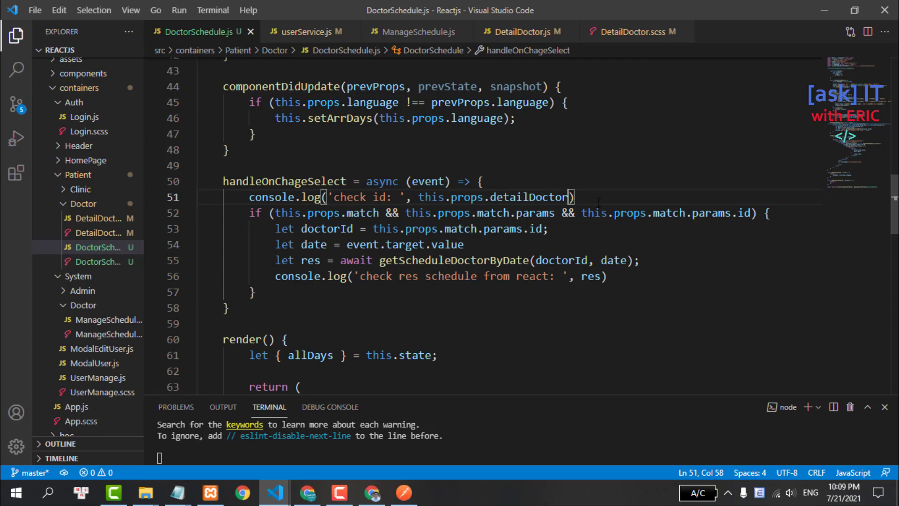
- Rename the prop to doctorIdFromParent={detailDoctor && detailDoctor.id ? detailDoctor.id : -1}
click(415, 32)
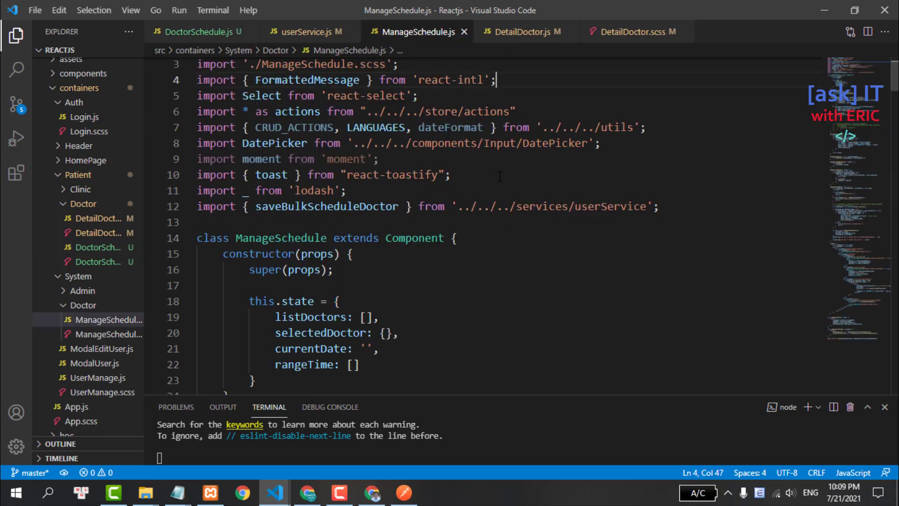
click(518, 32)
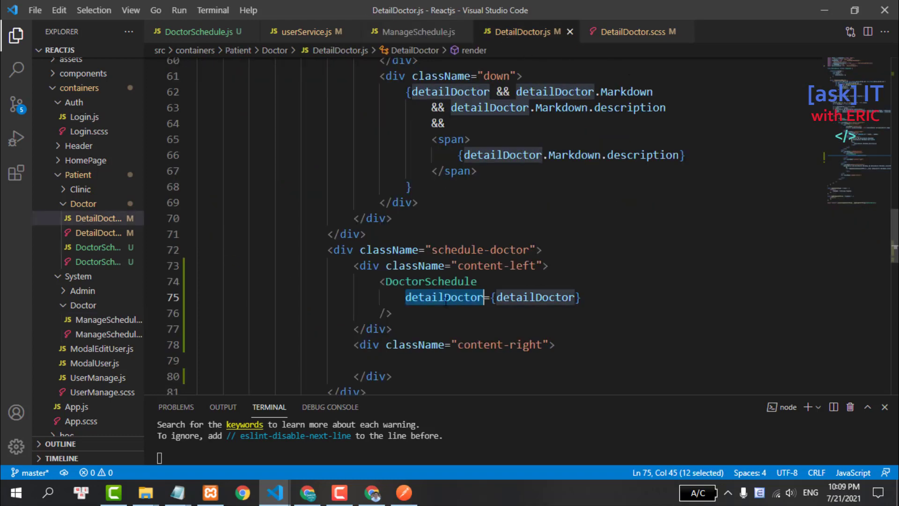
text(doctor)
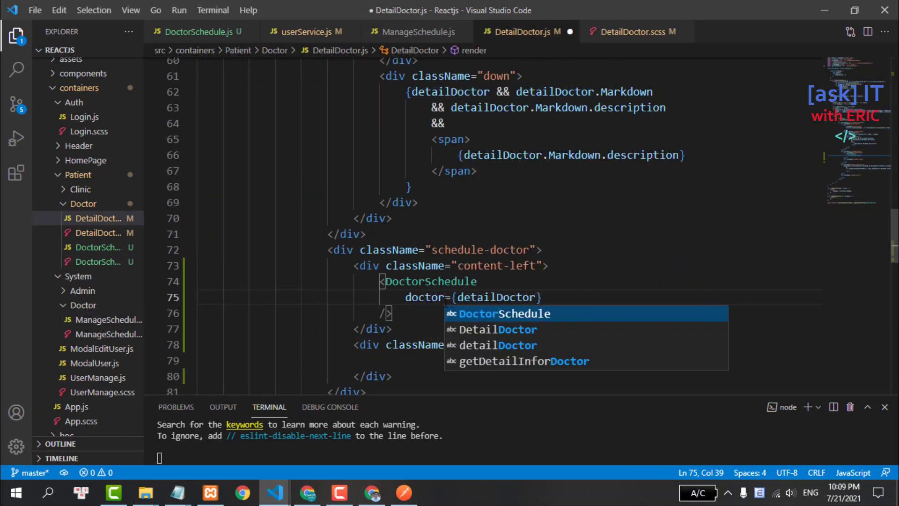
text(IdF)
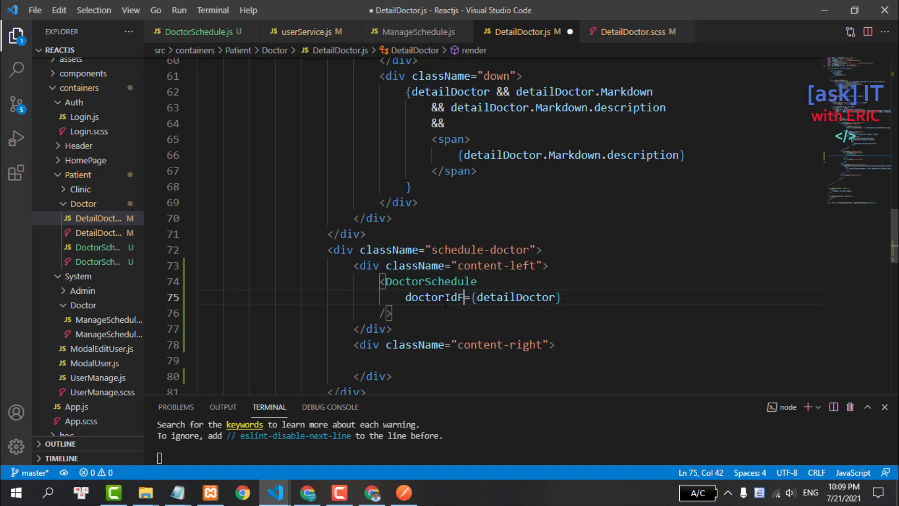
text(romPa)
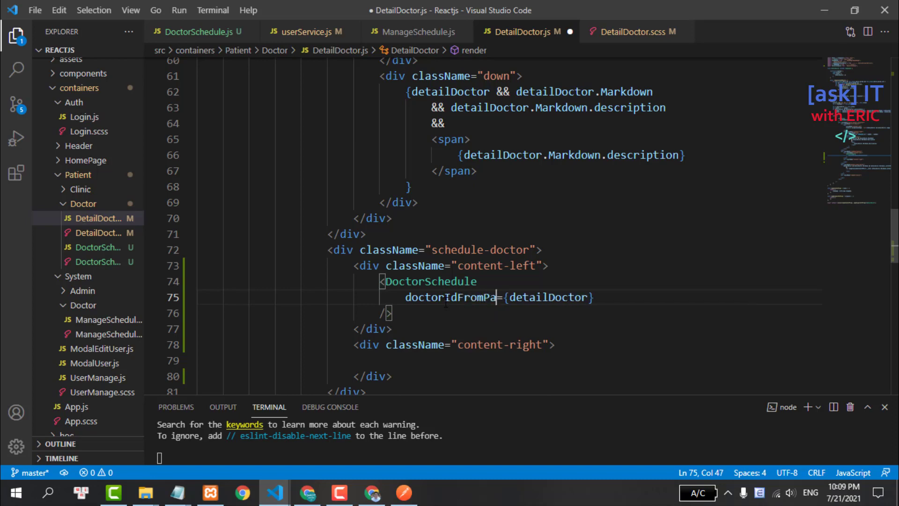
text(rent)
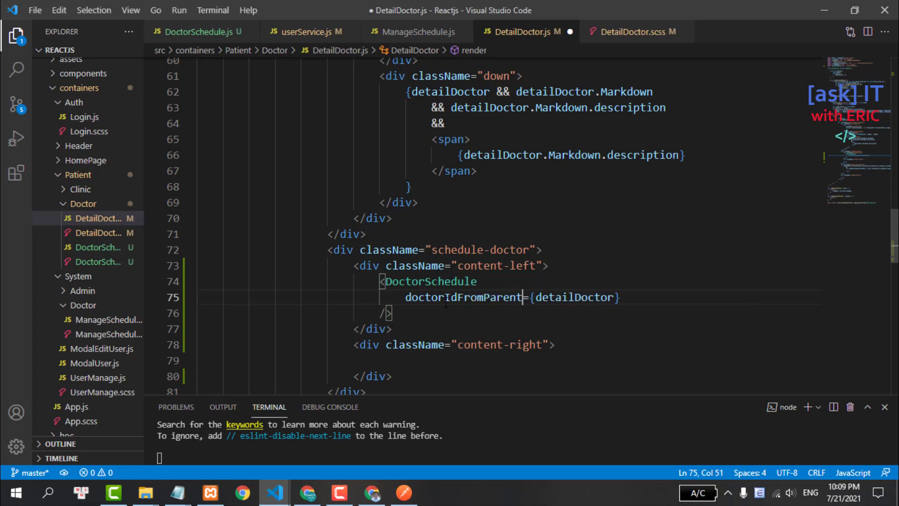
click(612, 294)
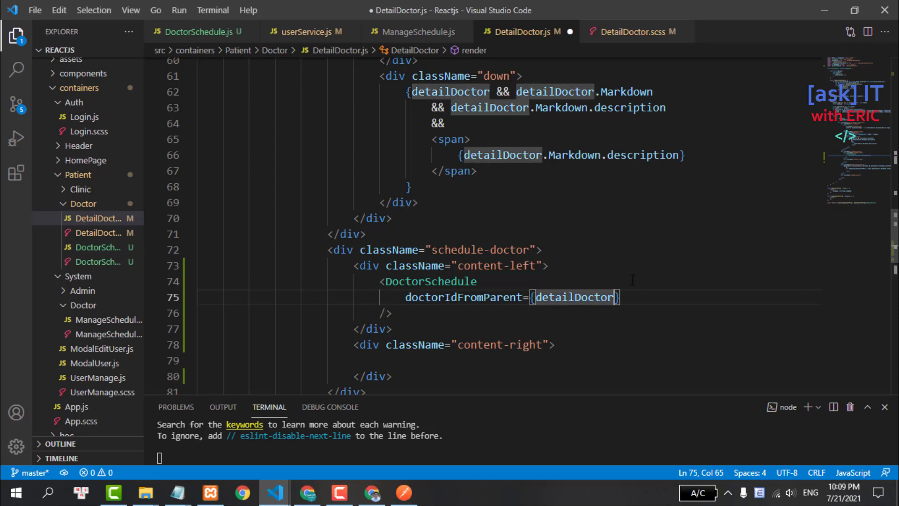
text(&& )
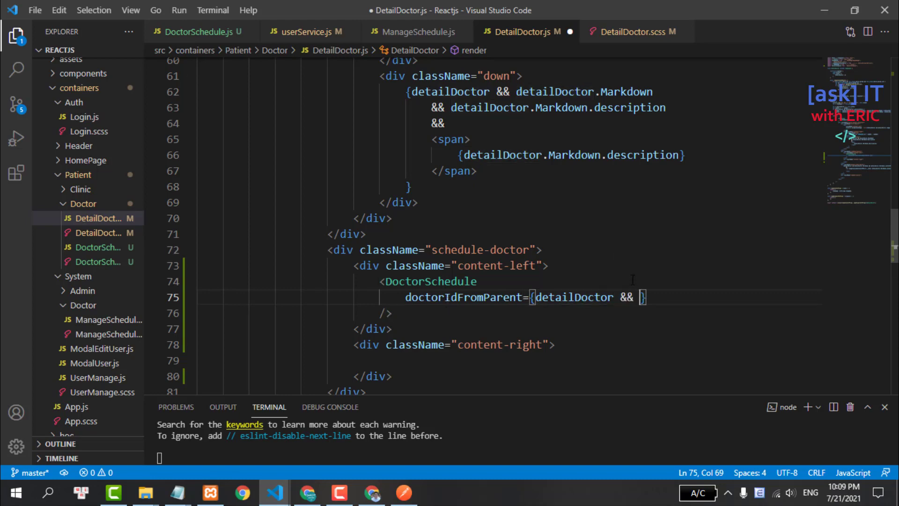
text(det)
key(Return)
text(.)
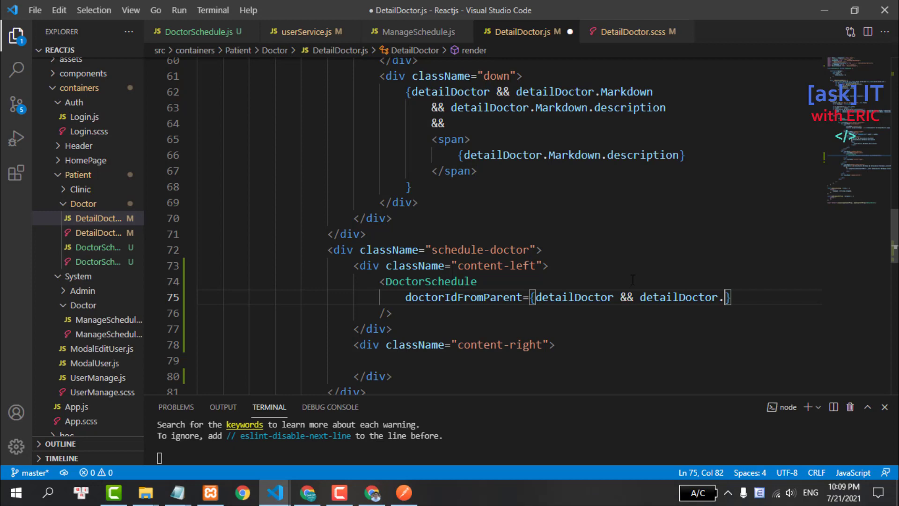
text(id ? )
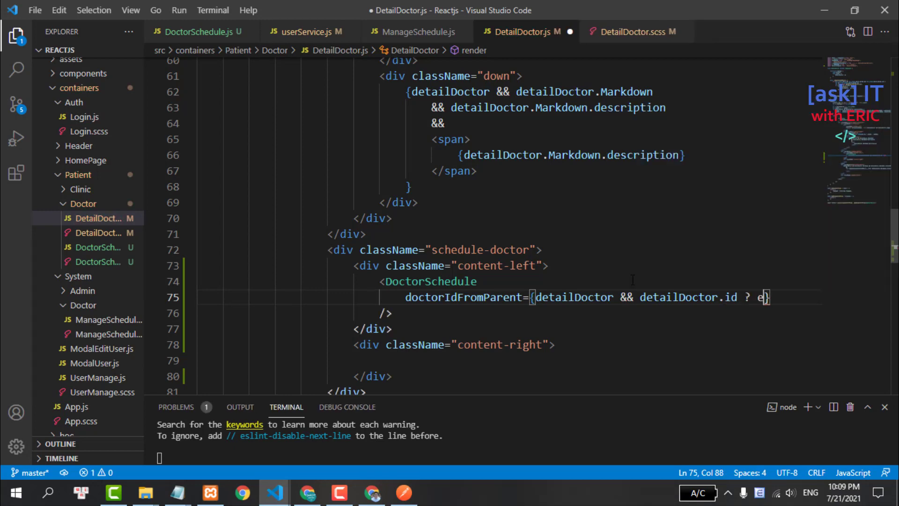
text(de)
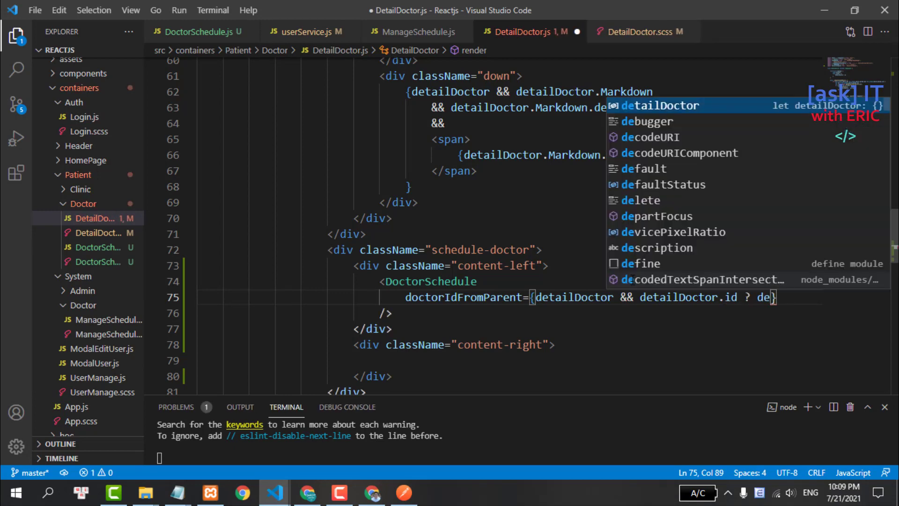
key(Return)
text(.id : )
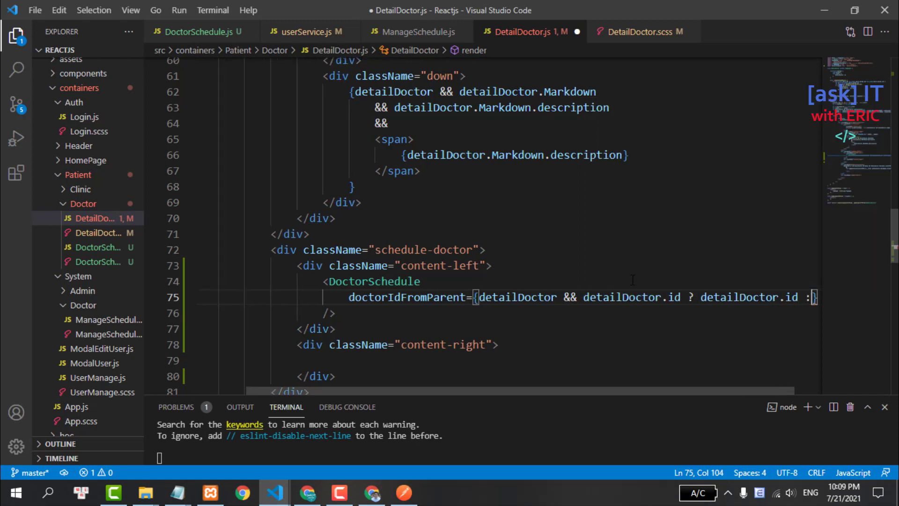
text(-)
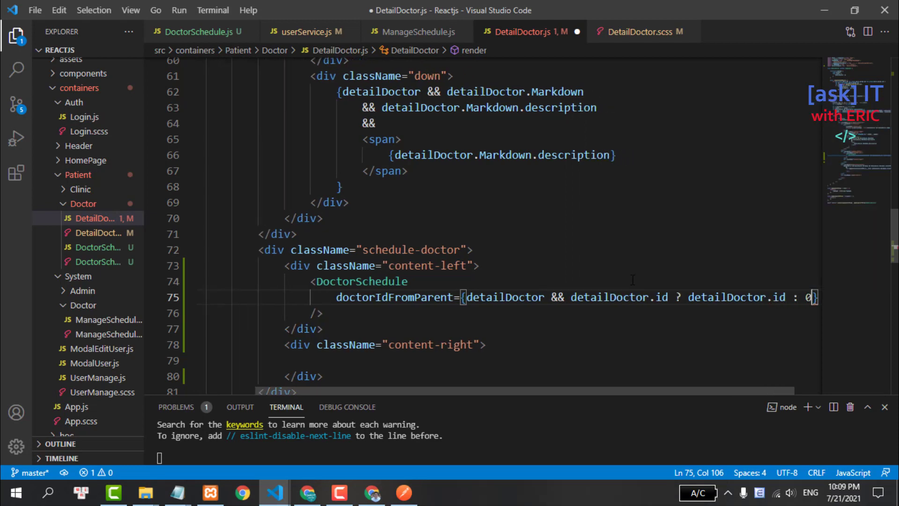
text(1)
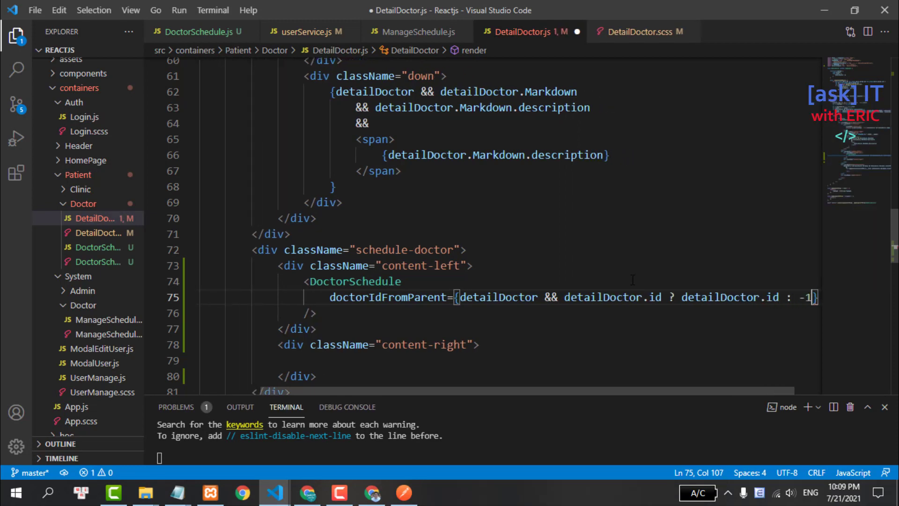
- Save DetailDoctor.js and return to DoctorSchedule.js
click(630, 251)
key(ctrl+s)
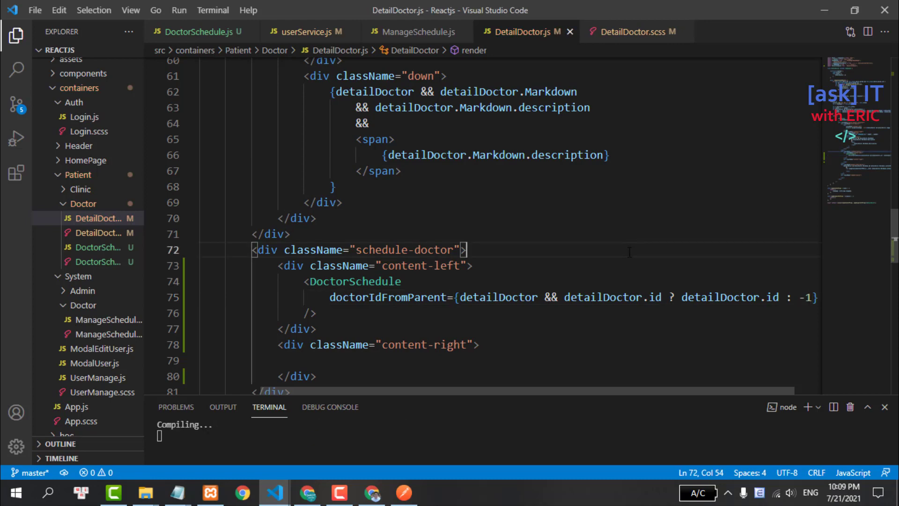
double_click(408, 297)
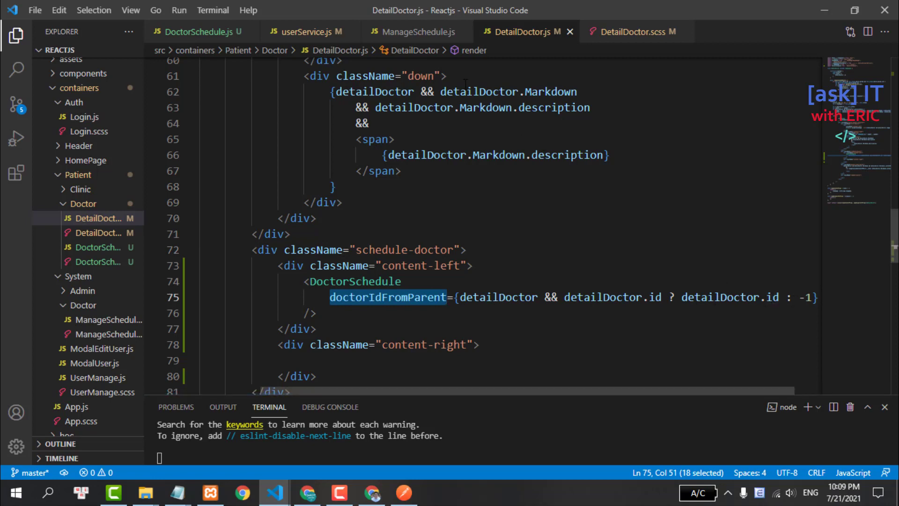
click(196, 34)
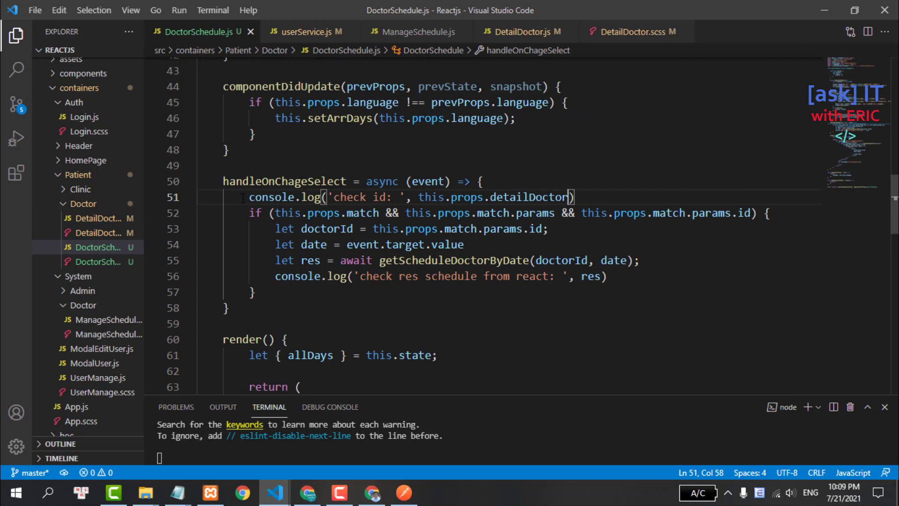
- Remove the check id log and make the if test this.props.doctorIdFromParent !== -1
drag(243, 198, 613, 197)
key(BackSpace)
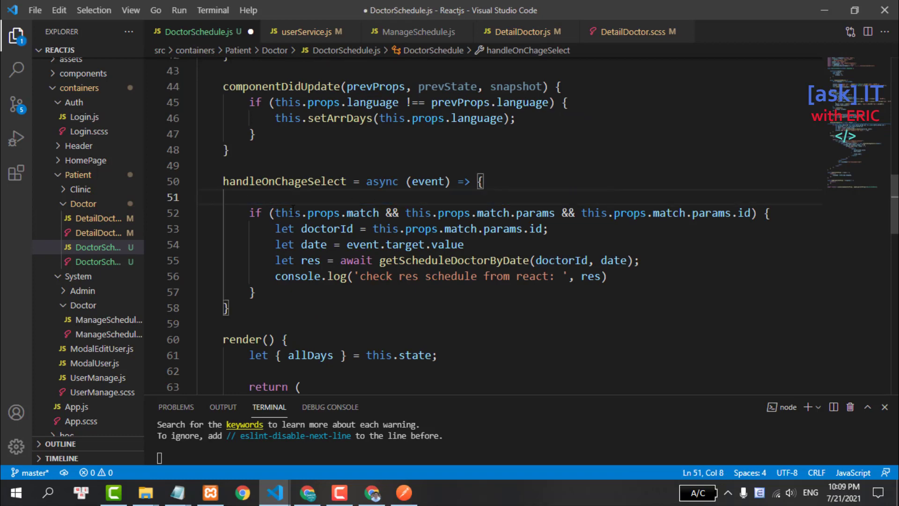
drag(346, 213, 752, 213)
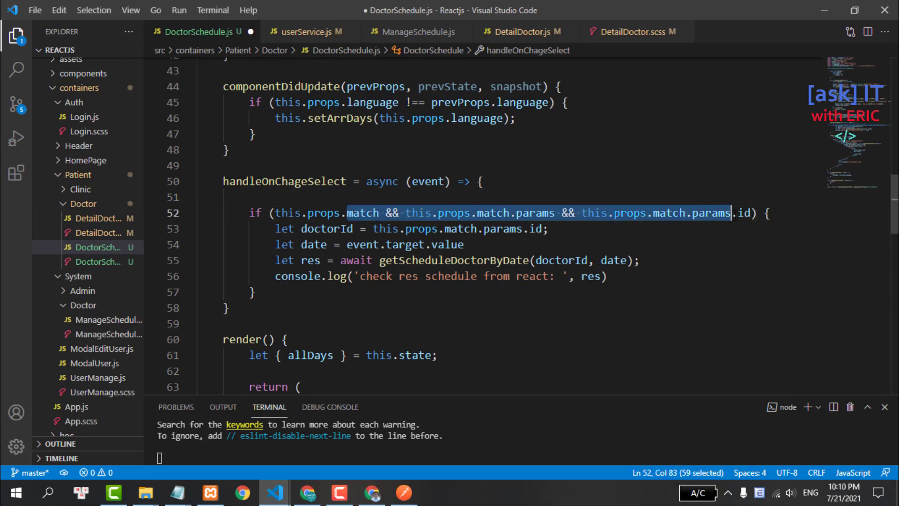
key(BackSpace)
text(doctorIdFromParent )
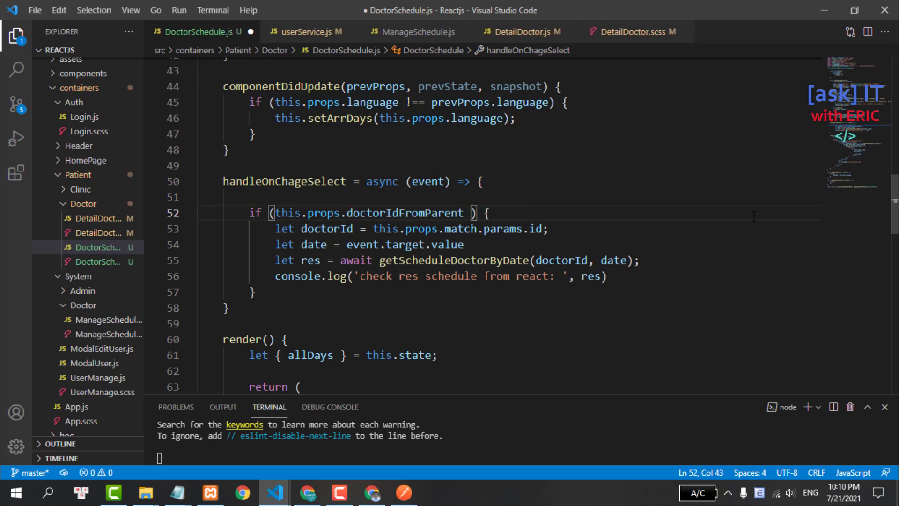
text(&& this.p)
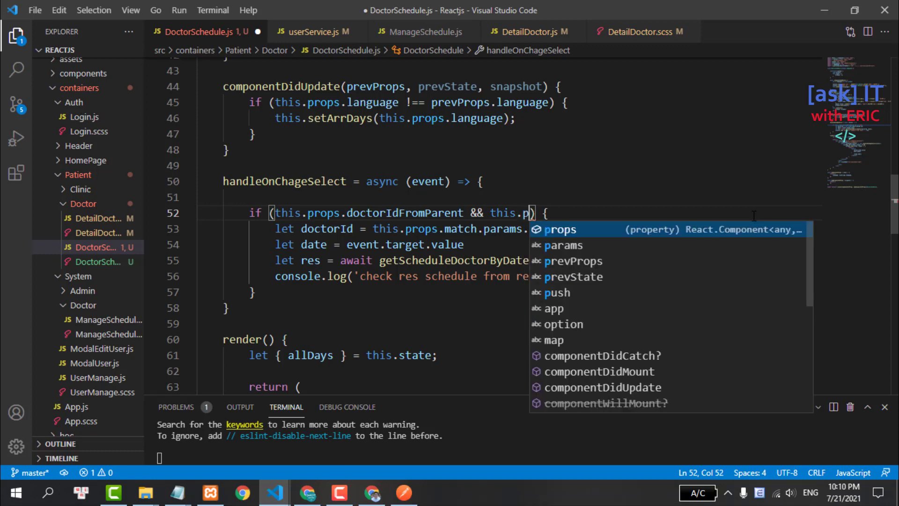
text(rops.do)
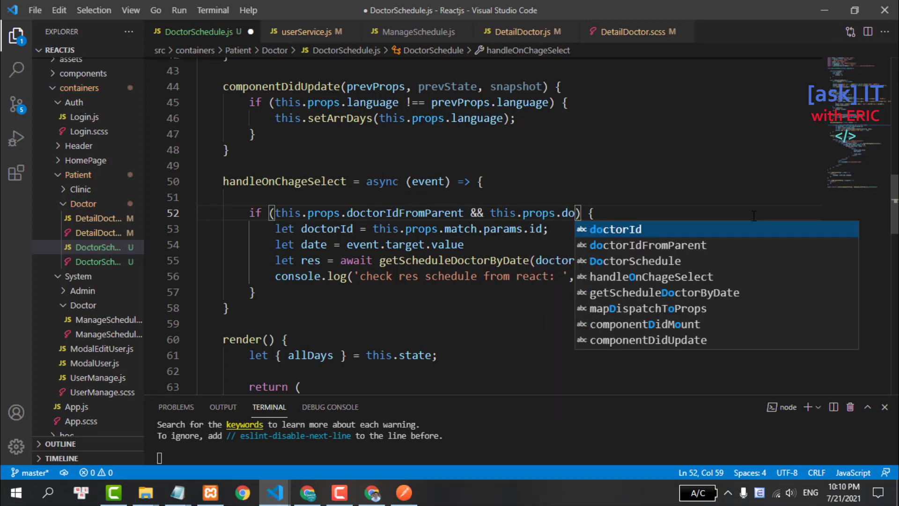
key(Down)
key(Return)
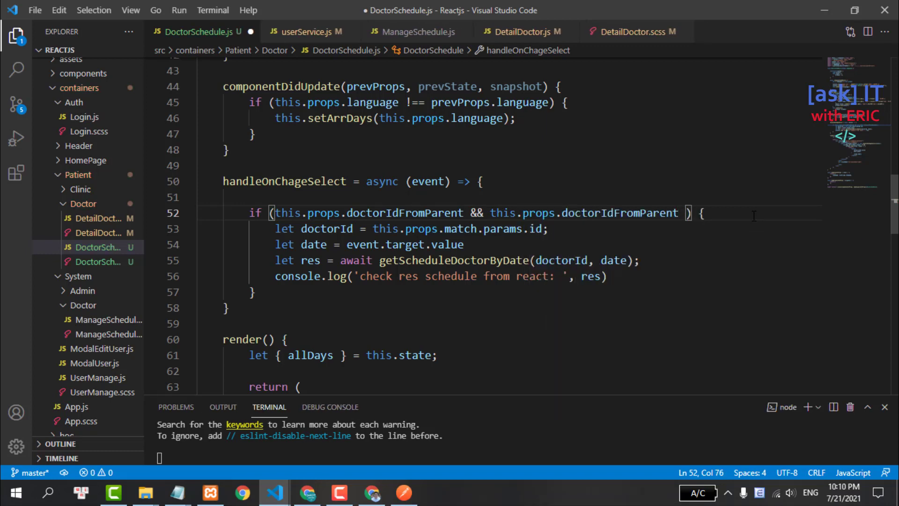
text(!== )
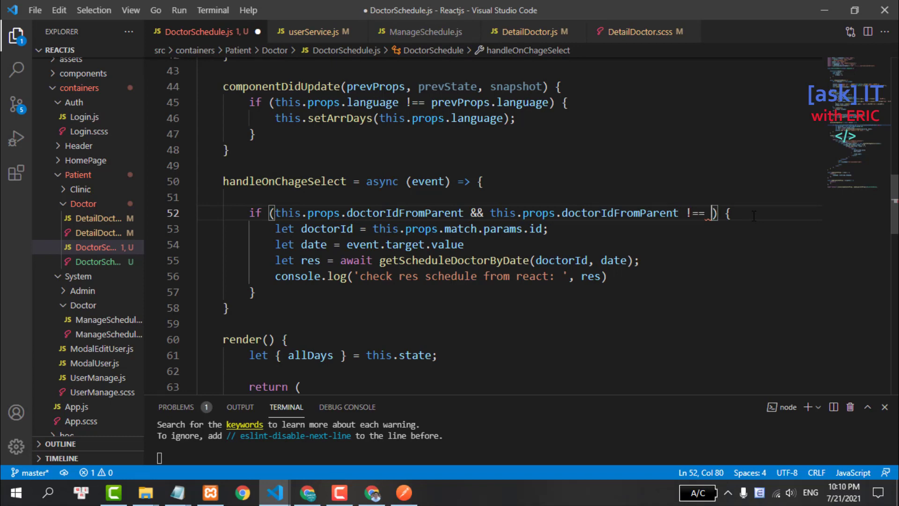
text(-1)
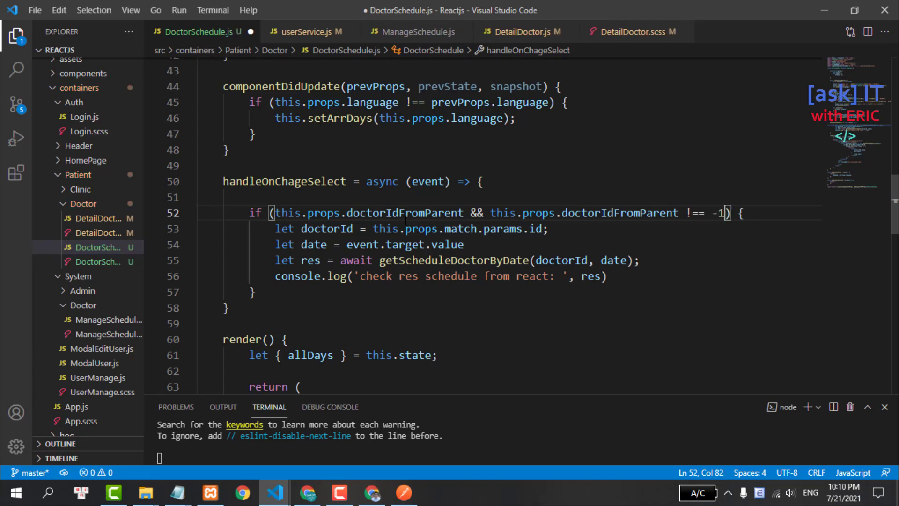
- Set doctorId to this.props.doctorIdFromParent, remove the empty line, and save DoctorSchedule.js
drag(276, 213, 464, 213)
key(ctrl+c)
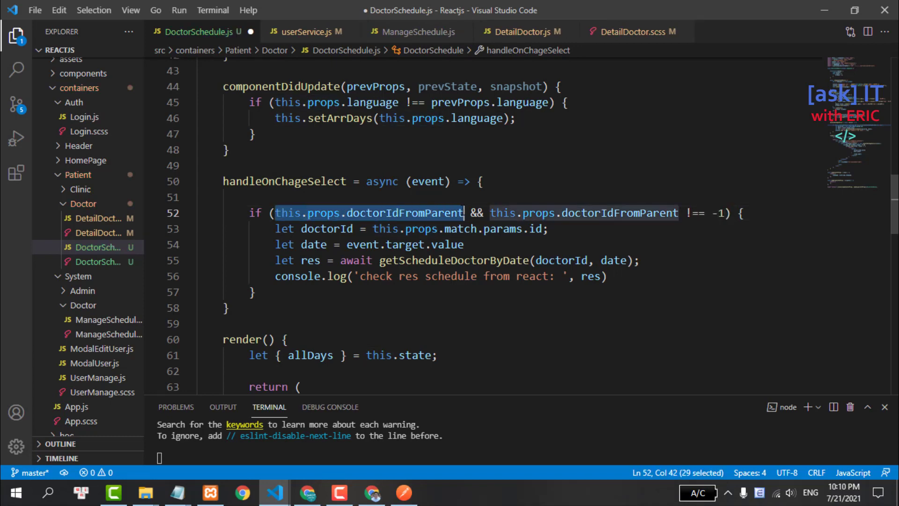
drag(373, 228, 549, 228)
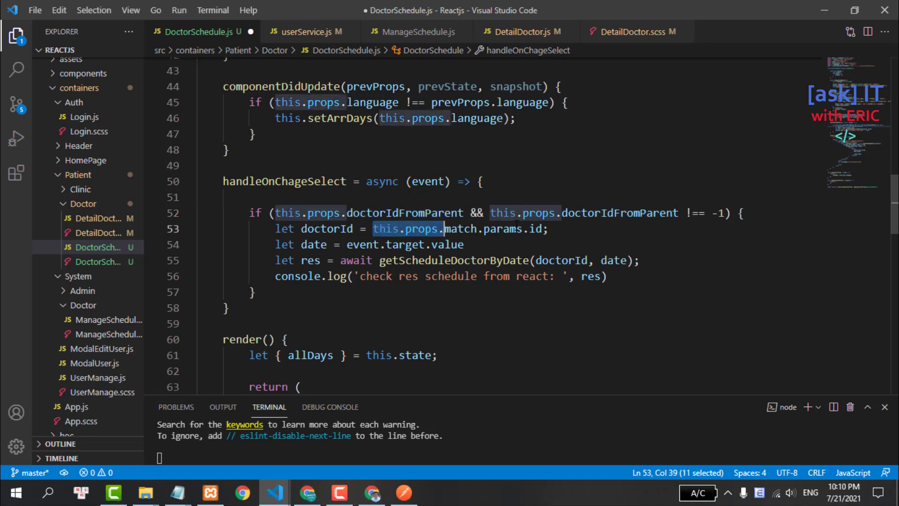
key(ctrl+v)
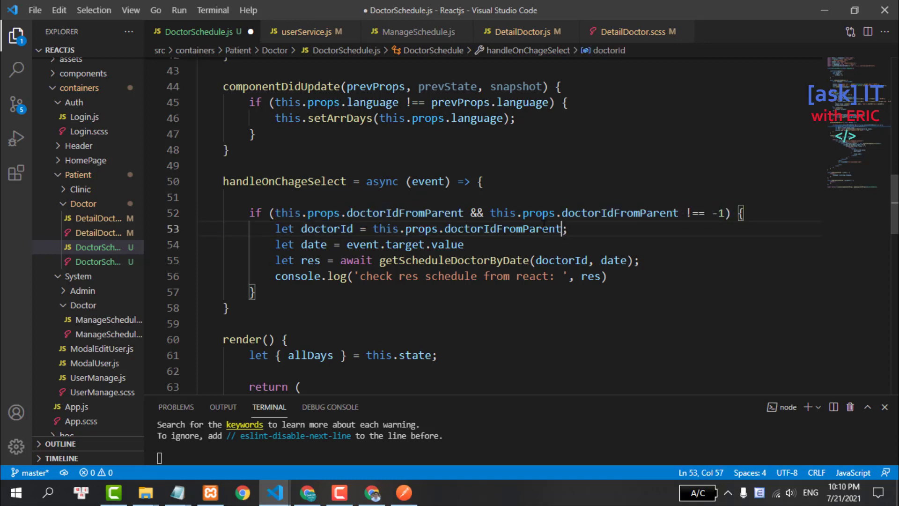
click(432, 195)
key(ctrl+x)
key(ctrl+s)
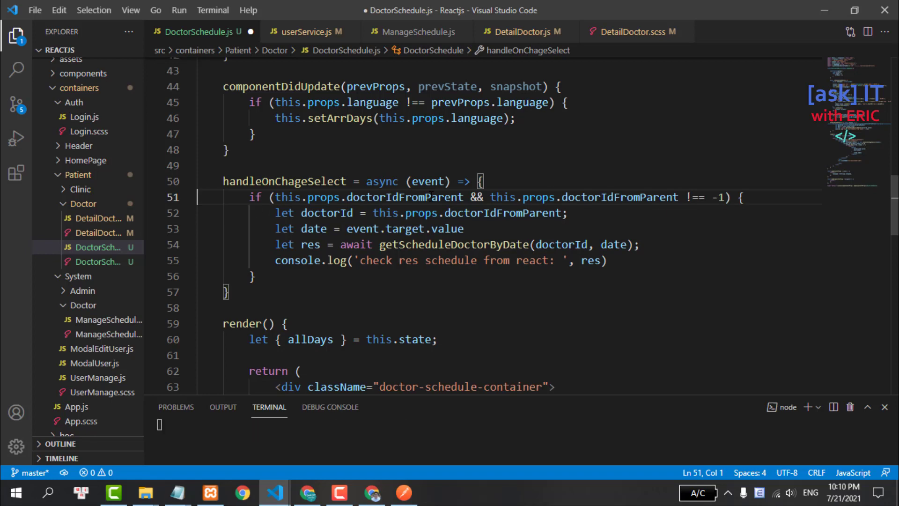
drag(275, 197, 678, 197)
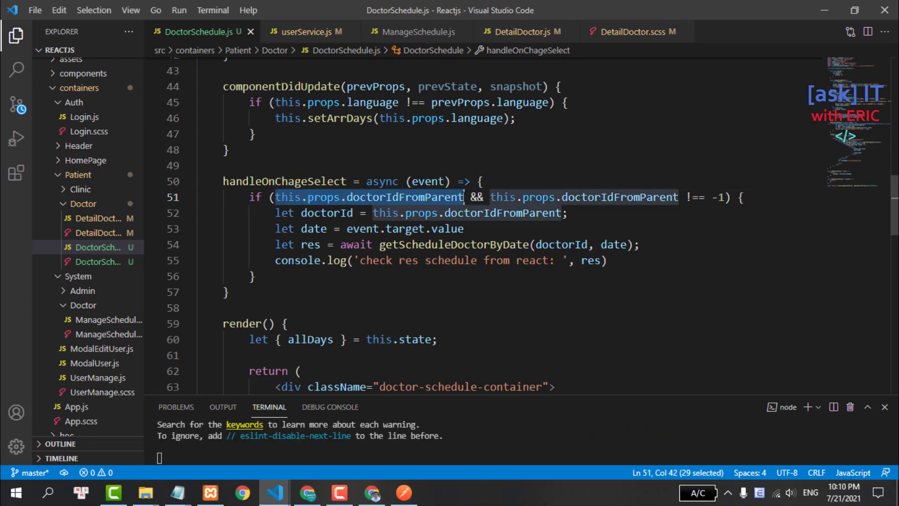
- Pick thứ năm - 22/07 and thứ bảy - 24/07 and check their empty schedule logs
click(307, 492)
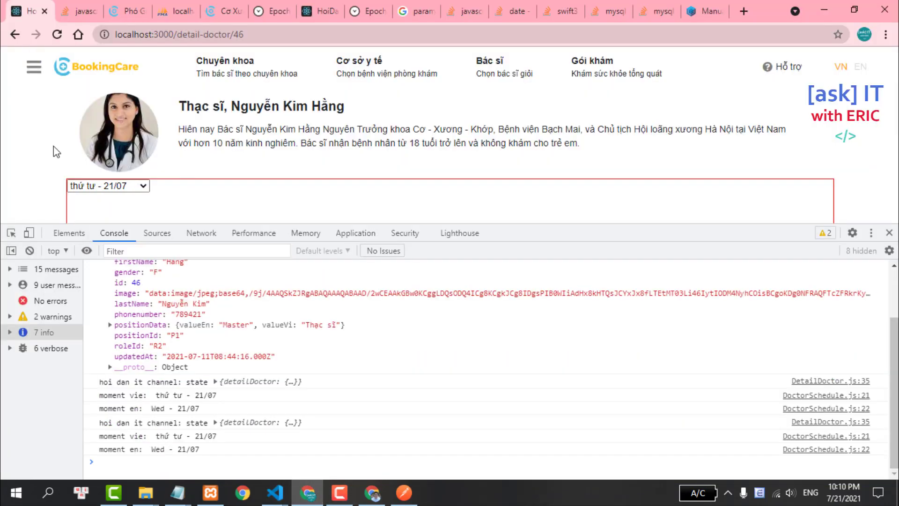
click(29, 251)
scroll(136, 117, down, 3)
click(135, 117)
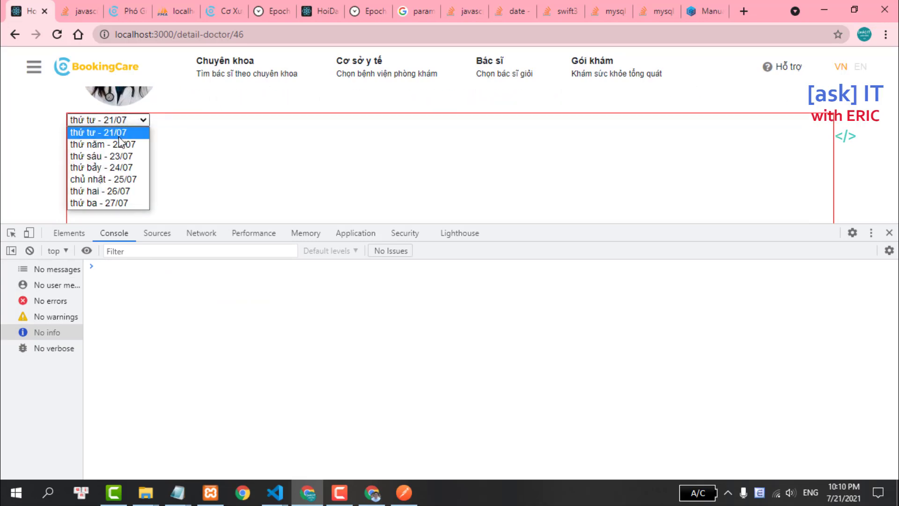
click(118, 142)
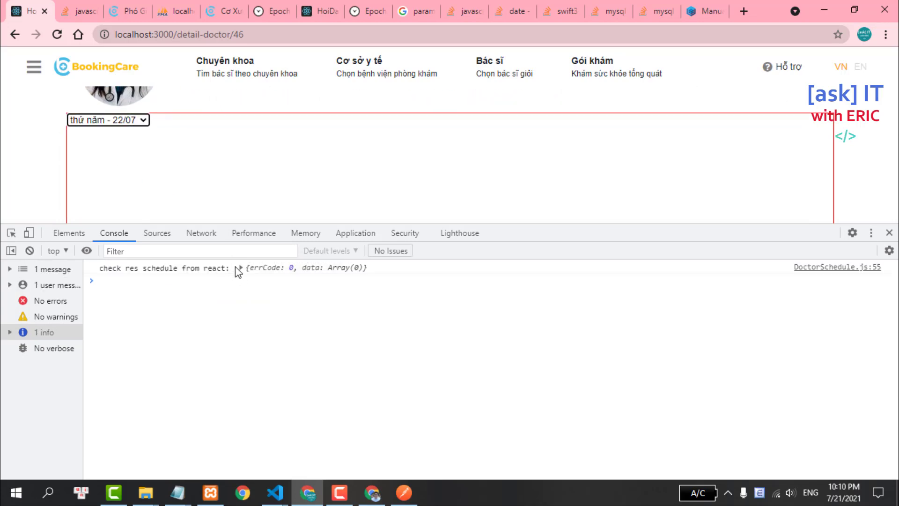
click(131, 120)
click(123, 170)
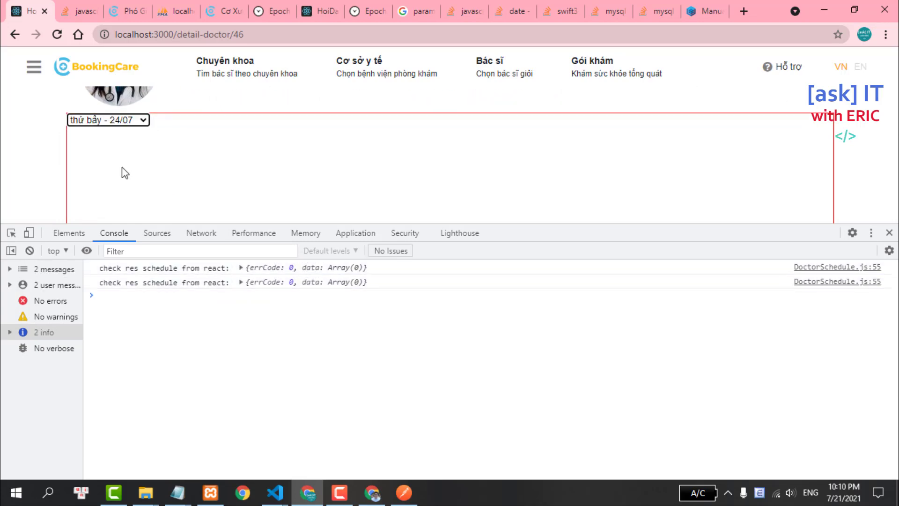
- Look through the reference tabs, then bring up the schedule management page
double_click(238, 34)
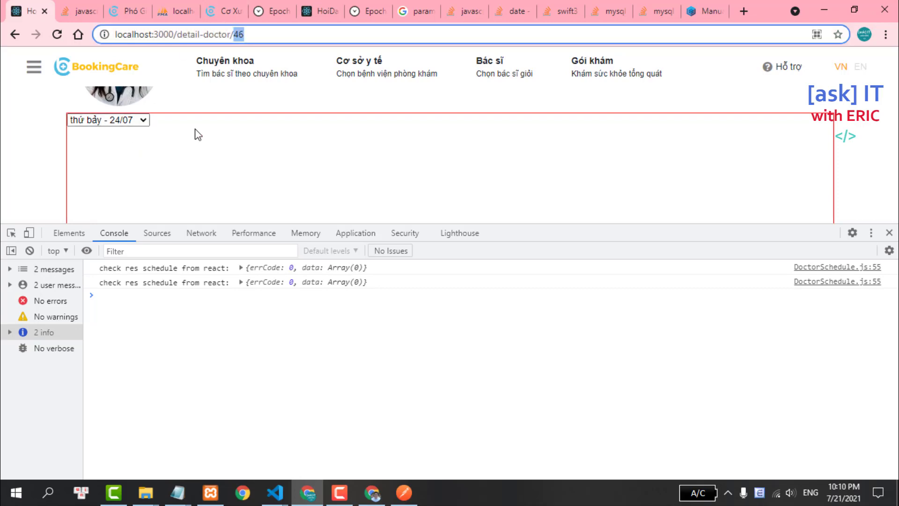
scroll(194, 133, up, 3)
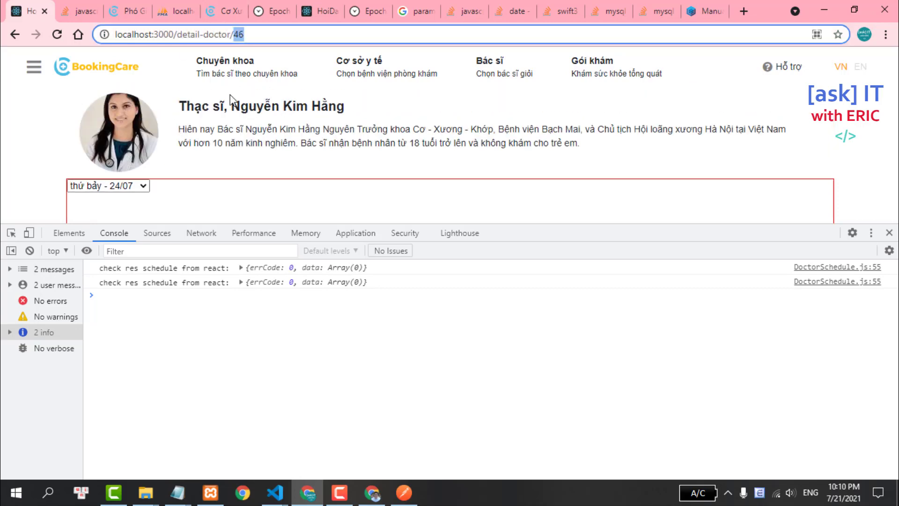
click(127, 7)
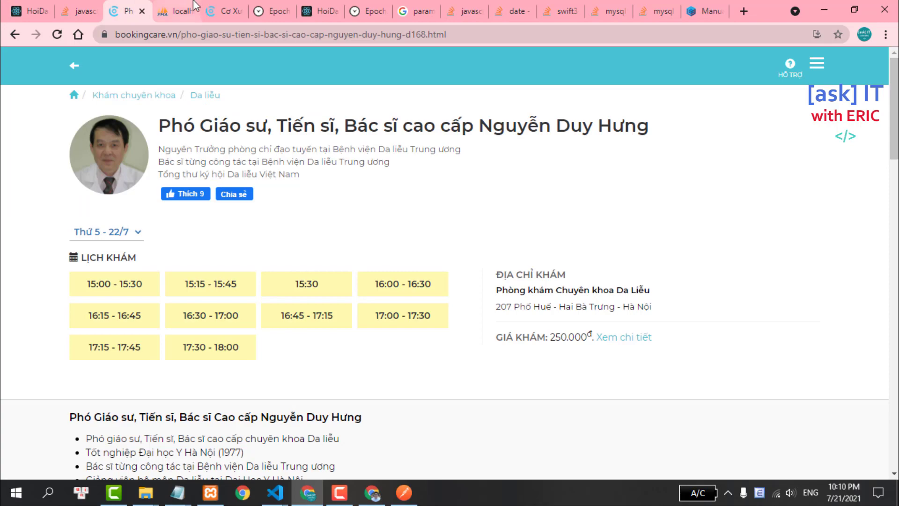
click(180, 7)
click(218, 8)
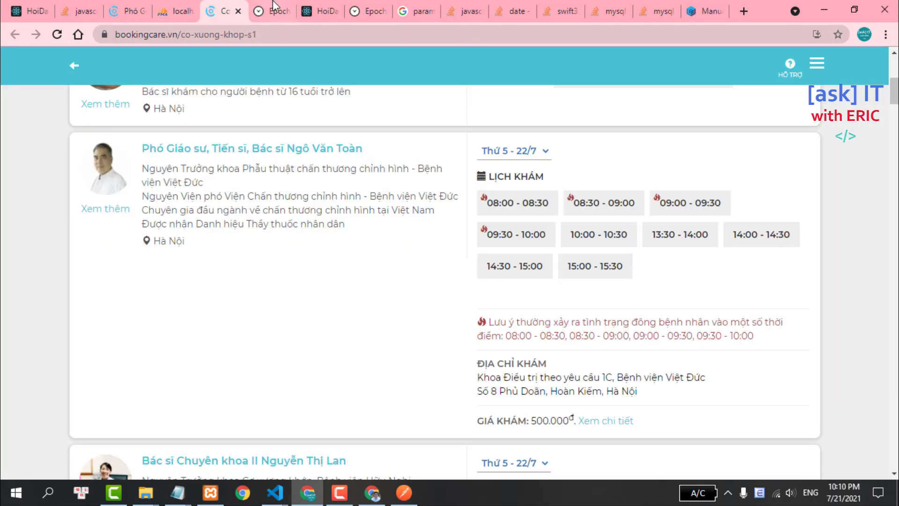
click(126, 8)
click(45, 6)
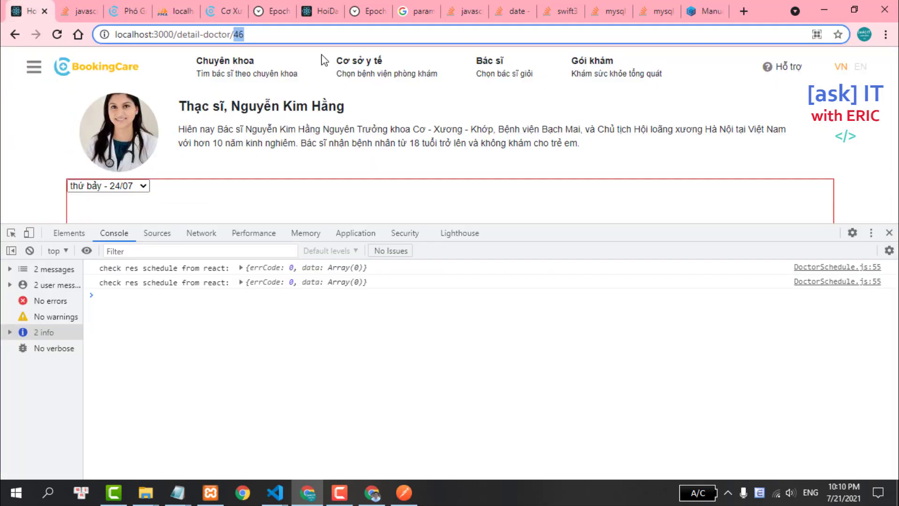
click(321, 10)
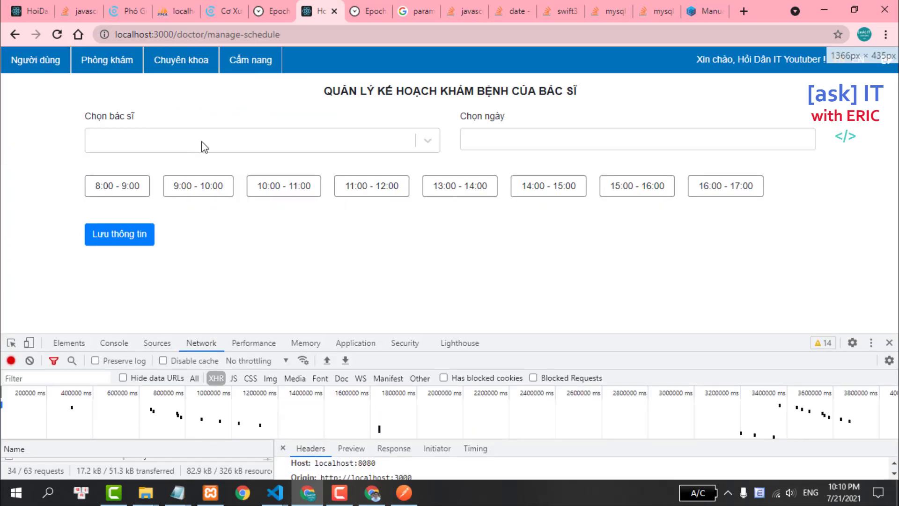
- Select the doctor found by searching 'ha' and save 8:00 - 9:00 and 9:00 - 10:00 for 22 July
click(201, 142)
text(ha)
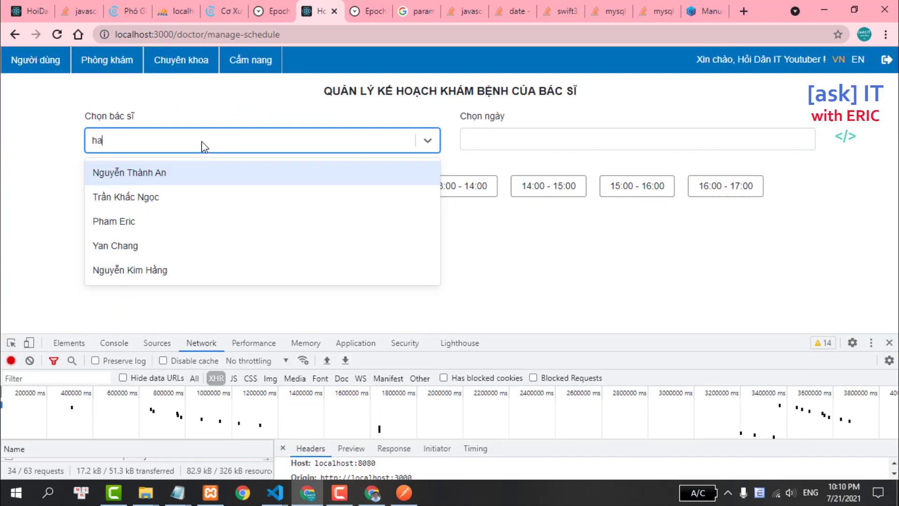
click(151, 270)
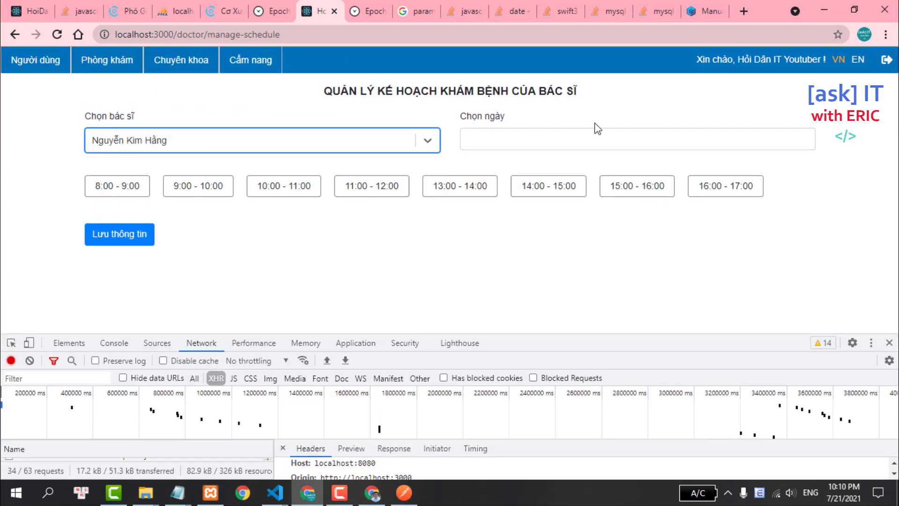
click(538, 140)
click(590, 278)
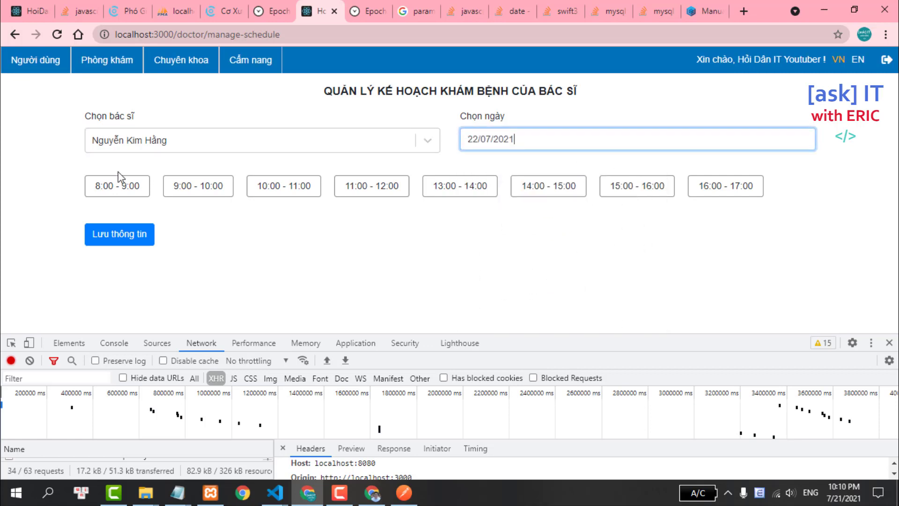
click(119, 186)
click(198, 186)
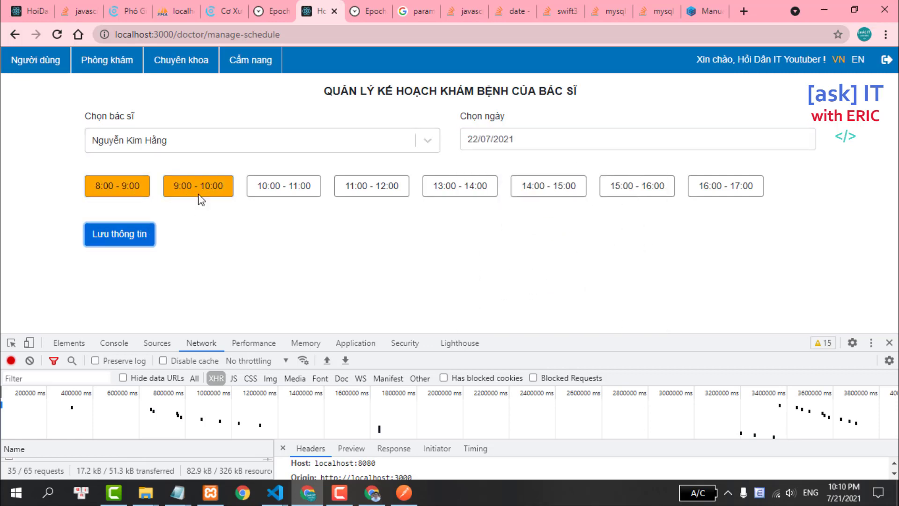
click(497, 136)
- Save 23 July with 10:00 - 11:00 added, then 24 July with 11:00 - 12:00 added
click(618, 277)
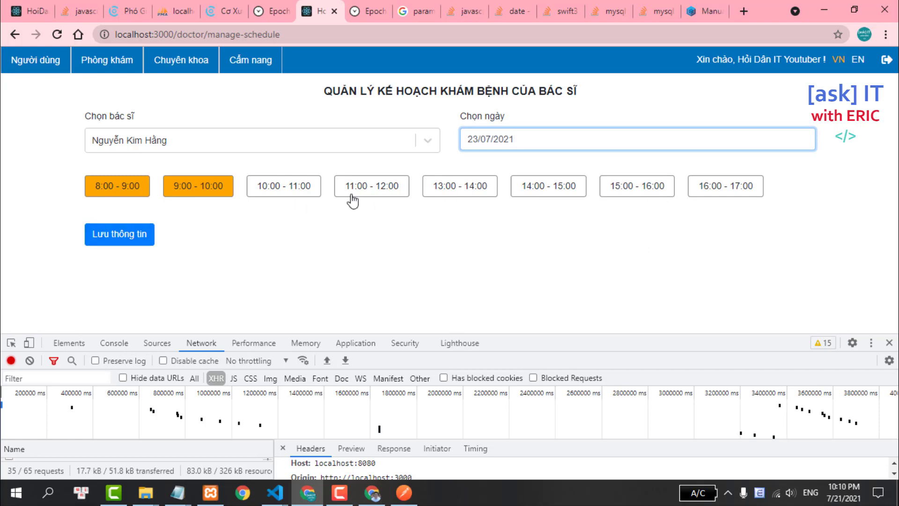
click(293, 187)
click(143, 234)
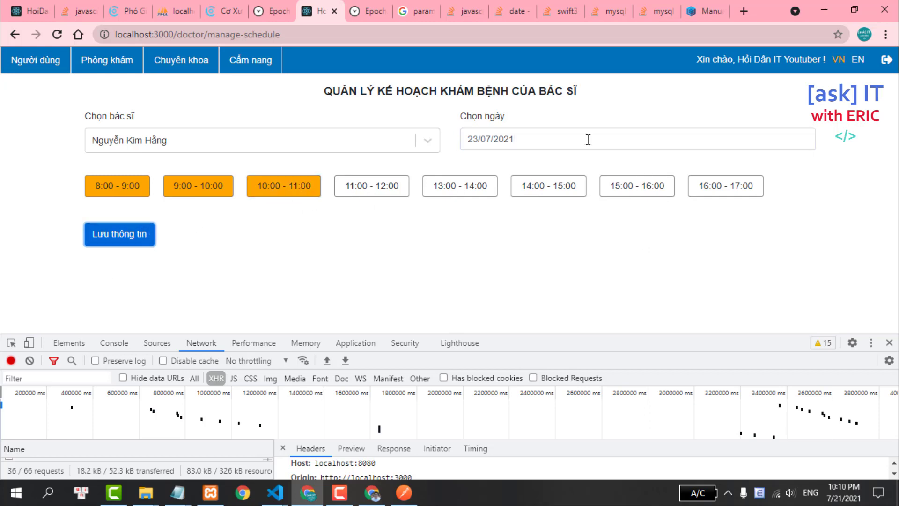
click(642, 139)
click(627, 278)
click(353, 185)
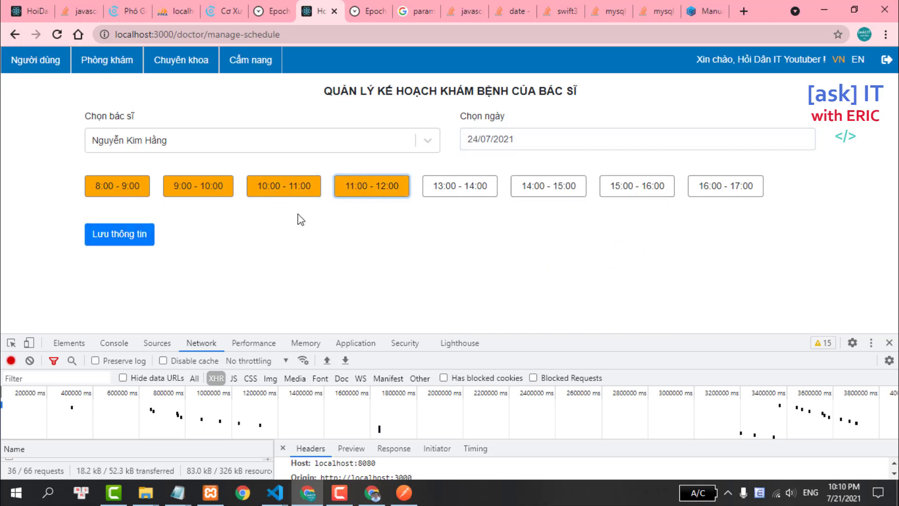
click(137, 234)
- Refresh phpMyAdmin's schedules table to see its 17 rows, then return to the doctor page
click(160, 5)
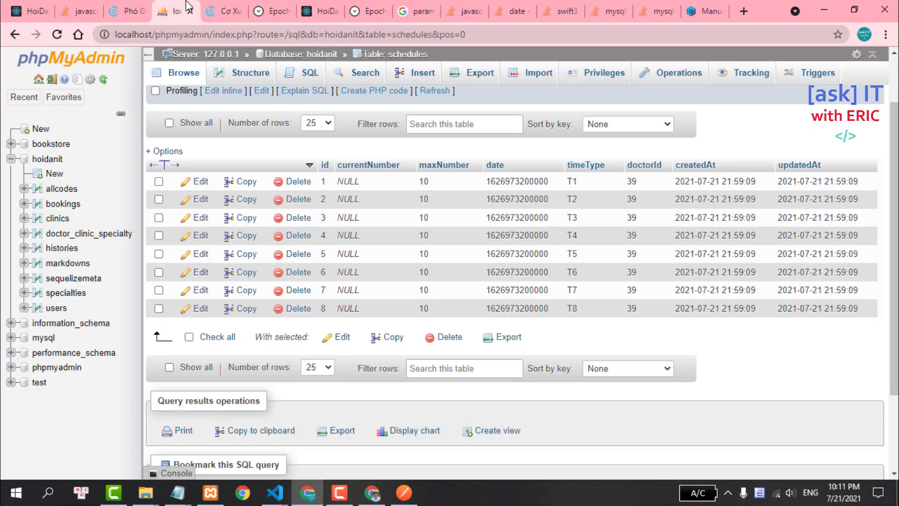
click(170, 80)
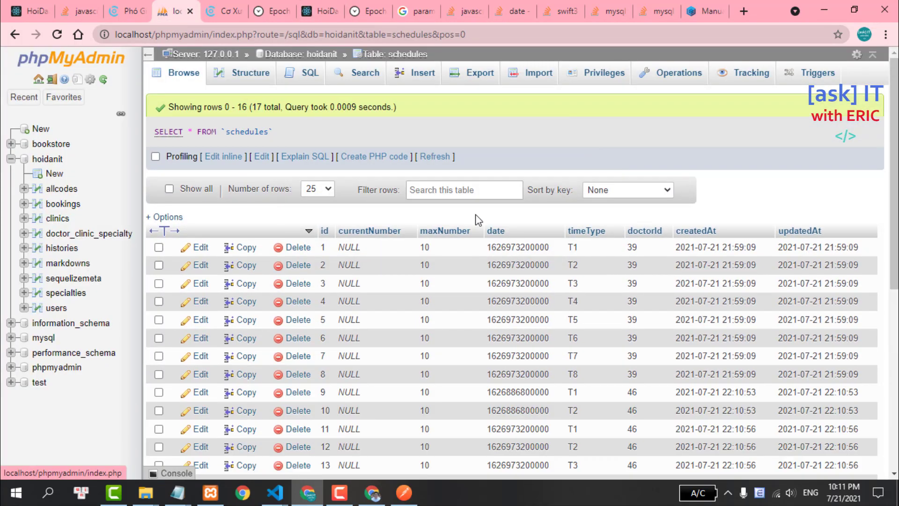
scroll(387, 211, down, 5)
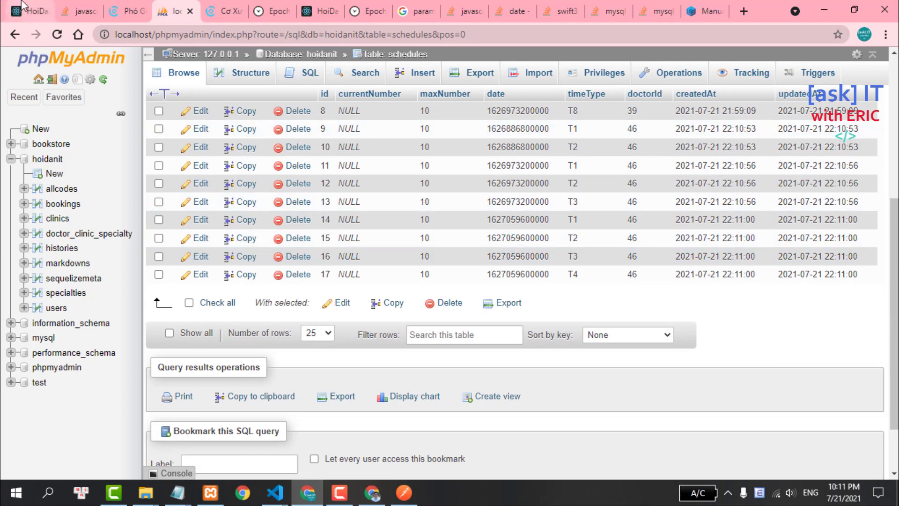
click(22, 5)
scroll(103, 145, down, 2)
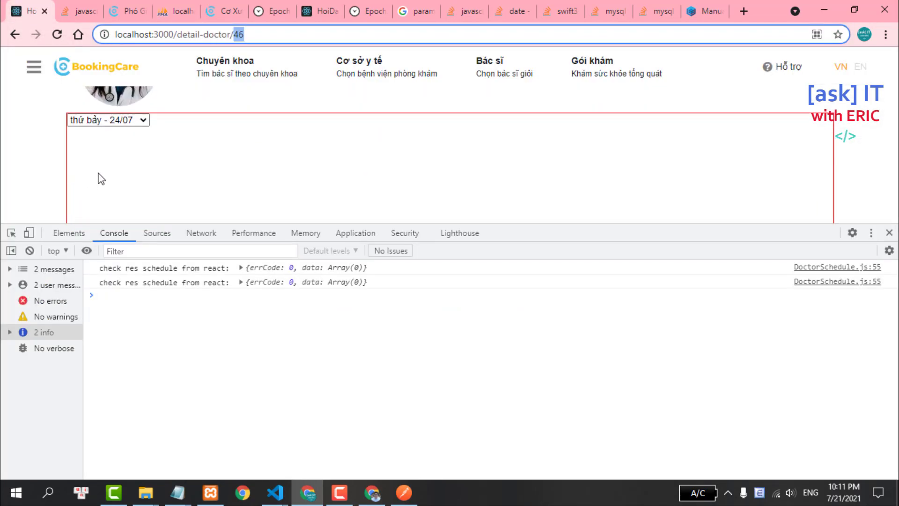
- Choose thứ năm - 22/07 and expand its logged data array of two schedules
click(124, 123)
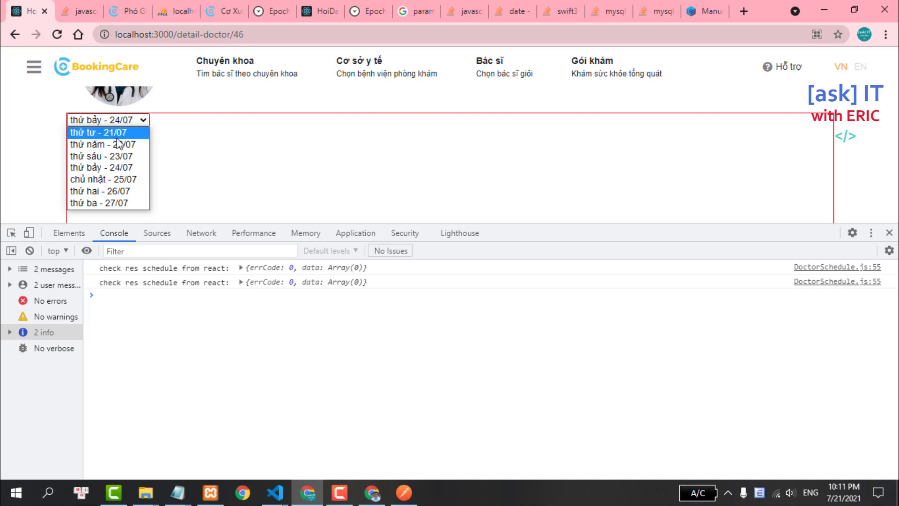
click(117, 145)
click(237, 300)
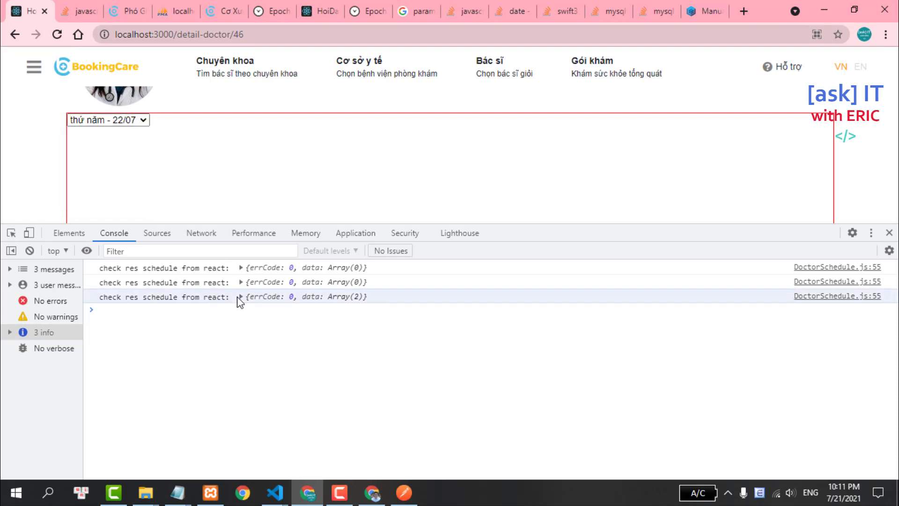
click(240, 297)
click(249, 307)
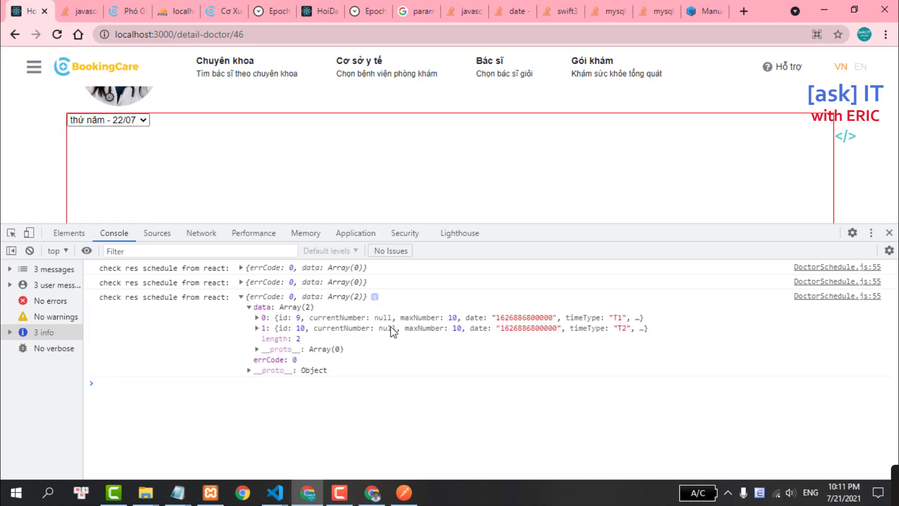
- Clear the console, choose thứ sáu - 23/07, and expand its three-schedule data array
click(30, 250)
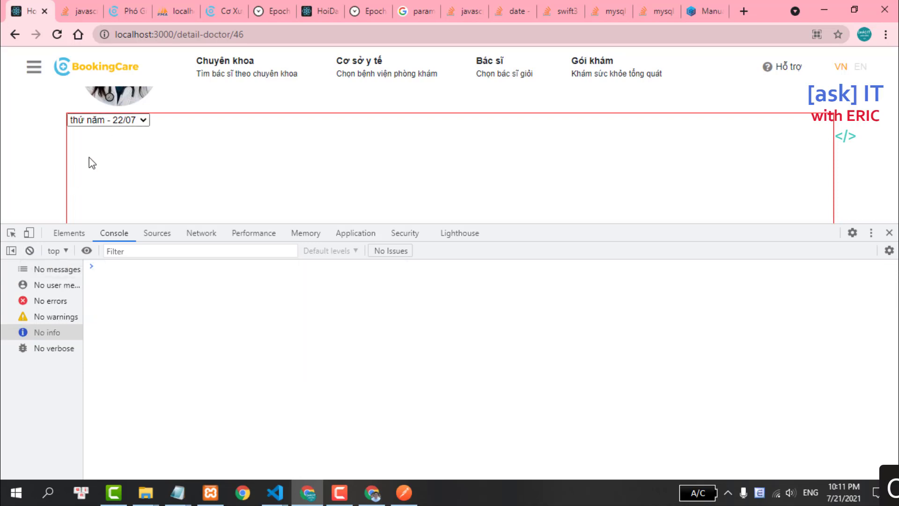
click(120, 120)
click(120, 154)
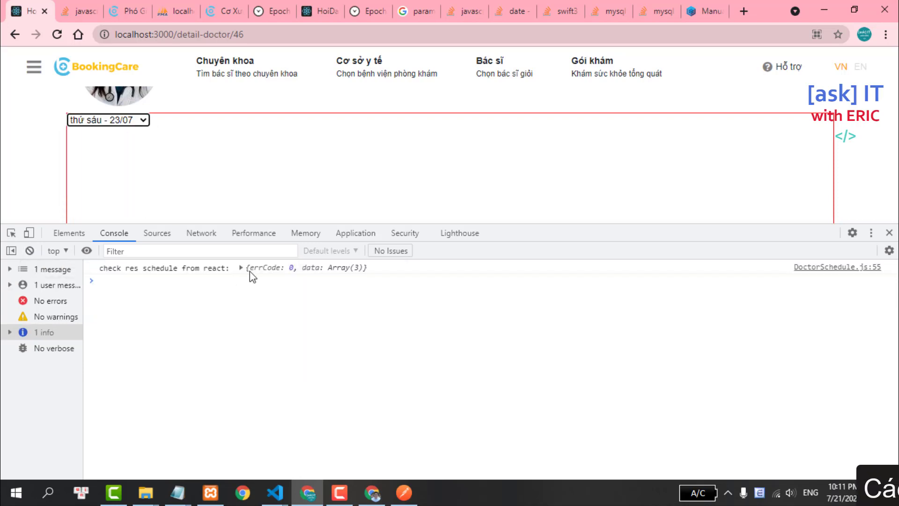
click(241, 268)
click(249, 278)
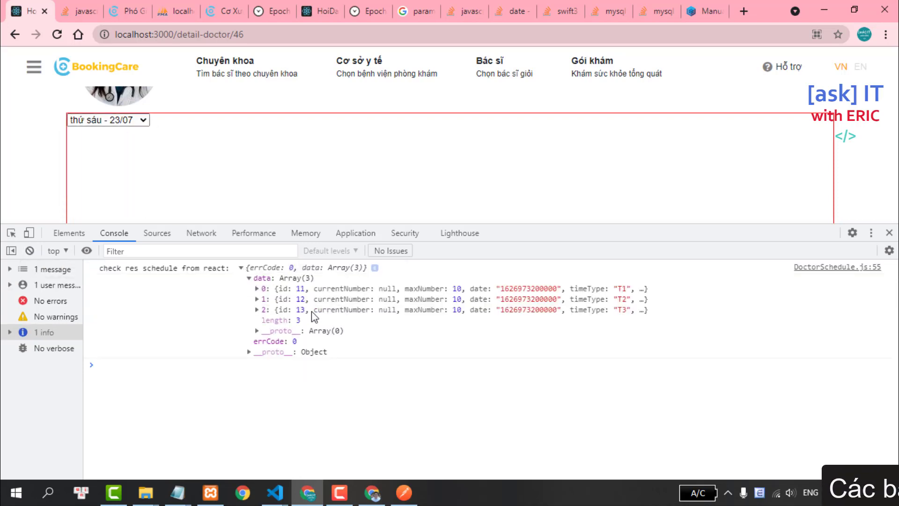
- Choose thứ bảy - 24/07, expand its four-schedule data array, and keep that date selected
click(127, 121)
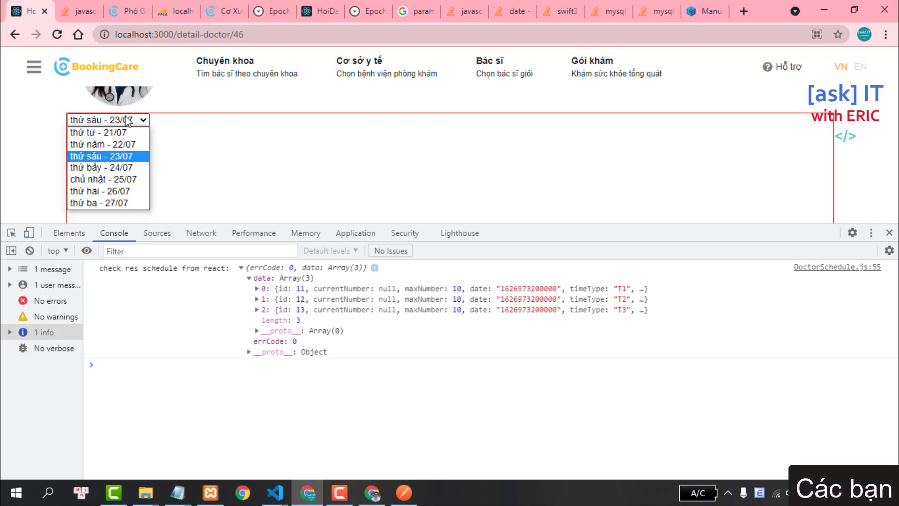
click(114, 169)
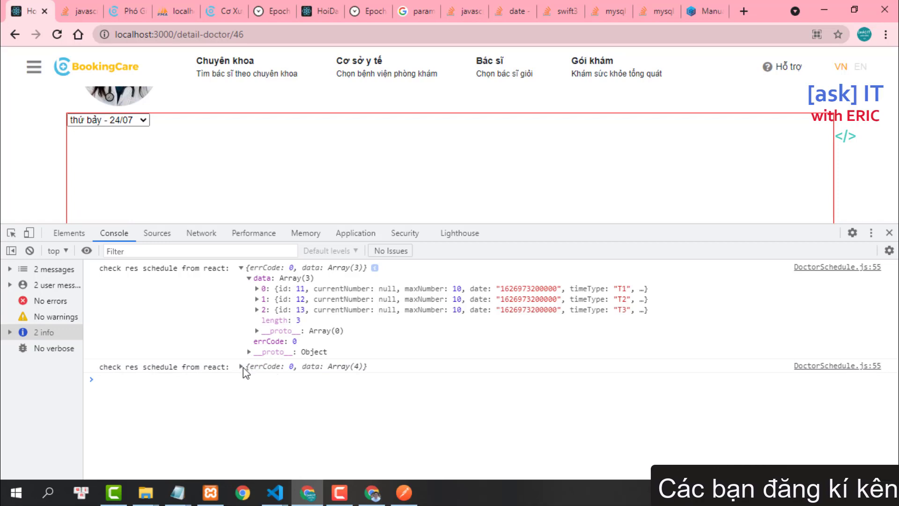
click(241, 367)
click(251, 377)
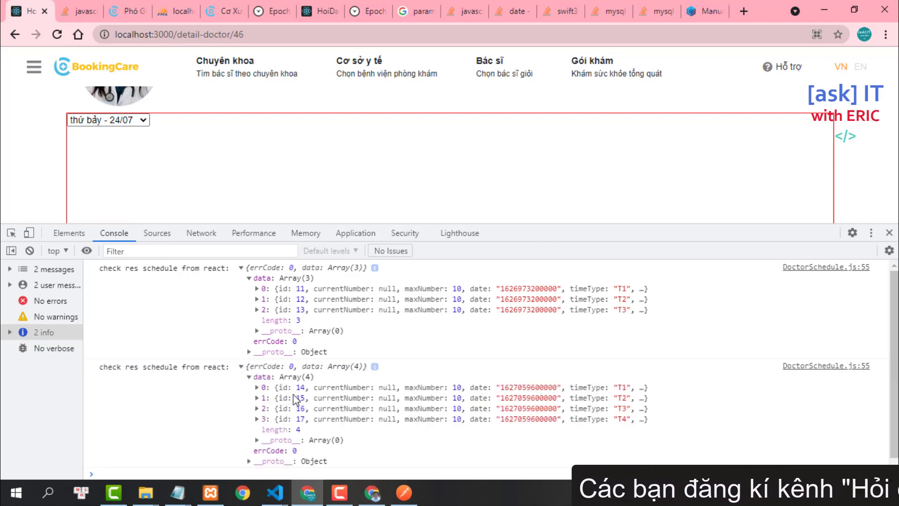
click(121, 120)
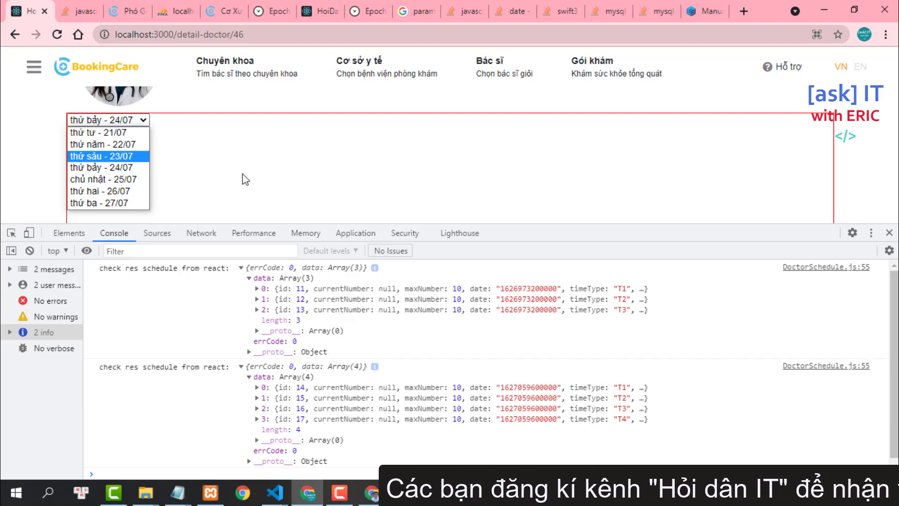
click(169, 138)
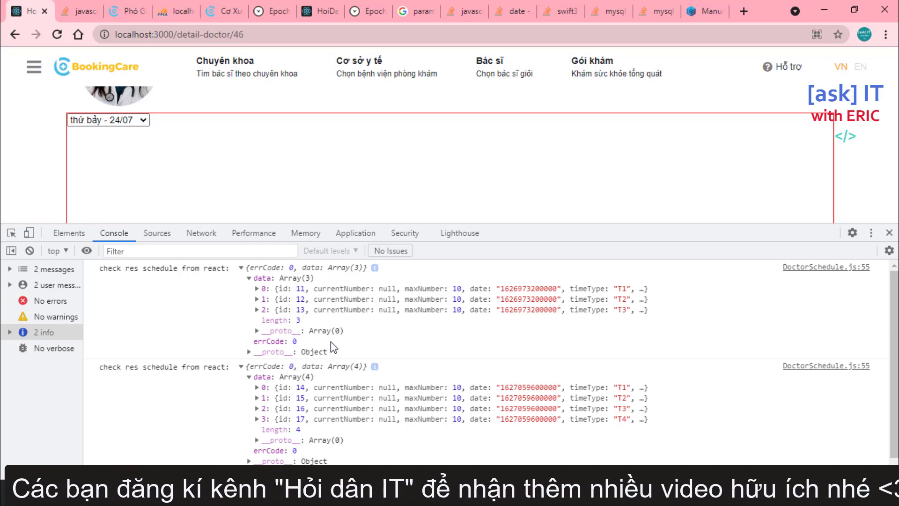
mouse_move(274, 493)
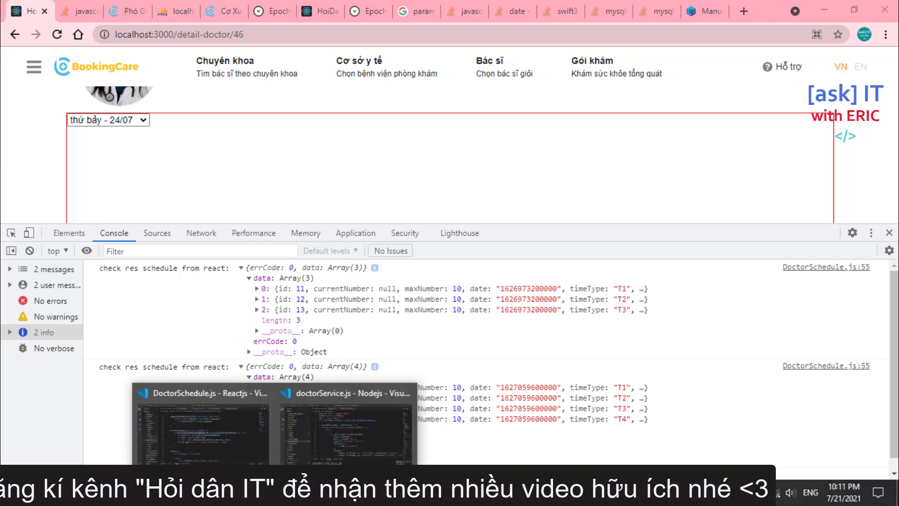
- Show the backend project's changed files and review the package.json diff
click(334, 442)
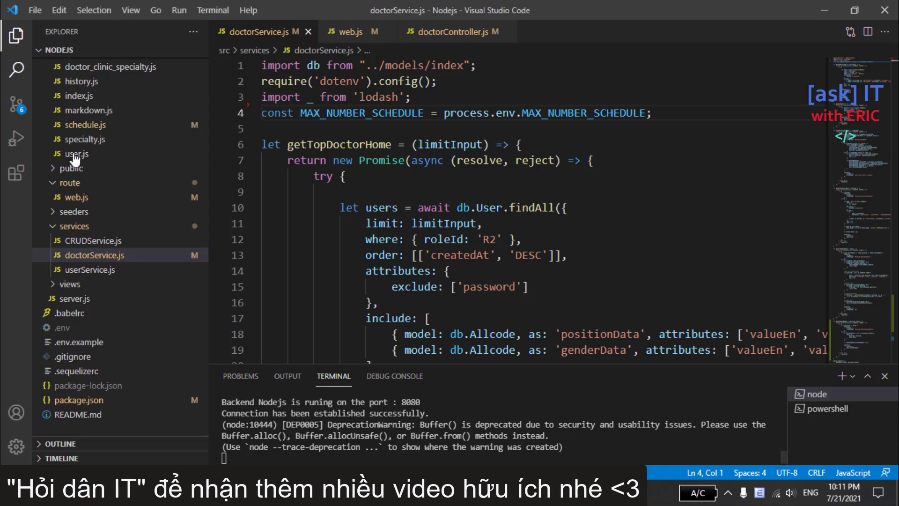
click(17, 117)
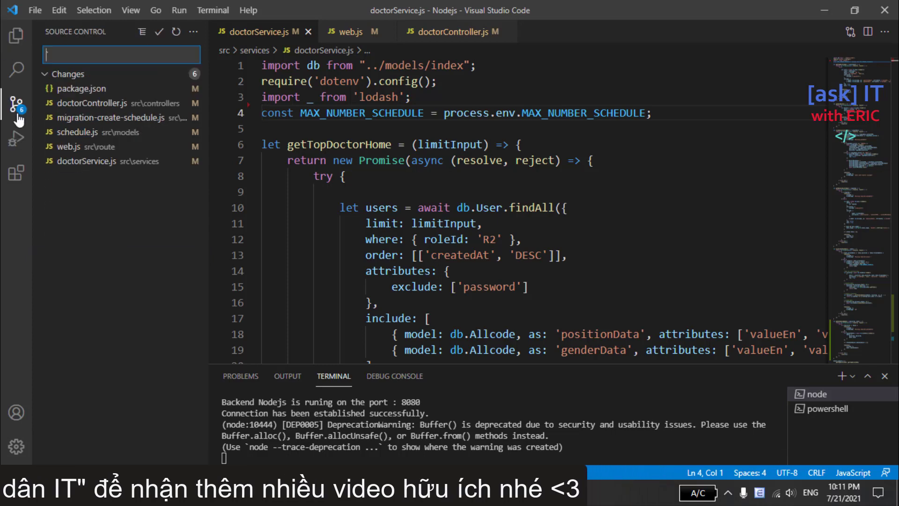
click(70, 89)
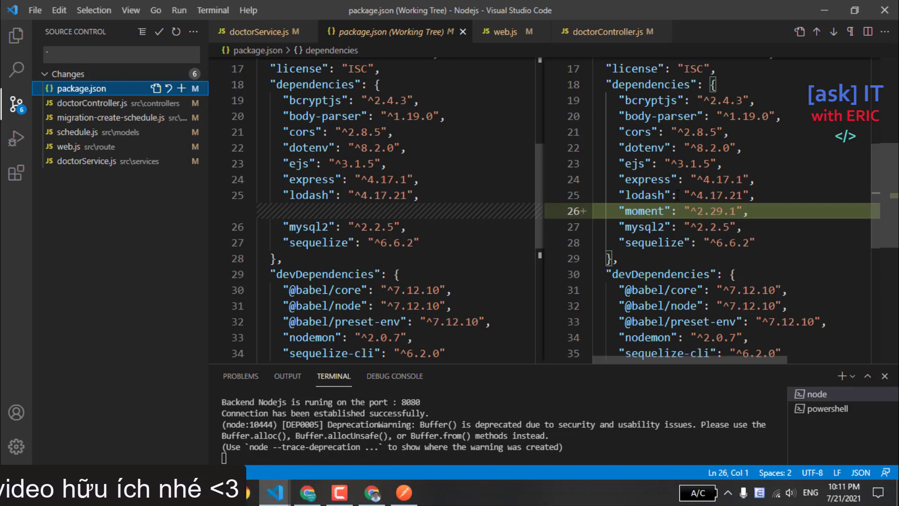
- Review the doctorController.js diff, widening the new-version side to read full lines
click(79, 102)
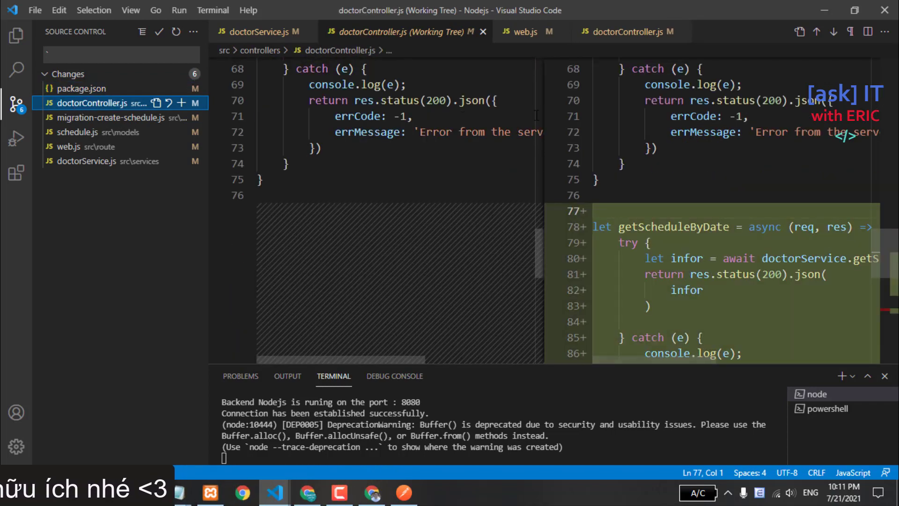
mouse_move(542, 81)
mouse_down()
mouse_move(355, 100)
mouse_move(271, 80)
mouse_up()
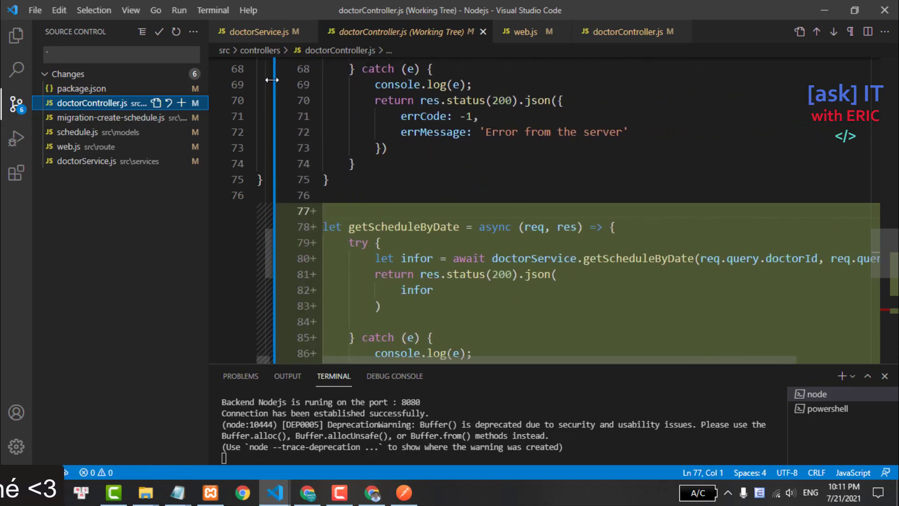
scroll(234, 140, down, 2)
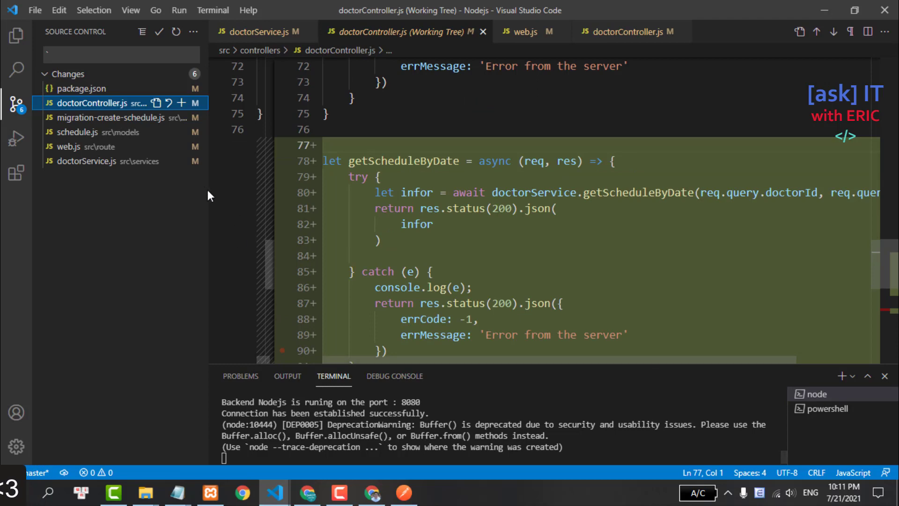
drag(208, 178, 162, 178)
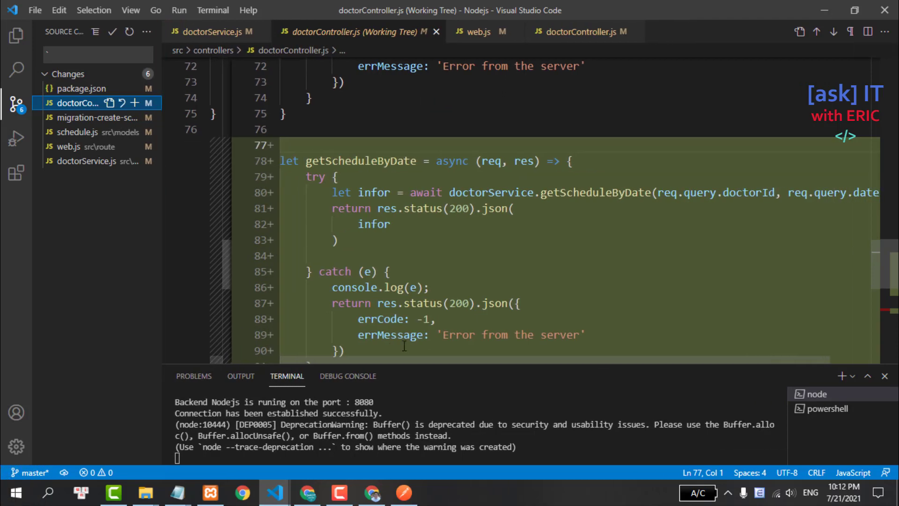
scroll(422, 361, right, 2)
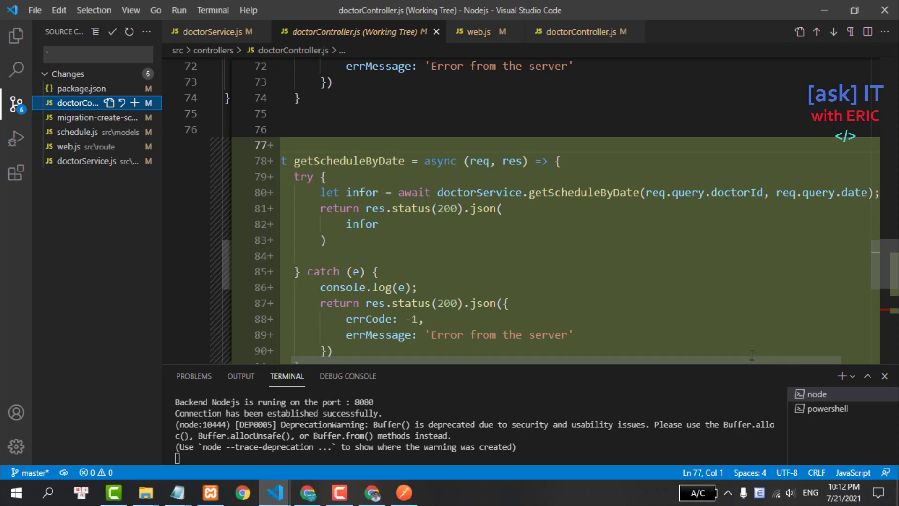
scroll(756, 361, right, 2)
scroll(609, 281, left, 3)
scroll(496, 181, down, 2)
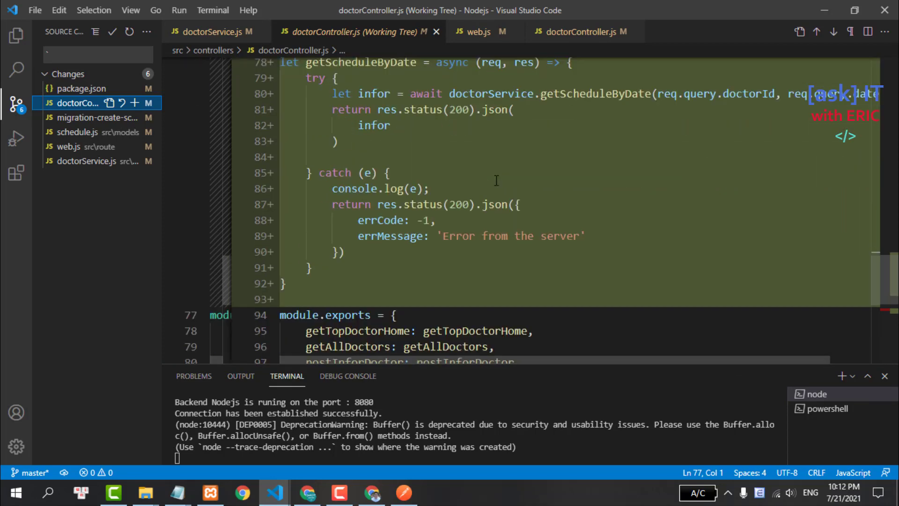
scroll(388, 186, down, 3)
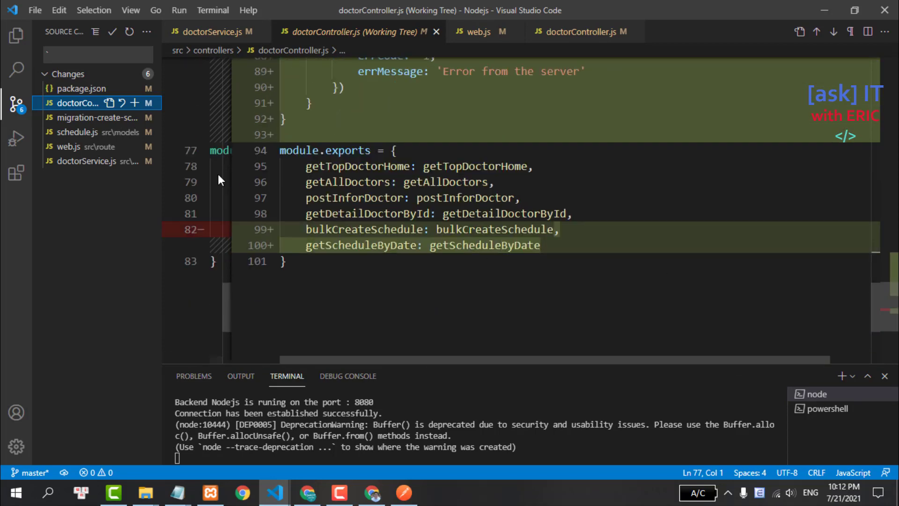
- Check the date field's Sequelize type in the schedule migration and its STRING type in schedule.js
click(81, 118)
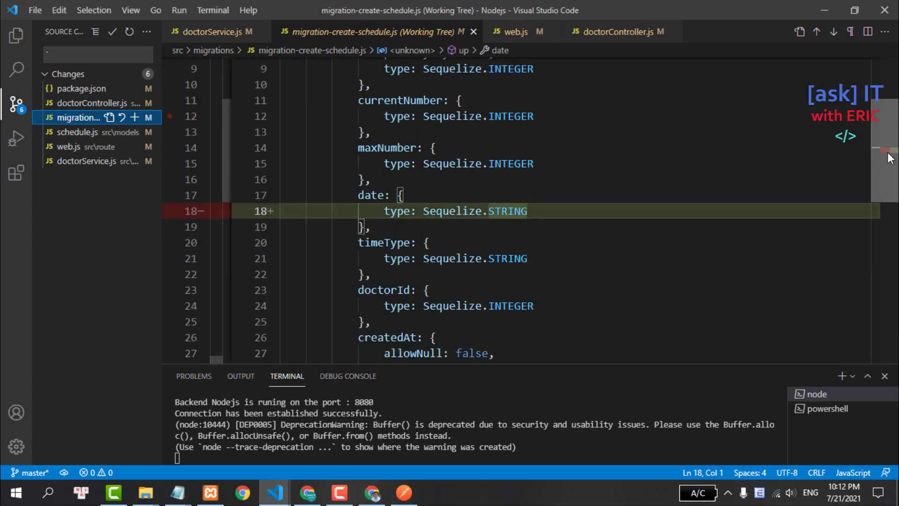
drag(889, 158, 889, 160)
double_click(446, 208)
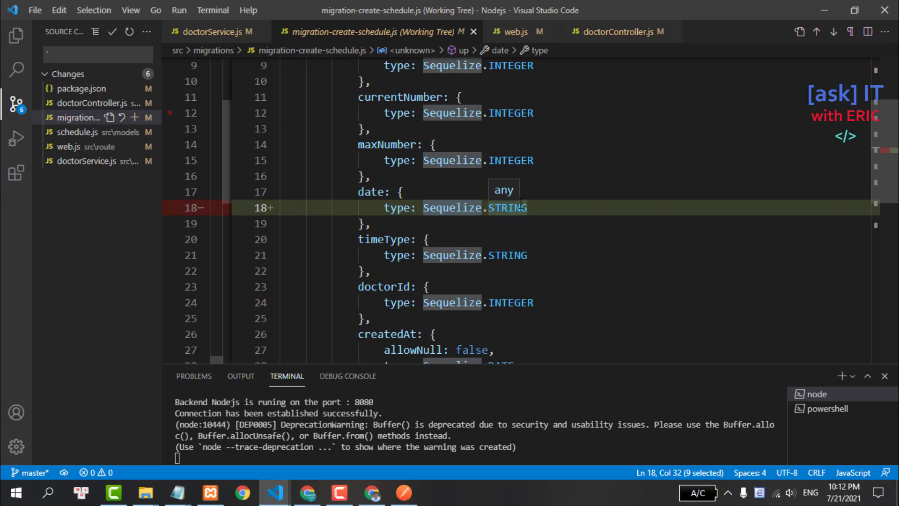
click(64, 133)
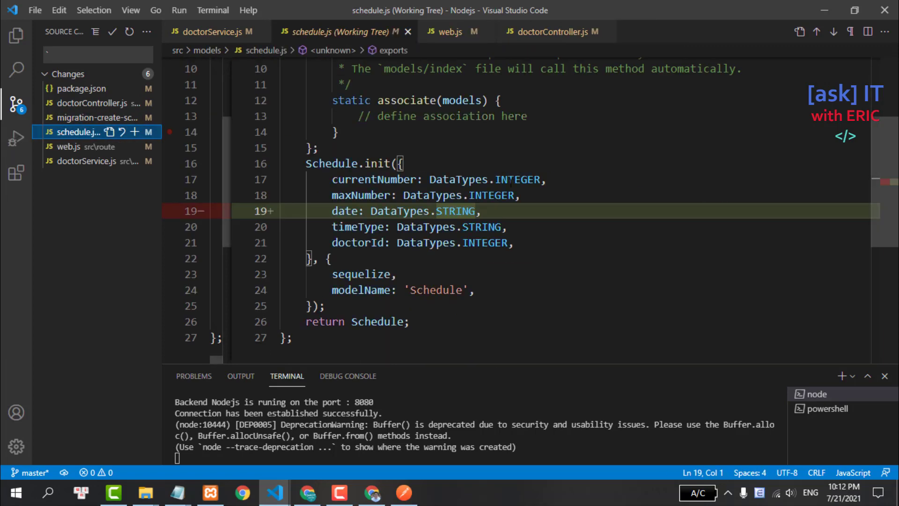
double_click(456, 210)
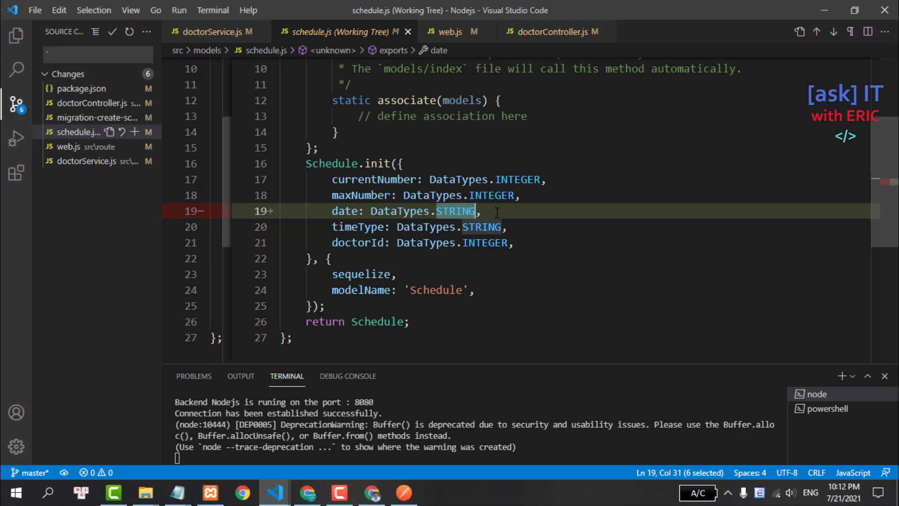
- Review web.js's new get-schedule-doctor-by-date route, then open the doctorService.js diff
click(69, 147)
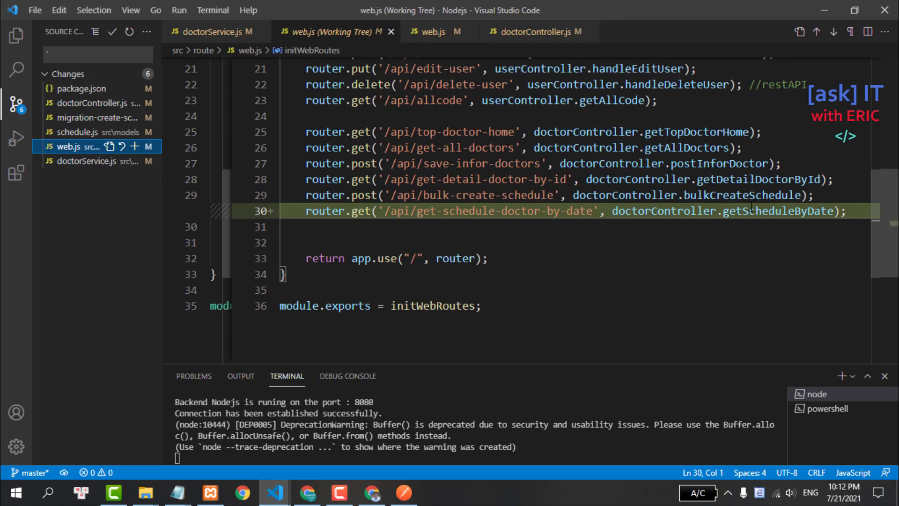
triple_click(751, 206)
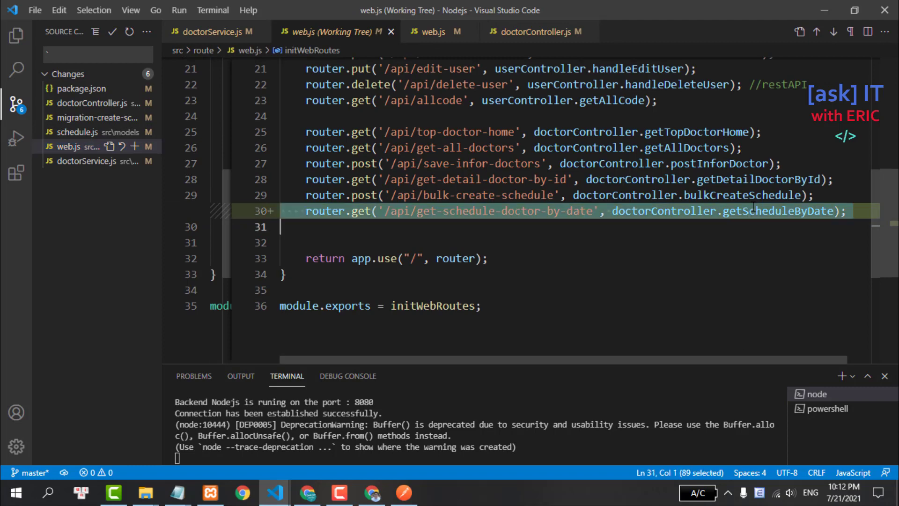
click(68, 161)
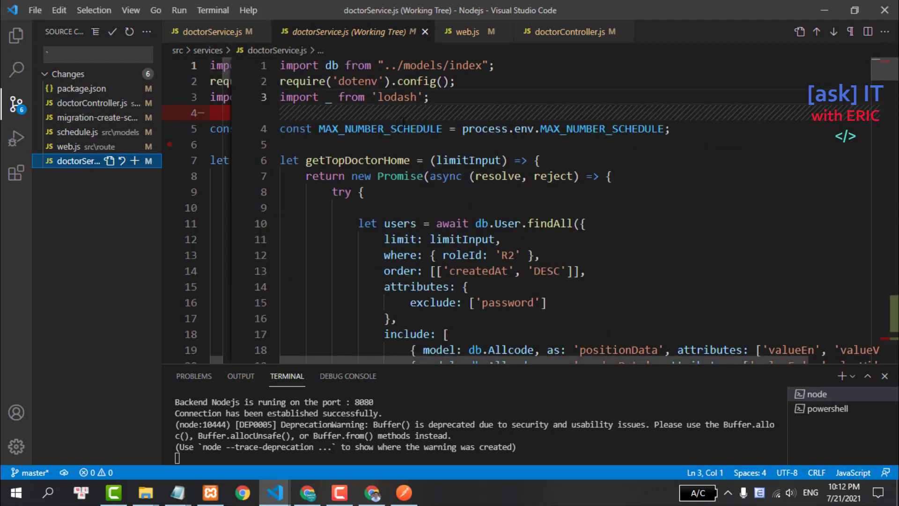
- Highlight getScheduleByDate's missing-parameters check and its db.Schedule query by doctorId and date
scroll(403, 119, down, 3)
scroll(403, 119, down, 4)
scroll(403, 120, down, 4)
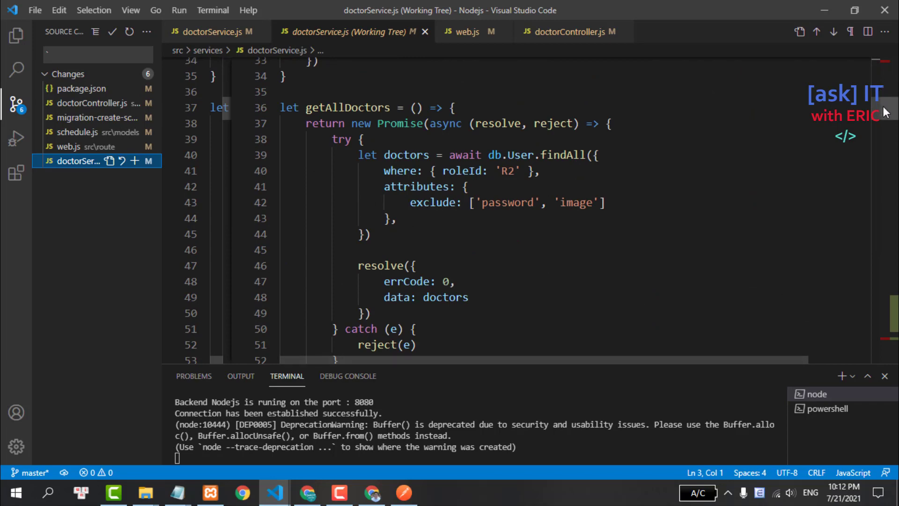
drag(885, 112, 884, 280)
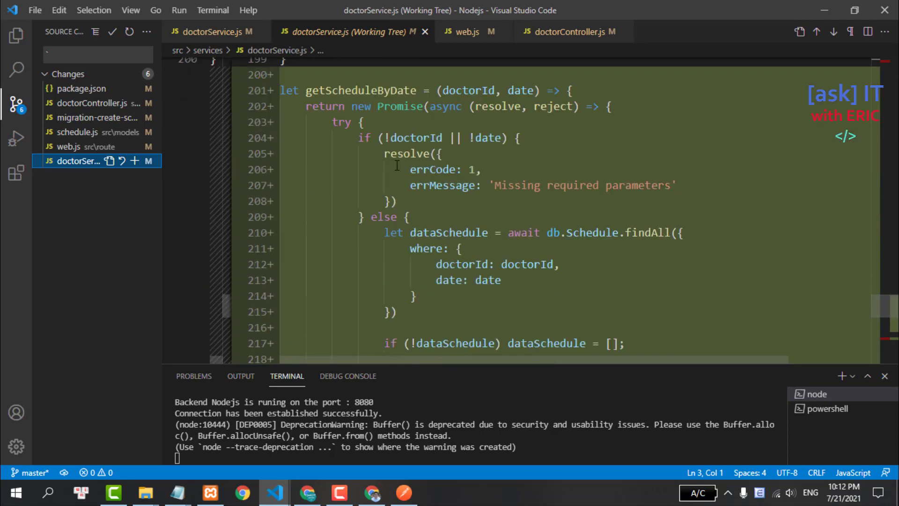
mouse_move(339, 138)
mouse_down()
mouse_move(526, 140)
mouse_move(424, 216)
mouse_up()
scroll(564, 161, down, 3)
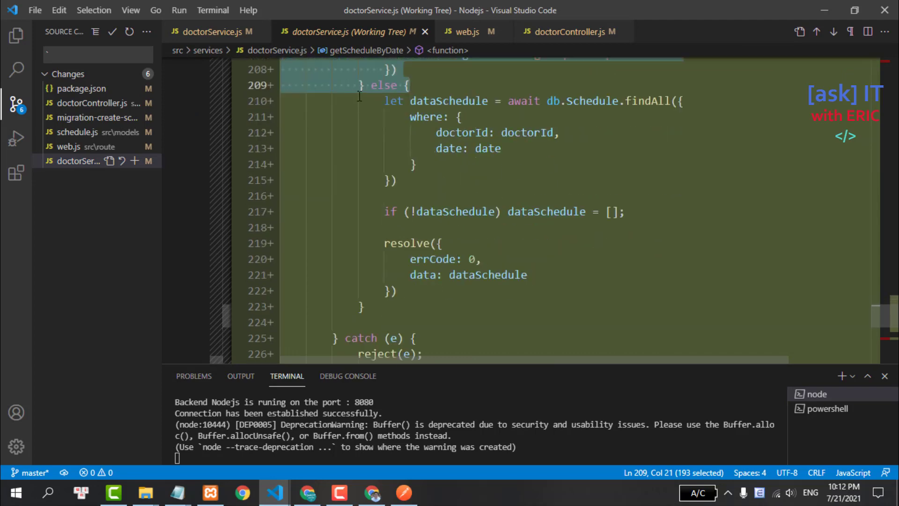
drag(359, 96, 281, 195)
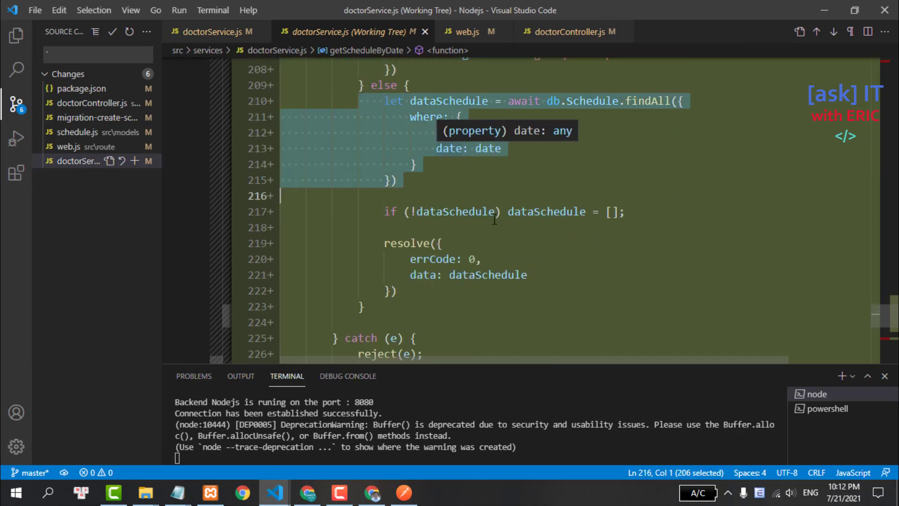
scroll(472, 216, down, 2)
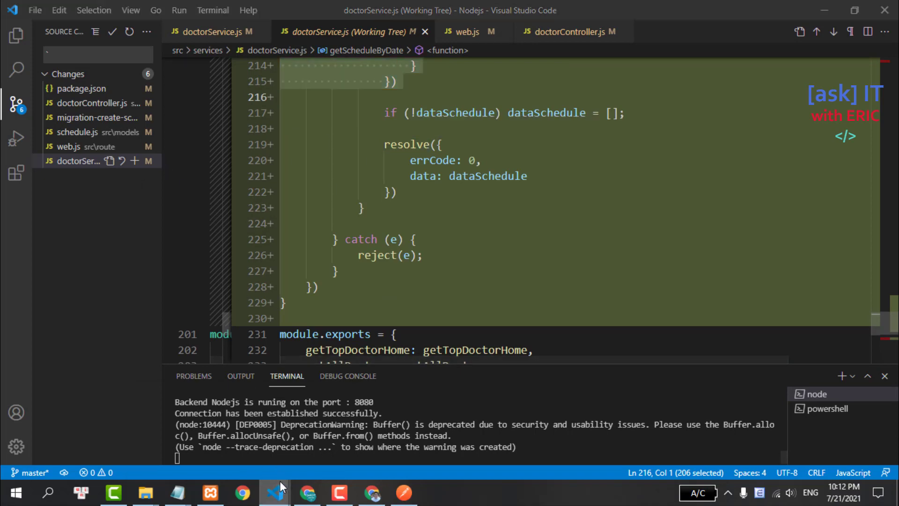
- Switch to the Reactjs project and review DetailDoctor.js's added DoctorSchedule markup
mouse_move(274, 493)
click(240, 449)
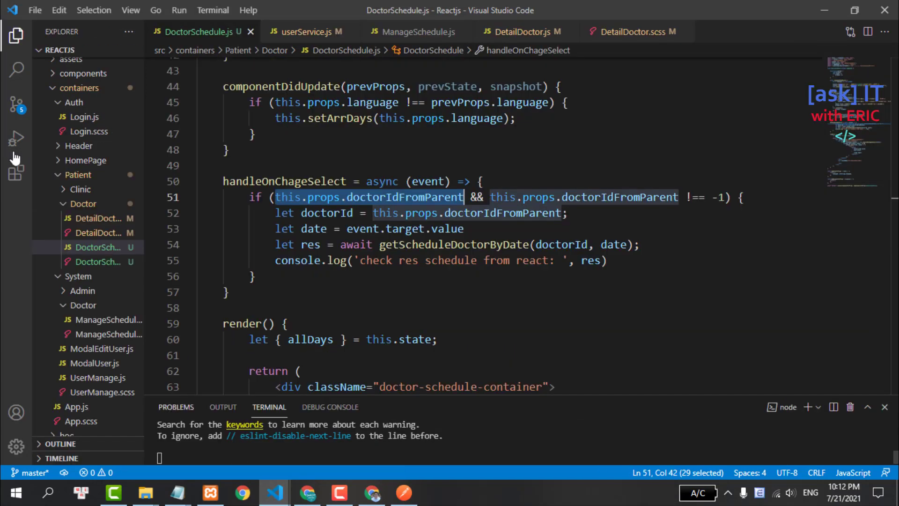
click(13, 105)
click(70, 90)
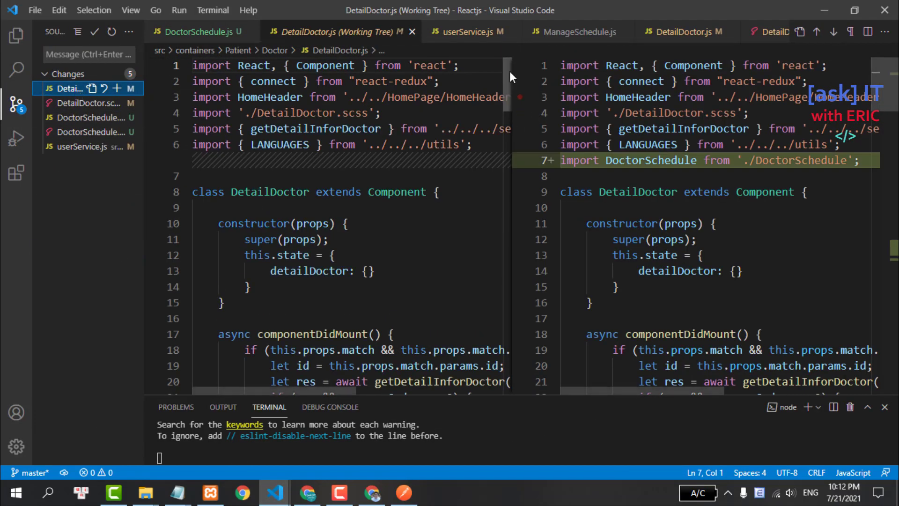
drag(510, 72, 323, 75)
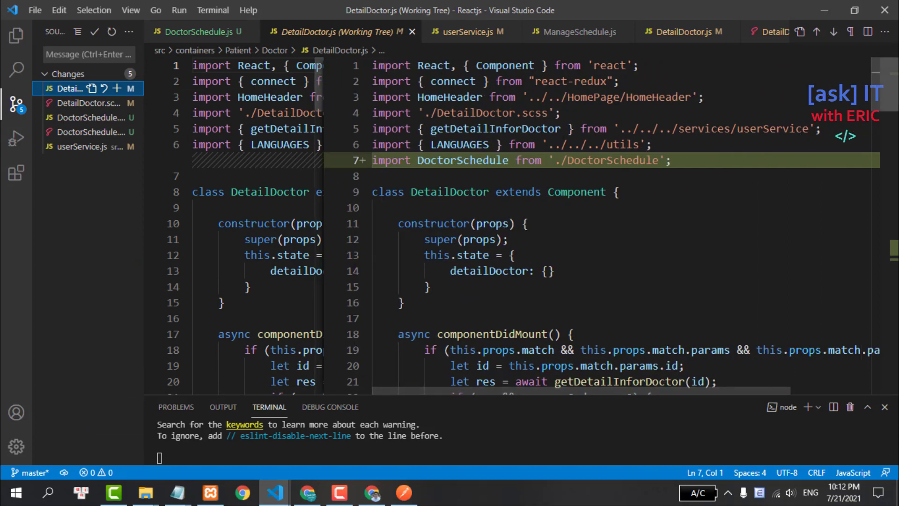
drag(875, 84, 876, 259)
scroll(326, 98, up, 2)
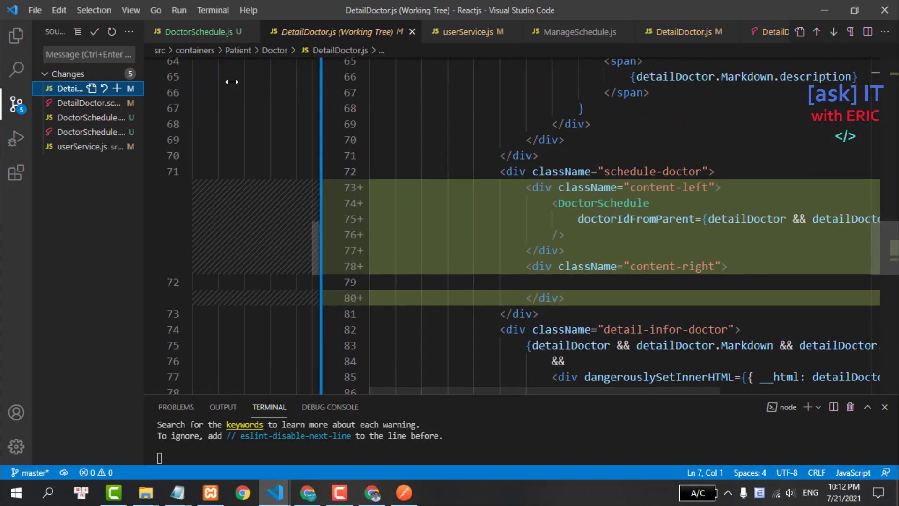
drag(322, 87, 220, 87)
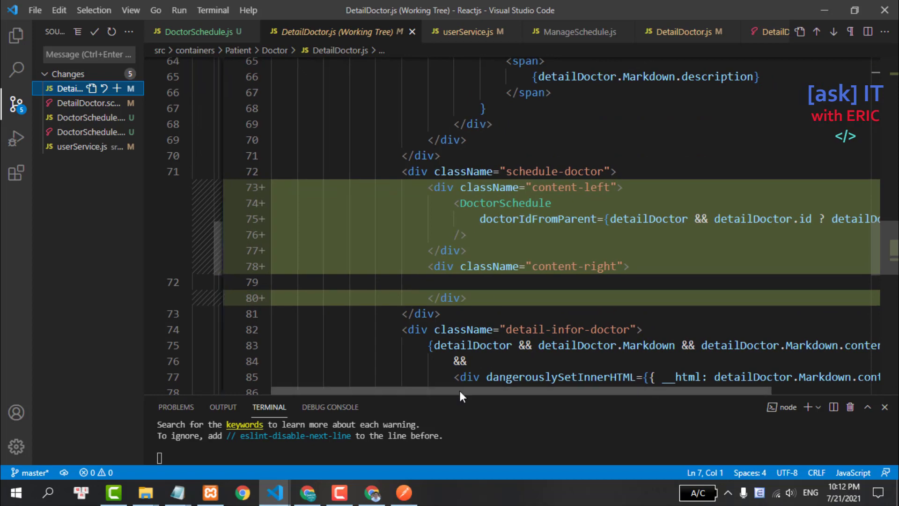
drag(459, 390, 542, 391)
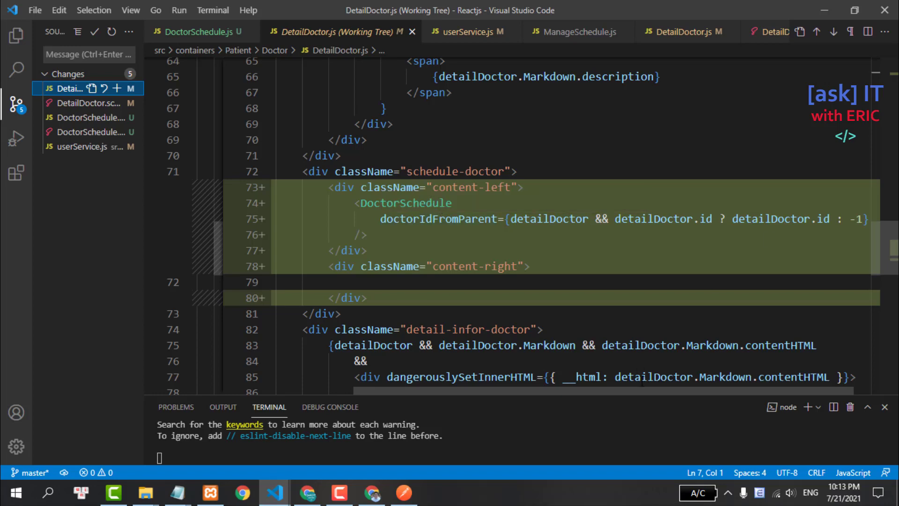
drag(629, 389, 647, 389)
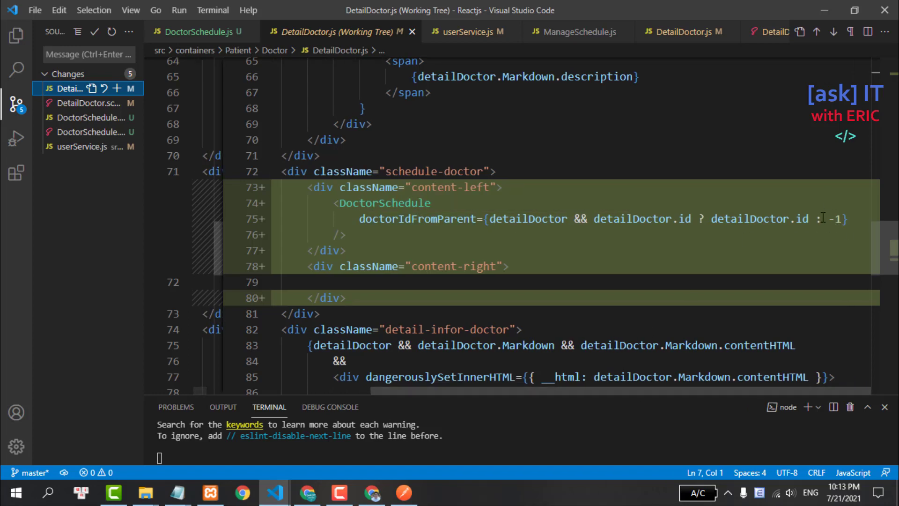
- Review the DetailDoctor.scss changes, then open the untracked DoctorSchedule.js diff
click(65, 103)
scroll(439, 166, down, 3)
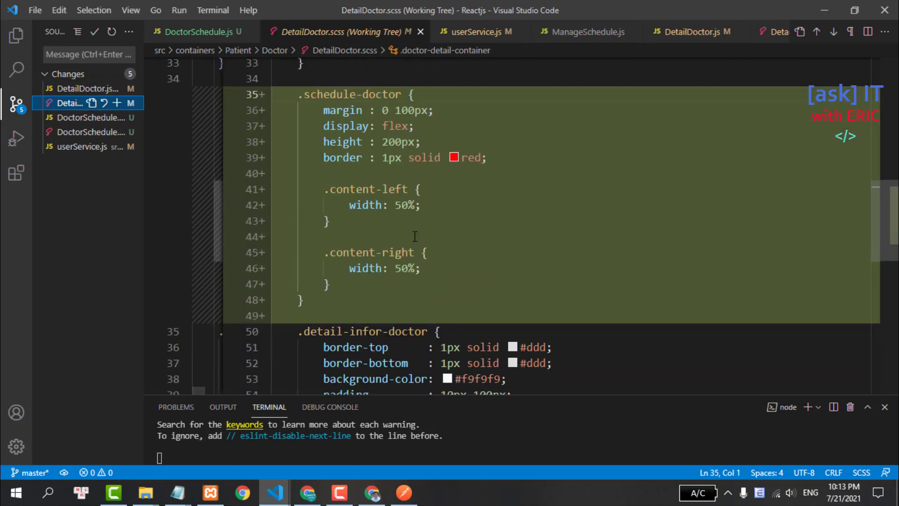
click(70, 119)
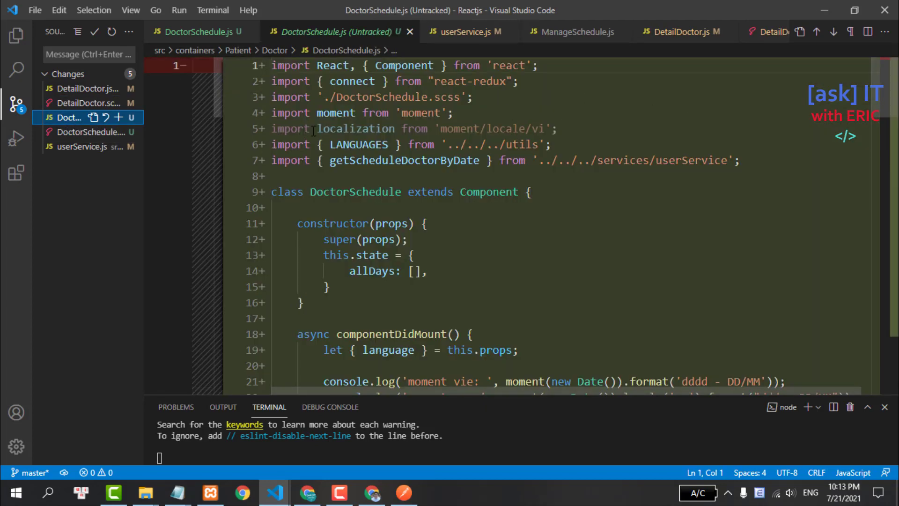
- Highlight the Vietnamese moment locale and getScheduleDoctorByDate imports and the moment console logs
triple_click(416, 128)
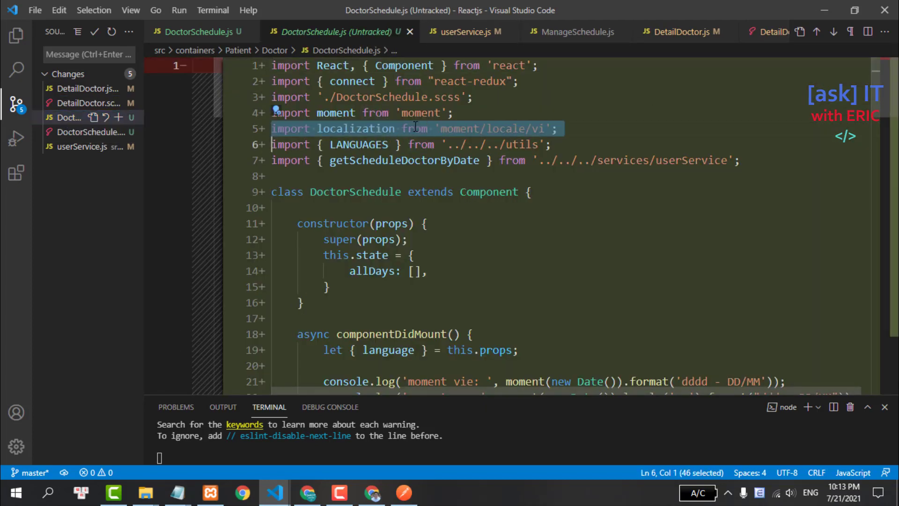
click(571, 130)
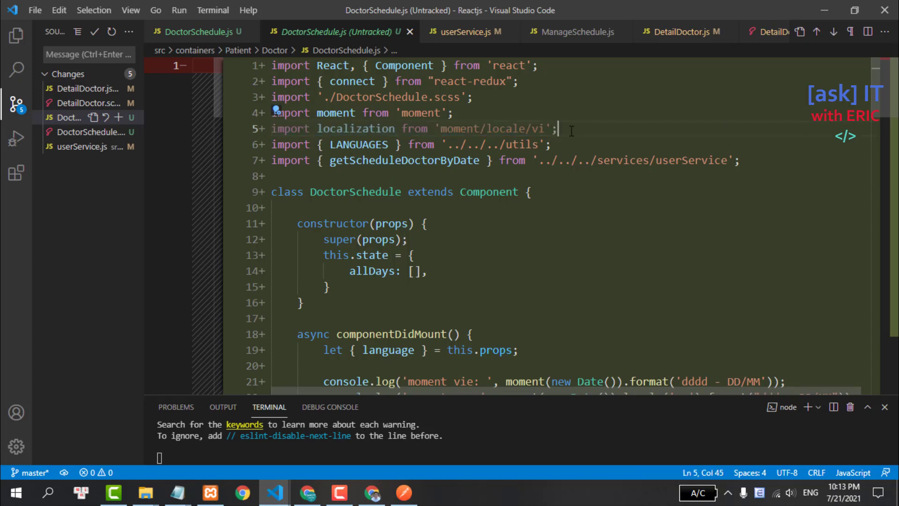
triple_click(375, 161)
scroll(890, 92, down, 2)
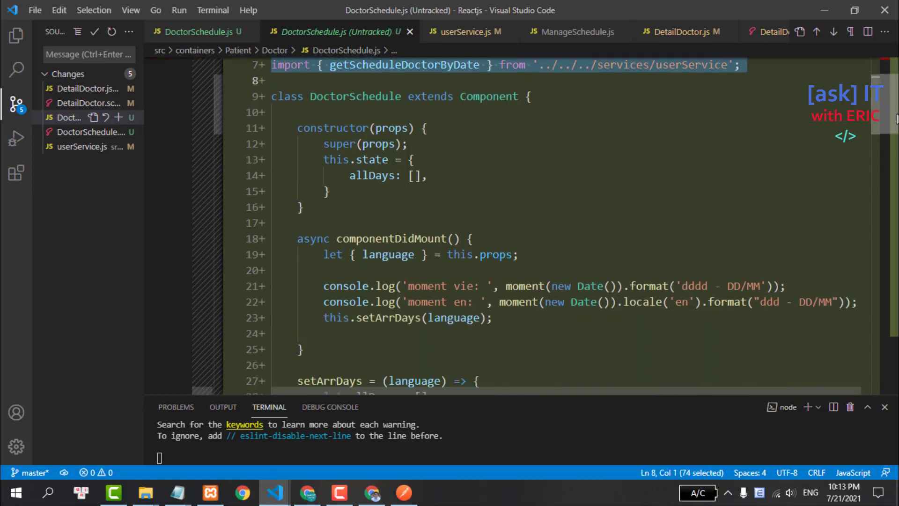
scroll(890, 91, down, 3)
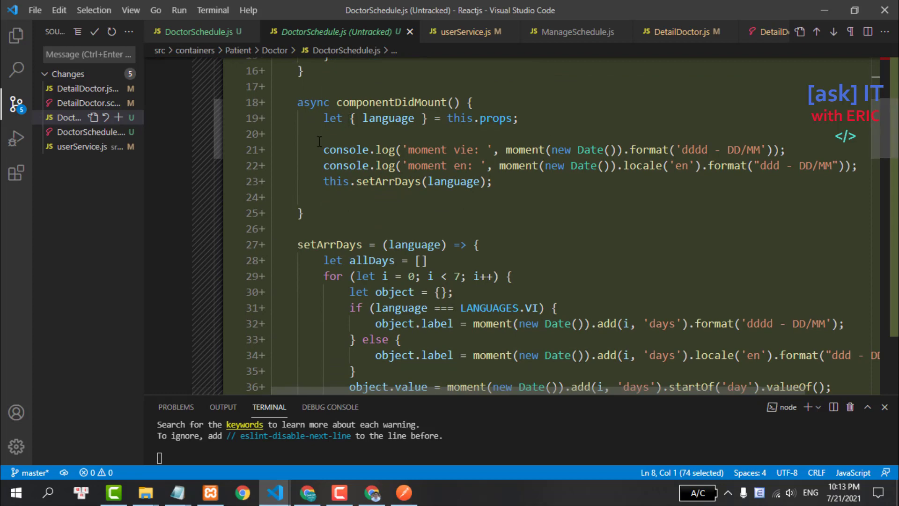
drag(319, 141, 843, 167)
click(529, 209)
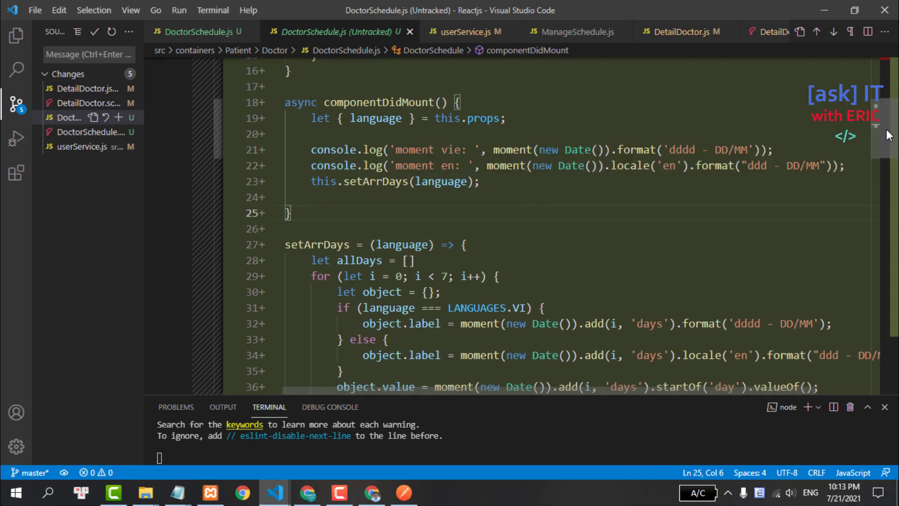
- Point out the setArrDays function and the componentDidUpdate block
scroll(888, 135, down, 3)
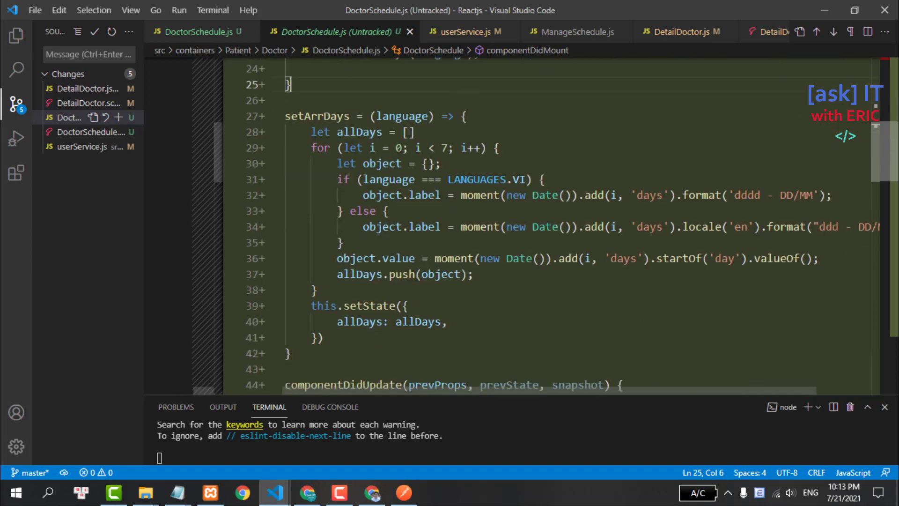
click(468, 106)
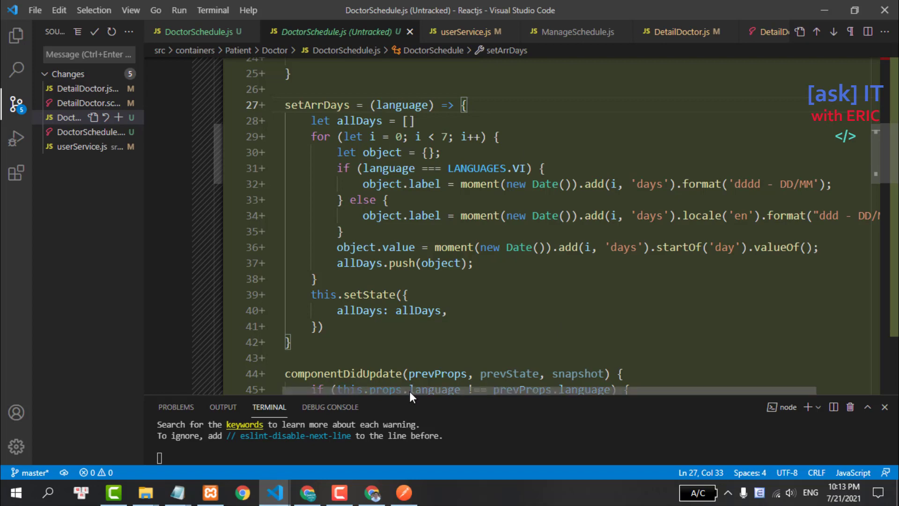
mouse_move(410, 391)
mouse_down()
mouse_move(440, 392)
mouse_move(376, 392)
mouse_up()
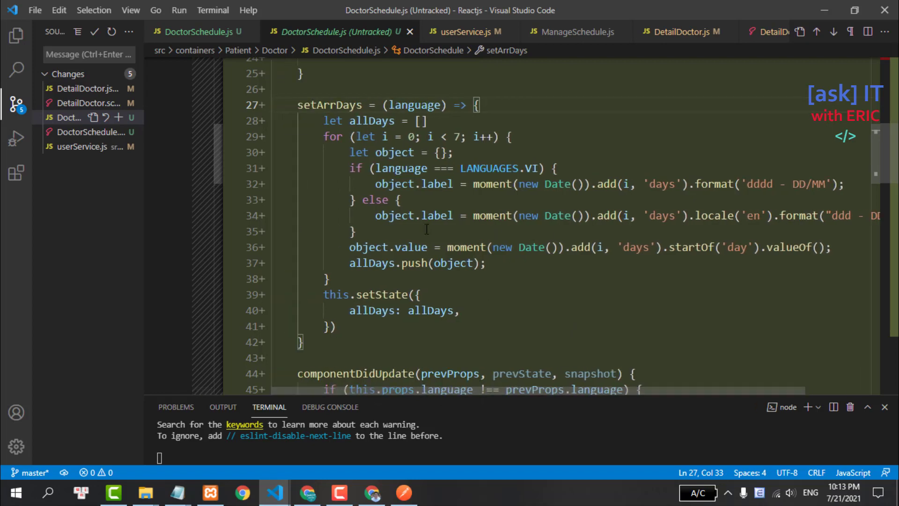
scroll(406, 213, down, 1)
scroll(406, 213, down, 2)
scroll(407, 213, down, 2)
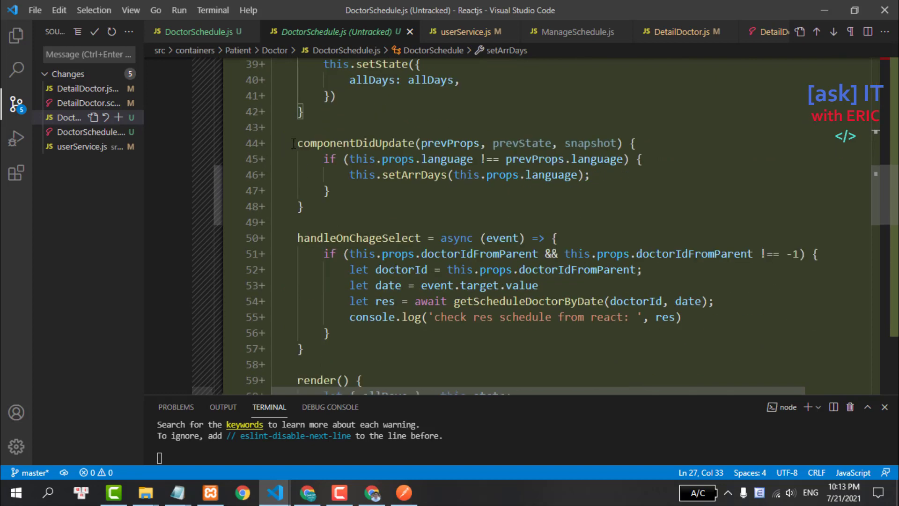
drag(293, 143, 344, 208)
- Select the handleOnChageSelect handler in DoctorSchedule.js
scroll(560, 140, down, 1)
scroll(560, 140, down, 1)
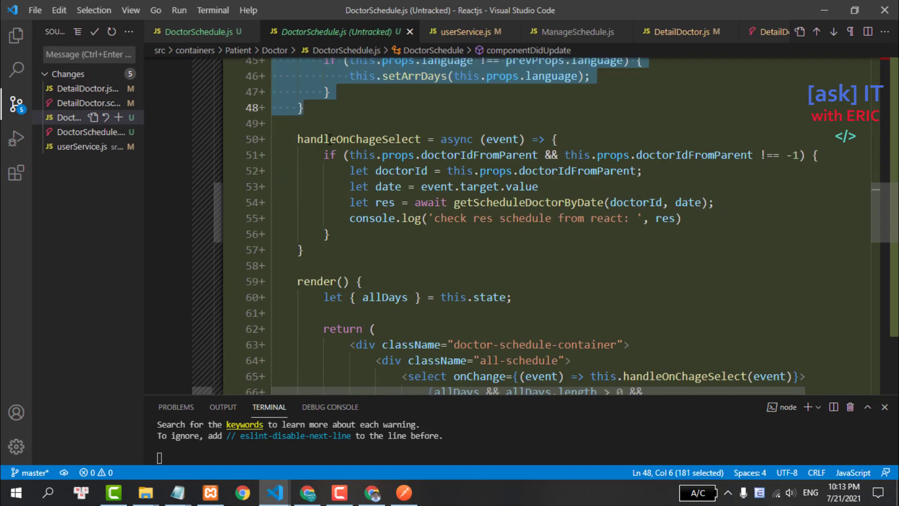
drag(328, 123, 358, 248)
click(466, 263)
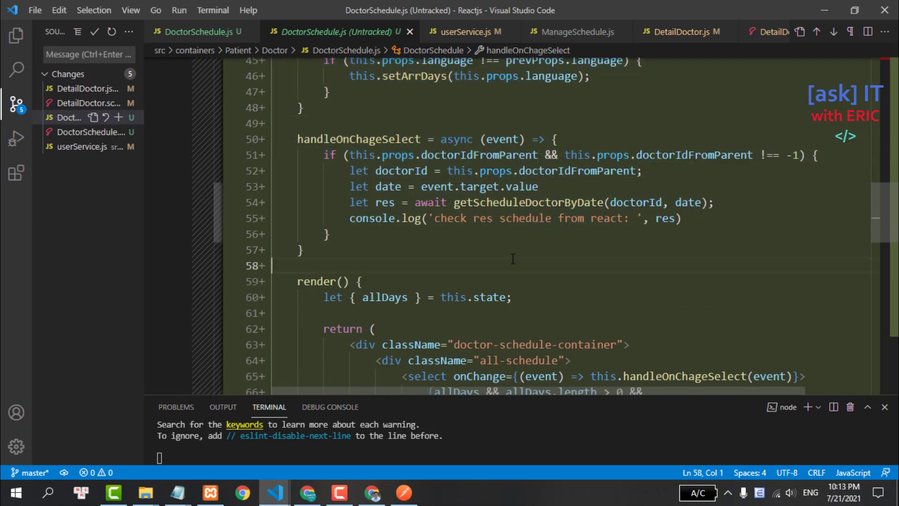
drag(891, 218, 848, 253)
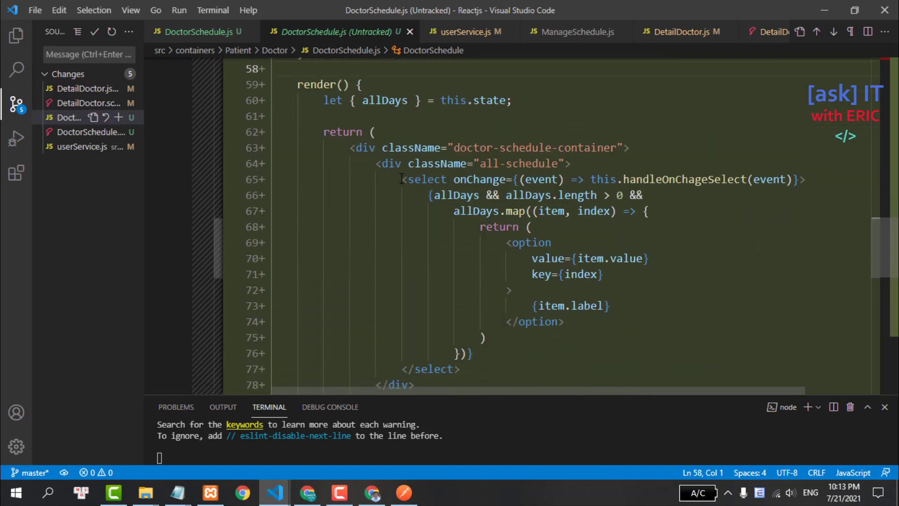
- Highlight the select's onChange handler and allDays option list, then view the empty DoctorSchedule.scss diff
drag(401, 178, 564, 322)
drag(527, 180, 516, 181)
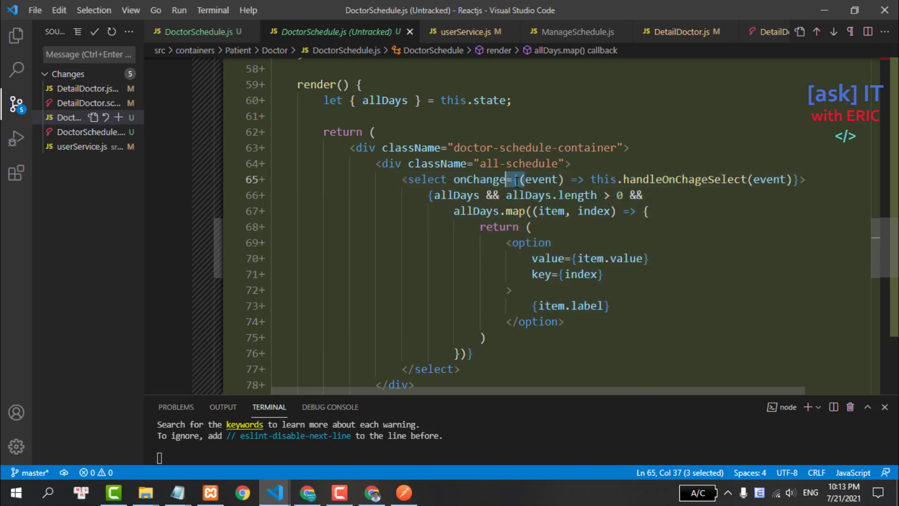
mouse_move(420, 196)
mouse_down()
mouse_move(561, 322)
mouse_move(487, 338)
mouse_up()
click(512, 290)
drag(894, 260, 897, 305)
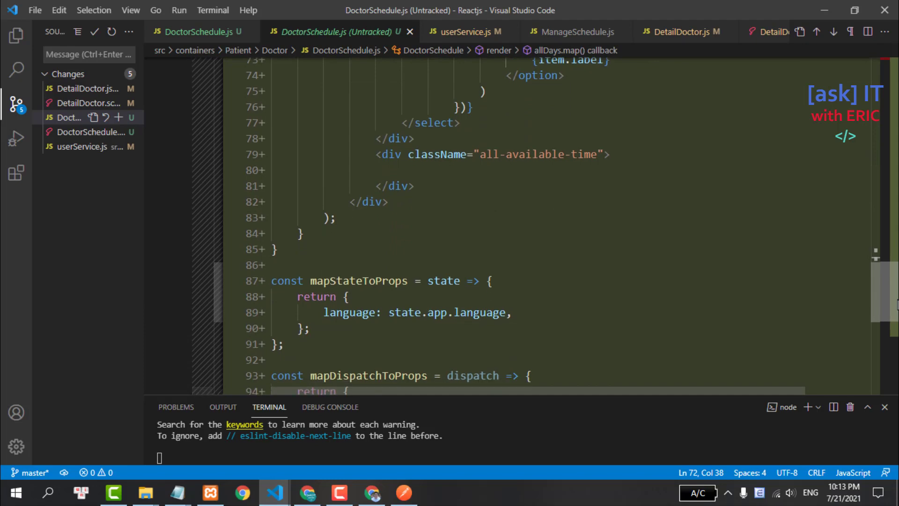
click(69, 132)
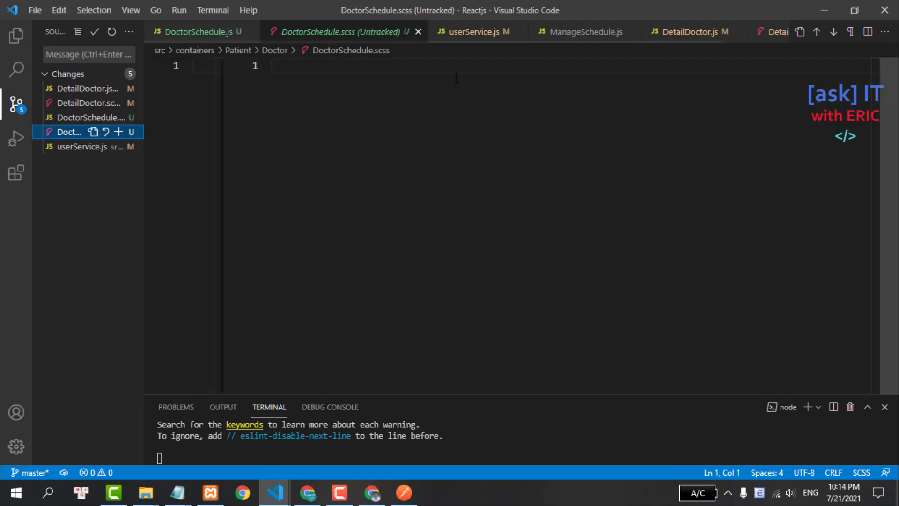
- Inspect getScheduleDoctorByDate's doctorId and date parameters and request URL in userService.js, then return to Chrome's console
click(66, 146)
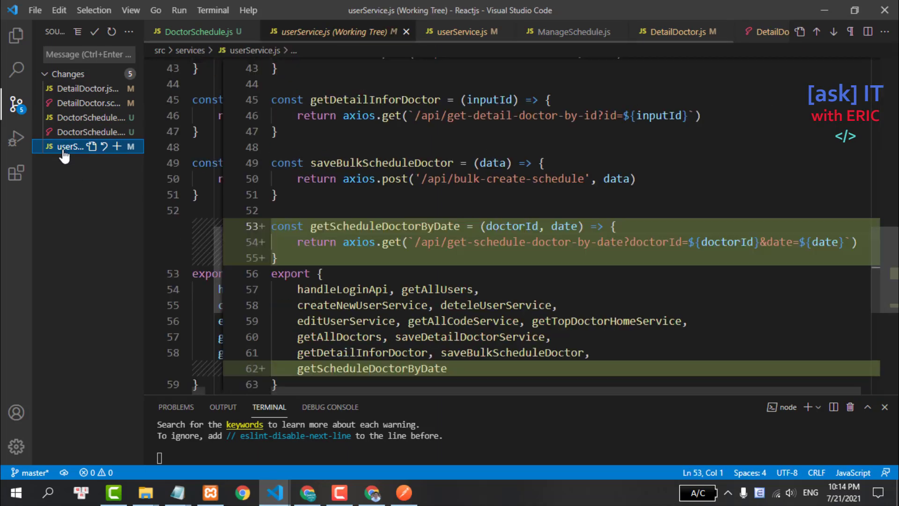
scroll(515, 132, down, 2)
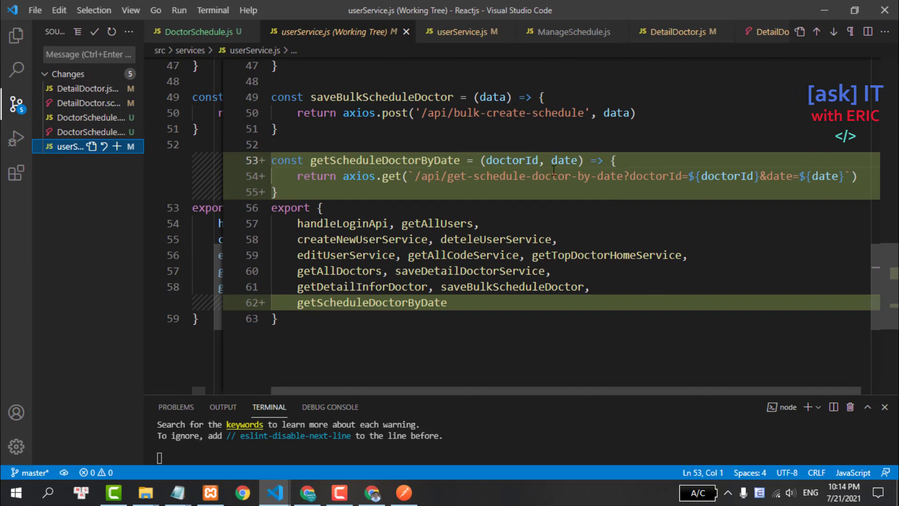
click(404, 176)
drag(487, 160, 538, 161)
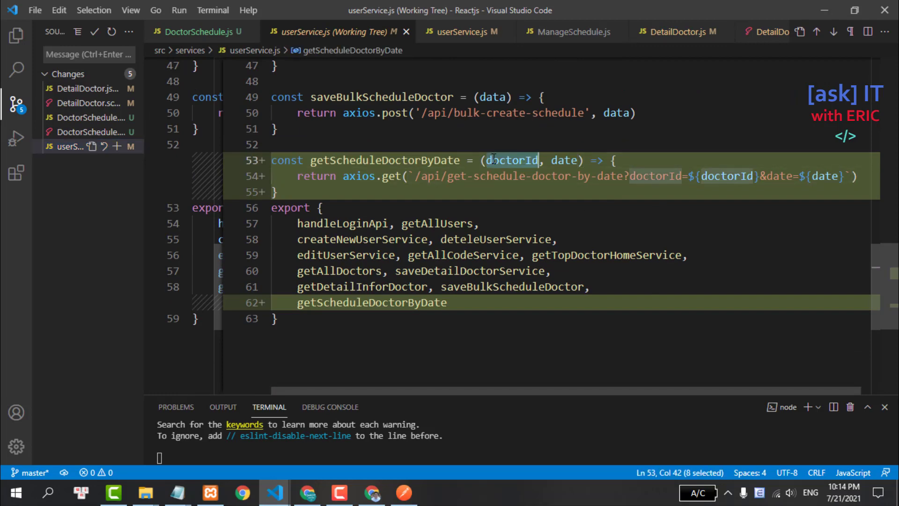
double_click(565, 160)
click(682, 176)
click(838, 176)
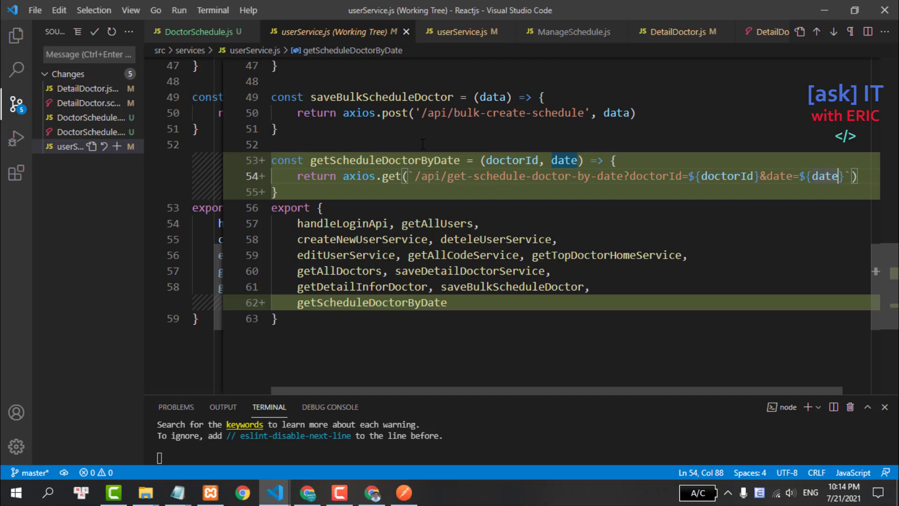
key(alt+Tab)
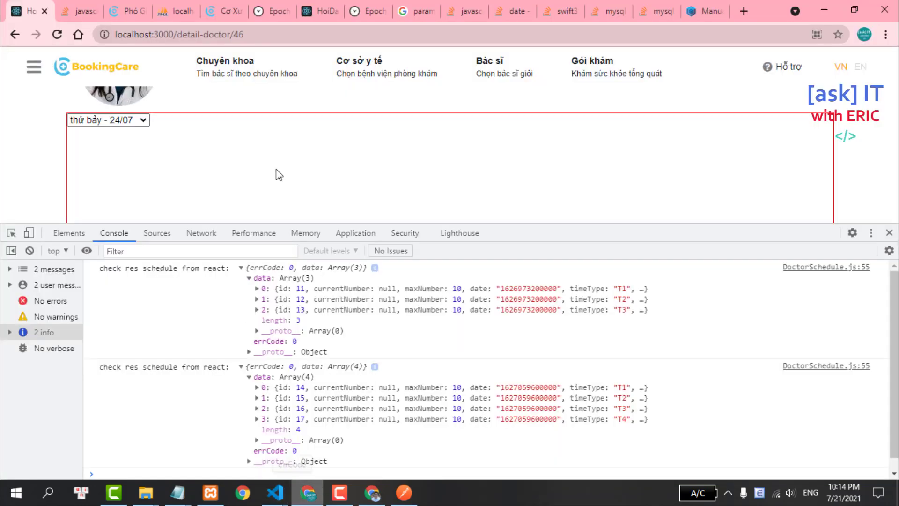